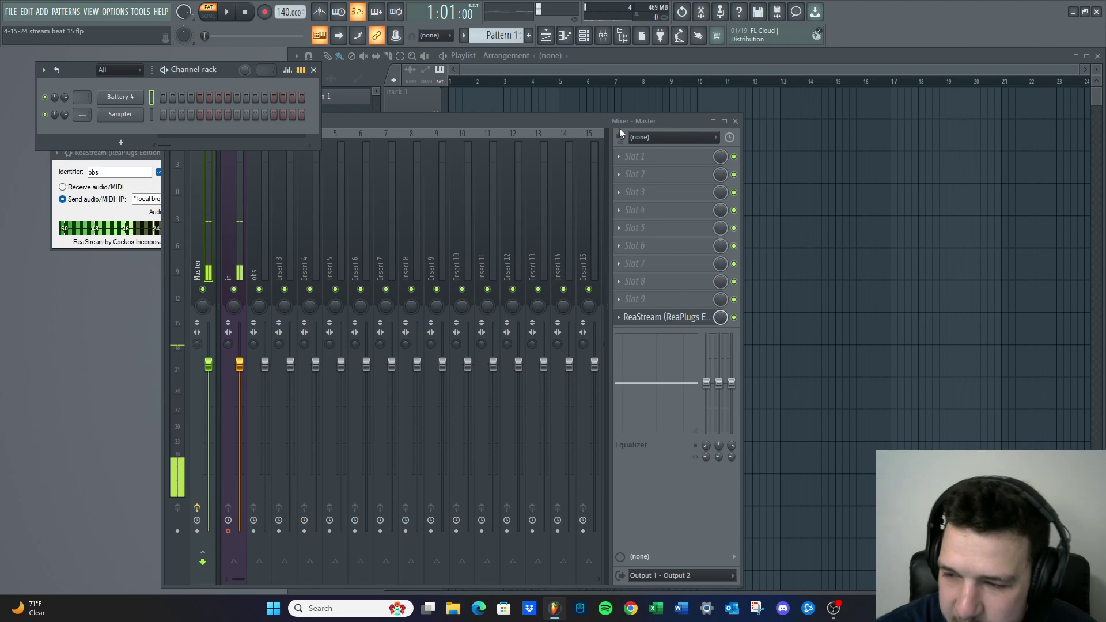
# Insert a Reaktor 6 instrument as a new channel above Battery 4
pyautogui.rightClick(139, 96)
pyautogui.moveTo(173, 174)
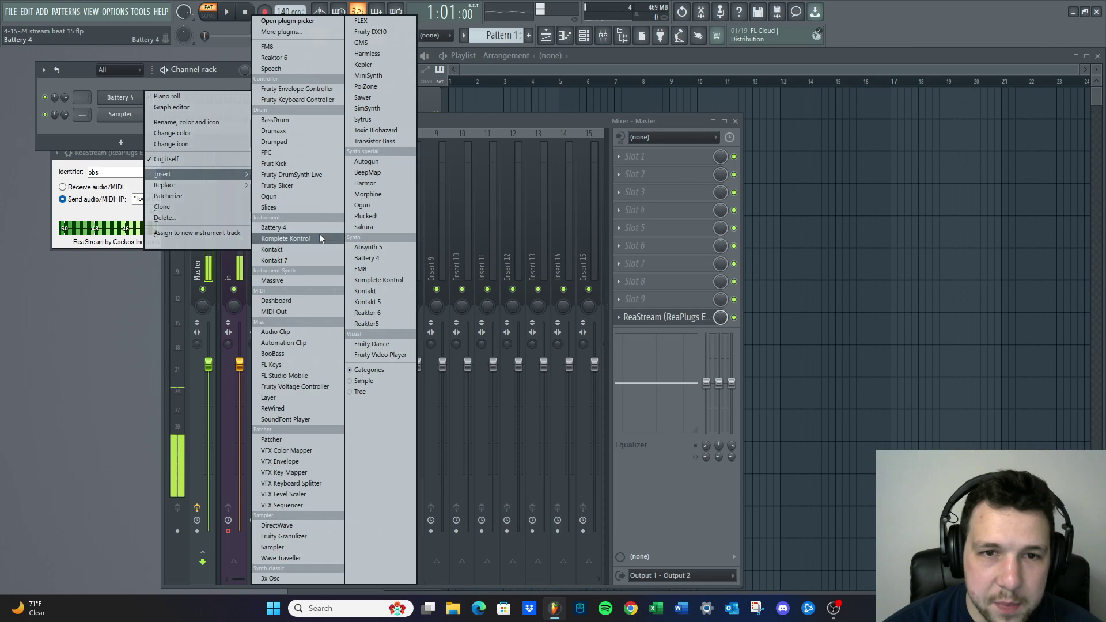
pyautogui.click(364, 314)
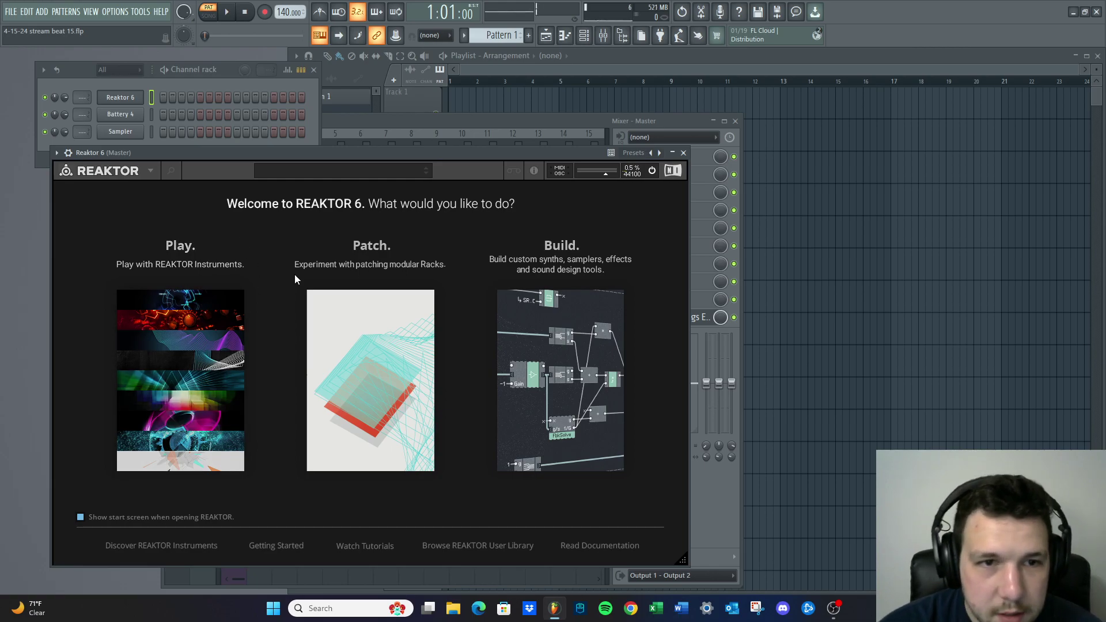
# Try to open Reaktor's Play instruments through Native Access and close the Reaktor window
pyautogui.click(230, 377)
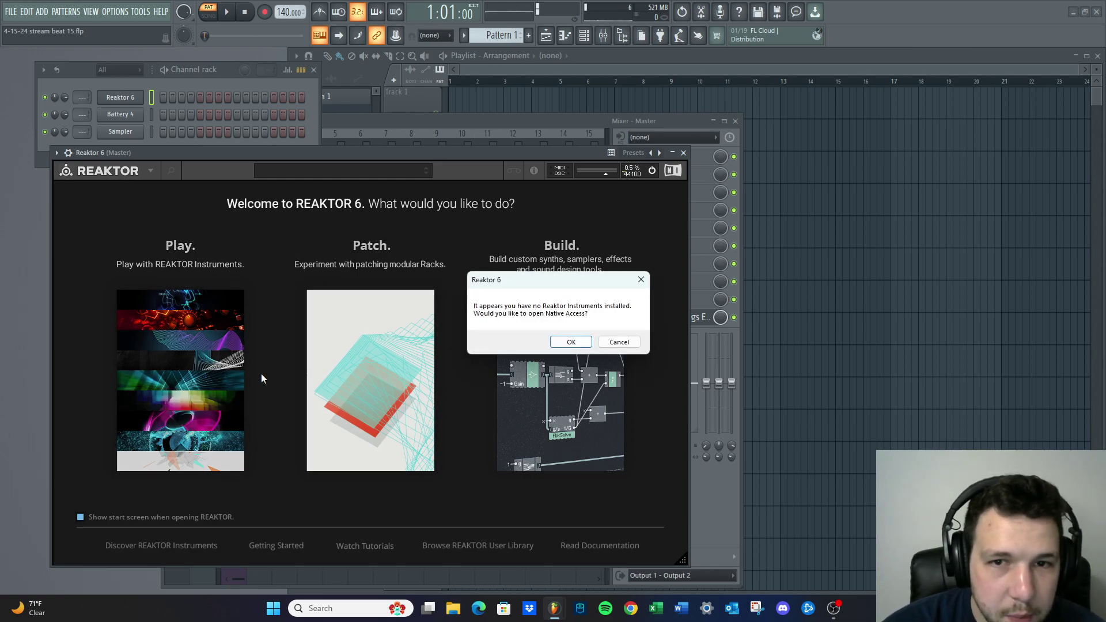
pyautogui.click(572, 343)
pyautogui.click(629, 346)
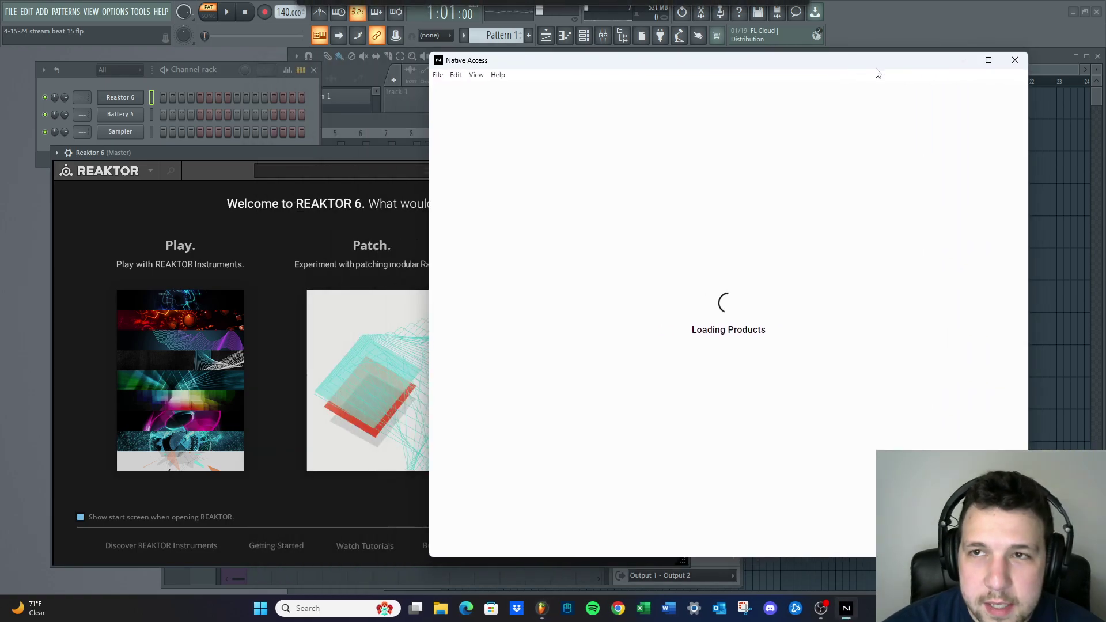
pyautogui.click(962, 60)
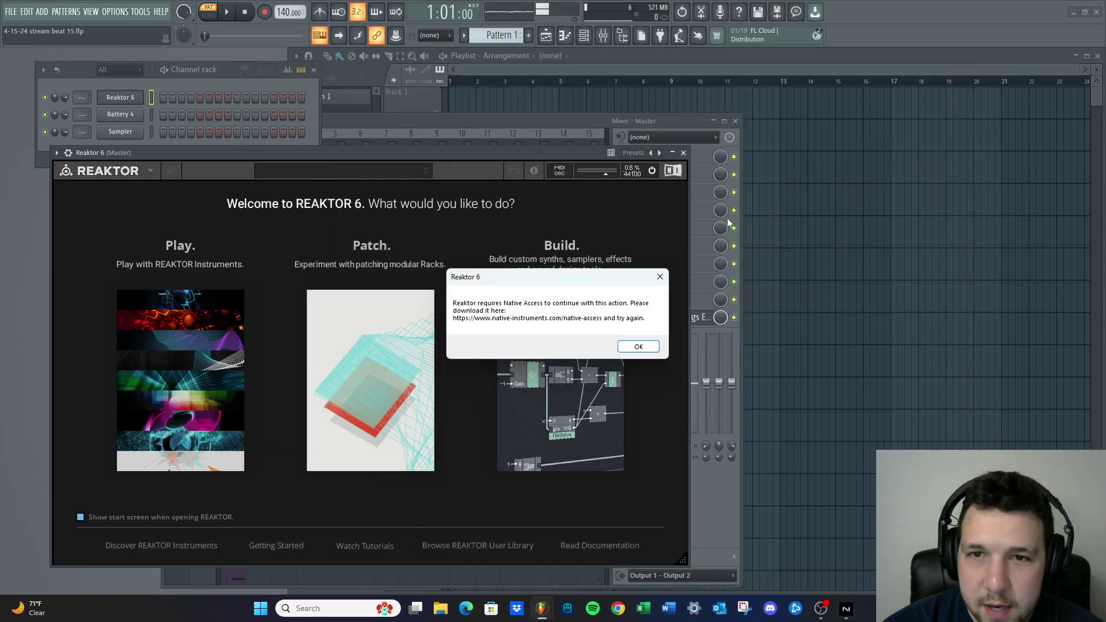
pyautogui.click(638, 346)
pyautogui.click(683, 153)
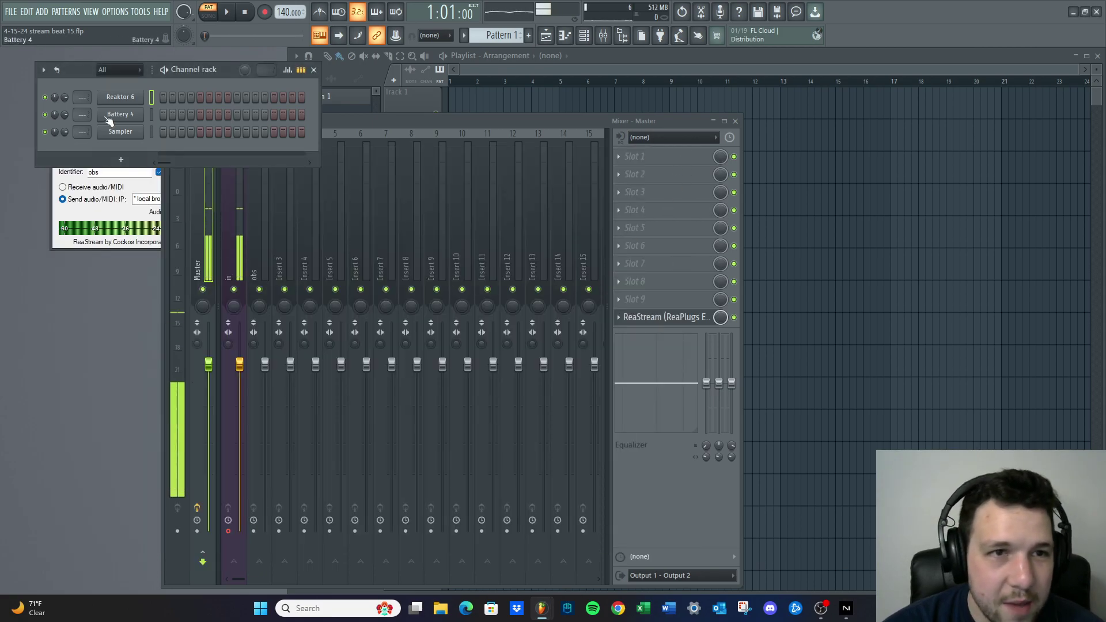
# Replace the Reaktor 6 channel with the Massive synth
pyautogui.rightClick(138, 97)
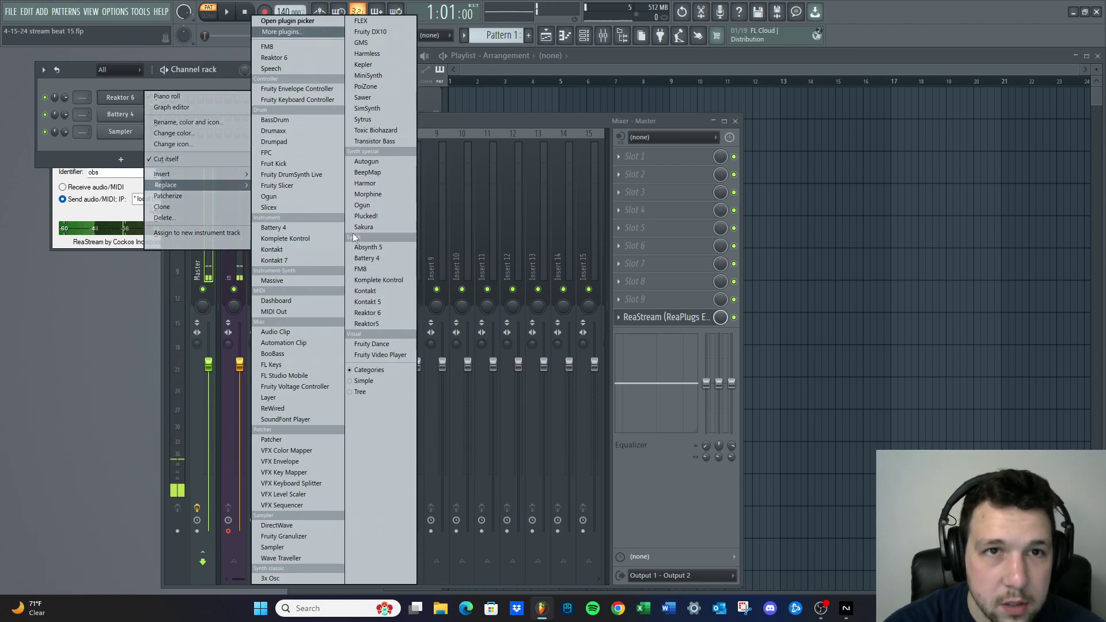
pyautogui.click(303, 282)
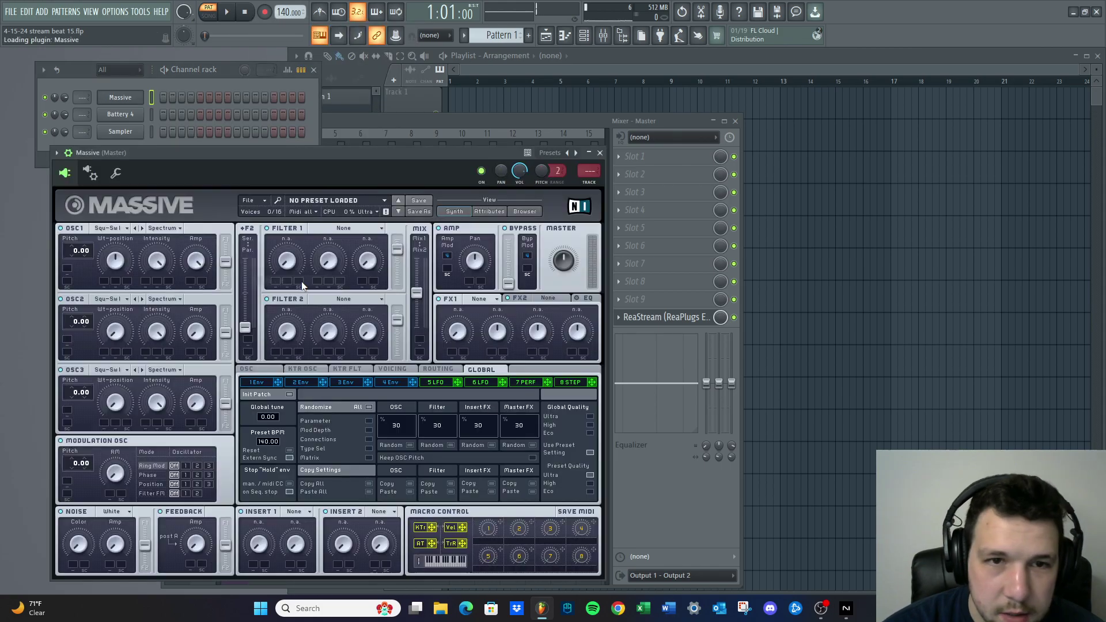
# Filter Massive's sound browser by Synth Lead, Classic Mono Lead and Arpeggiated to look for presets
pyautogui.click(516, 213)
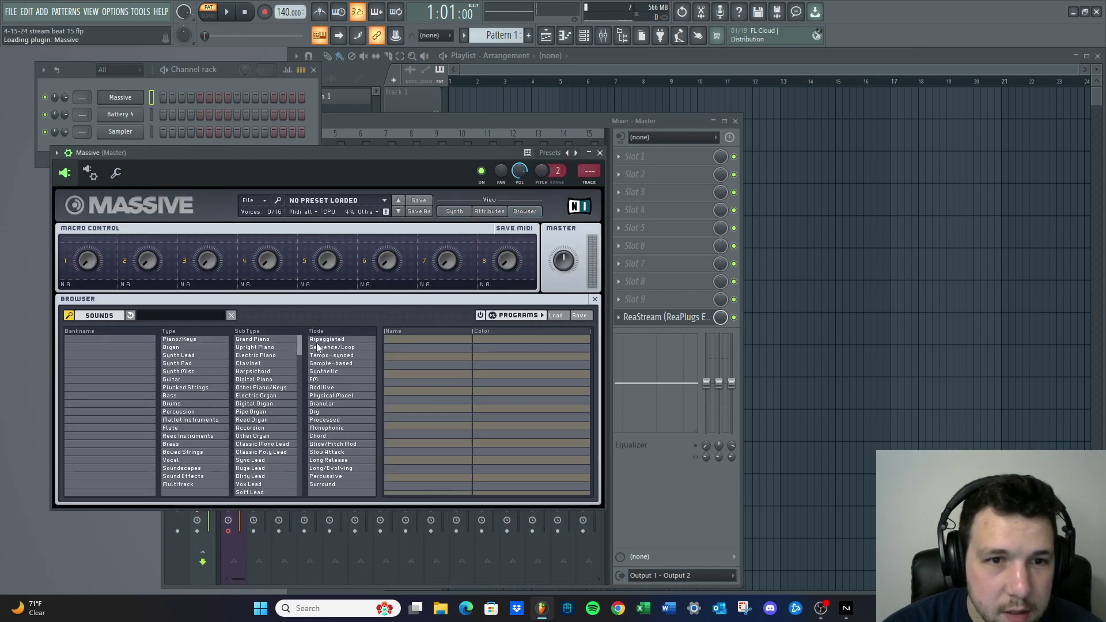
pyautogui.click(183, 340)
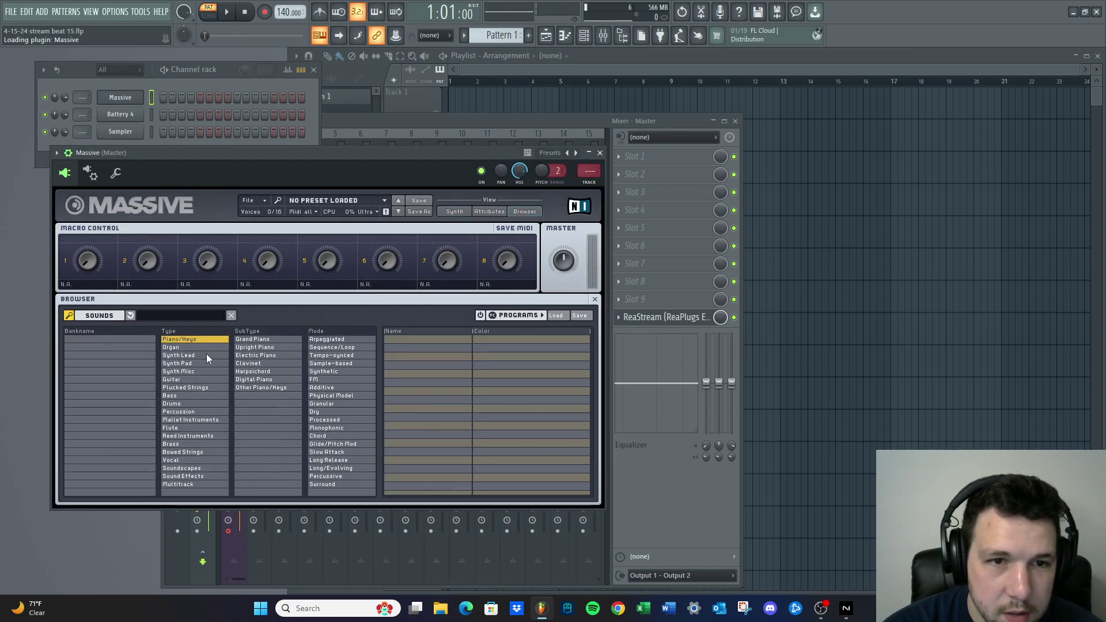
pyautogui.click(183, 355)
pyautogui.click(256, 340)
pyautogui.click(328, 340)
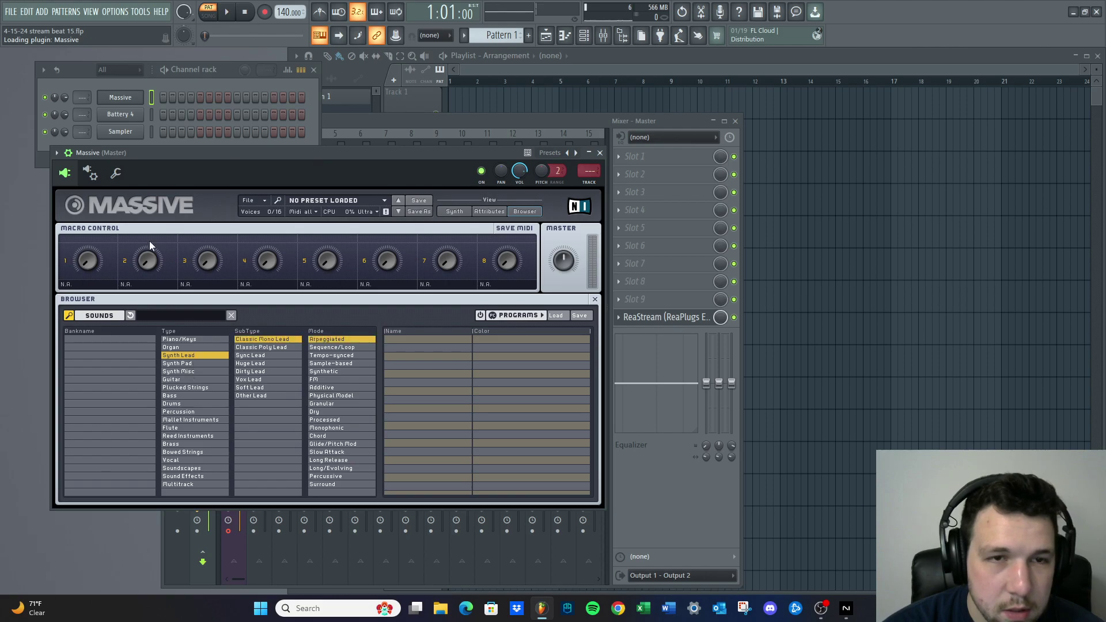
# Check Massive's sound attributes and plugin preset options, and close the Massive window
pyautogui.click(484, 212)
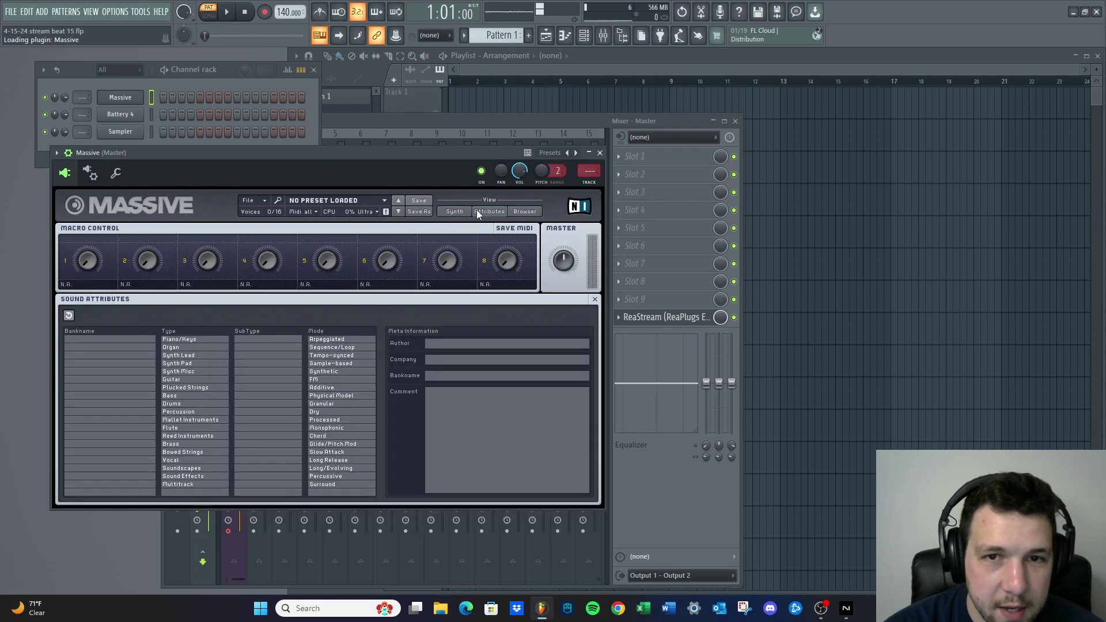
pyautogui.click(56, 153)
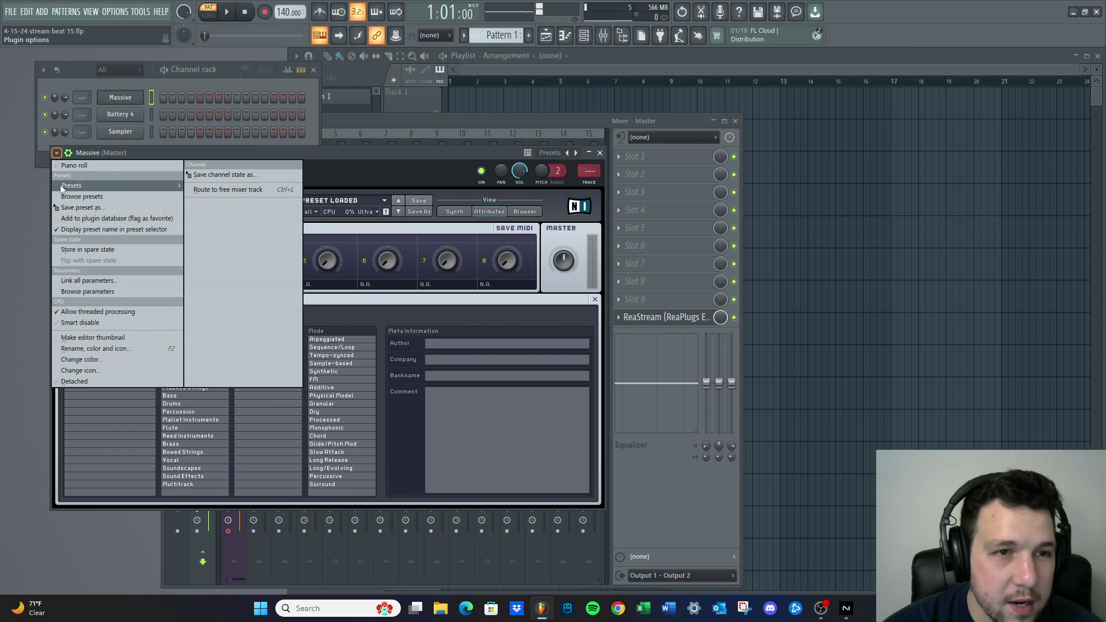
pyautogui.moveTo(68, 187)
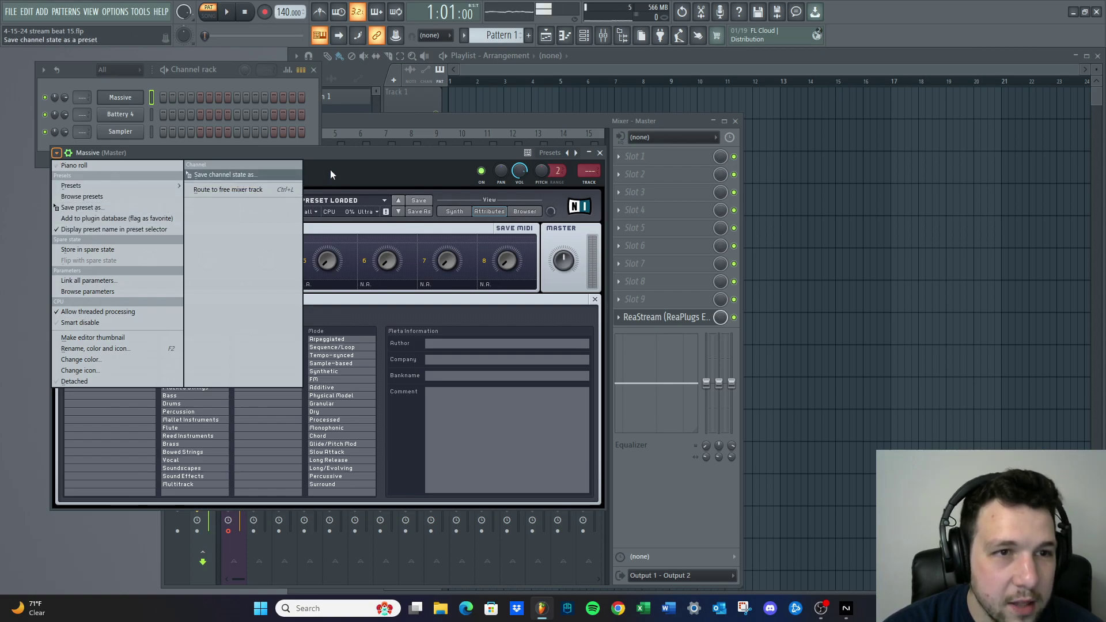
pyautogui.click(352, 161)
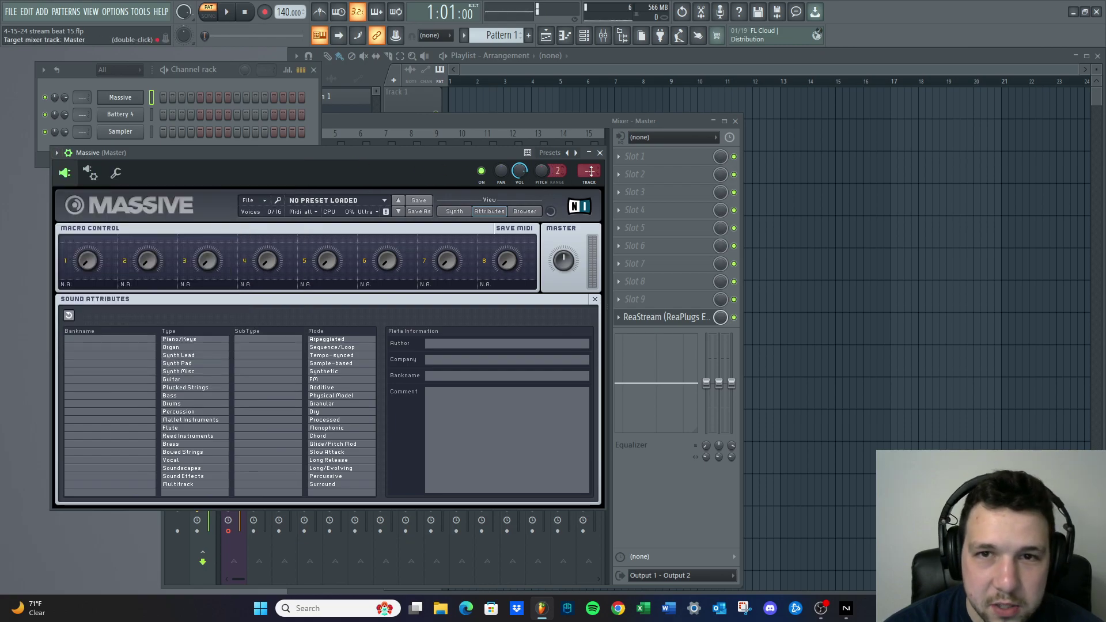
pyautogui.click(601, 154)
# Load the 808 Tuned Kit from the Battery 4 factory library
pyautogui.rightClick(138, 97)
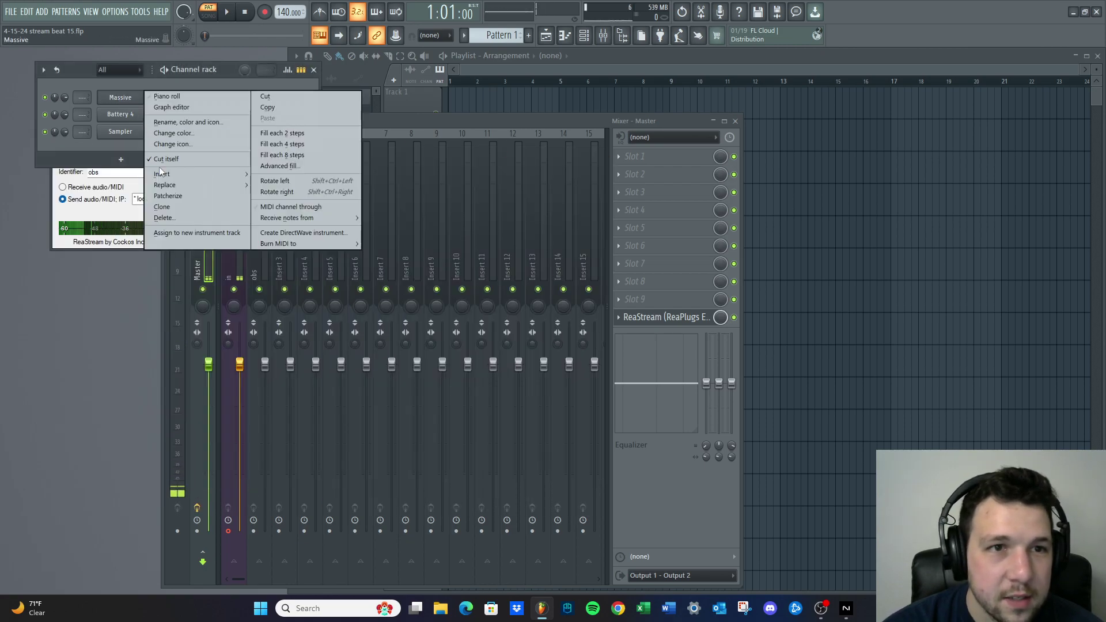
pyautogui.click(120, 114)
pyautogui.click(403, 260)
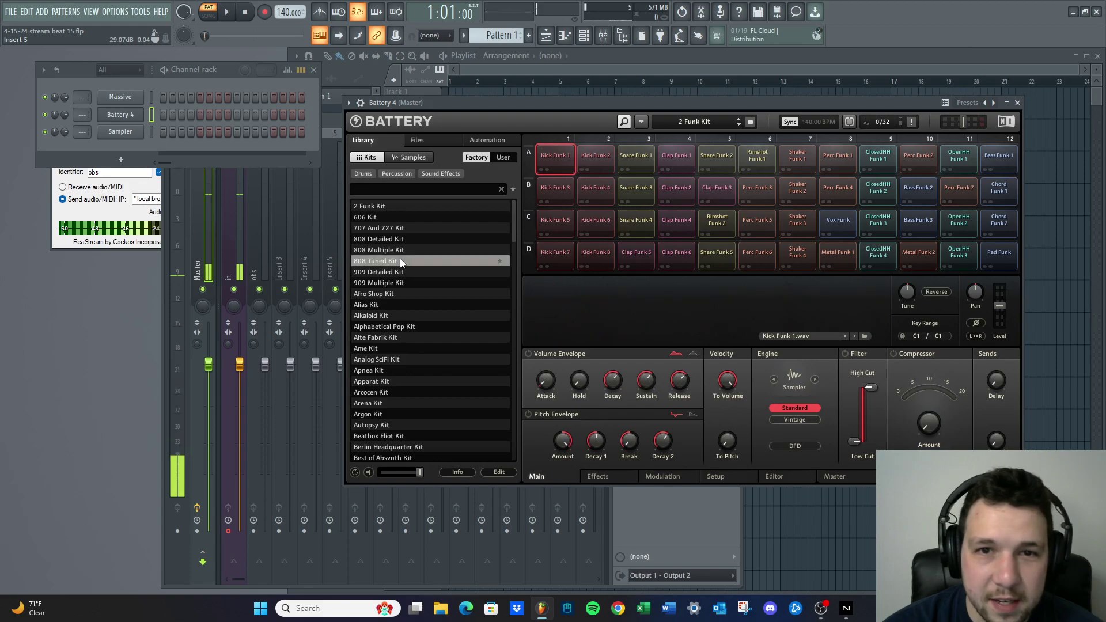
# Insert an FM8 synth as a new channel above Massive
pyautogui.rightClick(141, 95)
pyautogui.moveTo(168, 171)
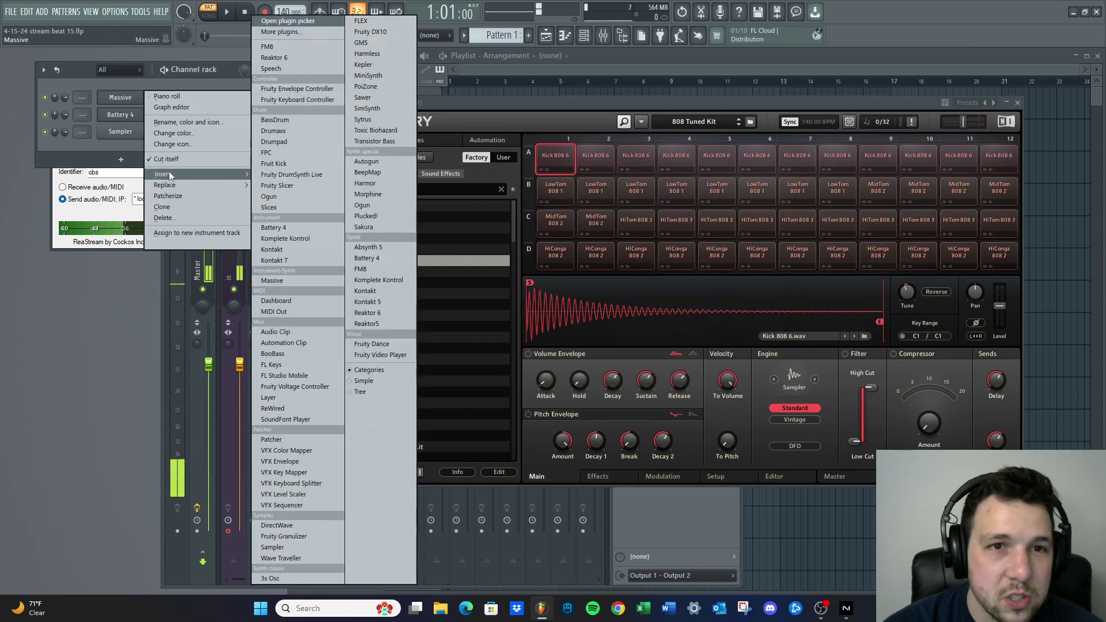
pyautogui.click(377, 269)
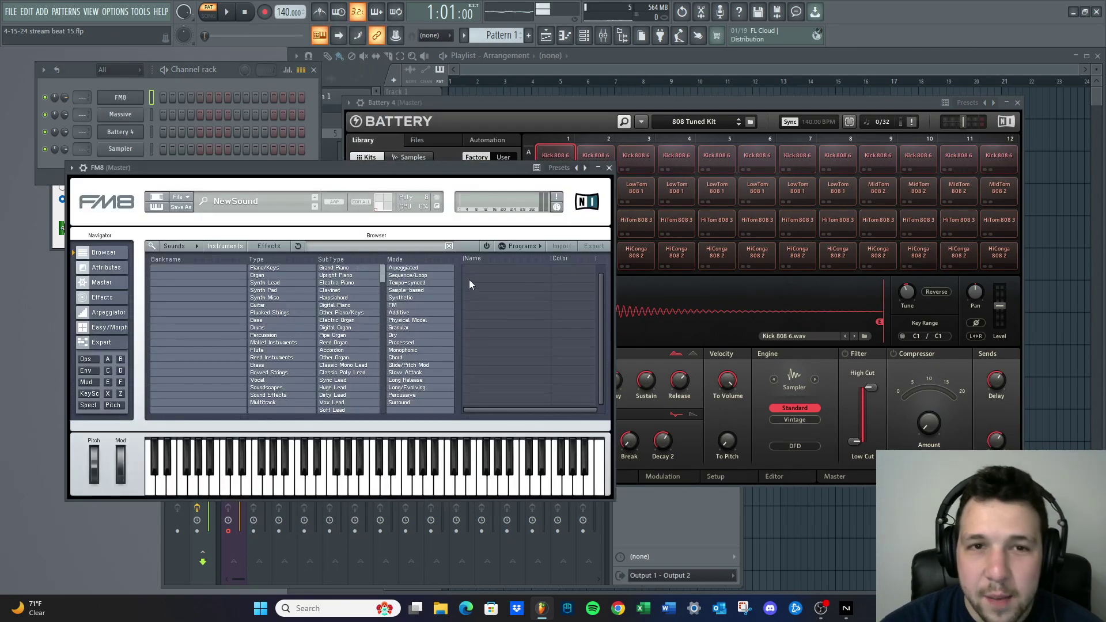
# Load the 3 Oct Hook sound from the FM7 Legacy folder in FM8's file browser
pyautogui.click(268, 270)
pyautogui.click(177, 247)
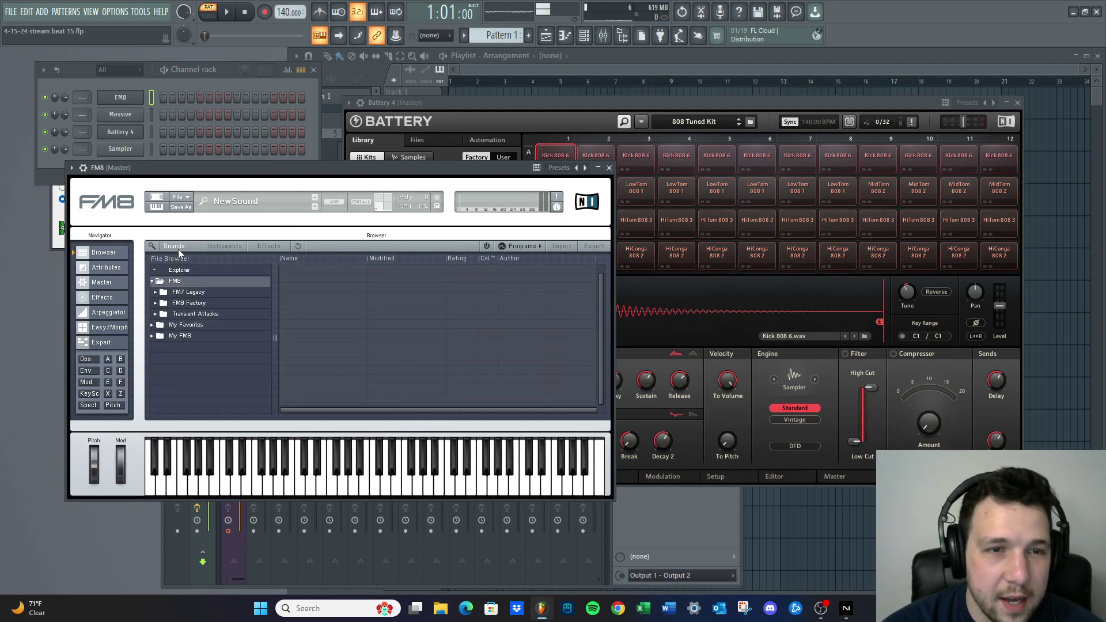
pyautogui.click(177, 293)
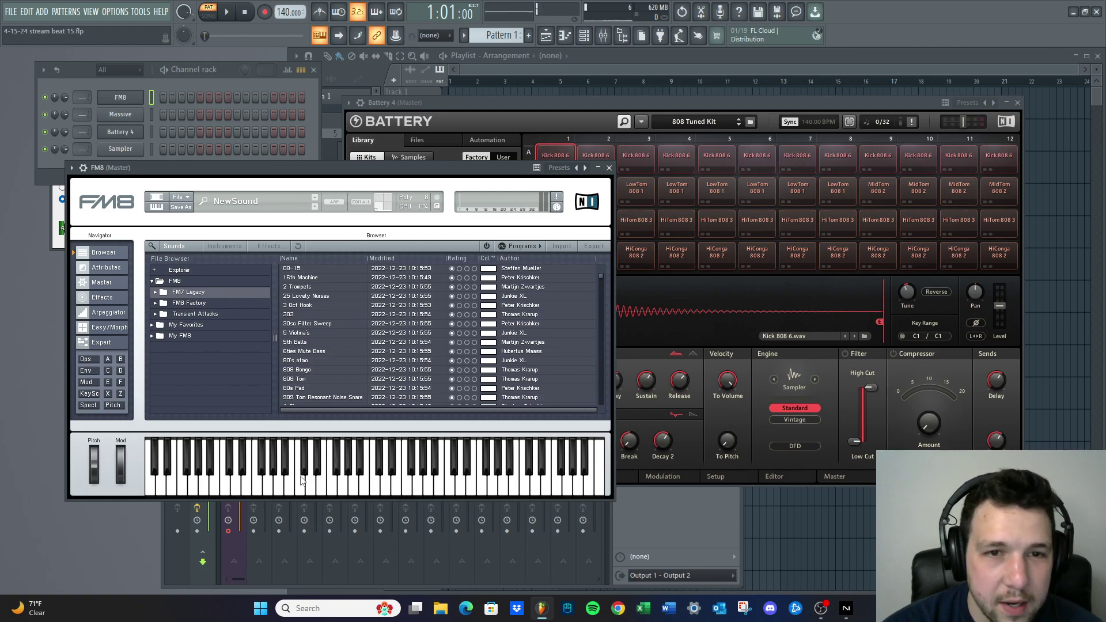
pyautogui.doubleClick(296, 305)
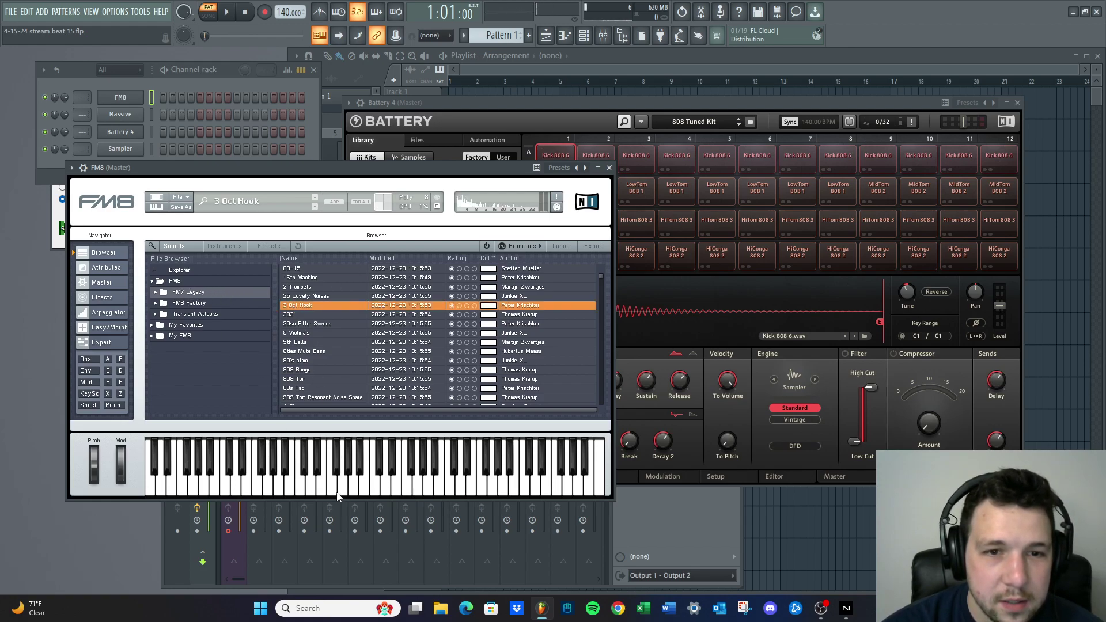
# Examine the bank, type and mode categories and the sound names in FM8's Instruments browser
pyautogui.click(171, 248)
pyautogui.click(177, 269)
pyautogui.click(274, 269)
pyautogui.click(208, 271)
pyautogui.click(346, 270)
pyautogui.click(352, 277)
pyautogui.click(354, 278)
pyautogui.click(335, 270)
pyautogui.click(277, 268)
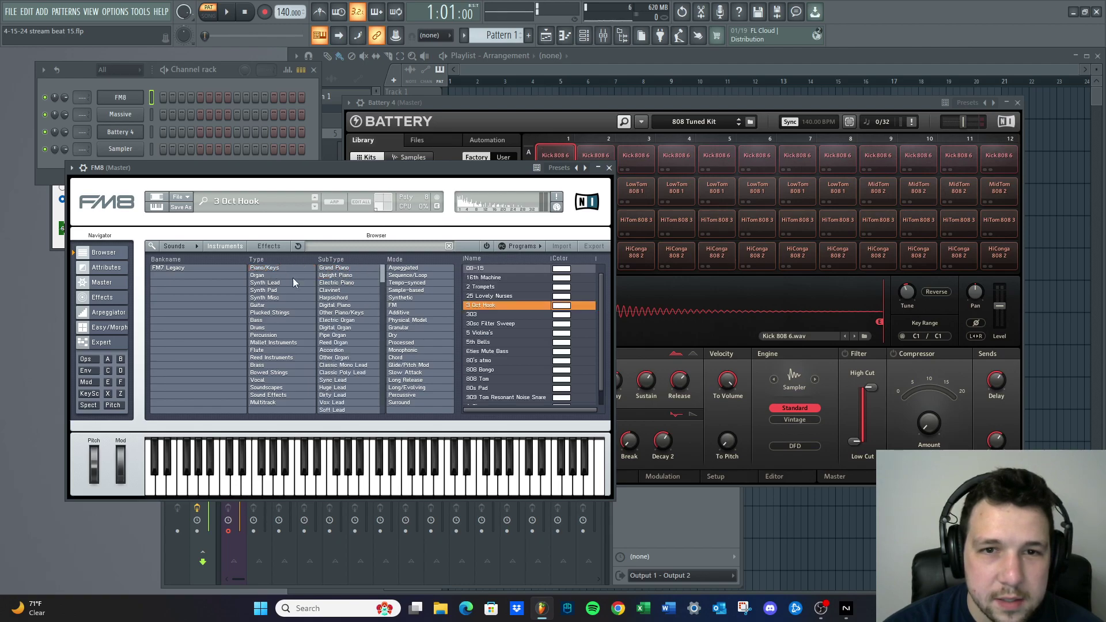
pyautogui.scroll(-2, 503, 338)
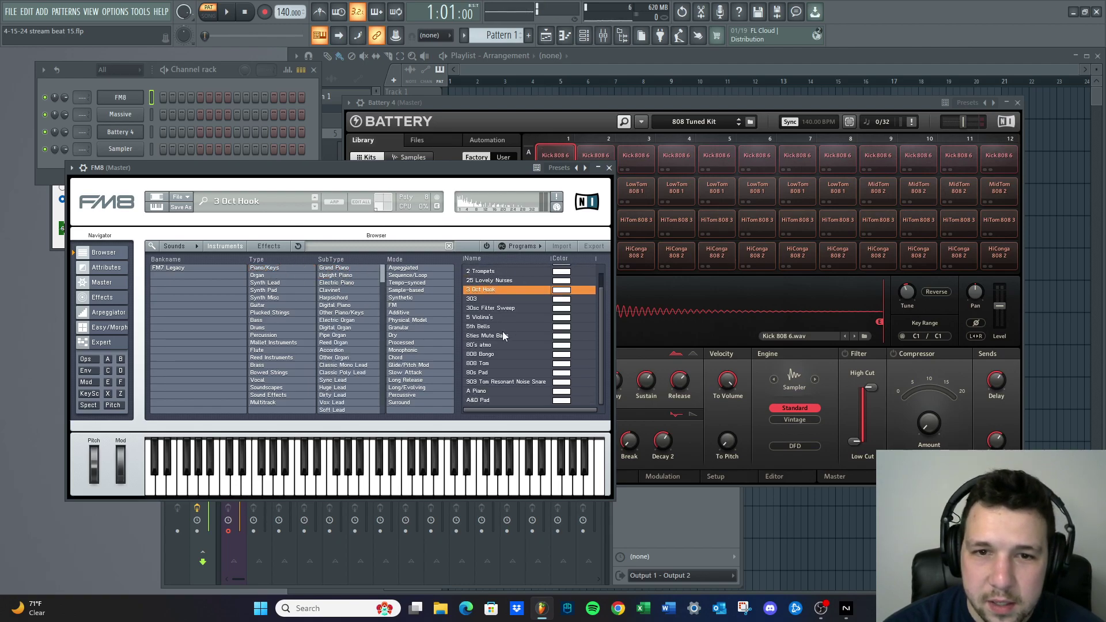
pyautogui.scroll(2, 597, 291)
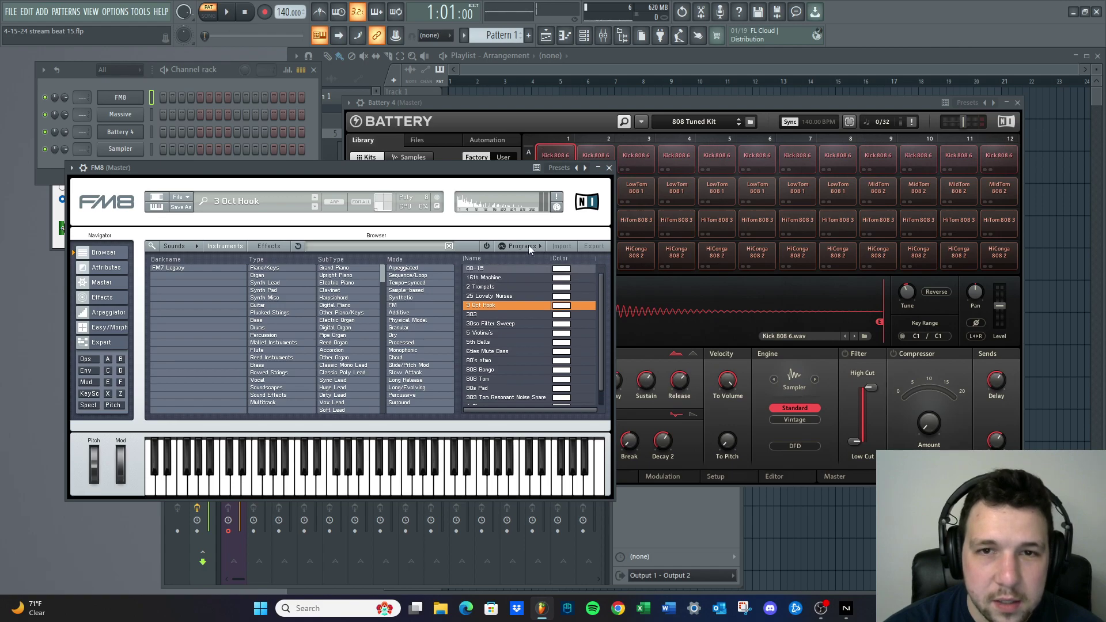
pyautogui.scroll(-2, 513, 314)
pyautogui.scroll(2, 504, 330)
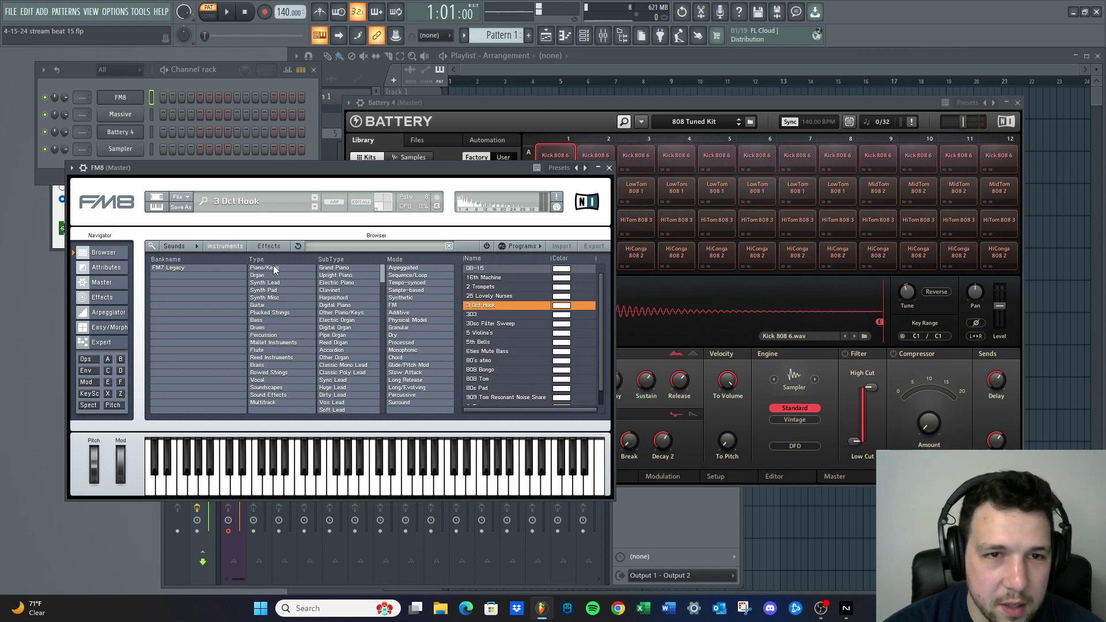
# Look through the full FM7 Legacy sound list in FM8's file browser
pyautogui.click(172, 245)
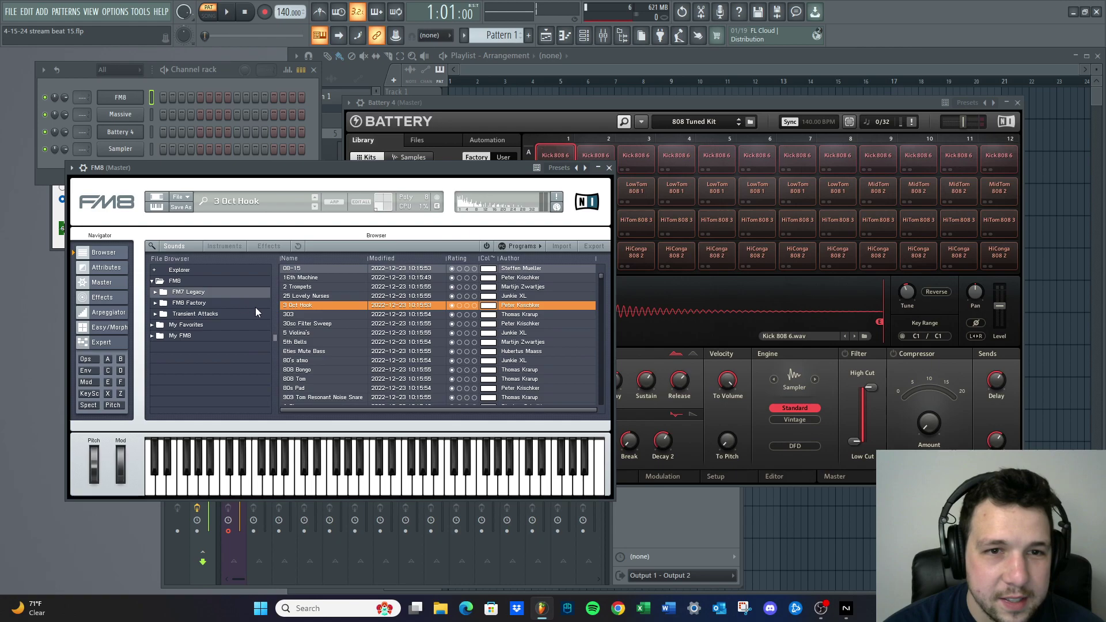
pyautogui.scroll(-6, 499, 334)
pyautogui.scroll(-15, 597, 309)
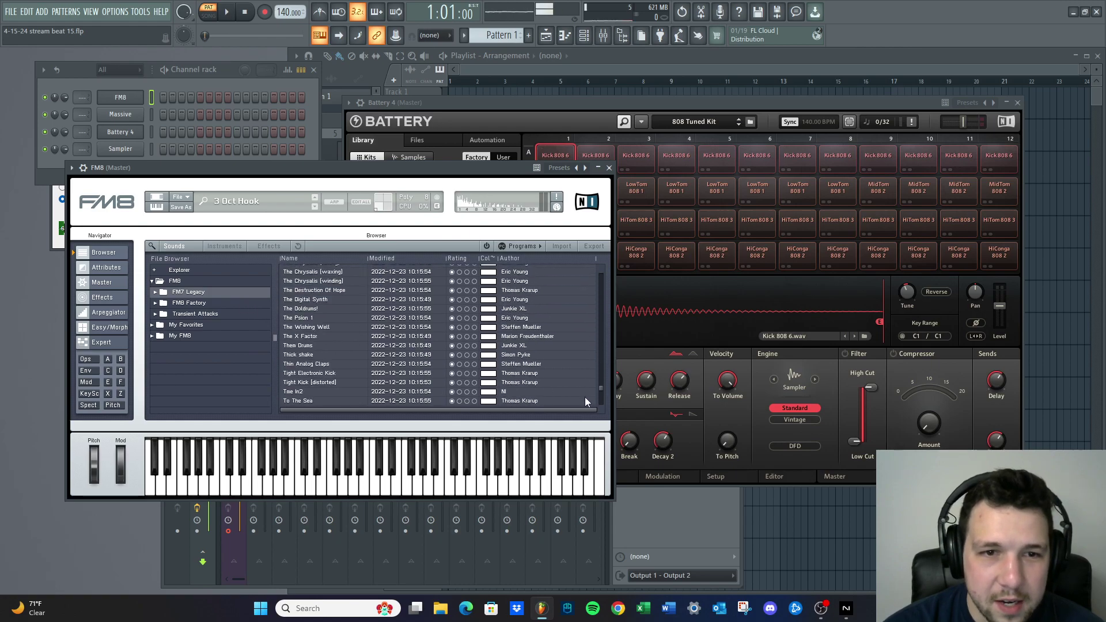
pyautogui.scroll(15, 585, 286)
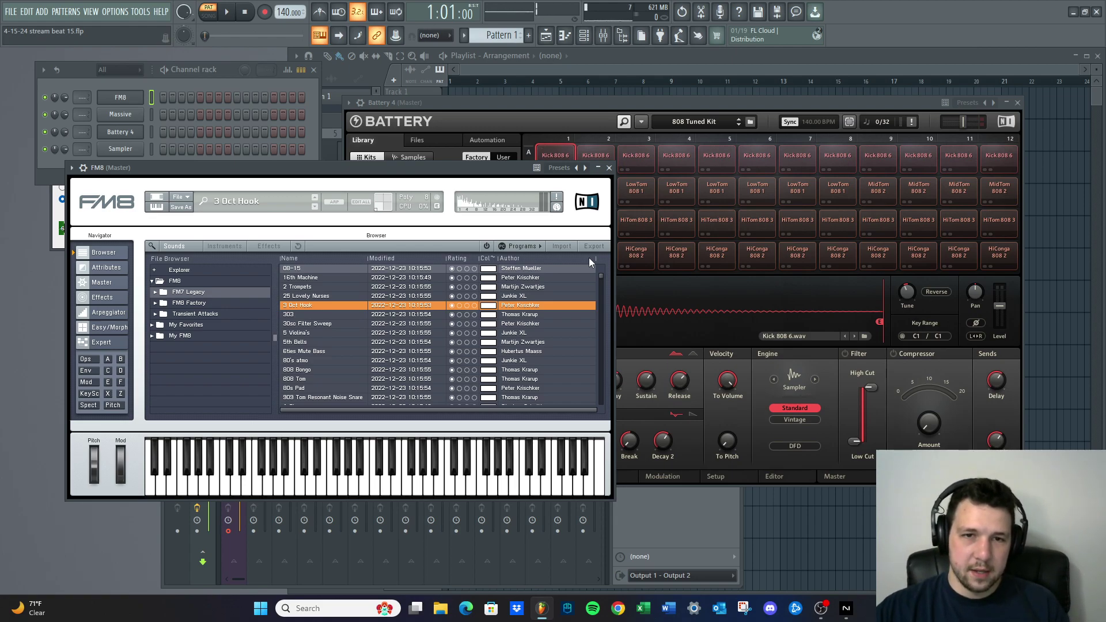
# Reposition the FM8 window and filter its Instruments browser to the FM7 Legacy bank's Piano/Keys sounds
pyautogui.moveTo(227, 172); pyautogui.dragTo(266, 167)
pyautogui.scroll(-2, 372, 319)
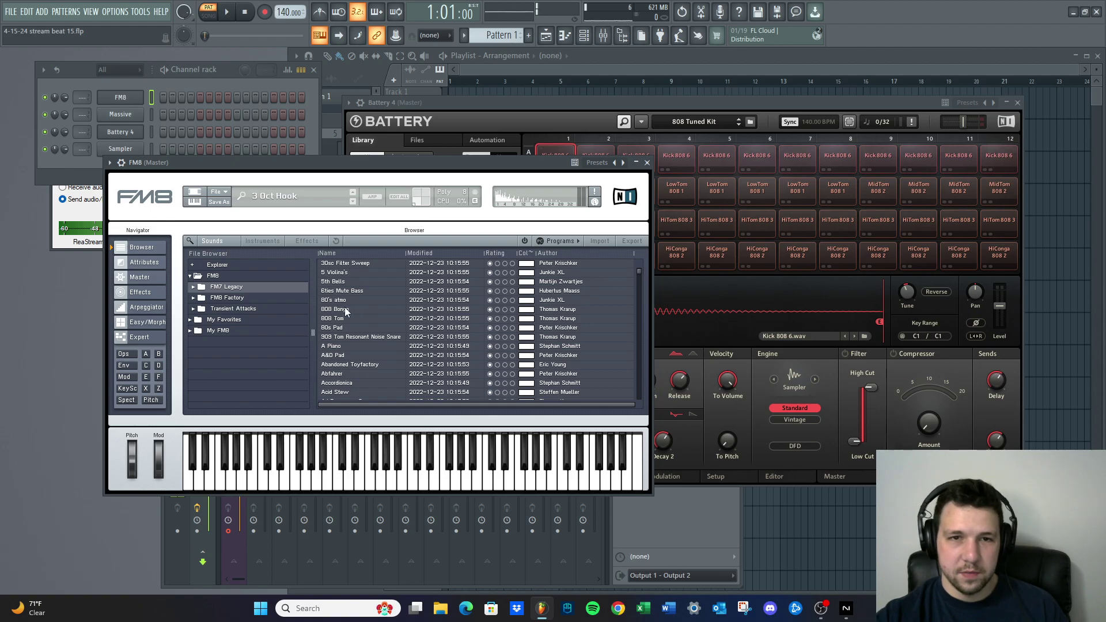
pyautogui.scroll(2, 609, 280)
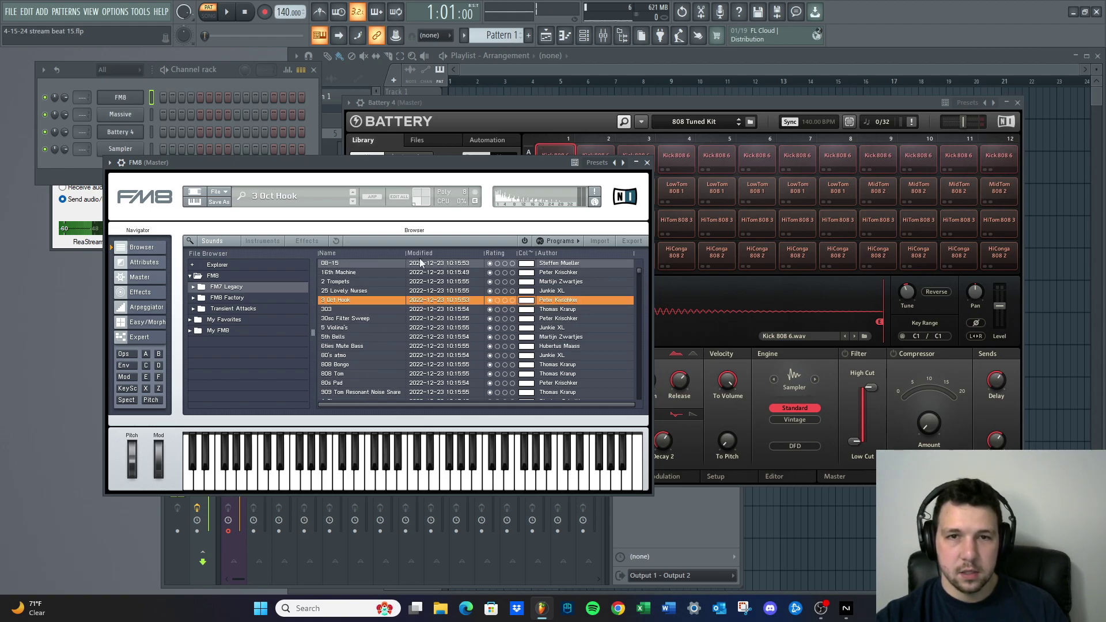
pyautogui.click(215, 242)
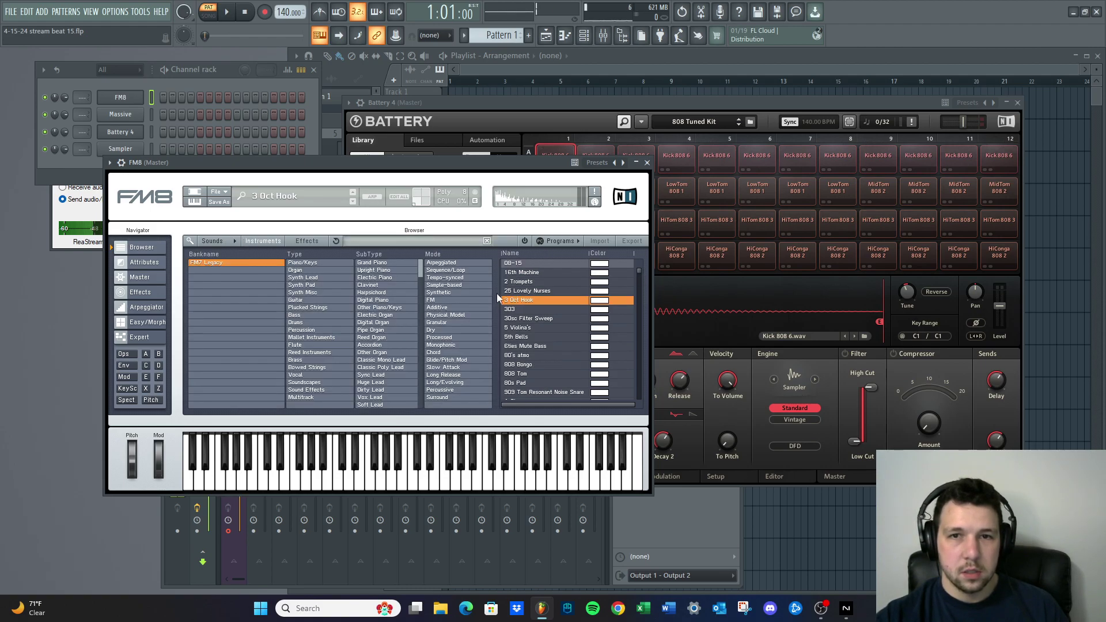
pyautogui.moveTo(639, 271)
pyautogui.mouseDown()
pyautogui.moveTo(628, 385)
pyautogui.moveTo(638, 268)
pyautogui.mouseUp()
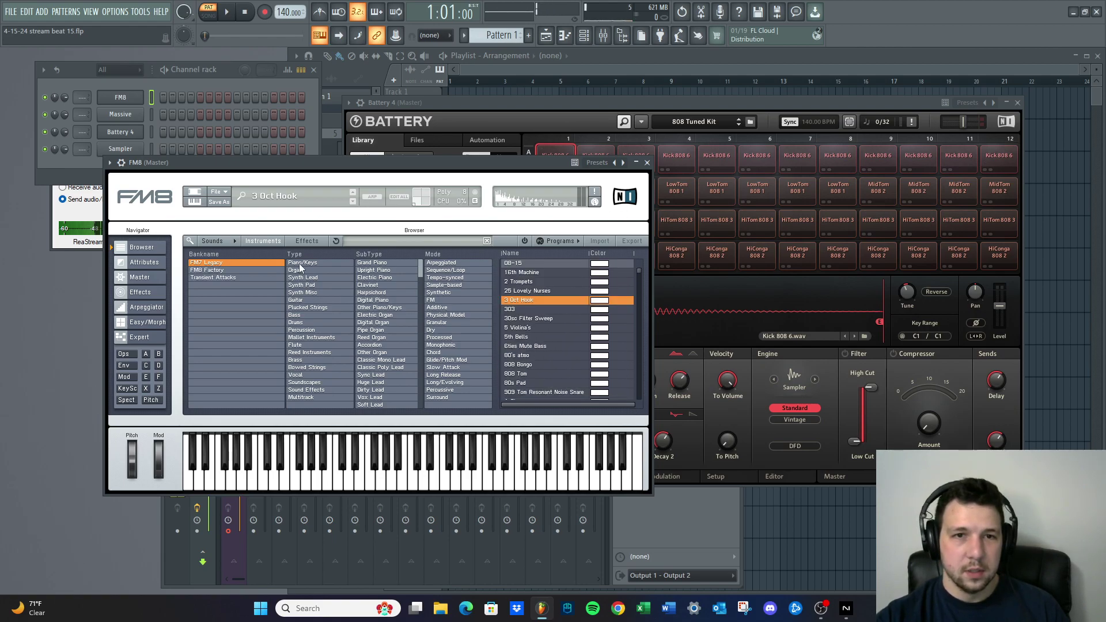
pyautogui.click(296, 264)
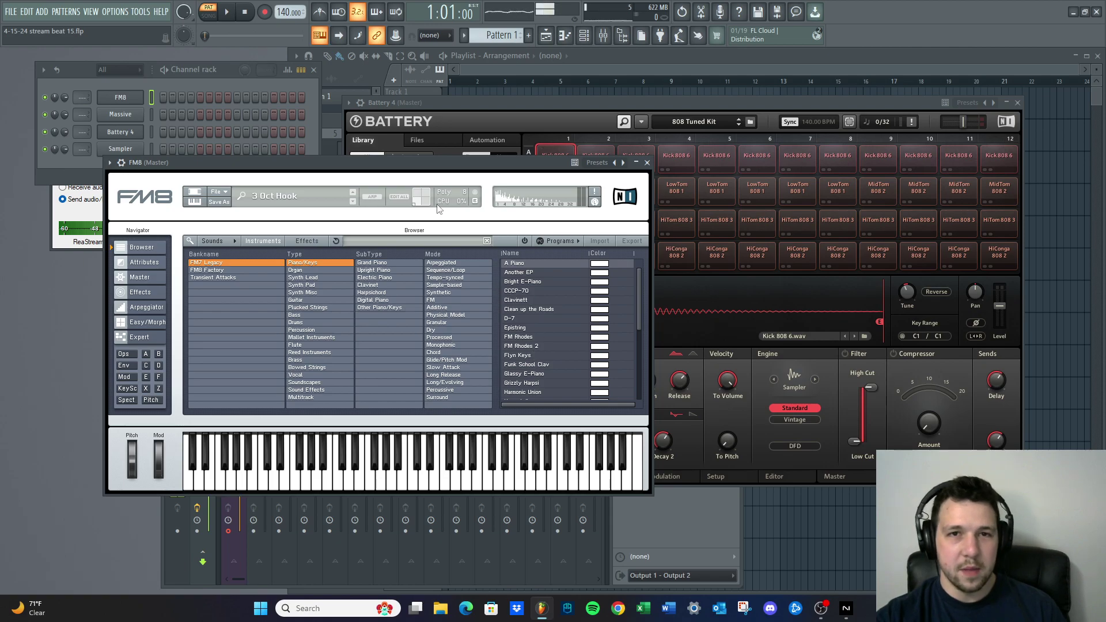
# Reopen Massive and select the Massive Exp. 1 bank in its sound attributes
pyautogui.click(113, 115)
pyautogui.click(113, 341)
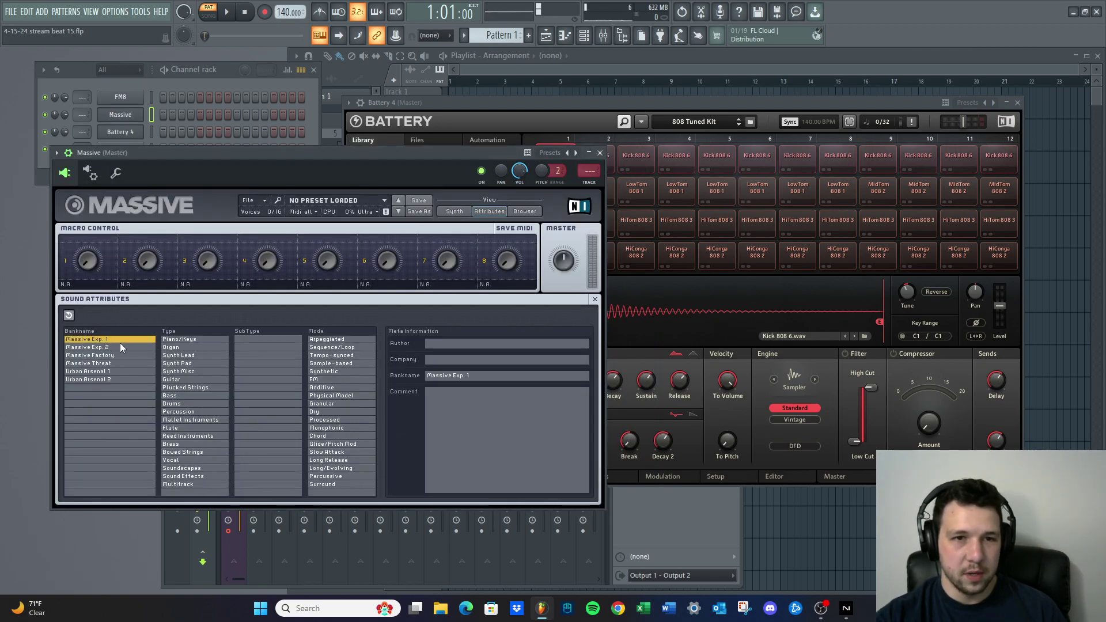
# Filter Massive's sound browser to the Piano/Keys type and load the Ambiguous preset
pyautogui.click(185, 347)
pyautogui.click(518, 211)
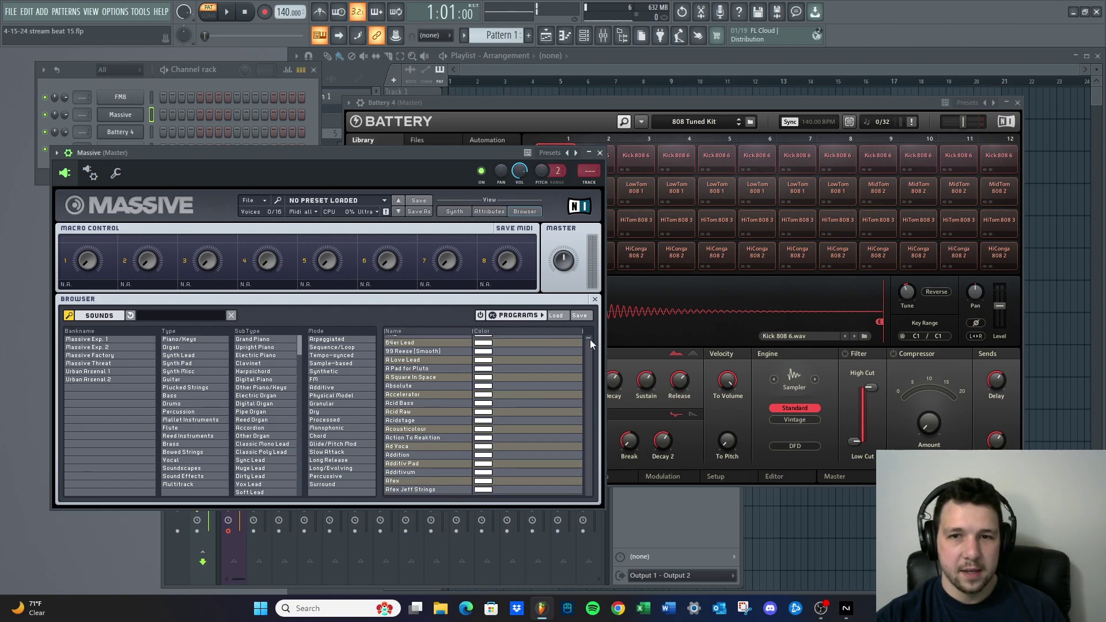
pyautogui.scroll(2, 588, 340)
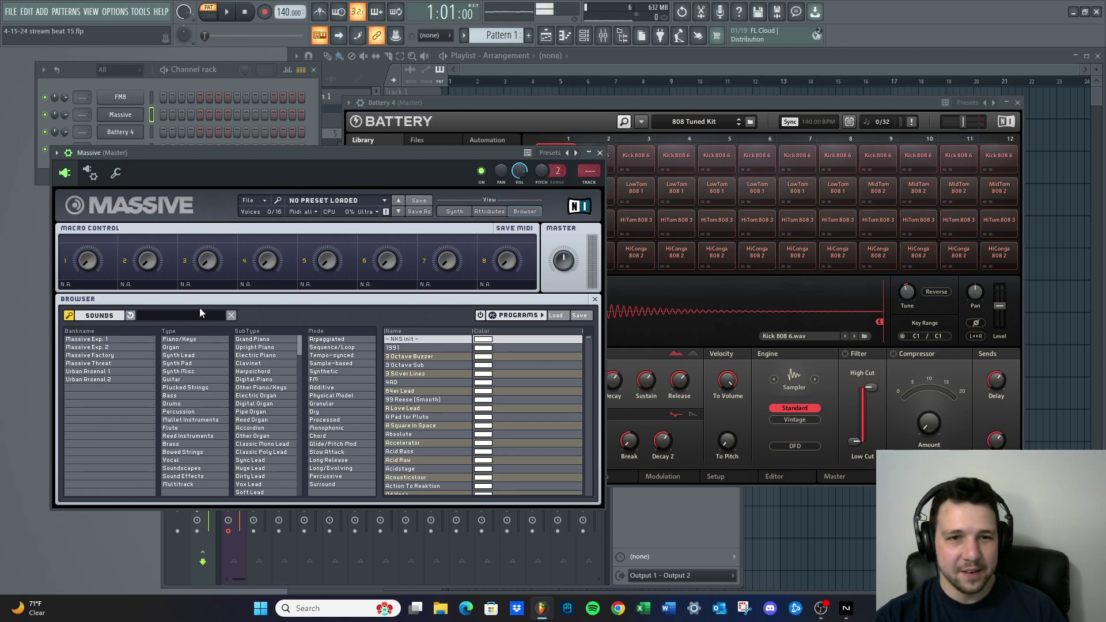
pyautogui.click(176, 340)
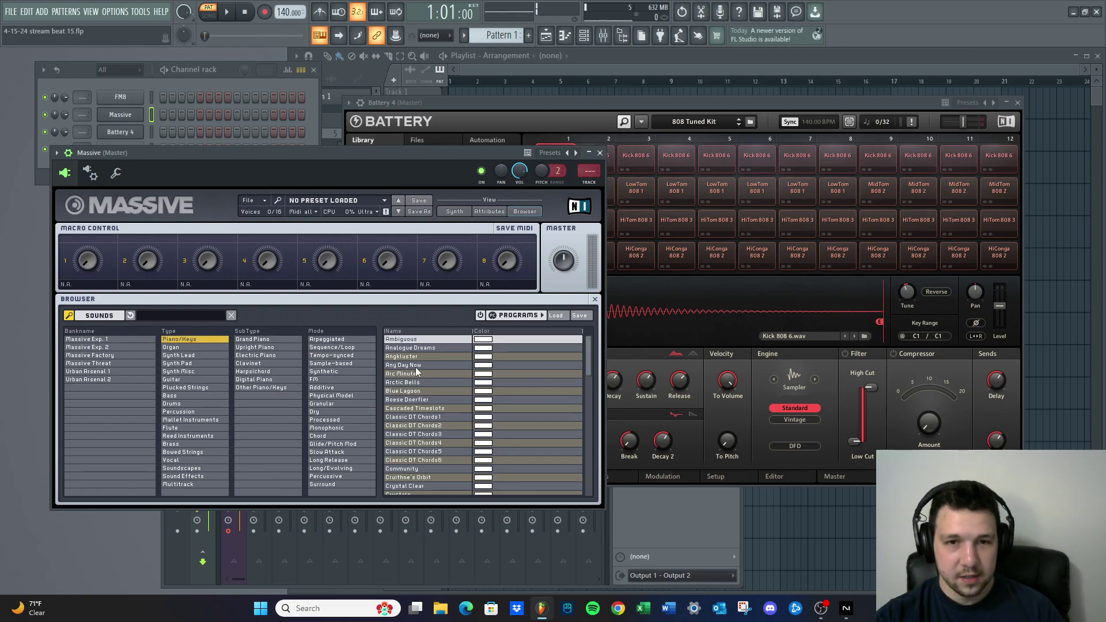
pyautogui.click(407, 340)
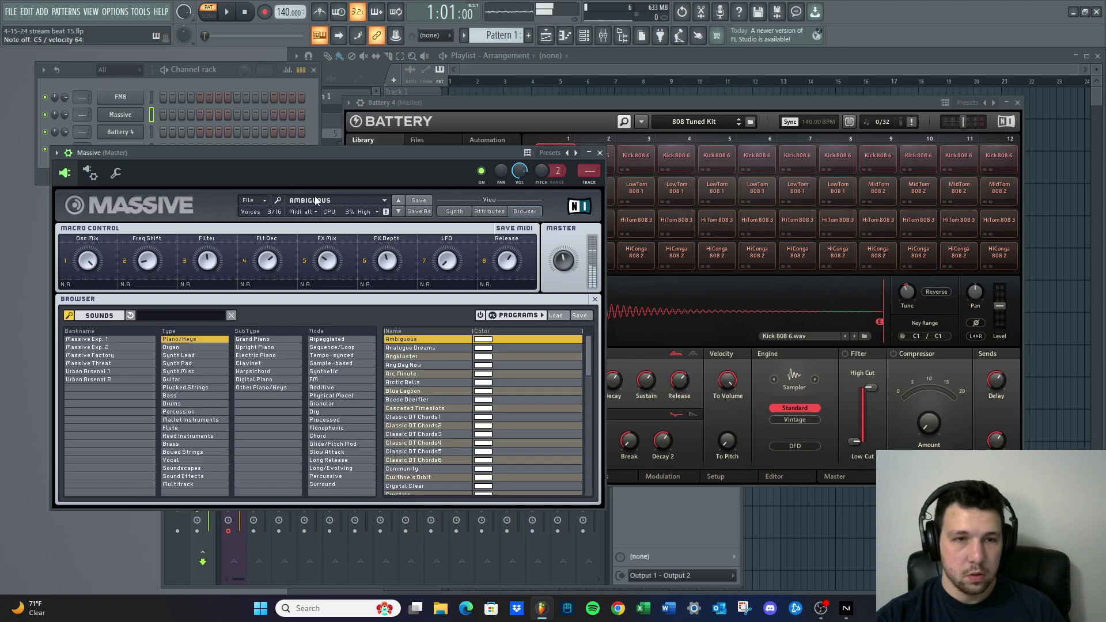
# Move the Massive window clear of the channel rack and view the Ambiguous preset's synth controls
pyautogui.moveTo(233, 150); pyautogui.dragTo(367, 157)
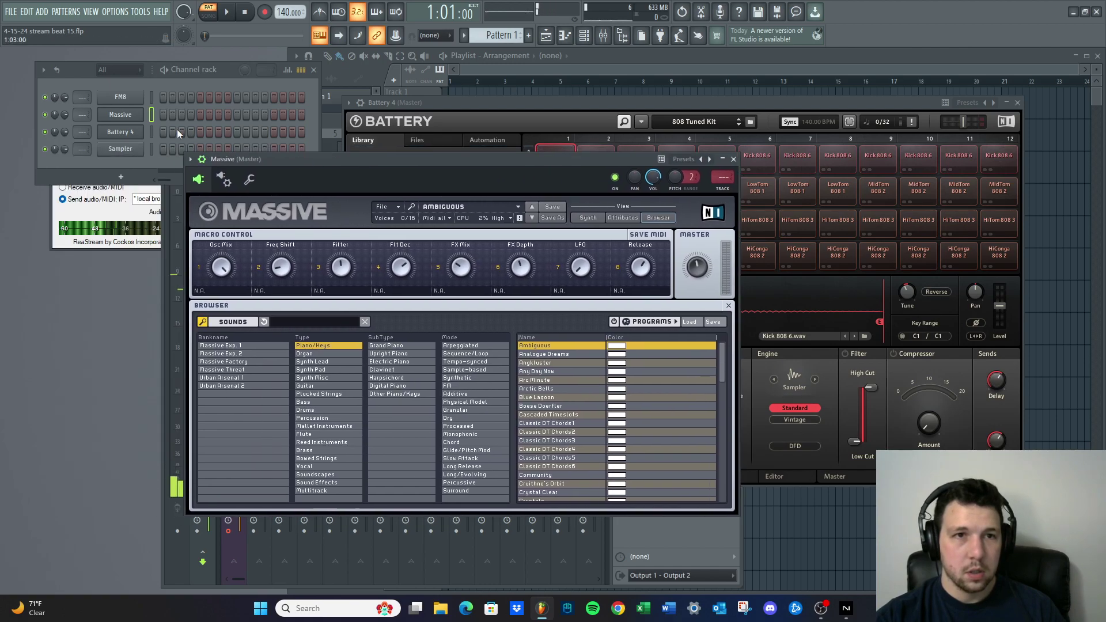
pyautogui.click(67, 113)
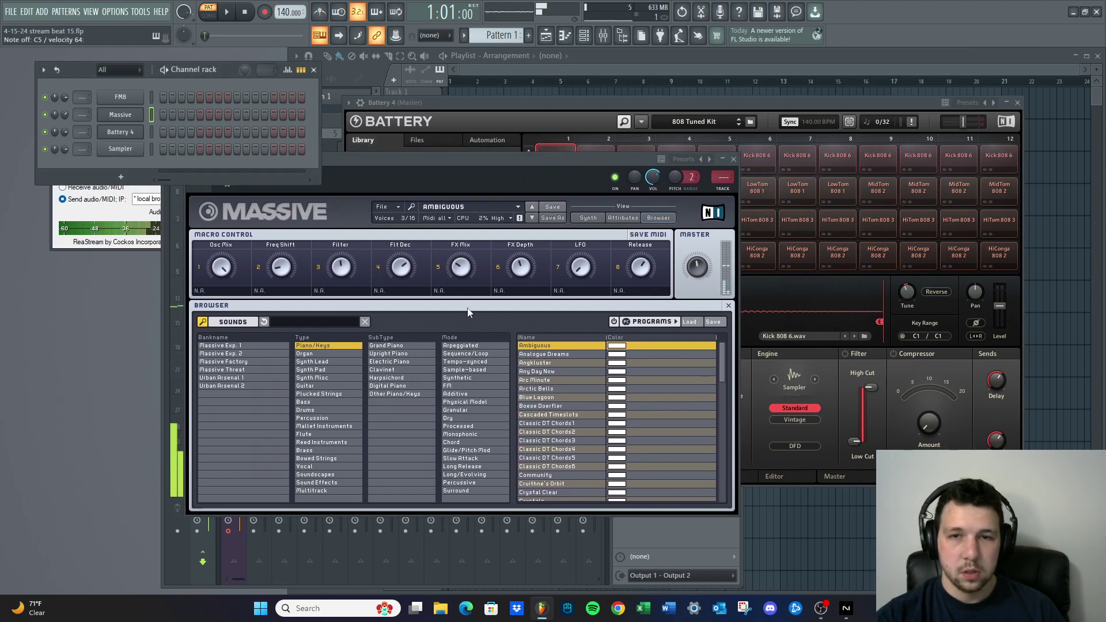
pyautogui.click(594, 218)
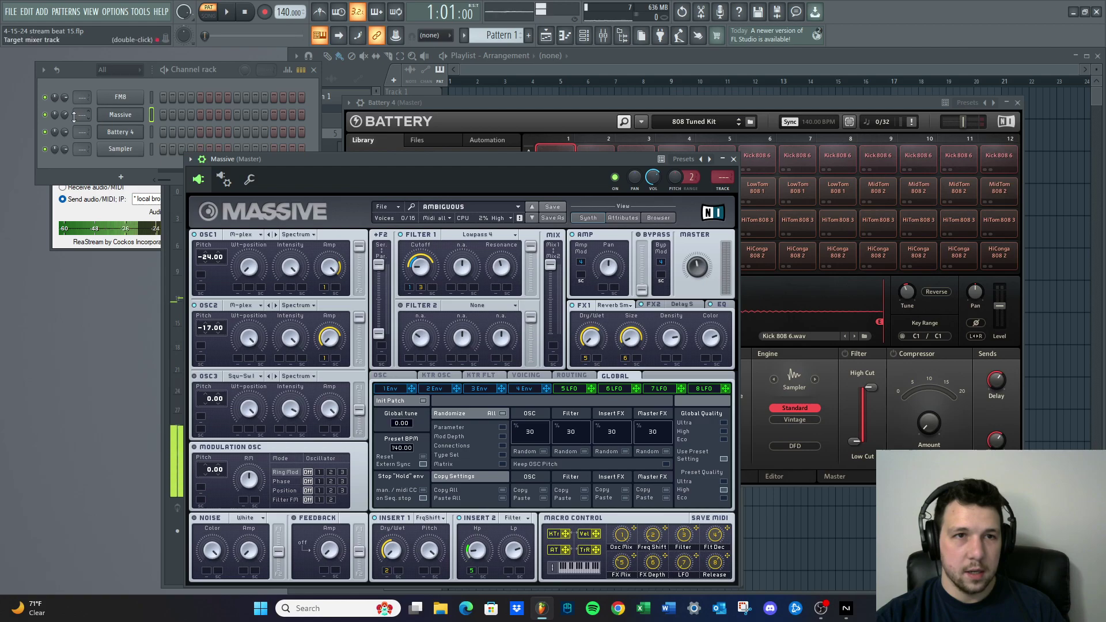
pyautogui.click(164, 144)
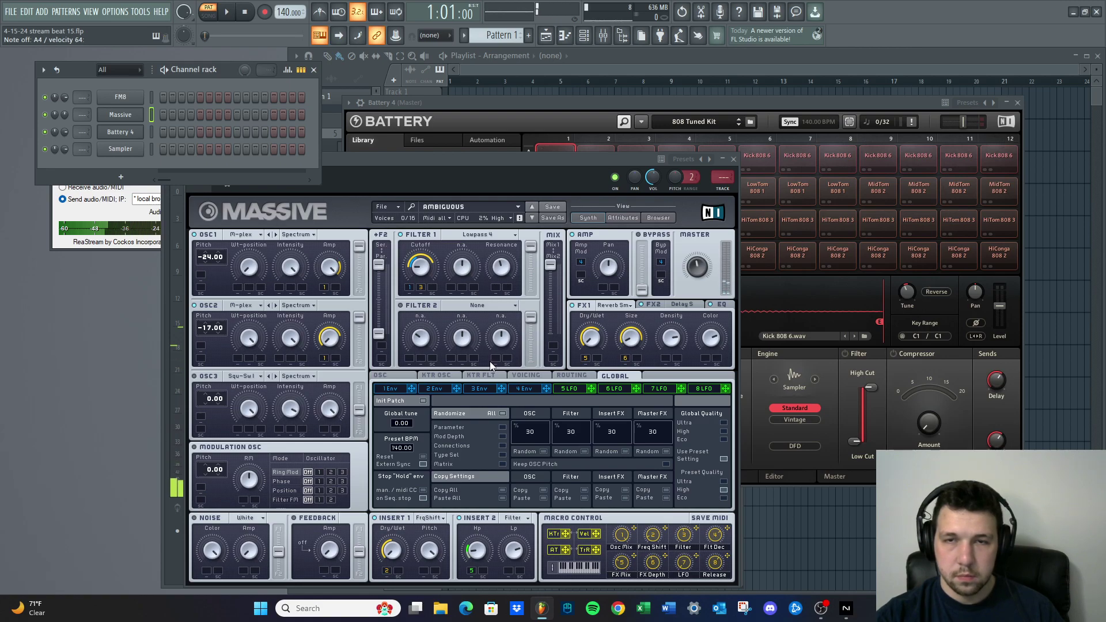
pyautogui.click(623, 217)
pyautogui.click(588, 218)
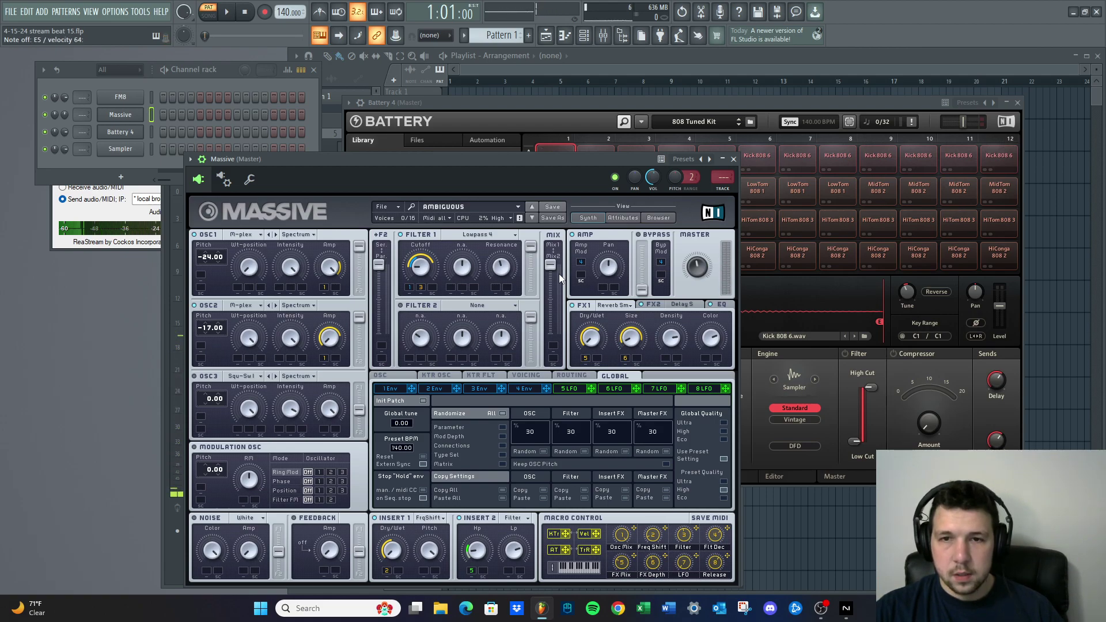
# Look through Massive's oscillator and keytracking settings and set the voicing mode to Monorotate
pyautogui.click(379, 376)
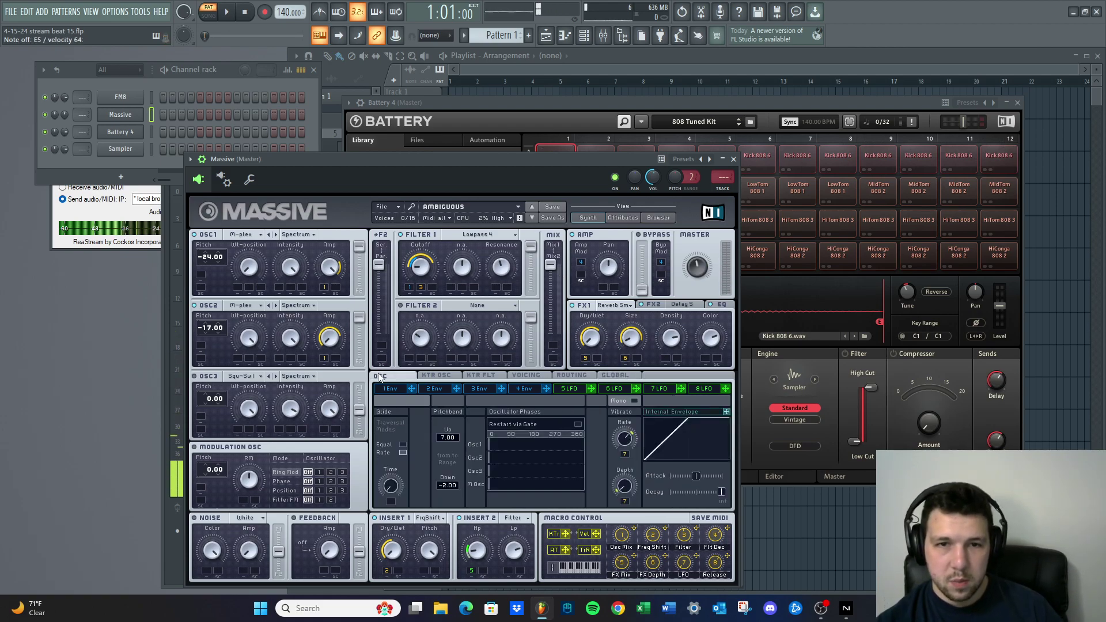
pyautogui.click(435, 376)
pyautogui.click(524, 375)
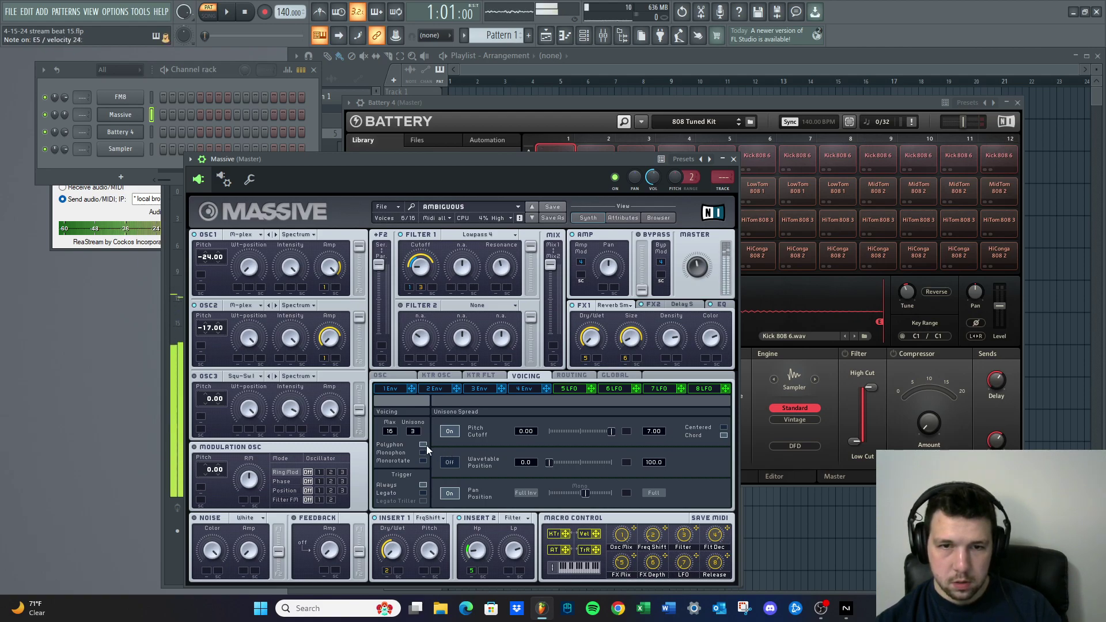
pyautogui.click(423, 460)
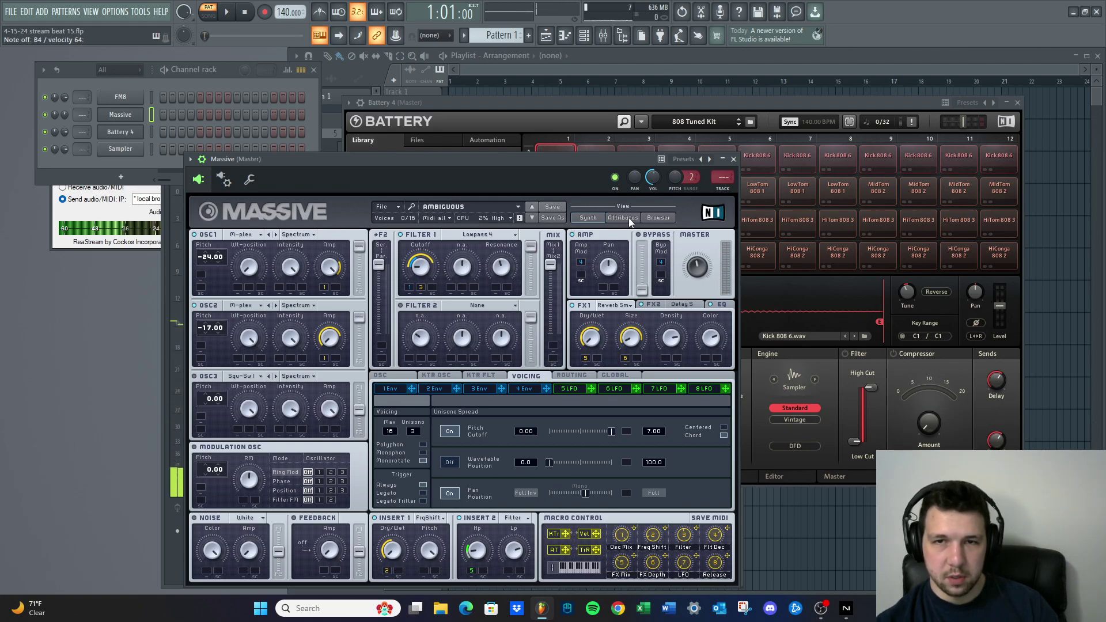
# Return to Massive's sound browser and step through the Piano/Keys presets until Classic DT Chords4 is loaded
pyautogui.click(649, 218)
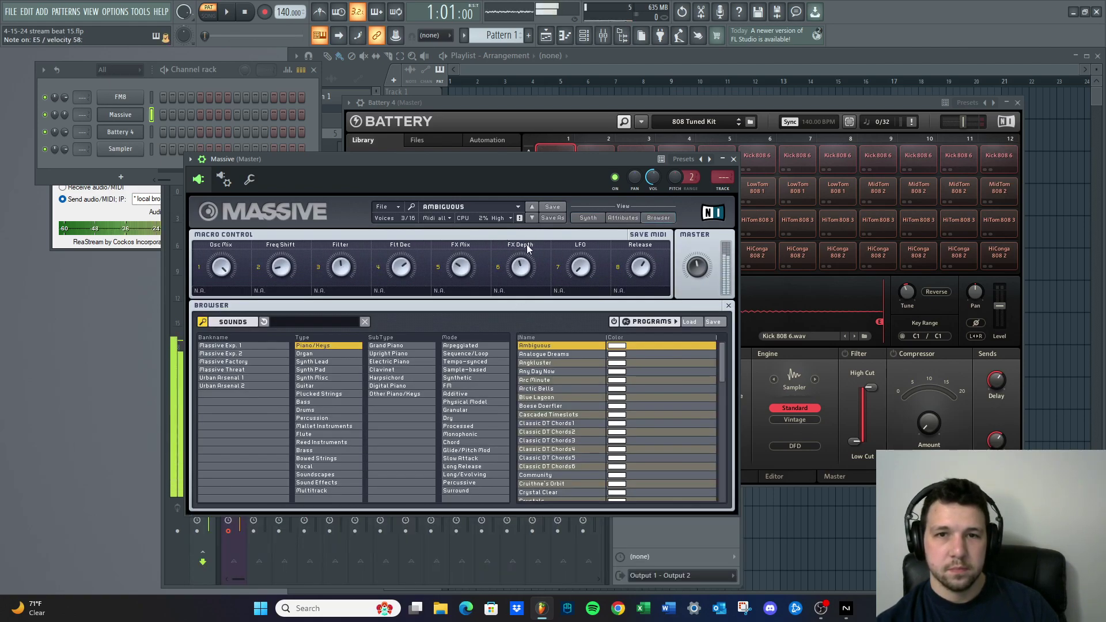
pyautogui.click(532, 218)
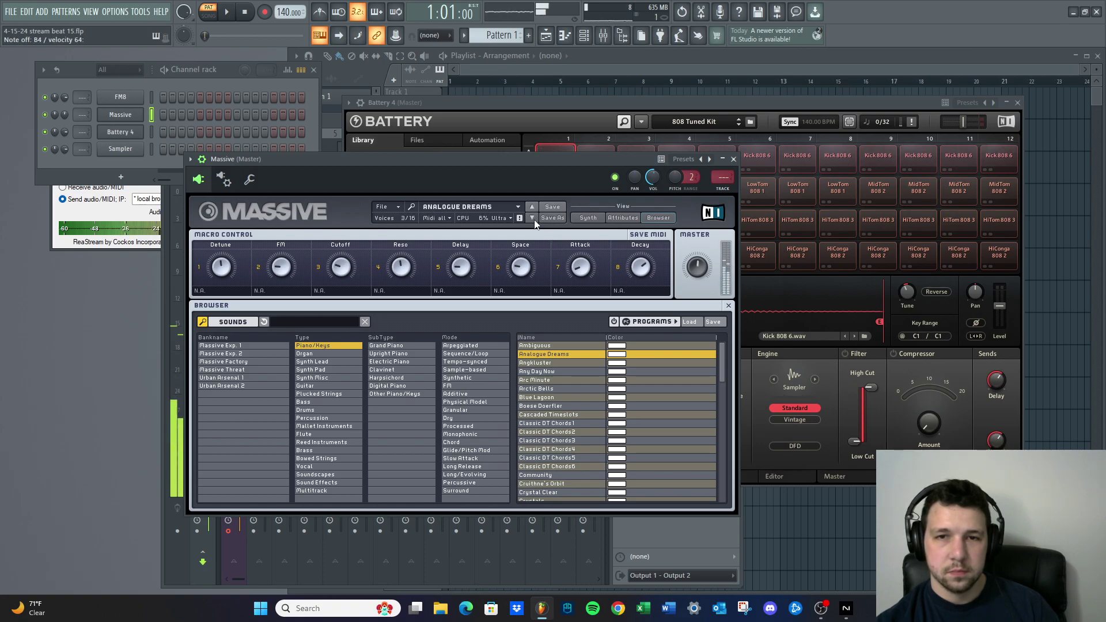
pyautogui.click(532, 218)
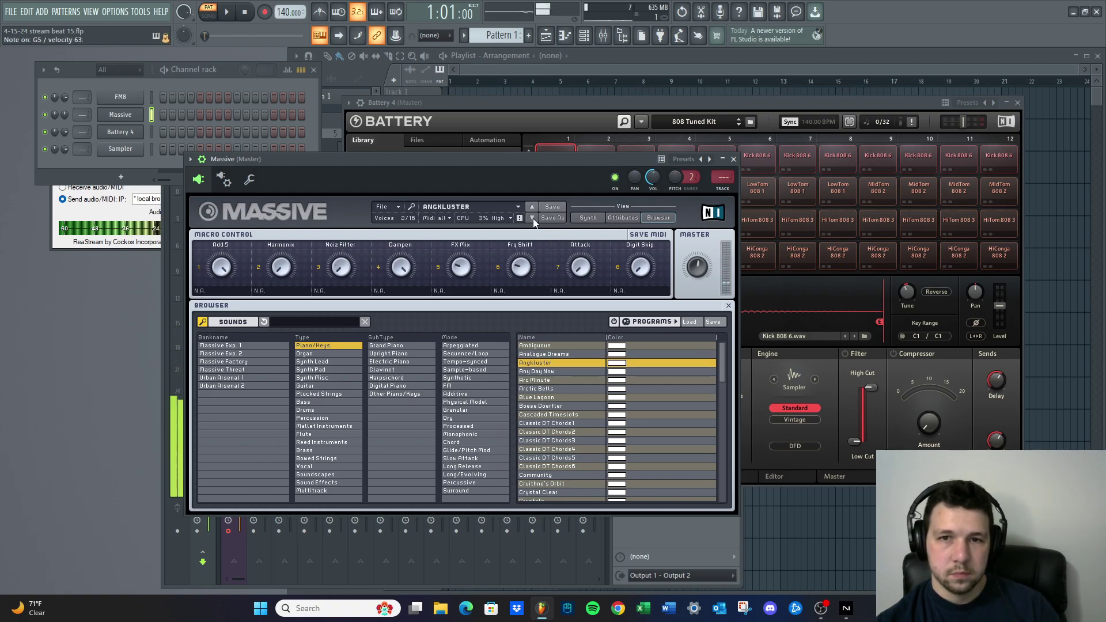
pyautogui.click(532, 218)
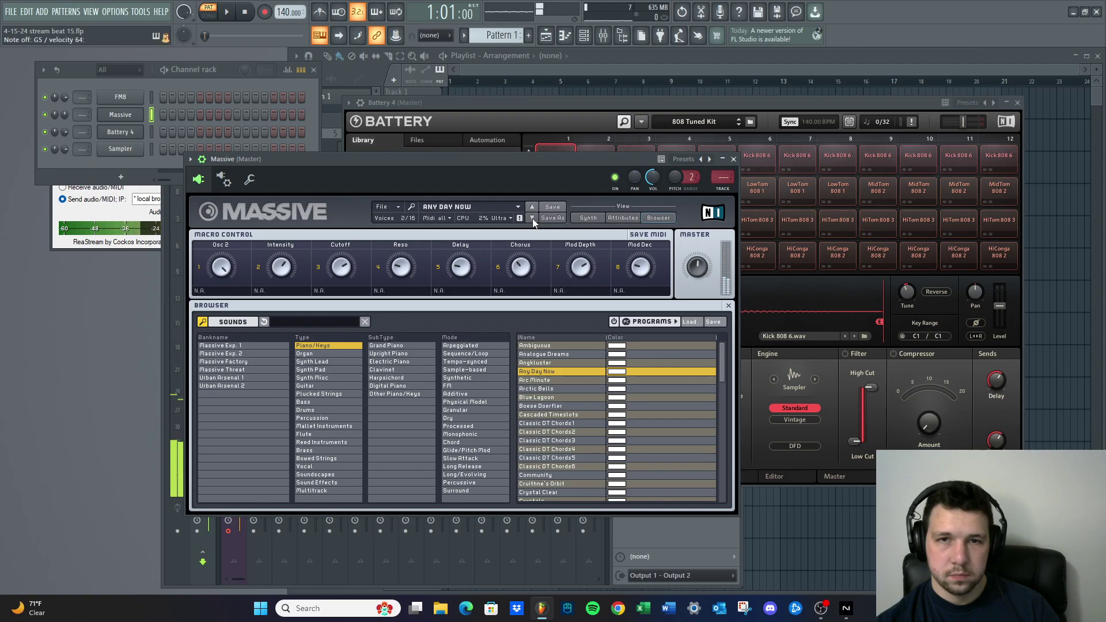
pyautogui.click(532, 218)
pyautogui.click(532, 218)
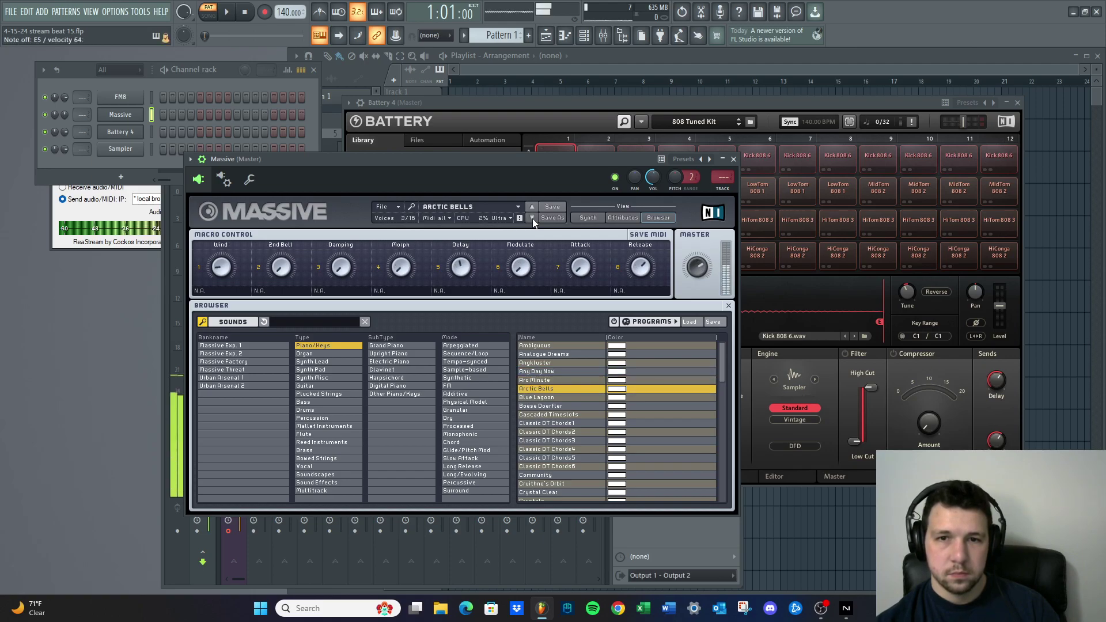
pyautogui.click(533, 218)
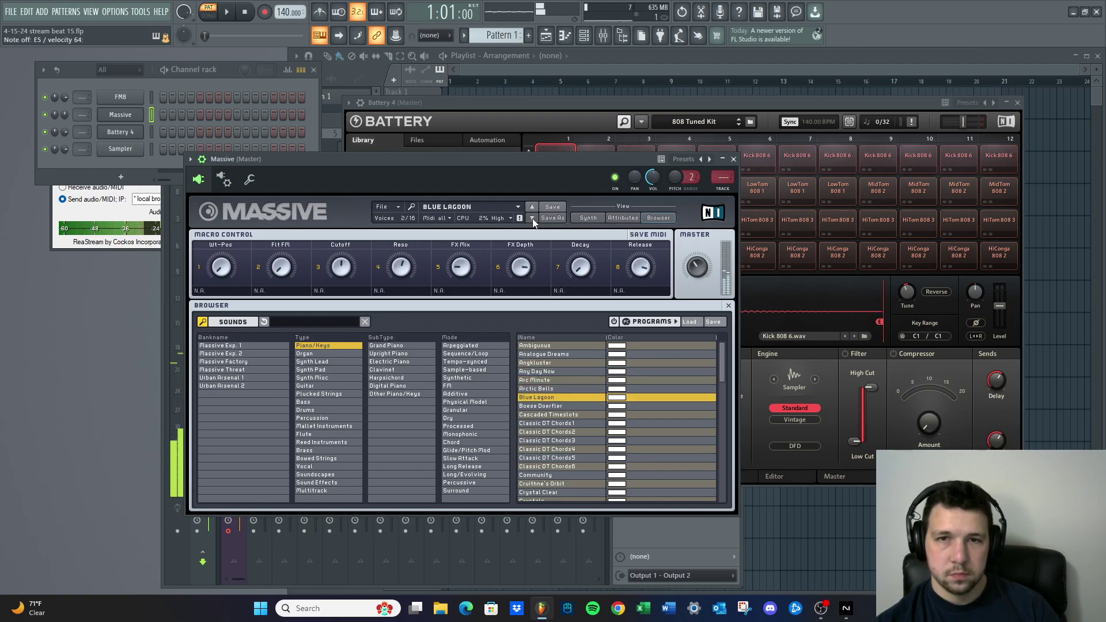
pyautogui.click(533, 218)
pyautogui.click(532, 218)
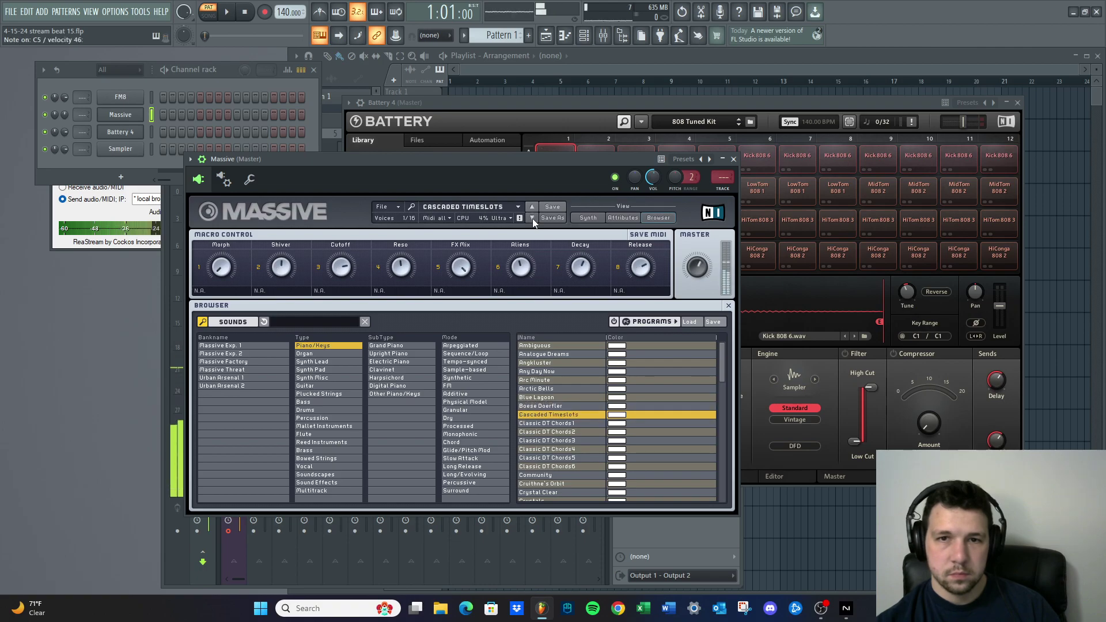
pyautogui.click(532, 218)
pyautogui.click(533, 218)
pyautogui.click(533, 218)
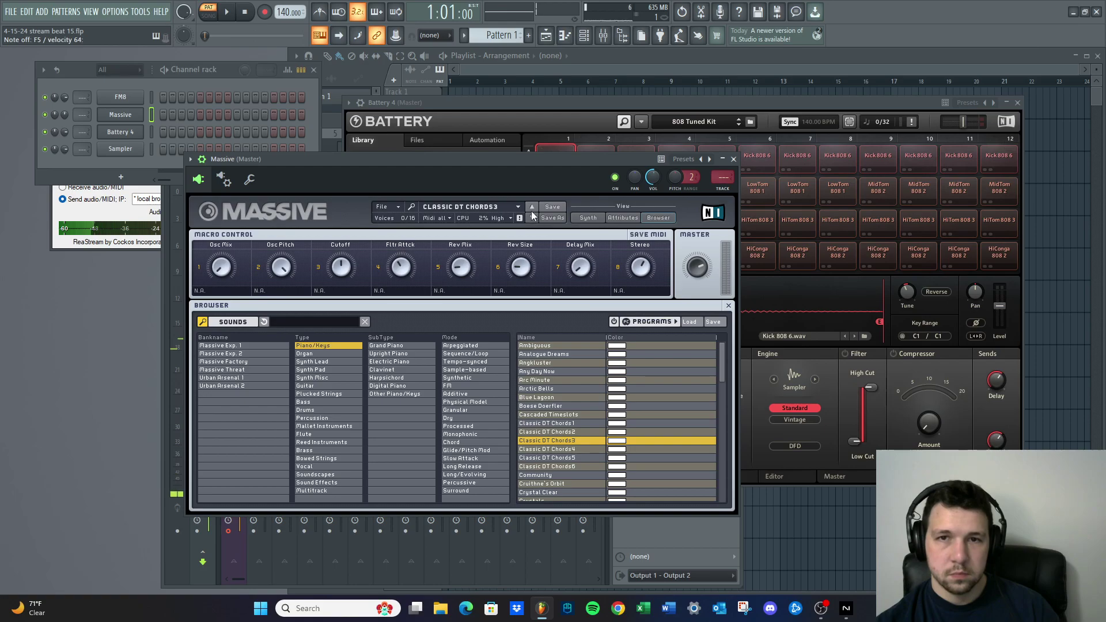
pyautogui.click(532, 209)
pyautogui.click(532, 219)
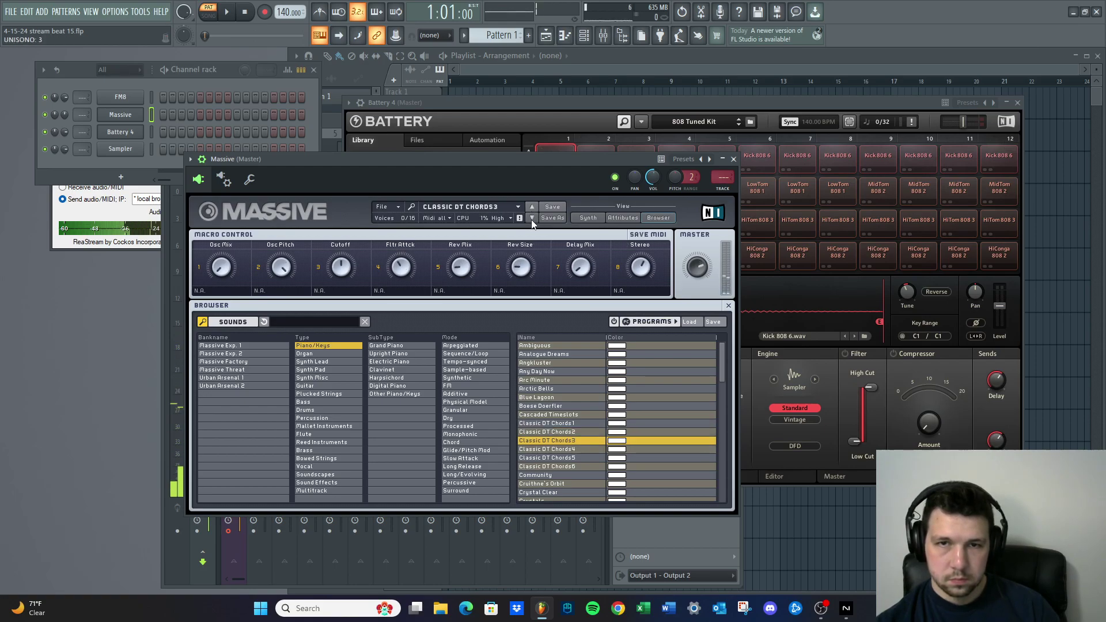
pyautogui.click(532, 218)
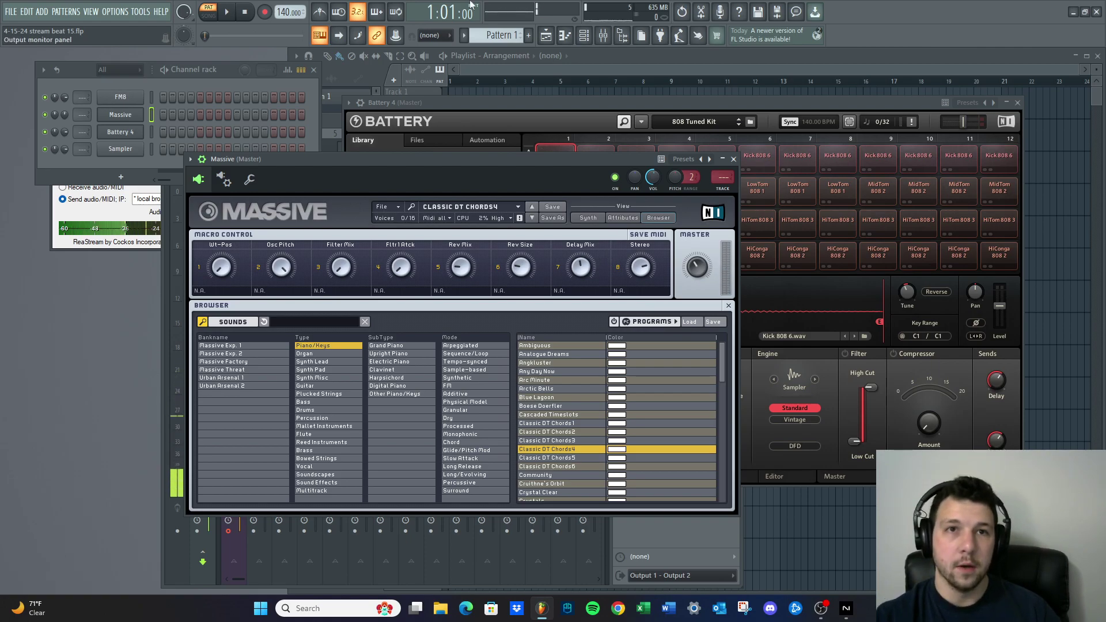
# Tap out the beat in the Tempo tapper and set the project tempo to 148 BPM
pyautogui.rightClick(285, 12)
pyautogui.click(402, 24)
pyautogui.click(545, 269)
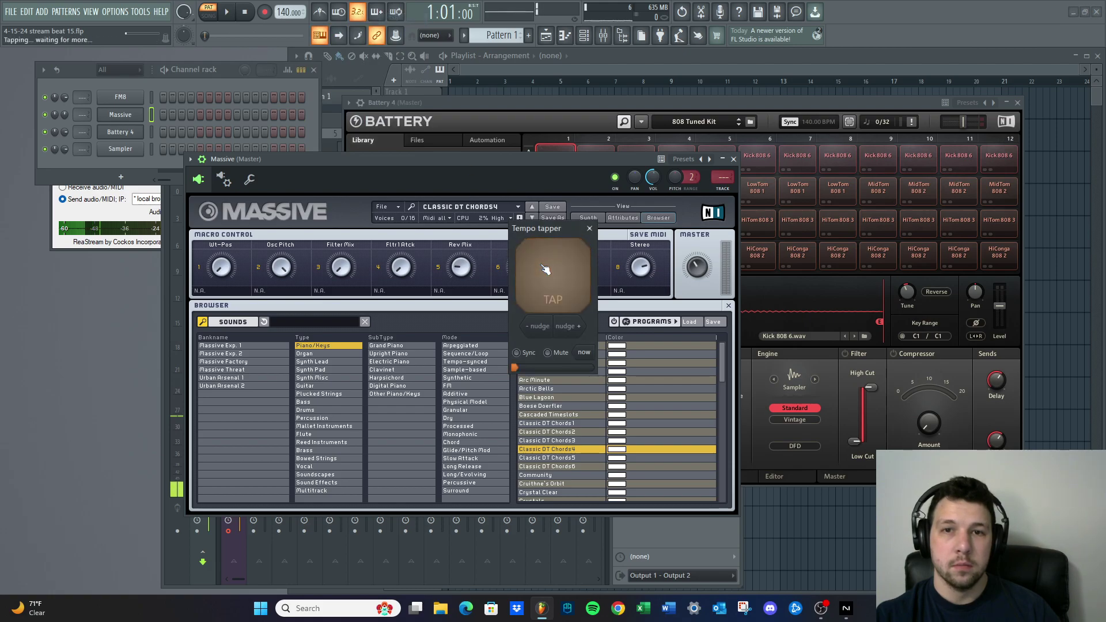
pyautogui.click(545, 269)
pyautogui.click(546, 270)
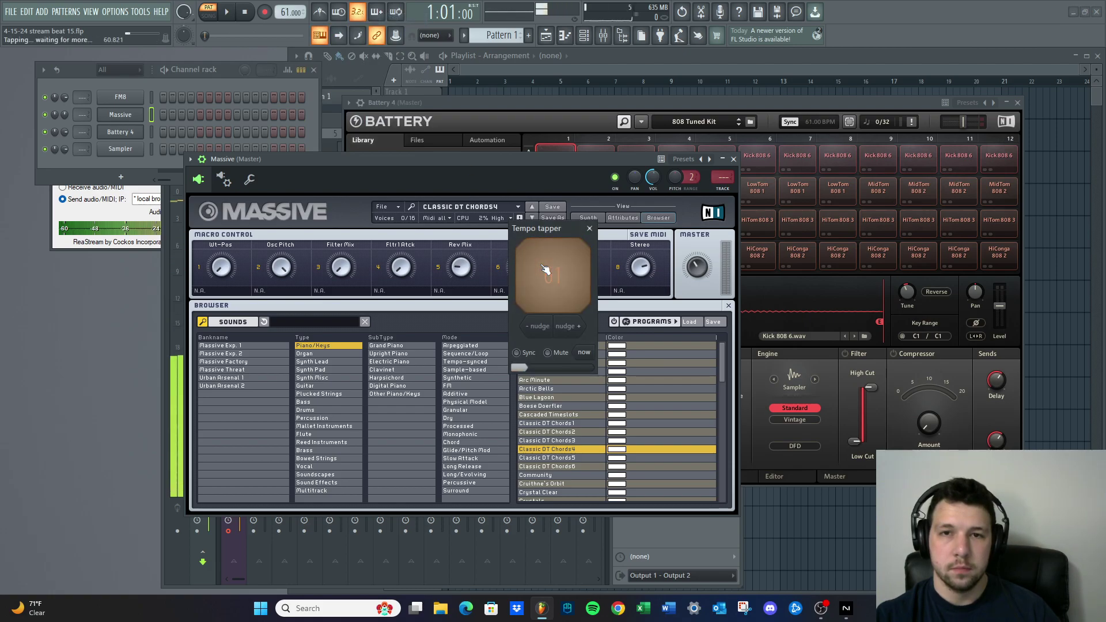
pyautogui.click(545, 269)
pyautogui.click(545, 269)
pyautogui.click(546, 269)
pyautogui.click(546, 269)
pyautogui.click(545, 269)
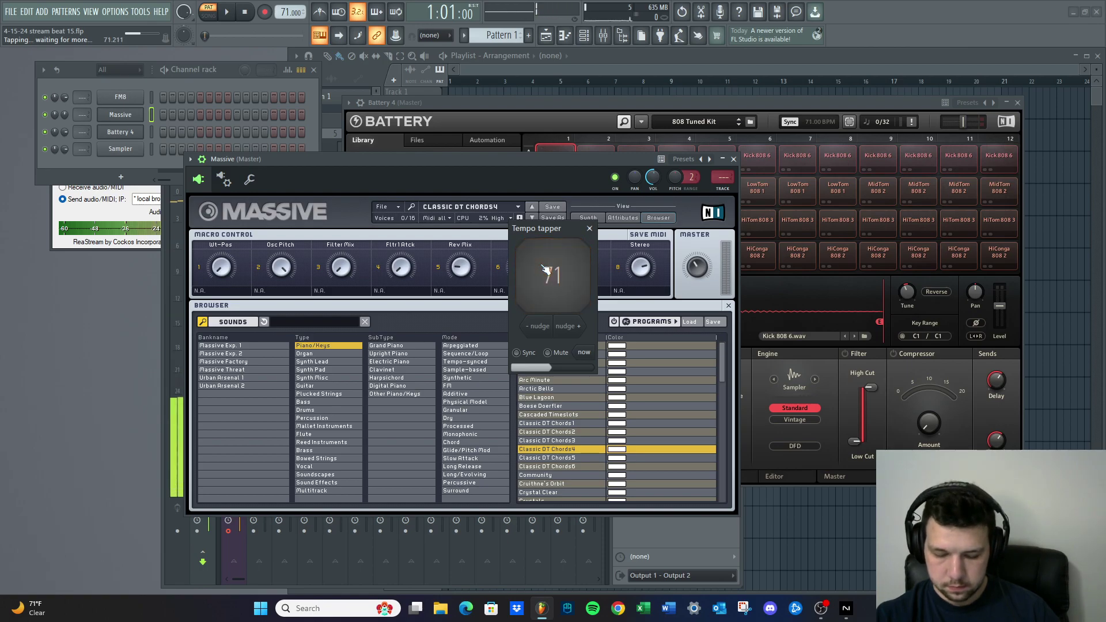
pyautogui.click(546, 269)
pyautogui.click(546, 269)
pyautogui.click(546, 269)
pyautogui.click(546, 269)
pyautogui.click(546, 269)
pyautogui.click(547, 267)
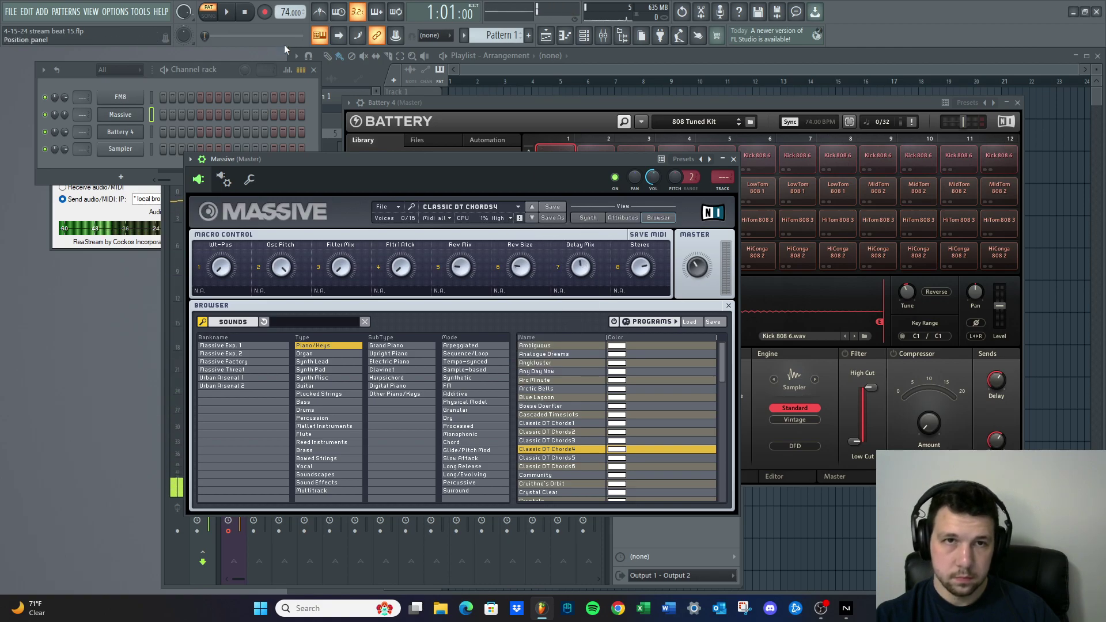
pyautogui.moveTo(284, 11); pyautogui.dragTo(284, 15)
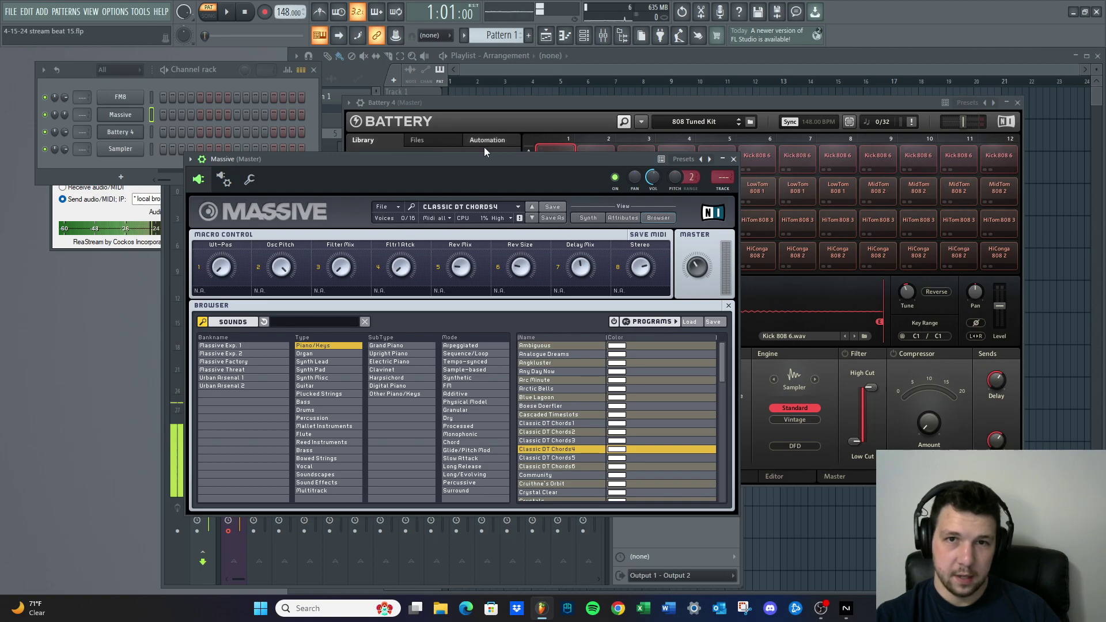
# Show the mixer and lower the volume fader of Insert 21
pyautogui.click(603, 35)
pyautogui.moveTo(244, 579); pyautogui.dragTo(285, 582)
pyautogui.moveTo(397, 375); pyautogui.dragTo(391, 416)
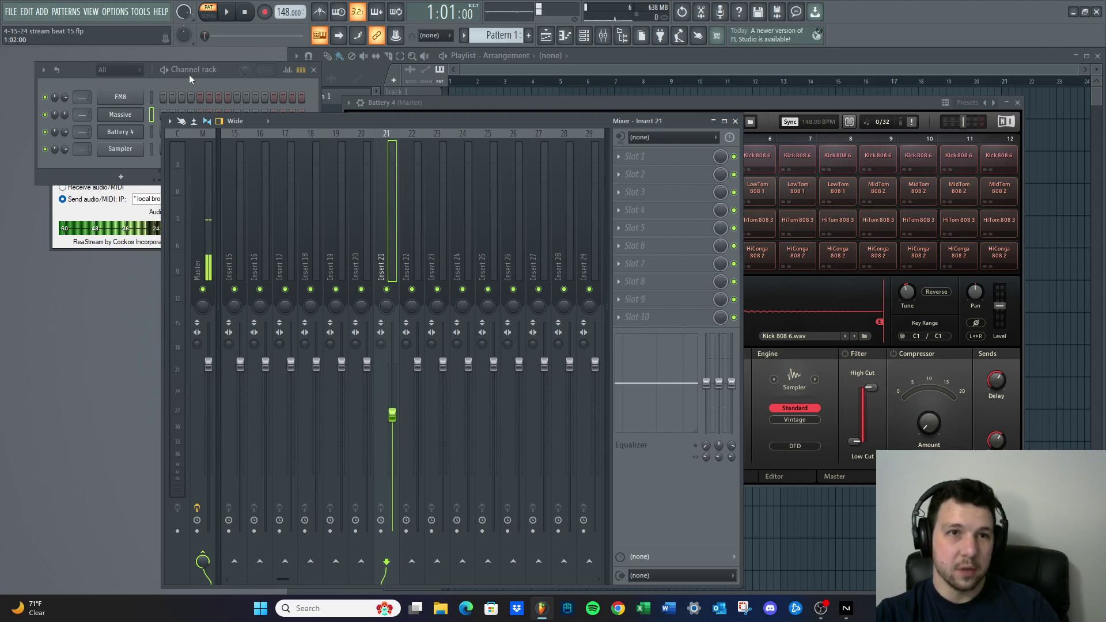
# Record a Massive melody into Pattern 1 with the metronome running, and stop the recording
pyautogui.click(266, 13)
pyautogui.click(539, 363)
pyautogui.click(319, 11)
pyautogui.click(227, 12)
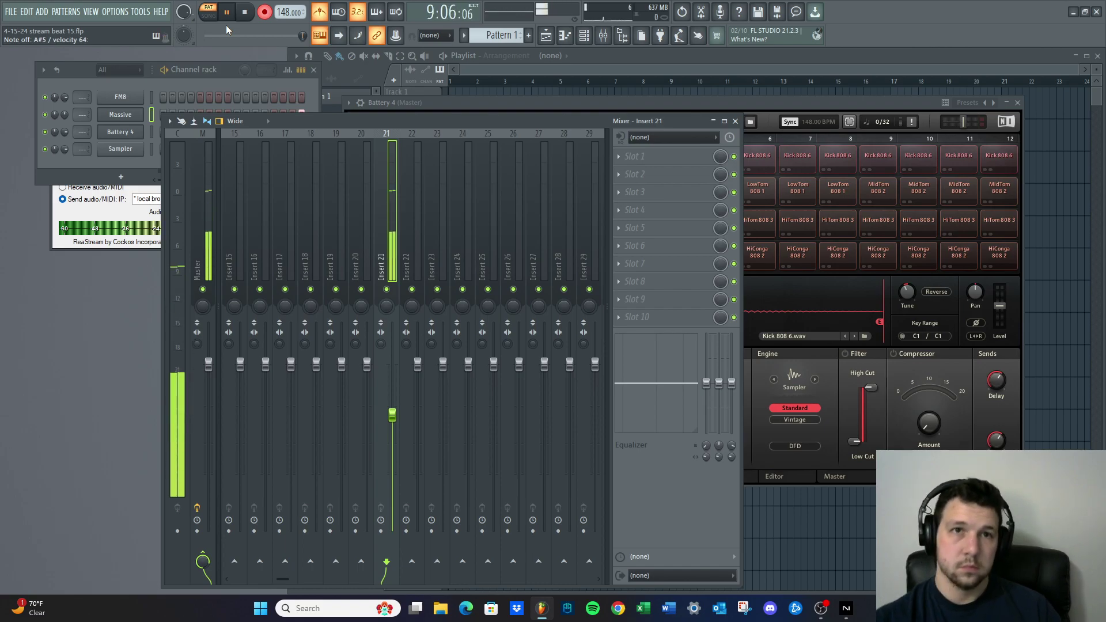
pyautogui.press('space')
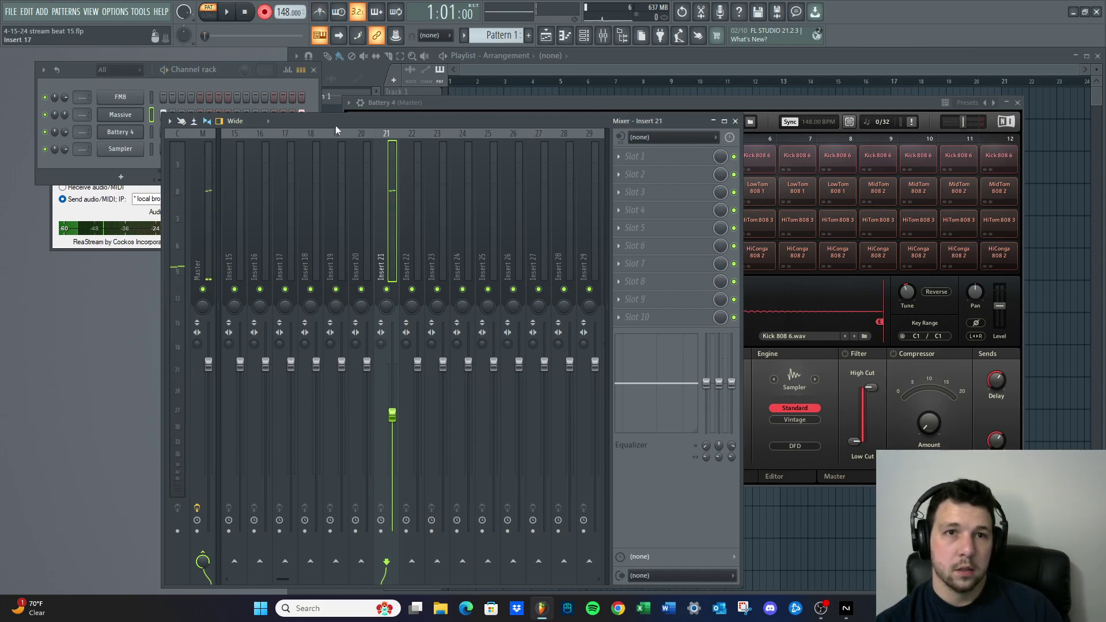
# Shift the mixer aside and open the recorded Massive melody in the piano roll with all its notes in view
pyautogui.moveTo(327, 125); pyautogui.dragTo(338, 197)
pyautogui.rightClick(122, 119)
pyautogui.click(199, 114)
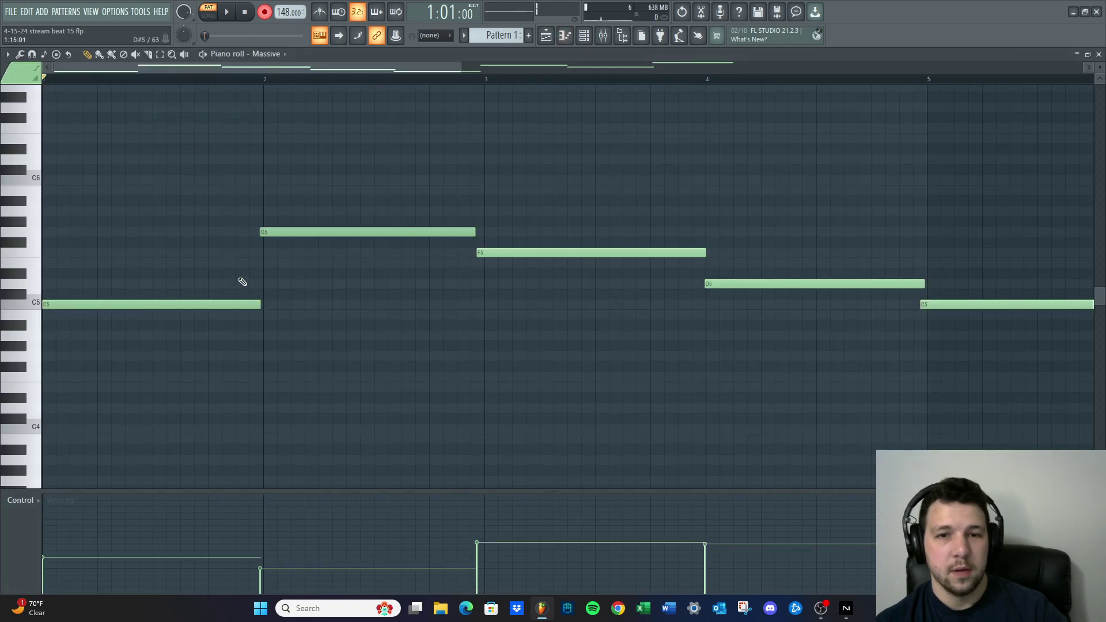
pyautogui.scroll(-3, 247, 323)
pyautogui.scroll(-4, 247, 324)
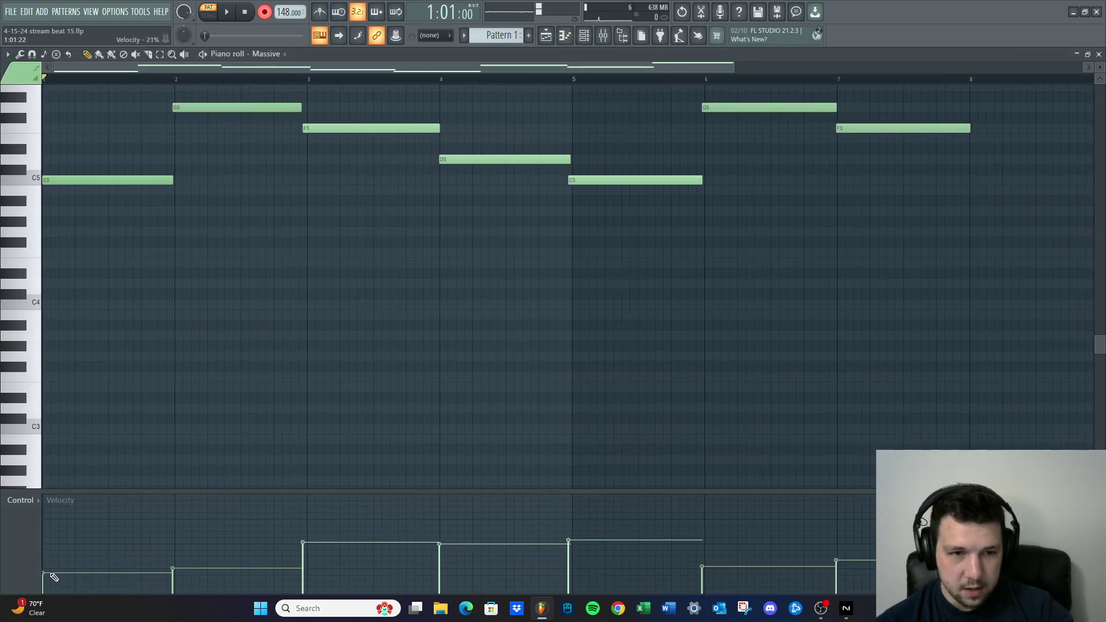
# Even out the velocities of the Massive notes at about 22% and play the pattern while fine-tuning them
pyautogui.moveTo(309, 573); pyautogui.dragTo(870, 578)
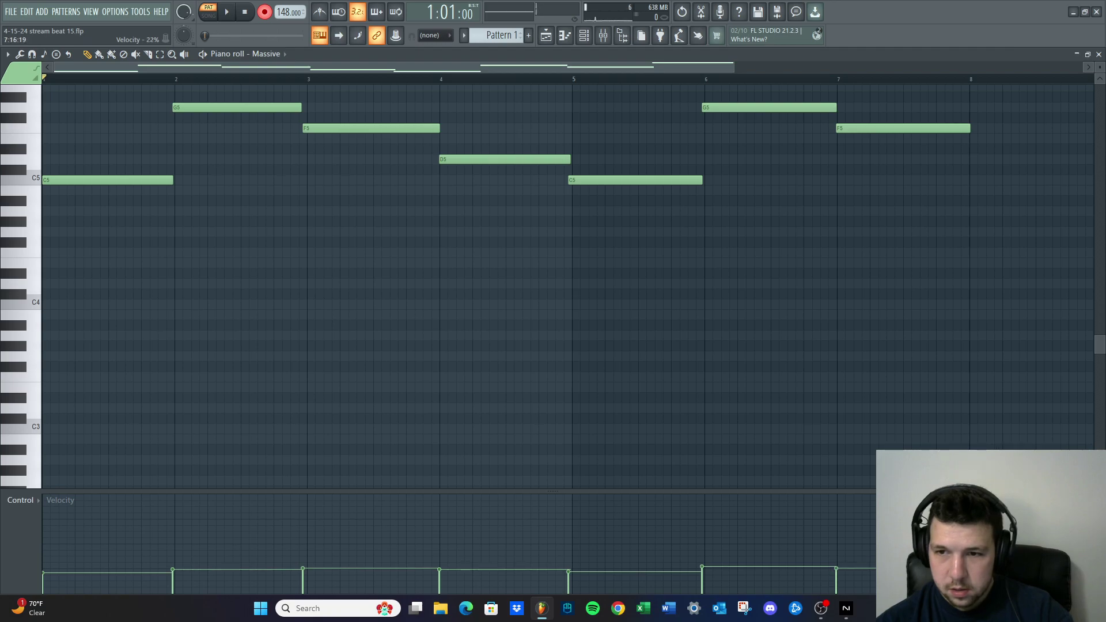
pyautogui.press('space')
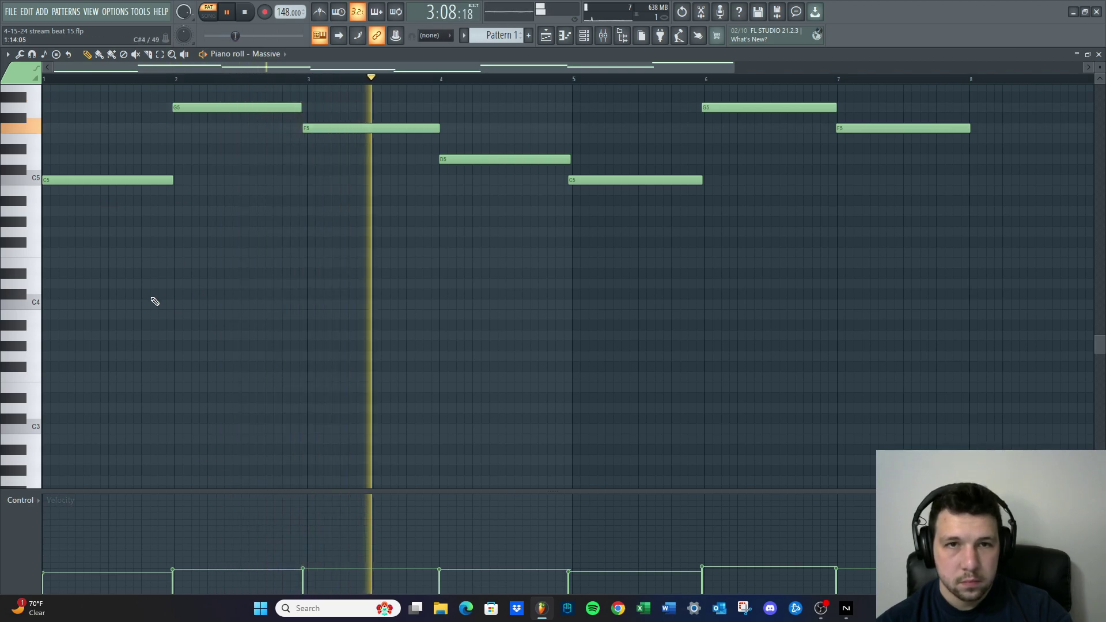
pyautogui.click(172, 573)
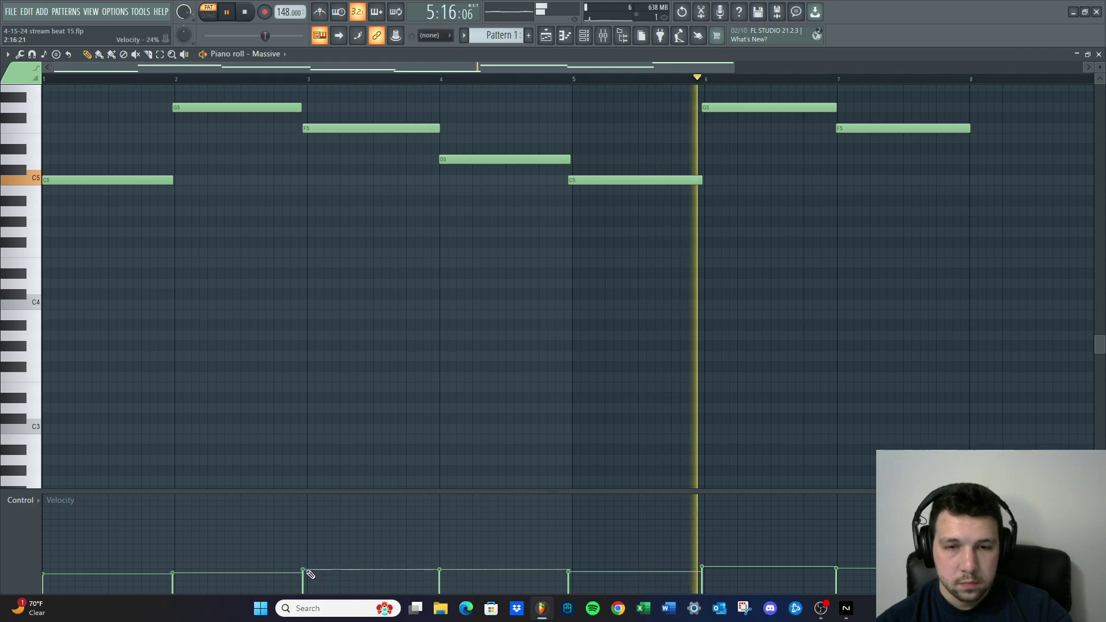
# Extend the first C5 note up to the start of bar 2 and play the pattern to check the joins between notes
pyautogui.press('space')
pyautogui.scroll(2, 169, 324)
pyautogui.scroll(3, 153, 217)
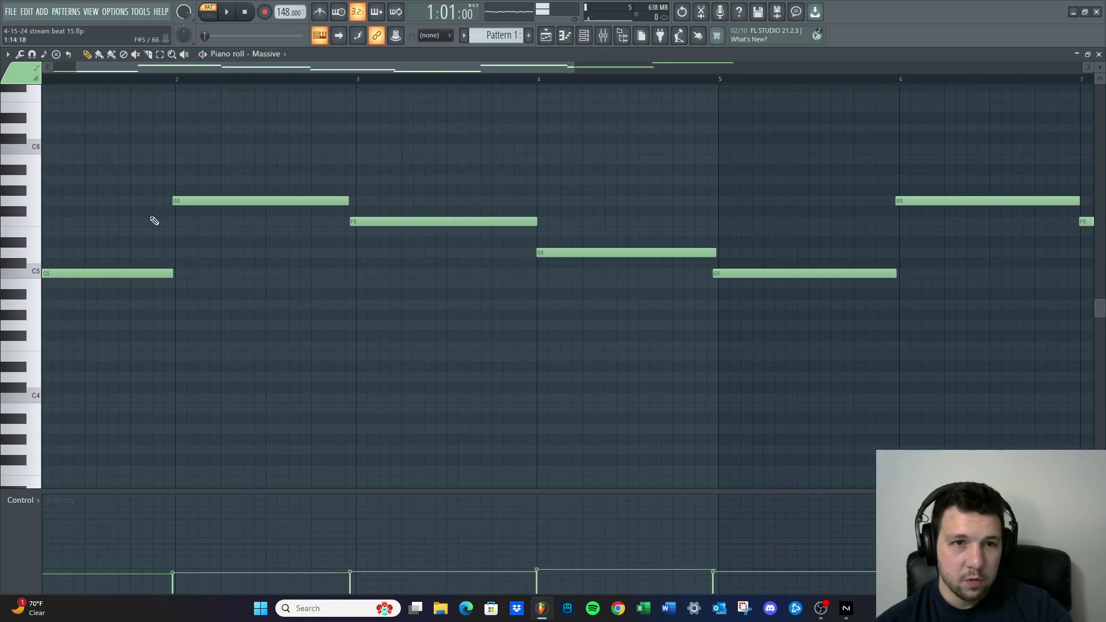
pyautogui.scroll(3, 219, 201)
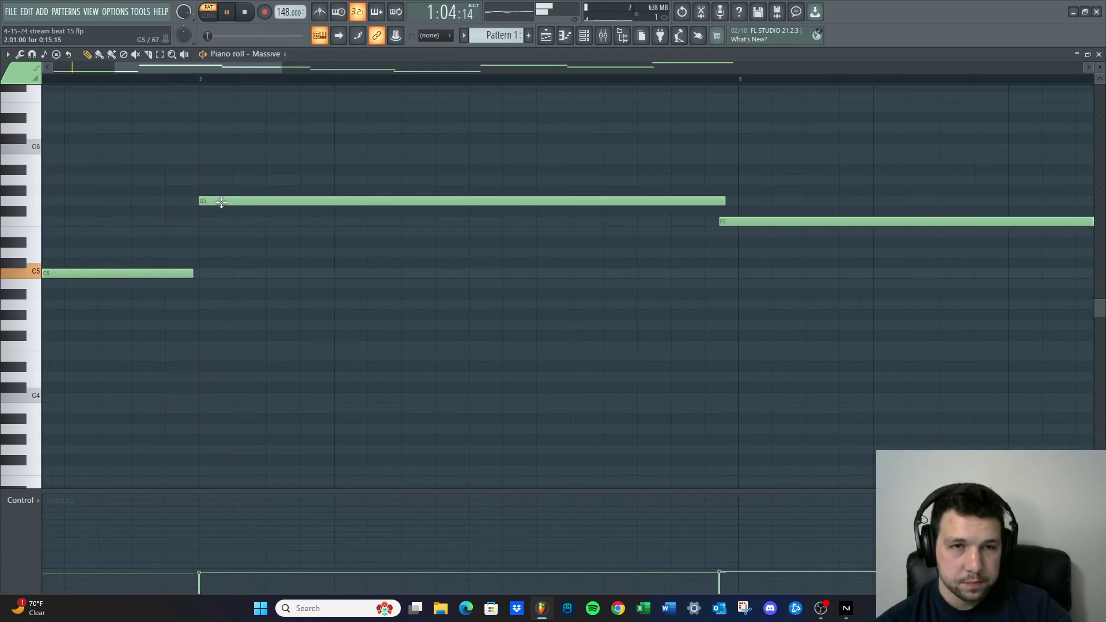
pyautogui.moveTo(191, 275); pyautogui.dragTo(198, 275)
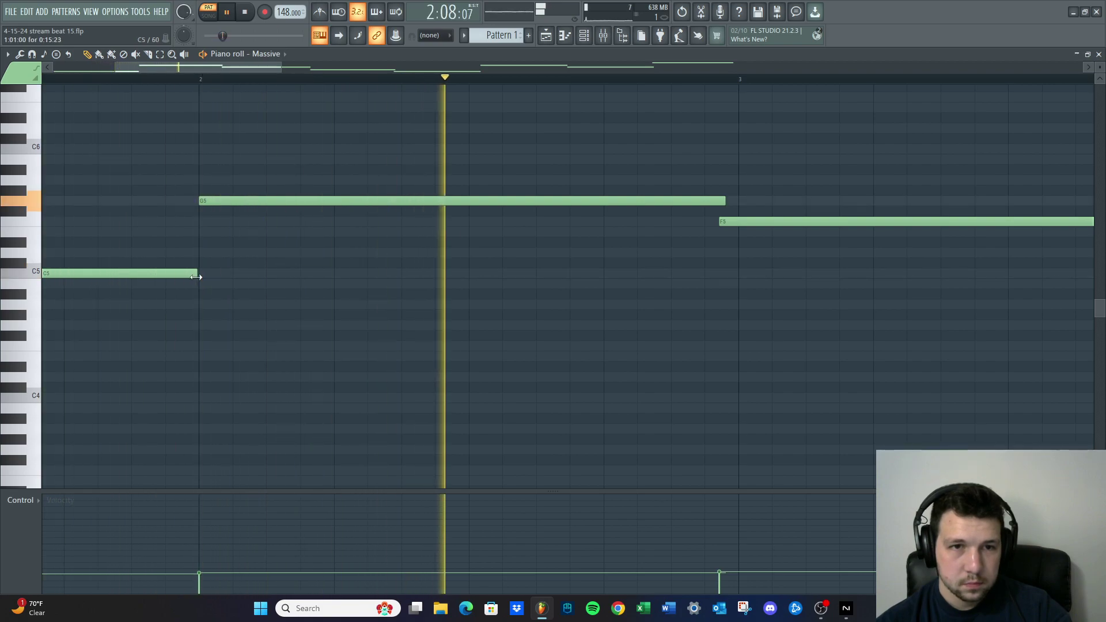
pyautogui.press('space')
pyautogui.press('space')
pyautogui.scroll(2, 199, 222)
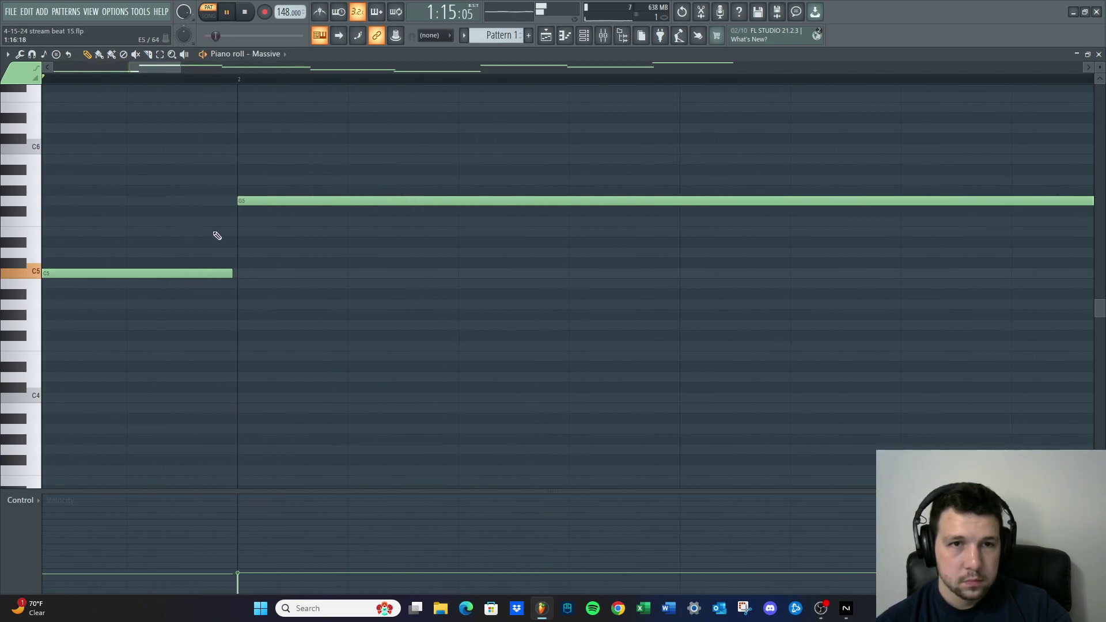
pyautogui.scroll(-5, 179, 257)
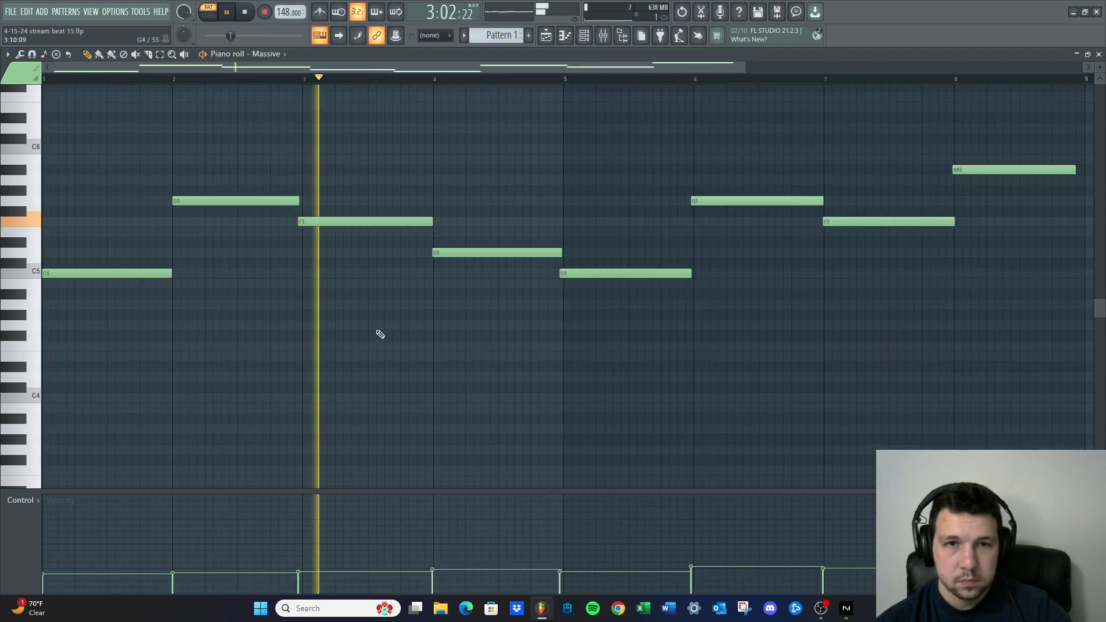
pyautogui.scroll(5, 301, 236)
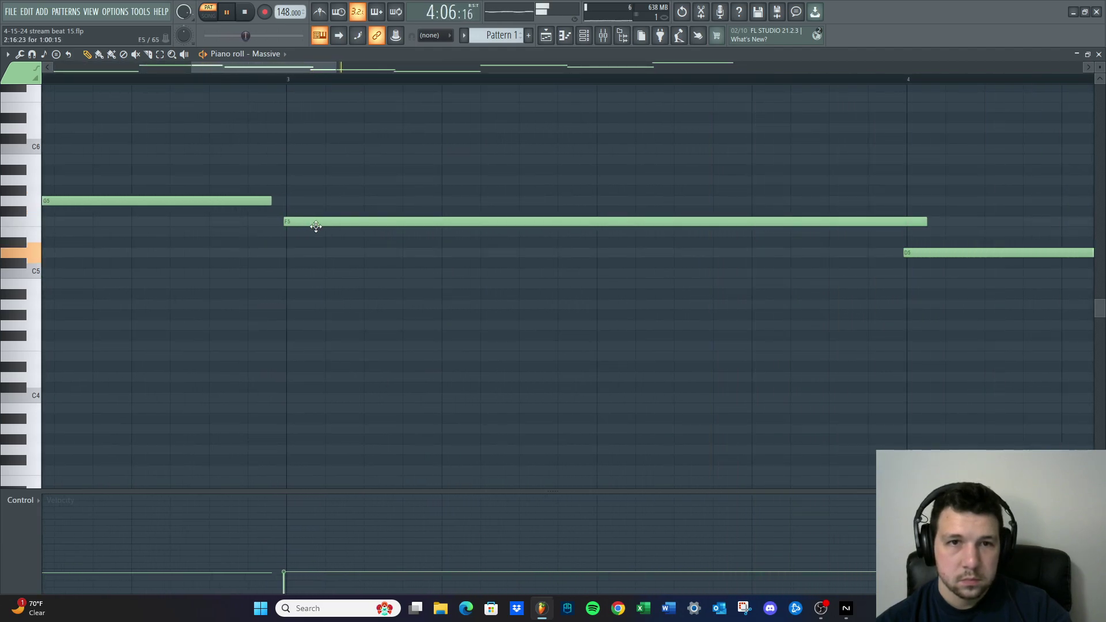
pyautogui.scroll(-5, 351, 311)
pyautogui.press('space')
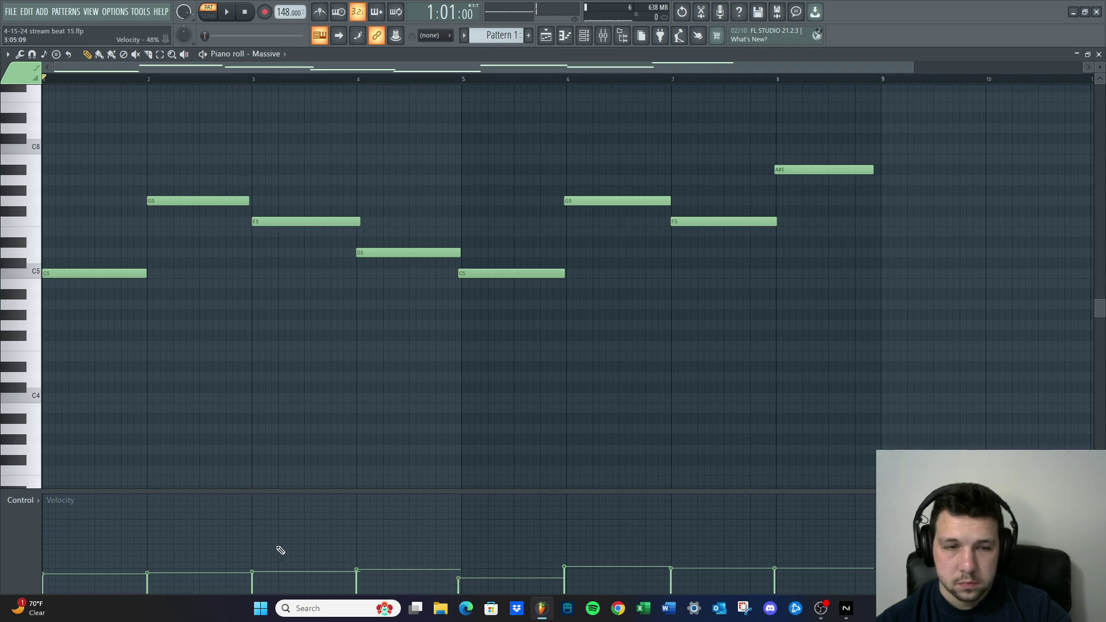
# Lower the velocity of the first C5 note, auditioning the pattern after each adjustment
pyautogui.press('space')
pyautogui.click(44, 581)
pyautogui.press('space')
pyautogui.press('space')
pyautogui.click(49, 584)
pyautogui.press('space')
pyautogui.press('space')
# Lower the velocities of the remaining seven Massive notes to match the first note
pyautogui.click(148, 579)
pyautogui.click(253, 579)
pyautogui.click(361, 580)
pyautogui.click(459, 581)
pyautogui.click(577, 580)
pyautogui.click(674, 581)
pyautogui.click(779, 582)
pyautogui.press('space')
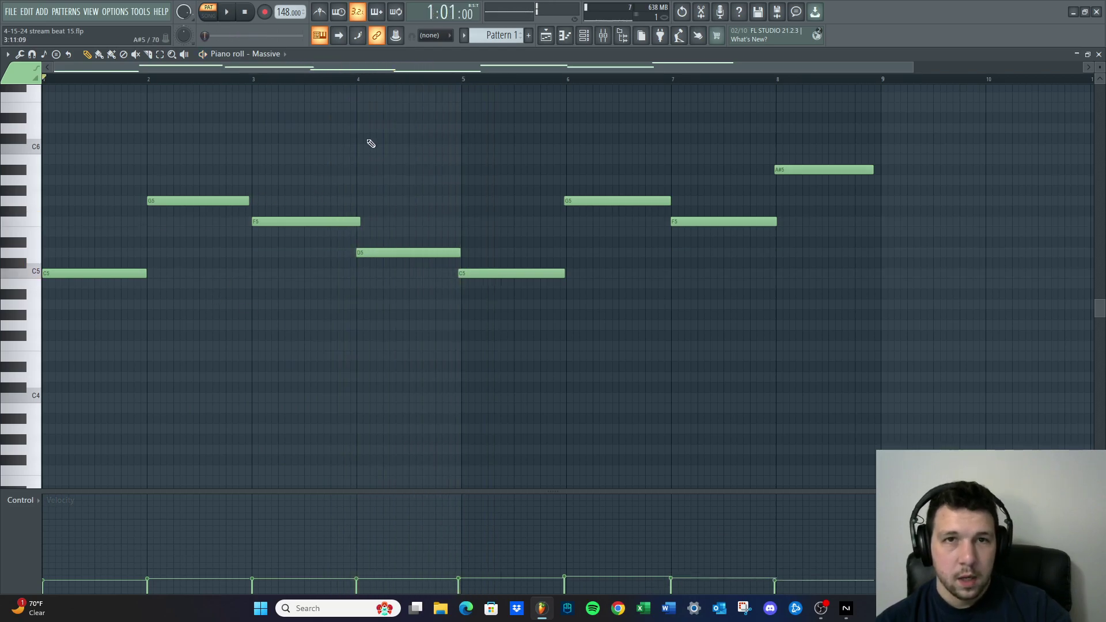
# Quantize all the Massive notes with Cell snap and move the last five notes onto their bar lines
pyautogui.hotkey('ctrl', 'a')
pyautogui.click(429, 35)
pyautogui.click(428, 94)
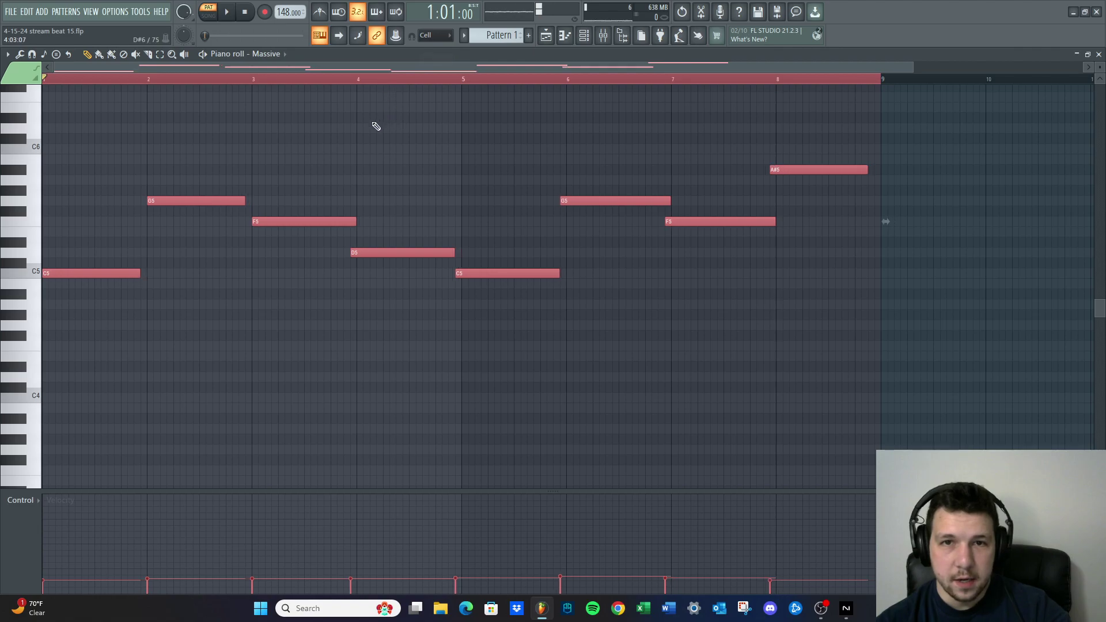
pyautogui.moveTo(397, 85); pyautogui.dragTo(883, 343)
pyautogui.moveTo(690, 223); pyautogui.dragTo(695, 223)
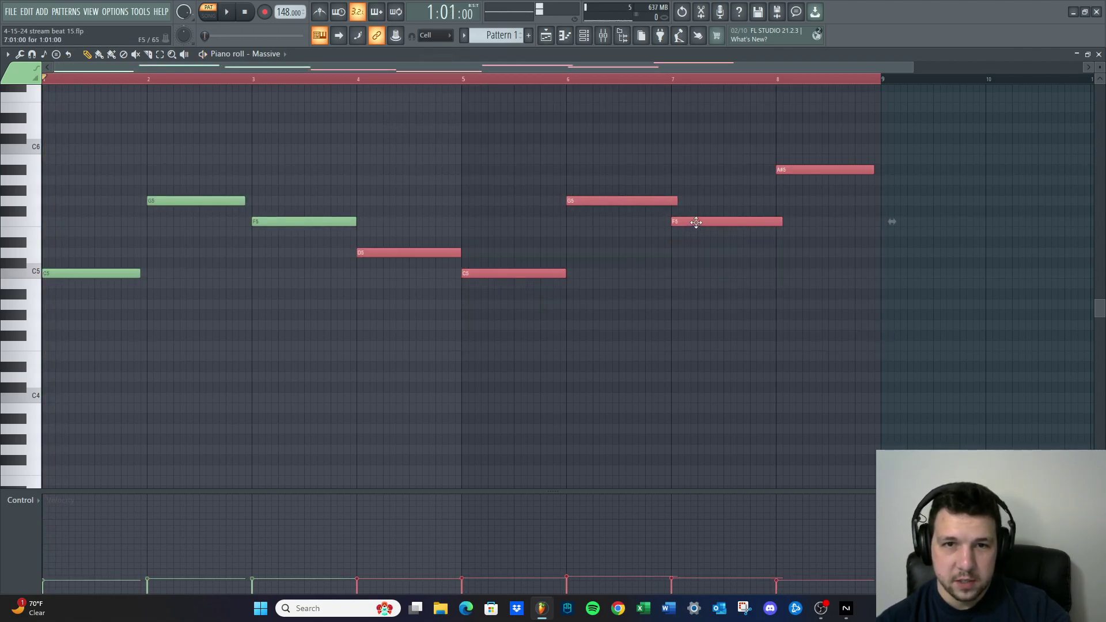
pyautogui.click(830, 241)
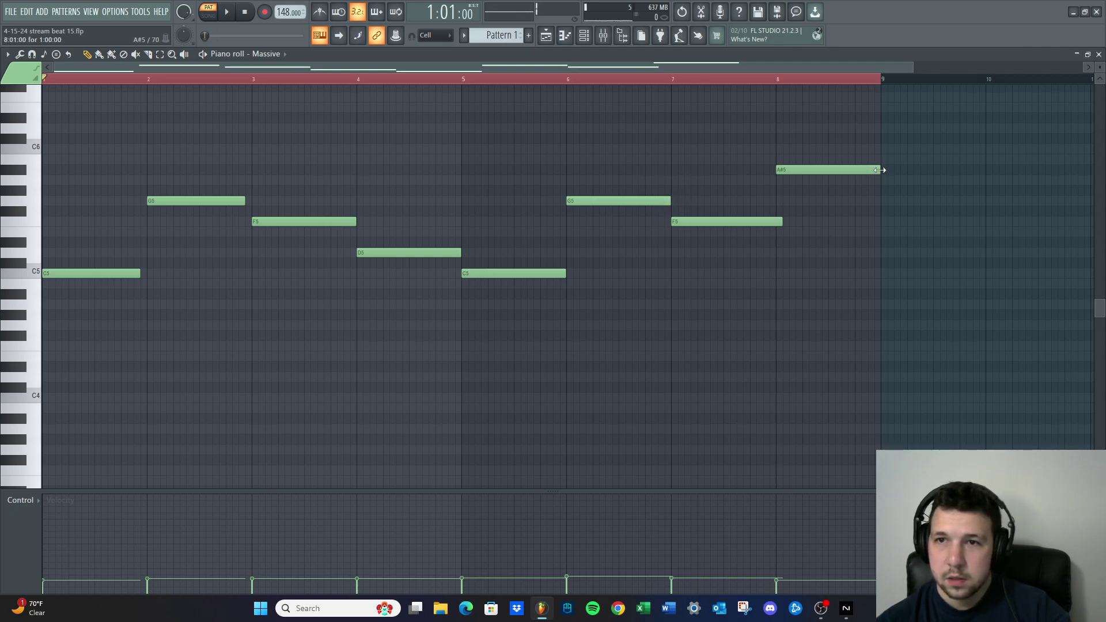
# Play the pattern and lengthen the G5 note in bar 2 and the C5 note in bar 1 to fill their bars
pyautogui.press('space')
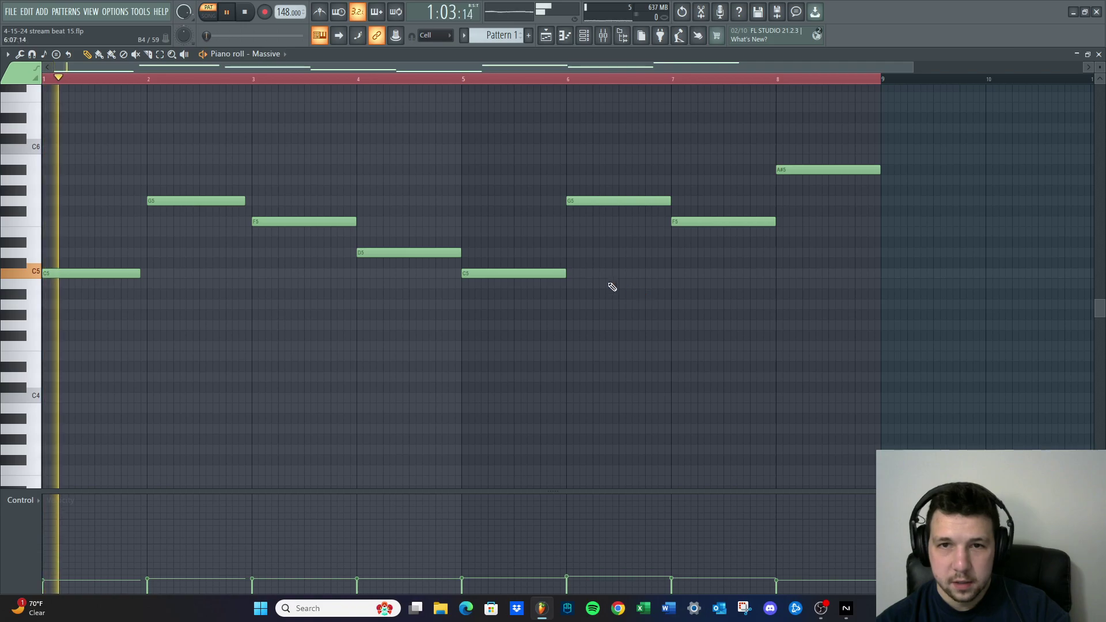
pyautogui.moveTo(245, 200); pyautogui.dragTo(252, 200)
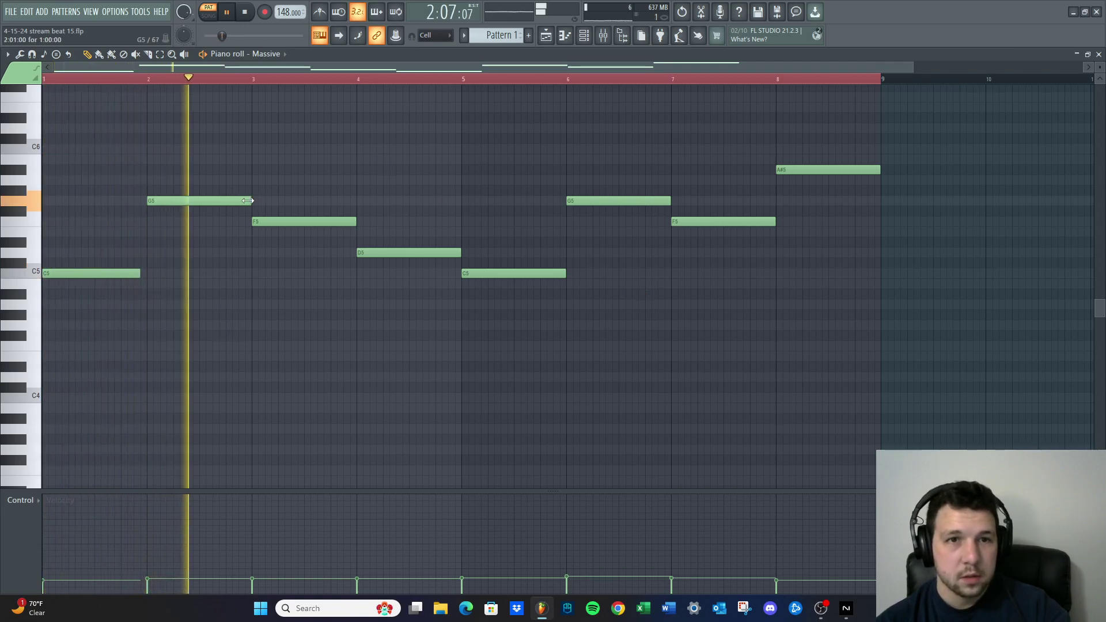
pyautogui.moveTo(140, 273); pyautogui.dragTo(143, 273)
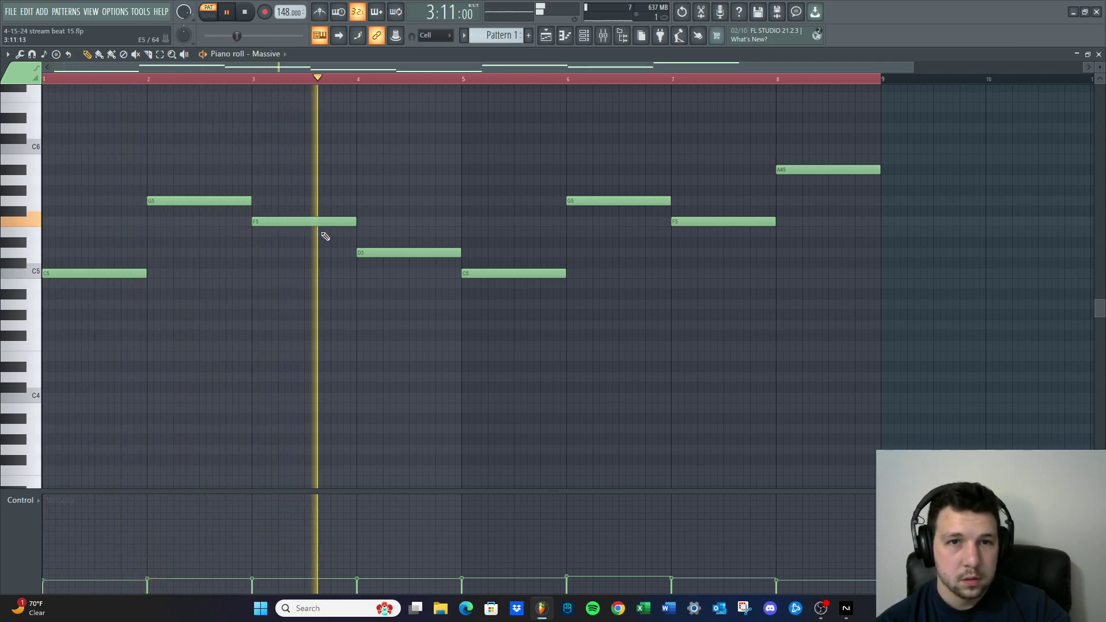
# Lower the velocities of the notes in bars 3 to 7 to about 12% while the pattern plays
pyautogui.scroll(-2, 346, 403)
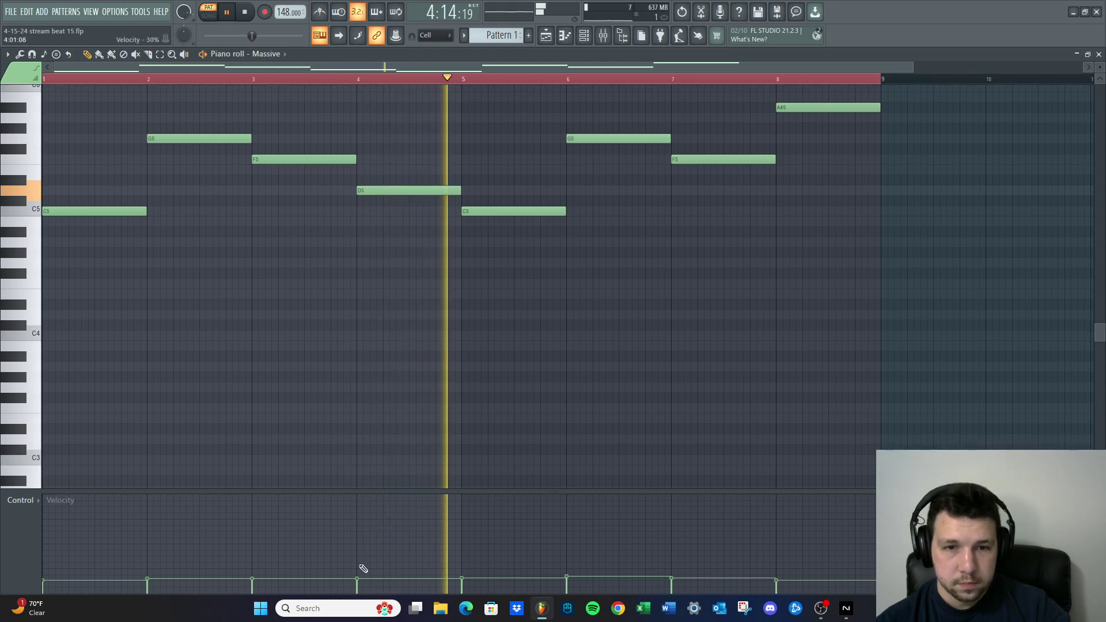
pyautogui.click(252, 582)
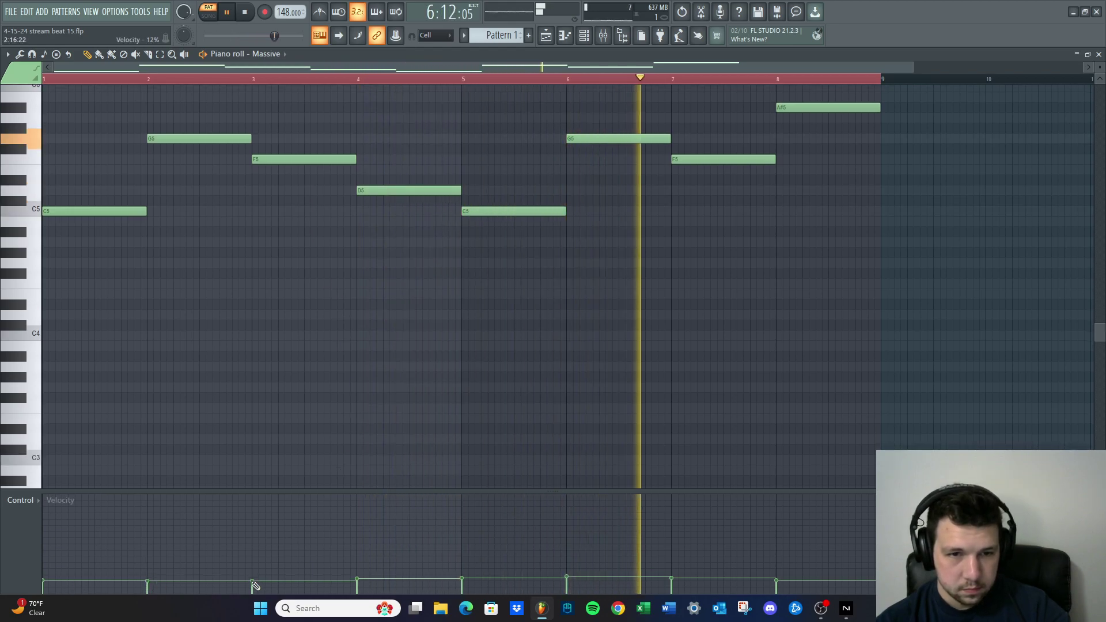
pyautogui.click(358, 582)
pyautogui.click(464, 581)
pyautogui.click(569, 579)
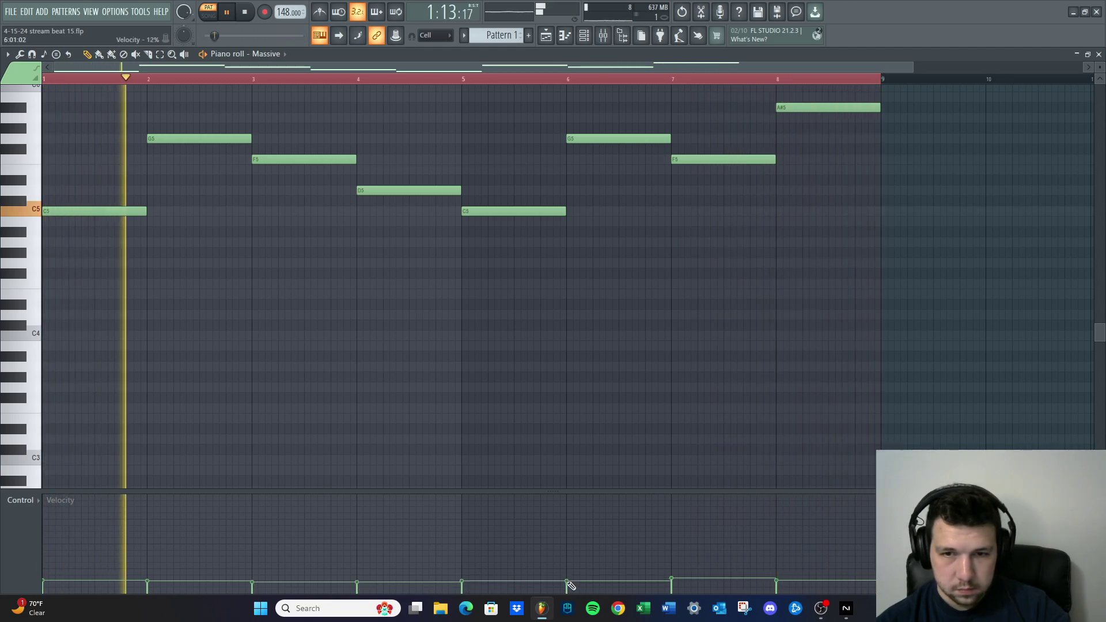
pyautogui.click(672, 583)
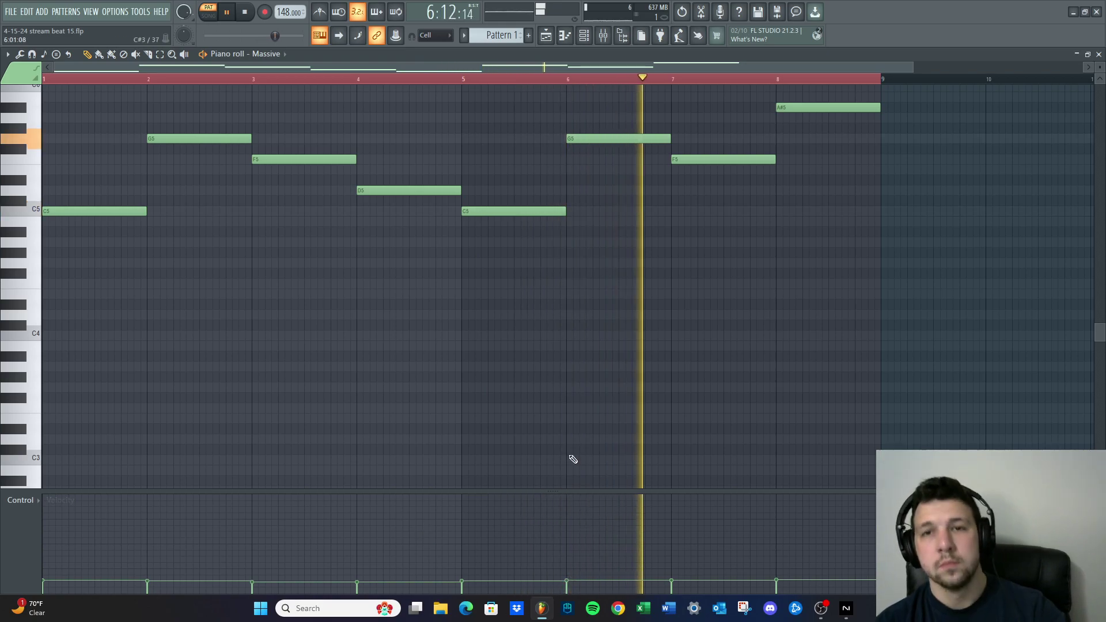
# Turn snapping off and slightly shorten all the notes together to leave a small gap before each following note
pyautogui.scroll(3, 605, 386)
pyautogui.click(425, 36)
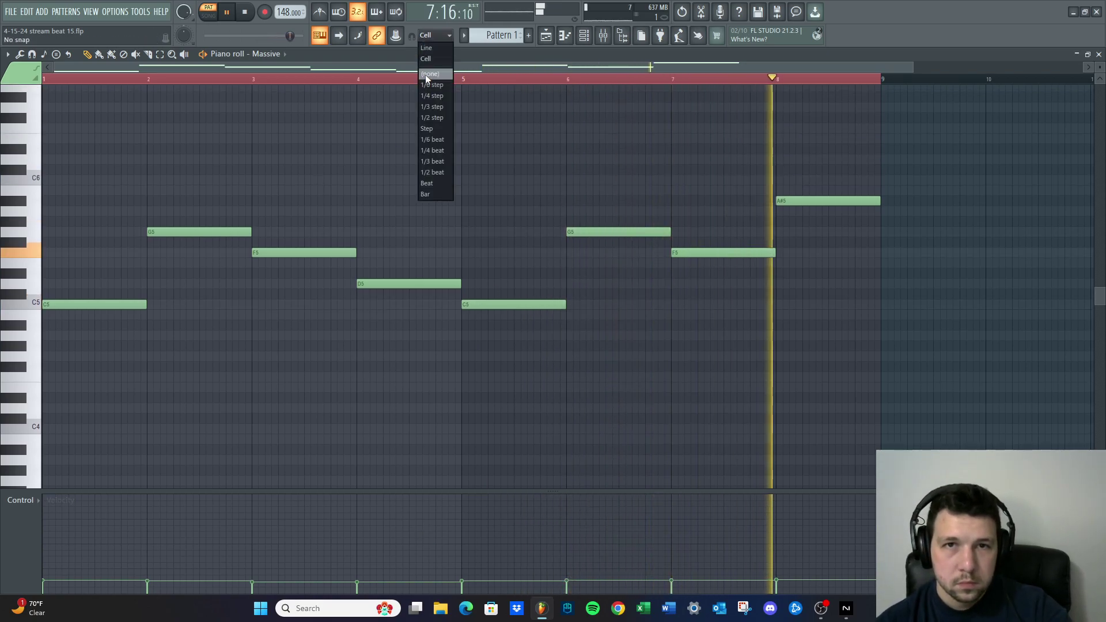
pyautogui.click(429, 78)
pyautogui.scroll(5, 331, 176)
pyautogui.scroll(2, 331, 176)
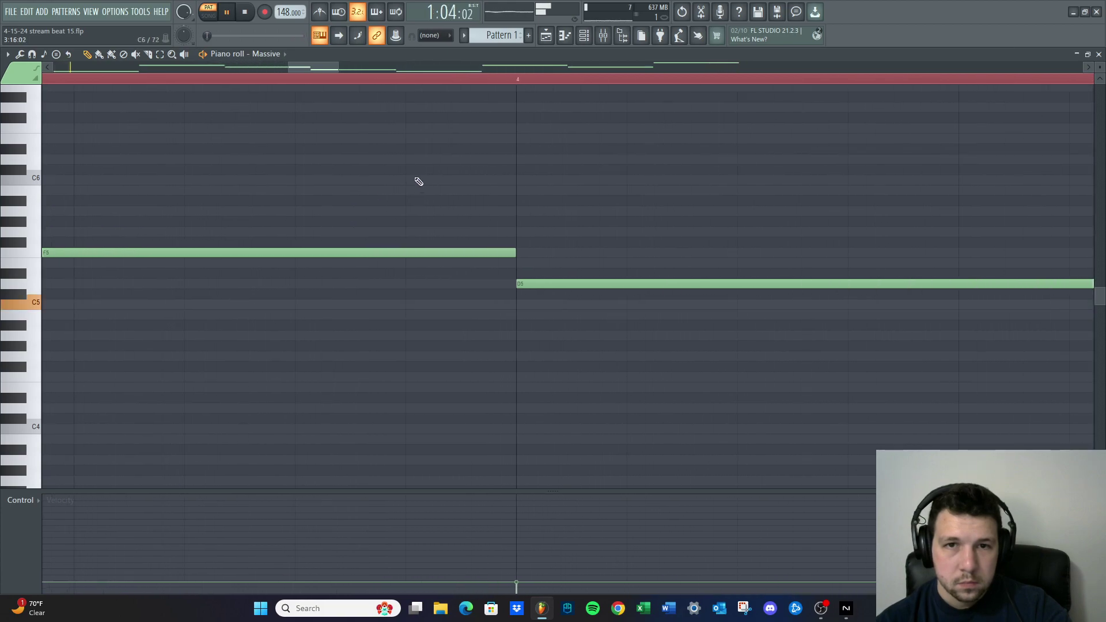
pyautogui.hotkey('ctrl', 'a')
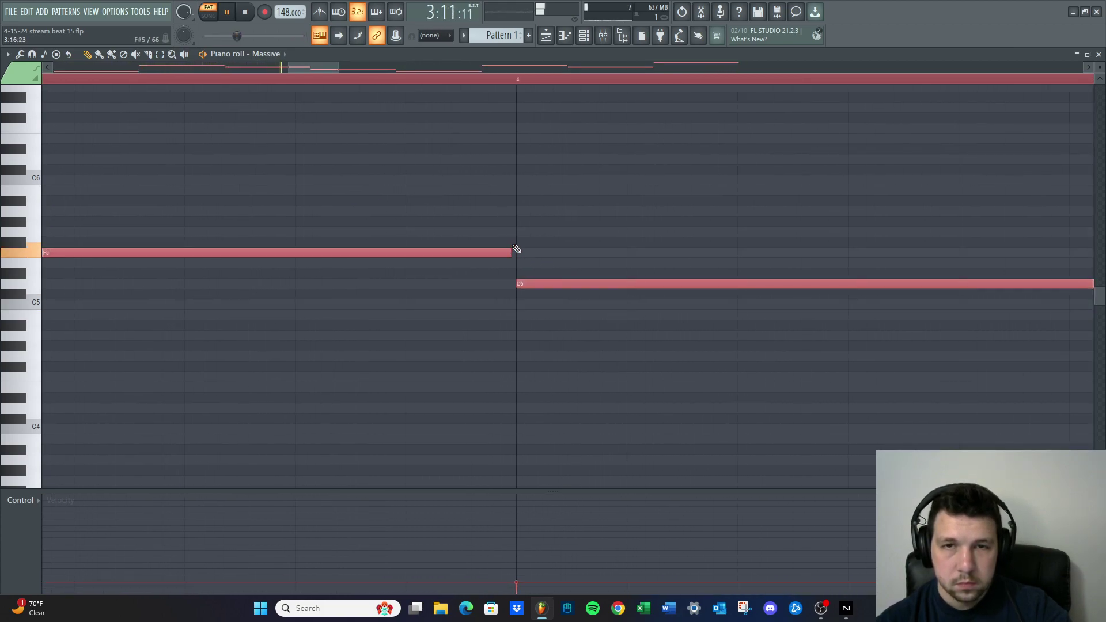
pyautogui.scroll(-2, 491, 215)
pyautogui.click(434, 93)
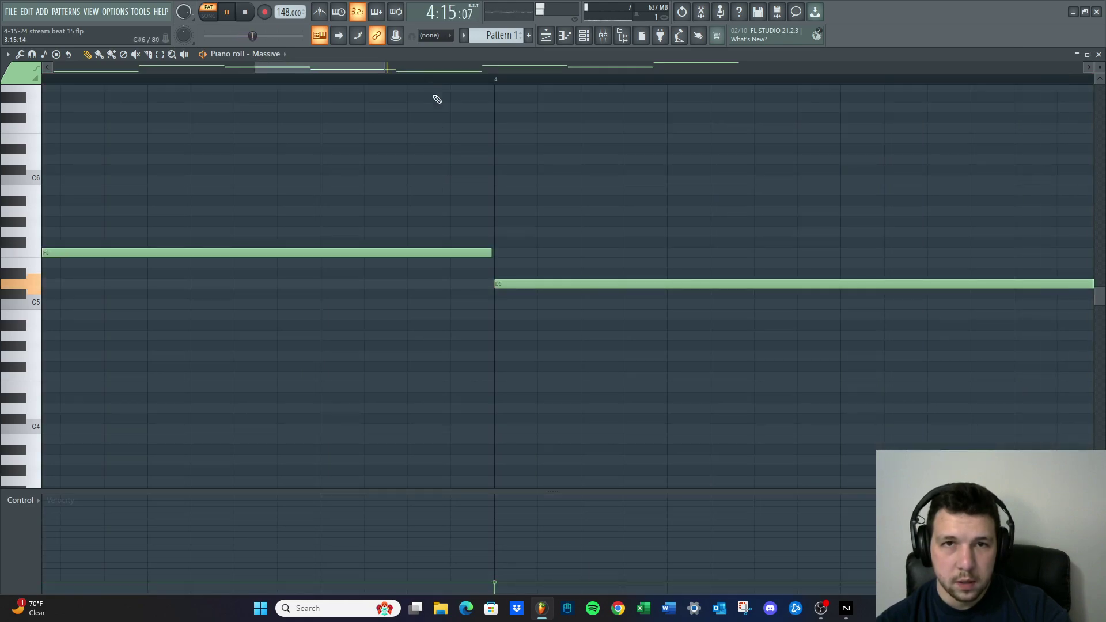
pyautogui.scroll(-4, 461, 126)
# Set snapping back to Cell, then close the piano roll and play the finished melody through once
pyautogui.click(435, 35)
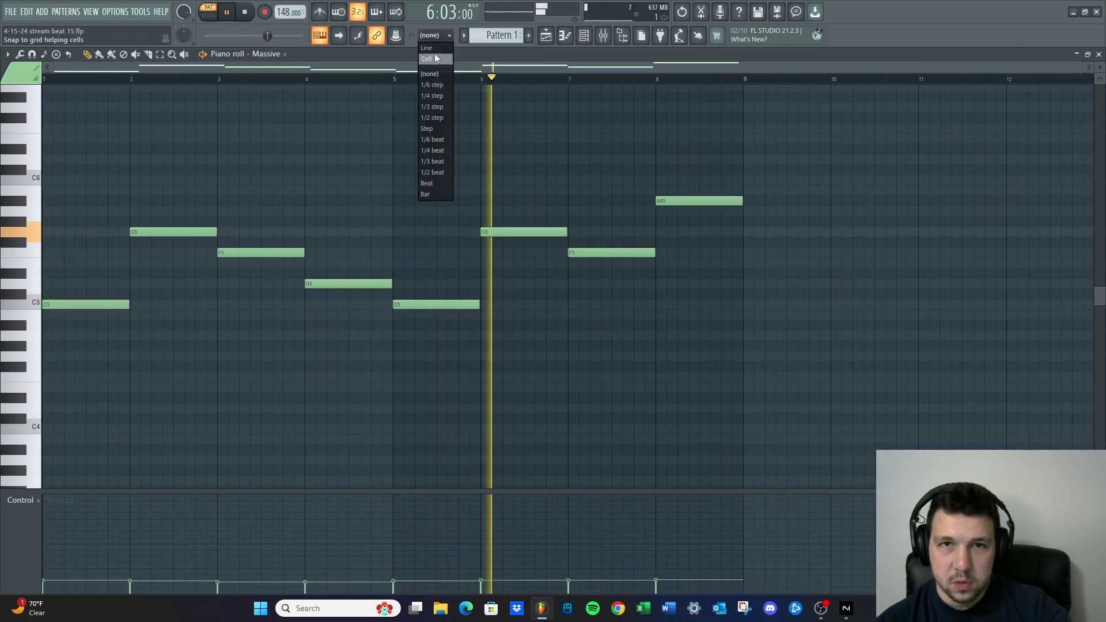
pyautogui.click(436, 58)
pyautogui.press('space')
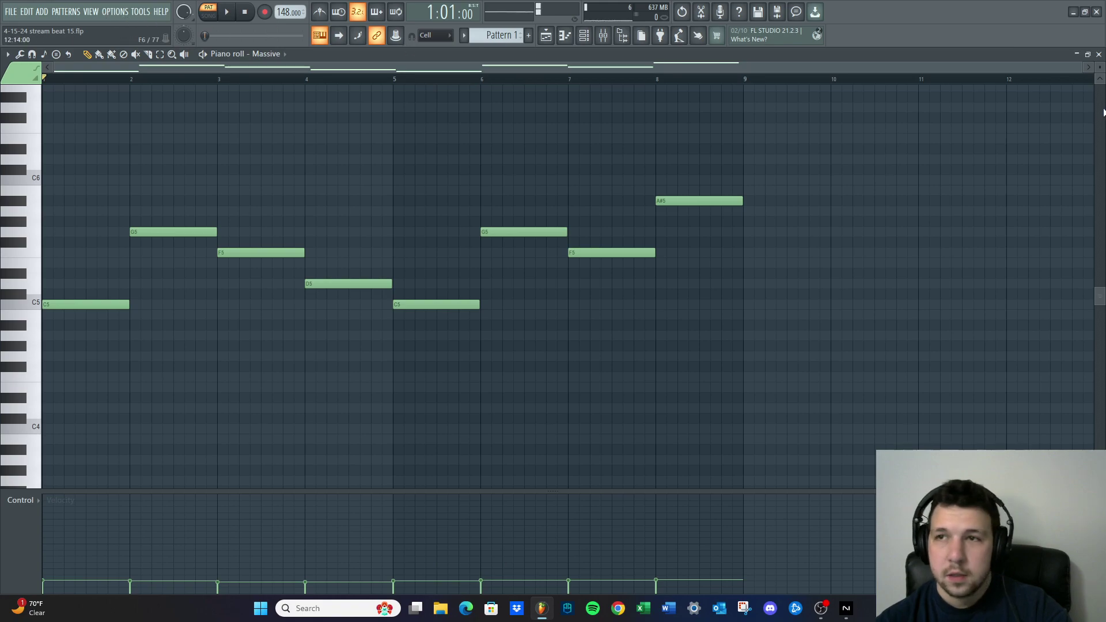
pyautogui.click(1099, 54)
pyautogui.press('space')
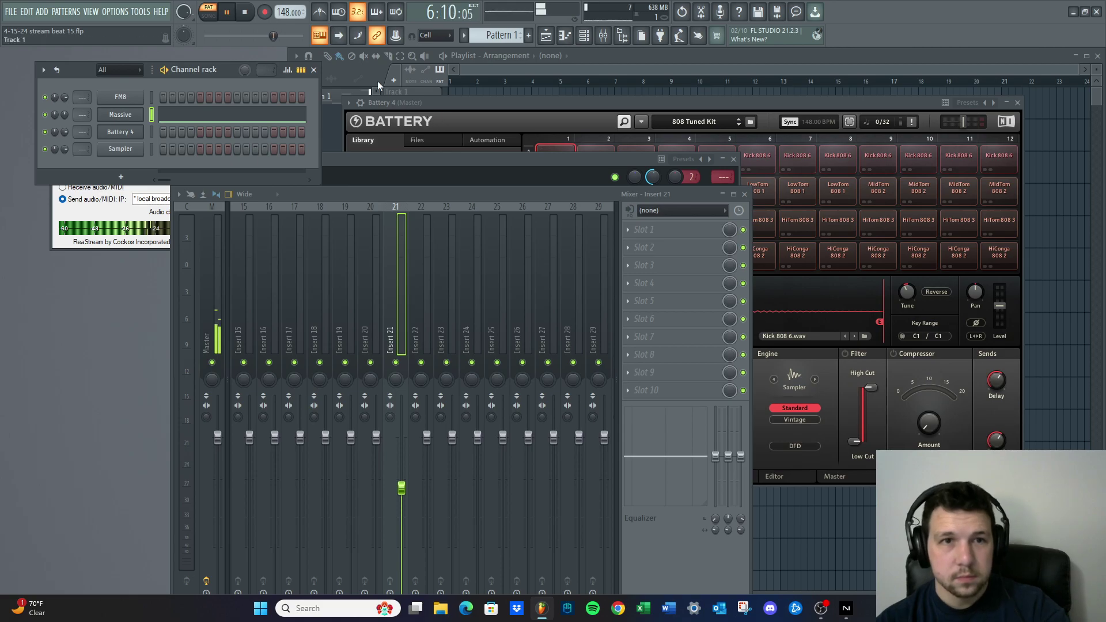
pyautogui.click(245, 12)
# Load the 2 Funk Kit in Battery 4 and audition its Kick Funk 1 and Snare Funk 1 cells
pyautogui.click(587, 111)
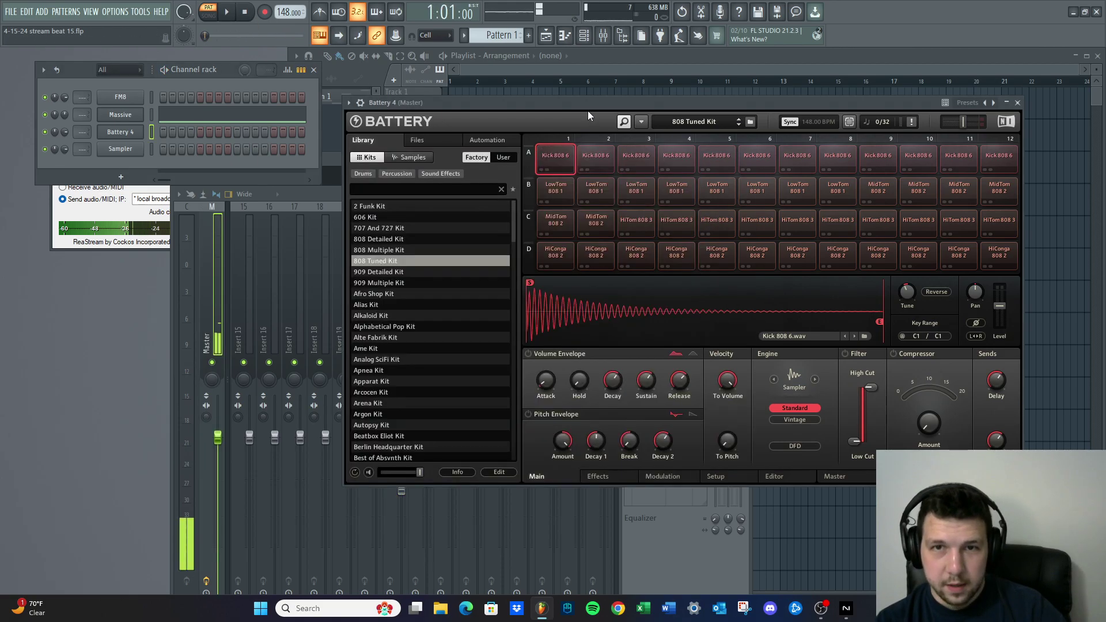
pyautogui.click(411, 208)
pyautogui.click(550, 157)
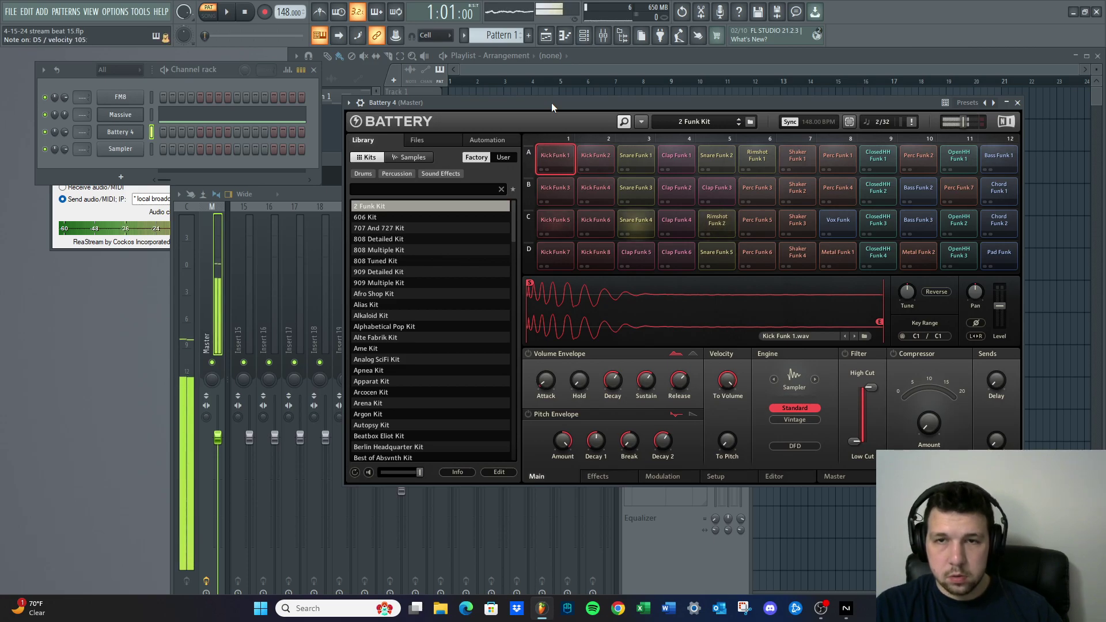
pyautogui.click(636, 162)
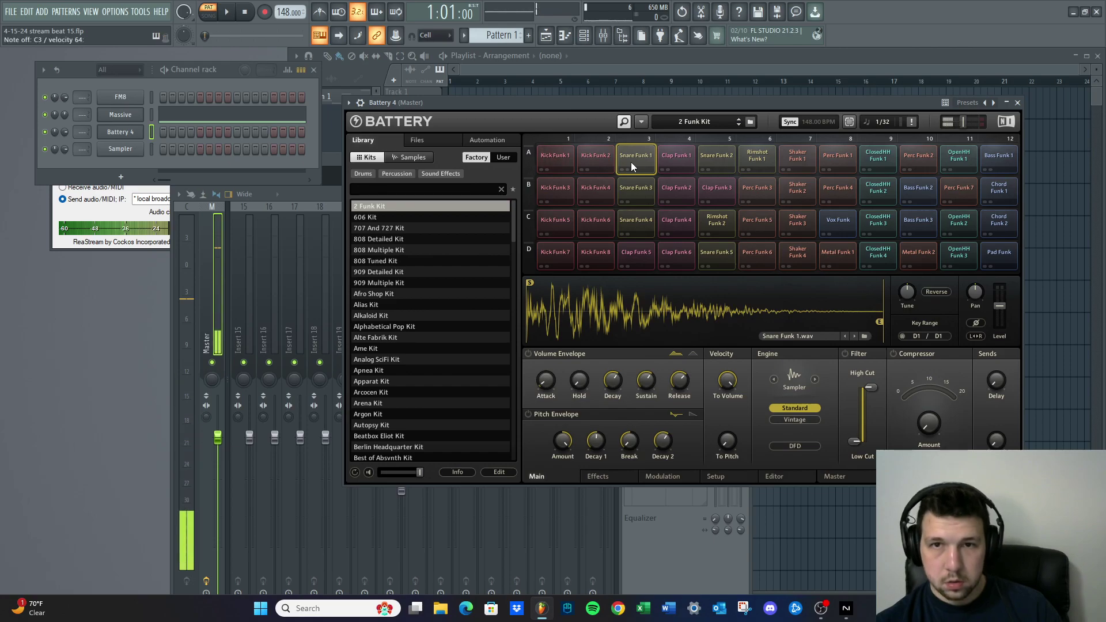
# Rehearse drums over the melody with the metronome on and arm recording for notes and automation
pyautogui.click(227, 12)
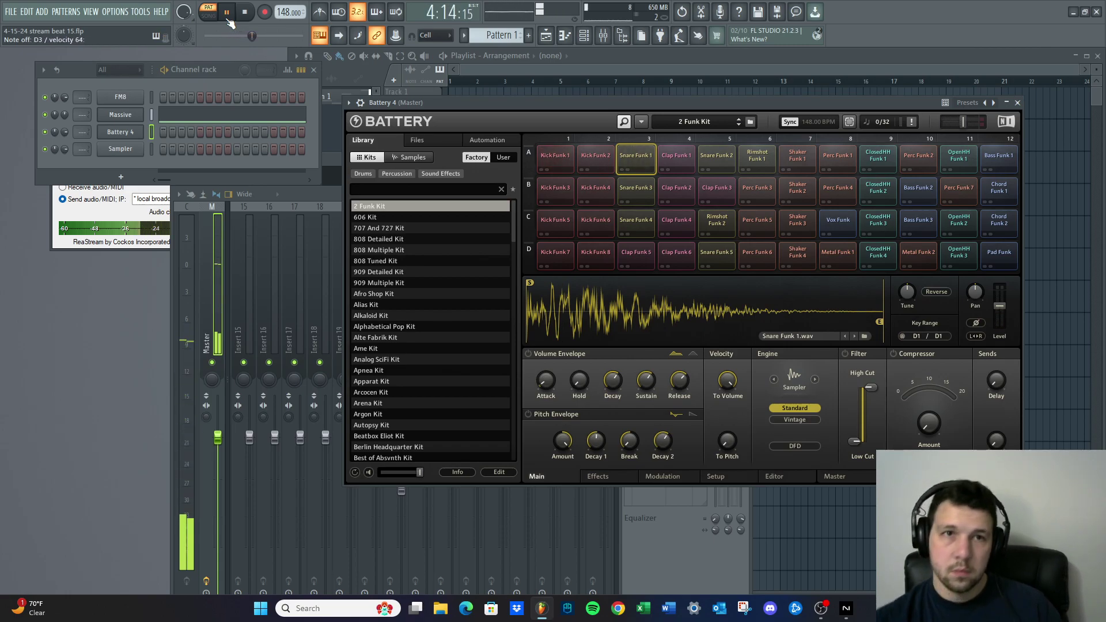
pyautogui.press('space')
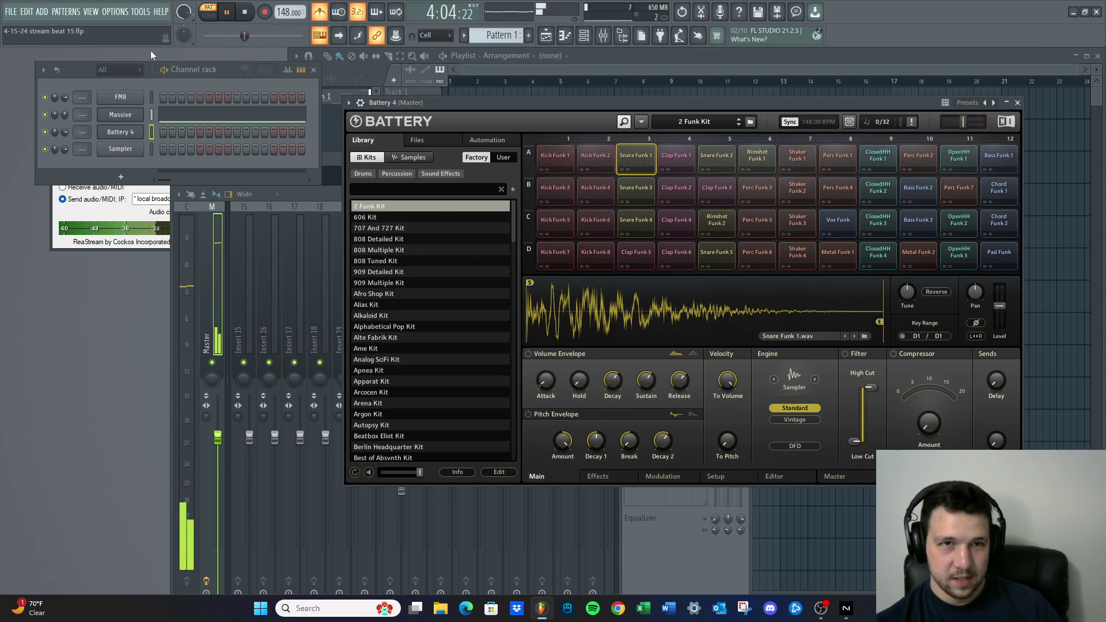
pyautogui.press('r')
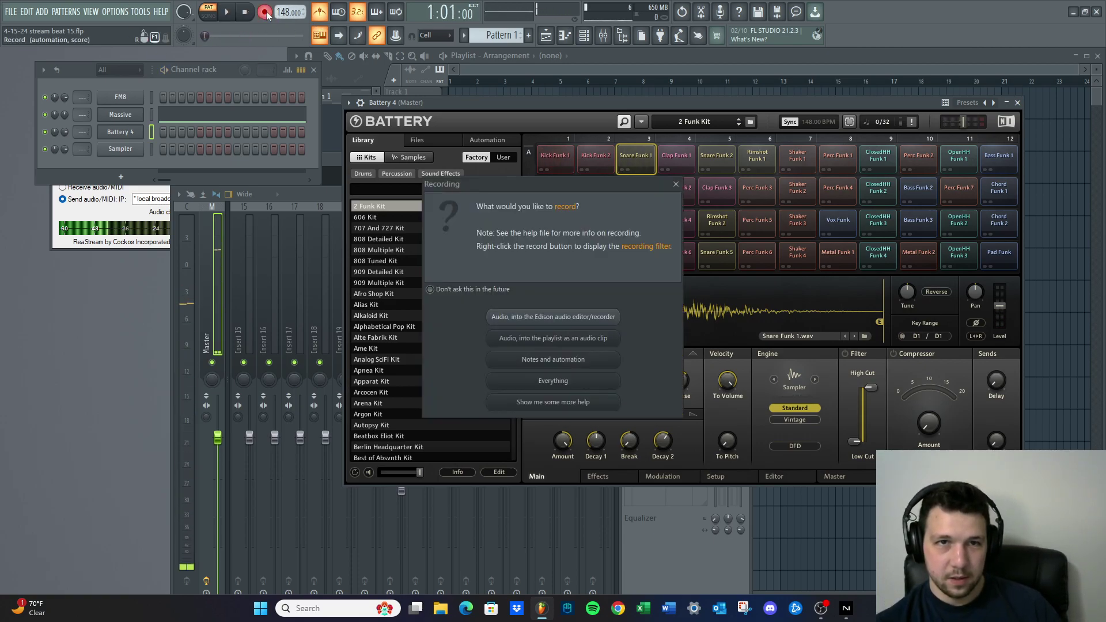
pyautogui.click(516, 360)
# Try to record Battery 4 drum takes over the Massive melody in Pattern 1 and undo the recorded takes
pyautogui.click(226, 12)
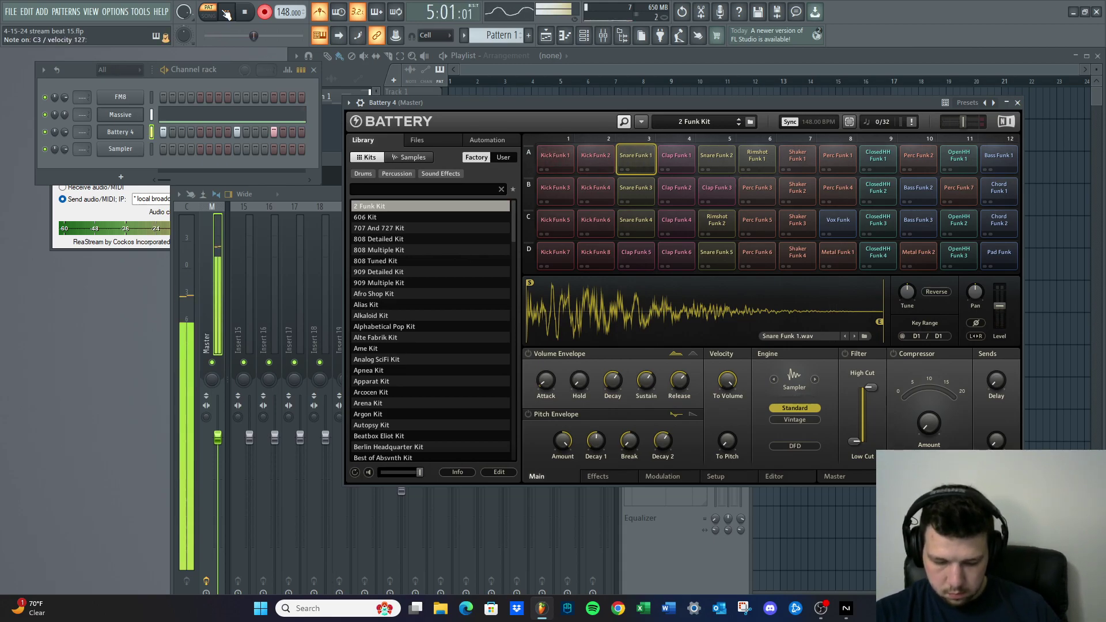
pyautogui.press('space')
pyautogui.click(227, 14)
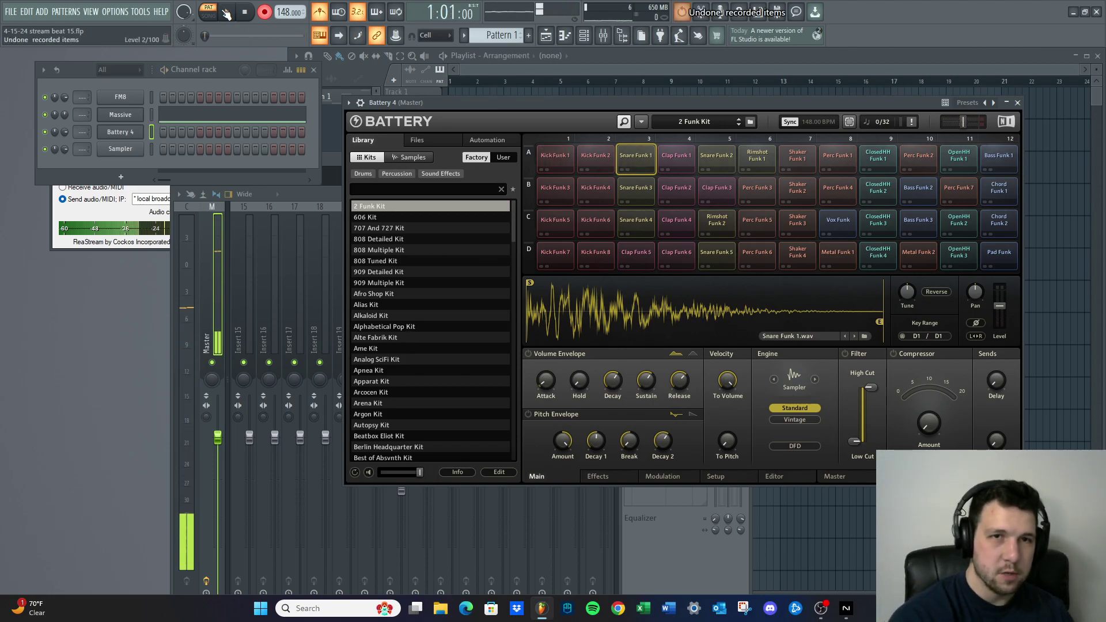
pyautogui.click(226, 14)
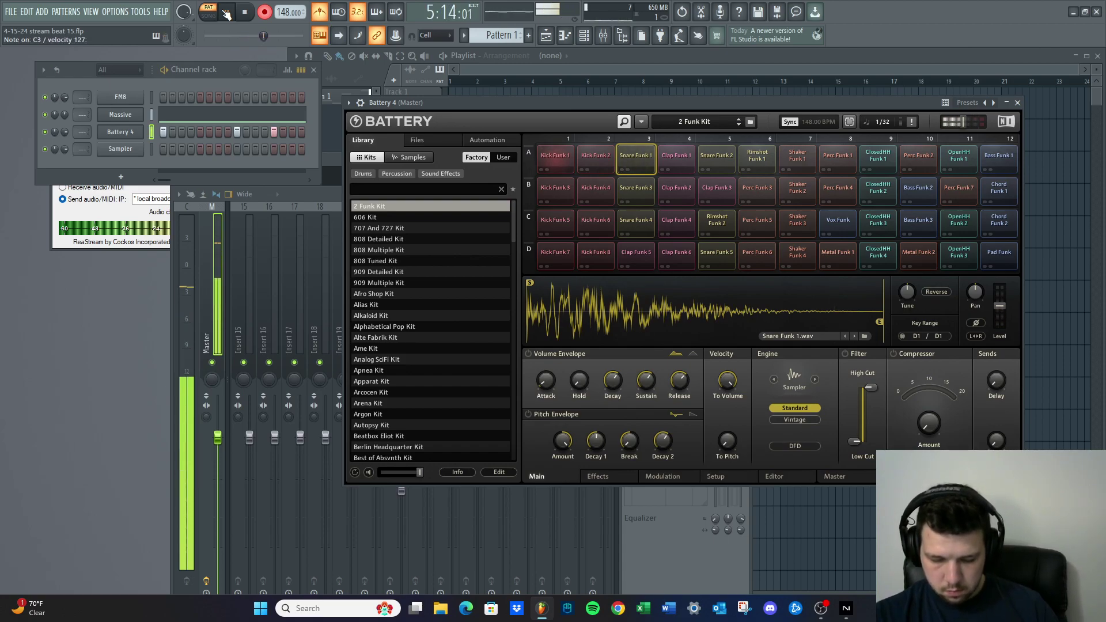
pyautogui.press('space')
pyautogui.hotkey('ctrl', 'z')
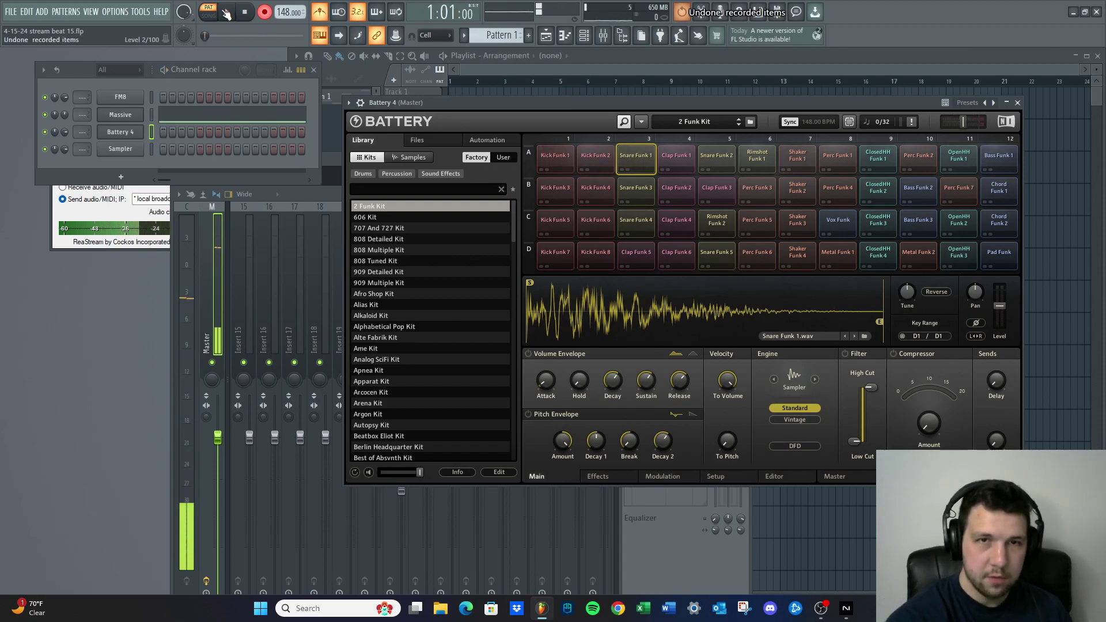
# Try two more Battery 4 drum takes over the Massive melody in Pattern 1 and undo the recorded notes
pyautogui.click(226, 14)
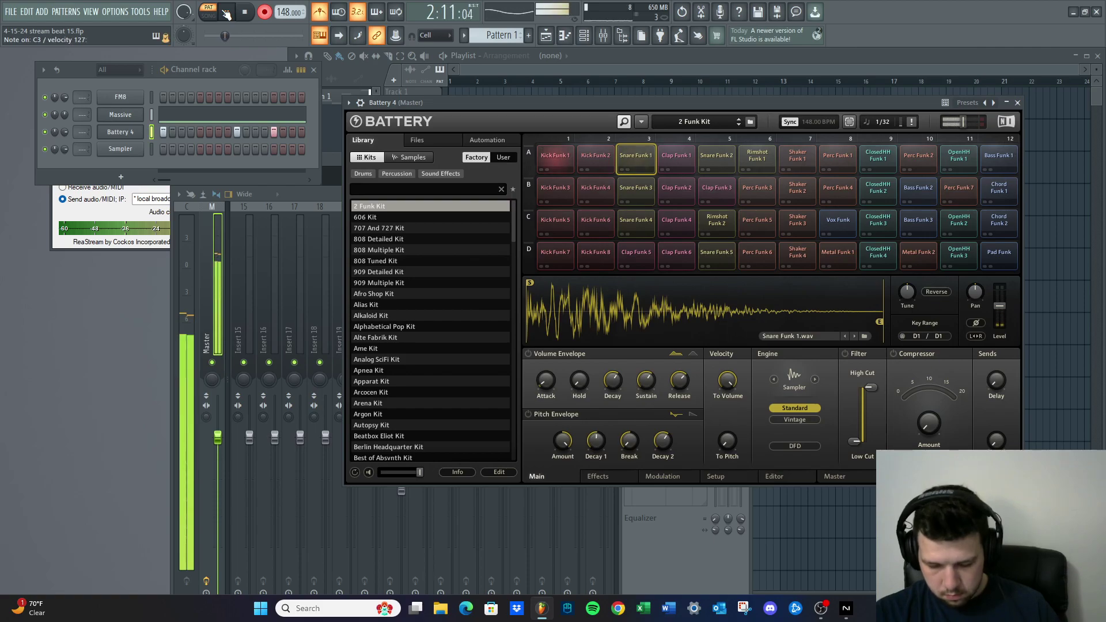
pyautogui.press('space')
pyautogui.click(227, 14)
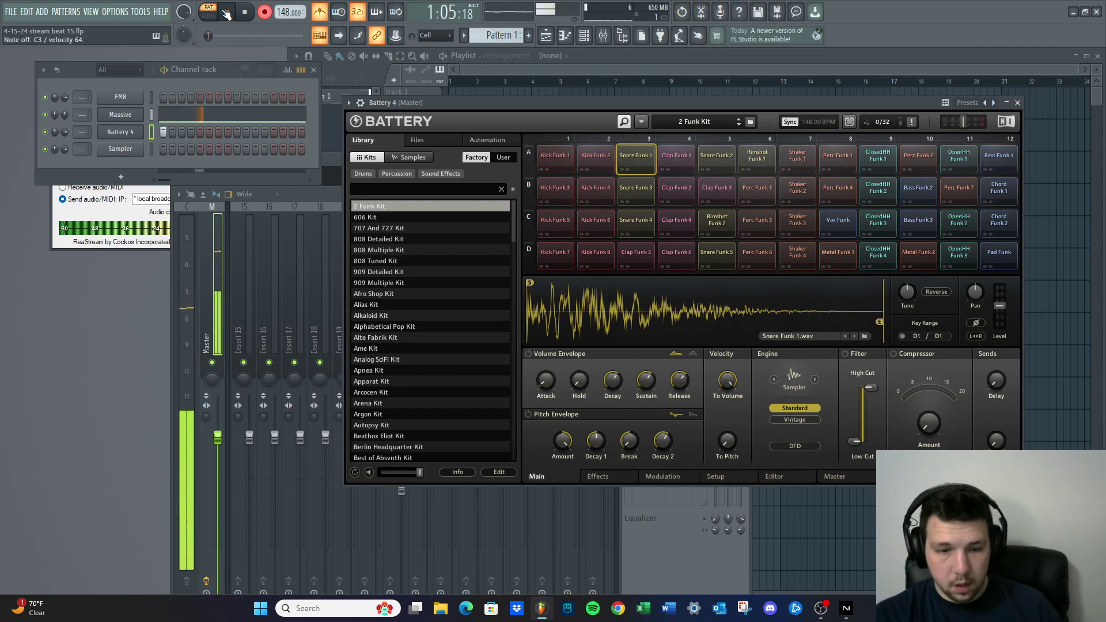
pyautogui.click(227, 14)
pyautogui.hotkey('ctrl', 'z')
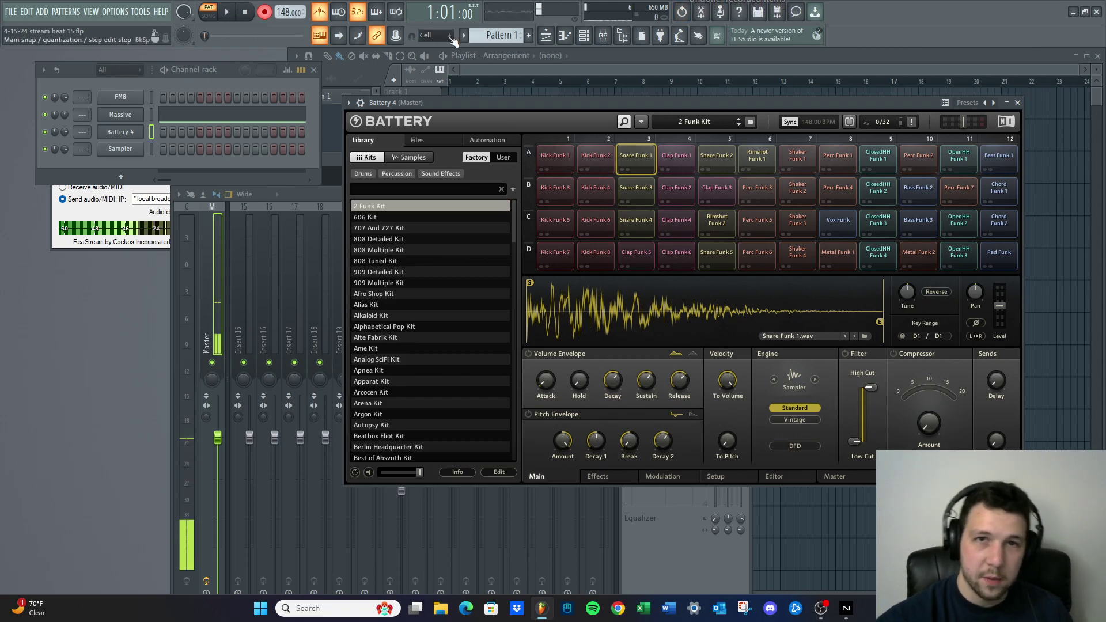
# Set the main snap to (none) and record an eight-bar Battery 4 kick and snare take into Pattern 1
pyautogui.click(441, 36)
pyautogui.click(433, 70)
pyautogui.click(230, 13)
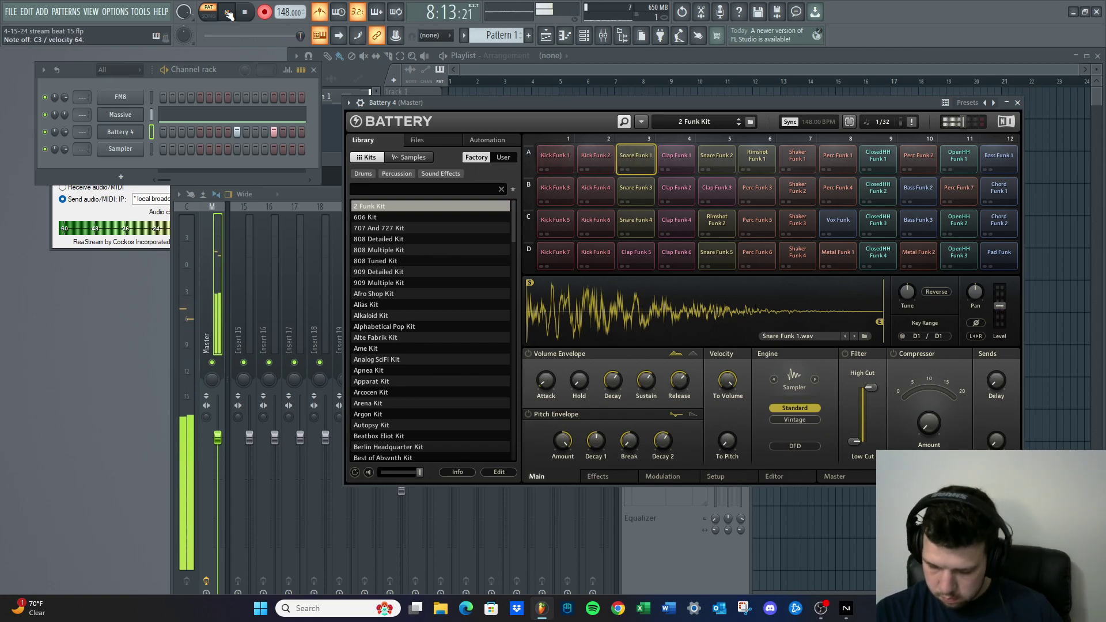
pyautogui.click(228, 13)
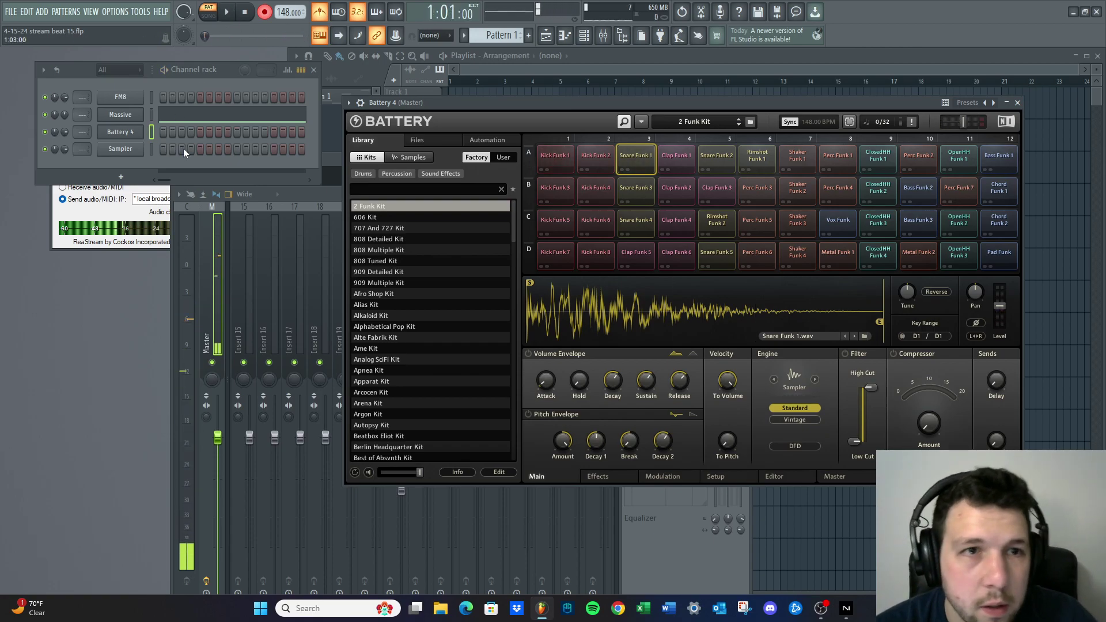
# Open the Battery 4 channel's piano roll and play back the recorded drum take
pyautogui.click(176, 117)
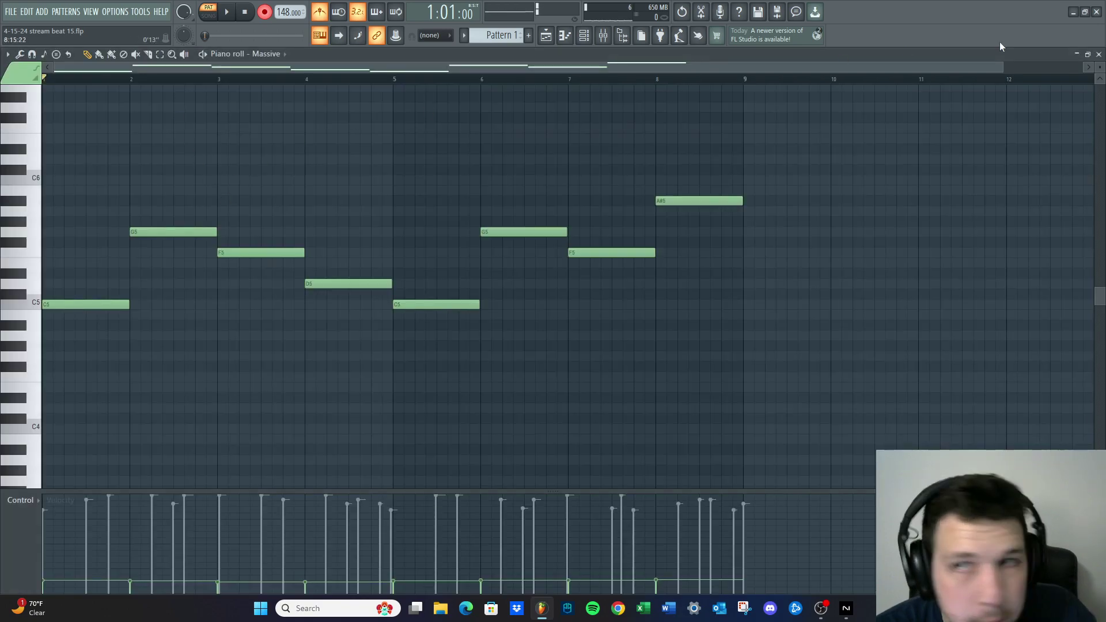
pyautogui.click(1098, 54)
pyautogui.rightClick(139, 132)
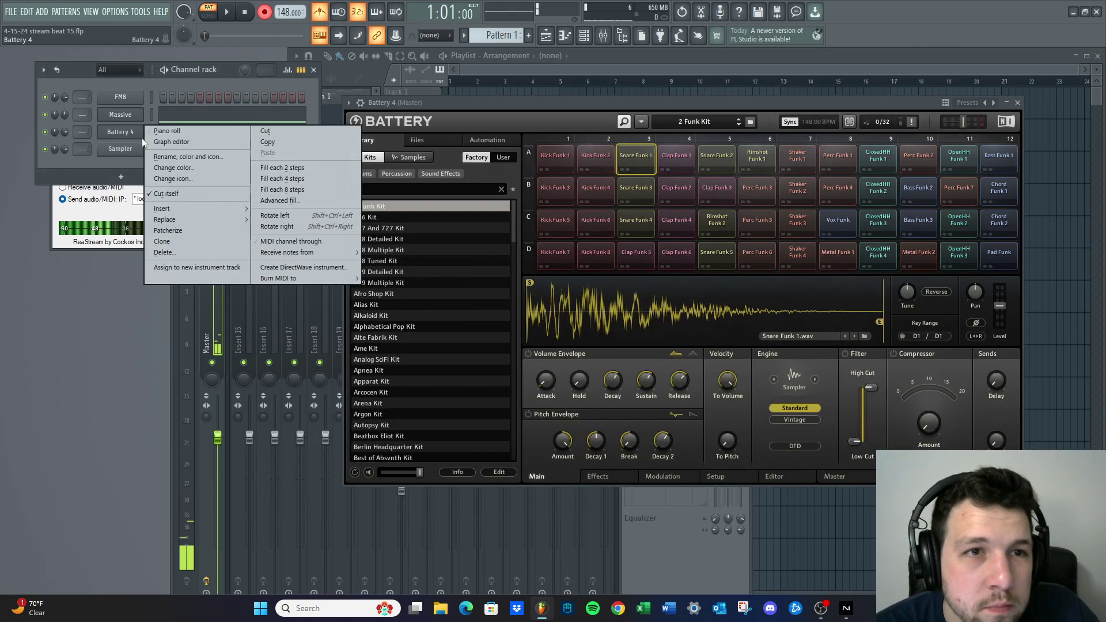
pyautogui.click(161, 131)
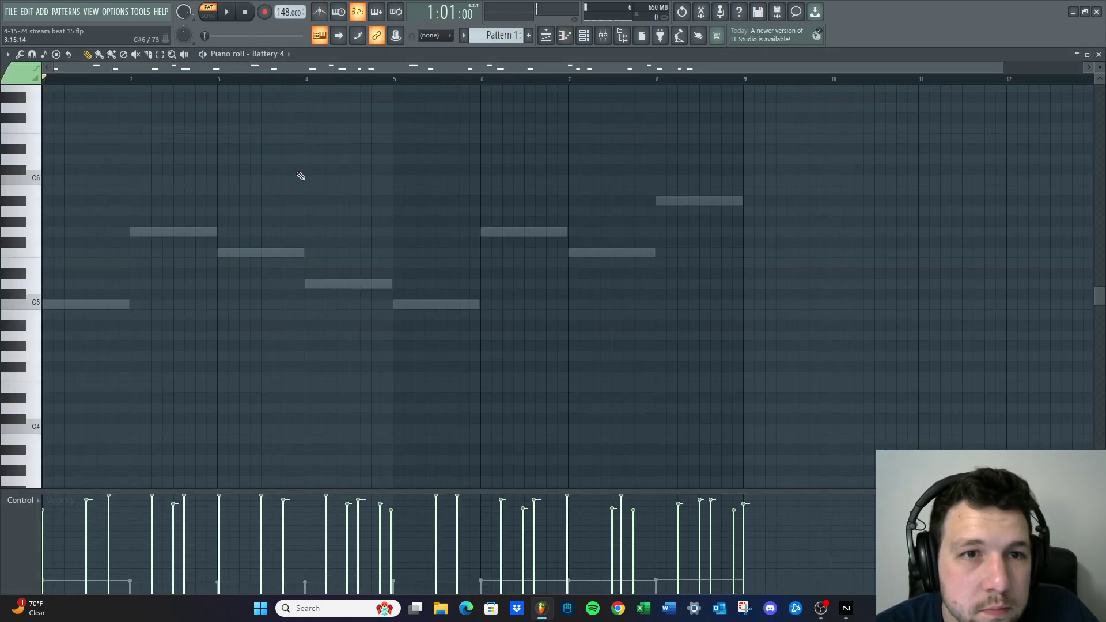
pyautogui.press('space')
# Nudge bar 2's kicks and snare together slightly later, and align the first kick and snare of bar 3 with the grid
pyautogui.scroll(6, 111, 180)
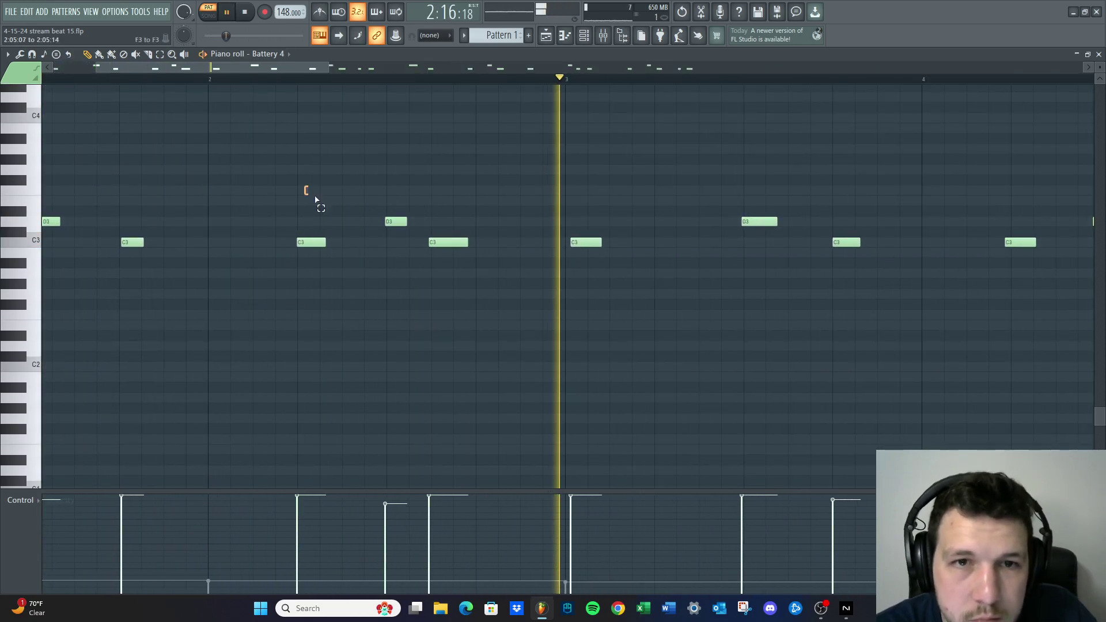
pyautogui.moveTo(301, 190); pyautogui.dragTo(529, 297)
pyautogui.moveTo(435, 245); pyautogui.dragTo(437, 246)
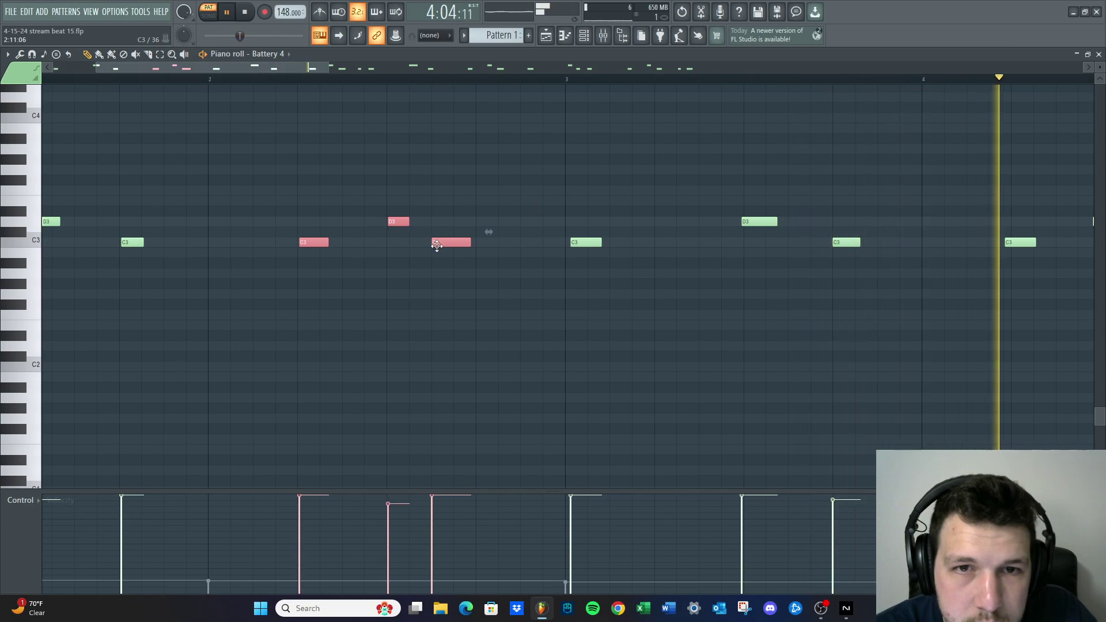
pyautogui.click(615, 246)
pyautogui.moveTo(589, 242); pyautogui.dragTo(586, 241)
pyautogui.moveTo(755, 215); pyautogui.dragTo(771, 221)
pyautogui.rightClick(764, 216)
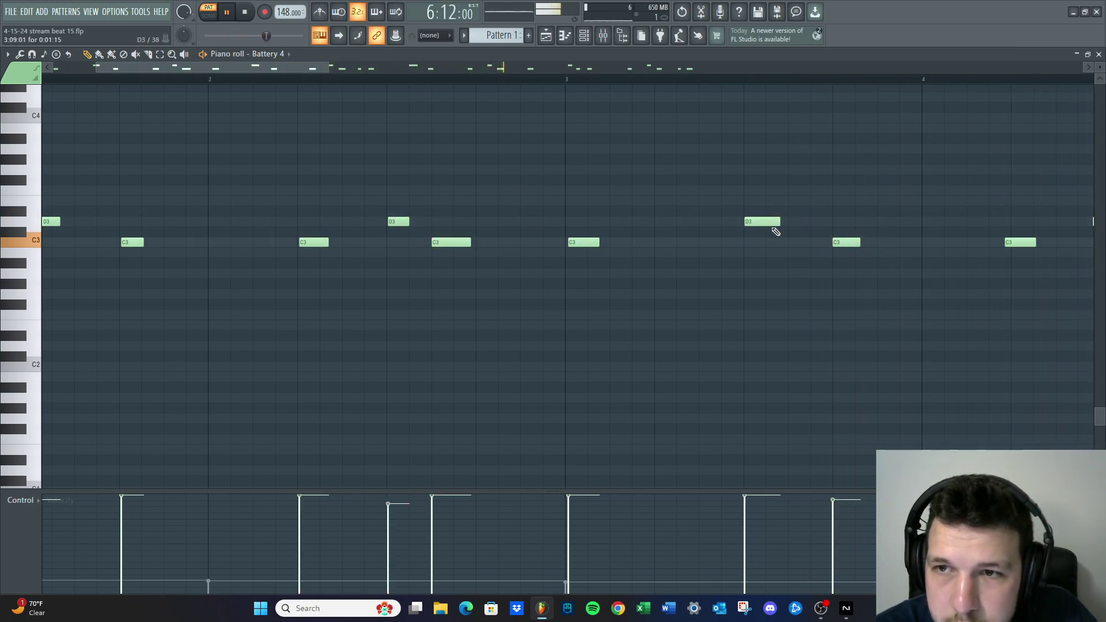
# Align bar 3's last kick with the grid and shift the first kick inside bar 4 later onto its beat
pyautogui.moveTo(840, 242); pyautogui.dragTo(841, 242)
pyautogui.scroll(-3, 738, 287)
pyautogui.scroll(3, 714, 289)
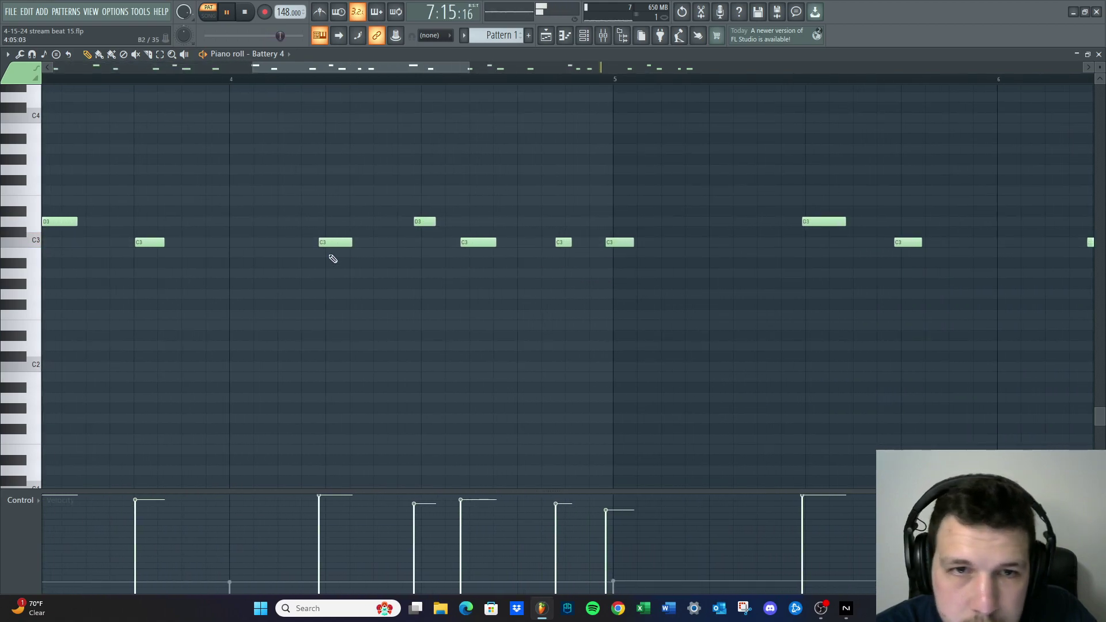
pyautogui.moveTo(331, 244); pyautogui.dragTo(339, 244)
# Try shifting bar 4's snare and the kick after it later, listen to the pattern, and undo the last move
pyautogui.moveTo(426, 223); pyautogui.dragTo(472, 243)
pyautogui.press('space')
pyautogui.press('space')
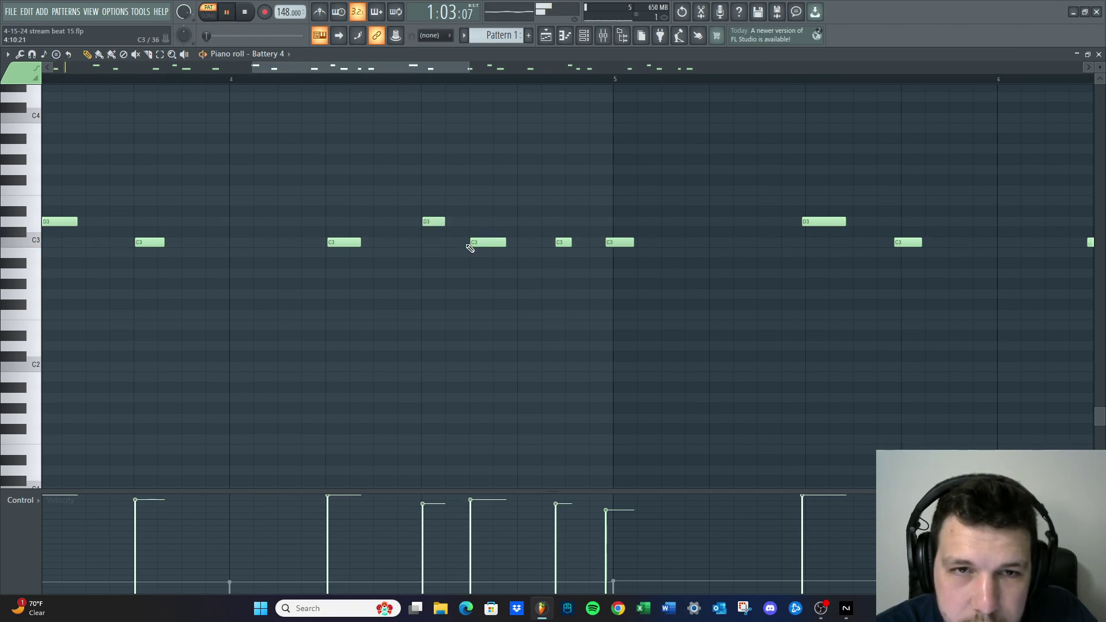
pyautogui.scroll(-3, 364, 253)
pyautogui.scroll(-2, 247, 254)
pyautogui.scroll(4, 513, 254)
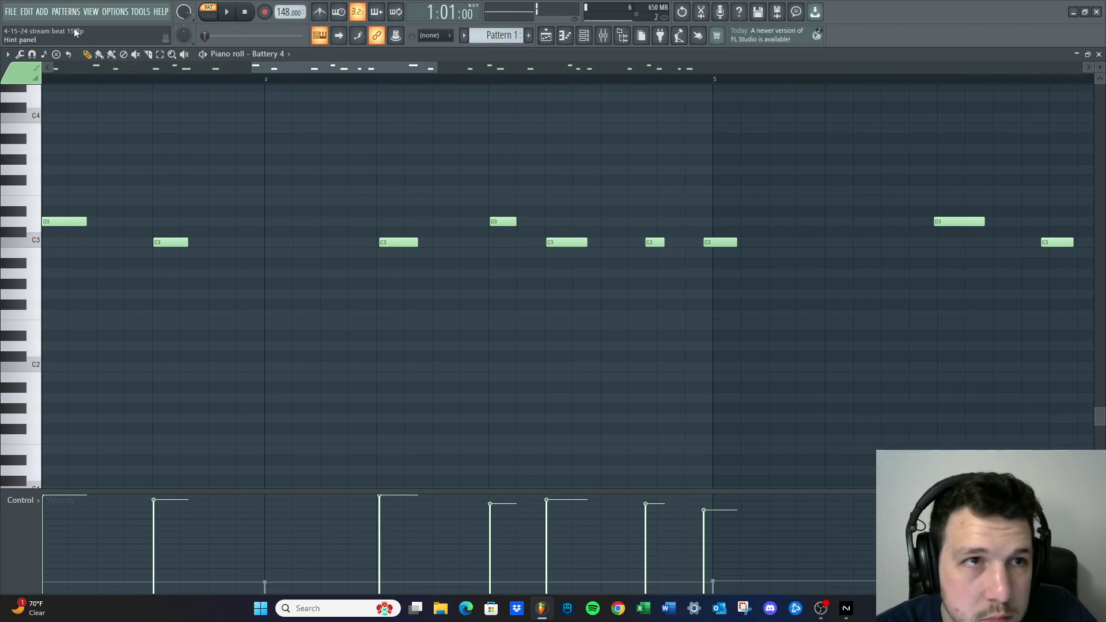
pyautogui.hotkey('ctrl', 'z')
pyautogui.press('space')
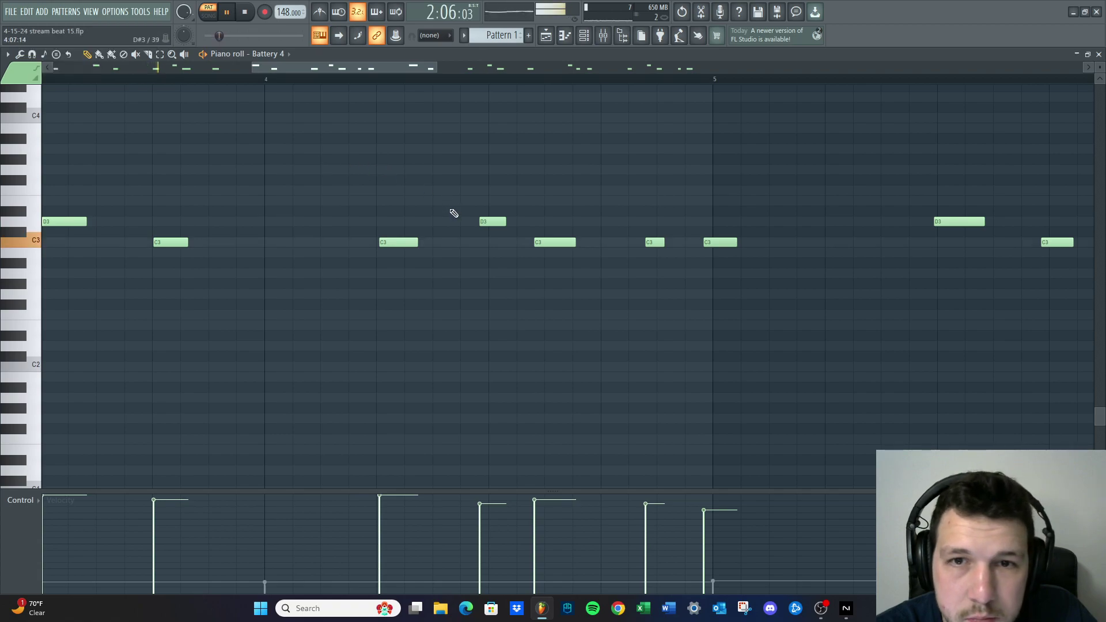
# Move bar 4's snare and its last two kicks later onto the grid, and align the next kick with the start of bar 5
pyautogui.scroll(-5, 641, 259)
pyautogui.scroll(7, 644, 261)
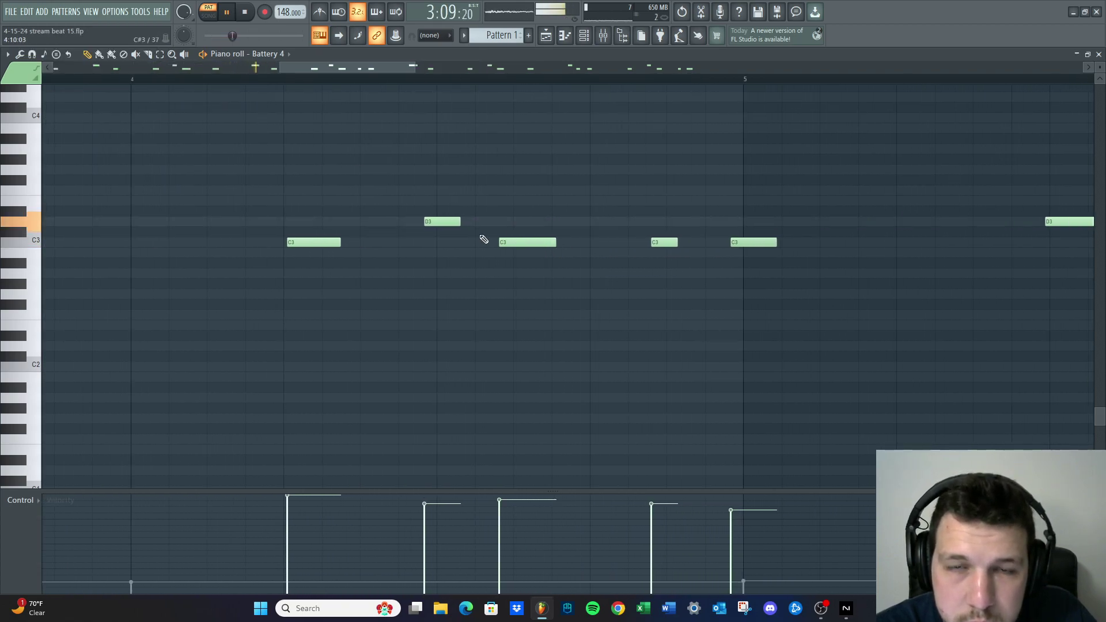
pyautogui.press('space')
pyautogui.moveTo(439, 221); pyautogui.dragTo(513, 242)
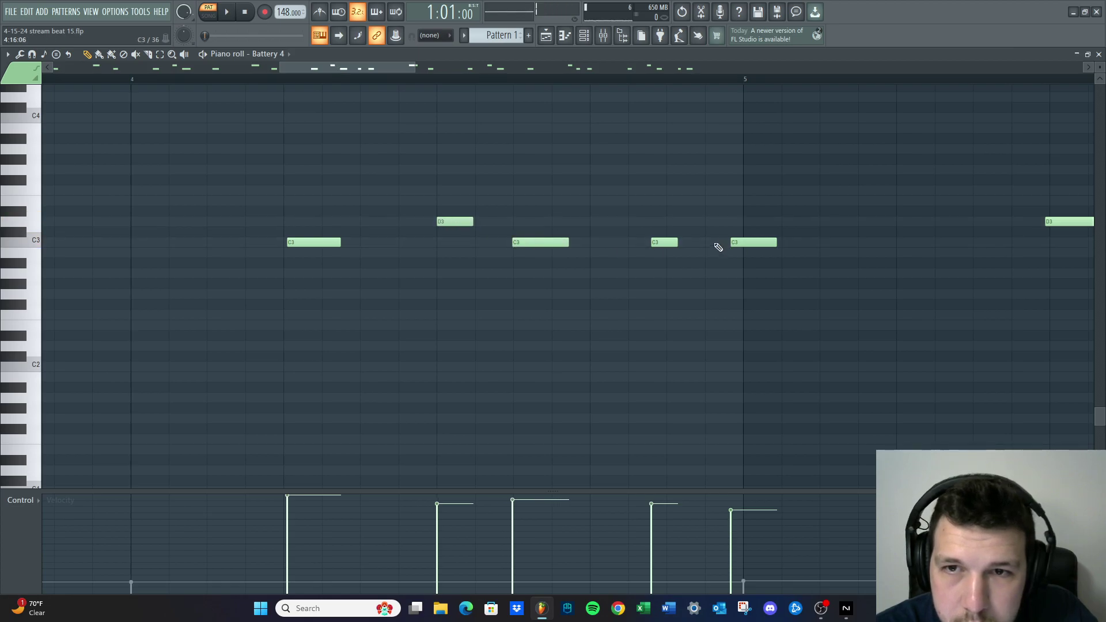
pyautogui.moveTo(663, 241); pyautogui.dragTo(747, 242)
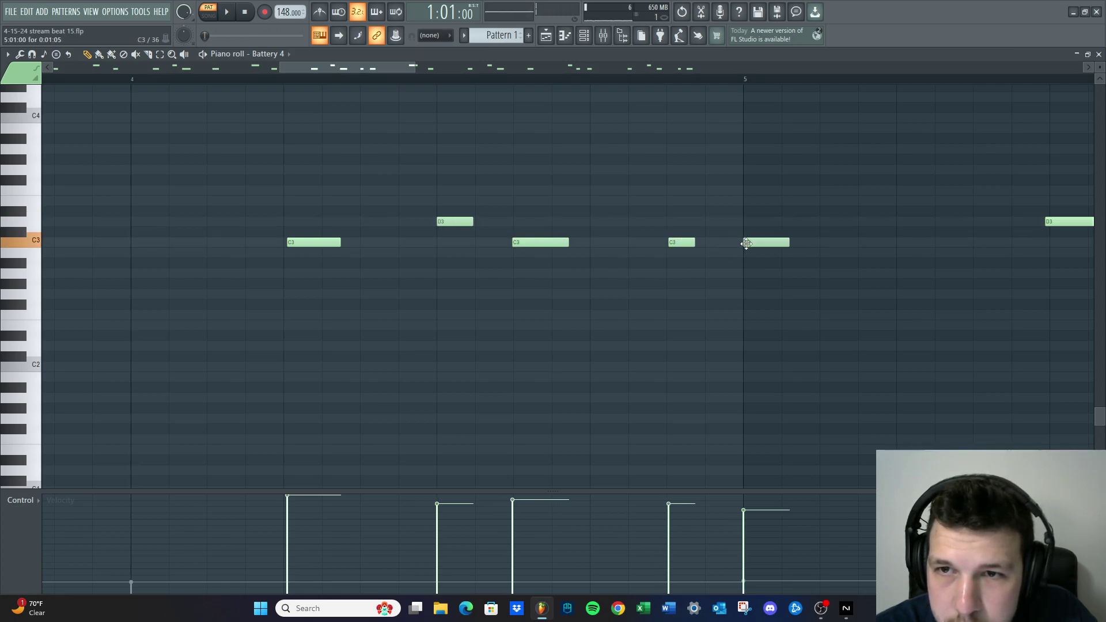
# Play the pattern and shift bar 5's snare and the kick after it slightly later onto the grid lines
pyautogui.press('space')
pyautogui.scroll(-4, 818, 253)
pyautogui.scroll(3, 816, 283)
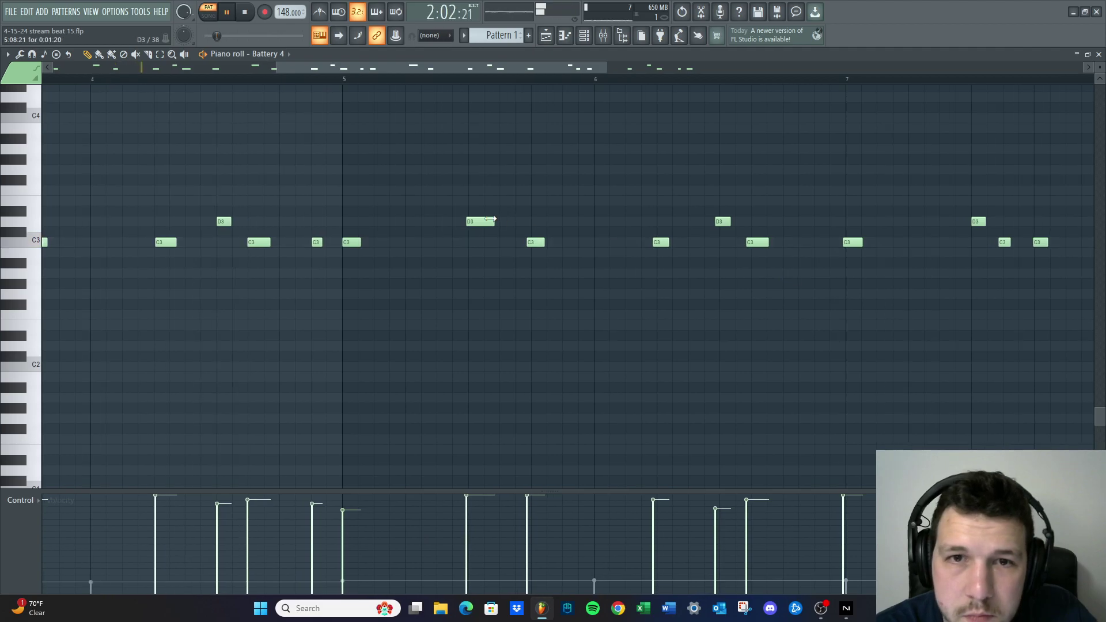
pyautogui.scroll(-2, 484, 220)
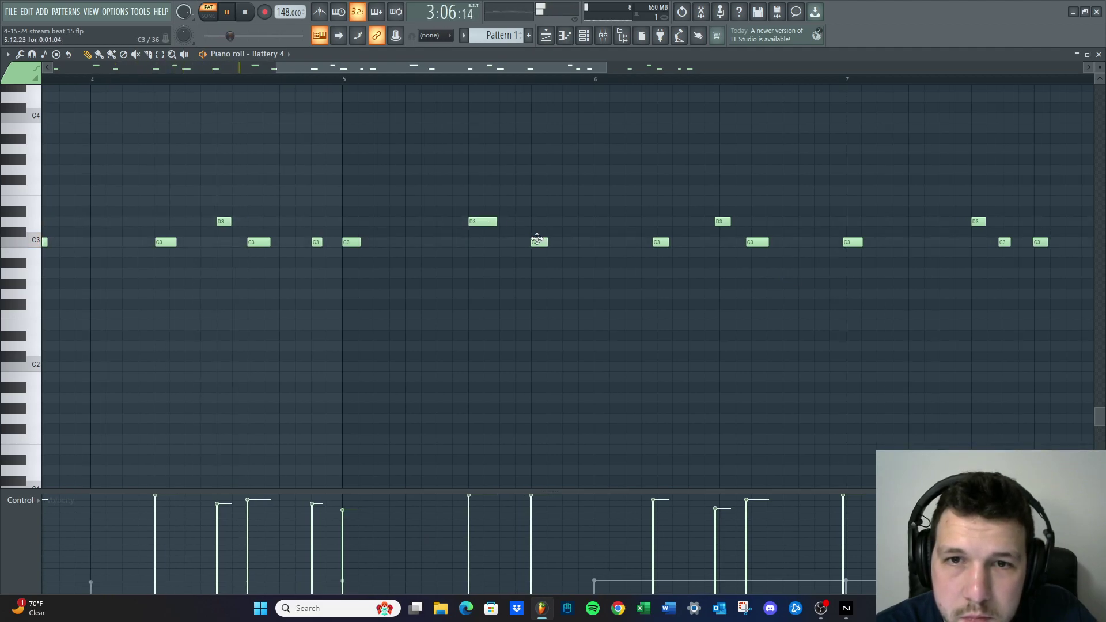
pyautogui.scroll(-2, 753, 266)
pyautogui.scroll(5, 504, 257)
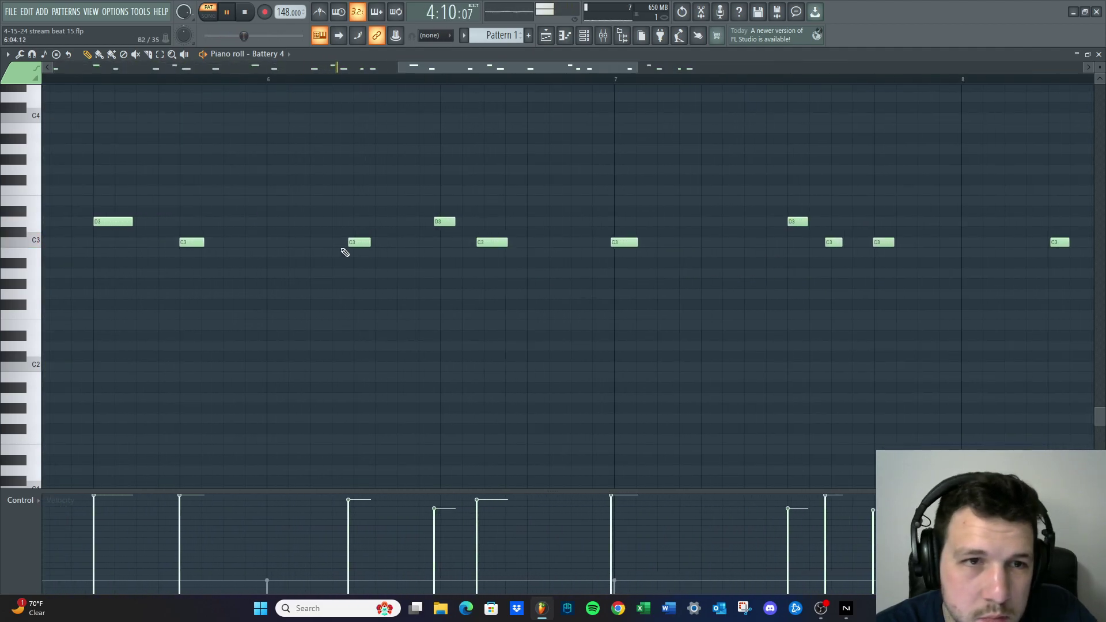
pyautogui.moveTo(183, 242); pyautogui.dragTo(183, 241)
# Shift bar 6's two kicks and snare later onto the grid, adjust bar 7's opening kick, and stop playback
pyautogui.moveTo(358, 240); pyautogui.dragTo(364, 240)
pyautogui.moveTo(443, 223); pyautogui.dragTo(496, 240)
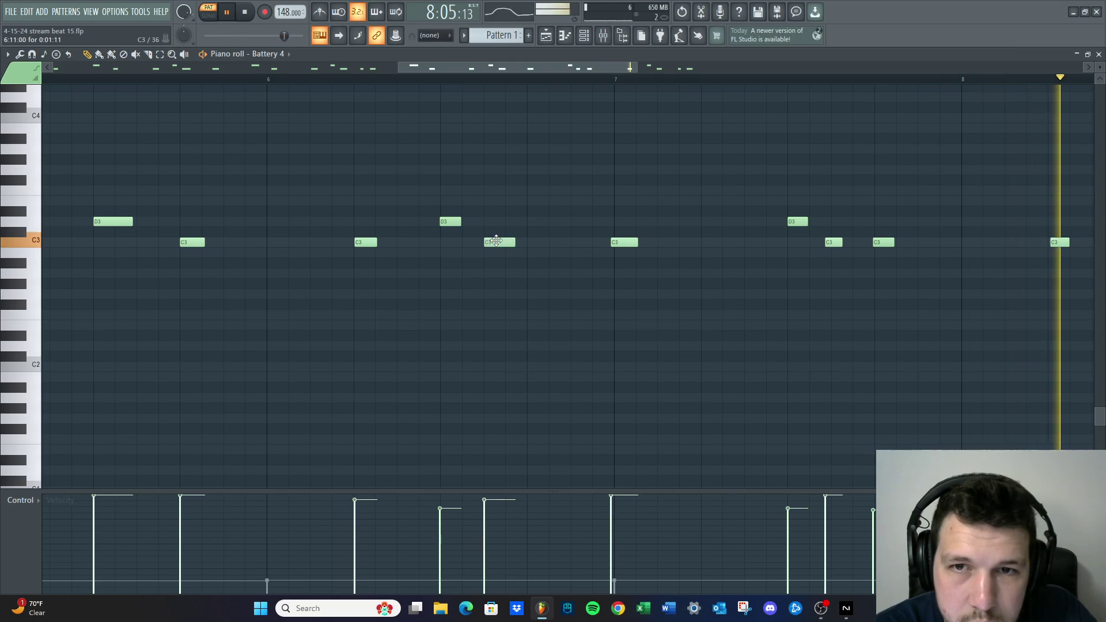
pyautogui.moveTo(623, 242); pyautogui.dragTo(628, 242)
pyautogui.press('space')
# Align the remaining kicks and snares in bars 7 and 8 with the grid and delete the stray kick at bar 9
pyautogui.scroll(-3, 526, 70)
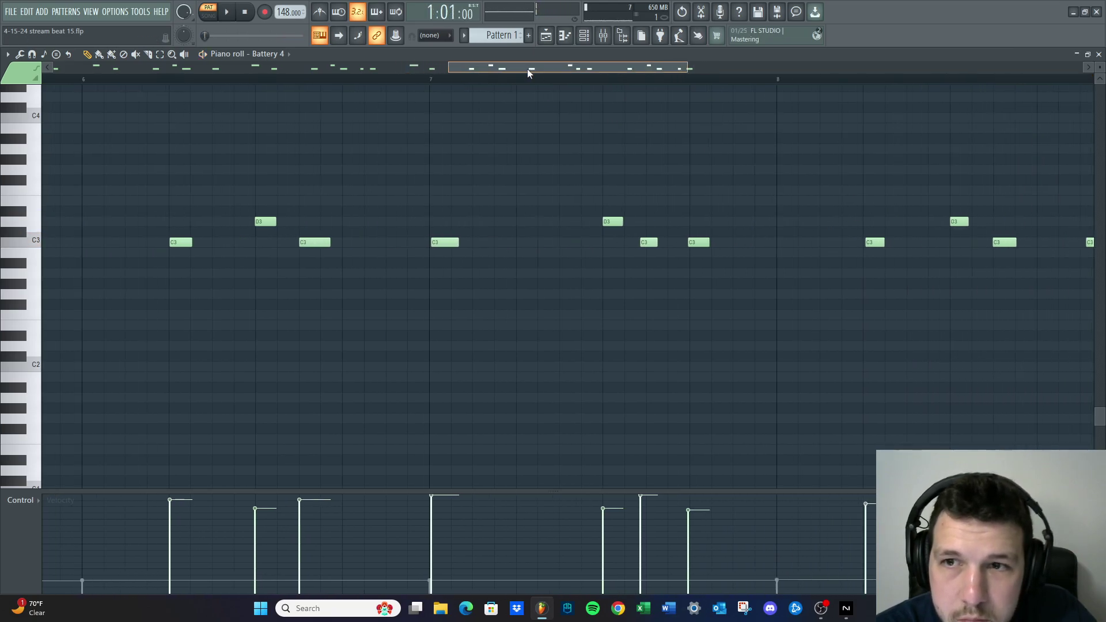
pyautogui.moveTo(441, 242); pyautogui.dragTo(493, 242)
pyautogui.moveTo(758, 222); pyautogui.dragTo(759, 221)
pyautogui.moveTo(794, 242); pyautogui.dragTo(795, 242)
pyautogui.rightClick(929, 243)
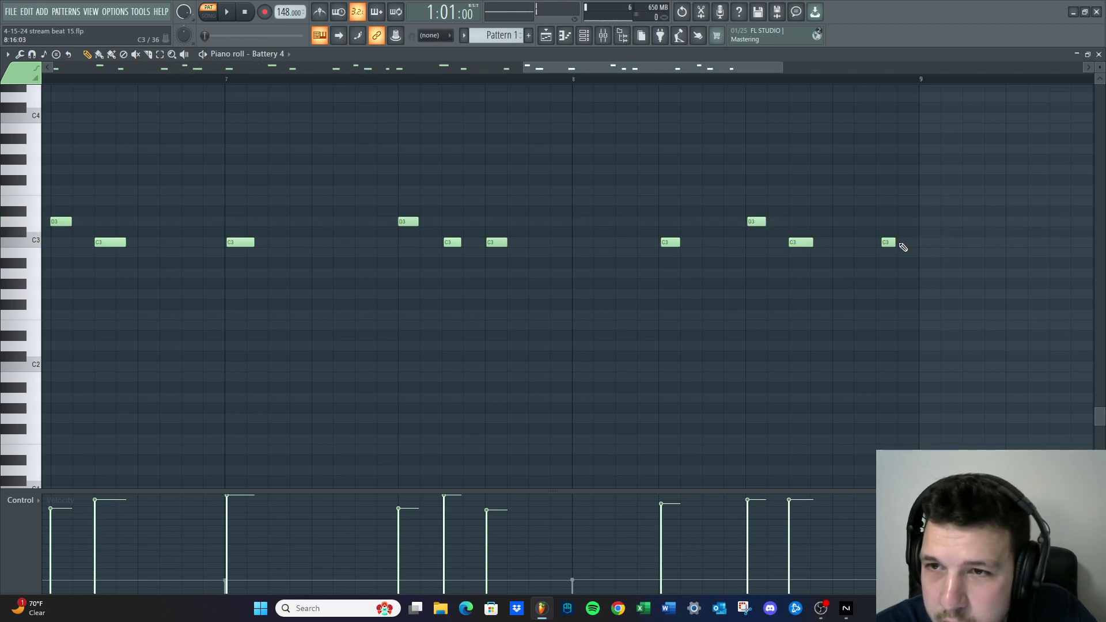
pyautogui.scroll(-3, 634, 276)
pyautogui.scroll(-2, 558, 277)
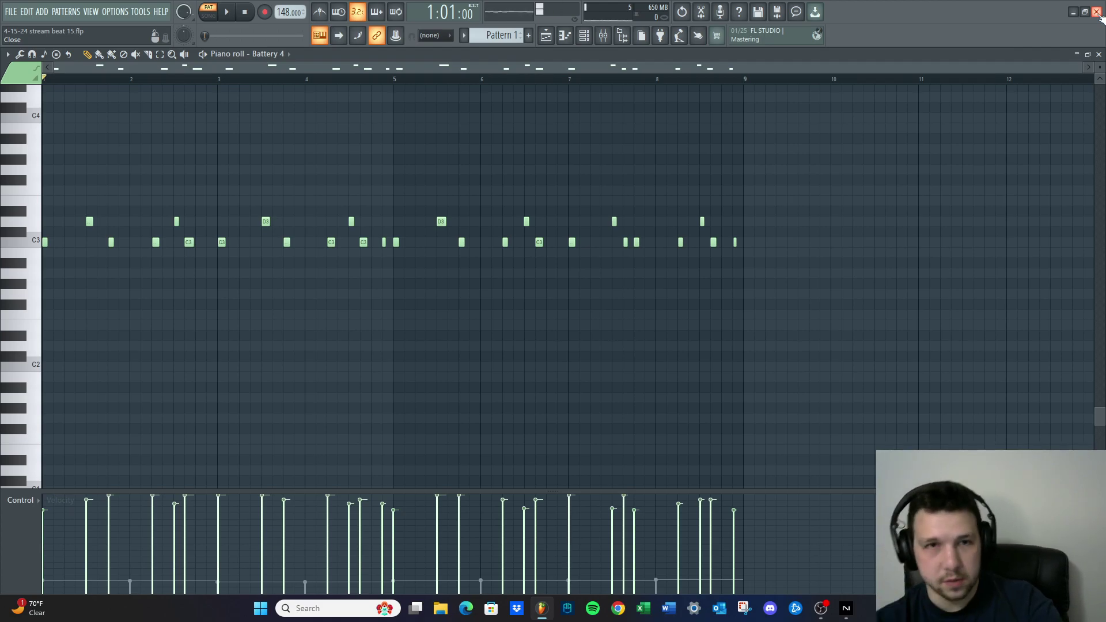
# Examine the timing of the kick and snare notes across bars 1 to 8, close up and in overview, and play the pattern
pyautogui.scroll(3, 532, 129)
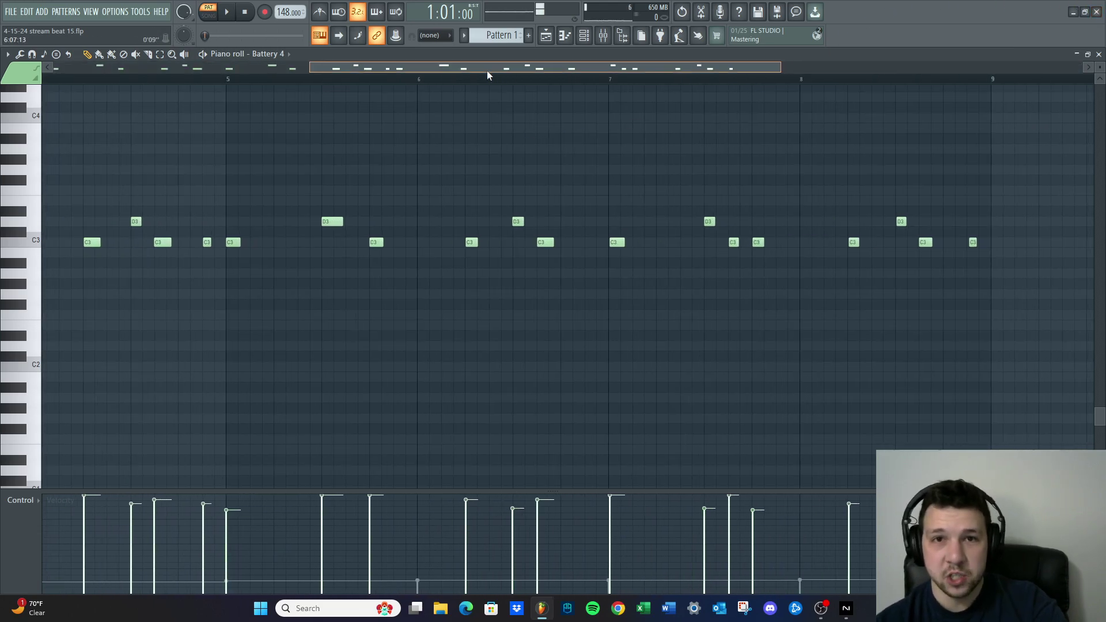
pyautogui.moveTo(492, 71); pyautogui.dragTo(412, 71)
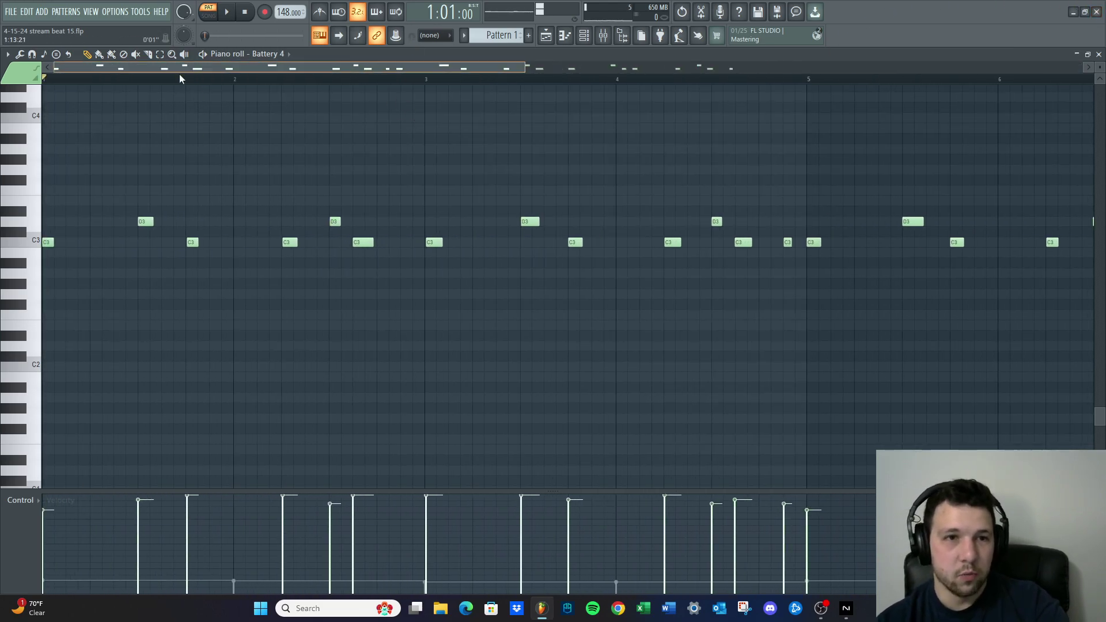
pyautogui.scroll(-2, 243, 171)
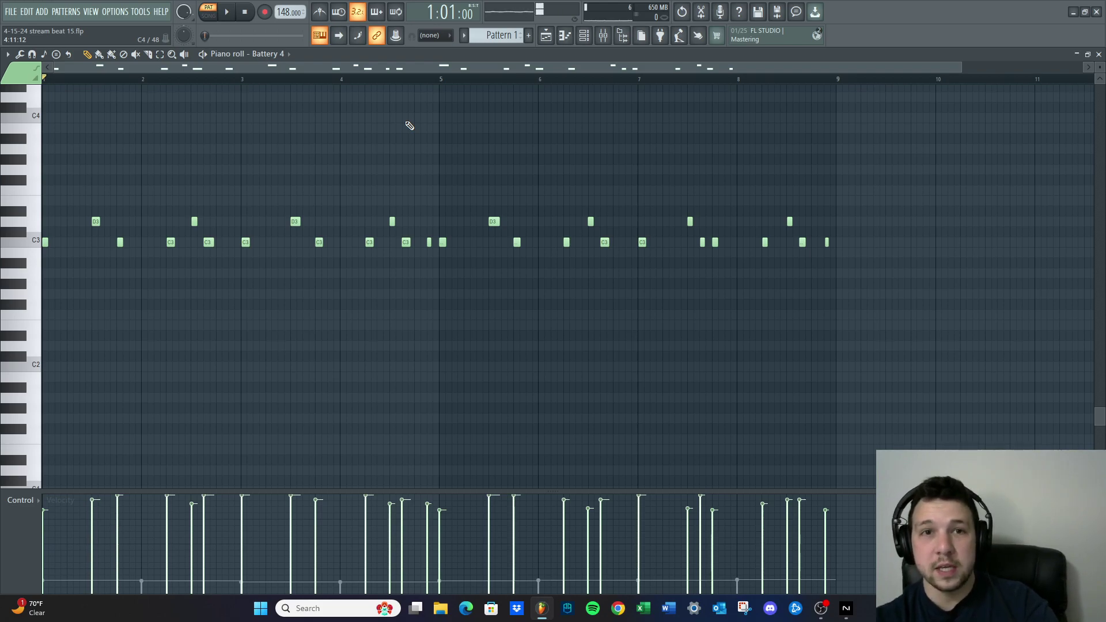
pyautogui.keyDown('ctrl'); pyautogui.scroll(10, 497, 178); pyautogui.keyUp('ctrl')
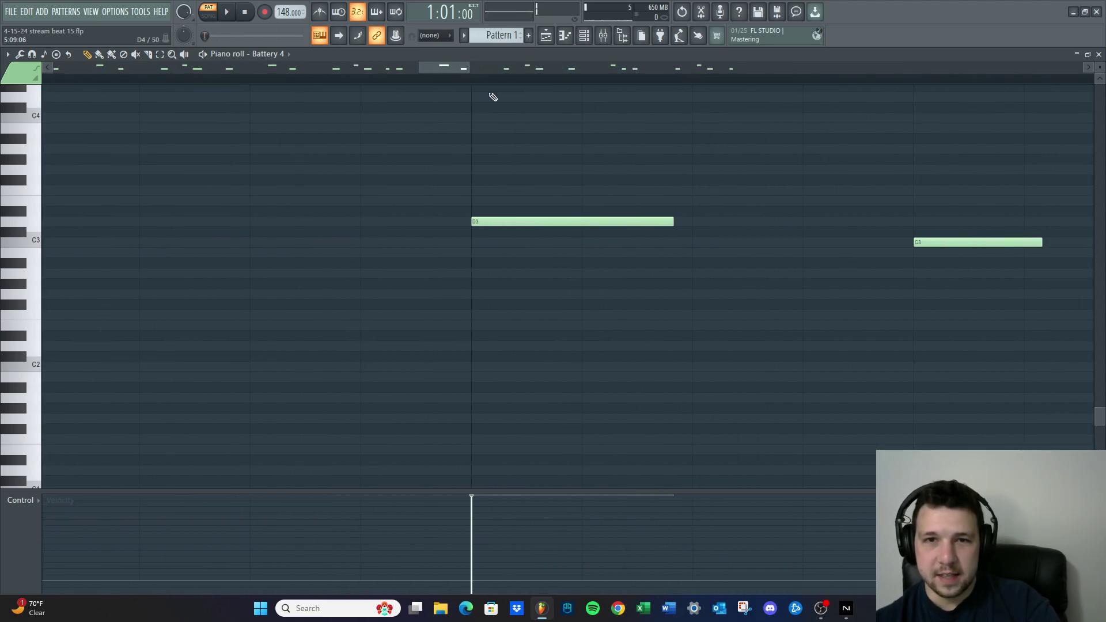
pyautogui.moveTo(409, 66); pyautogui.dragTo(499, 71)
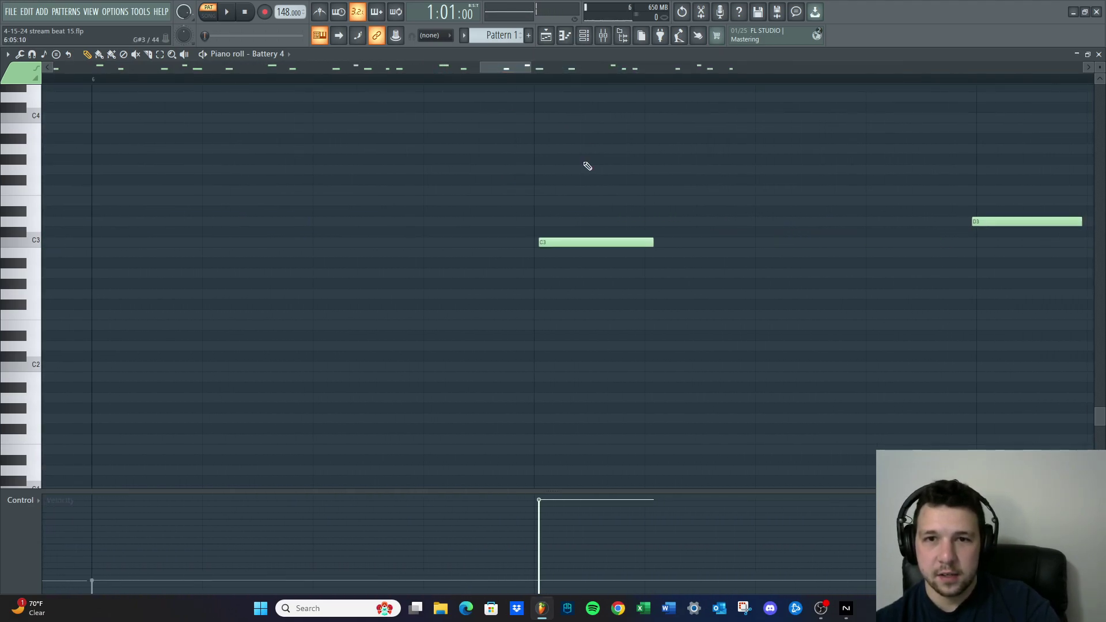
pyautogui.keyDown('ctrl'); pyautogui.scroll(-8, 437, 173); pyautogui.keyUp('ctrl')
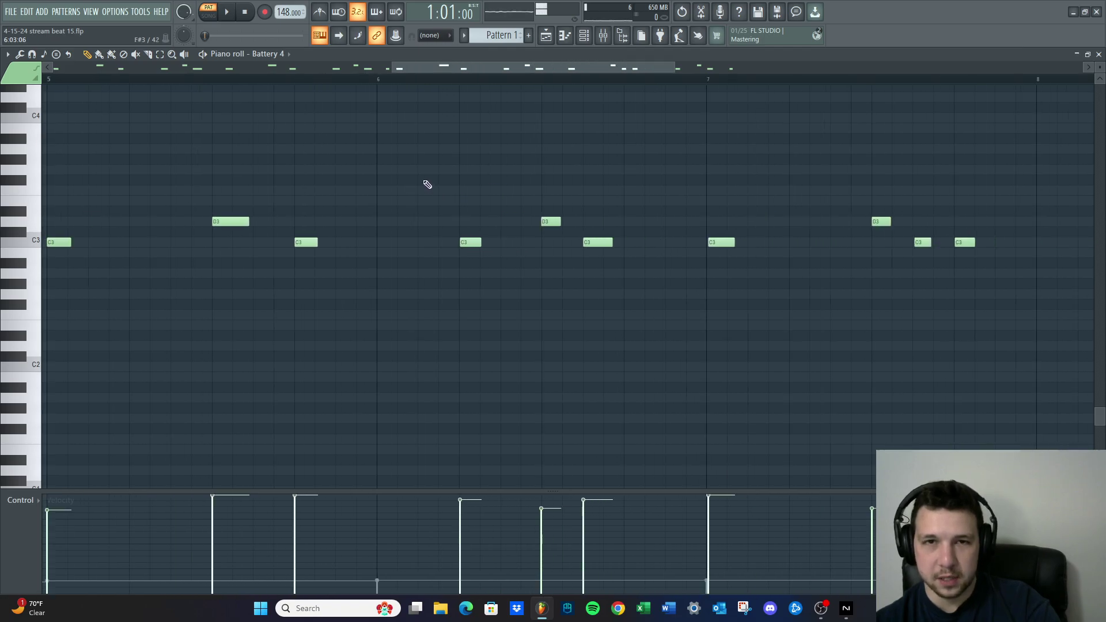
pyautogui.moveTo(452, 70); pyautogui.dragTo(242, 70)
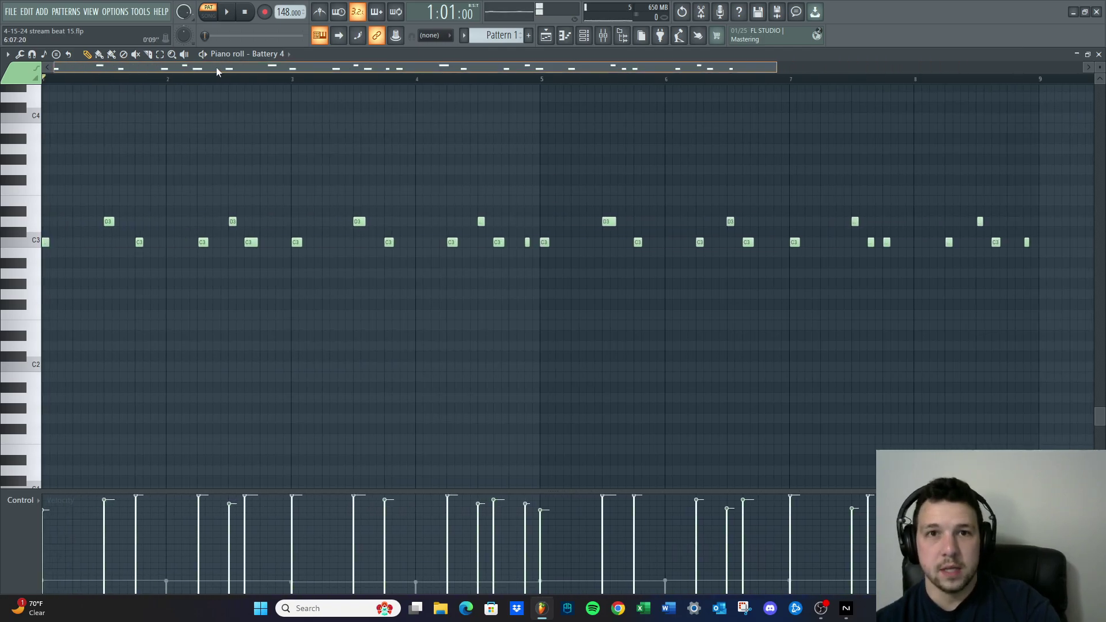
pyautogui.keyDown('ctrl'); pyautogui.scroll(-2, 316, 140); pyautogui.keyUp('ctrl')
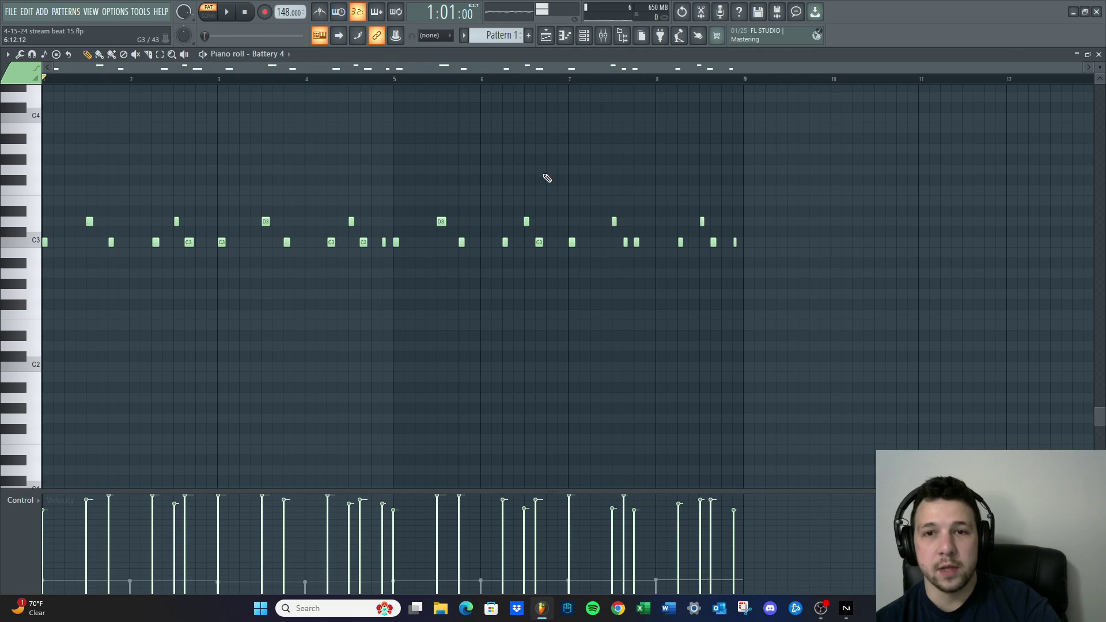
pyautogui.keyDown('ctrl'); pyautogui.scroll(2, 605, 168); pyautogui.keyUp('ctrl')
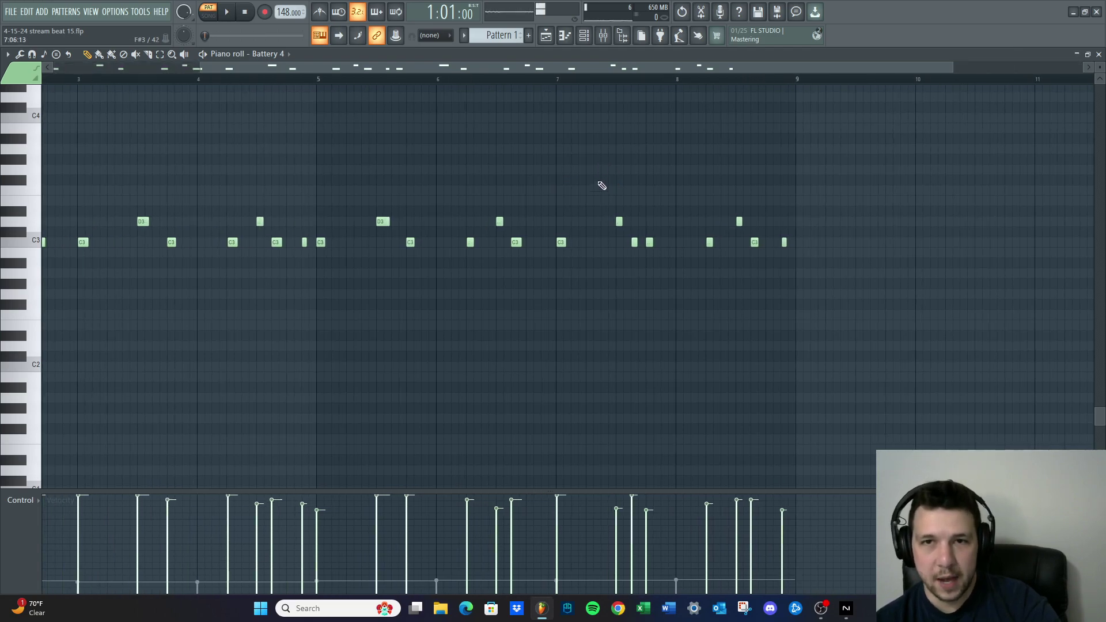
pyautogui.scroll(3, 586, 178)
pyautogui.press('space')
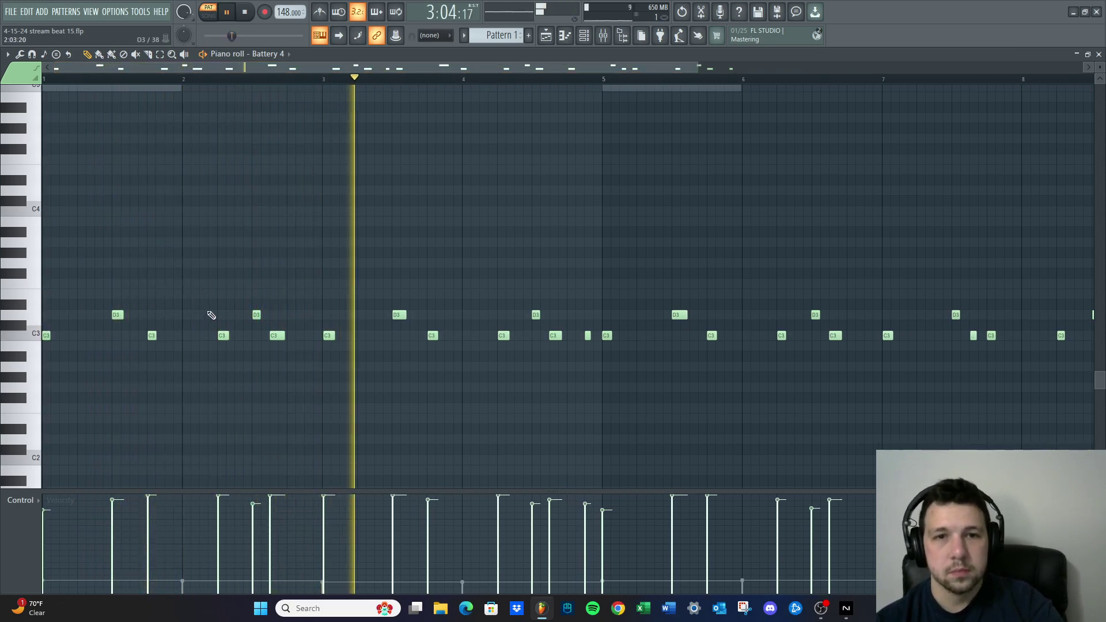
# Stop playback, audition Snare Funk 1 to 5 in the 2 Funk Kit, and briefly play the pattern
pyautogui.press('space')
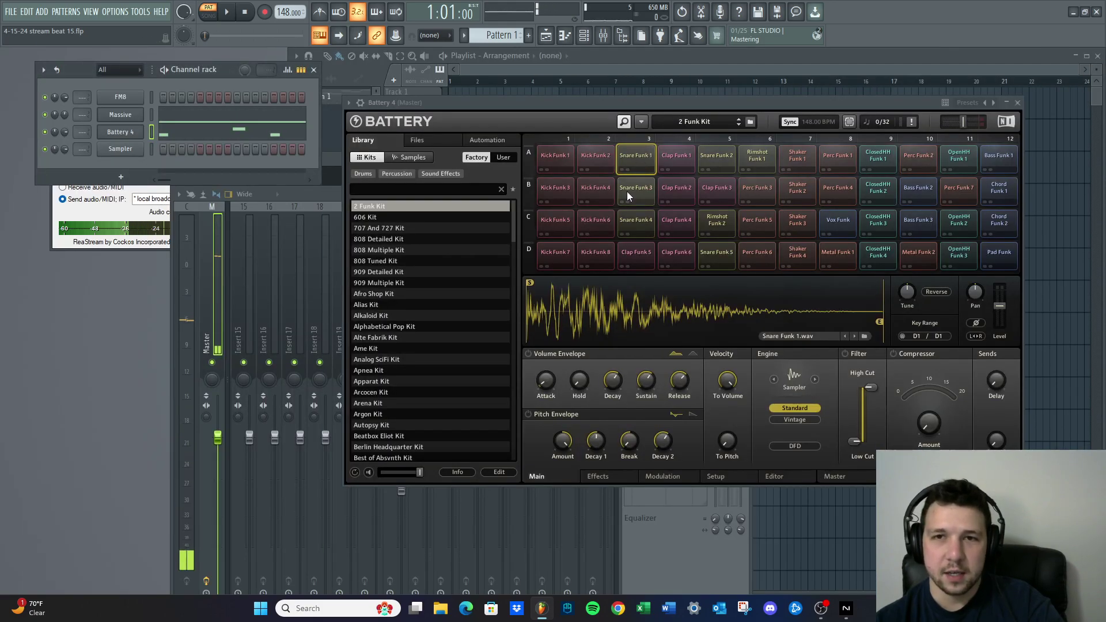
pyautogui.click(627, 193)
pyautogui.click(632, 159)
pyautogui.click(635, 223)
pyautogui.click(725, 158)
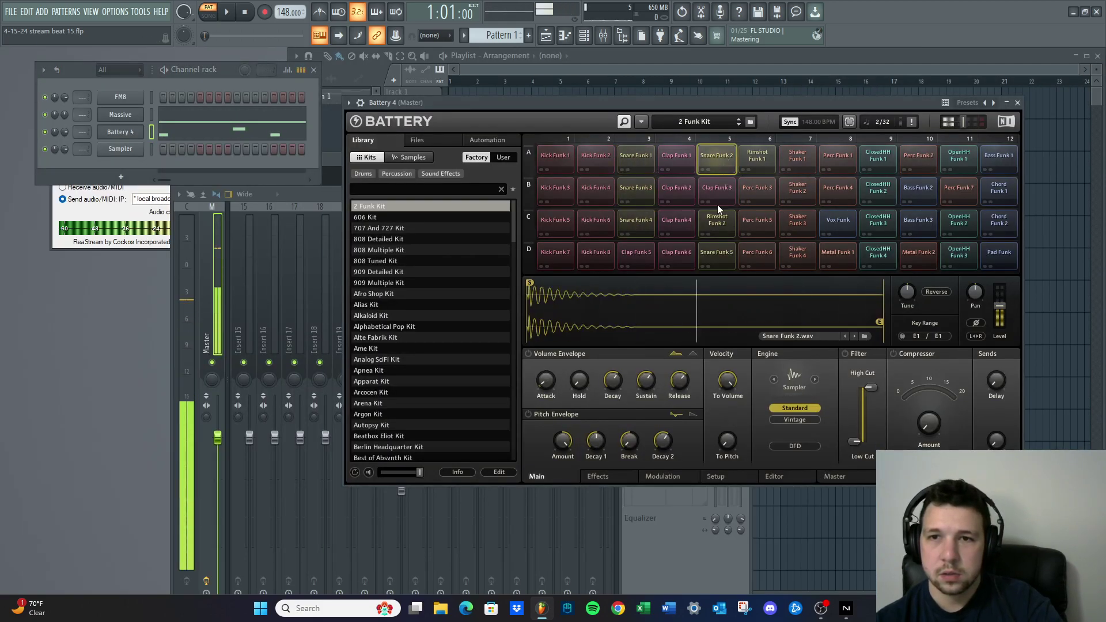
pyautogui.click(707, 254)
pyautogui.press('space')
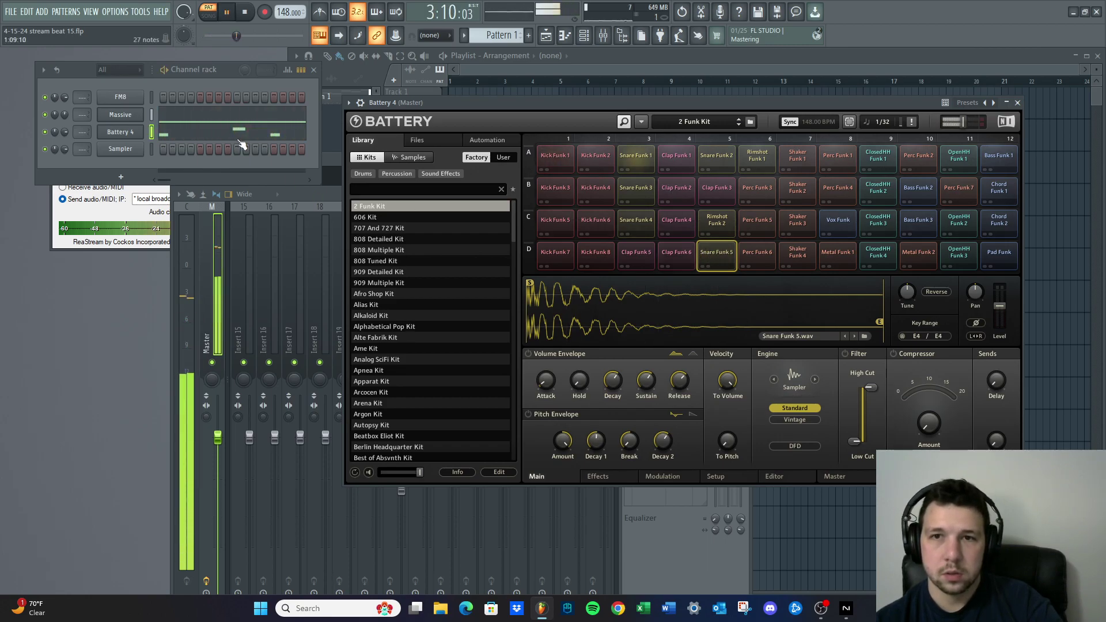
pyautogui.press('space')
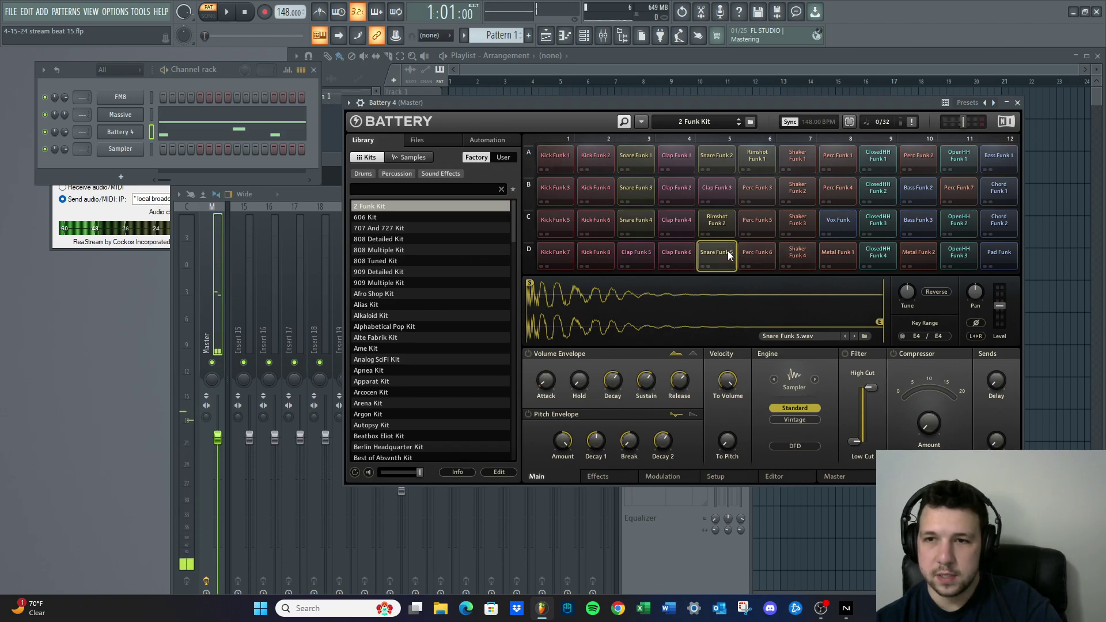
# Try transposing all of the Battery 4 snare notes up from D3 to E6
pyautogui.press('F7')
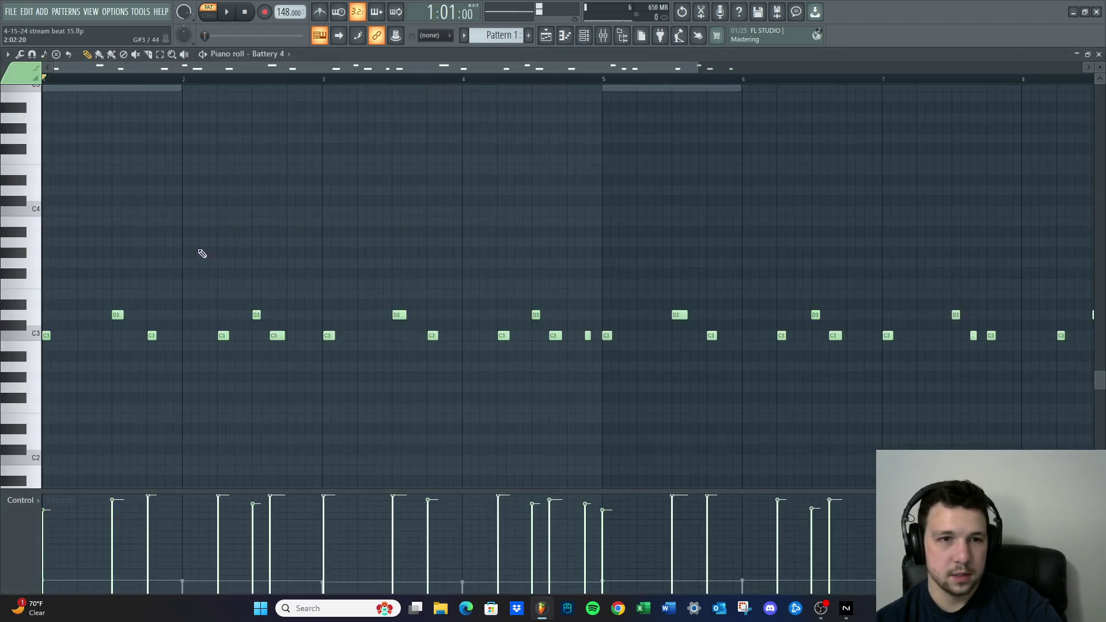
pyautogui.scroll(-2, 208, 254)
pyautogui.moveTo(84, 302); pyautogui.dragTo(766, 319)
pyautogui.scroll(2, 646, 270)
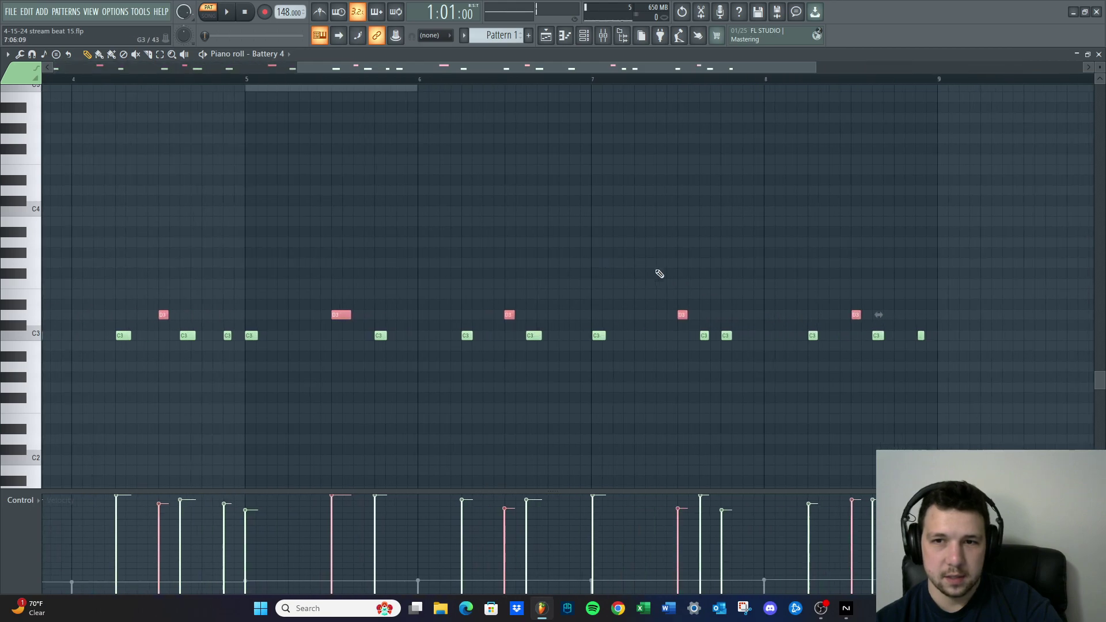
pyautogui.scroll(2, 646, 270)
pyautogui.hotkey('ctrl', 'Up')
pyautogui.hotkey('ctrl', 'Up')
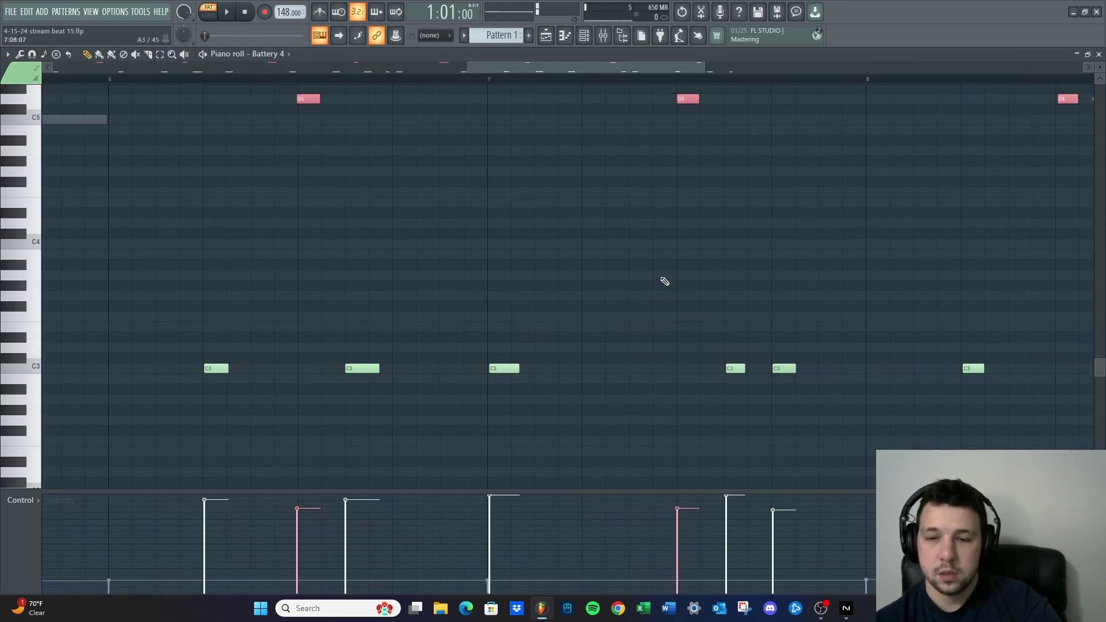
pyautogui.press('Up')
pyautogui.hotkey('ctrl', 'Up')
pyautogui.press('Up')
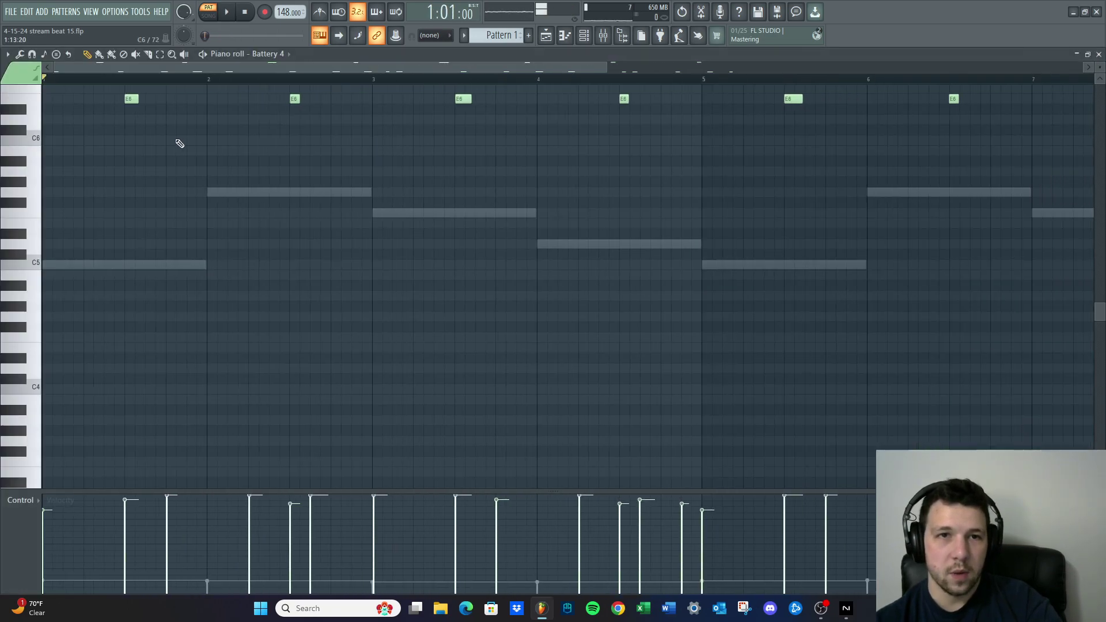
pyautogui.keyDown('ctrl'); pyautogui.scroll(-2, 124, 149); pyautogui.keyUp('ctrl')
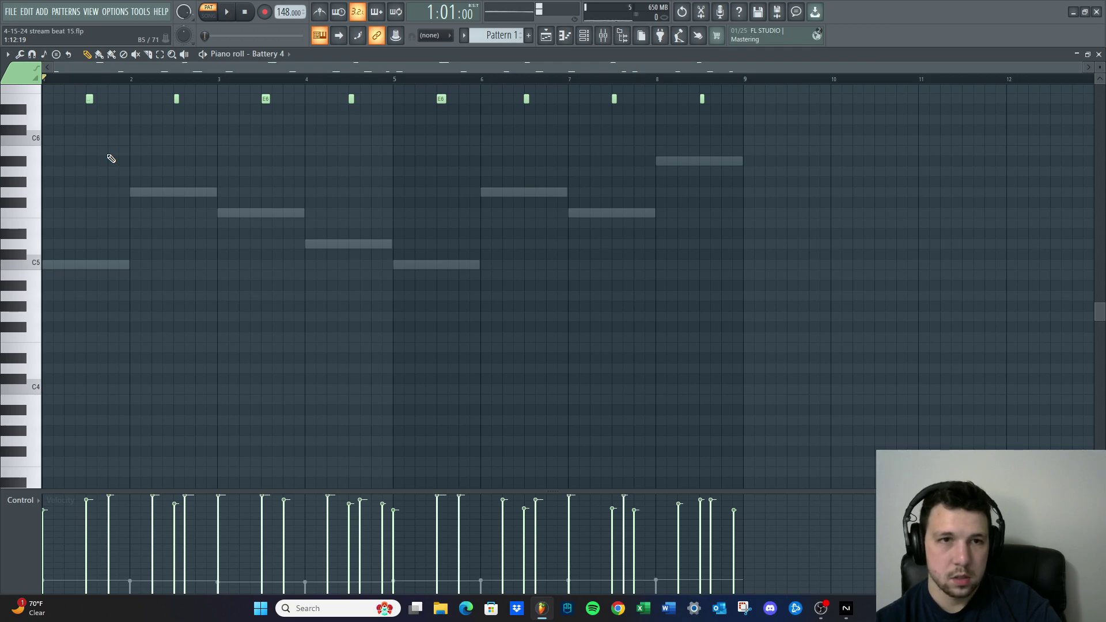
pyautogui.scroll(-10, 111, 158)
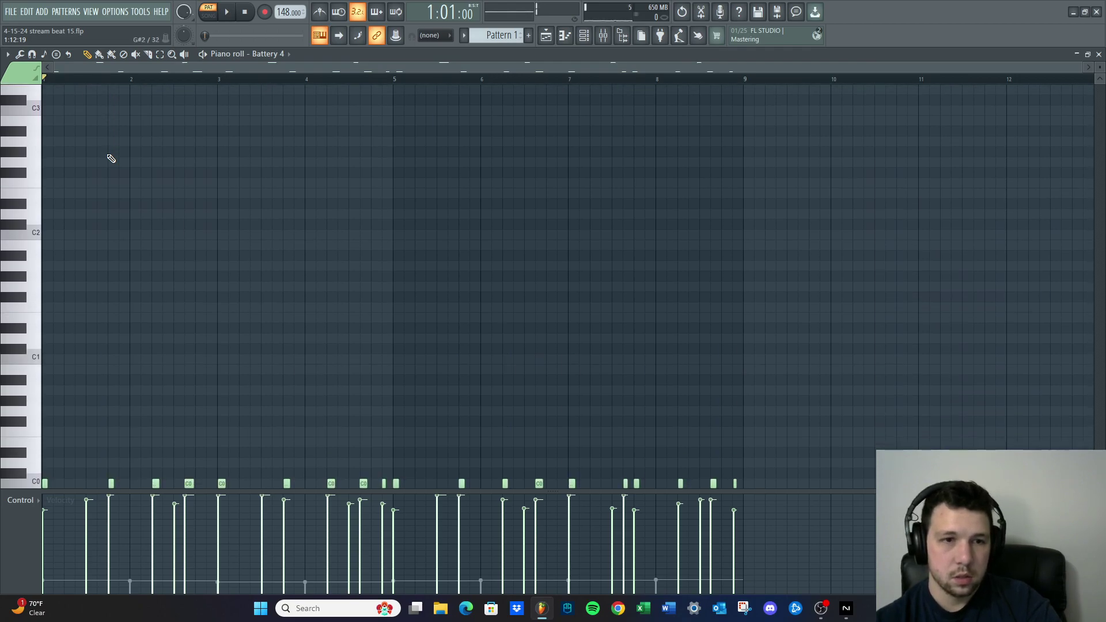
# Undo the transposition, return the snare notes to D3, and briefly play the pattern
pyautogui.hotkey('ctrl', 'z')
pyautogui.hotkey('ctrl', 'z')
pyautogui.hotkey('ctrl', 'z')
pyautogui.scroll(6, 100, 177)
pyautogui.scroll(5, 101, 177)
pyautogui.moveTo(77, 136); pyautogui.dragTo(810, 86)
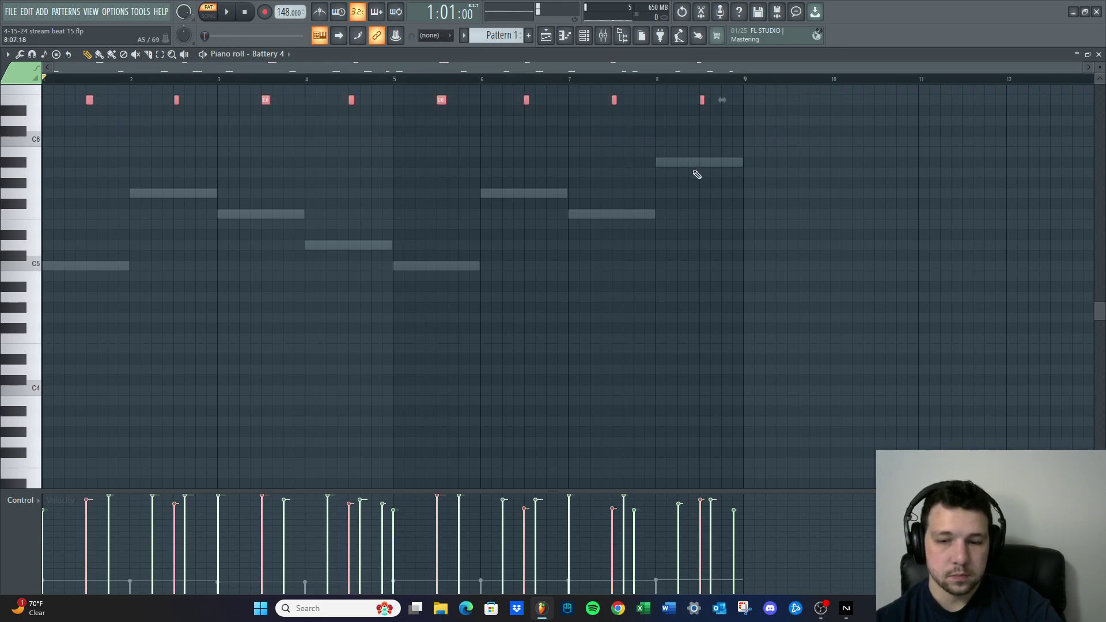
pyautogui.scroll(-3, 864, 140)
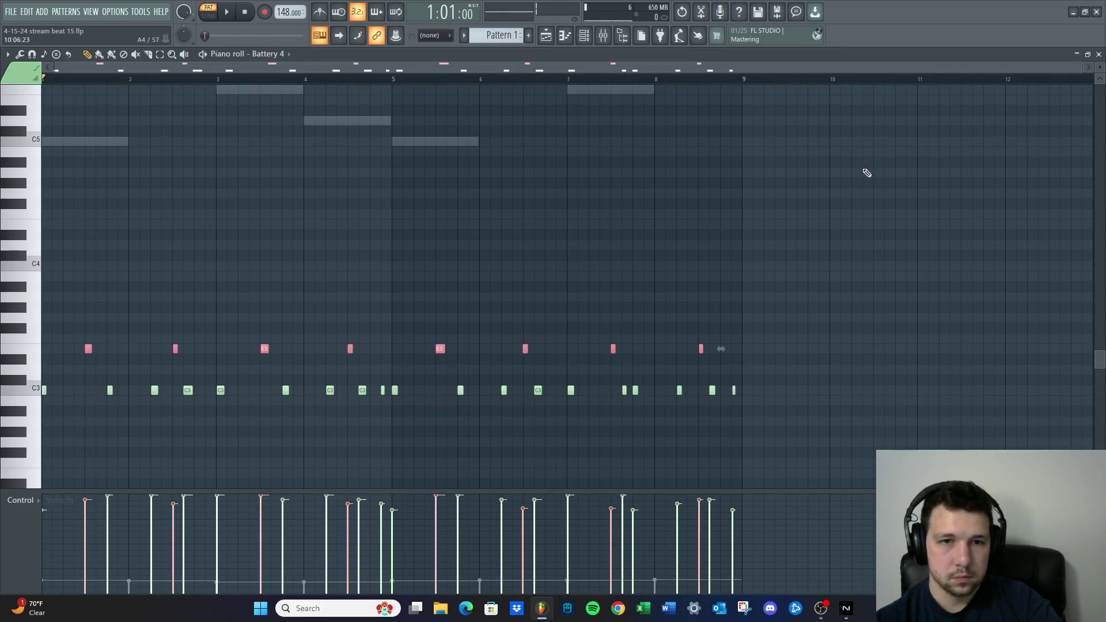
pyautogui.press('space')
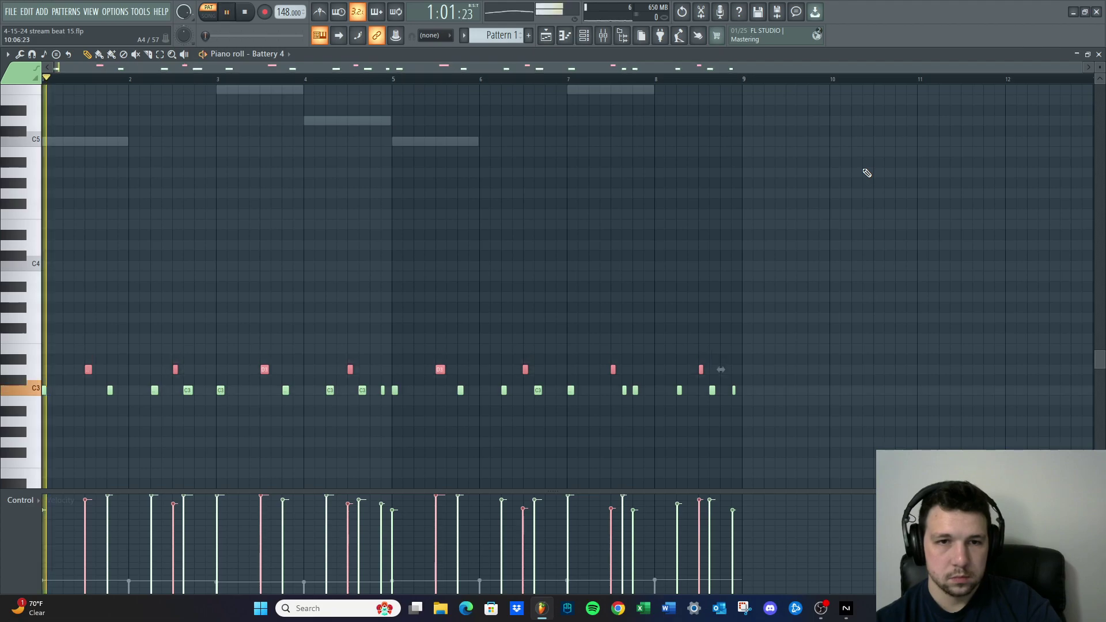
pyautogui.click(1099, 54)
pyautogui.press('space')
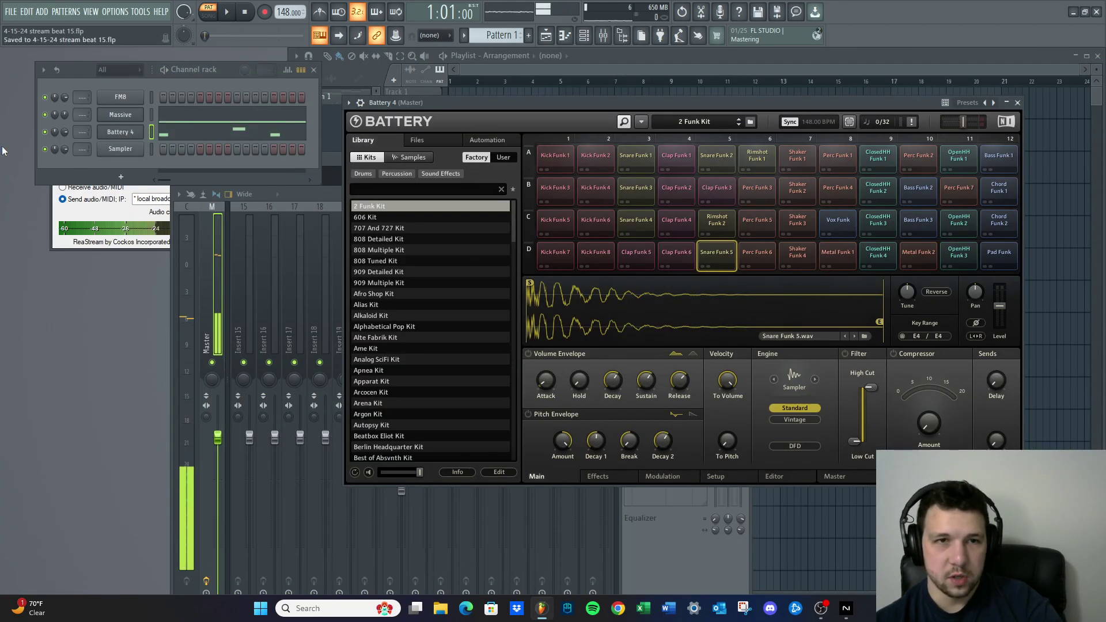
# Delete the D3 snare notes from the Battery 4 channel, then undo the deletion
pyautogui.click(129, 131)
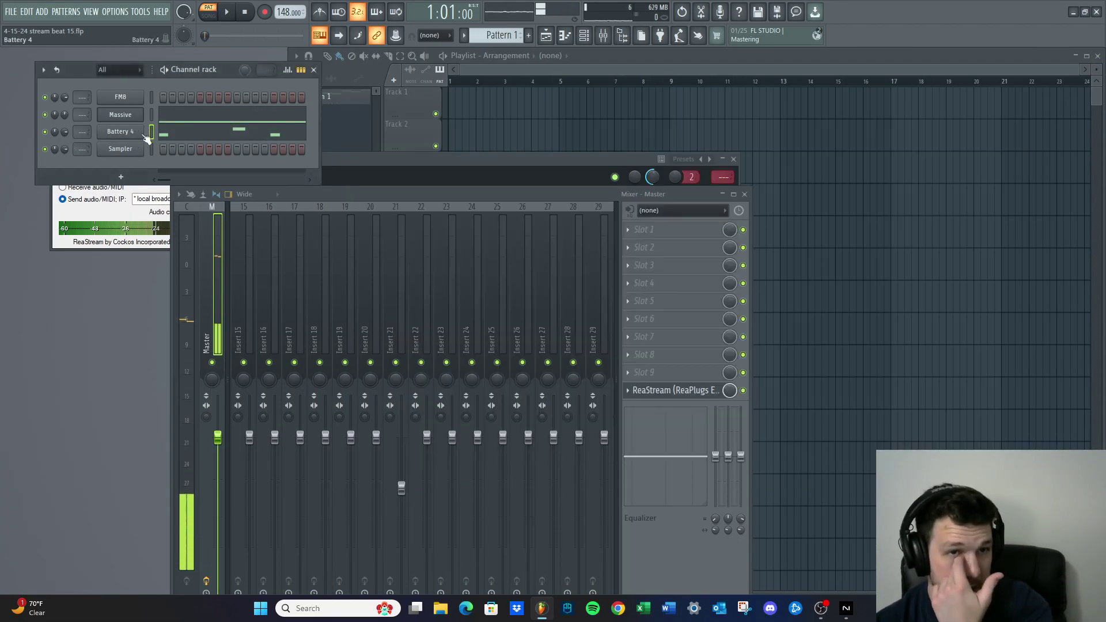
pyautogui.click(181, 135)
pyautogui.moveTo(80, 354); pyautogui.dragTo(749, 374)
pyautogui.press('Delete')
pyautogui.hotkey('ctrl', 'z')
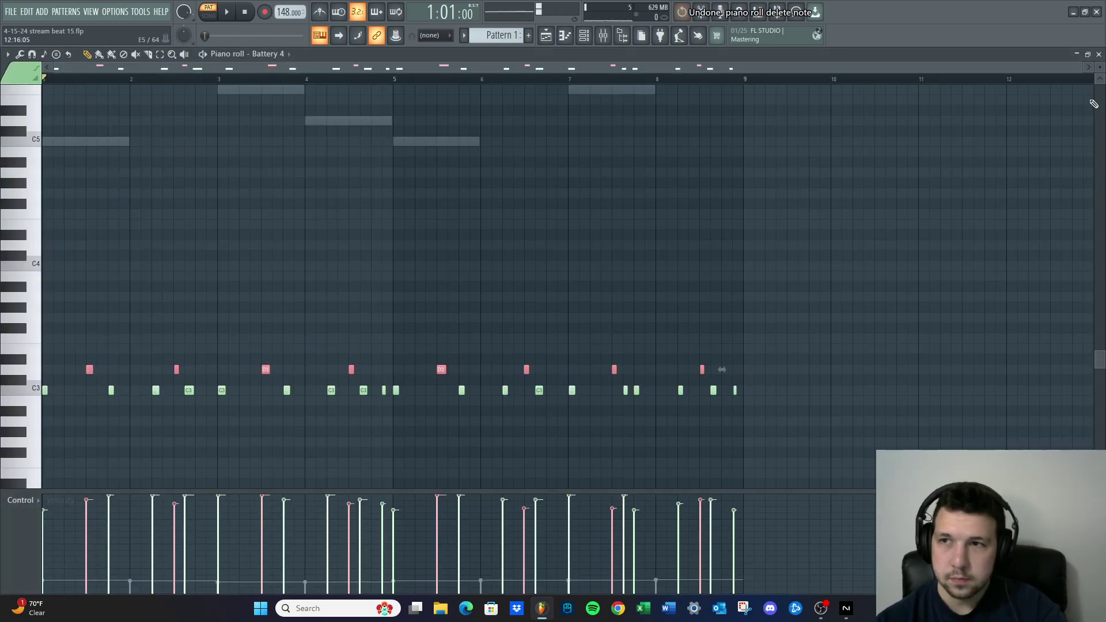
# Clone the Battery 4 channel to get a separate instance for the snares
pyautogui.click(1099, 54)
pyautogui.rightClick(120, 134)
pyautogui.click(162, 244)
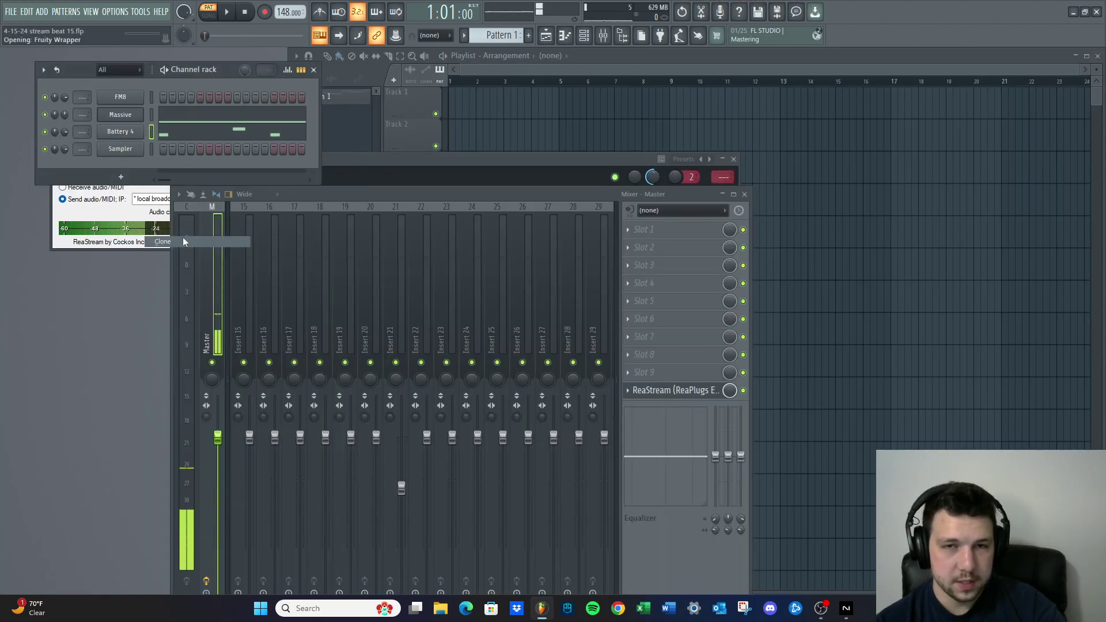
# Copy all D3 snare notes from Battery 4 and paste them into the piano roll of Battery 4 #2
pyautogui.click(166, 131)
pyautogui.moveTo(762, 344); pyautogui.dragTo(73, 376)
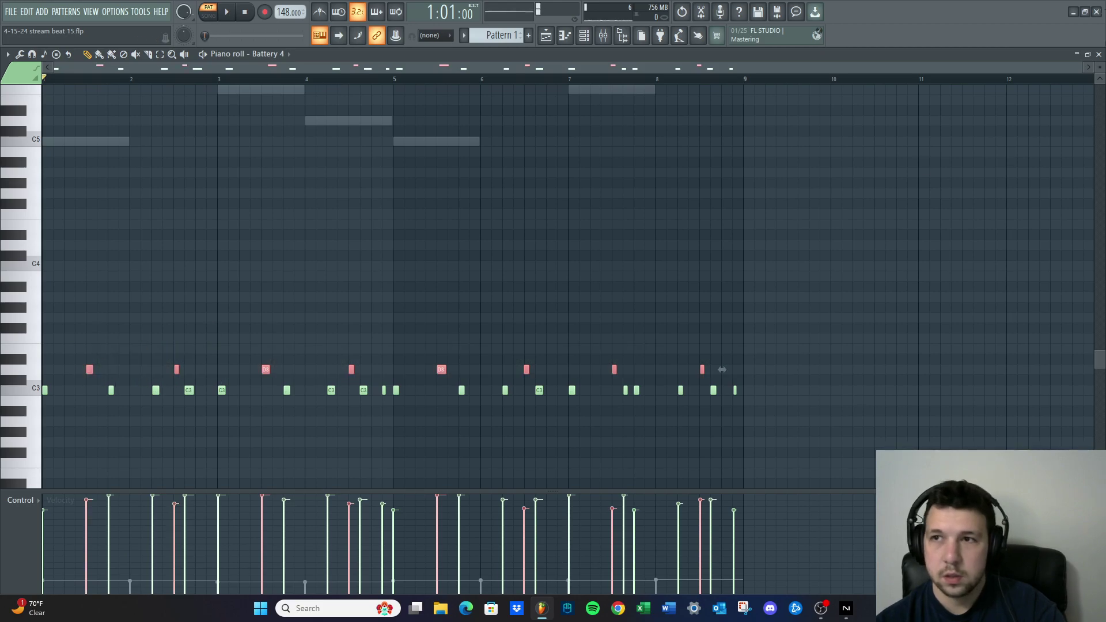
pyautogui.click(1098, 55)
pyautogui.rightClick(143, 145)
pyautogui.click(164, 150)
pyautogui.hotkey('ctrl', 'v')
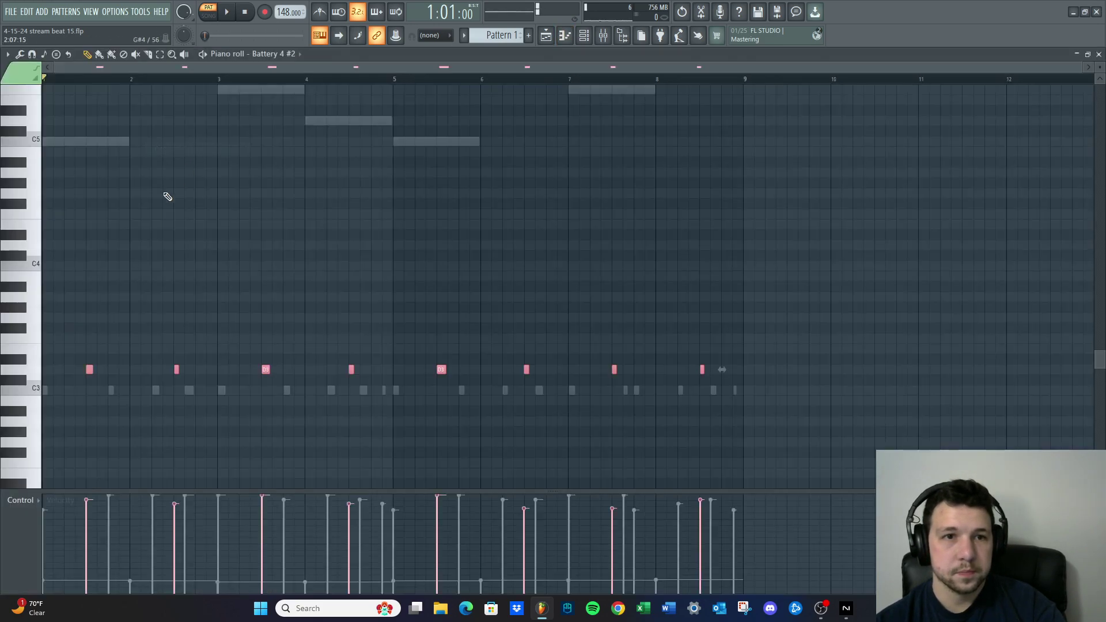
pyautogui.click(1099, 54)
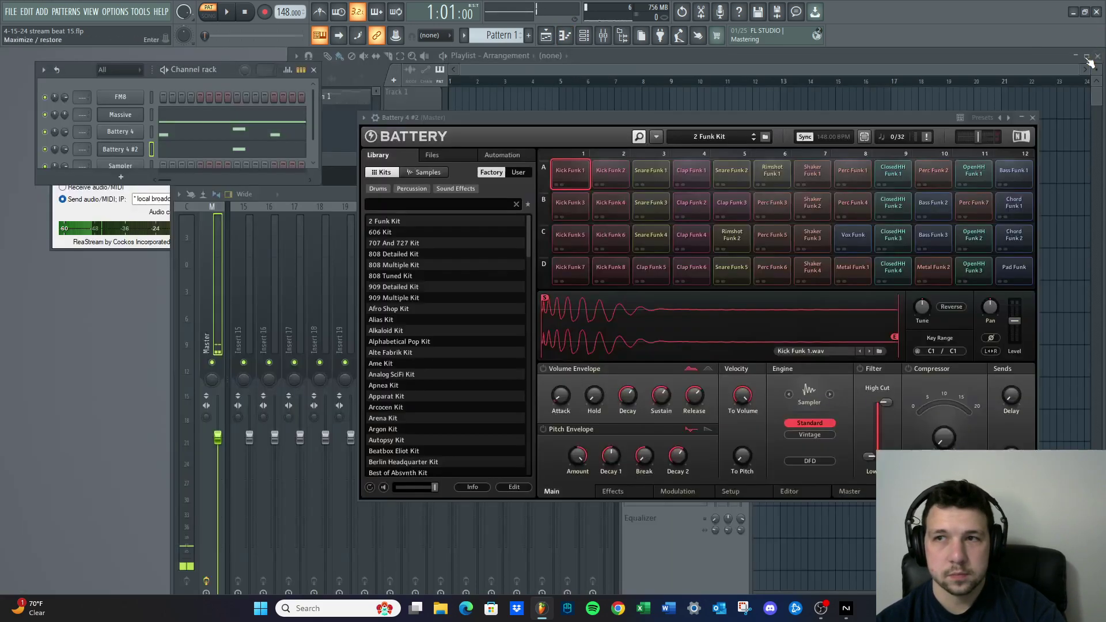
# Delete the D3 snare notes from the original Battery 4 channel, leaving only the kicks
pyautogui.click(258, 141)
pyautogui.moveTo(67, 351); pyautogui.dragTo(722, 368)
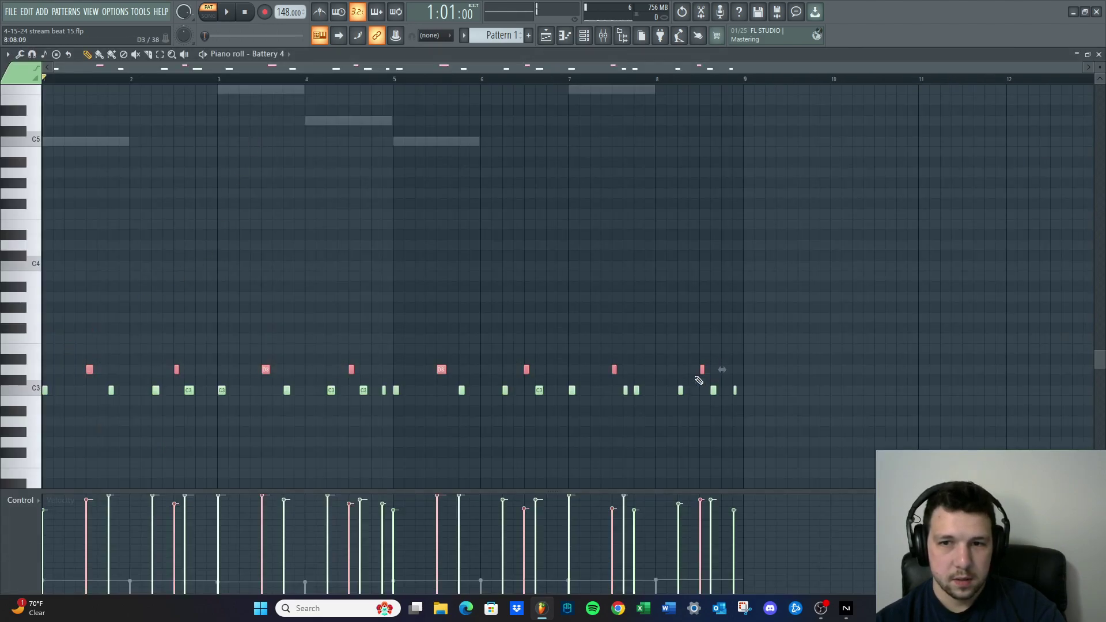
pyautogui.hotkey('alt', 'm')
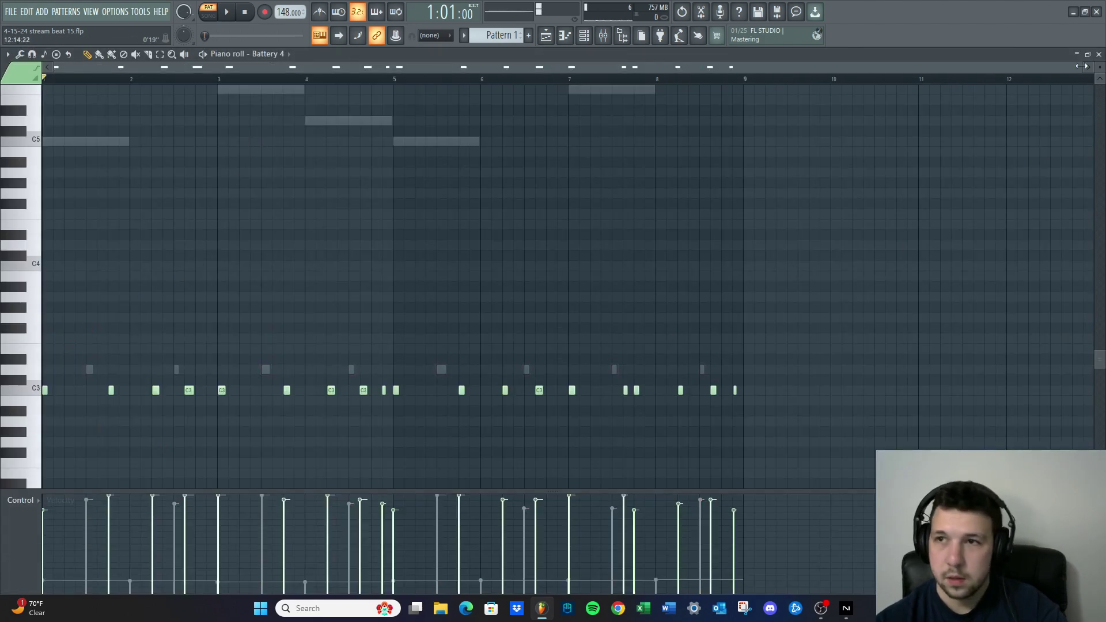
pyautogui.click(1100, 55)
# Load the Afro Shop Kit in Battery 4 #2, audition its three snares, and play the pattern
pyautogui.click(120, 149)
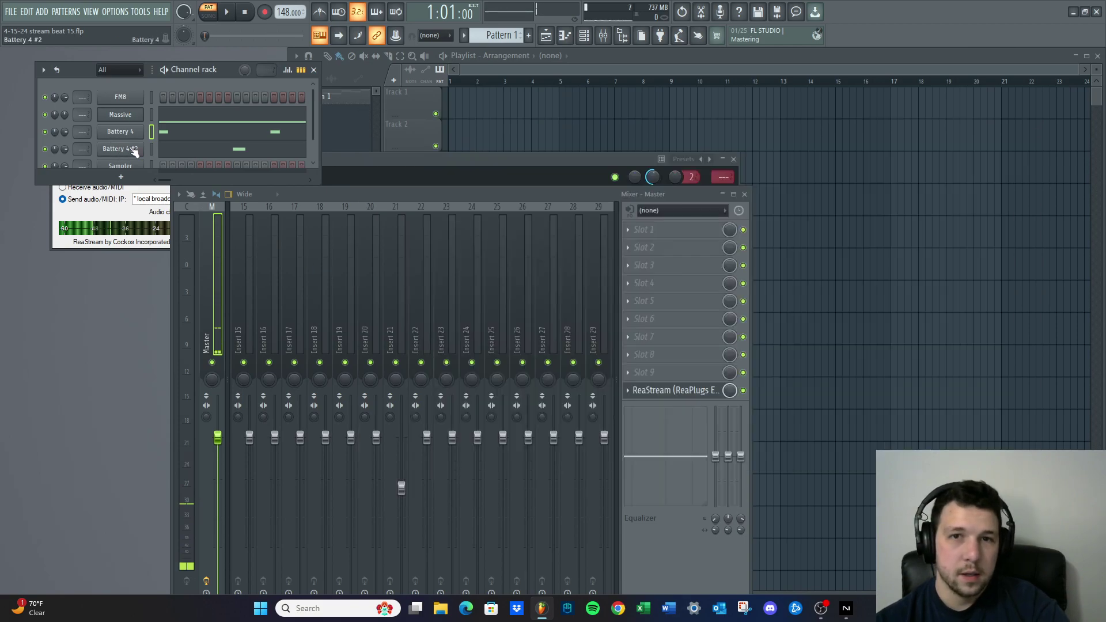
pyautogui.click(121, 149)
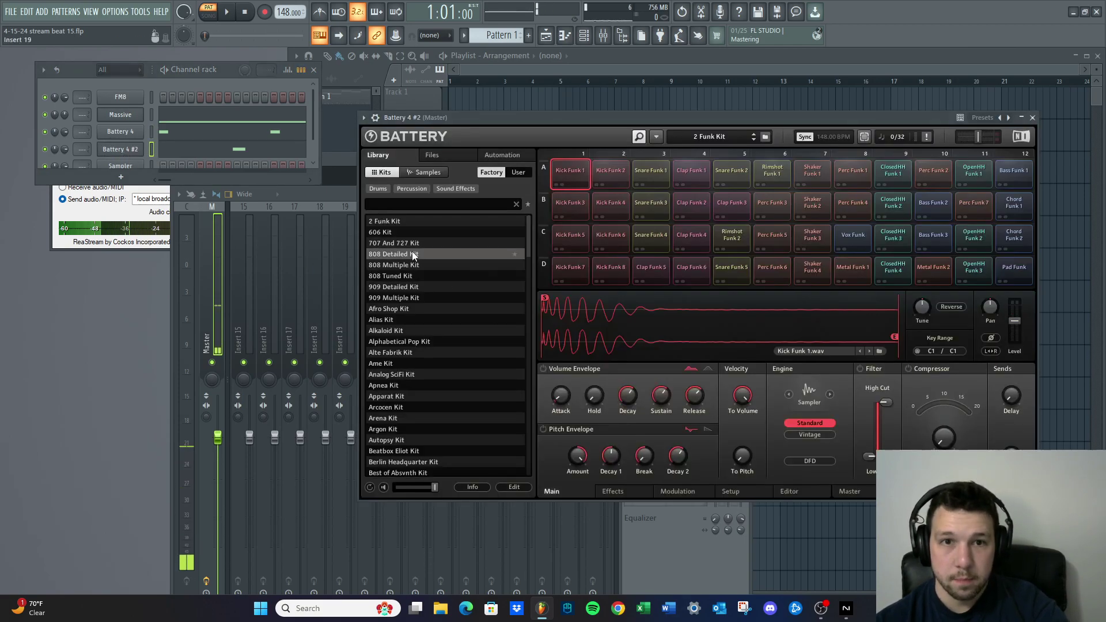
pyautogui.doubleClick(398, 309)
pyautogui.click(652, 173)
pyautogui.click(650, 234)
pyautogui.click(726, 201)
pyautogui.press('space')
pyautogui.click(662, 235)
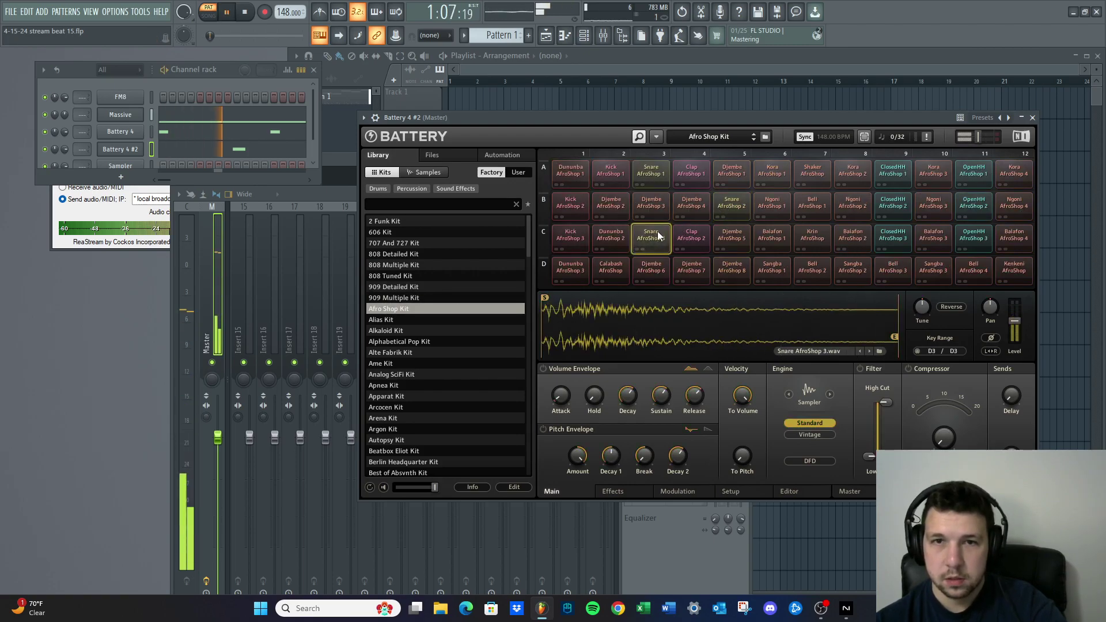
pyautogui.press('space')
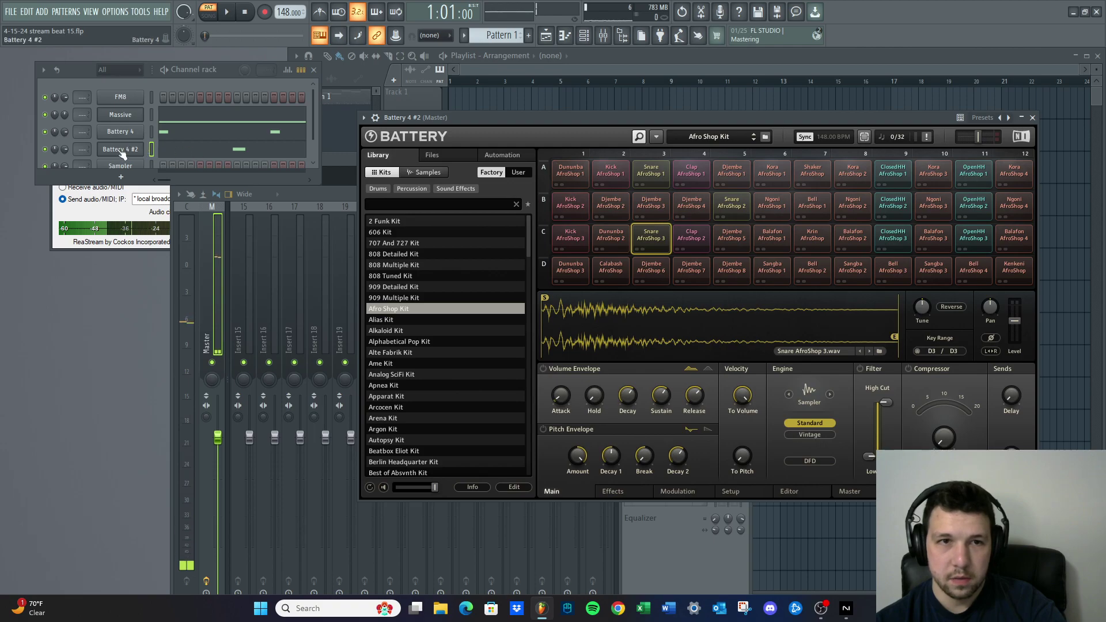
# Raise the Battery 4 #2 snare notes to D5, play the pattern, and audition Snare AfroShop 2
pyautogui.click(276, 158)
pyautogui.press('space')
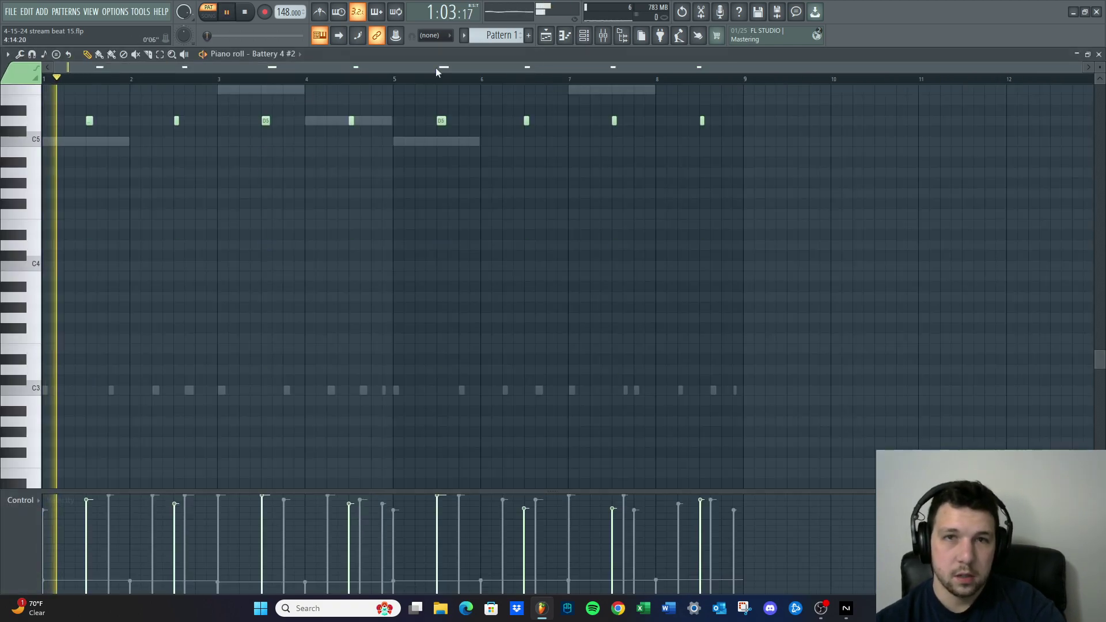
pyautogui.click(1099, 54)
pyautogui.press('space')
pyautogui.click(732, 204)
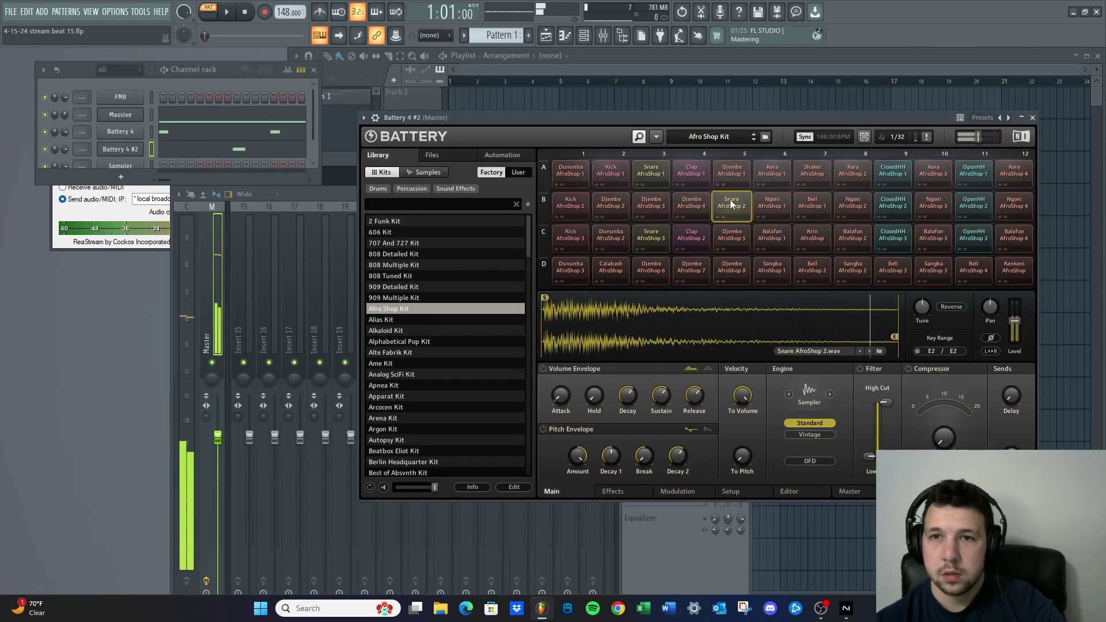
# Load the Alias Kit in Battery 4 #2 and audition its snares, including Snare Alias 5
pyautogui.doubleClick(382, 319)
pyautogui.click(651, 216)
pyautogui.click(651, 230)
pyautogui.scroll(-1, 407, 313)
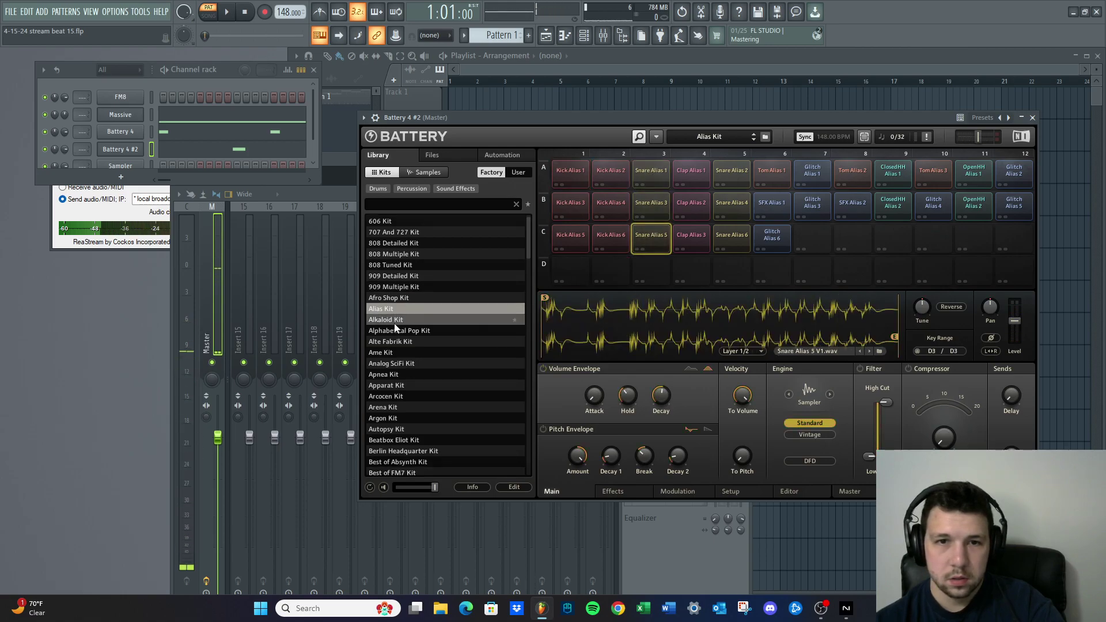
# Load the Ame Kit in Battery 4 #2 and audition Snare Ame 1 and Snare Ame 3
pyautogui.doubleClick(387, 352)
pyautogui.click(658, 165)
pyautogui.click(647, 188)
pyautogui.click(652, 165)
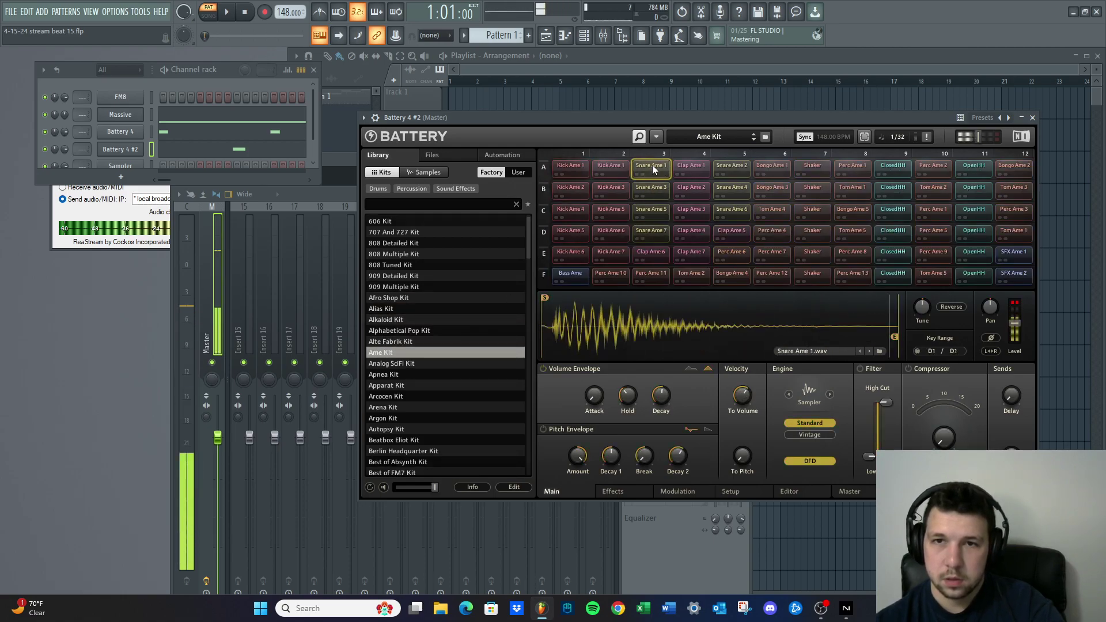
pyautogui.click(652, 165)
pyautogui.click(652, 164)
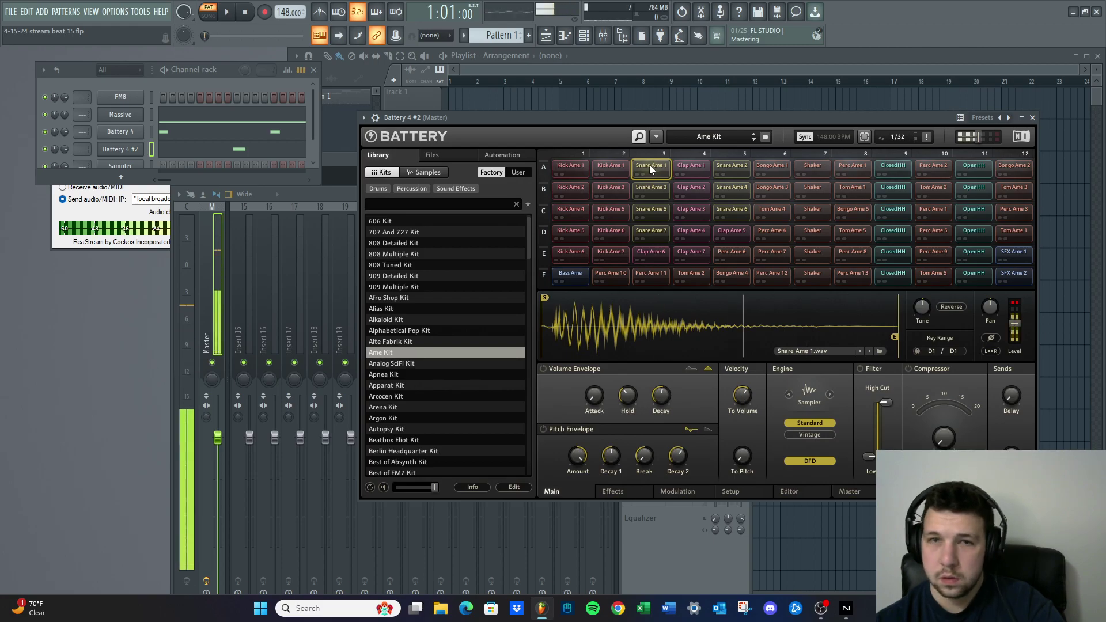
# Lower the Battery 4 #2 snare notes to D3 and play the pattern with the Ame Kit snare
pyautogui.press('F7')
pyautogui.press('space')
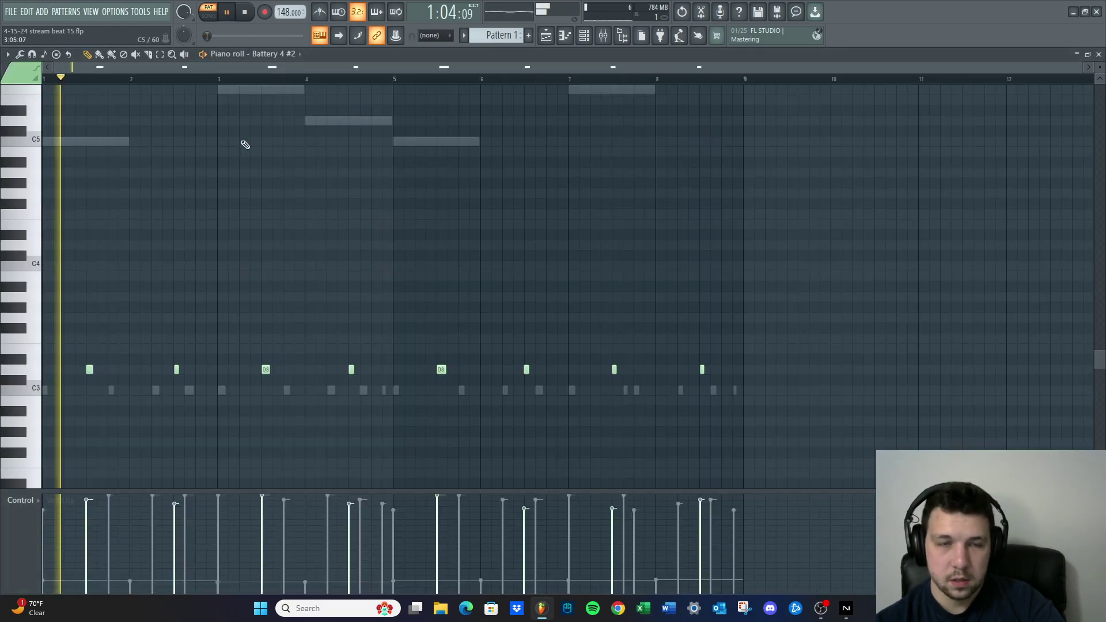
pyautogui.click(1099, 54)
pyautogui.press('space')
# Audition Snare Ame 3, Snare Ame 5 and Snare Ame 7 in the Ame Kit
pyautogui.click(658, 189)
pyautogui.click(649, 209)
pyautogui.click(647, 229)
pyautogui.click(636, 234)
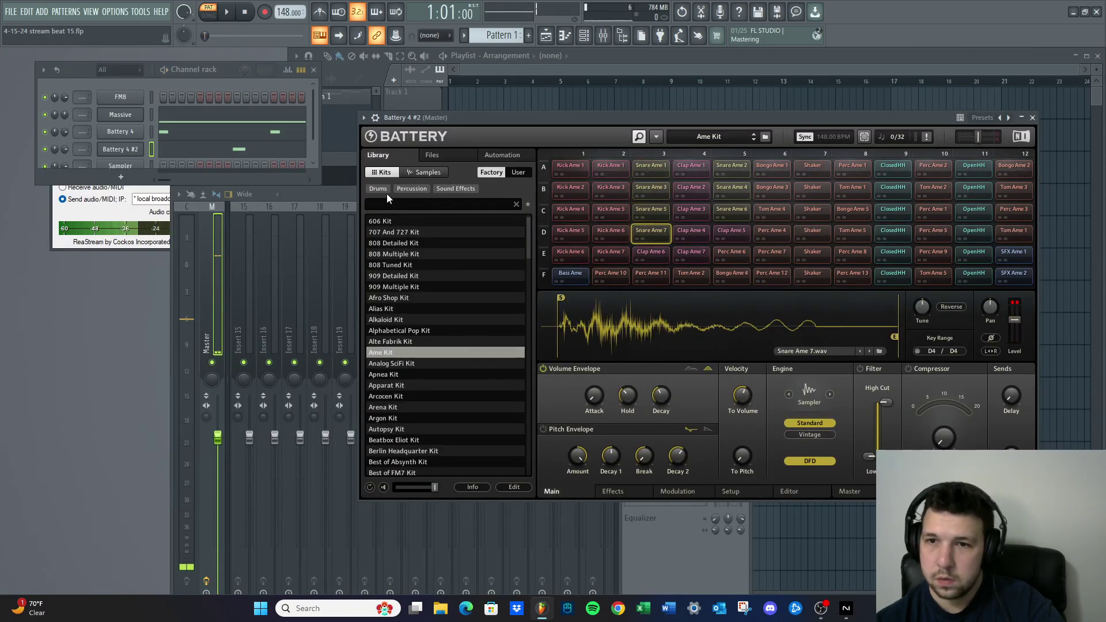
# Raise the Battery 4 #2 snare notes two octaves to E3 with the pattern playing
pyautogui.click(202, 154)
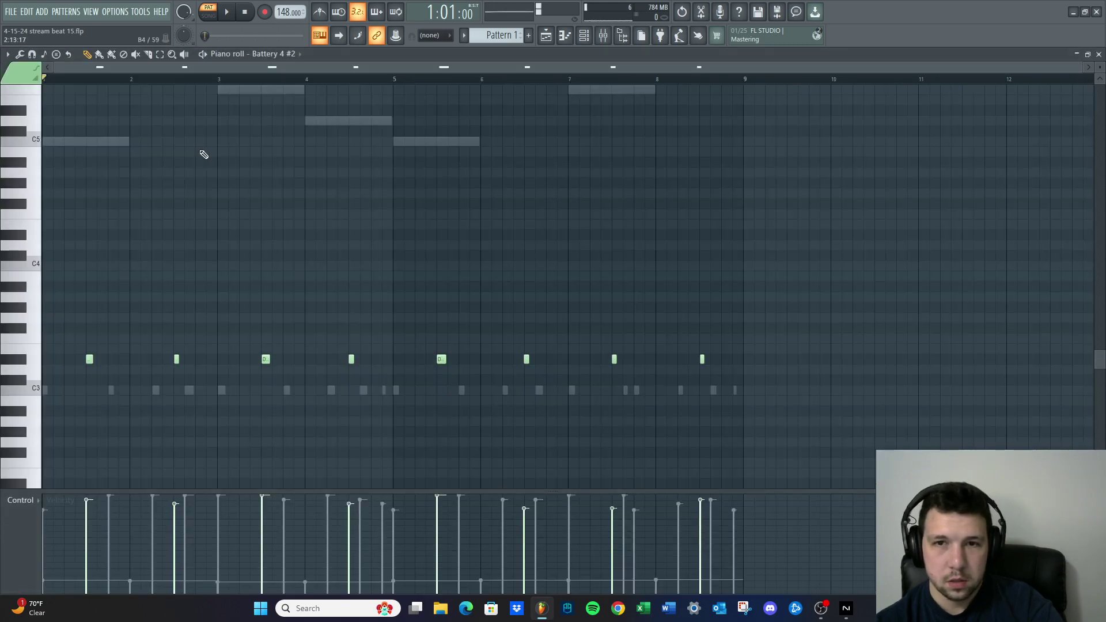
pyautogui.press('space')
pyautogui.scroll(-3, 204, 154)
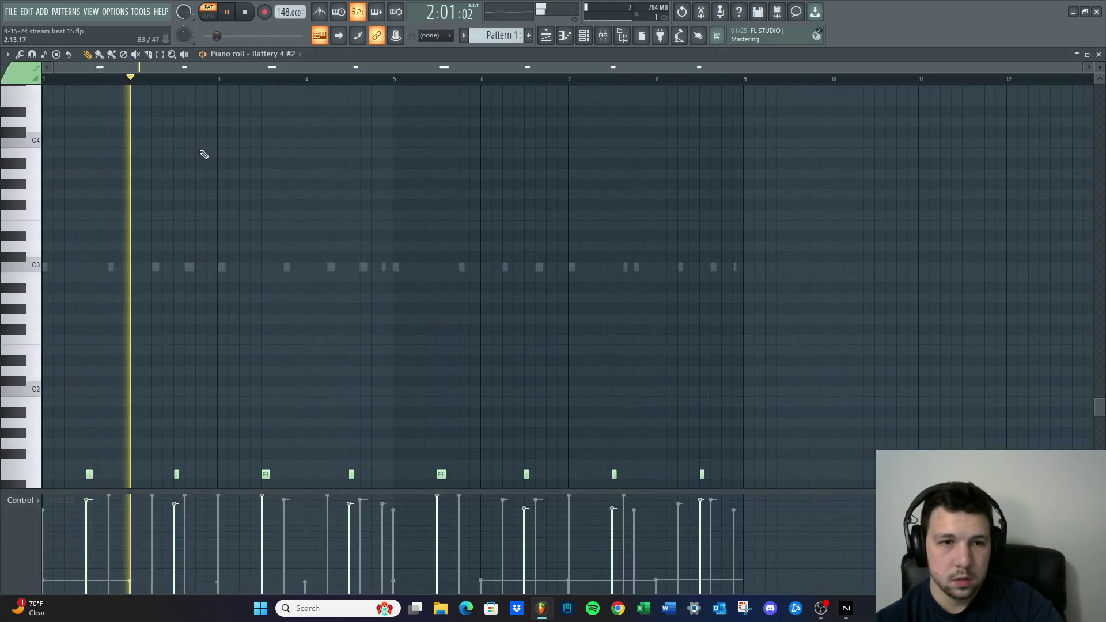
pyautogui.hotkey('ctrl', 'Up')
pyautogui.hotkey('ctrl', 'Up')
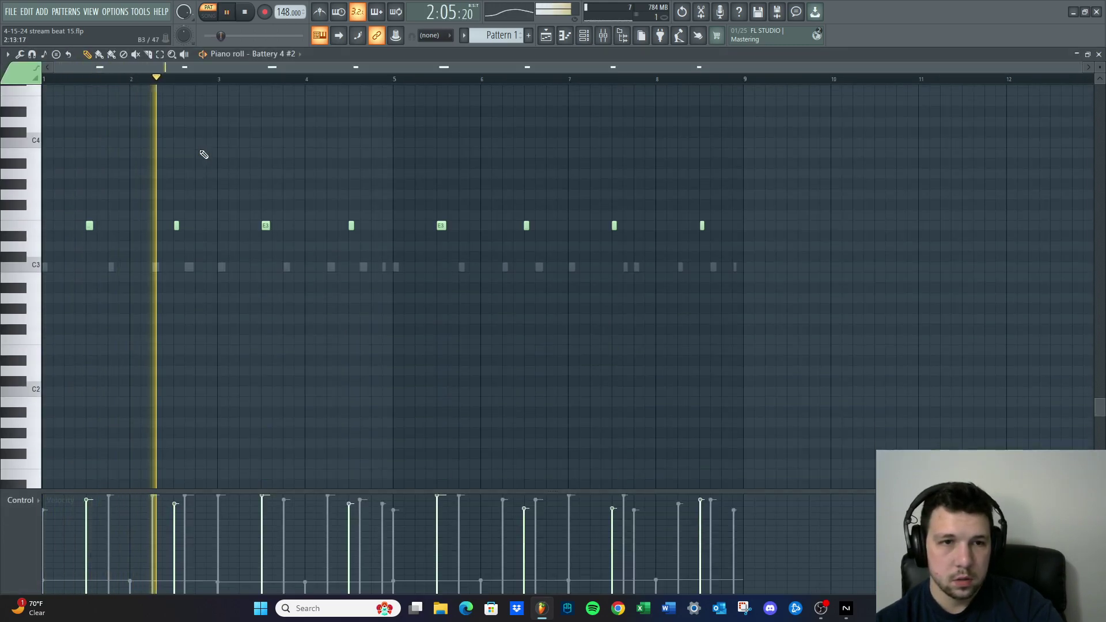
# Return to the Battery 4 #2 kit and audition Snare Ame 4 and Snare Ame 6
pyautogui.click(1098, 54)
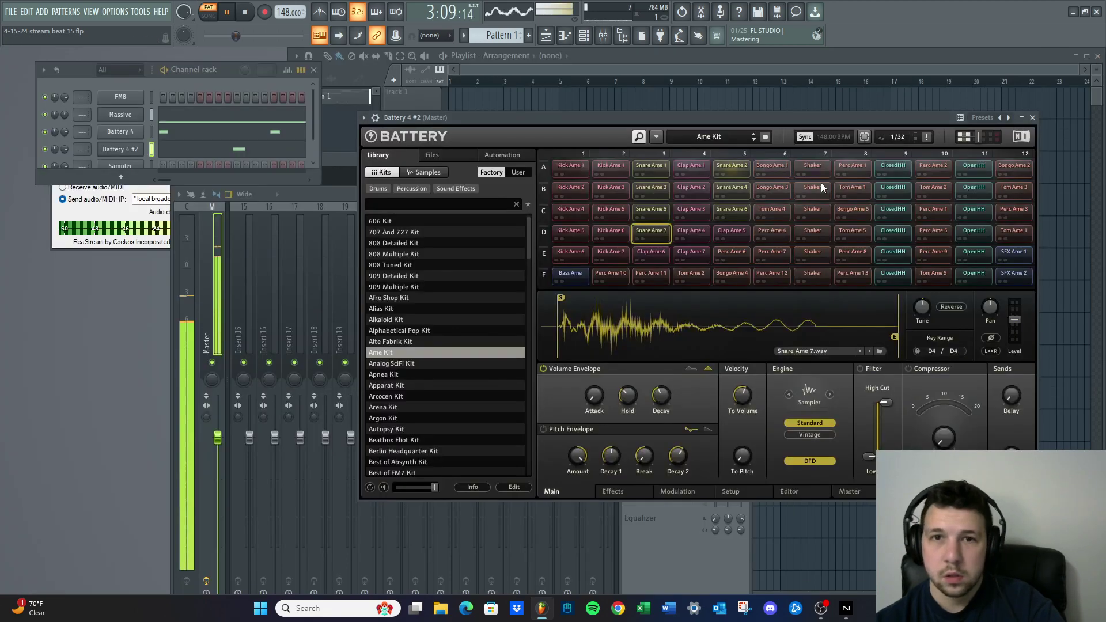
pyautogui.click(727, 188)
pyautogui.click(730, 207)
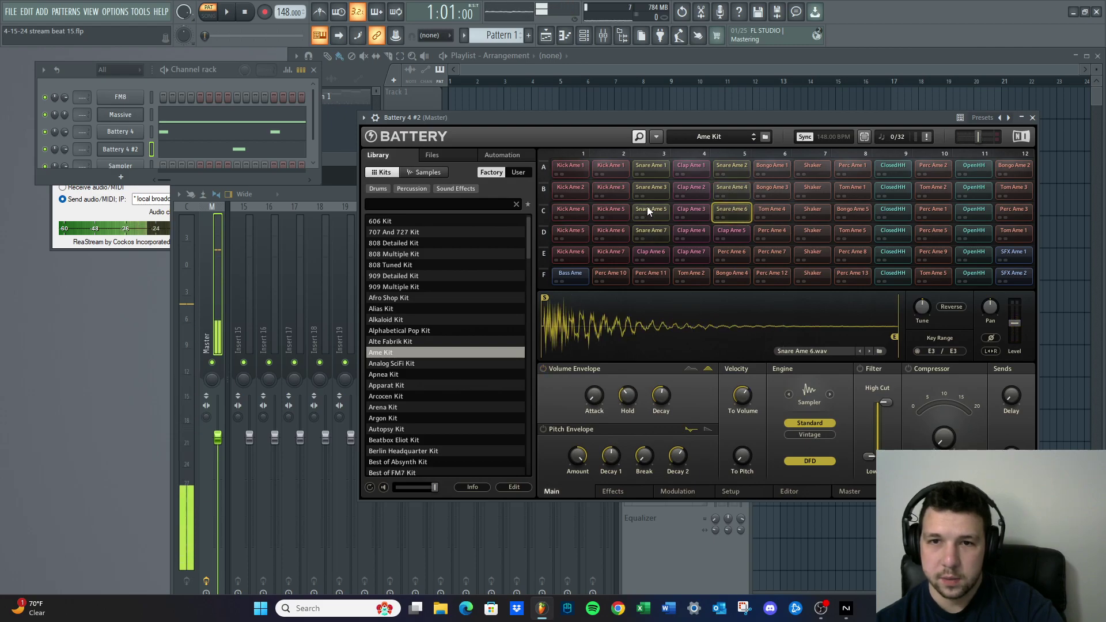
# Try the Battery 4 #2 snare notes at higher octaves, up to D6, while the pattern plays
pyautogui.click(203, 153)
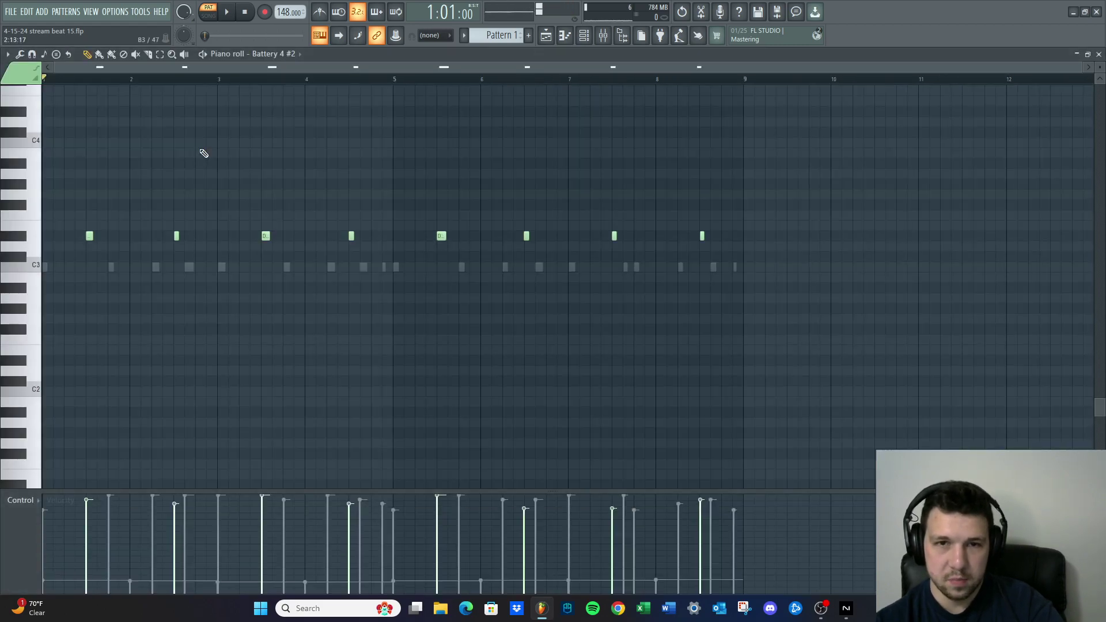
pyautogui.press('space')
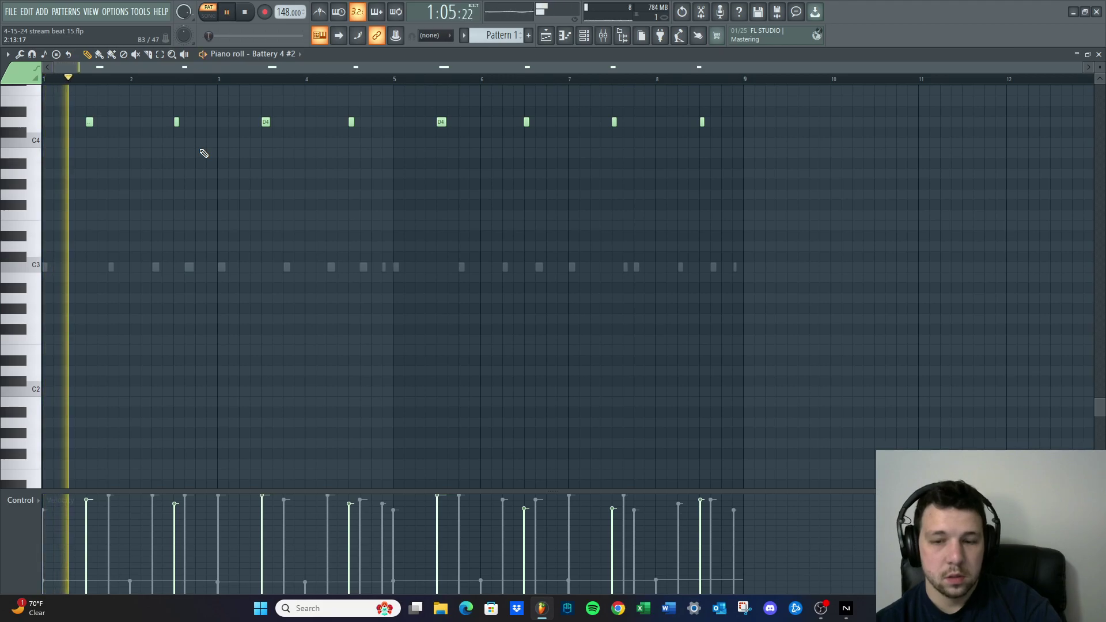
pyautogui.hotkey('ctrl', 'Up')
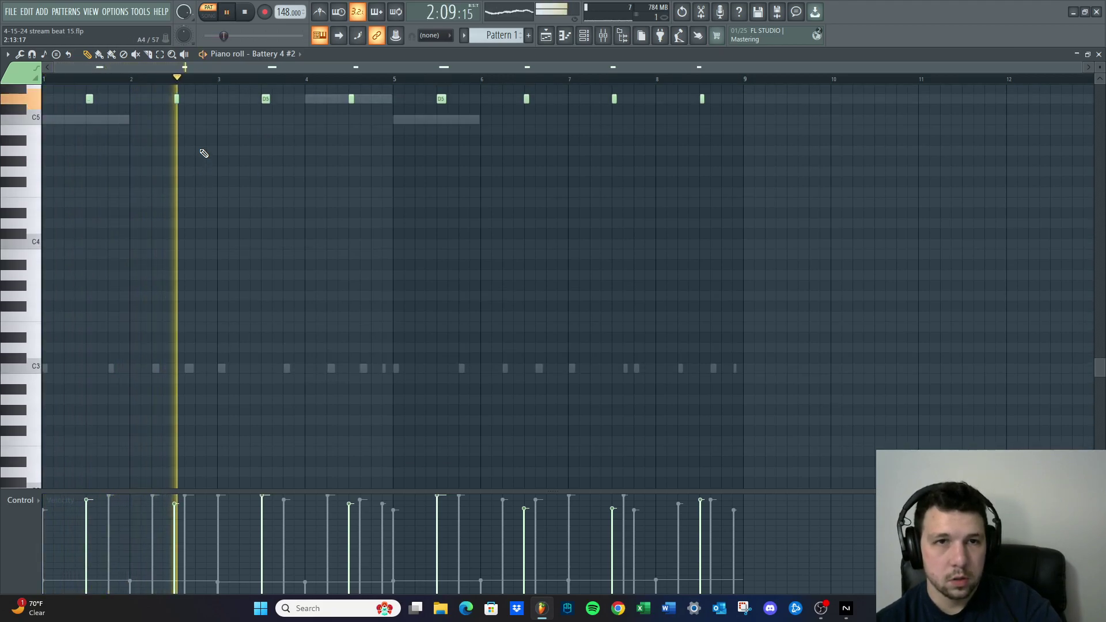
pyautogui.hotkey('ctrl', 'Up')
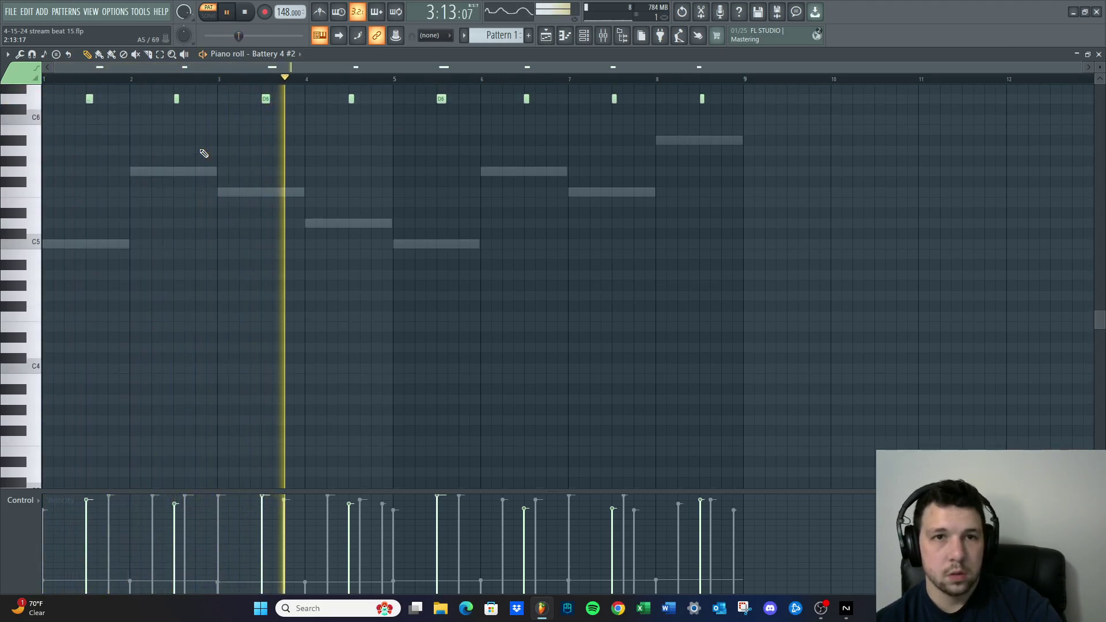
pyautogui.hotkey('ctrl', 'Up')
pyautogui.click(1099, 55)
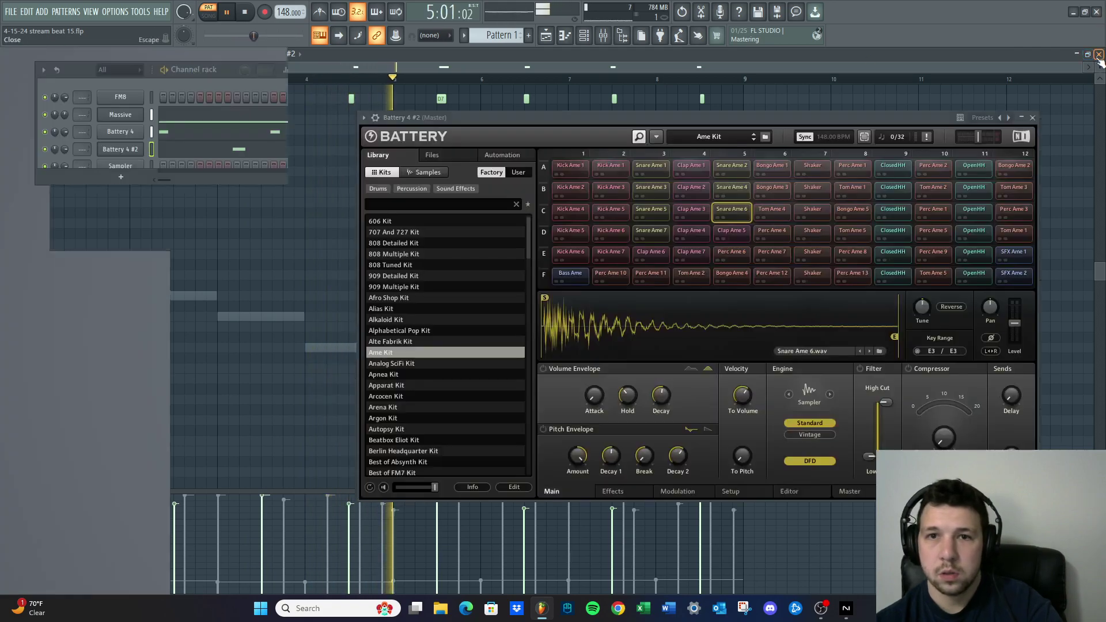
# Lower the Battery 4 #2 snare notes by three octaves and shift them to E3, listening to the pattern
pyautogui.click(253, 151)
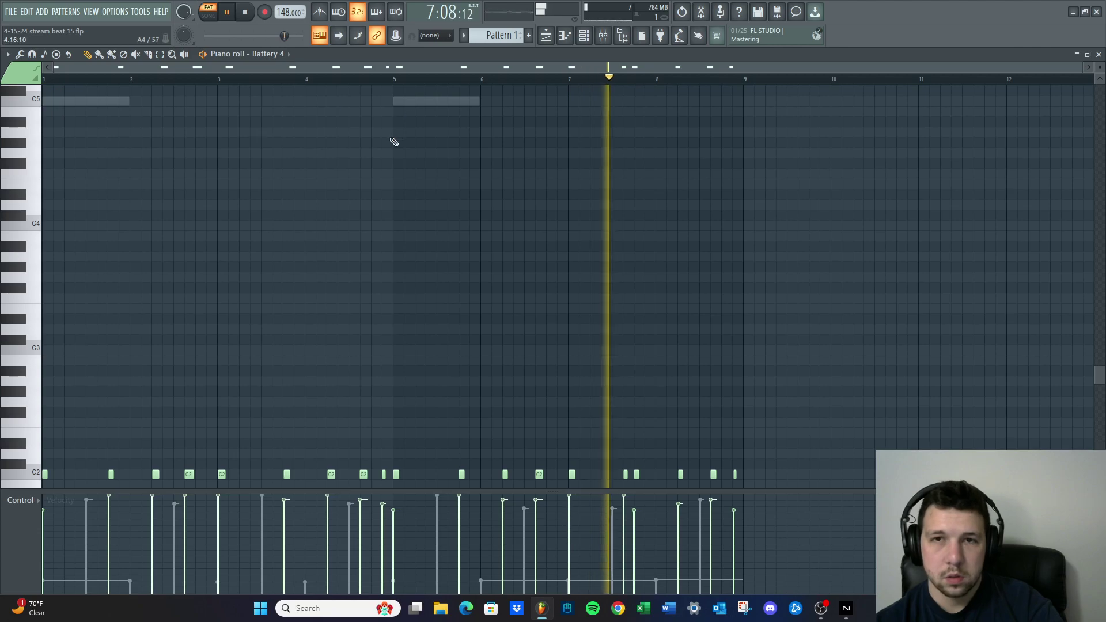
pyautogui.press('F7')
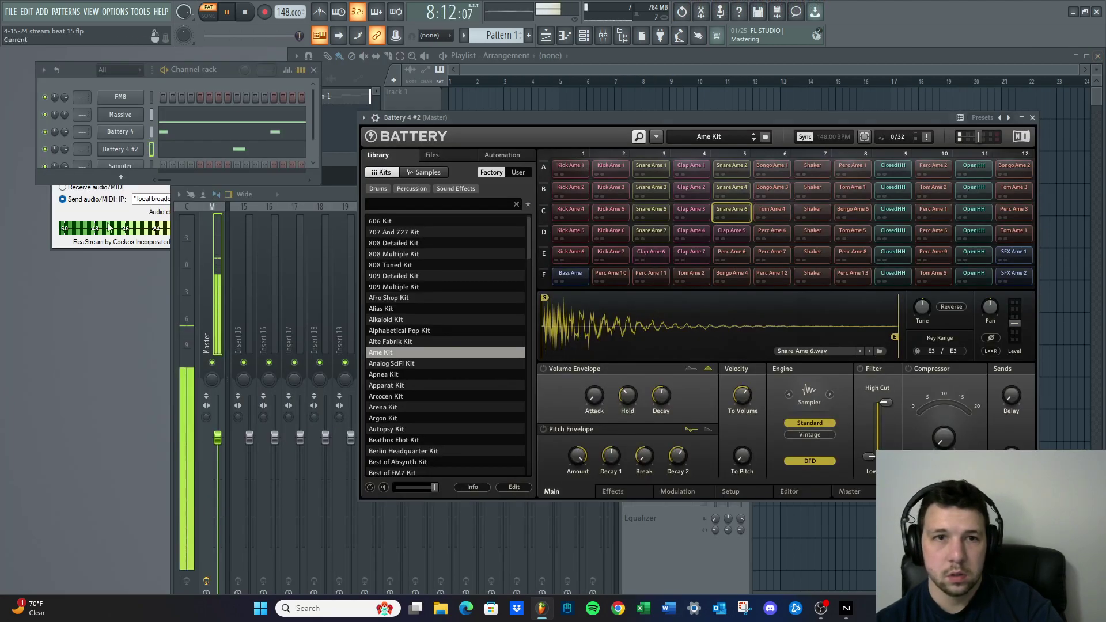
pyautogui.press('F7')
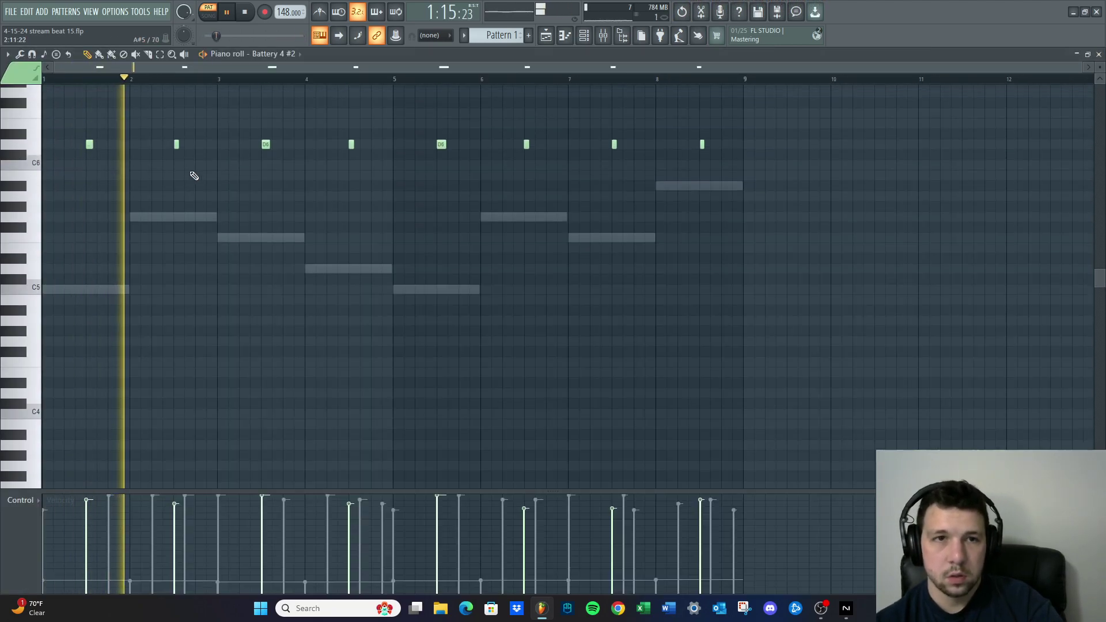
pyautogui.scroll(-2, 242, 207)
pyautogui.hotkey('ctrl', 'Down')
pyautogui.hotkey('ctrl', 'Down')
pyautogui.hotkey('ctrl', 'Down')
pyautogui.hotkey('shift', 'Up')
pyautogui.hotkey('shift', 'Up')
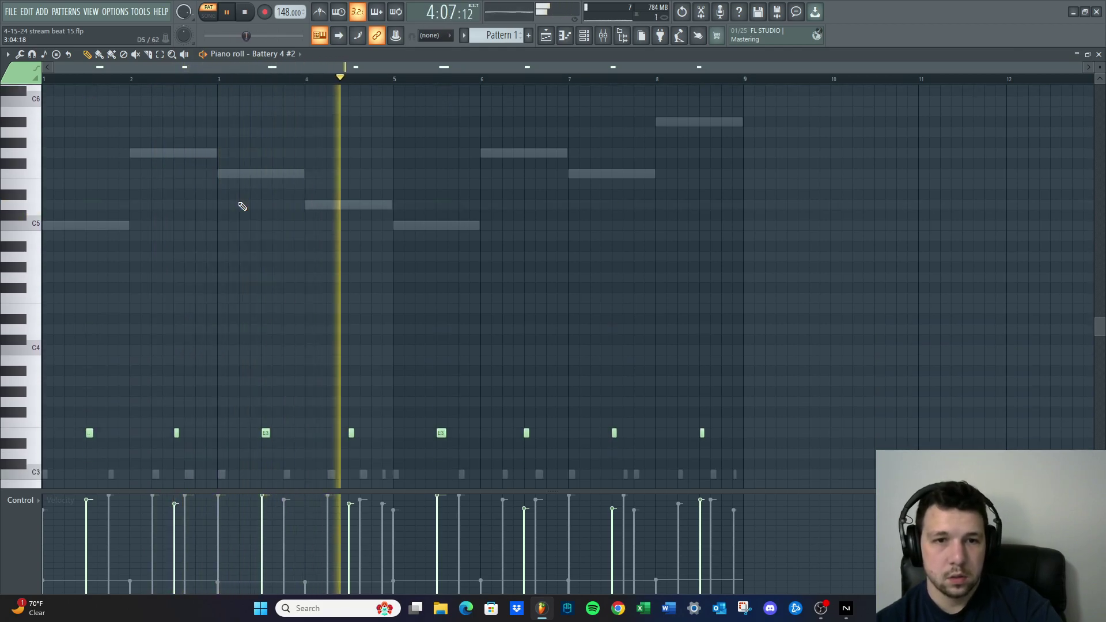
pyautogui.press('F7')
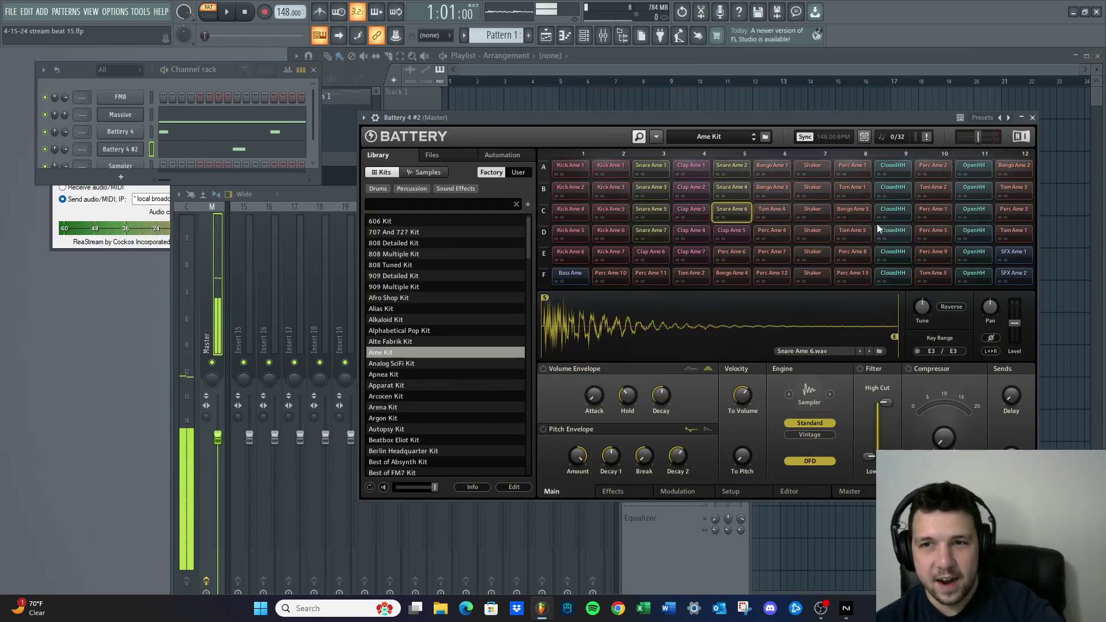
# Play the pattern and audition the six closed hi-hats of the Ame Kit, from row A down to row F
pyautogui.press('space')
pyautogui.click(896, 166)
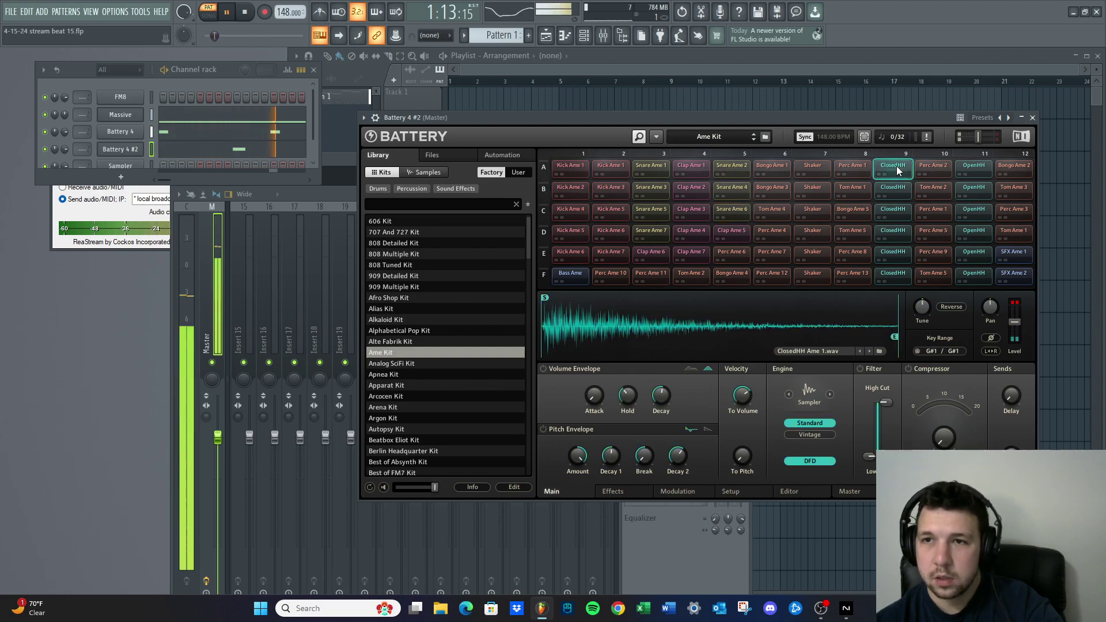
pyautogui.click(894, 188)
pyautogui.click(894, 208)
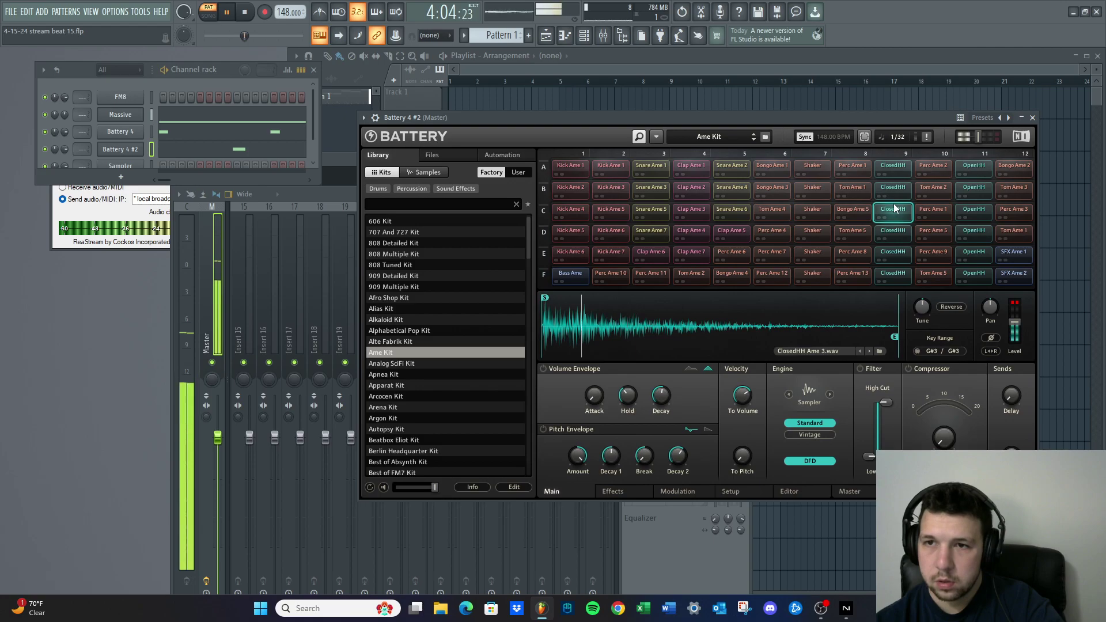
pyautogui.click(894, 230)
pyautogui.click(893, 254)
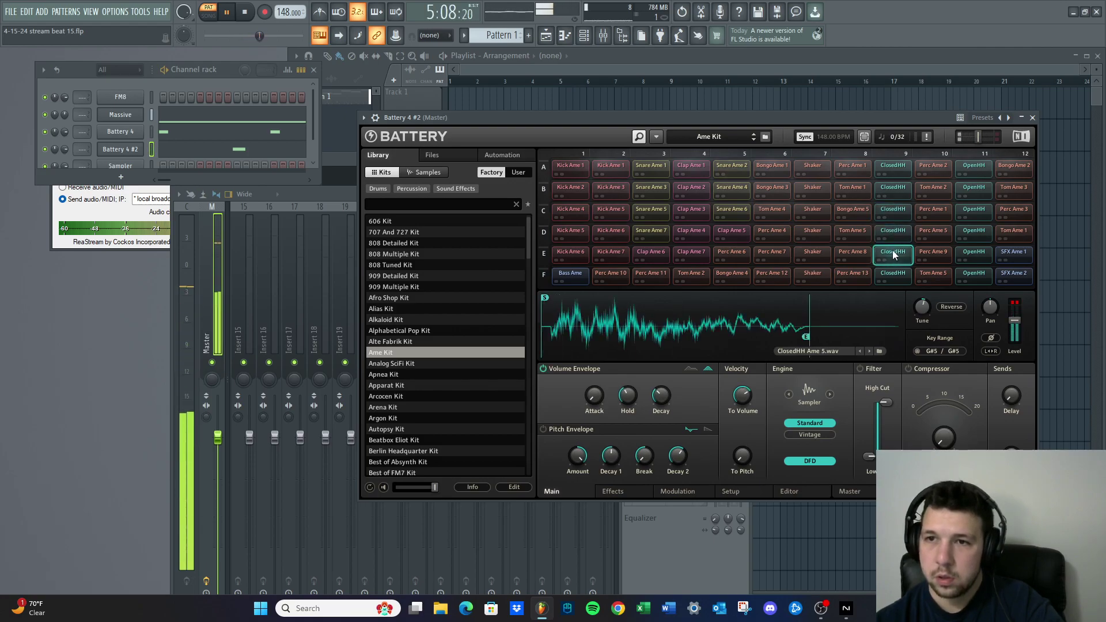
pyautogui.click(894, 275)
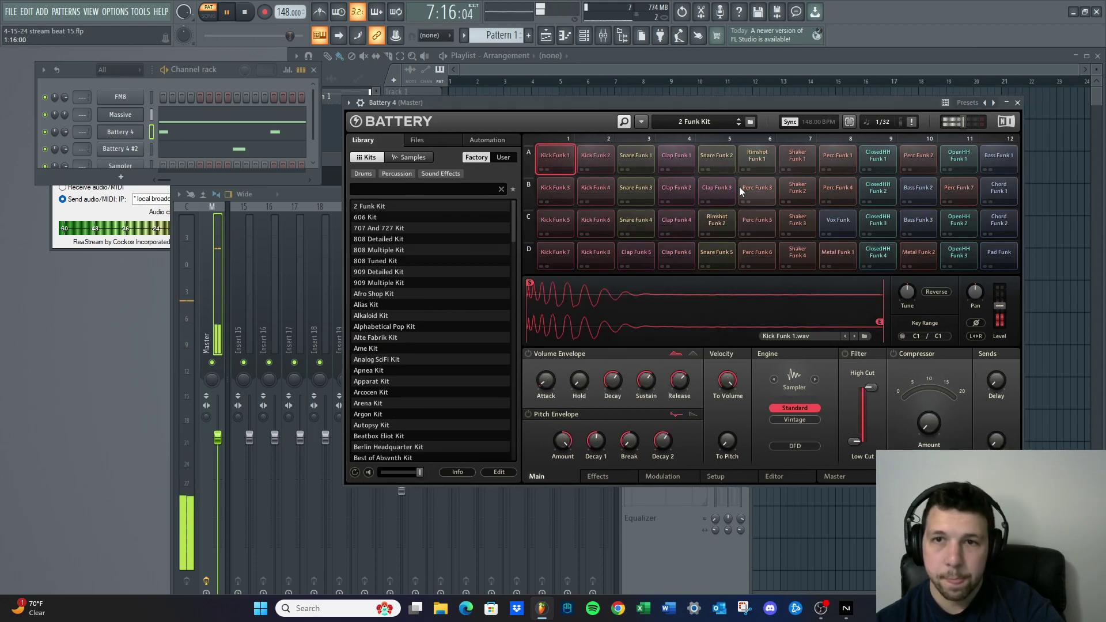
# Audition the four closed hi-hats and the OpenHH Funk 1, 2 and 3 sounds of the 2 Funk Kit in Battery 4
pyautogui.click(885, 157)
pyautogui.click(877, 191)
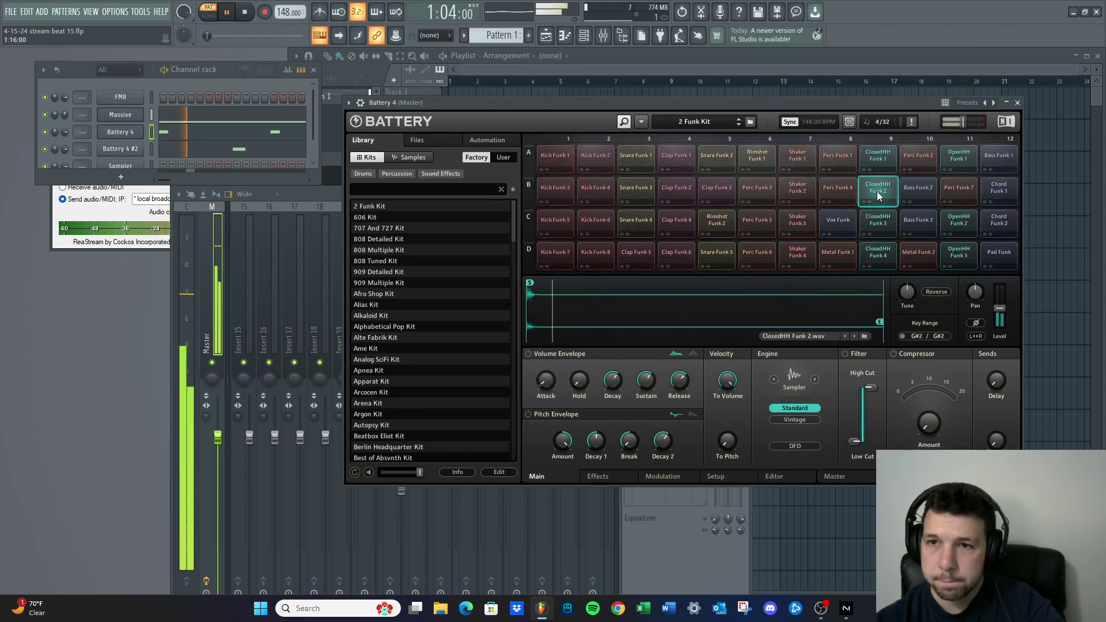
pyautogui.click(879, 218)
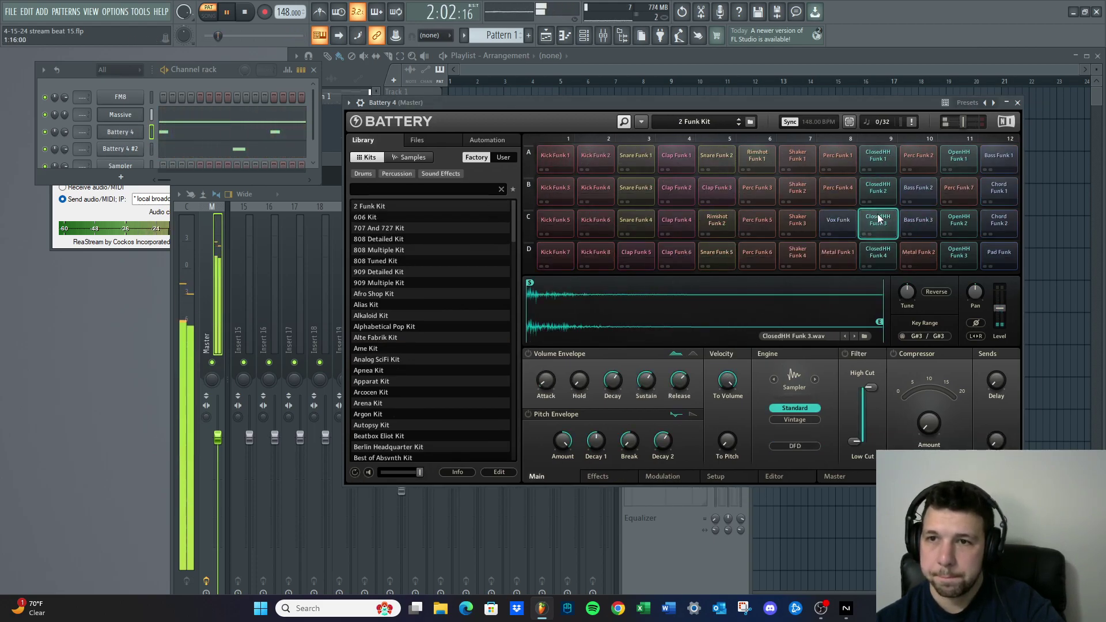
pyautogui.click(880, 251)
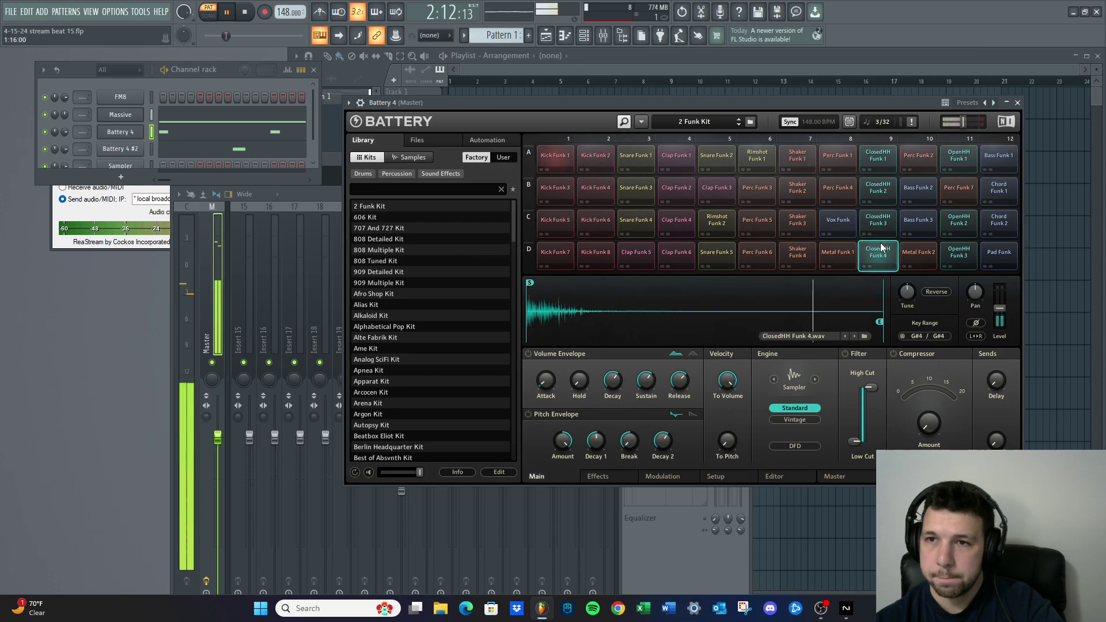
pyautogui.click(957, 158)
pyautogui.click(952, 222)
pyautogui.click(954, 252)
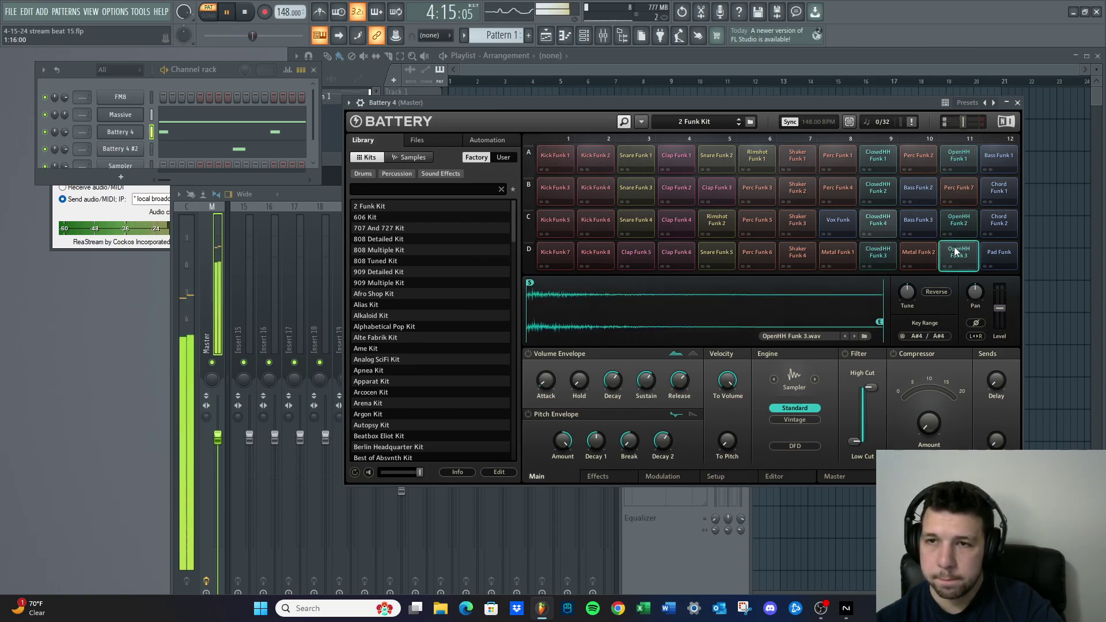
pyautogui.click(879, 221)
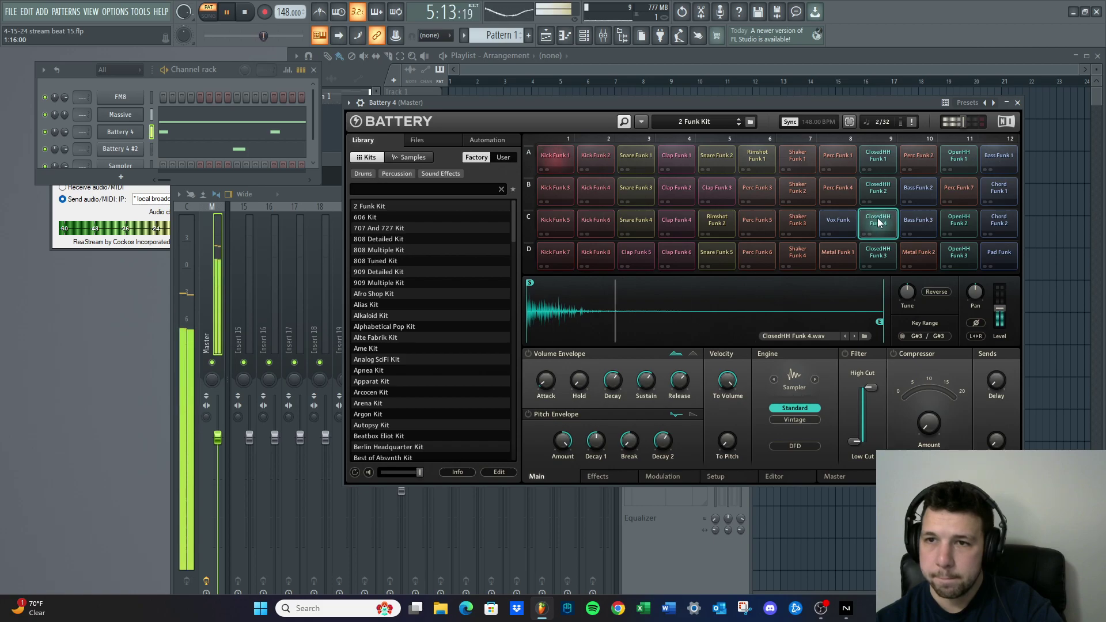
pyautogui.click(877, 253)
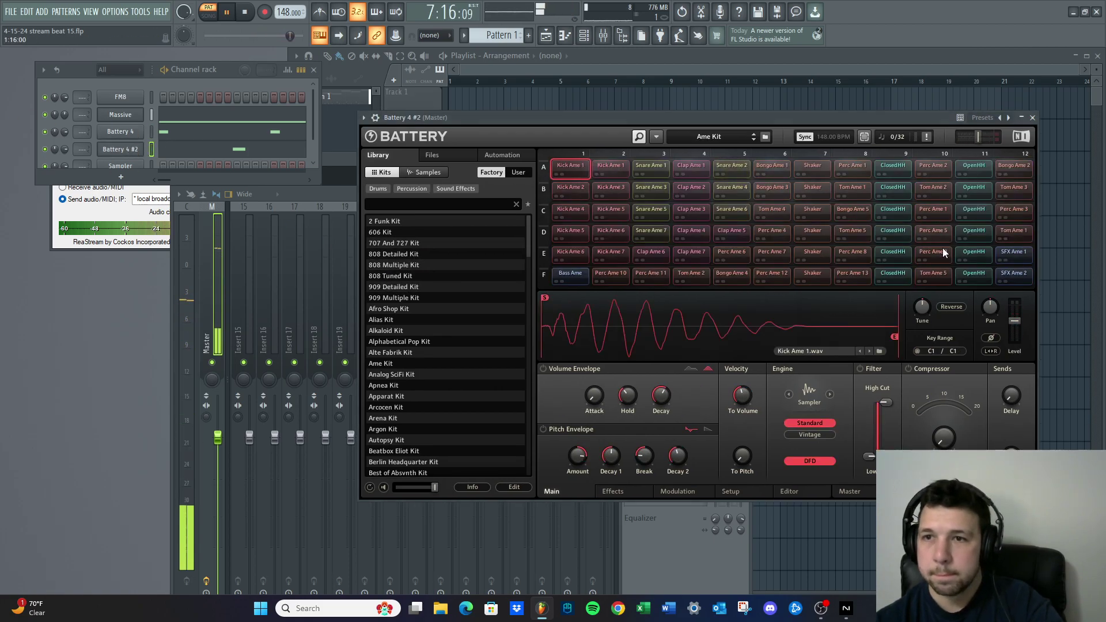
# Audition the Ame Kit's row F open hi-hat and its closed hi-hats from row F up to row A in Battery 4 #2
pyautogui.click(976, 275)
pyautogui.click(892, 274)
pyautogui.click(891, 252)
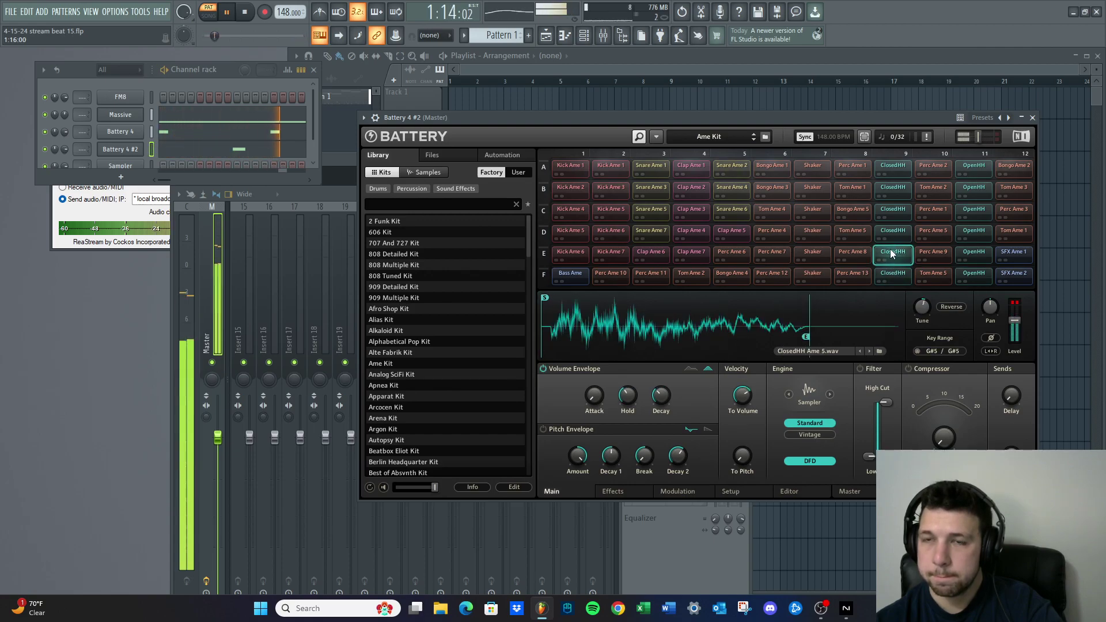
pyautogui.click(892, 232)
pyautogui.click(892, 210)
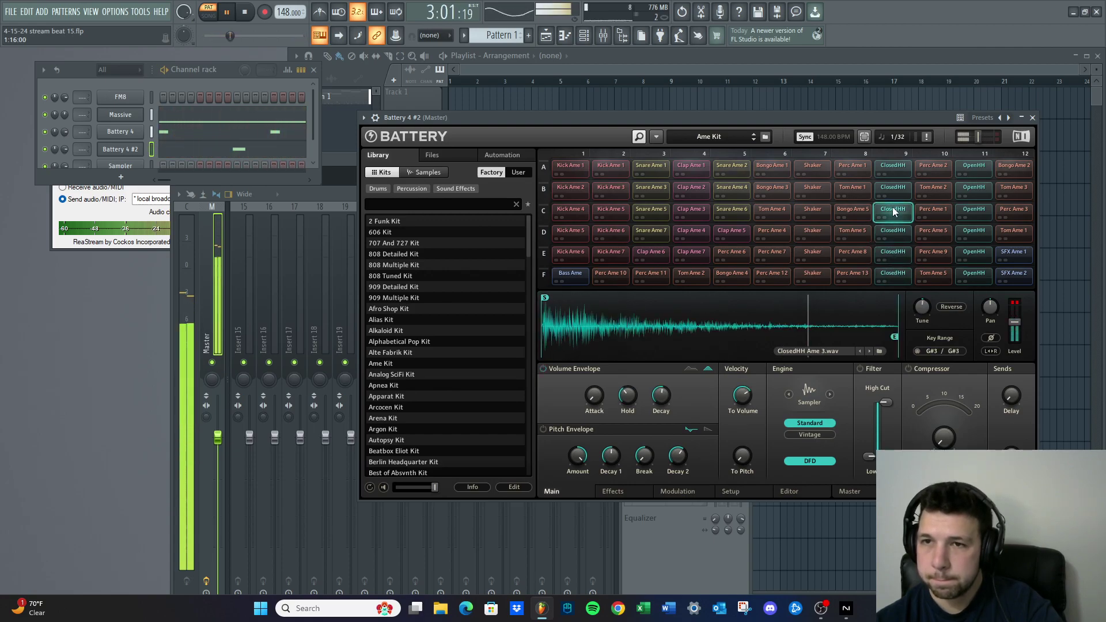
pyautogui.click(893, 185)
pyautogui.click(893, 167)
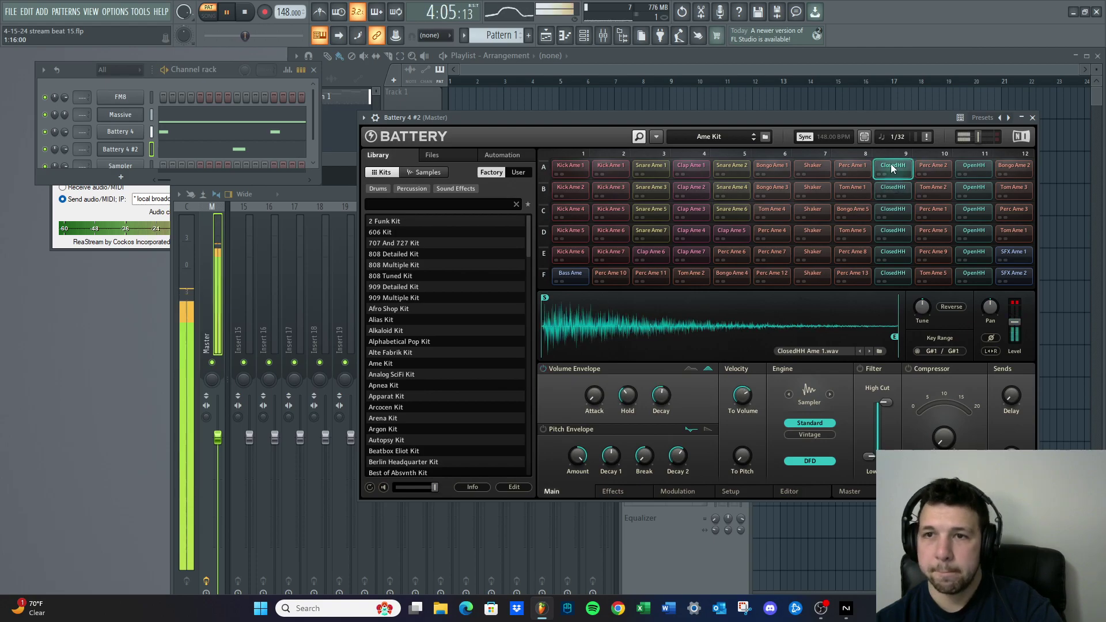
# Compare ClosedHH Funk 1 to 4 again in Battery 4's 2 Funk Kit and stop playback
pyautogui.click(121, 133)
pyautogui.click(878, 159)
pyautogui.click(886, 192)
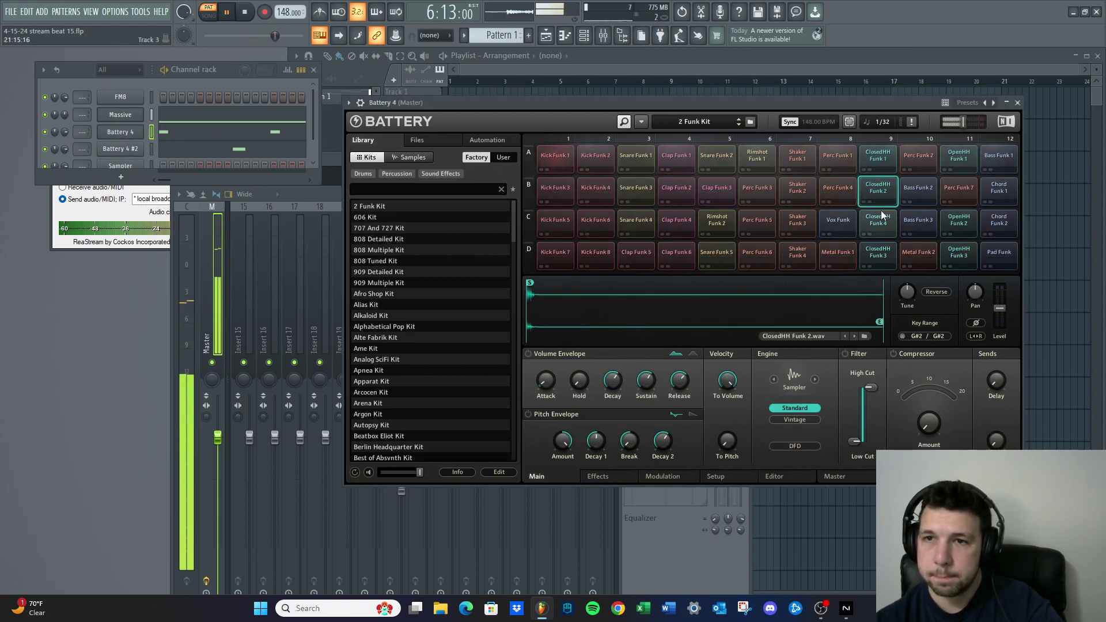
pyautogui.click(880, 217)
pyautogui.click(878, 254)
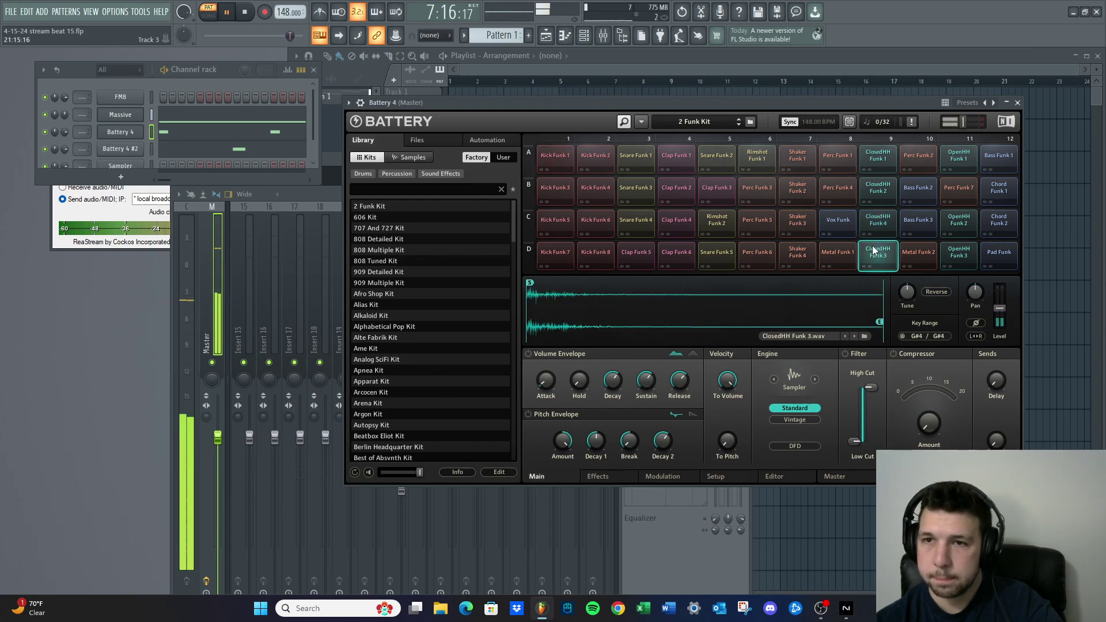
pyautogui.click(880, 154)
pyautogui.press('space')
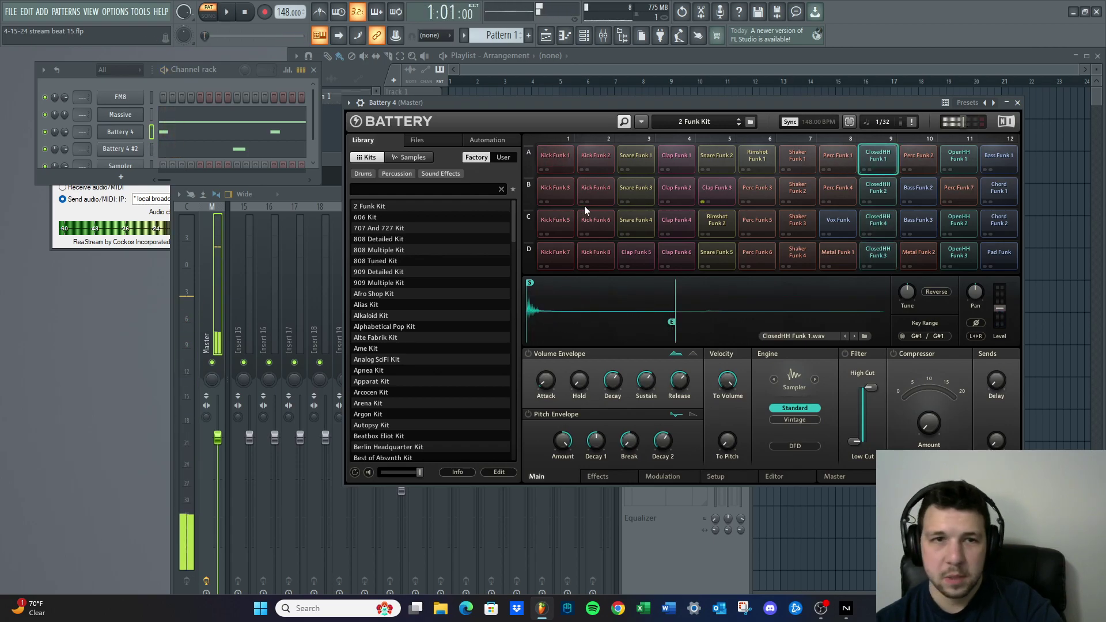
# Clone the Battery 4 #2 channel and load the Bouncin Kit in the clone
pyautogui.rightClick(133, 142)
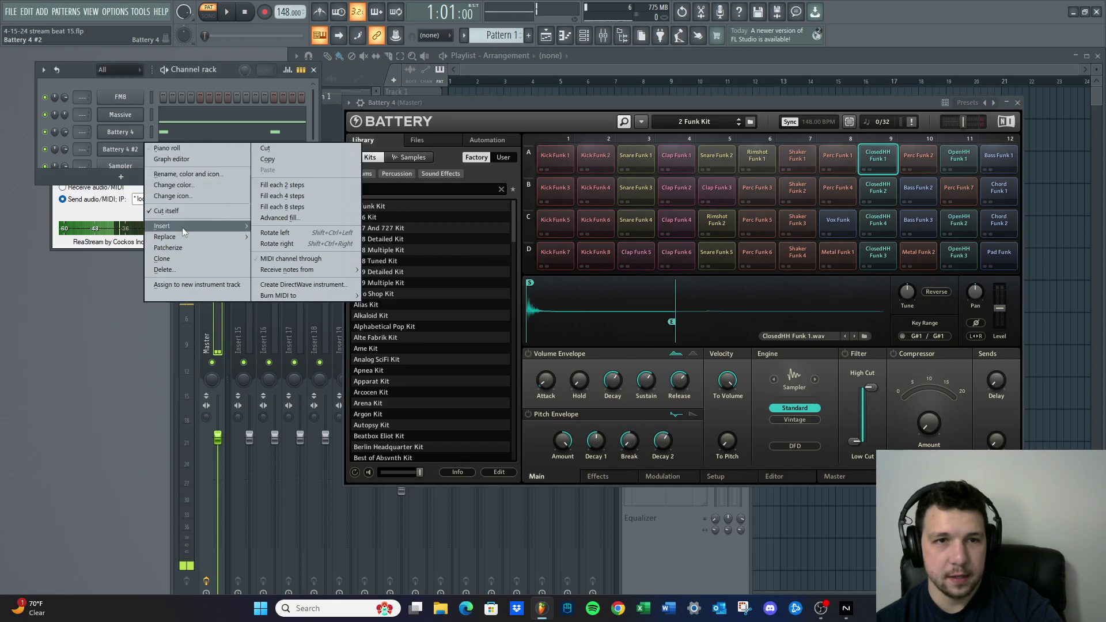
pyautogui.click(177, 258)
pyautogui.scroll(-4, 428, 318)
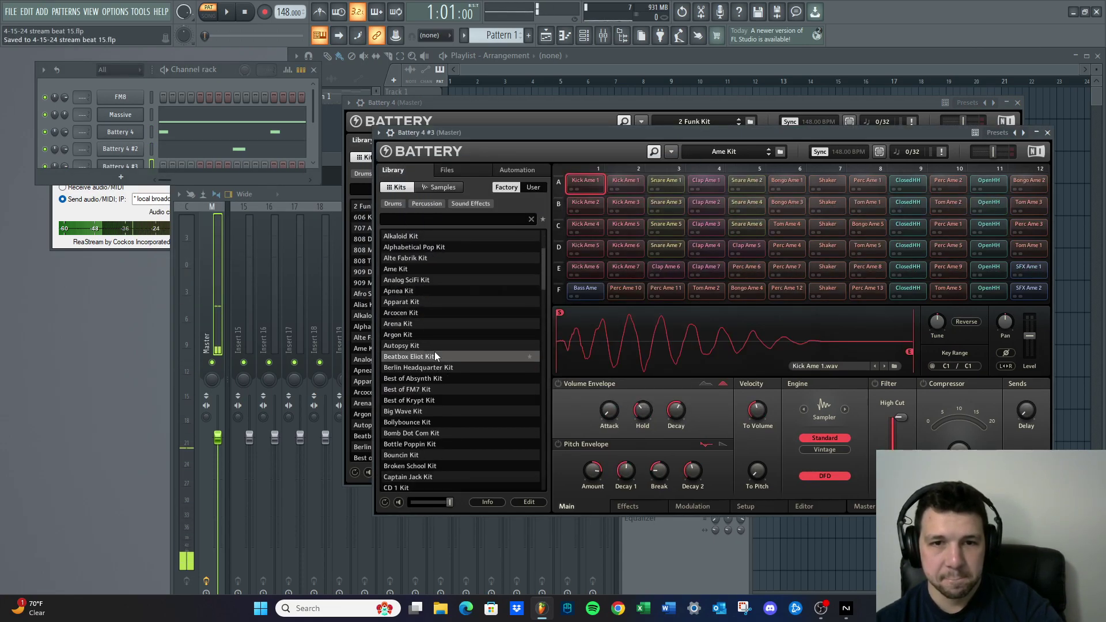
pyautogui.doubleClick(405, 455)
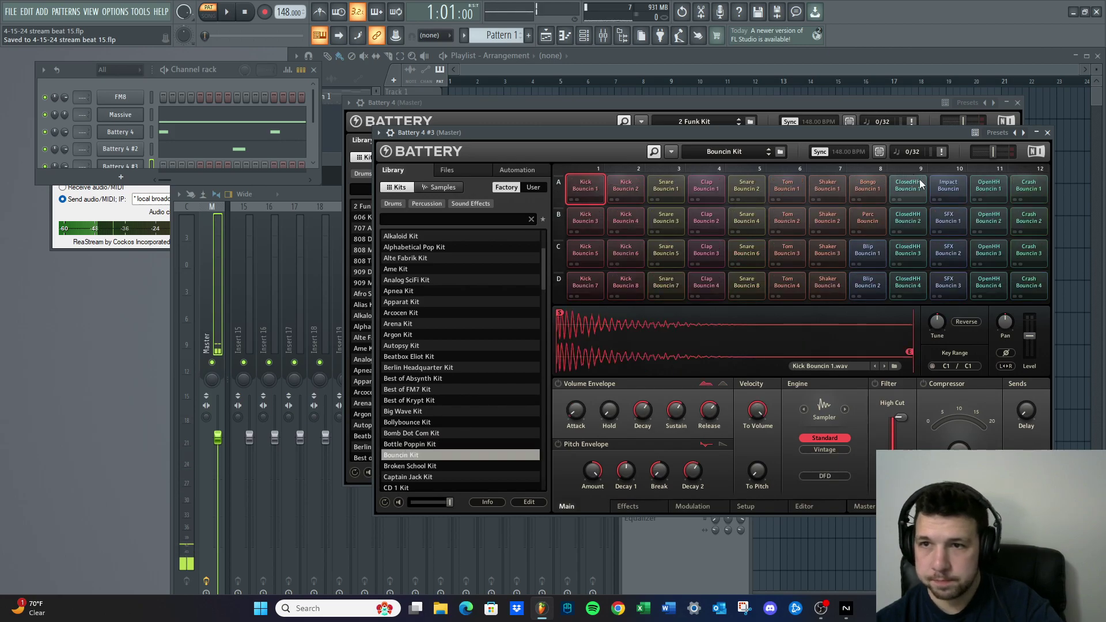
# Audition ClosedHH Bouncin 1 to 4 of the Bouncin Kit in Battery 4 #3 against the playing pattern
pyautogui.click(916, 185)
pyautogui.press('space')
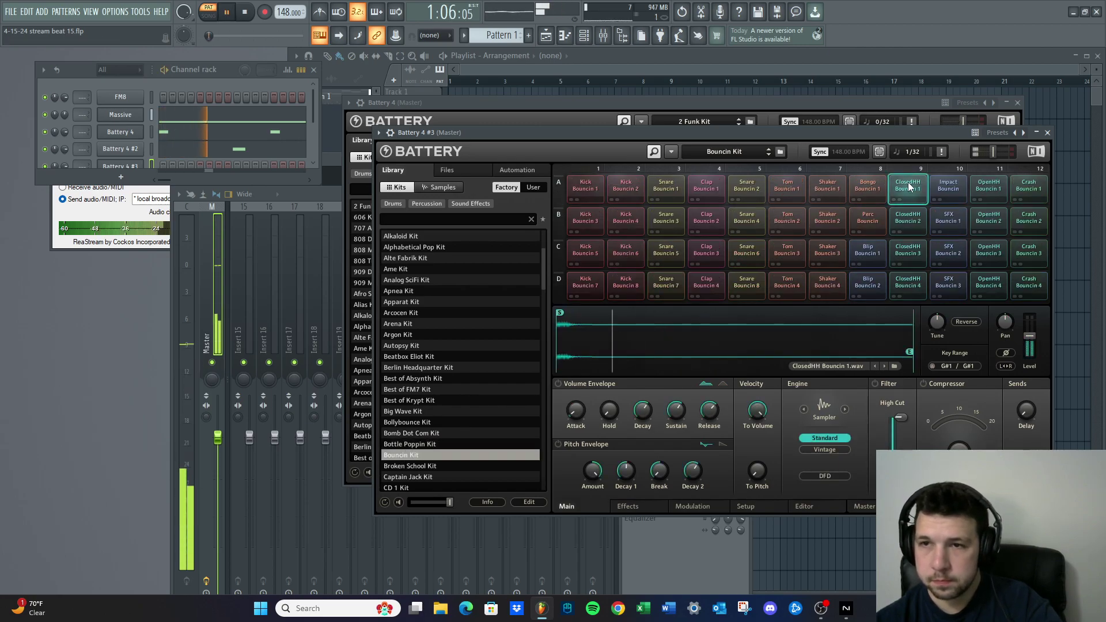
pyautogui.click(916, 218)
pyautogui.click(916, 218)
pyautogui.click(915, 218)
pyautogui.click(911, 191)
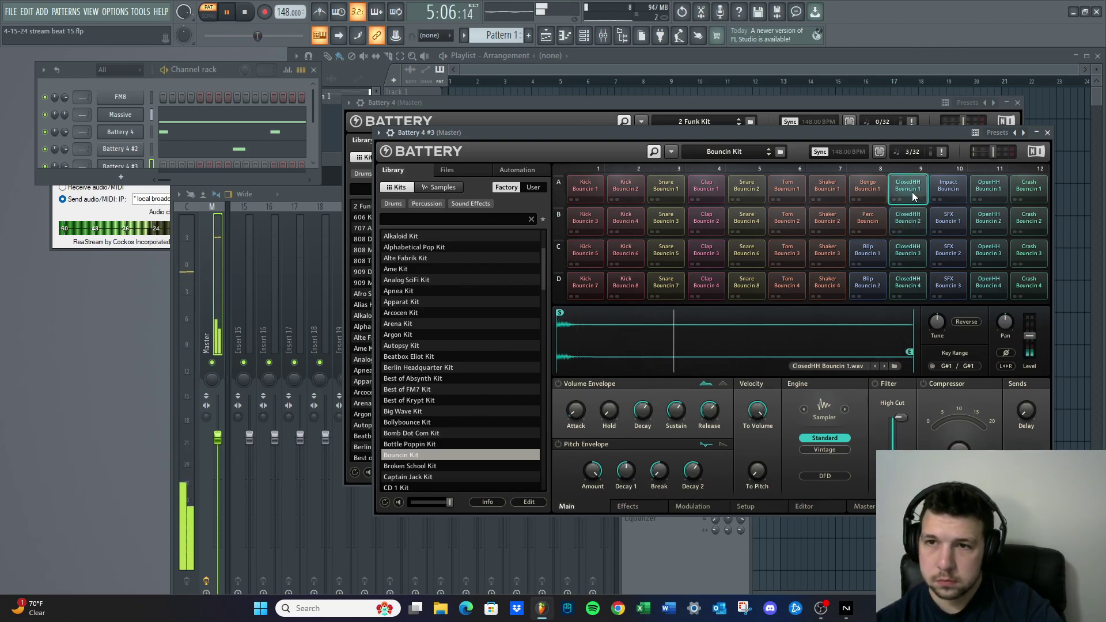
pyautogui.press('space')
pyautogui.click(897, 245)
pyautogui.press('space')
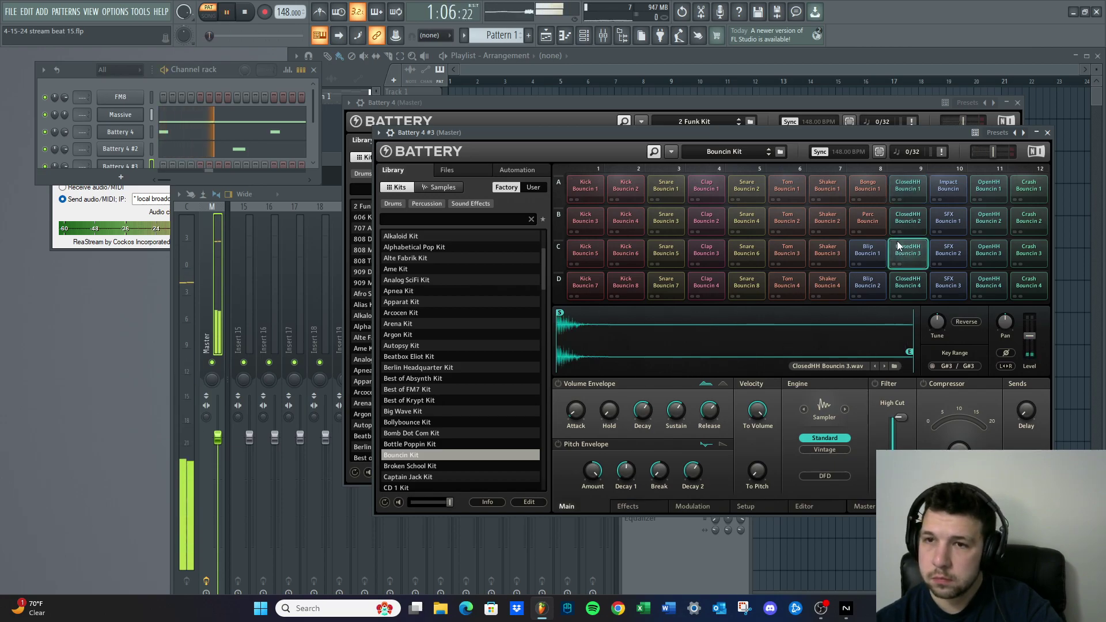
pyautogui.click(903, 282)
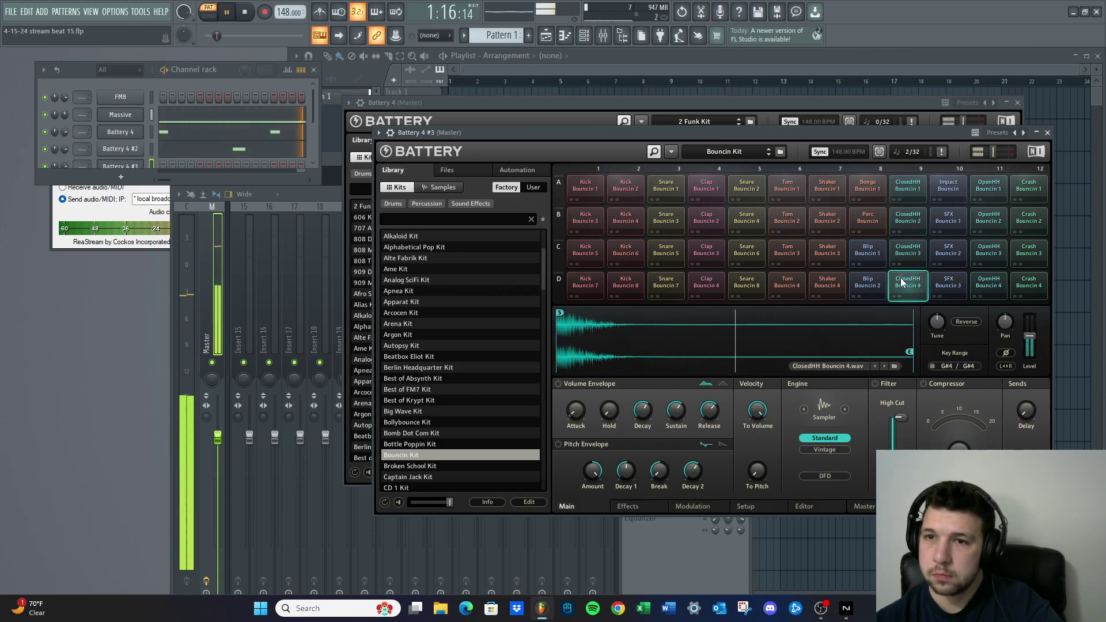
# Audition the OpenHH Bouncin sounds of the Bouncin Kit over the playing pattern
pyautogui.click(984, 215)
pyautogui.click(993, 191)
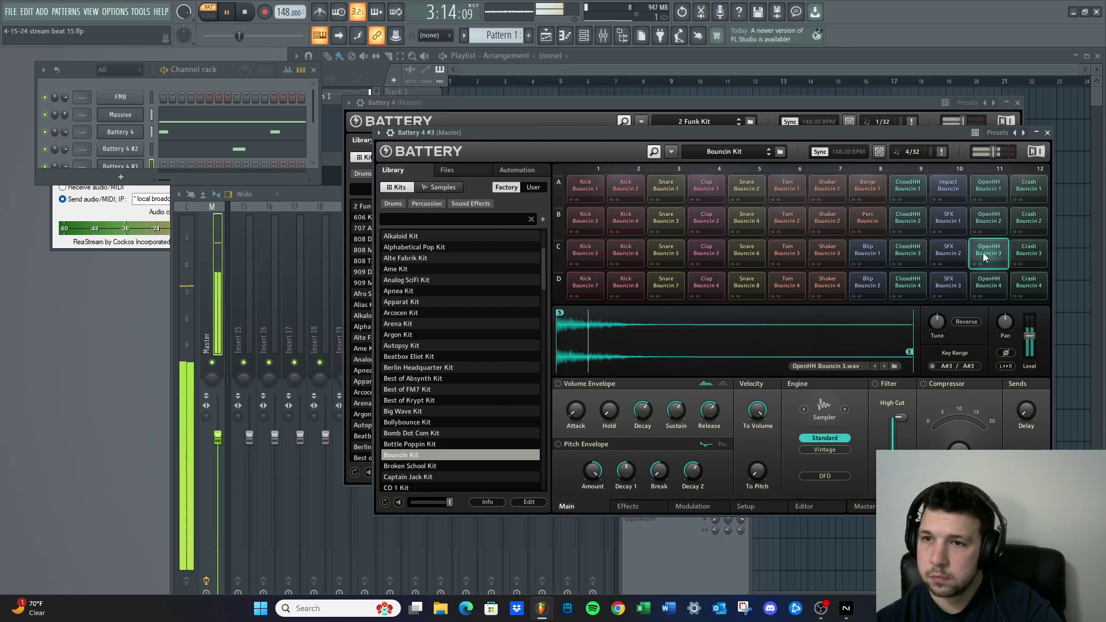
pyautogui.click(985, 281)
# Compare ClosedHH Bouncin 2 with ClosedHH Bouncin 1 again, with the pattern playing and stopped
pyautogui.click(909, 221)
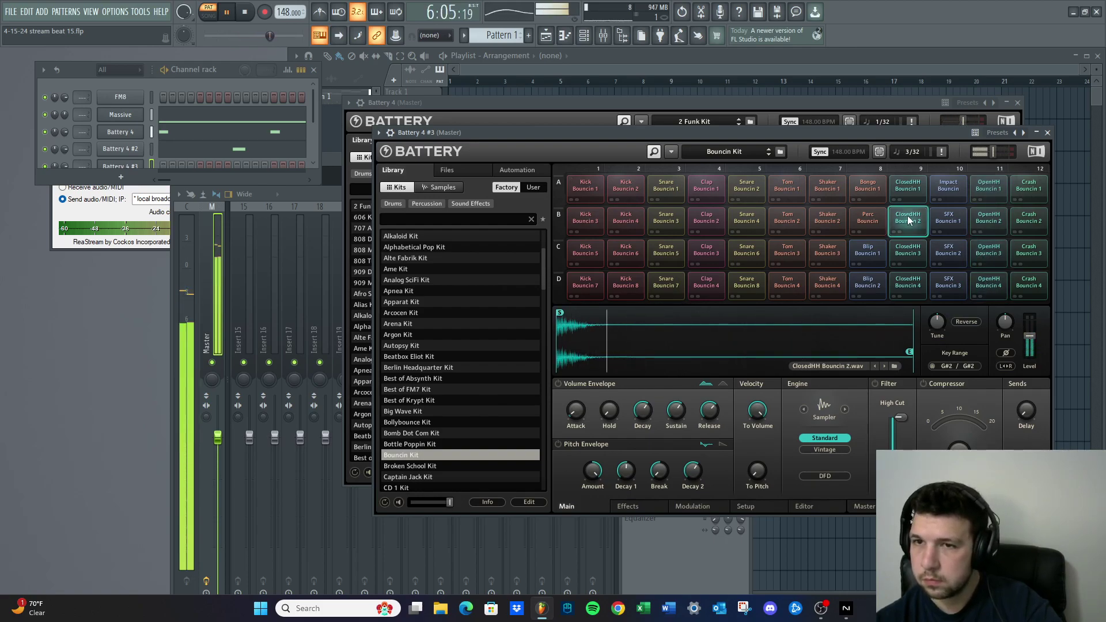
pyautogui.click(904, 185)
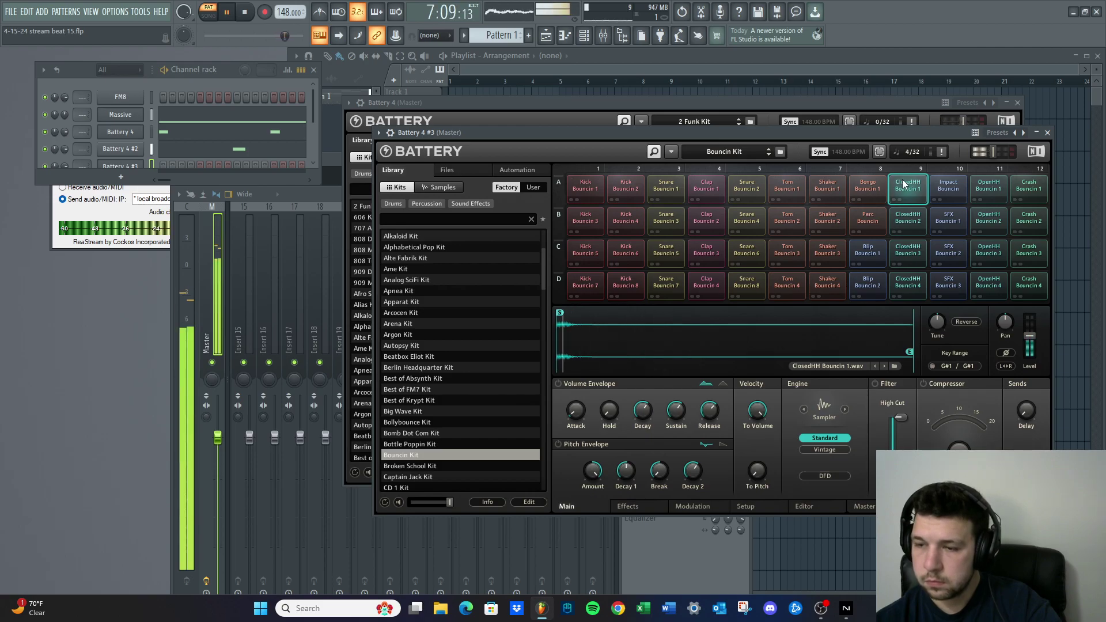
pyautogui.click(908, 220)
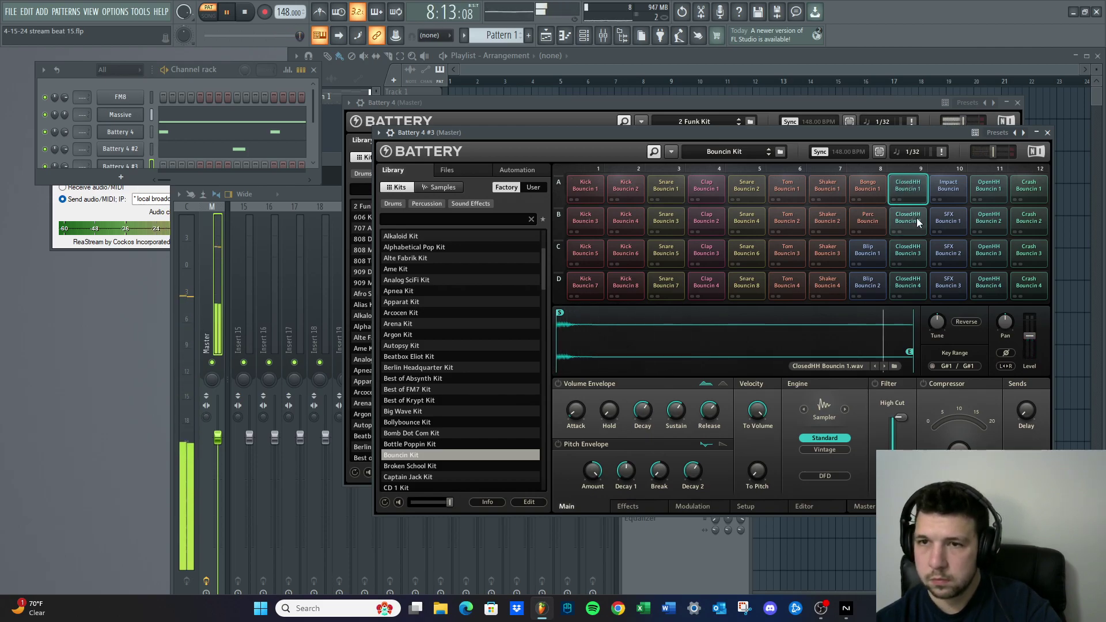
pyautogui.press('space')
pyautogui.click(907, 187)
pyautogui.click(912, 213)
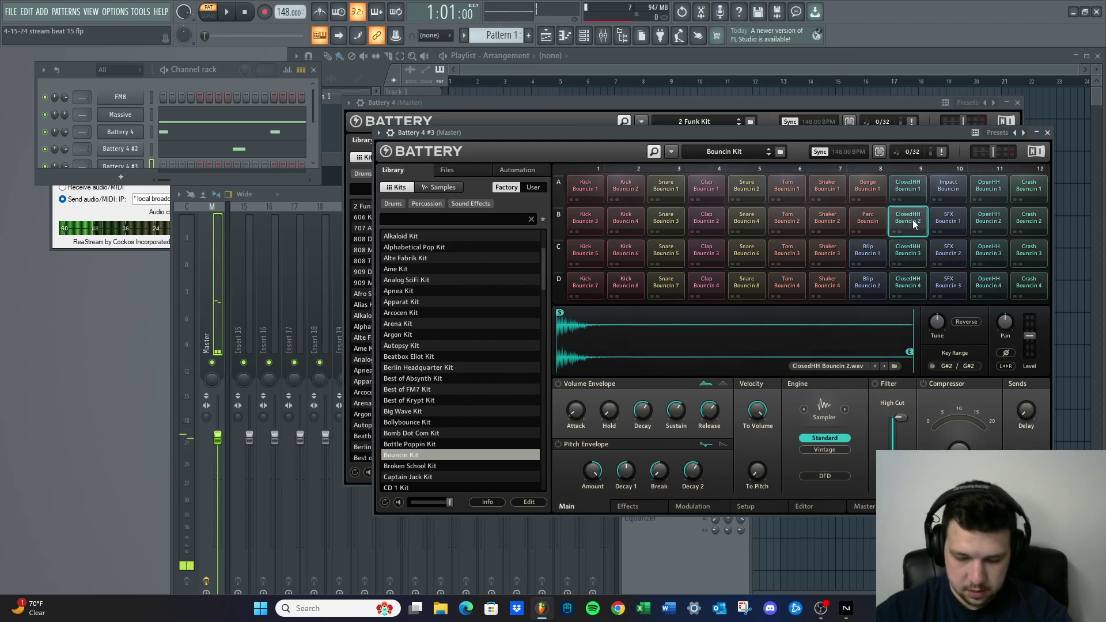
# Play back the pattern, stop it and save the project
pyautogui.press('space')
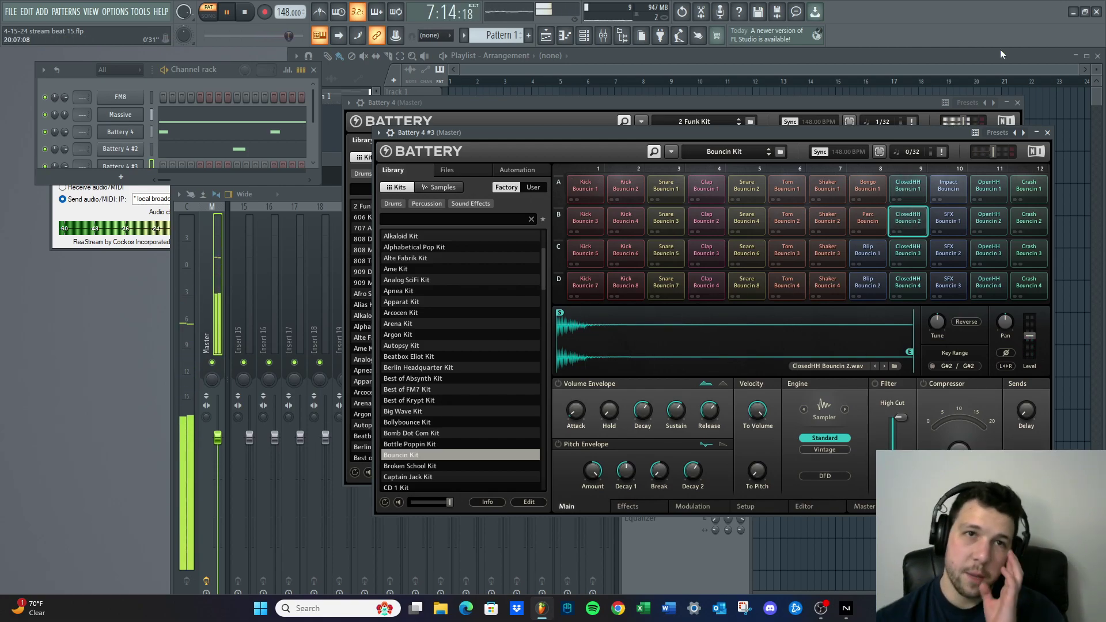
pyautogui.click(246, 11)
pyautogui.hotkey('ctrl', 's')
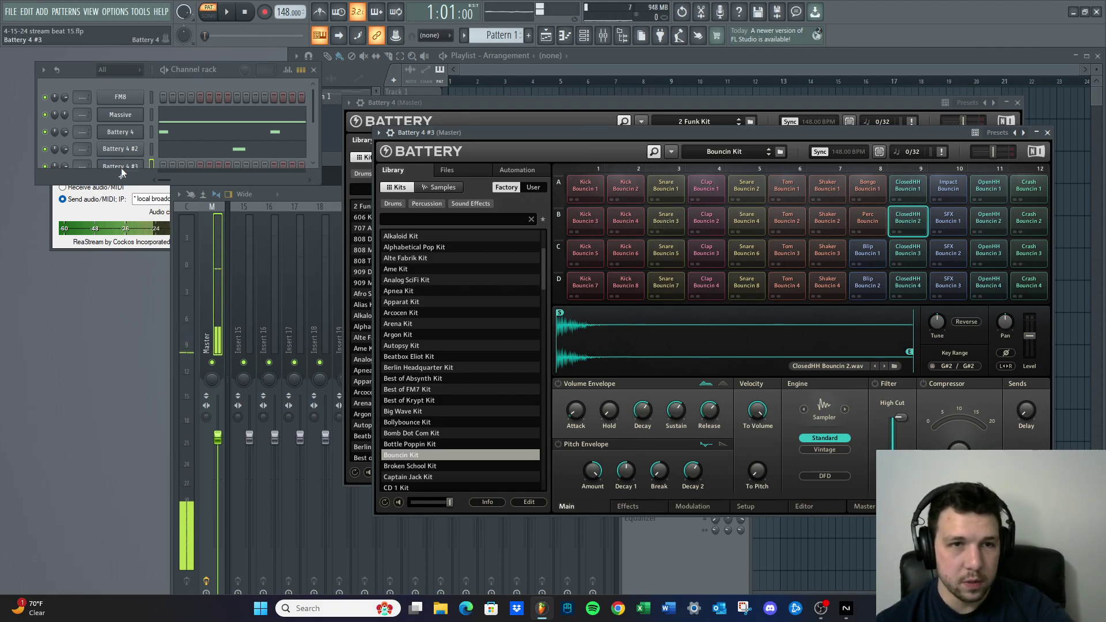
# Open the FM8 channel's plugin and listen to the pattern briefly
pyautogui.rightClick(117, 166)
pyautogui.moveTo(170, 239)
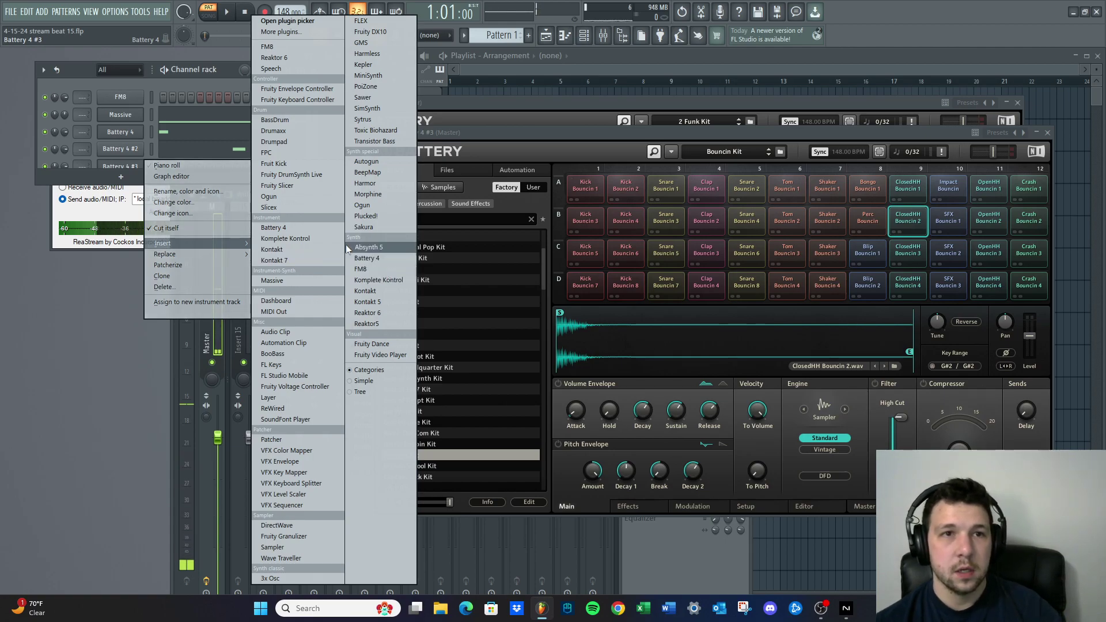
pyautogui.click(122, 96)
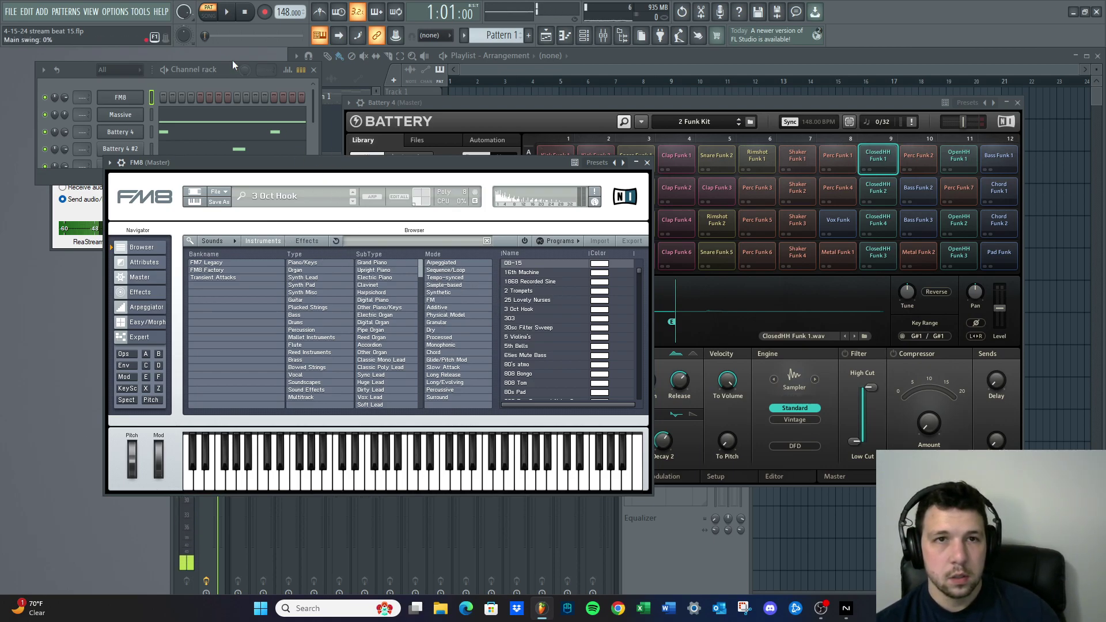
pyautogui.press('space')
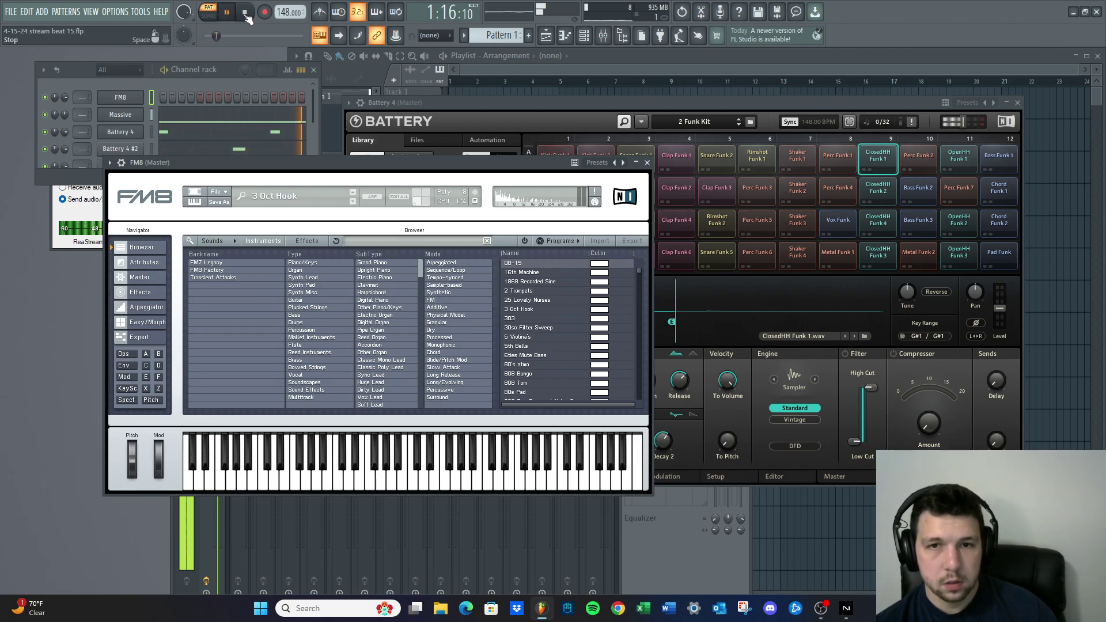
pyautogui.click(245, 13)
# Filter FM8's instrument presets to the Brass type and audition 2 Trompets over the playing pattern
pyautogui.scroll(-2, 536, 349)
pyautogui.scroll(-2, 536, 347)
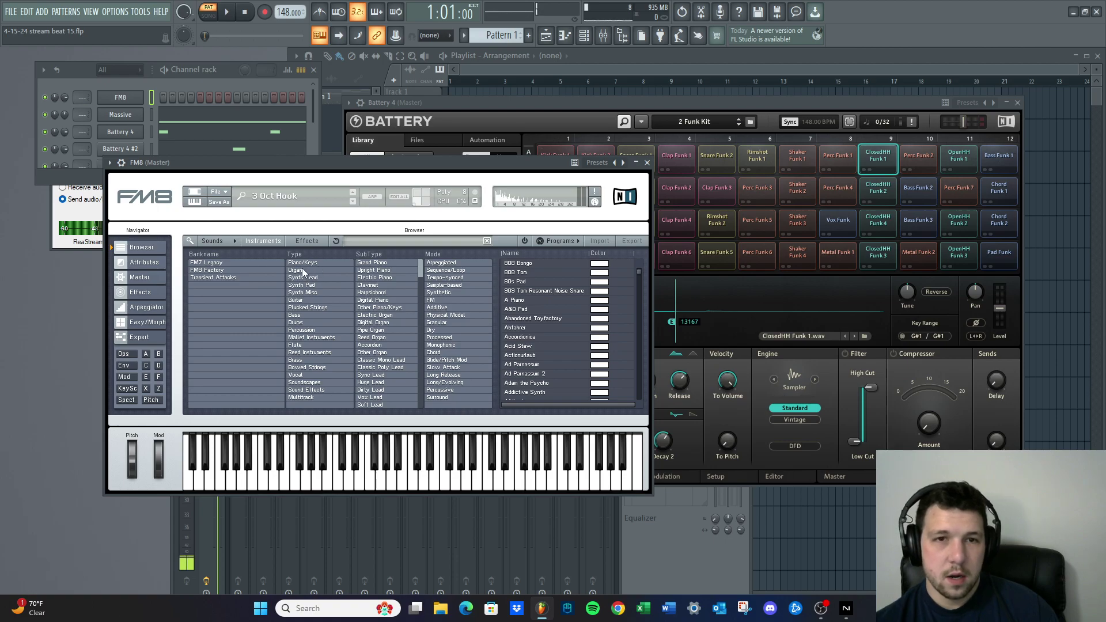
pyautogui.click(296, 315)
pyautogui.click(295, 360)
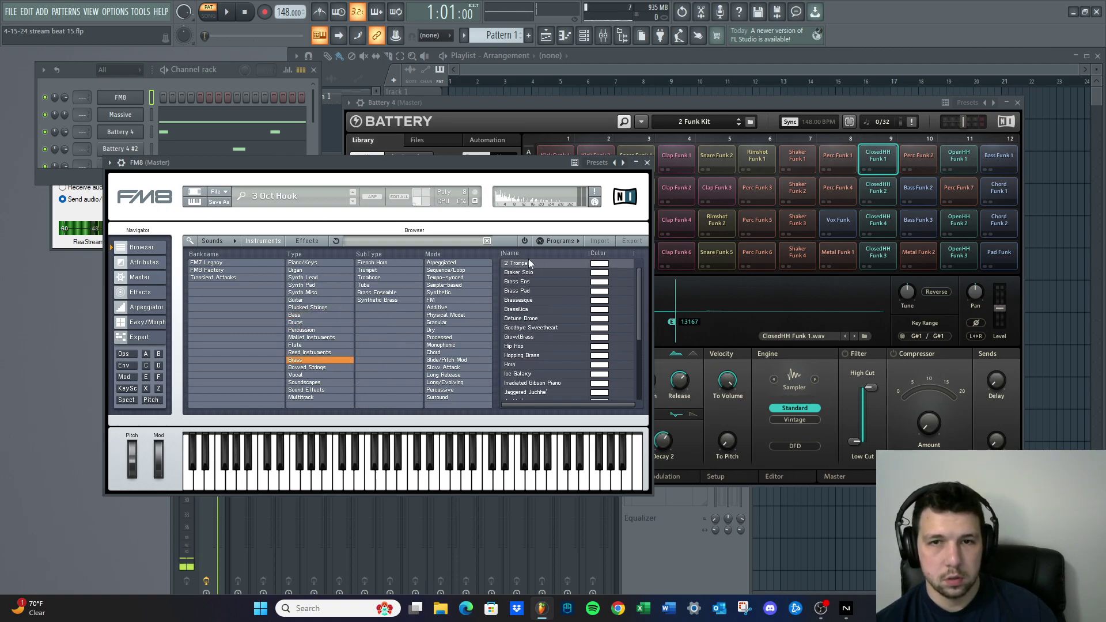
pyautogui.click(518, 263)
pyautogui.press('space')
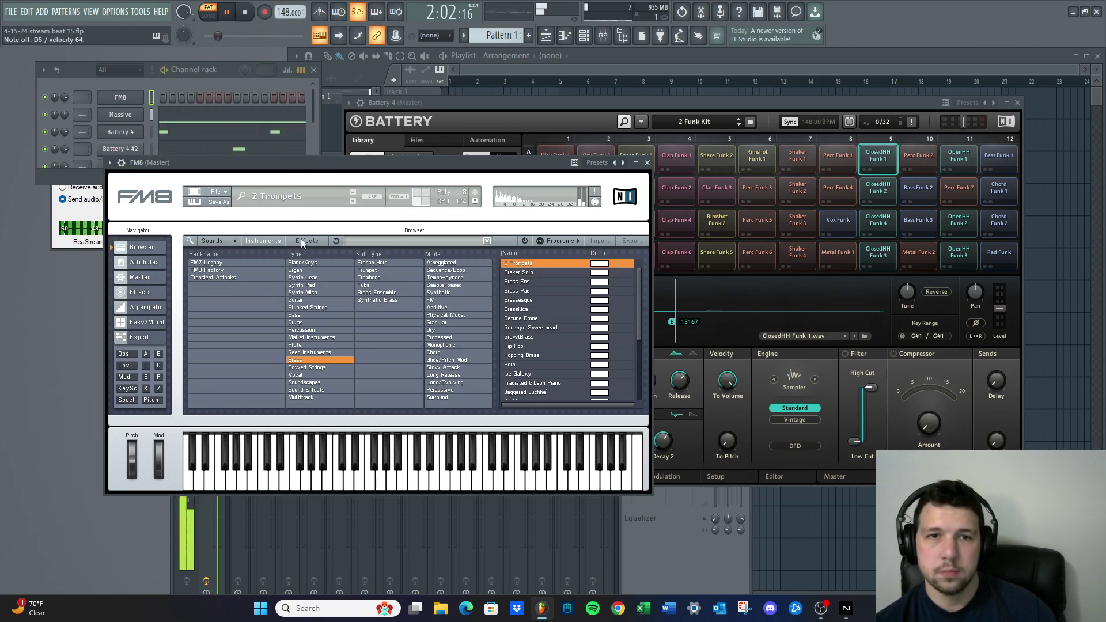
# Filter FM8's presets to Piano/Keys and audition the sounds from A Piano to Adam the Psycho
pyautogui.click(302, 263)
pyautogui.click(537, 263)
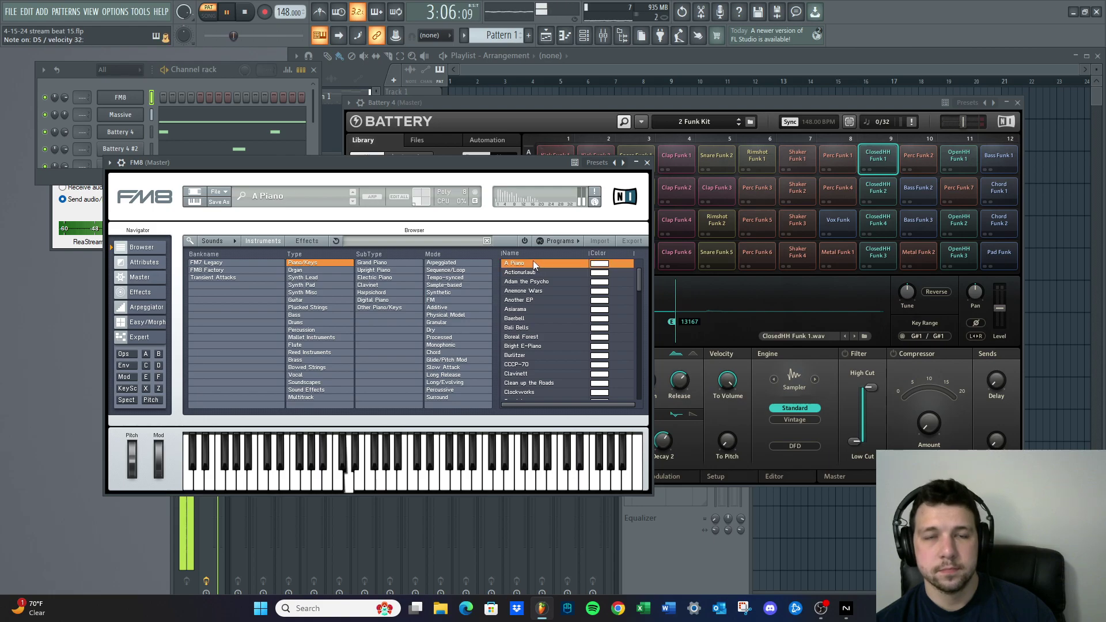
pyautogui.click(352, 201)
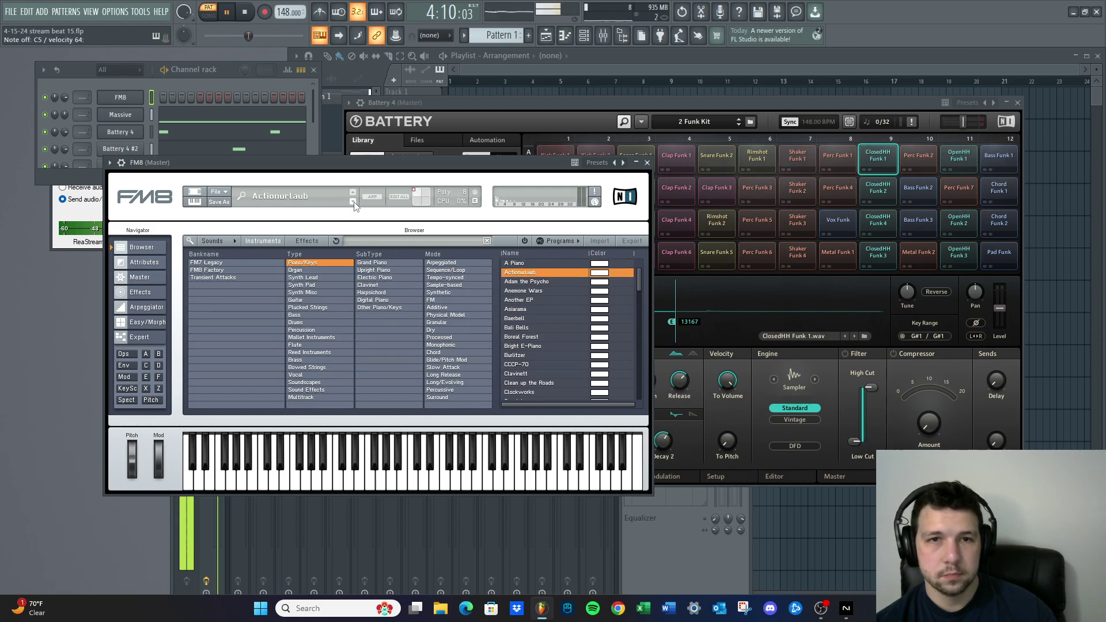
pyautogui.click(353, 201)
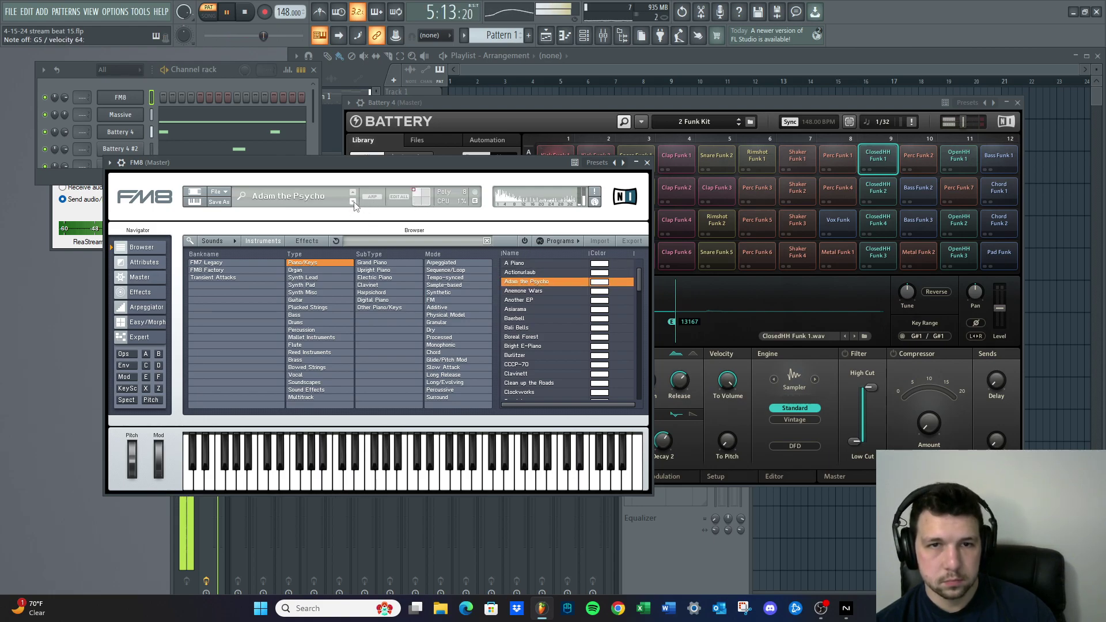
# Filter FM8's presets to Synth Lead and audition 3 Oct Hook, 303, Adam the Psycho and Aggro
pyautogui.click(303, 277)
pyautogui.click(517, 263)
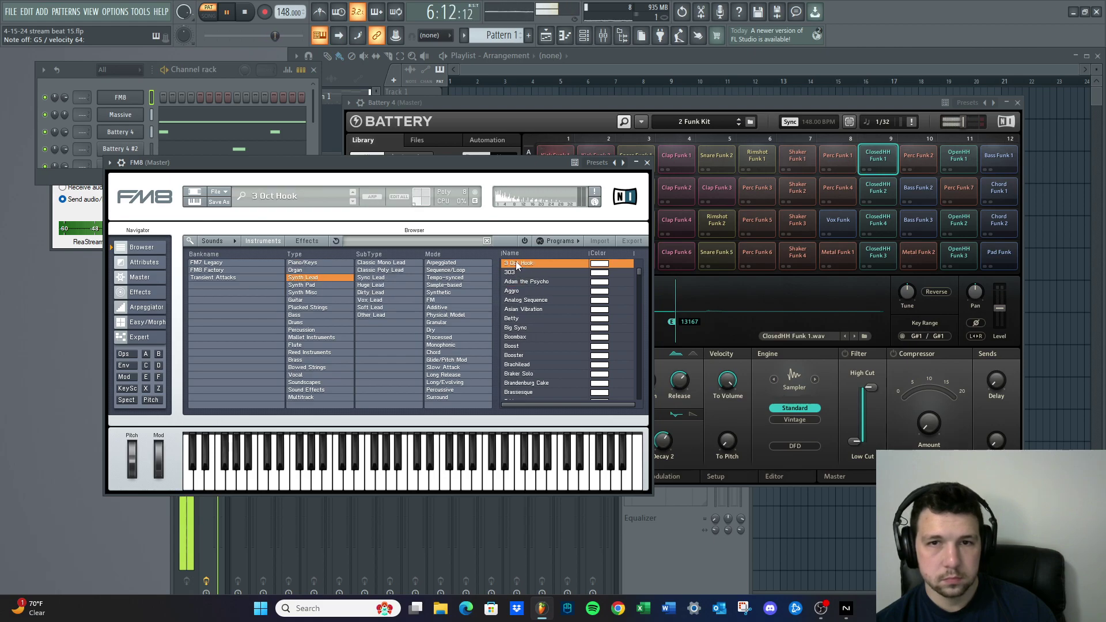
pyautogui.click(353, 202)
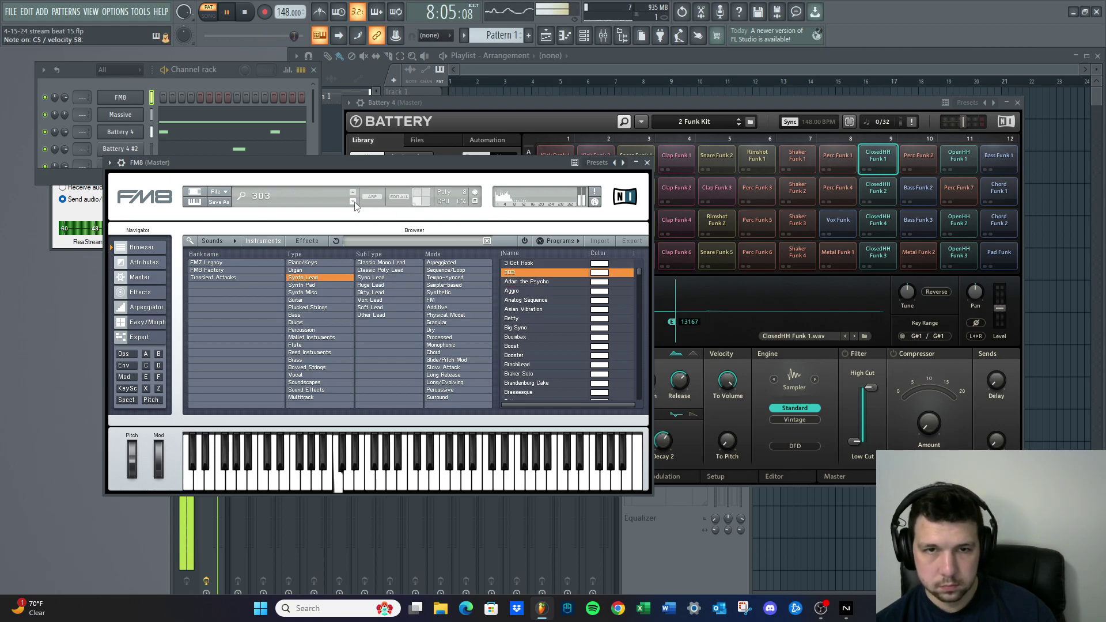
pyautogui.click(353, 202)
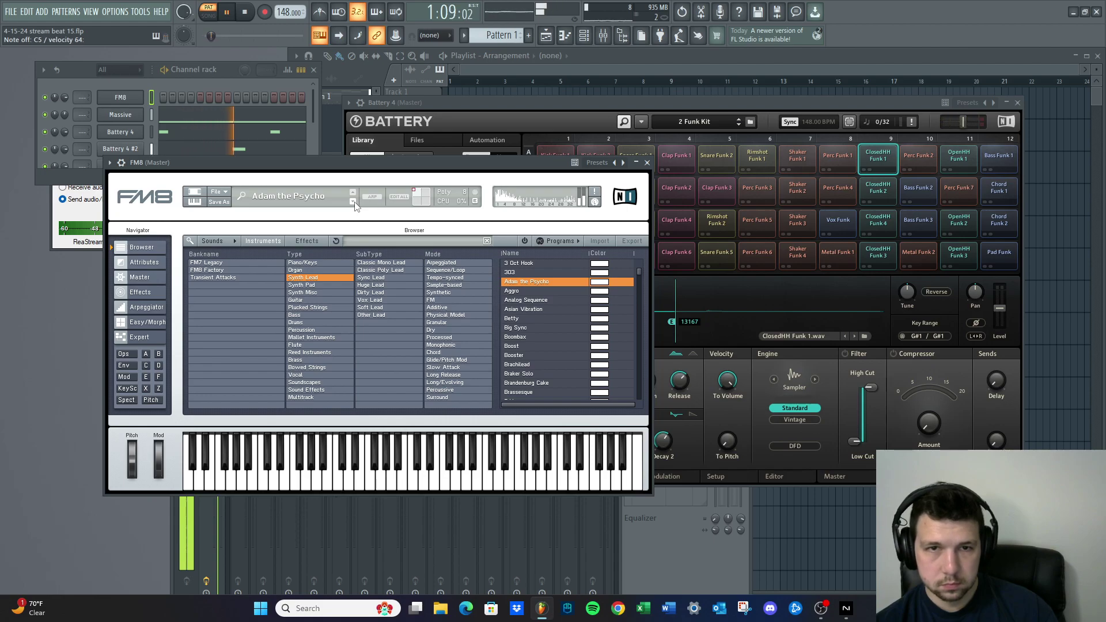
pyautogui.click(353, 201)
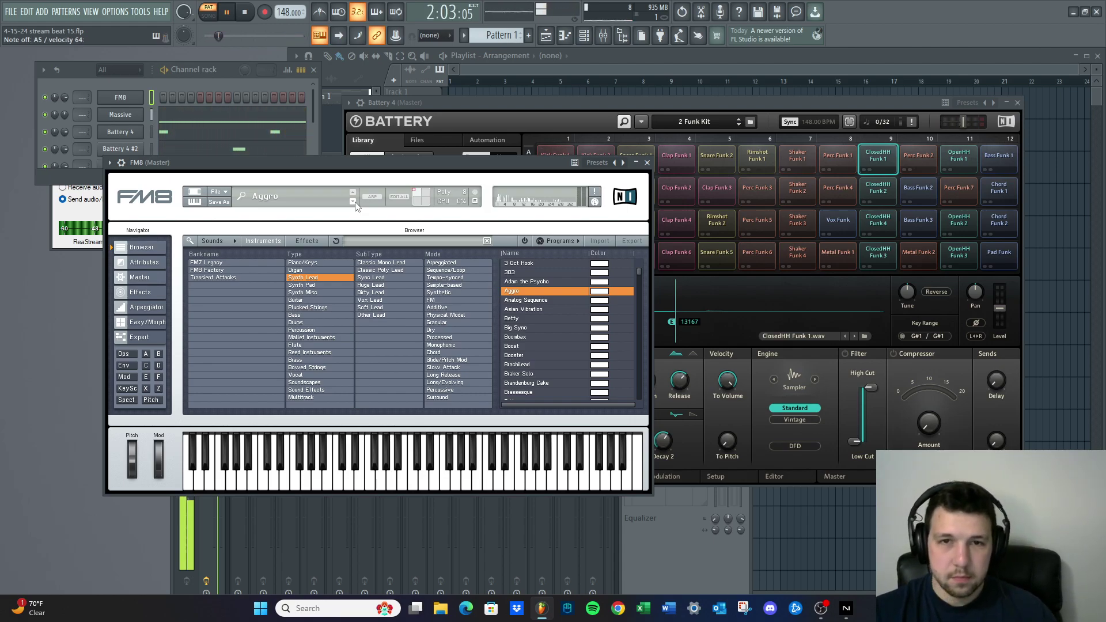
# Audition the FM8 Synth Lead presets from Analog Sequence through Asian Vibration, Big Sync and Boombax to Boost
pyautogui.click(352, 202)
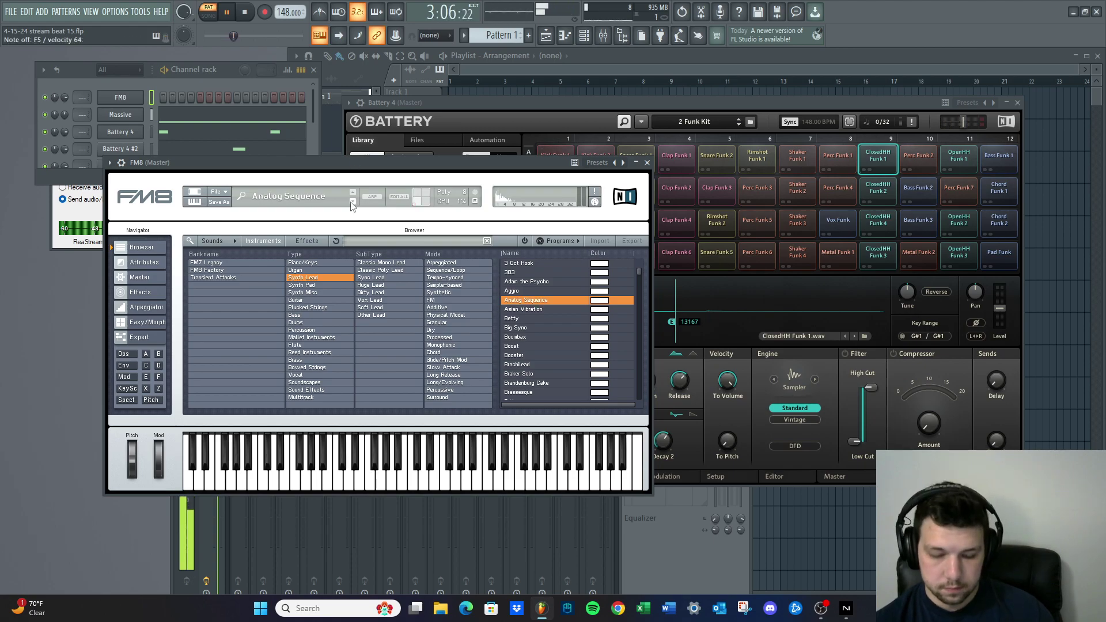
pyautogui.click(352, 201)
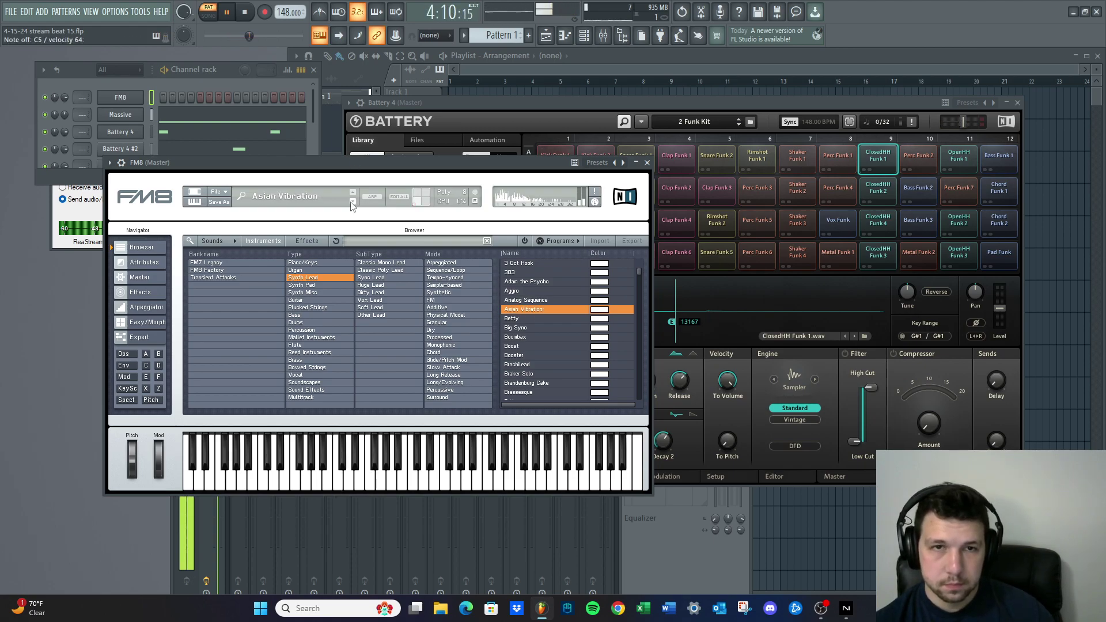
pyautogui.click(352, 202)
pyautogui.click(352, 202)
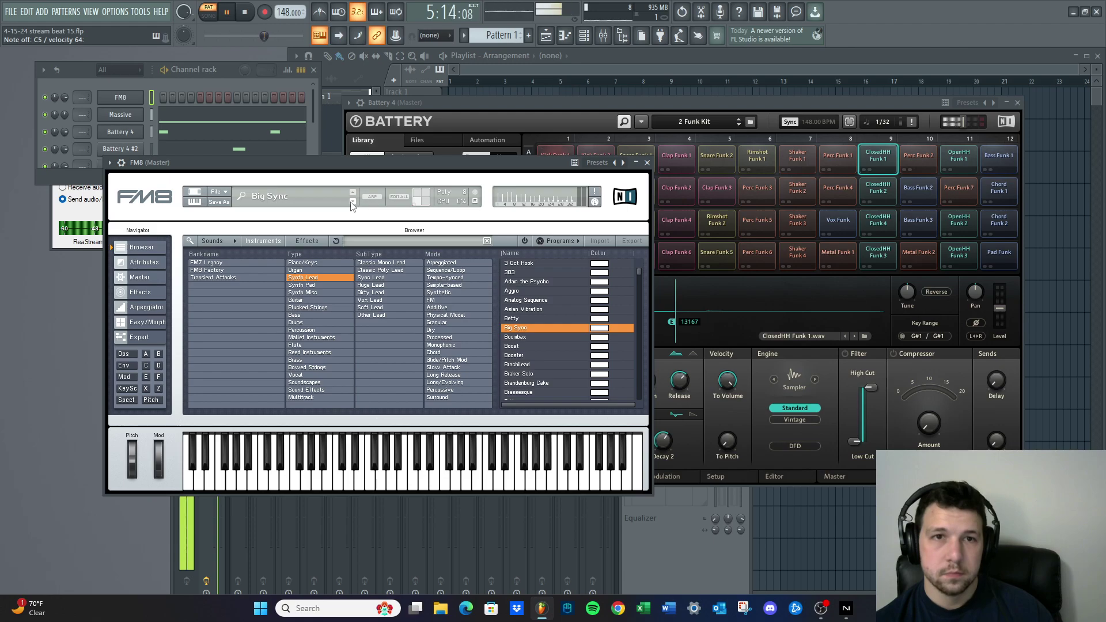
pyautogui.click(352, 202)
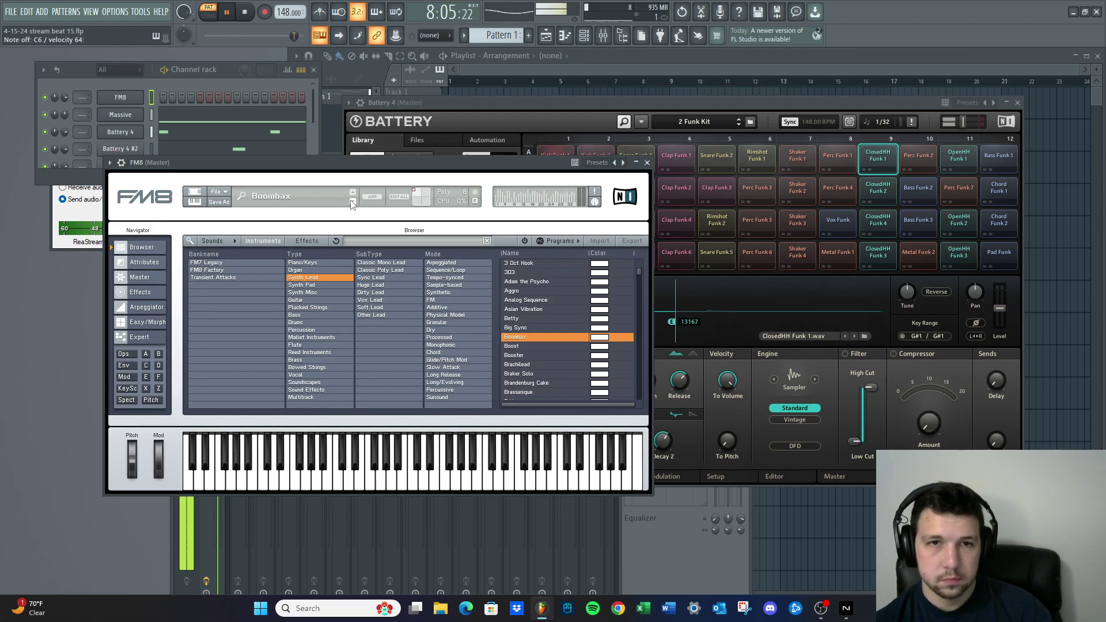
pyautogui.click(352, 202)
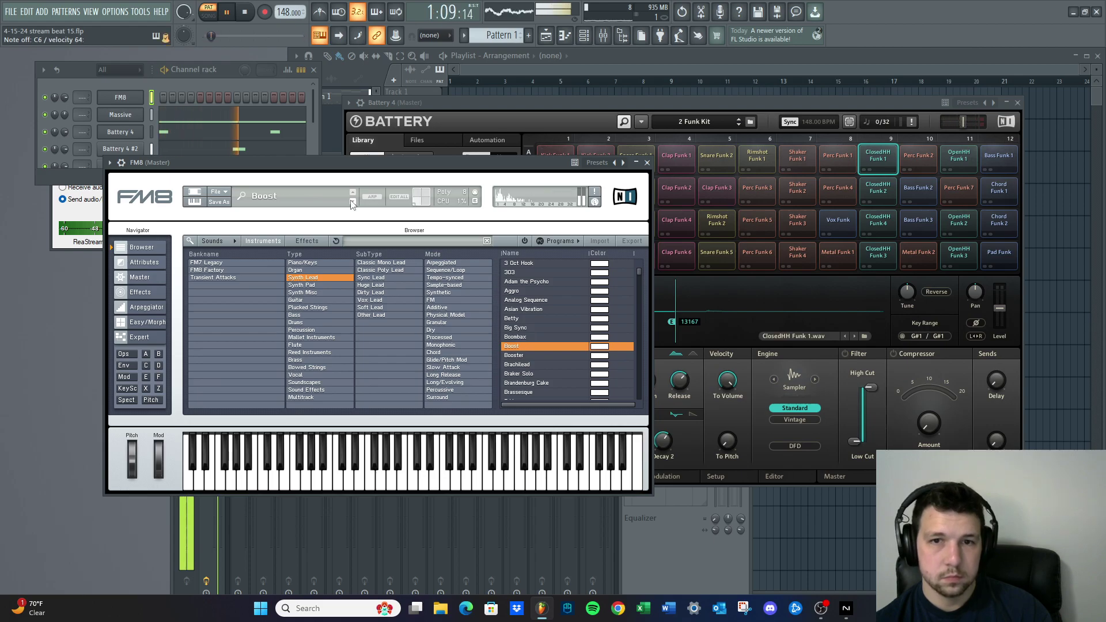
# Audition the FM8 Synth Lead presets from Booster through Braker Solo, Brandenburg Cake and Brassesque to Bridges
pyautogui.click(352, 201)
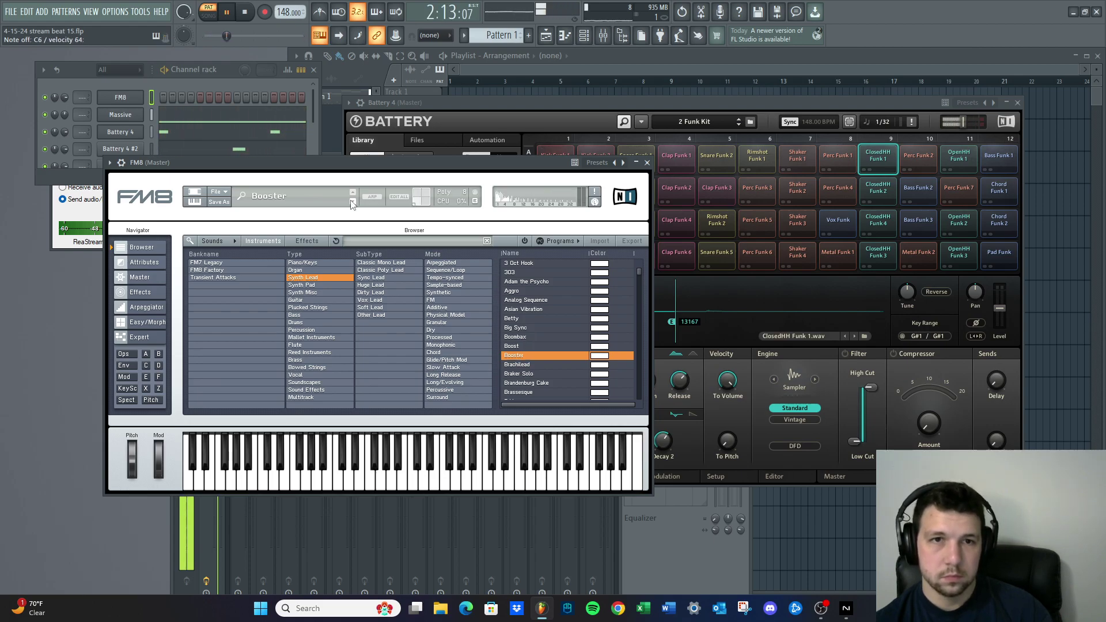
pyautogui.click(352, 202)
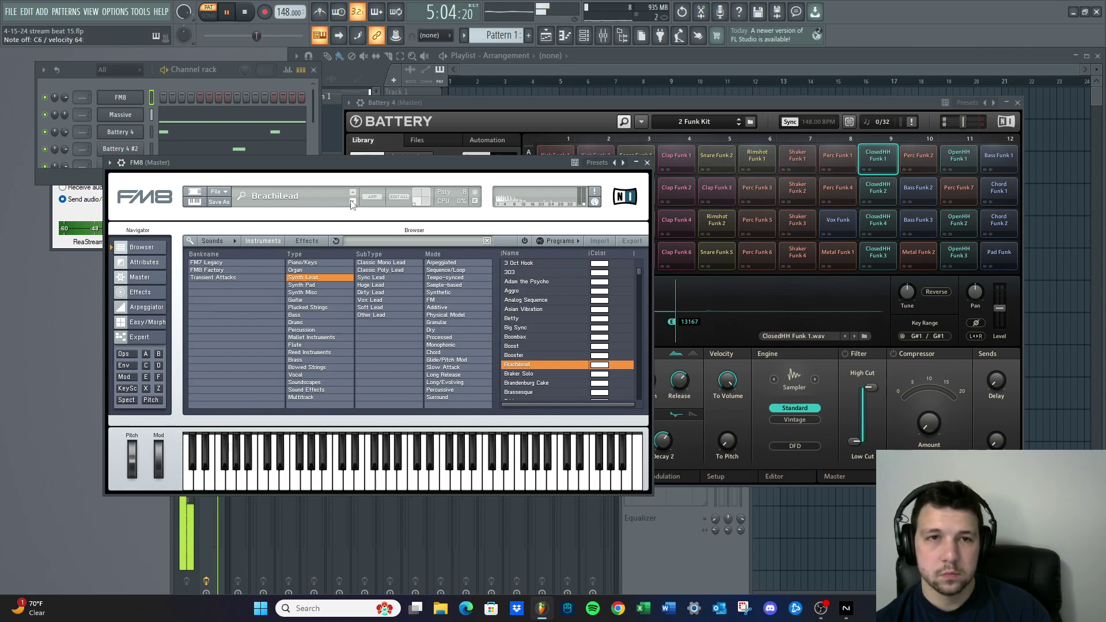
pyautogui.click(352, 201)
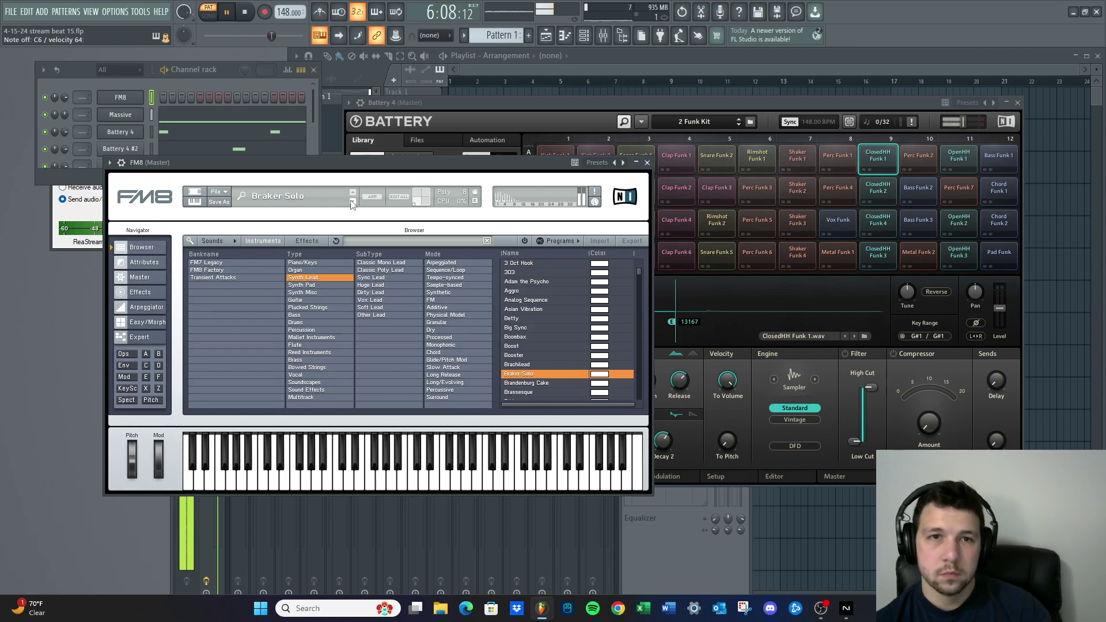
pyautogui.click(352, 201)
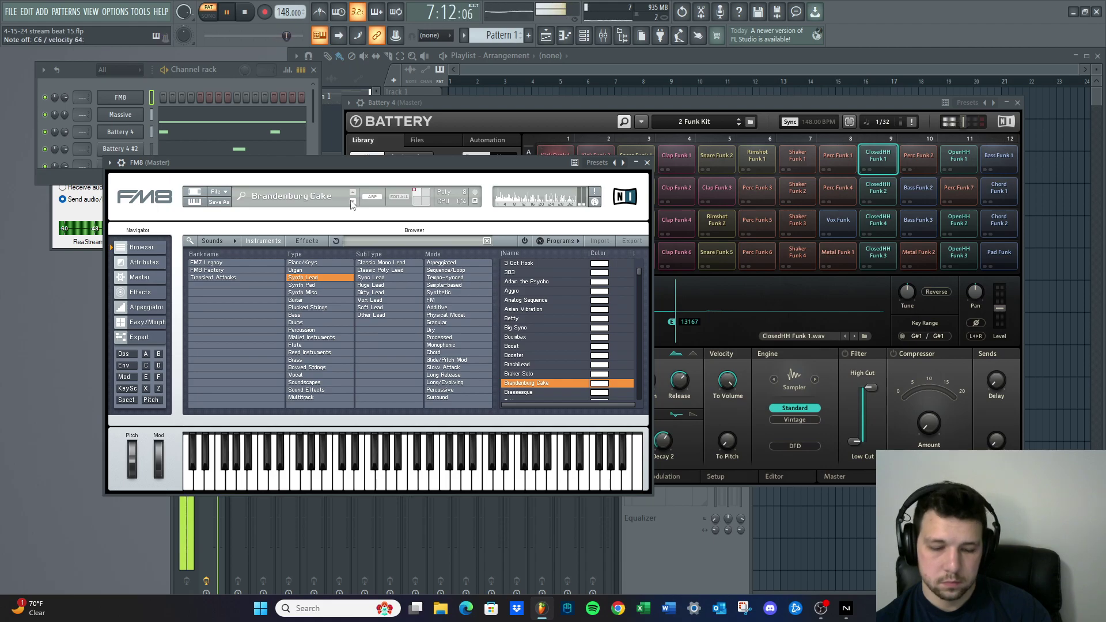
pyautogui.click(352, 201)
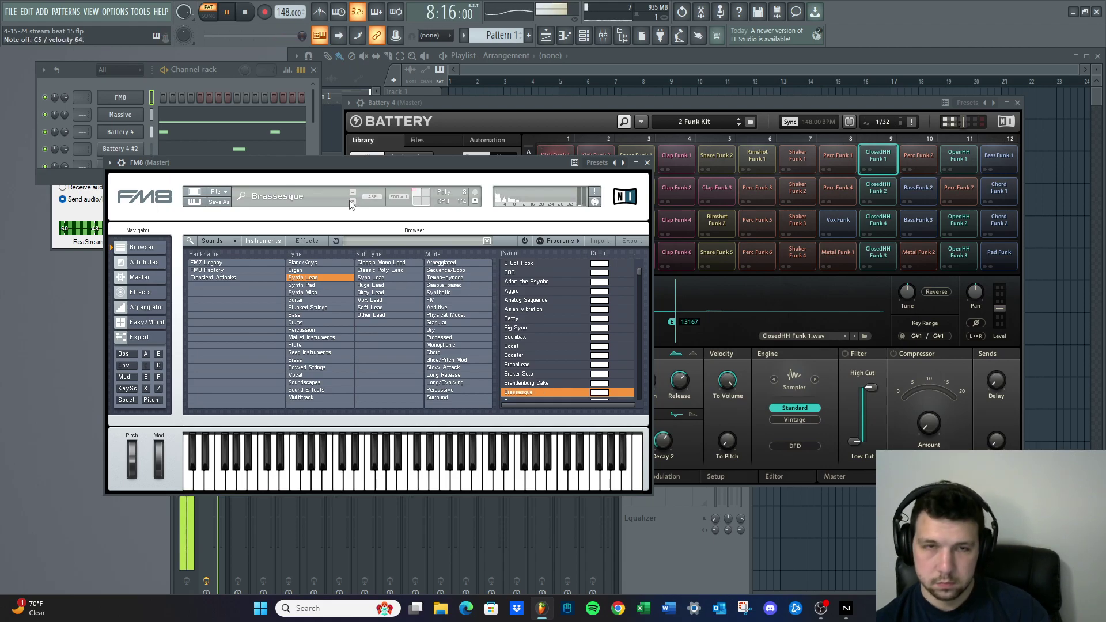
pyautogui.click(353, 202)
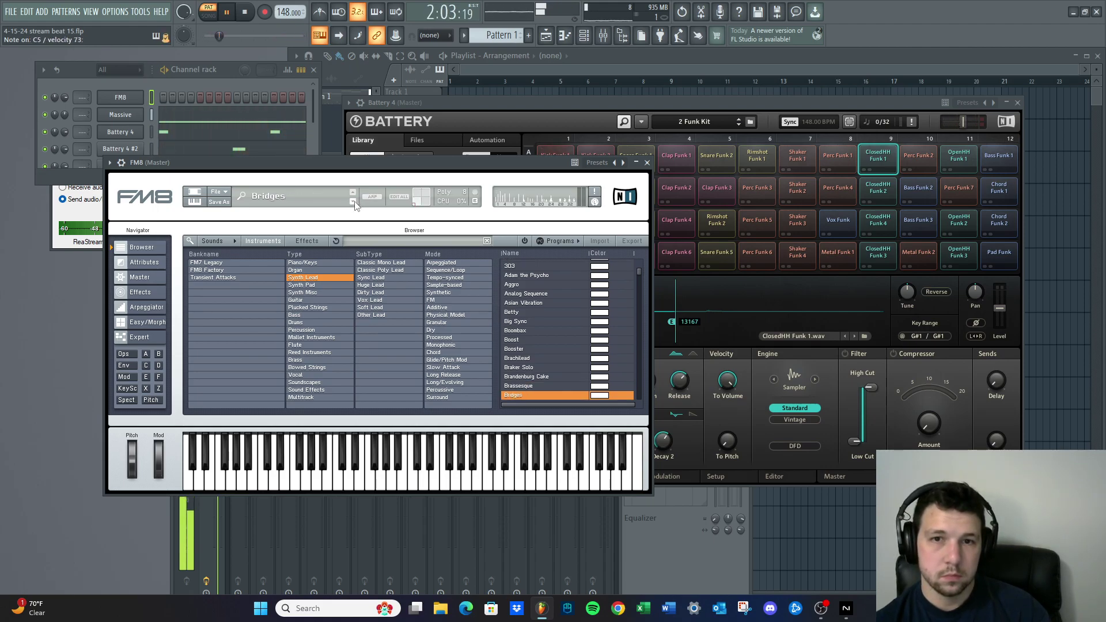
# Audition the FM8 Synth Lead presets from Bright Lead through Britzikato and Caboobon to Chain Saw Mascara, and stop playback
pyautogui.click(352, 201)
pyautogui.click(352, 201)
pyautogui.click(352, 201)
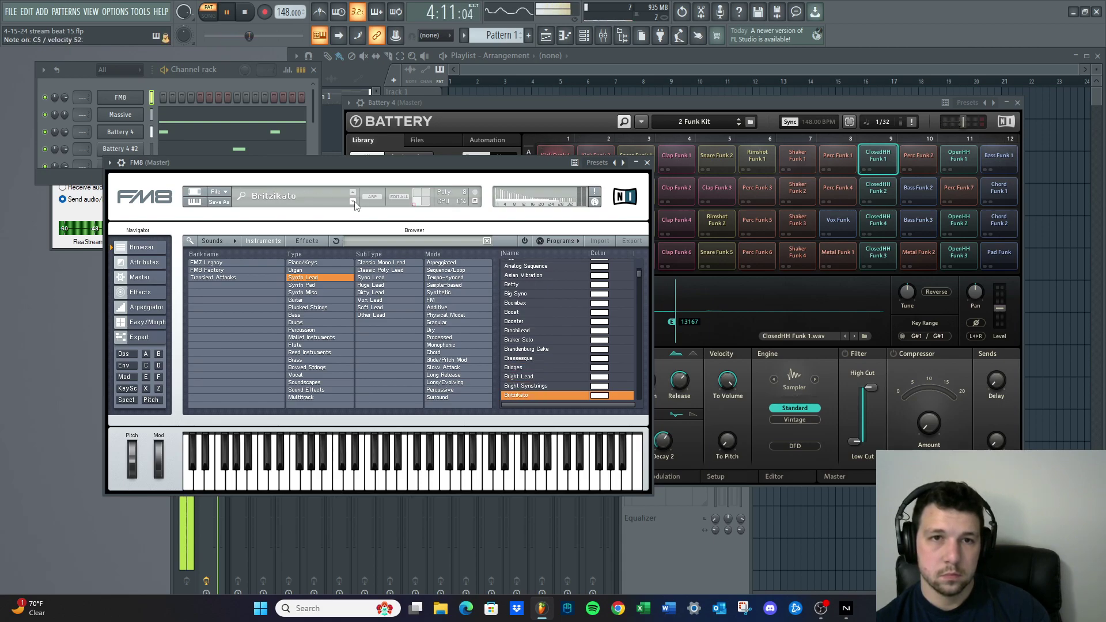
pyautogui.click(353, 202)
pyautogui.click(353, 201)
pyautogui.click(352, 201)
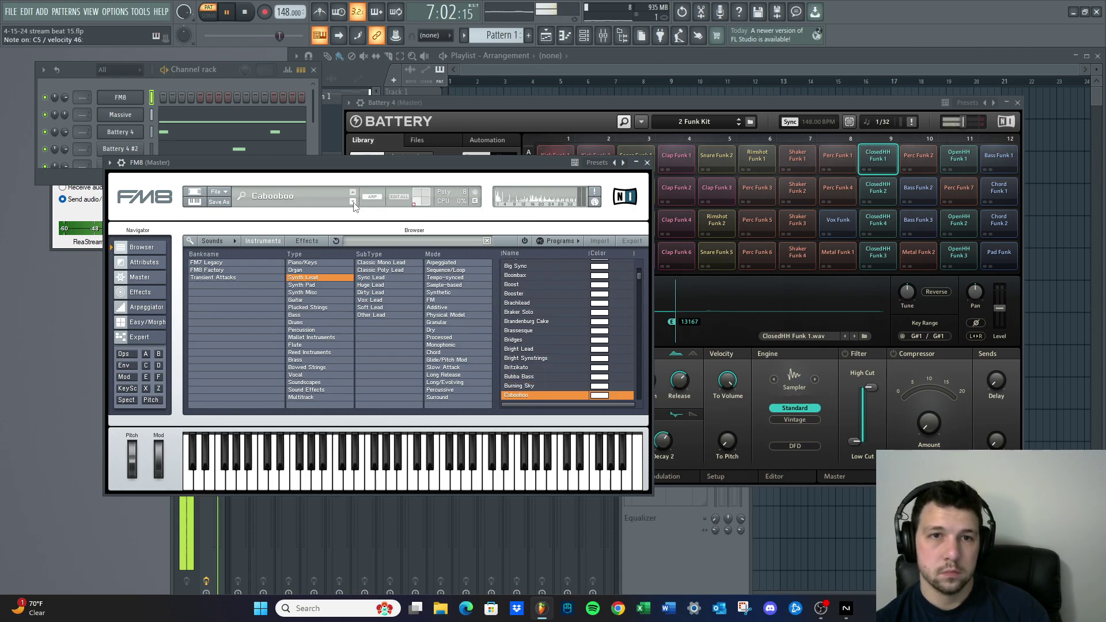
pyautogui.click(352, 202)
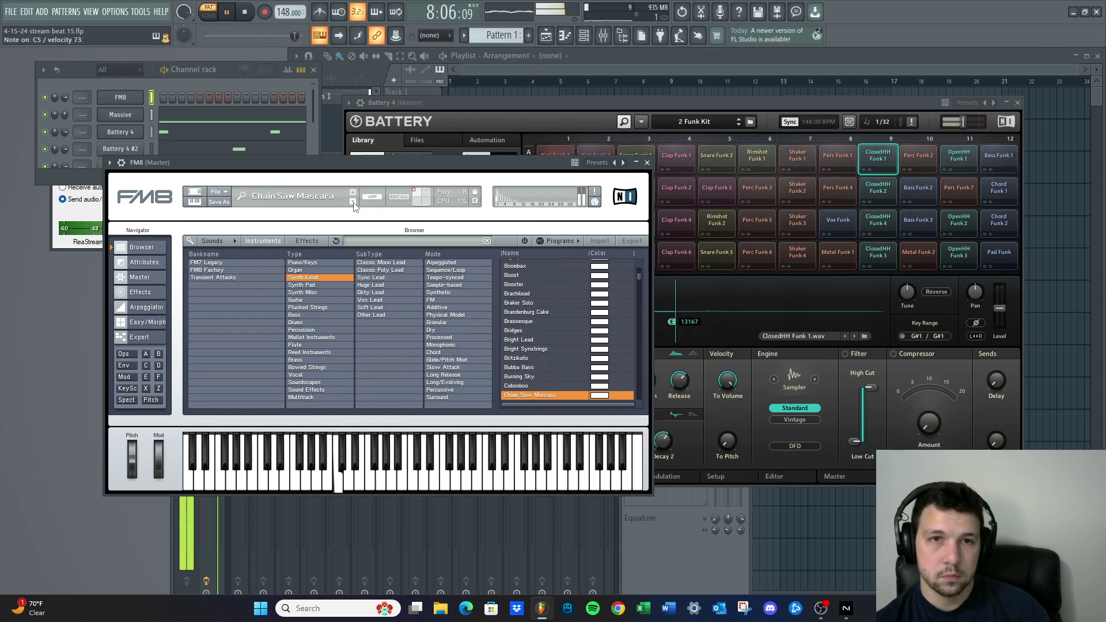
pyautogui.click(244, 12)
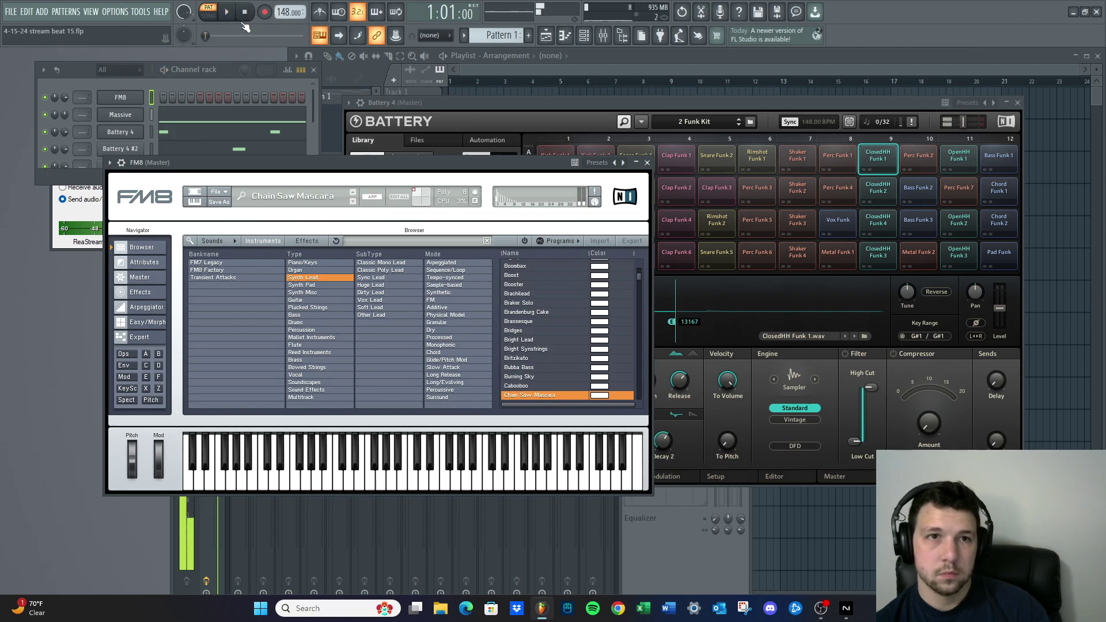
# Replace the FM8 channel with Sawer and load the FG Analog Funk preset from its Leads bank
pyautogui.rightClick(141, 96)
pyautogui.moveTo(191, 187)
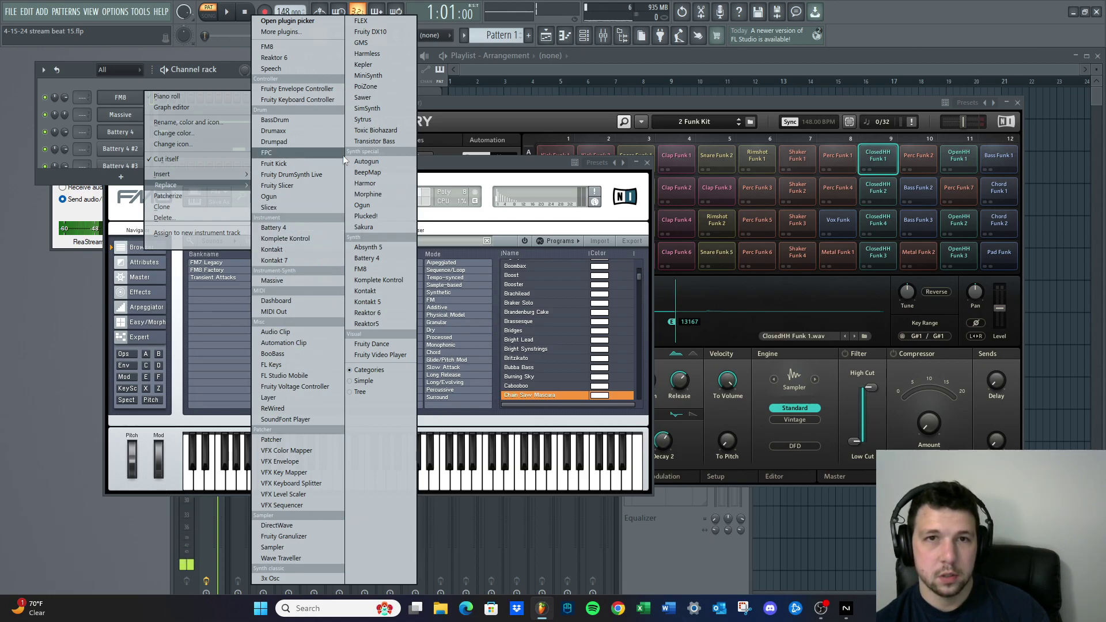
pyautogui.click(363, 98)
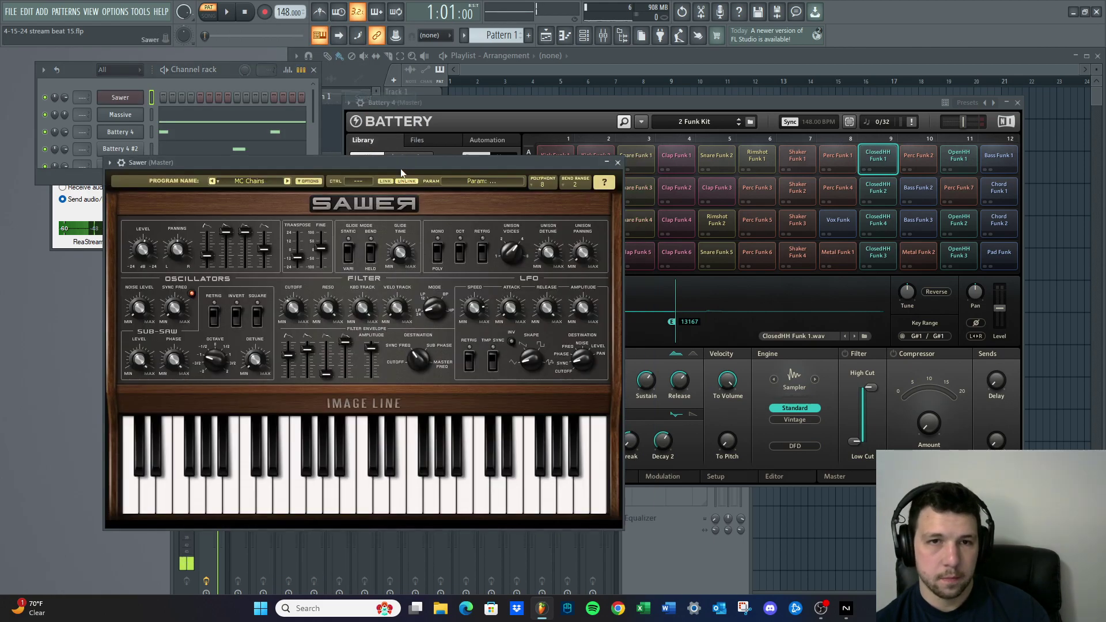
pyautogui.click(276, 179)
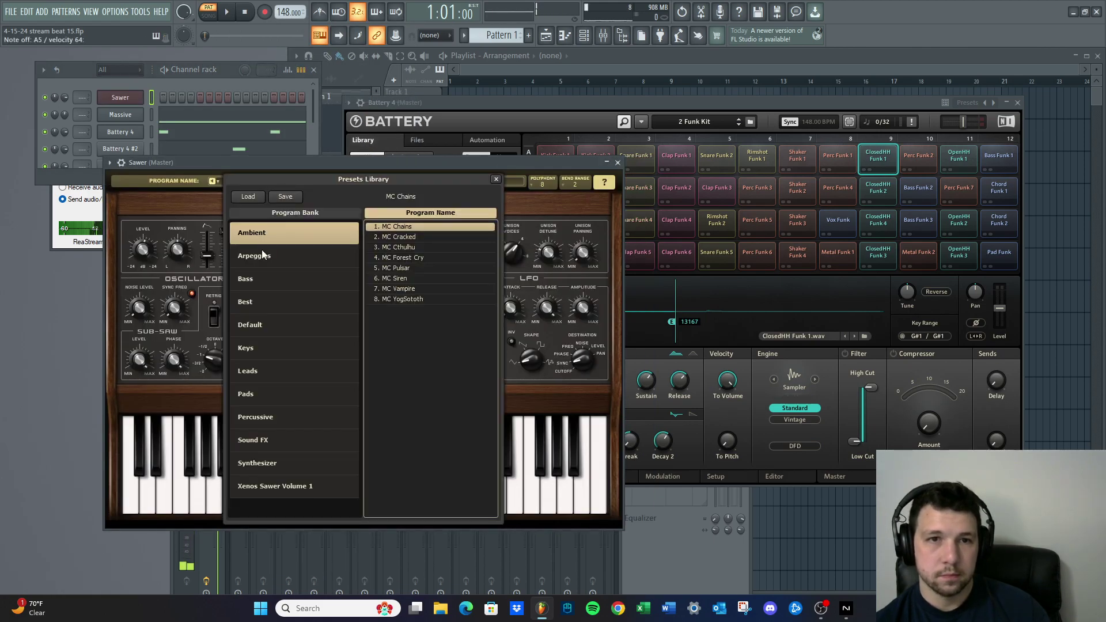
pyautogui.click(247, 374)
pyautogui.doubleClick(394, 227)
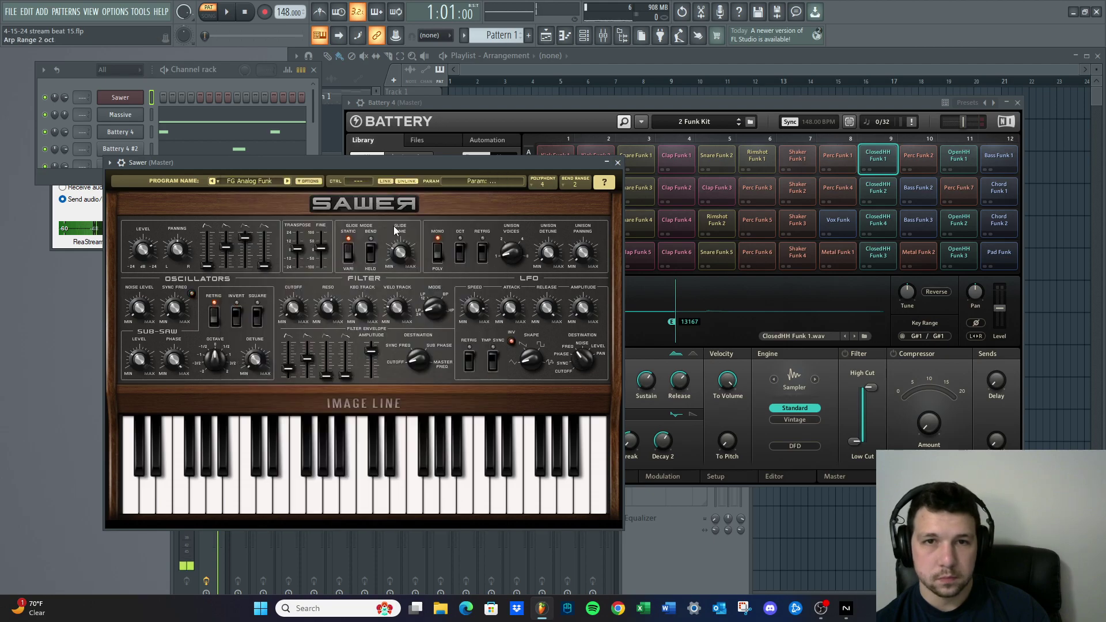
# Play the pattern and audition Sawer's lead presets from FG Analog Funk through FG Angry Analog and FG Boot Das to FG Circular Saw
pyautogui.click(226, 11)
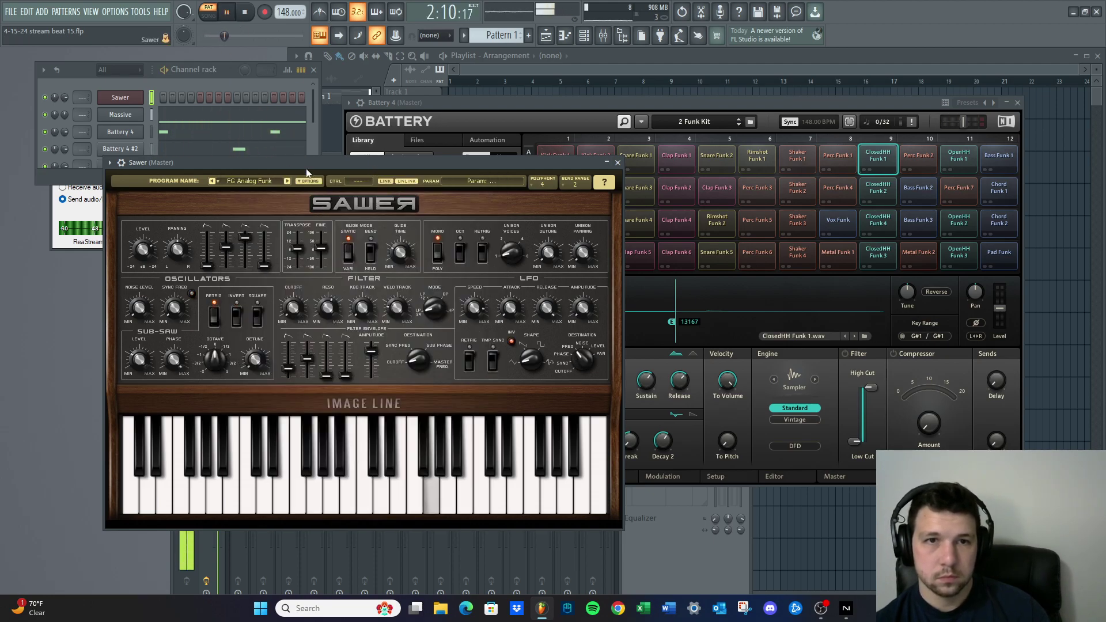
pyautogui.click(287, 182)
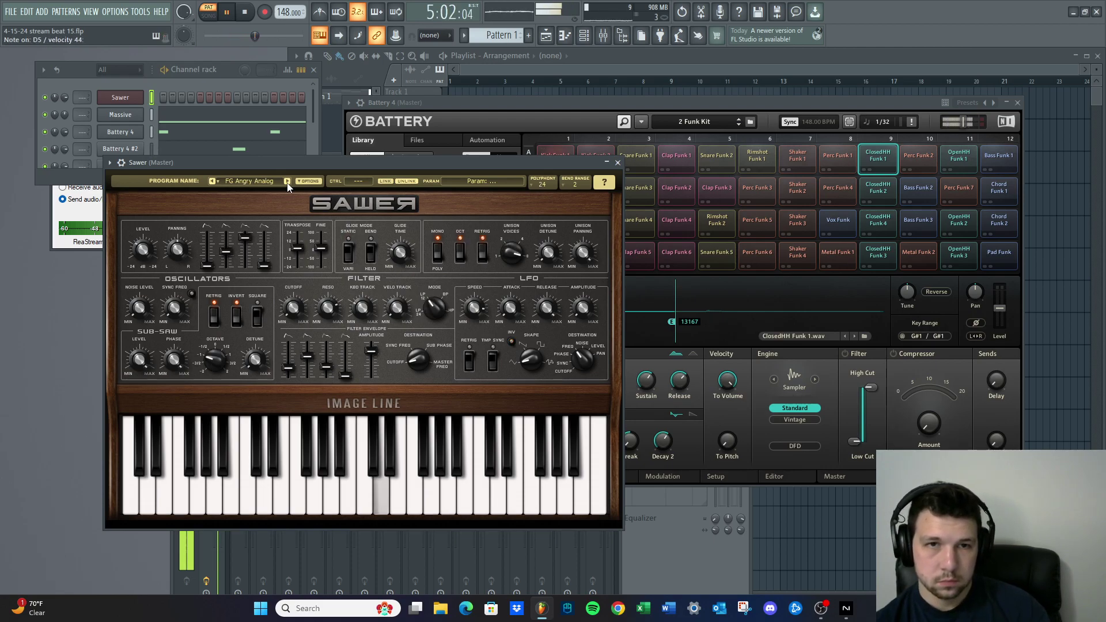
pyautogui.click(287, 182)
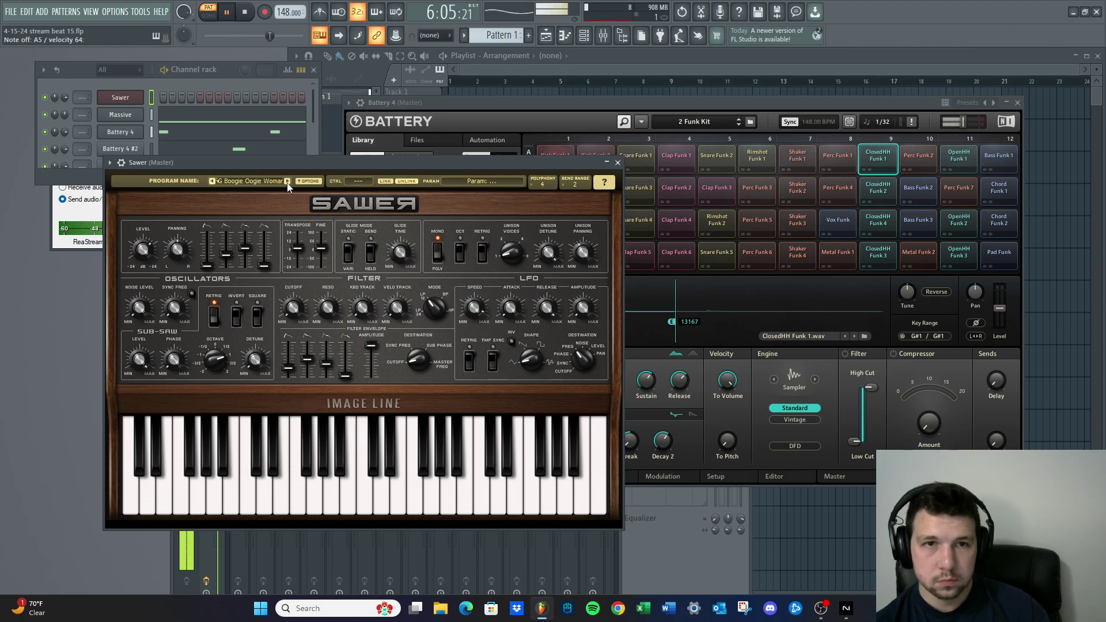
pyautogui.click(287, 182)
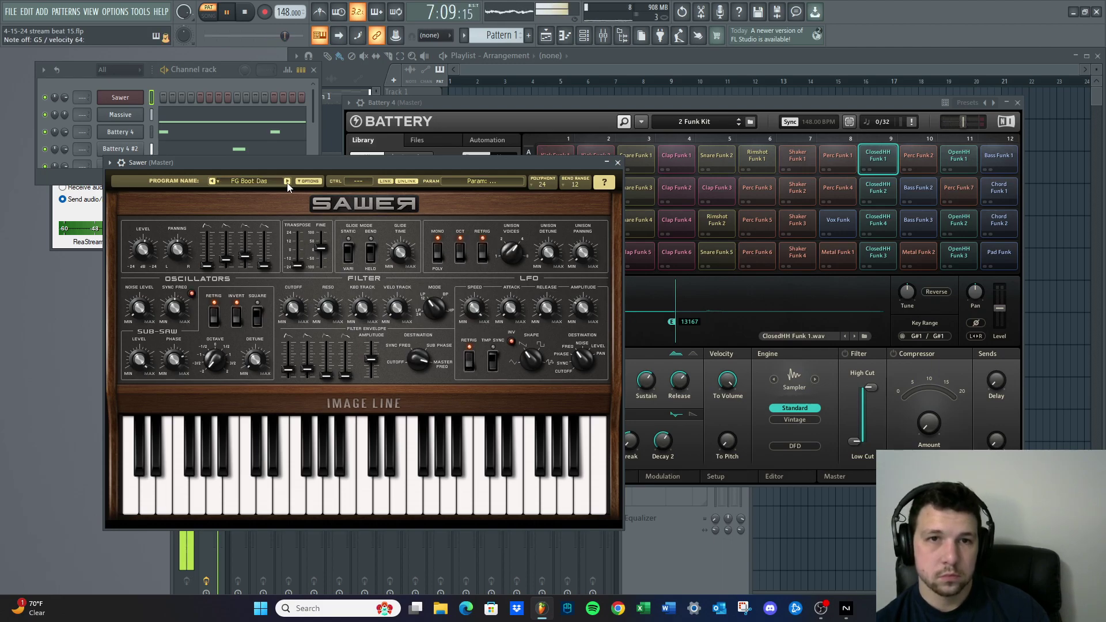
pyautogui.click(287, 181)
pyautogui.click(287, 182)
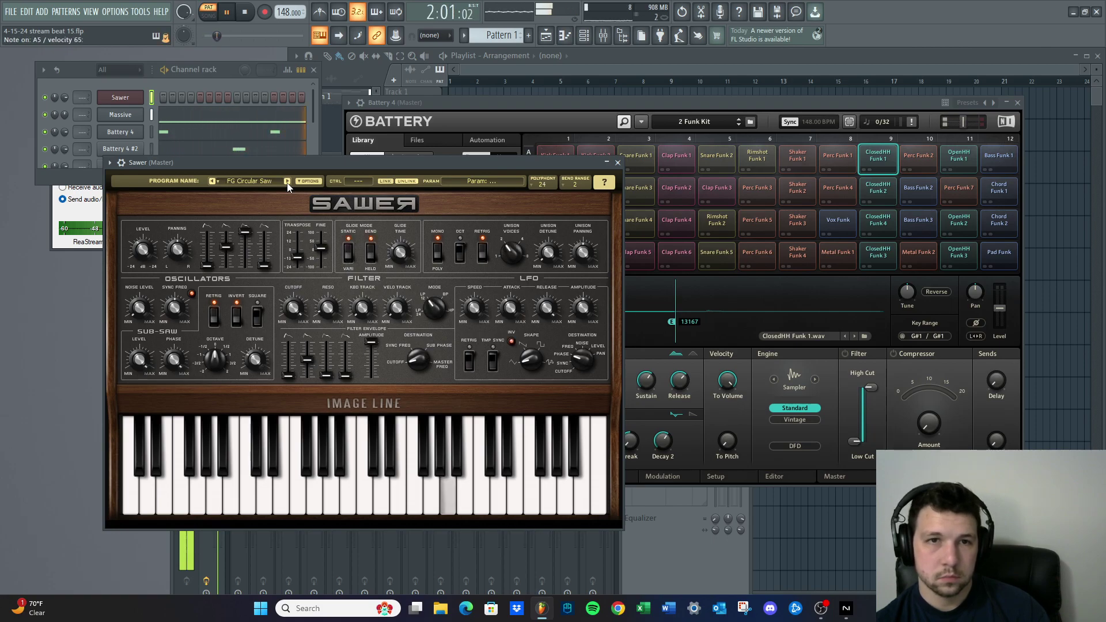
# Audition the Sawer lead presets FG Das Boot, FG El Cheapo, FG Fury of V and FG Germanium Solo 1
pyautogui.click(287, 182)
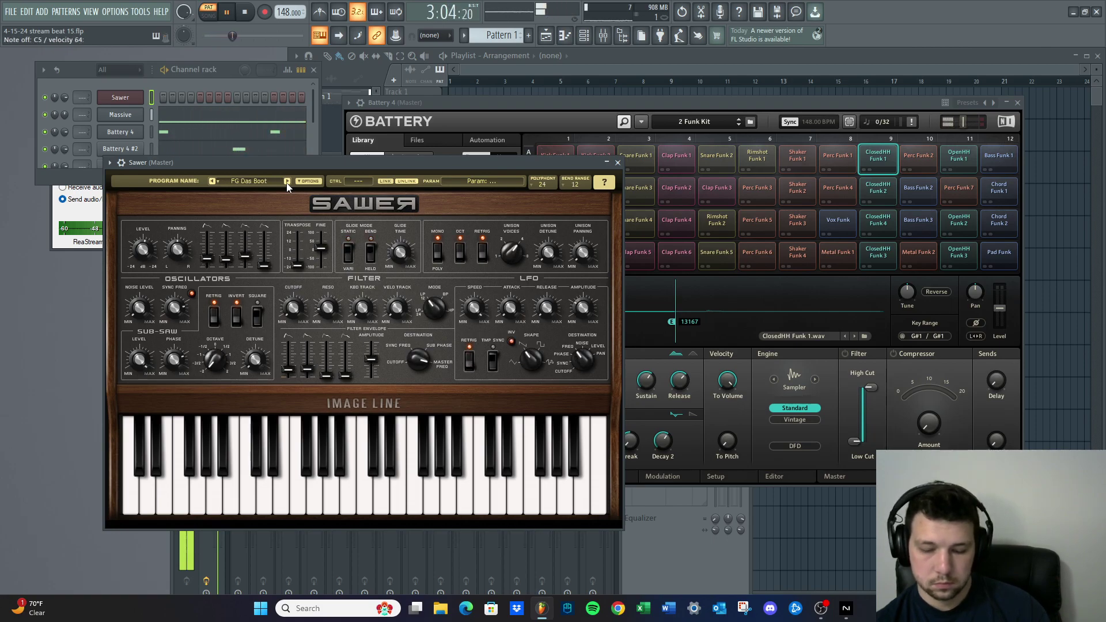
pyautogui.click(286, 182)
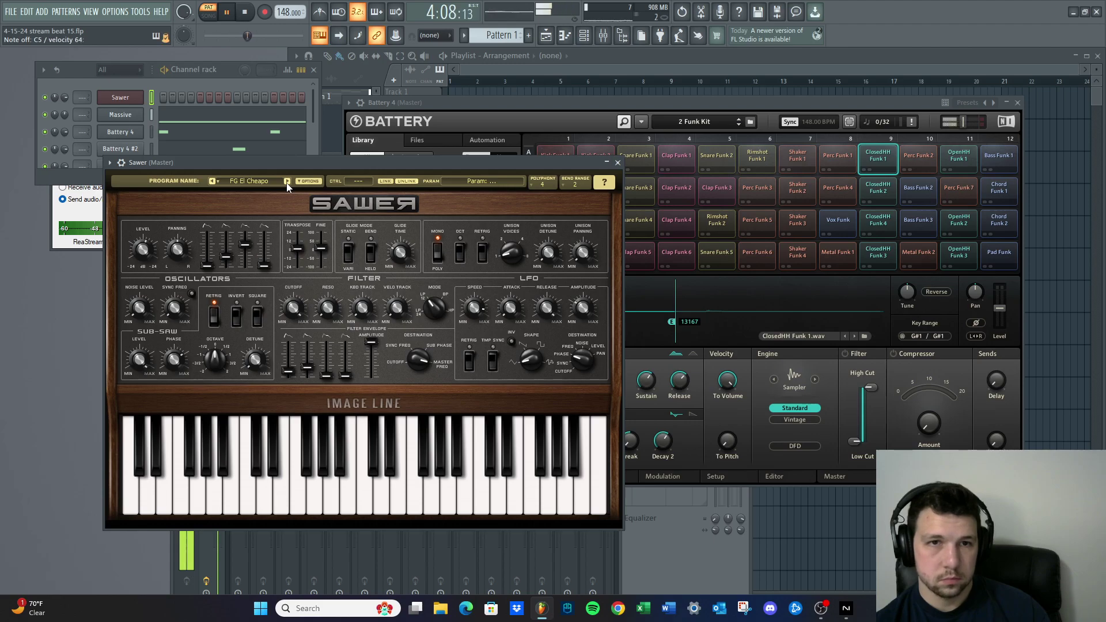
pyautogui.click(287, 181)
pyautogui.click(287, 181)
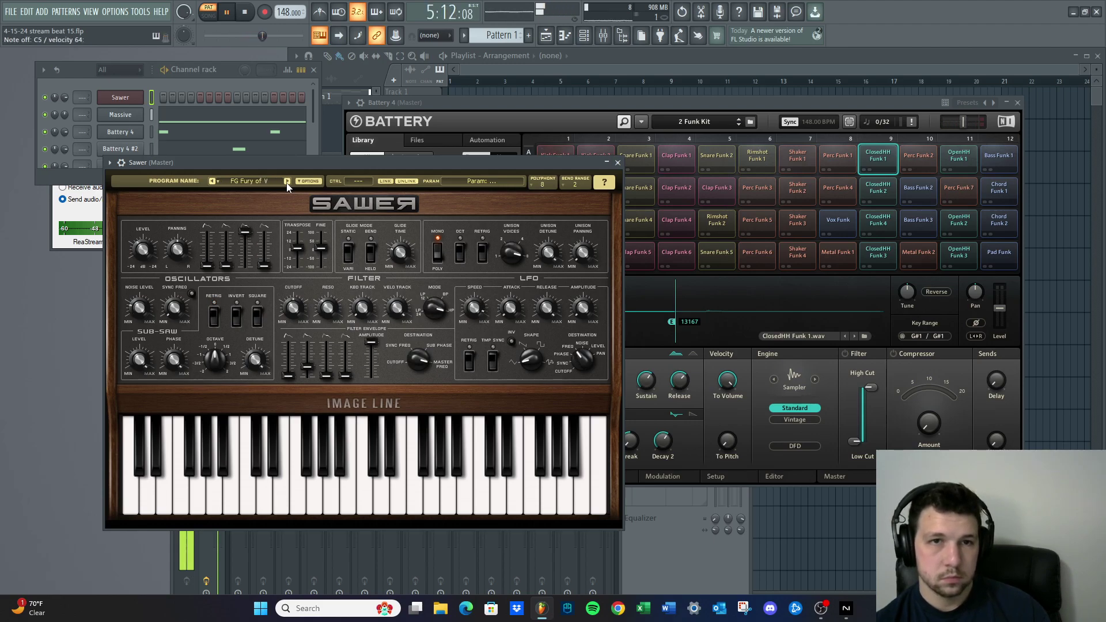
pyautogui.click(287, 182)
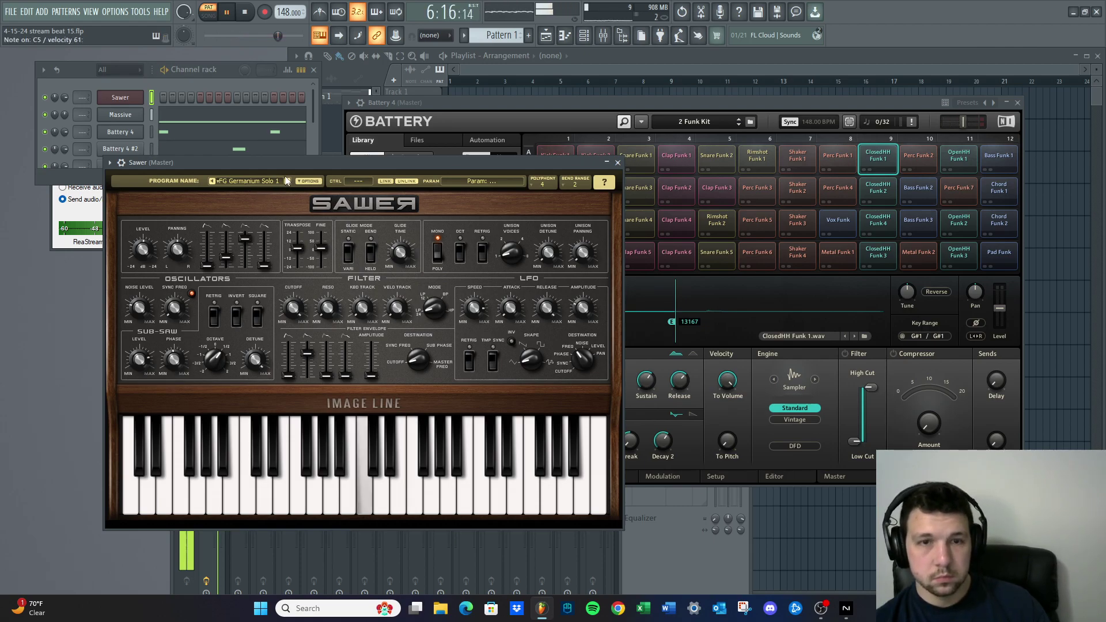
# Audition the Sawer lead presets FG Germanium Solo 2, FG I am Monster, FG Jet Phase and FG MechaniX
pyautogui.click(287, 181)
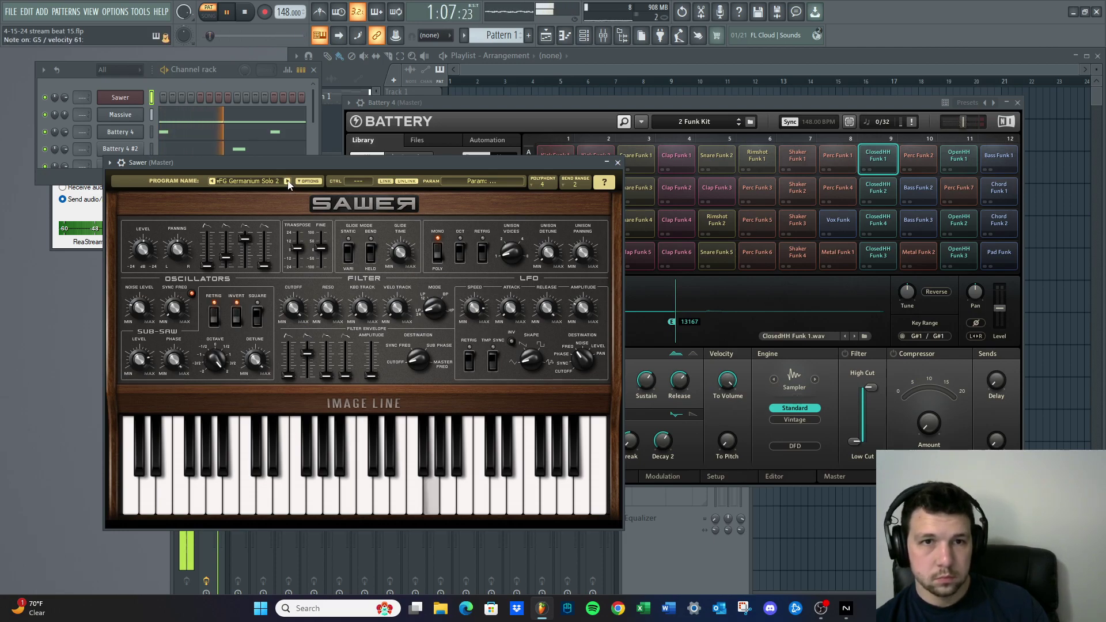
pyautogui.click(286, 181)
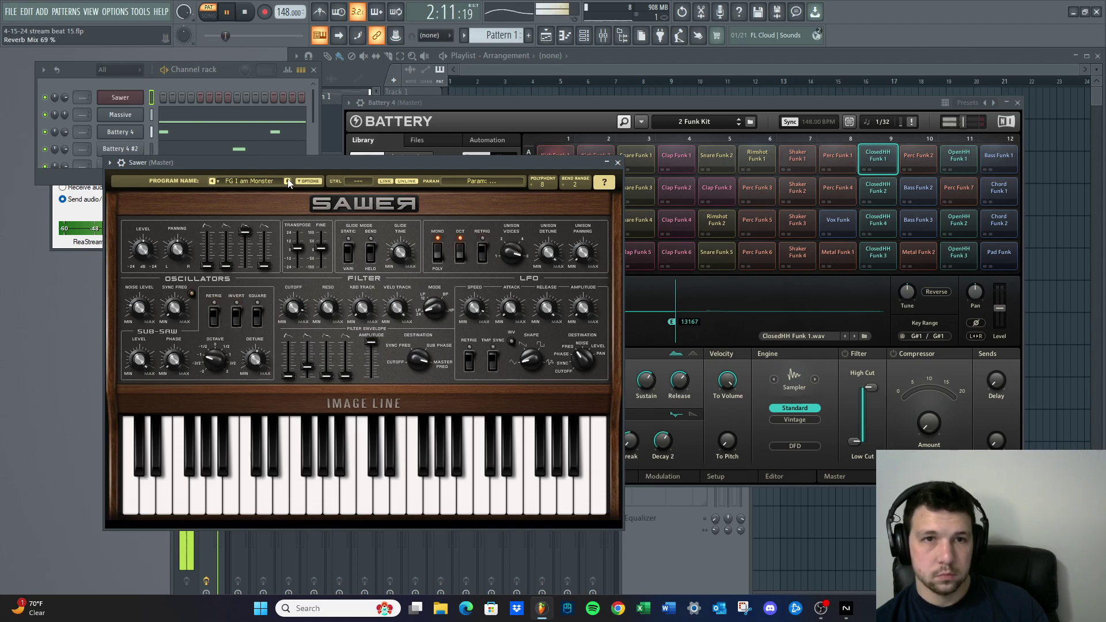
pyautogui.click(287, 181)
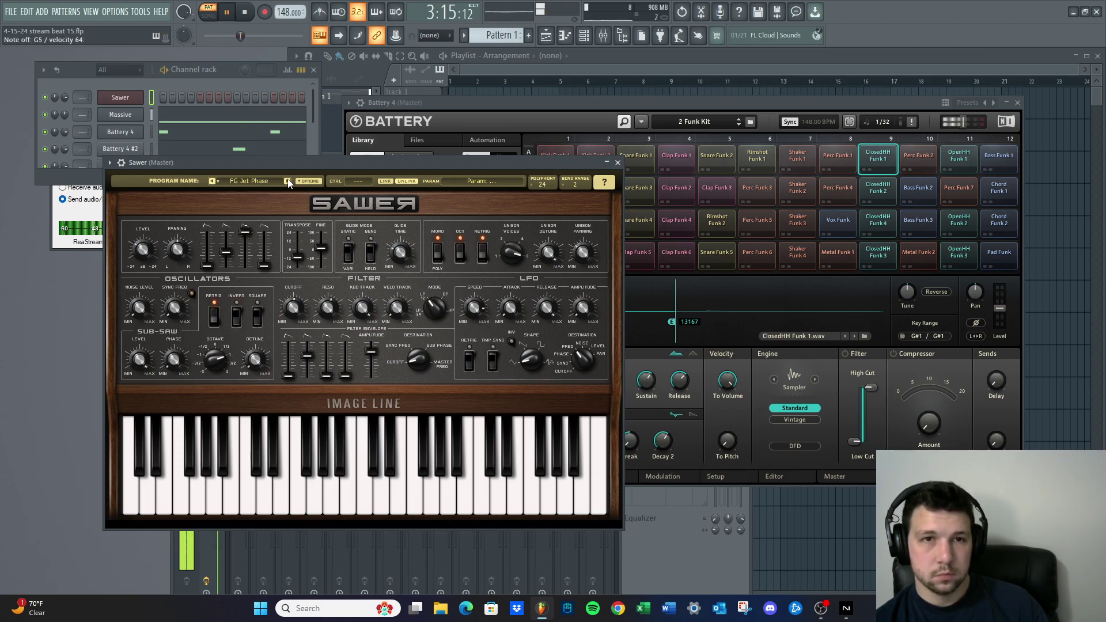
pyautogui.click(286, 181)
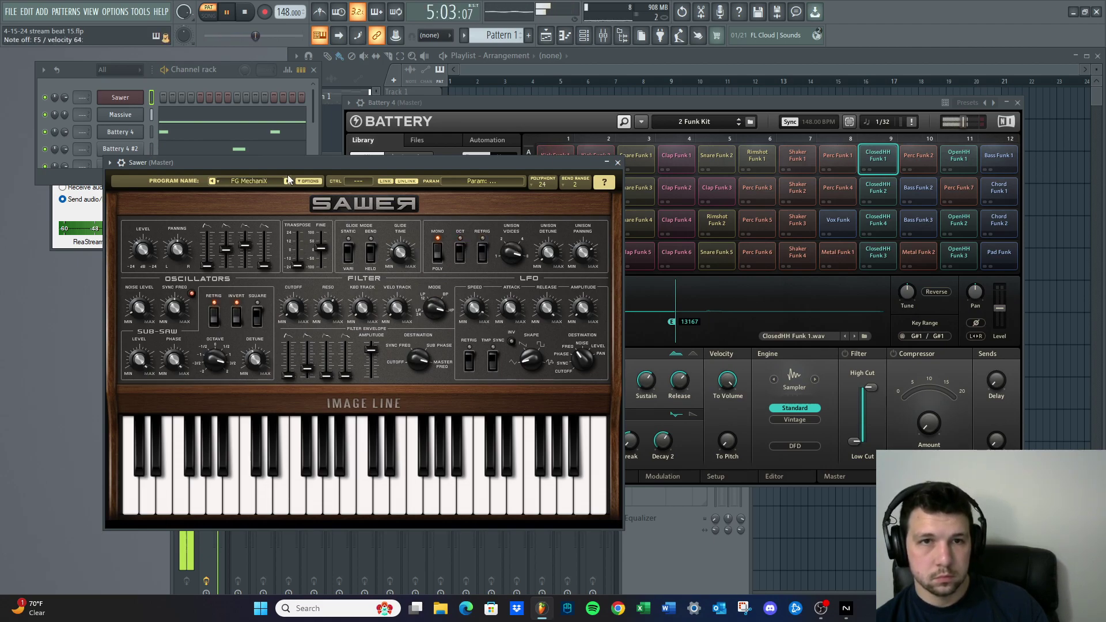
# Open Massive's piano roll and try its melody one and two octaves lower during playback
pyautogui.click(223, 118)
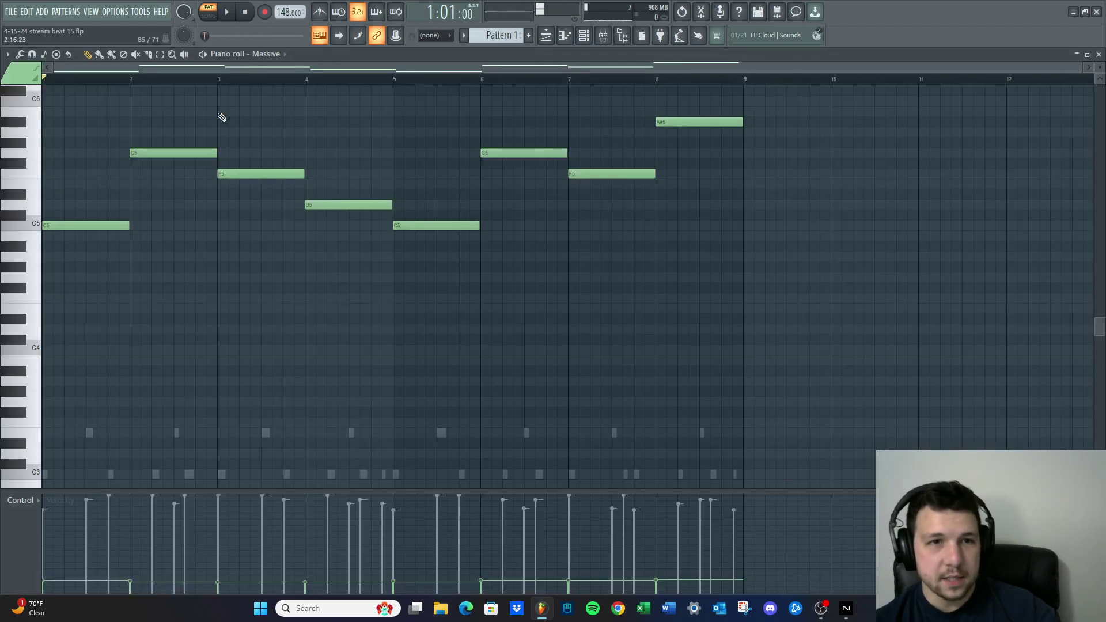
pyautogui.hotkey('ctrl', 'Down')
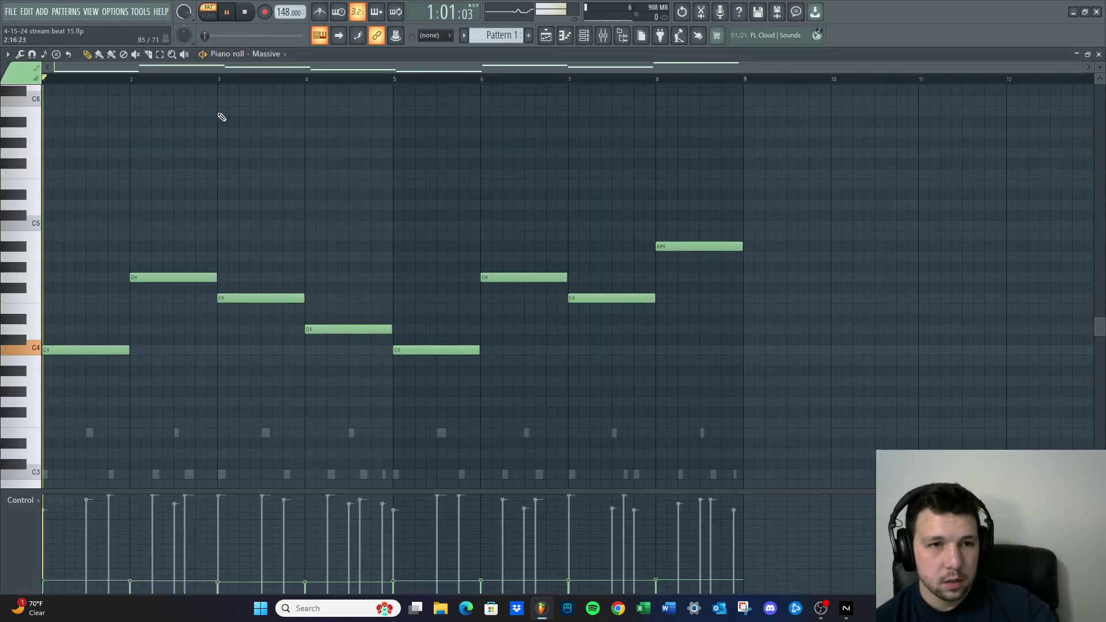
pyautogui.hotkey('ctrl', 'Down')
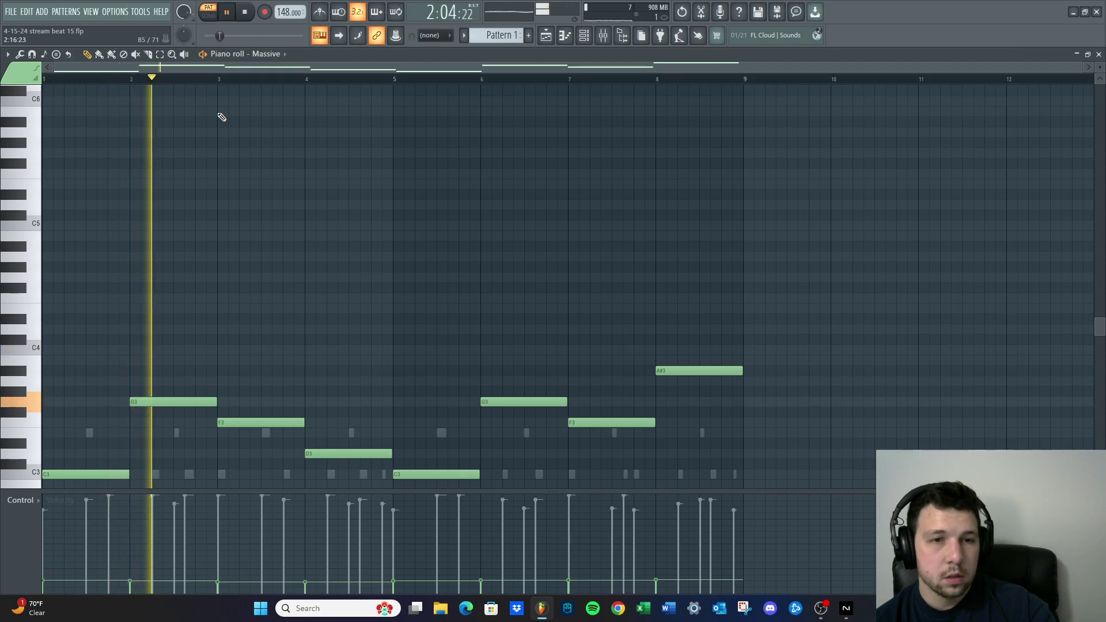
# Raise the Massive melody back up two octaves, replay the pattern briefly and close the piano roll
pyautogui.hotkey('ctrl', 'Up')
pyautogui.hotkey('ctrl', 'Up')
pyautogui.click(252, 14)
pyautogui.scroll(3, 628, 109)
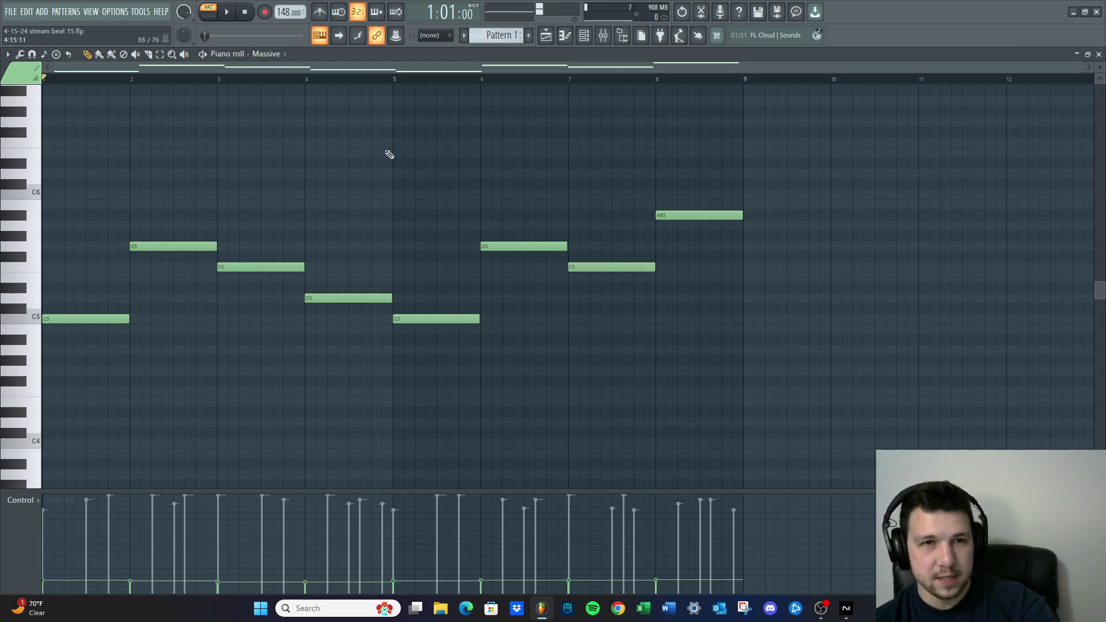
pyautogui.press('space')
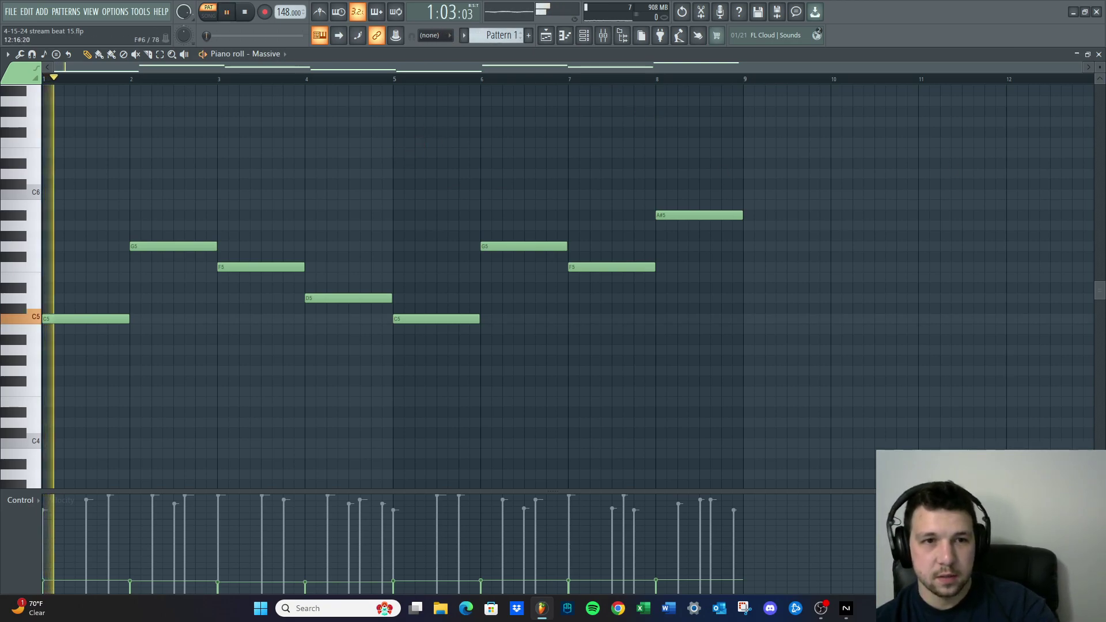
pyautogui.press('space')
pyautogui.click(1098, 53)
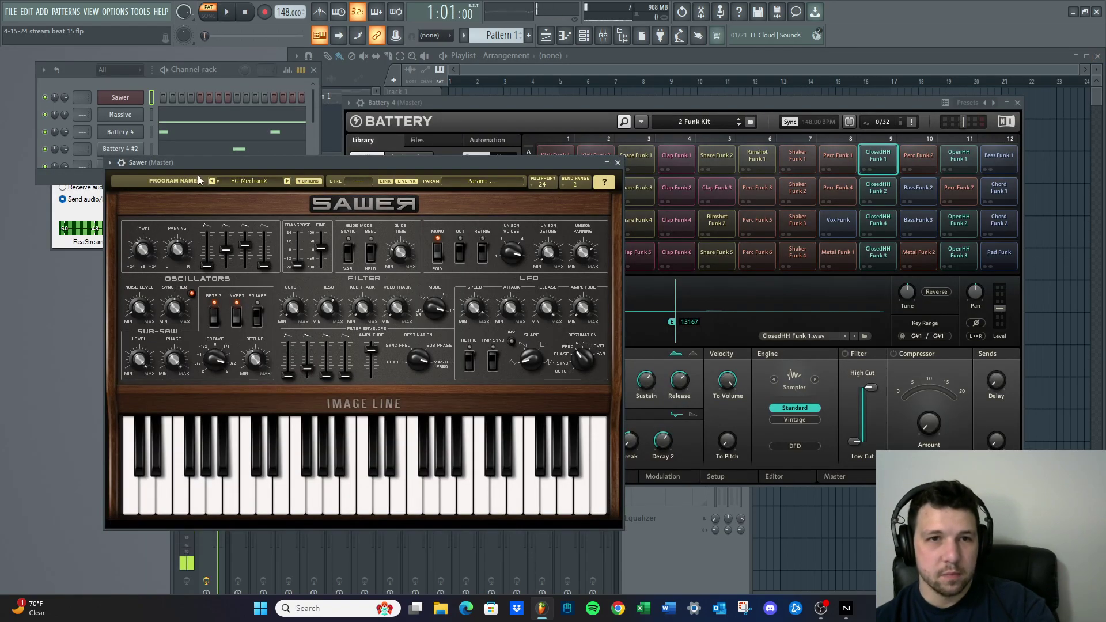
# Insert a Kontakt 5 instrument channel above Sawer in the channel rack
pyautogui.rightClick(127, 115)
pyautogui.moveTo(165, 174)
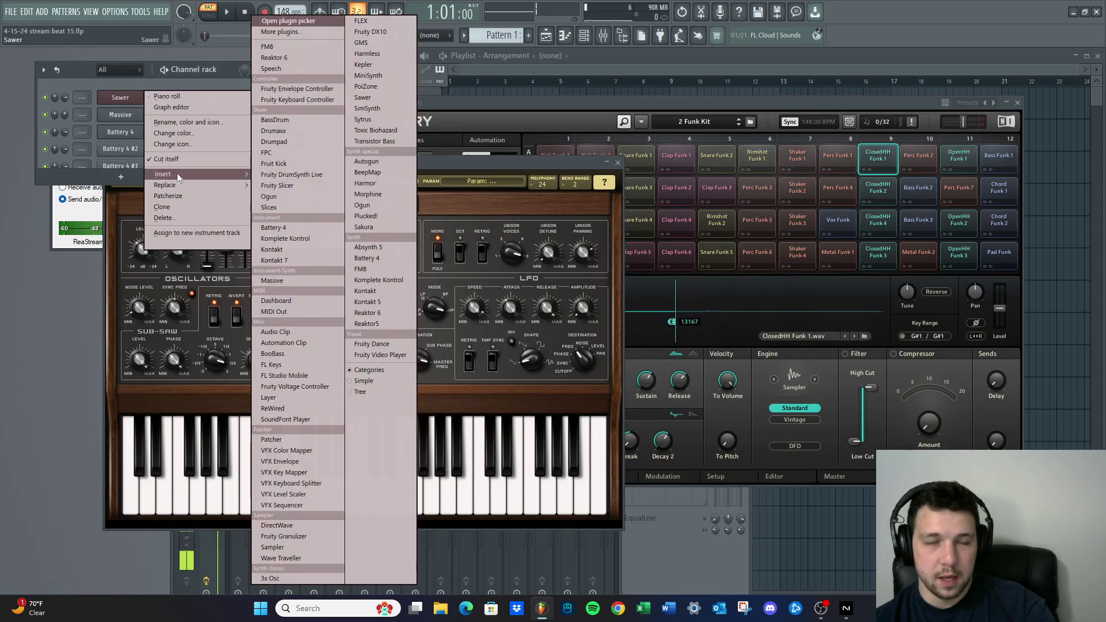
pyautogui.click(383, 300)
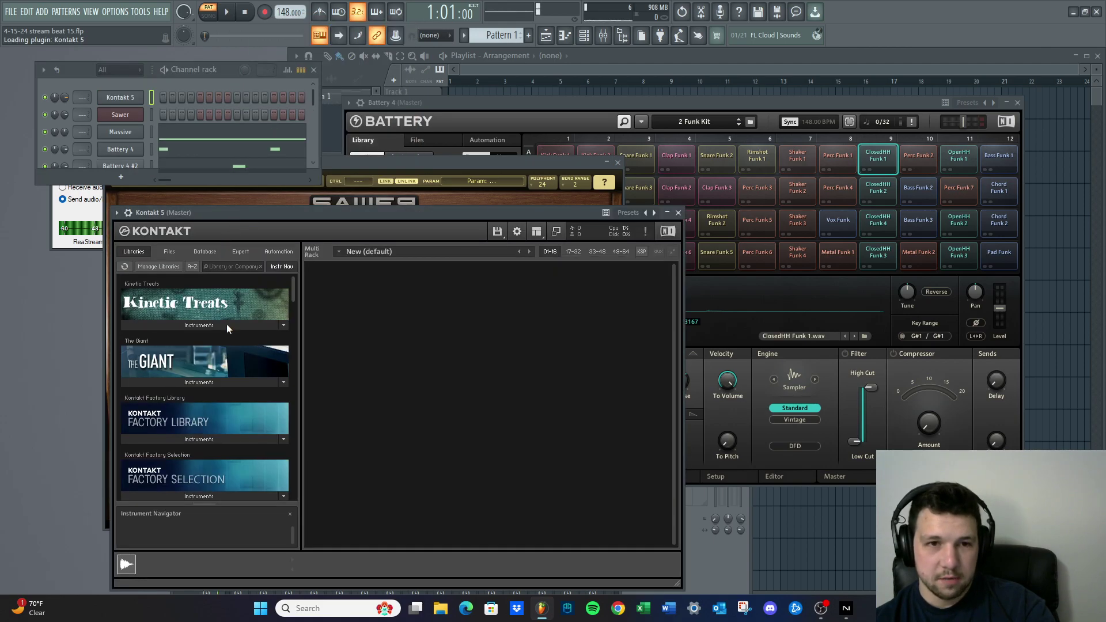
# Load Trombone Section.nki from the Horns folder of the Kontakt Factory Library's Band instruments and play the pattern
pyautogui.scroll(-2, 293, 296)
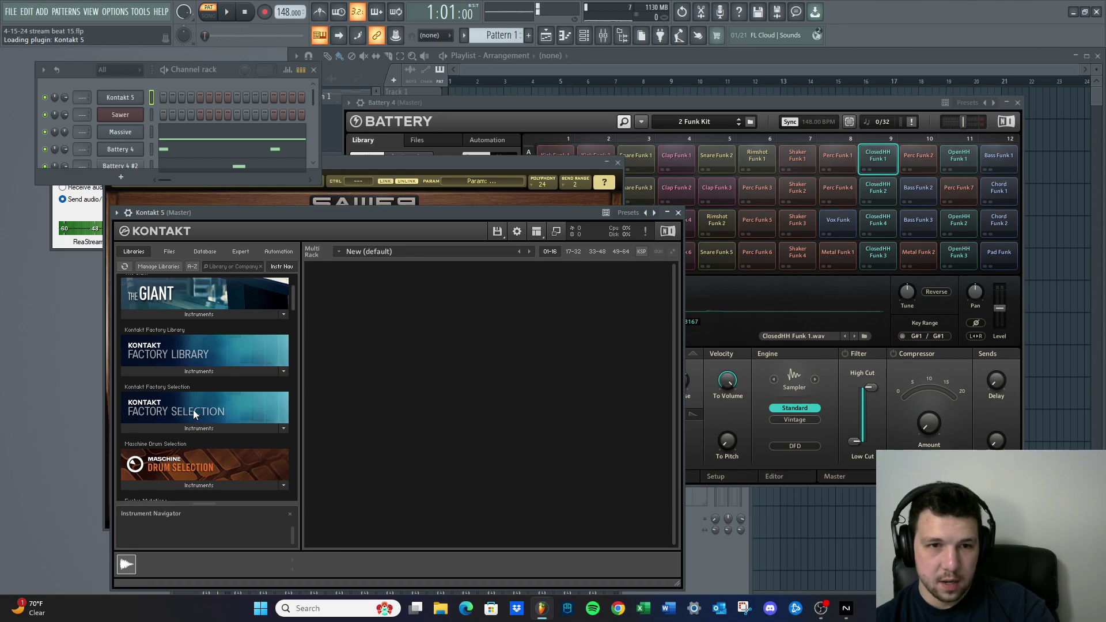
pyautogui.click(200, 371)
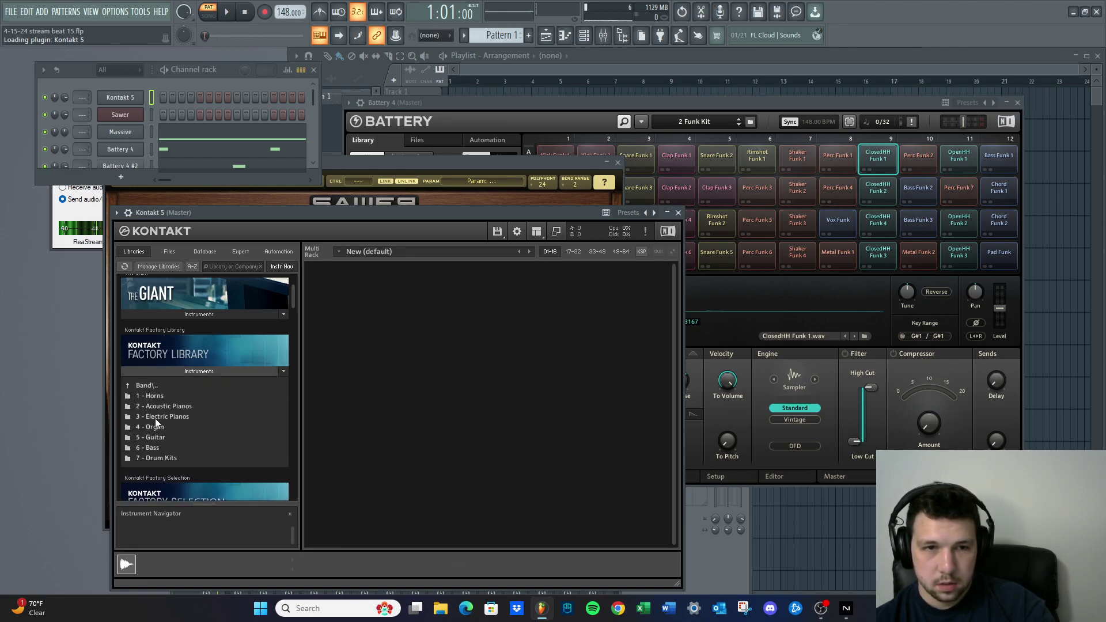
pyautogui.click(151, 397)
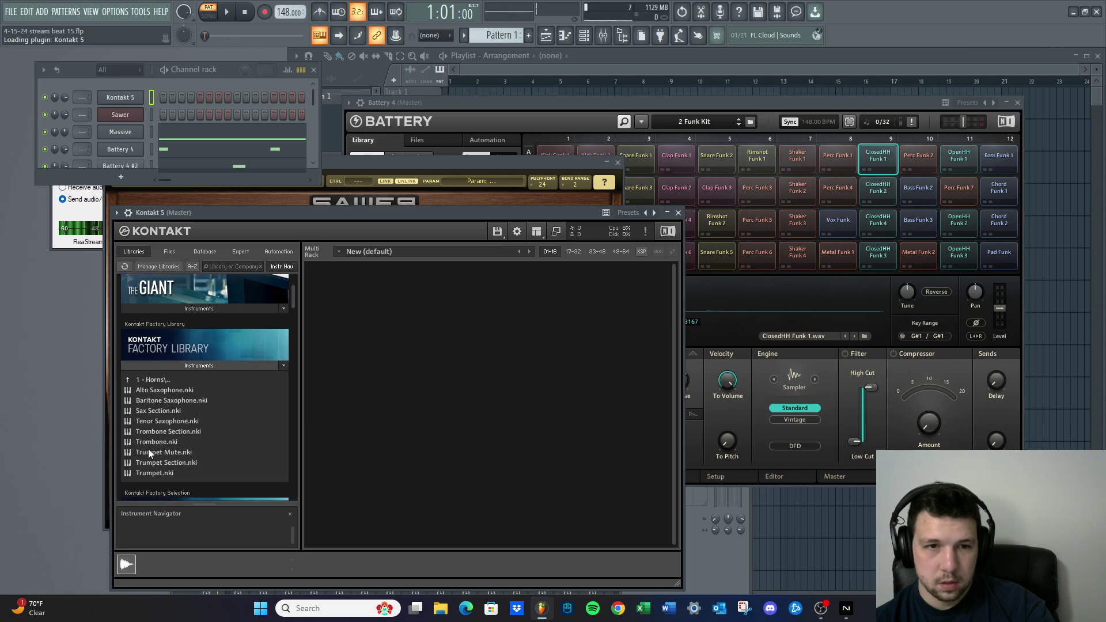
pyautogui.doubleClick(150, 432)
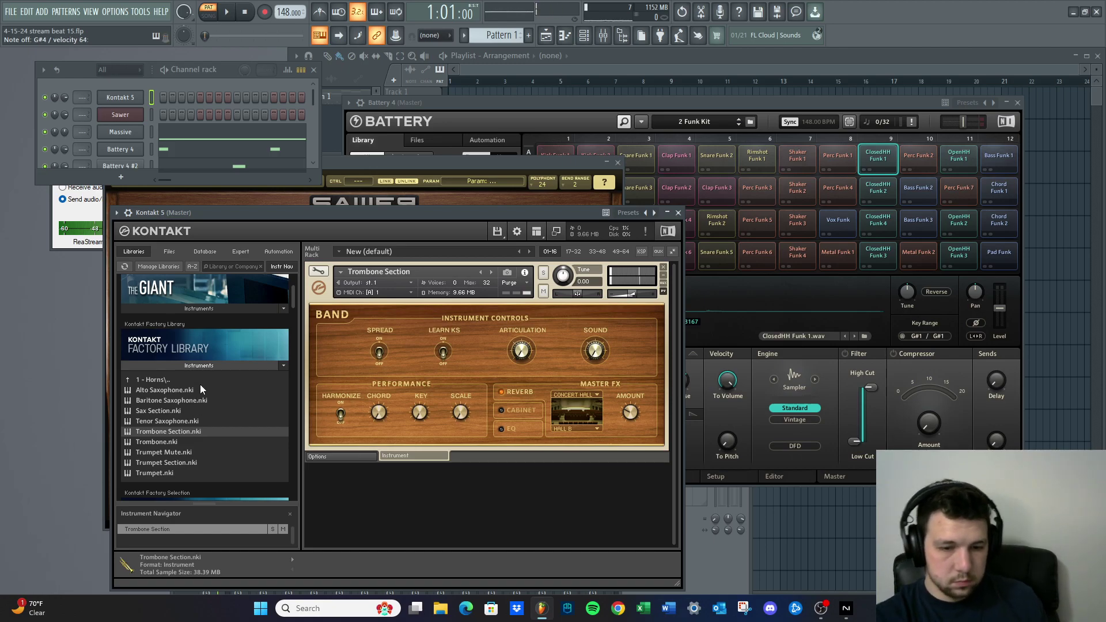
pyautogui.press('space')
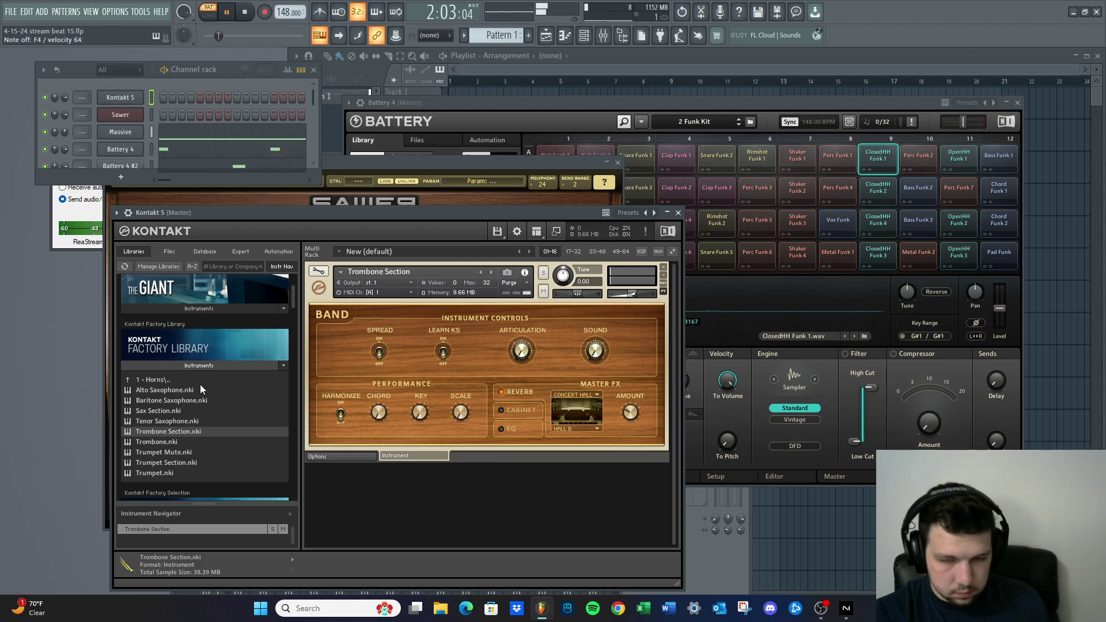
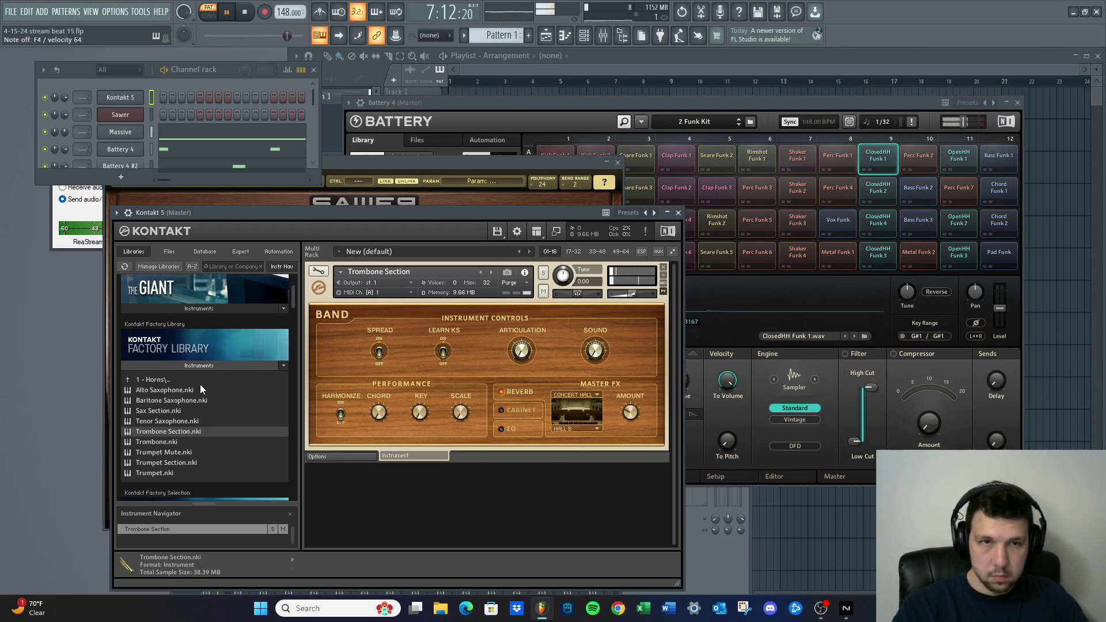
# Copy all of the Massive melody notes and paste them into Kontakt 5's piano roll
pyautogui.press('space')
pyautogui.click(242, 131)
pyautogui.hotkey('ctrl', 'a')
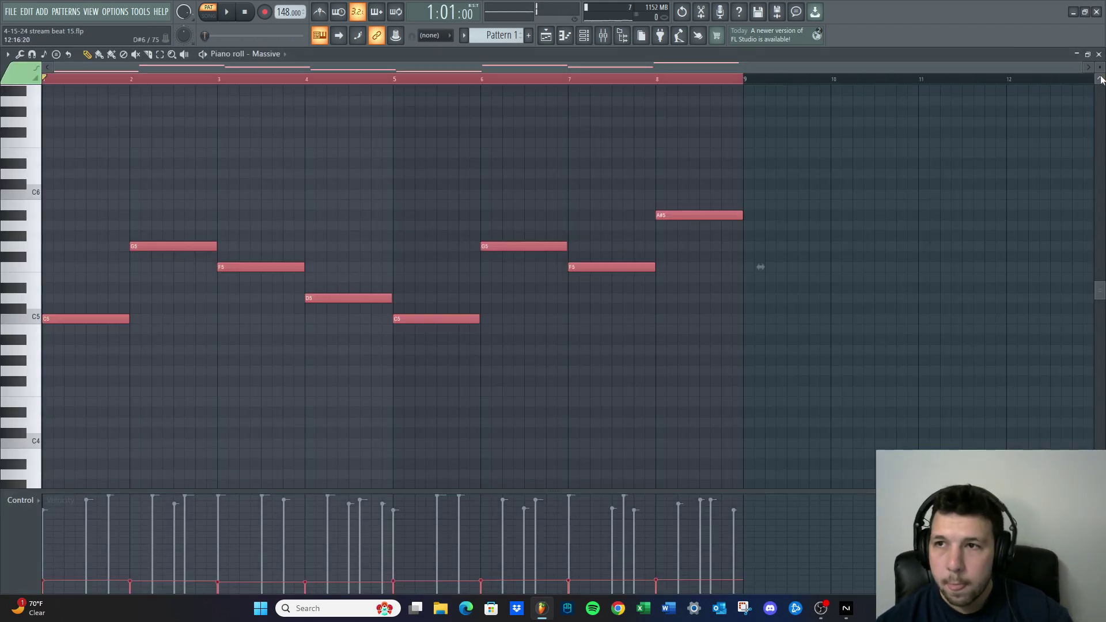
pyautogui.click(1099, 54)
pyautogui.scroll(-1, 115, 127)
pyautogui.rightClick(123, 80)
pyautogui.click(167, 81)
pyautogui.hotkey('ctrl', 'v')
# Lower the pasted Kontakt 5 notes by one octave
pyautogui.press('Down')
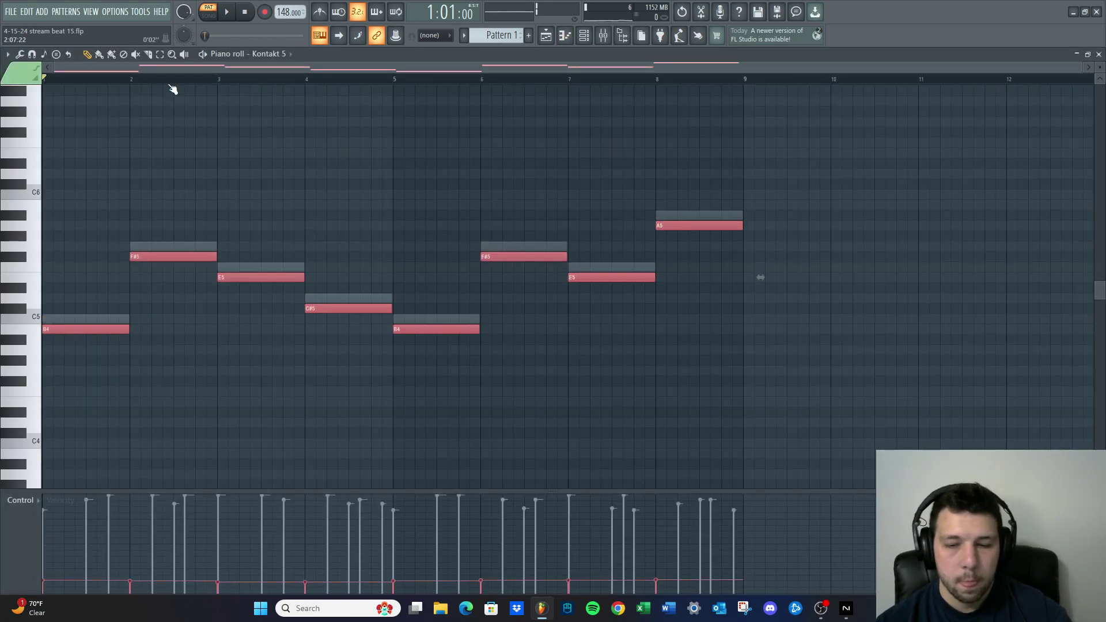
pyautogui.hotkey('shift', 'Down')
pyautogui.press('Up')
pyautogui.scroll(-3, 181, 207)
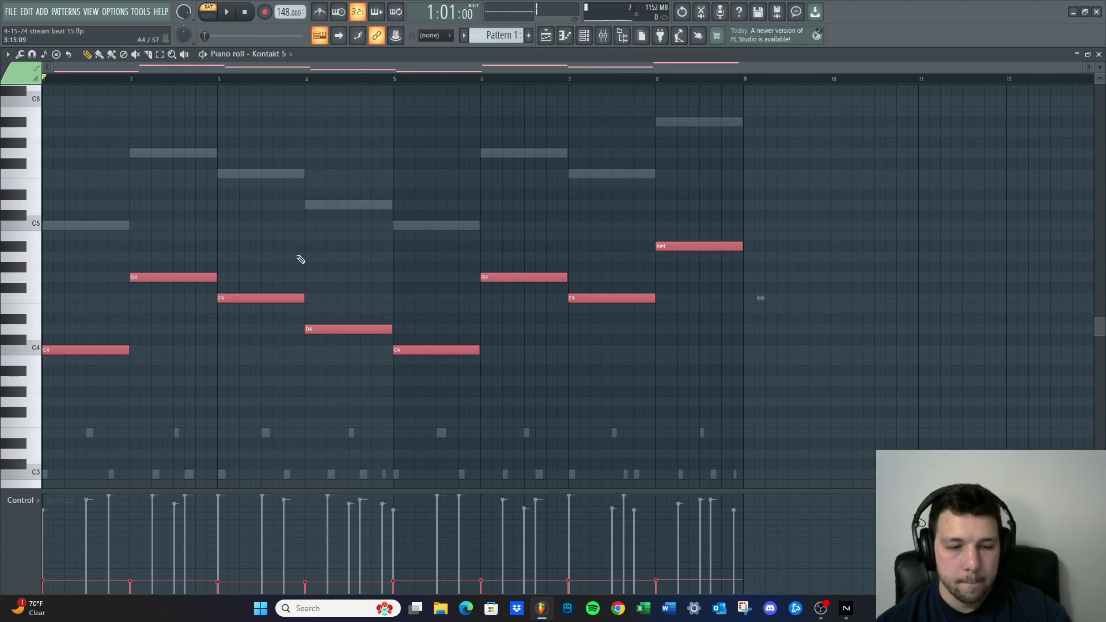
# Arpeggiate the Kontakt 5 notes into four equal repeats per bar by adjusting Time mul, and preview the result
pyautogui.hotkey('alt', 'a')
pyautogui.moveTo(629, 259); pyautogui.dragTo(628, 242)
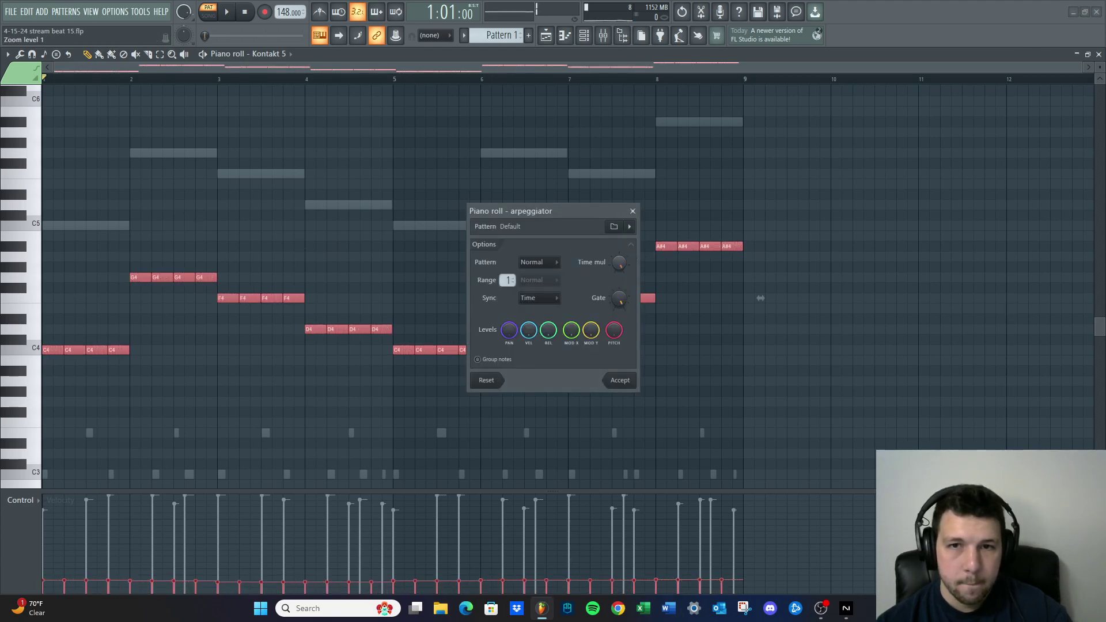
pyautogui.click(620, 380)
pyautogui.press('space')
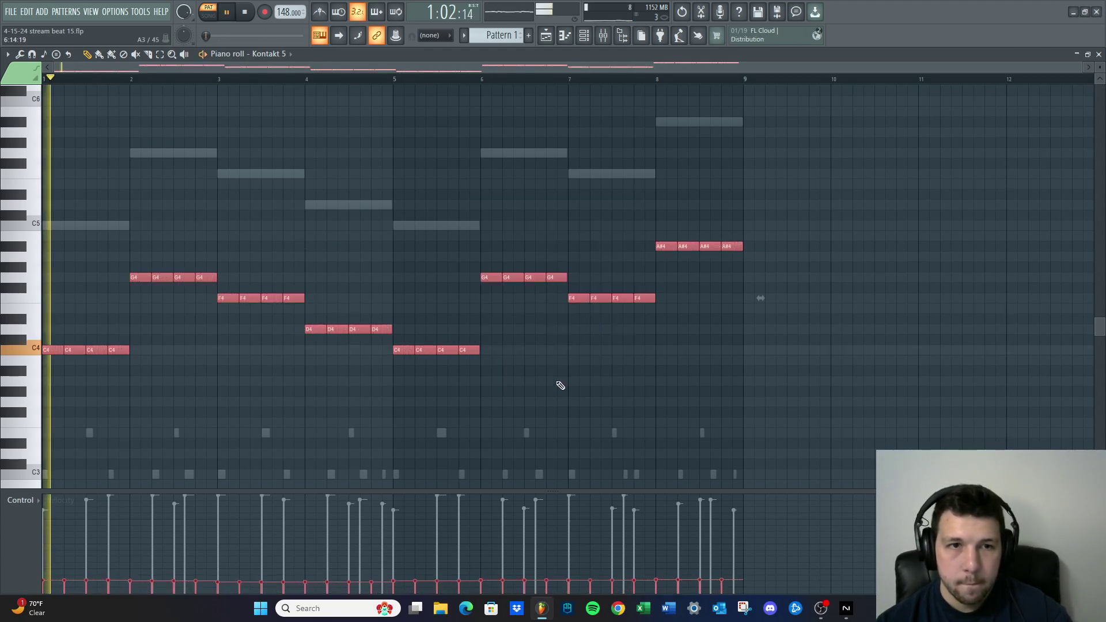
pyautogui.press('space')
# Set the snap to Cell, and in bar 1 delete the second C4 note and move the third half a beat earlier
pyautogui.rightClick(81, 350)
pyautogui.scroll(4, 83, 352)
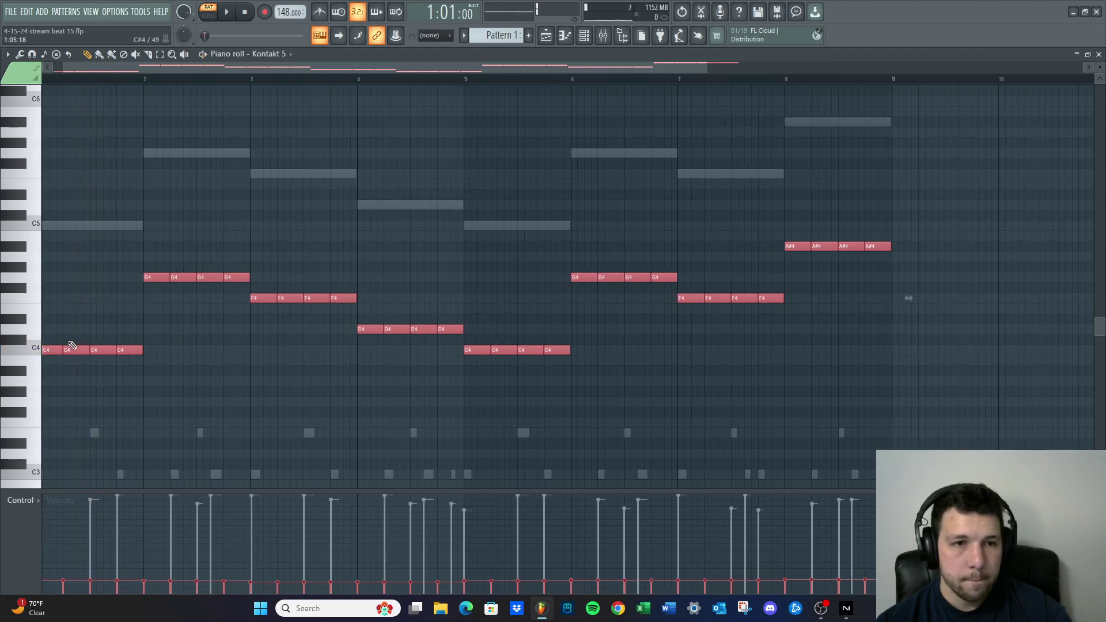
pyautogui.press('space')
pyautogui.press('space')
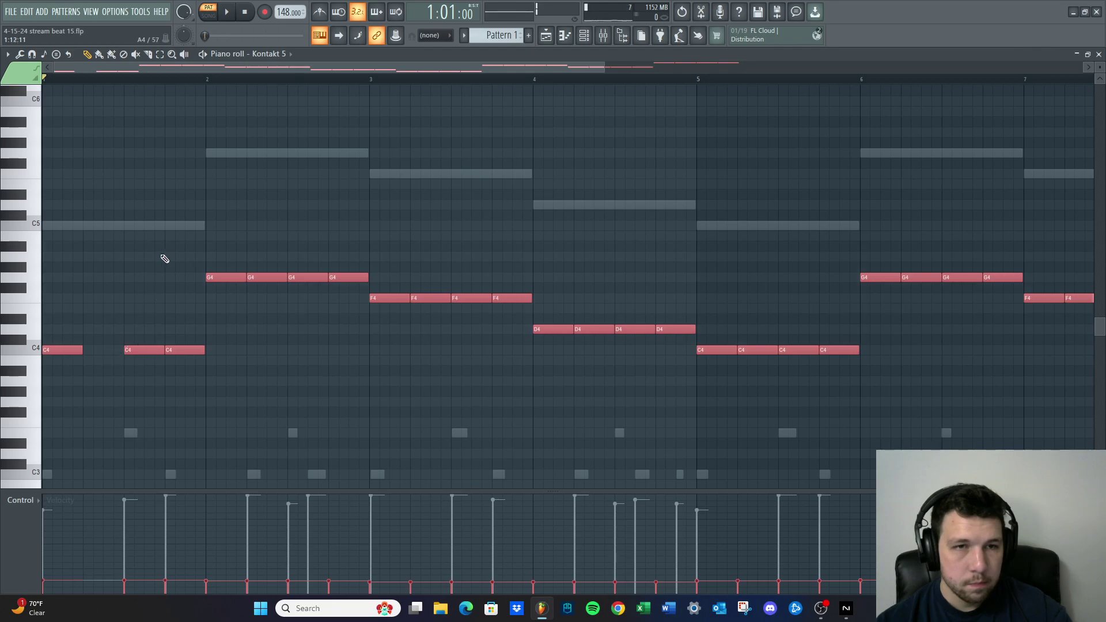
pyautogui.click(342, 132)
pyautogui.click(434, 36)
pyautogui.click(432, 60)
pyautogui.rightClick(342, 133)
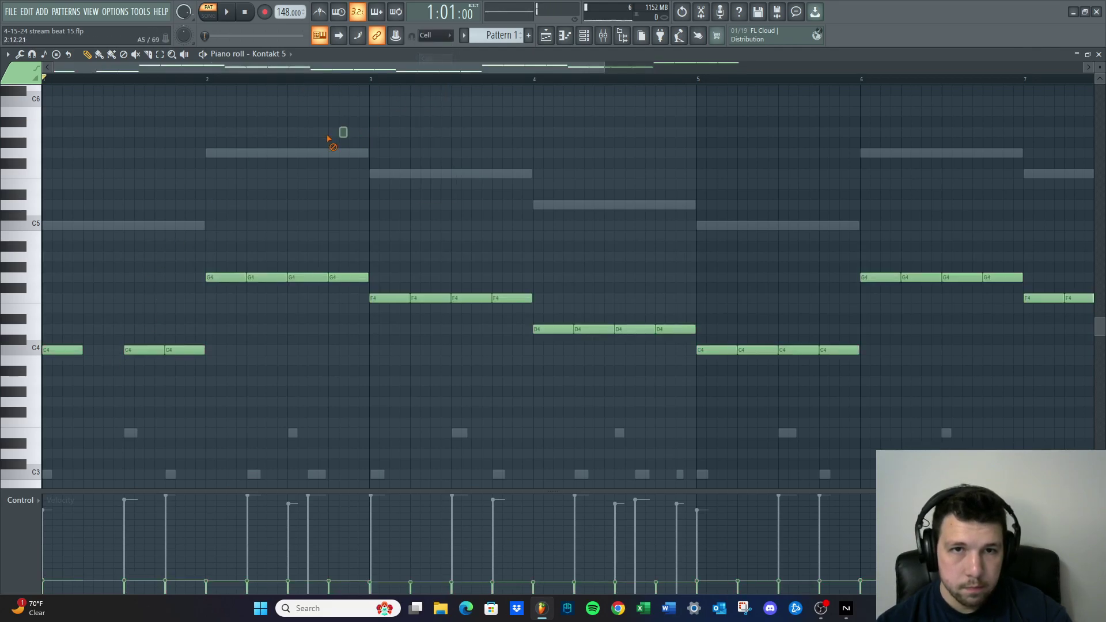
pyautogui.moveTo(122, 354); pyautogui.dragTo(111, 354)
pyautogui.press('space')
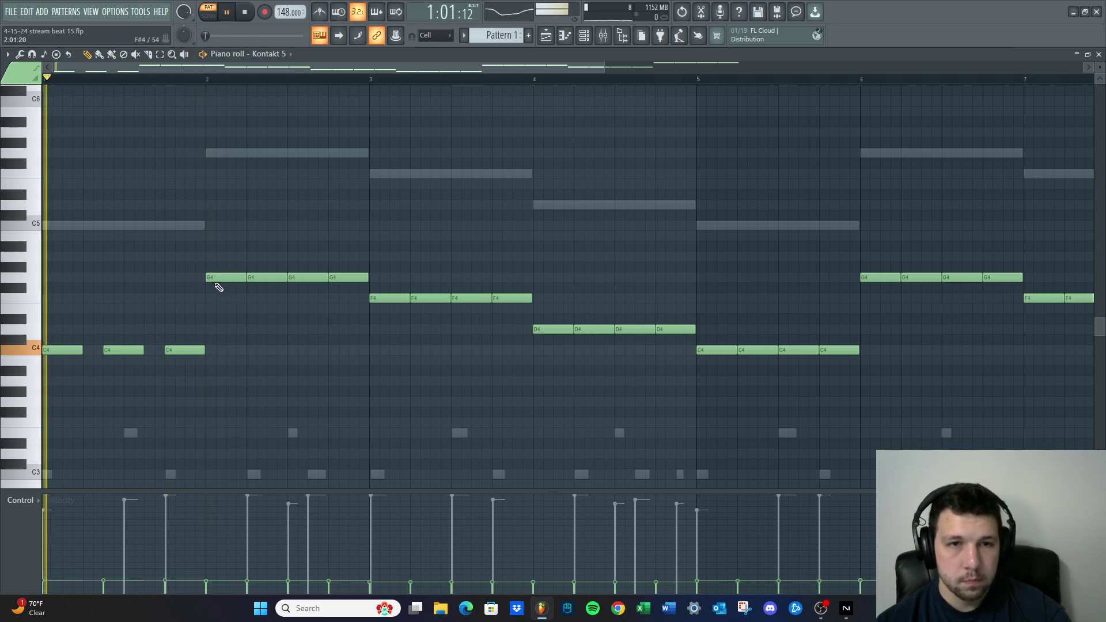
# In bar 2, delete the first and third G4 notes and move the last one half a beat earlier
pyautogui.scroll(-2, 251, 367)
pyautogui.press('space')
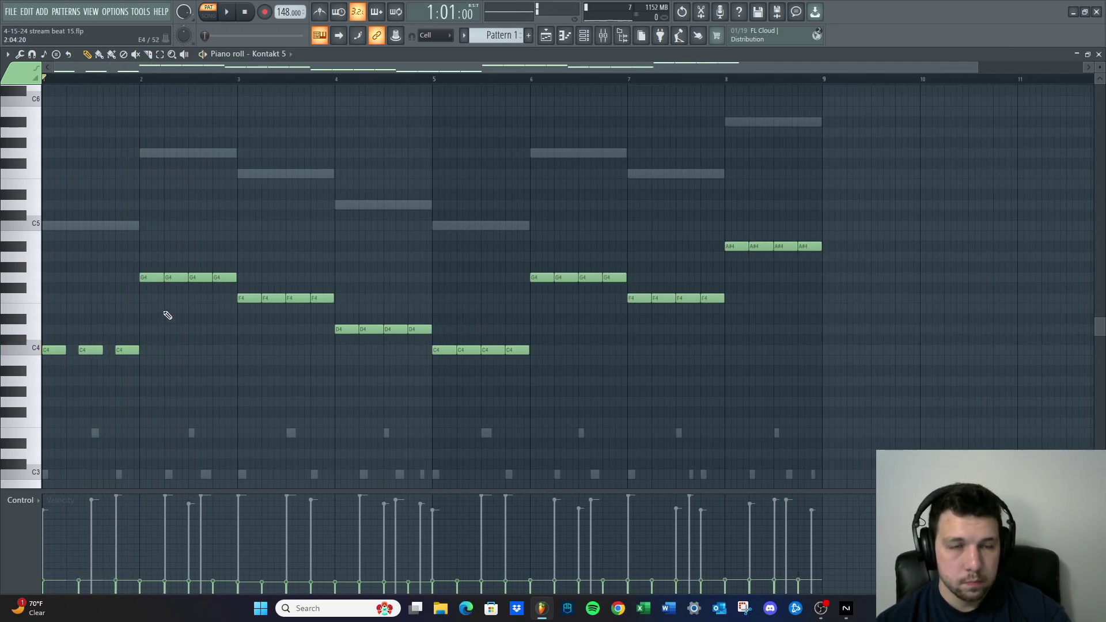
pyautogui.press('space')
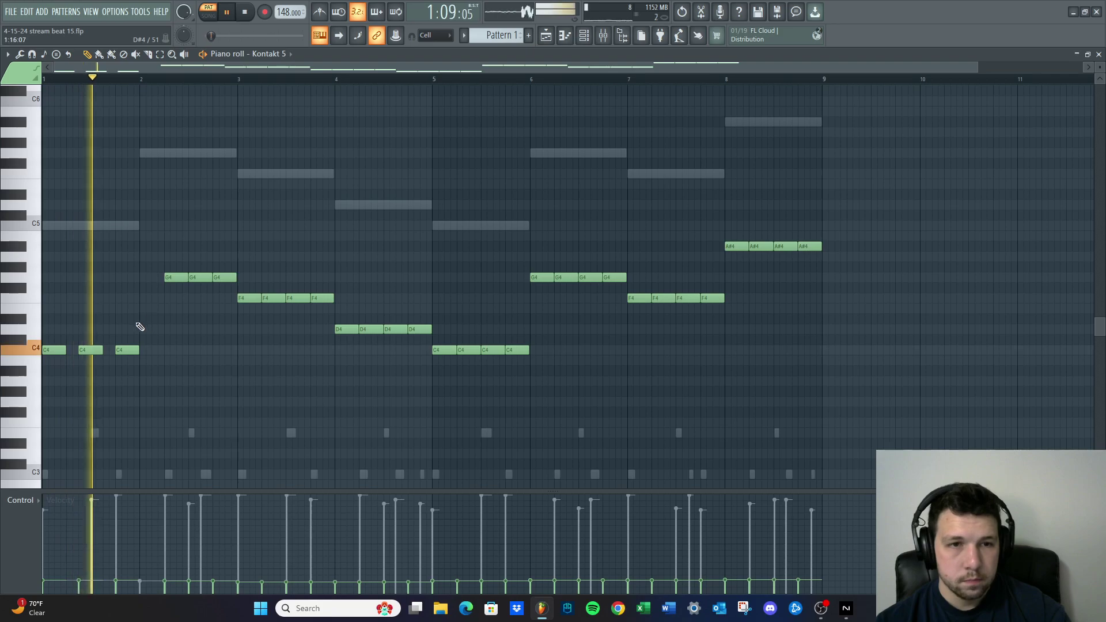
pyautogui.scroll(3, 141, 326)
pyautogui.scroll(-2, 232, 331)
pyautogui.press('space')
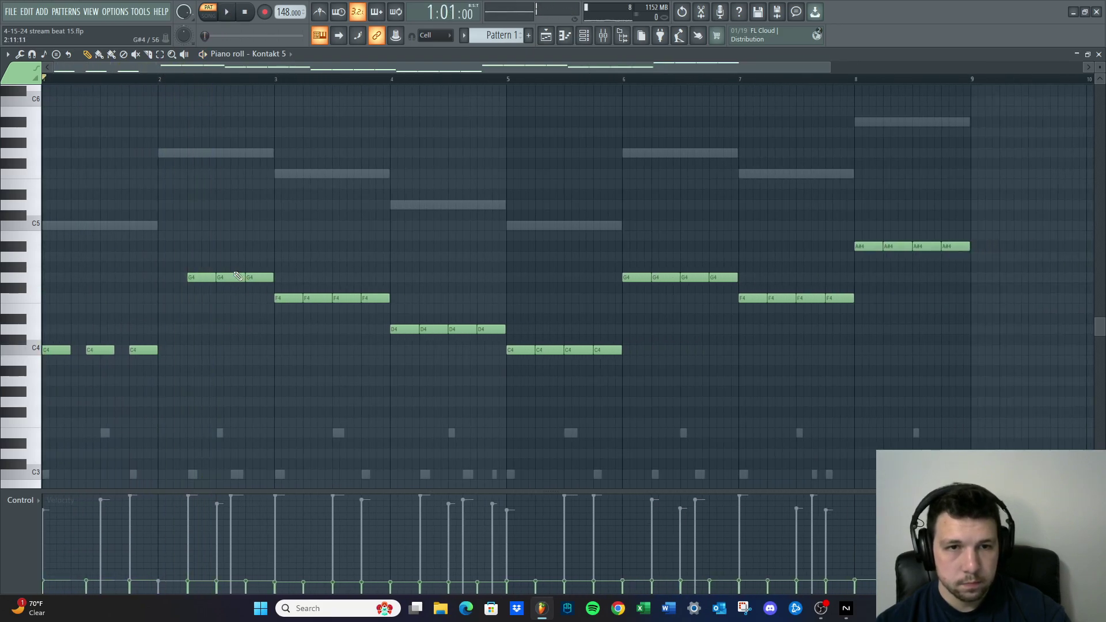
pyautogui.press('space')
pyautogui.scroll(2, 257, 321)
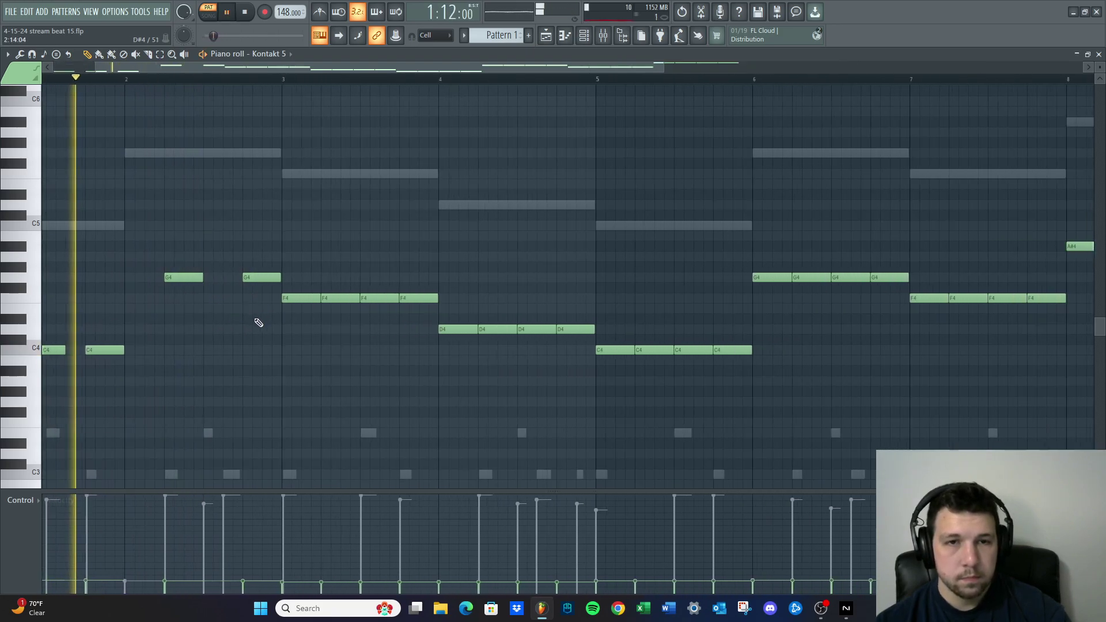
pyautogui.scroll(1, 265, 328)
pyautogui.moveTo(240, 277); pyautogui.dragTo(207, 278)
# In bar 3, delete the second F4 note and move the third half a beat earlier
pyautogui.scroll(-2, 357, 331)
pyautogui.rightClick(339, 301)
pyautogui.moveTo(350, 298); pyautogui.dragTo(340, 298)
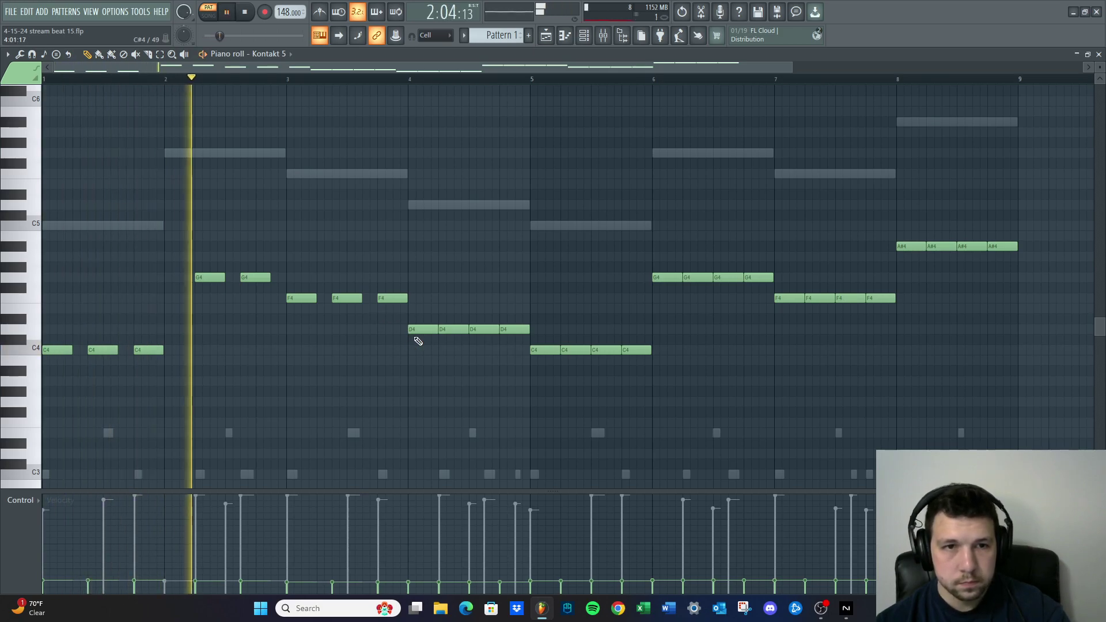
pyautogui.scroll(3, 461, 368)
pyautogui.scroll(-3, 439, 387)
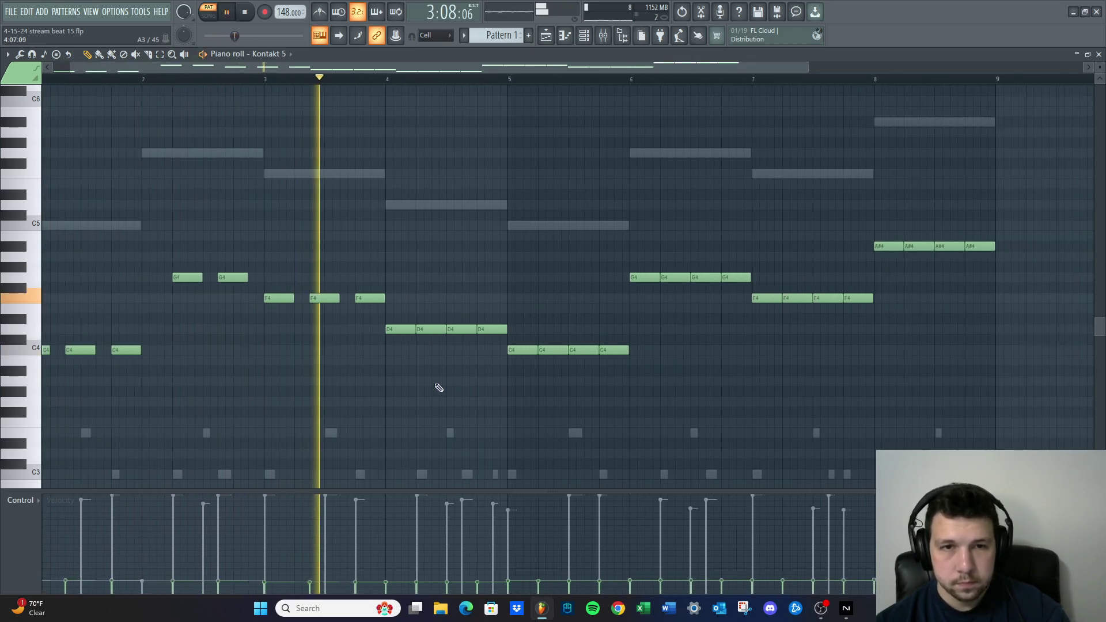
pyautogui.press('space')
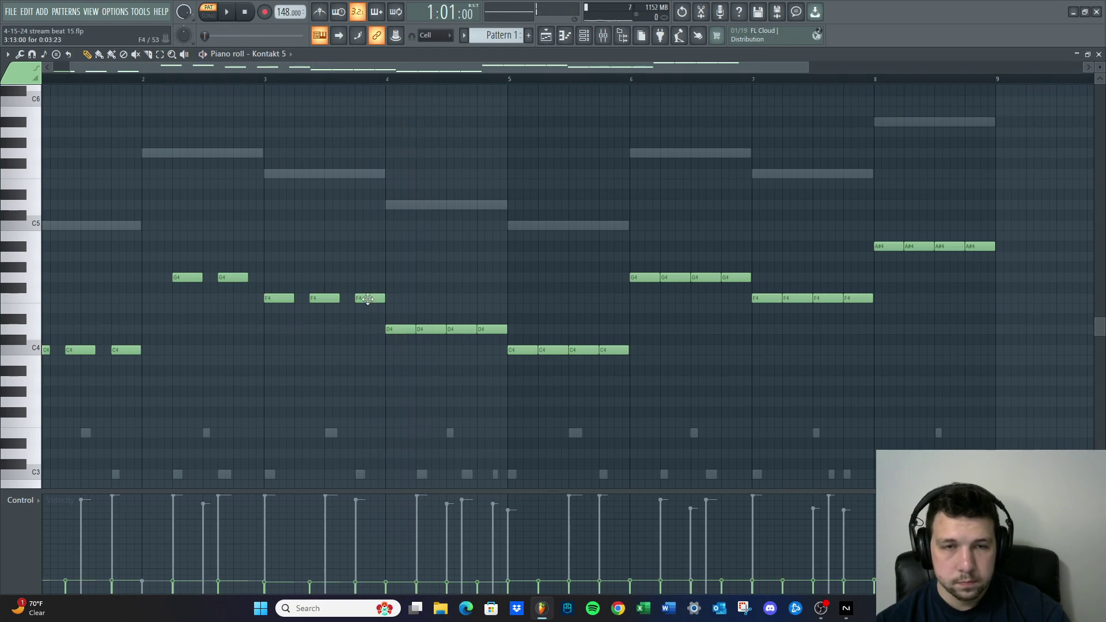
# Lower bar 3's last note to D4, and in bar 4 delete the first and third D4 notes, shifting the last half a beat earlier
pyautogui.moveTo(369, 306); pyautogui.dragTo(369, 332)
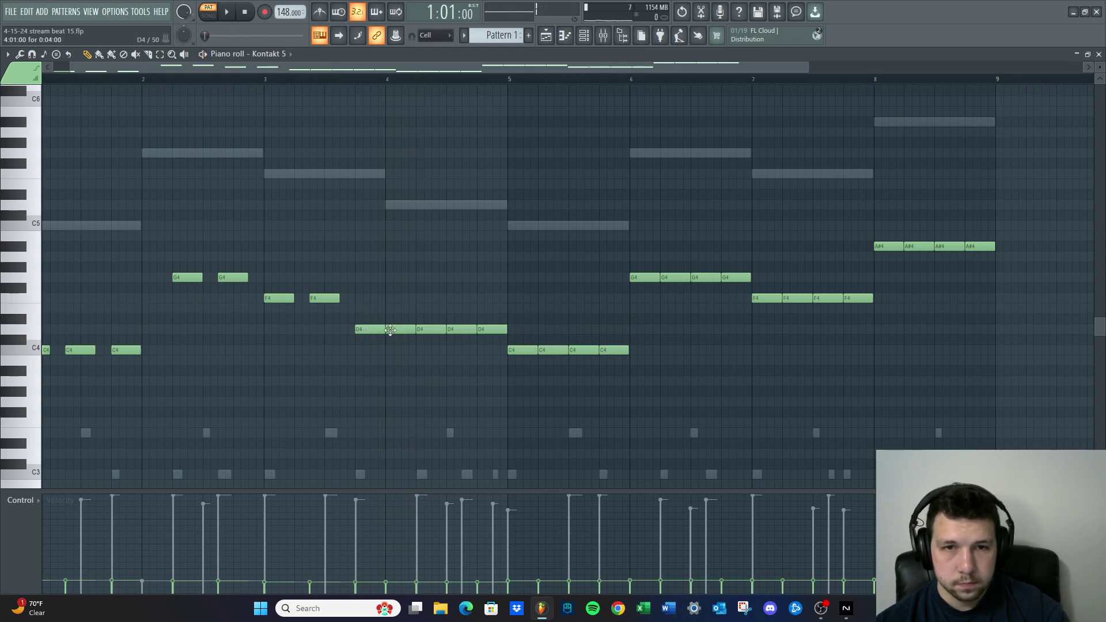
pyautogui.scroll(2, 426, 321)
pyautogui.rightClick(473, 331)
pyautogui.moveTo(508, 330); pyautogui.dragTo(487, 333)
pyautogui.press('space')
pyautogui.scroll(-2, 484, 357)
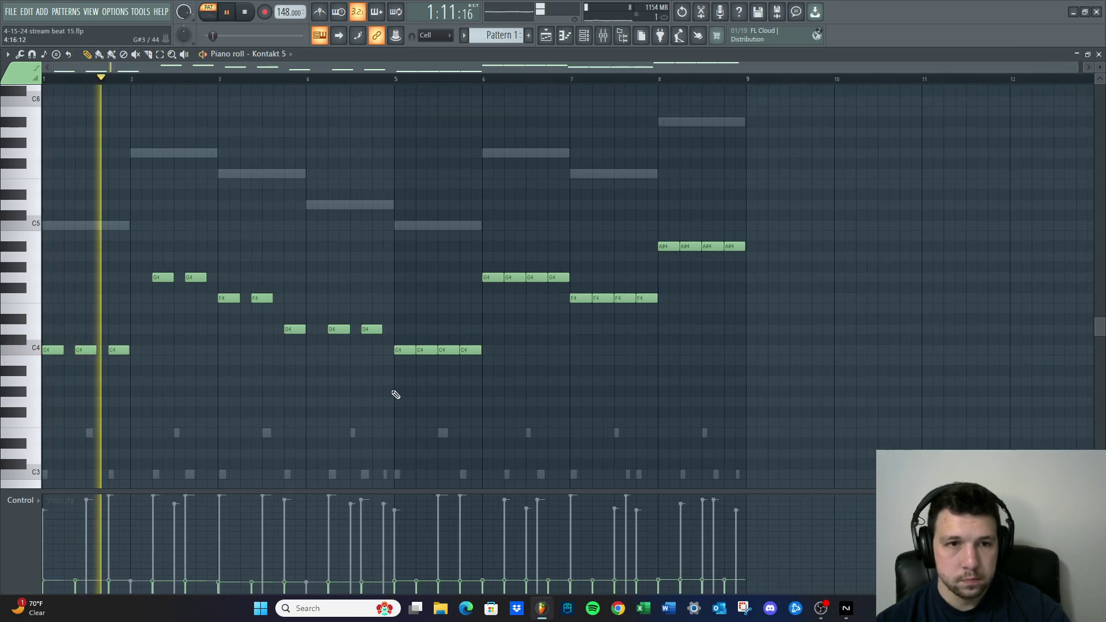
# Thin out bar 5's C4 notes to the same syncopated rhythm, raise its last note to G4 and delete bar 6's first G4
pyautogui.scroll(2, 595, 375)
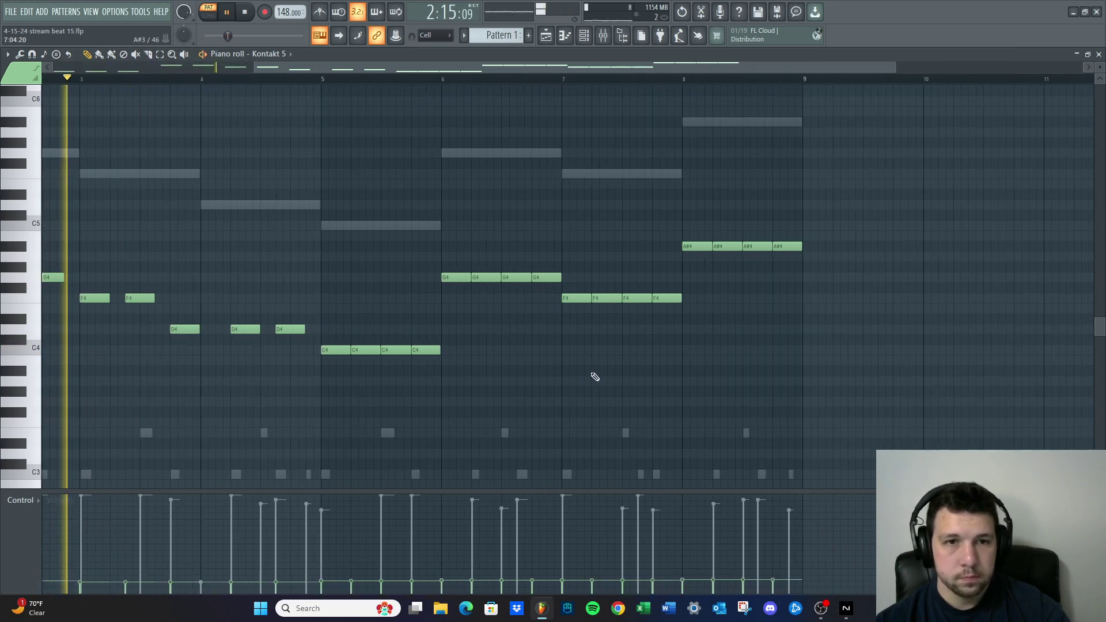
pyautogui.scroll(-2, 278, 366)
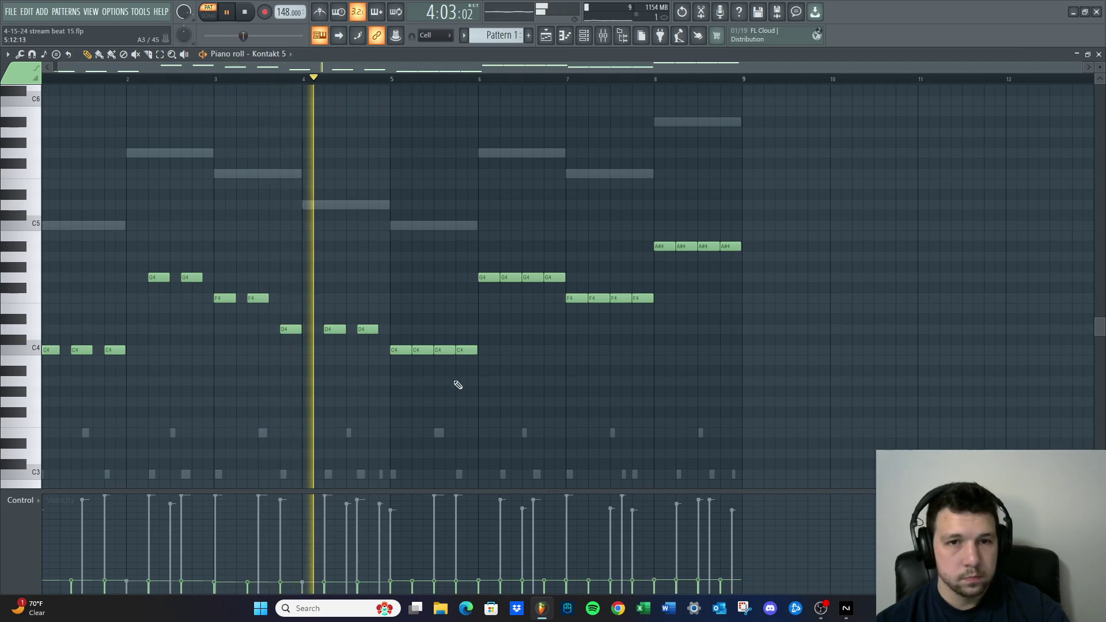
pyautogui.scroll(2, 455, 382)
pyautogui.press('space')
pyautogui.moveTo(452, 349); pyautogui.dragTo(488, 275)
# Try bar 1's last note at G4 during playback and return it to C4
pyautogui.press('space')
pyautogui.scroll(-2, 165, 344)
pyautogui.moveTo(118, 349); pyautogui.dragTo(118, 278)
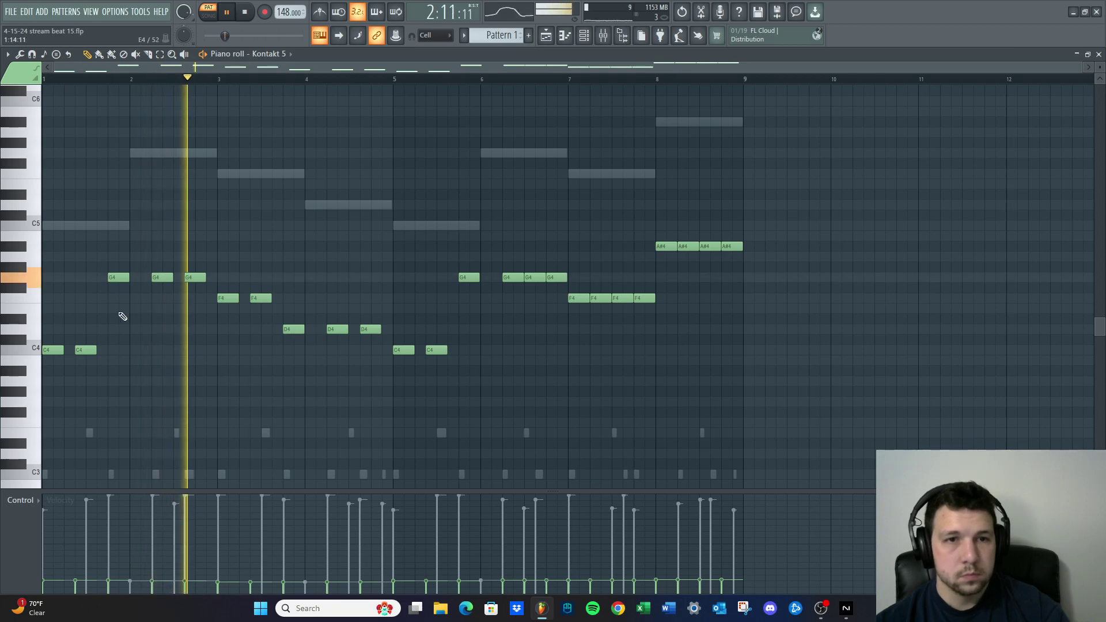
pyautogui.moveTo(120, 279); pyautogui.dragTo(118, 349)
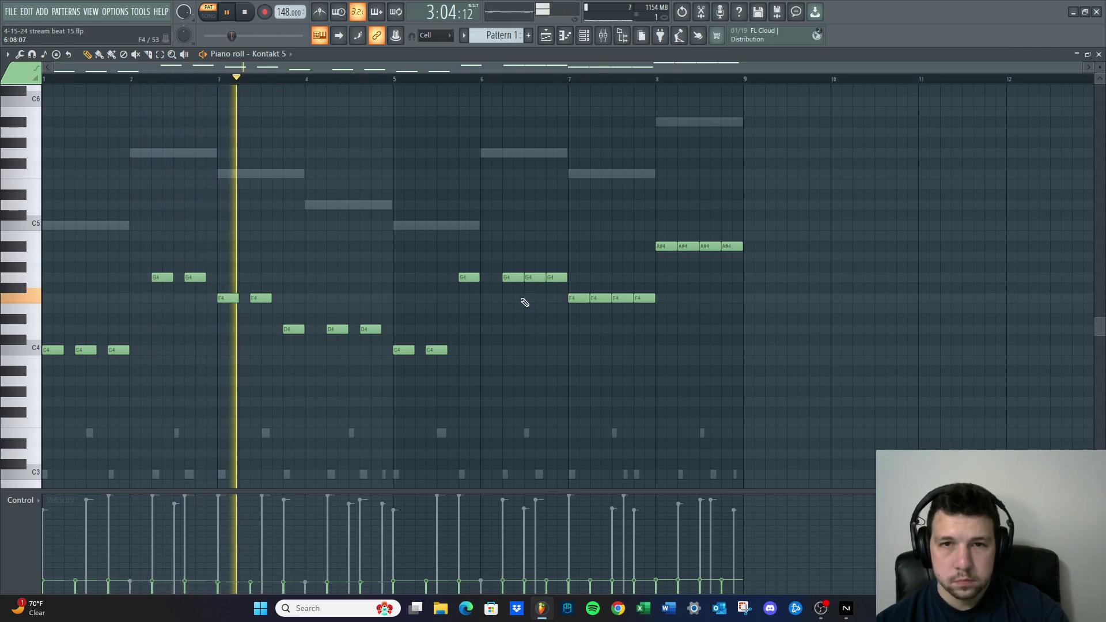
# Delete bar 6's third-beat G4 and bar 7's second F4, moving the note after each half a beat earlier
pyautogui.rightClick(535, 277)
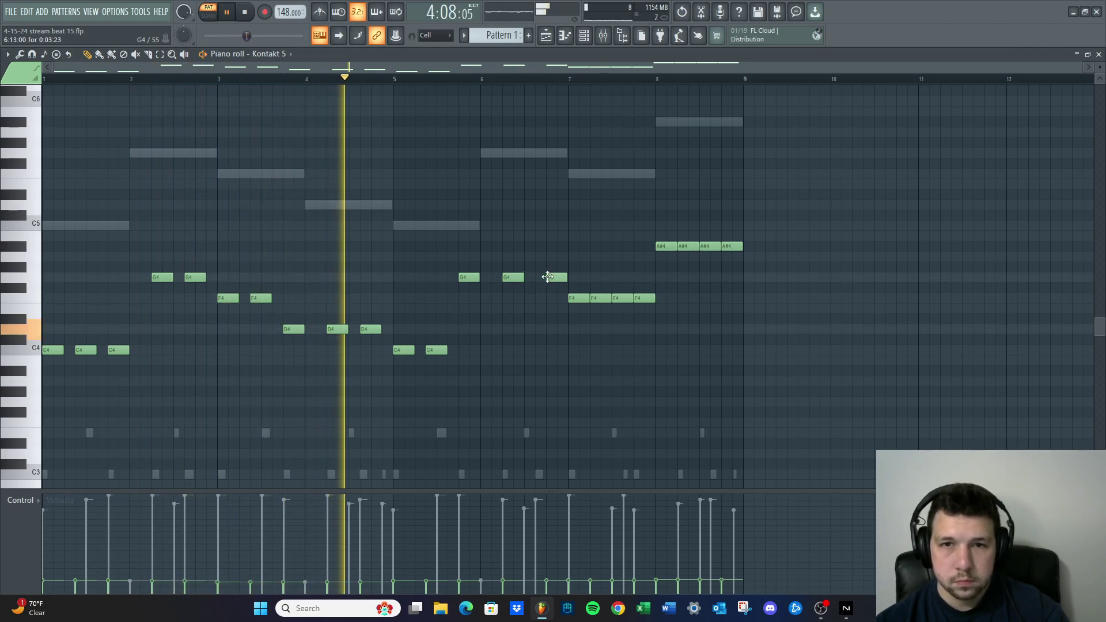
pyautogui.press('space')
pyautogui.scroll(5, 547, 305)
pyautogui.scroll(-5, 552, 365)
pyautogui.moveTo(610, 305); pyautogui.dragTo(608, 300)
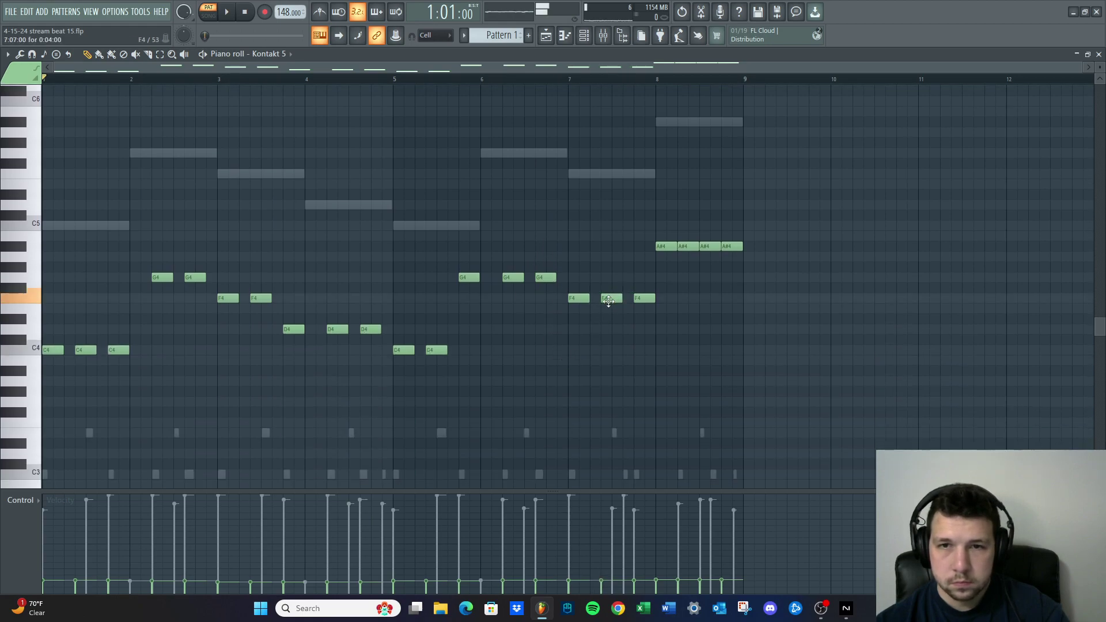
pyautogui.press('space')
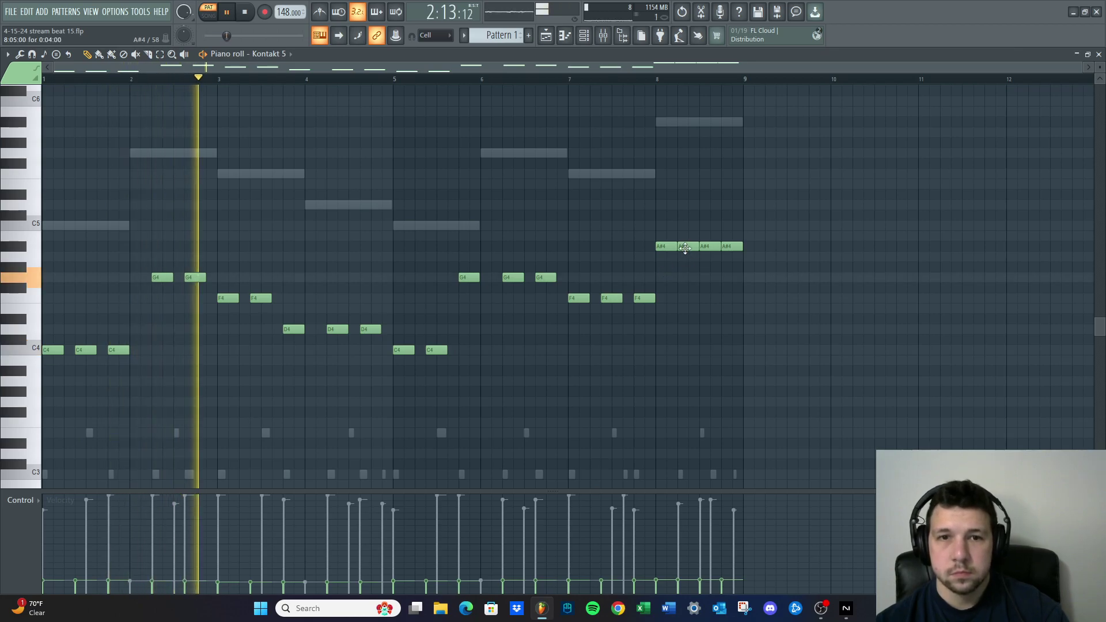
# In bar 8, delete the first and third A#4 notes and move the last one half a beat earlier
pyautogui.rightClick(667, 248)
pyautogui.rightClick(711, 246)
pyautogui.moveTo(731, 246); pyautogui.dragTo(721, 247)
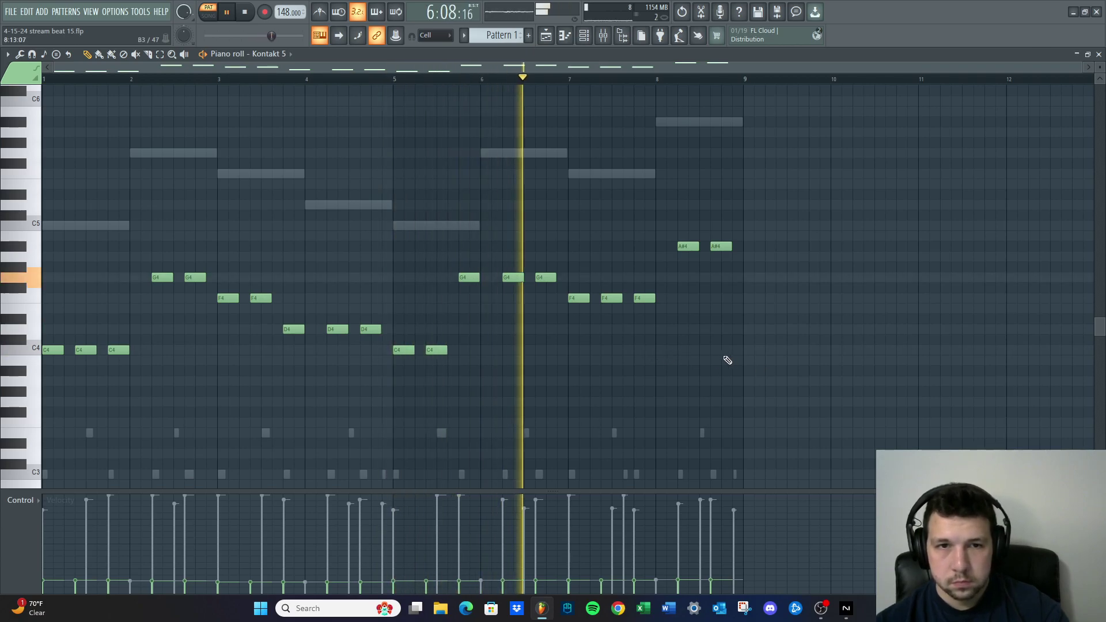
pyautogui.scroll(2, 735, 366)
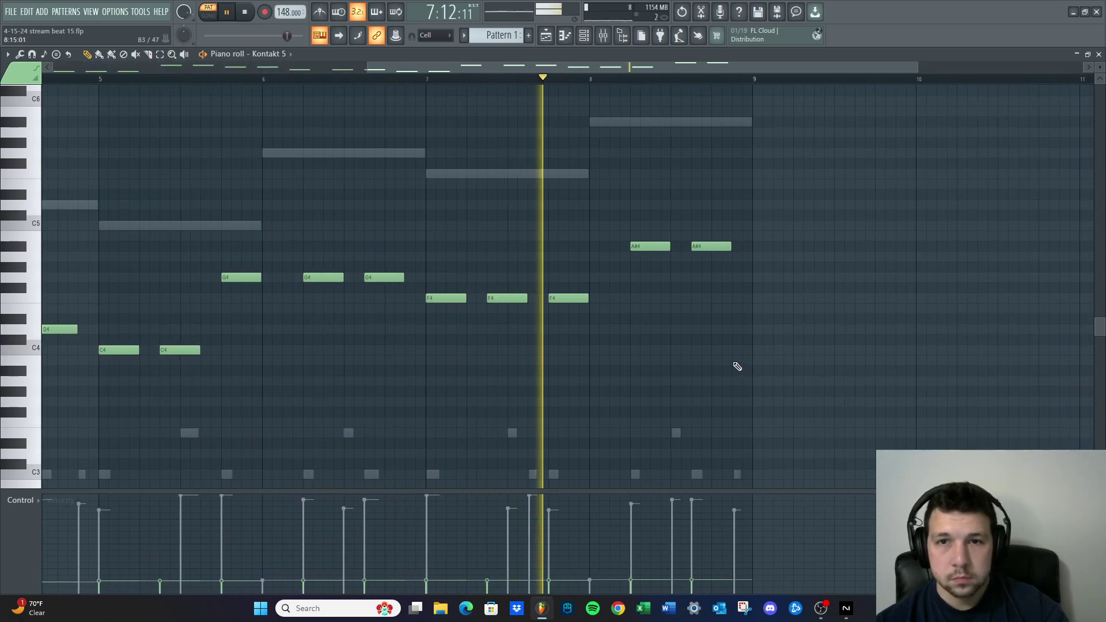
pyautogui.scroll(-2, 419, 375)
# Lower bar 8's two A#4 notes by one octave to A#3 and play the pattern
pyautogui.press('space')
pyautogui.moveTo(686, 267); pyautogui.dragTo(767, 242)
pyautogui.hotkey('ctrl', 'Down')
pyautogui.press('space')
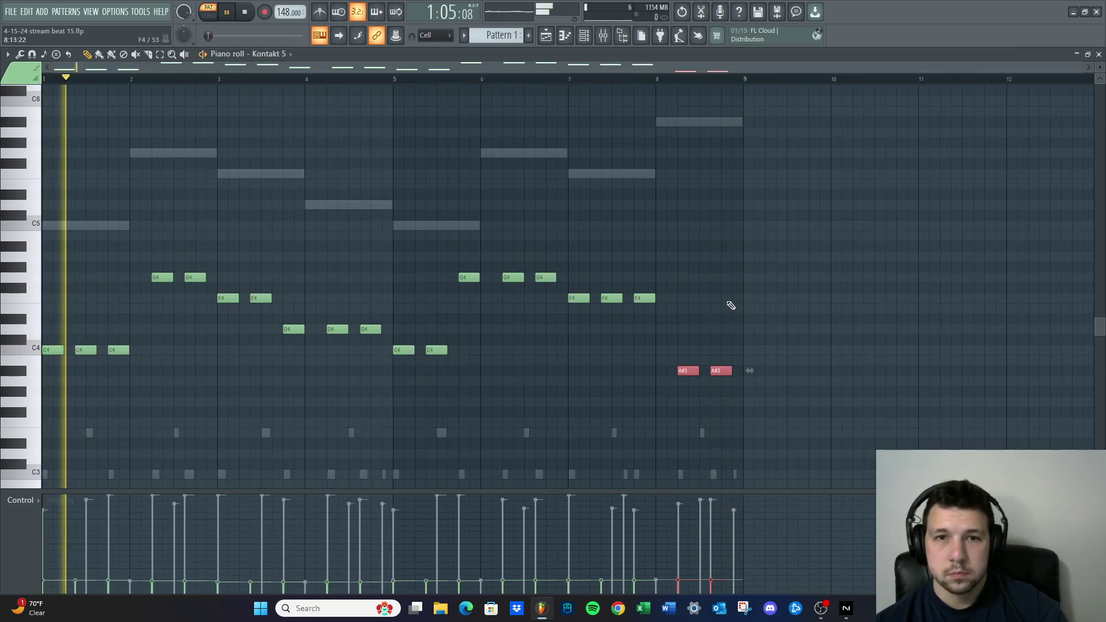
pyautogui.hotkey('ctrl', 'd')
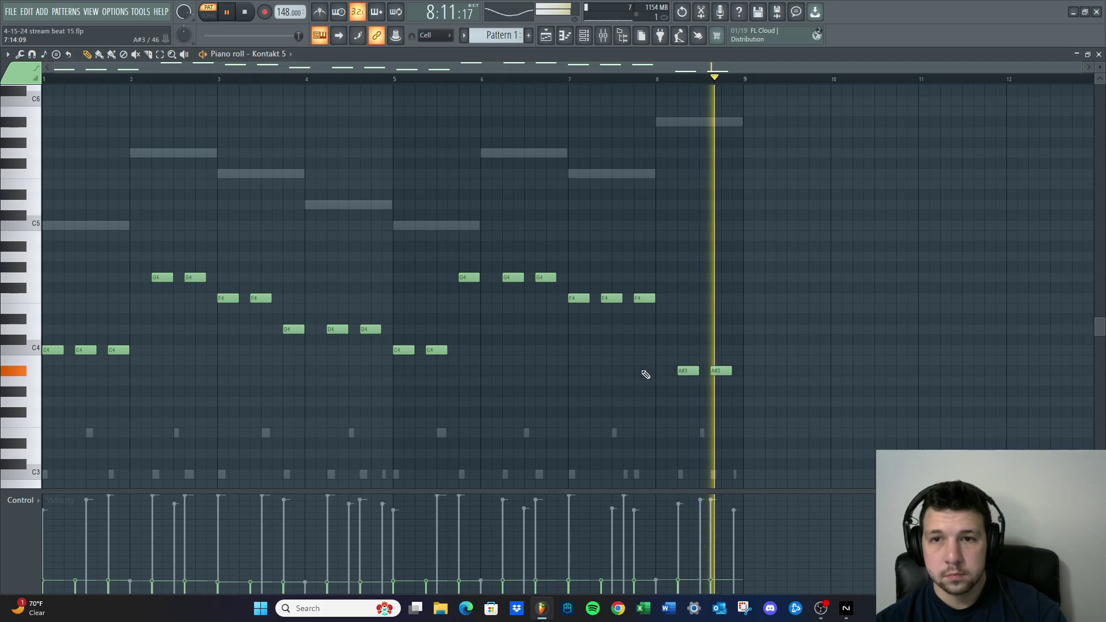
# Lower bar 7's last F4 note to A#3 and play the pattern from bar 5
pyautogui.moveTo(643, 298); pyautogui.dragTo(643, 371)
pyautogui.click(395, 80)
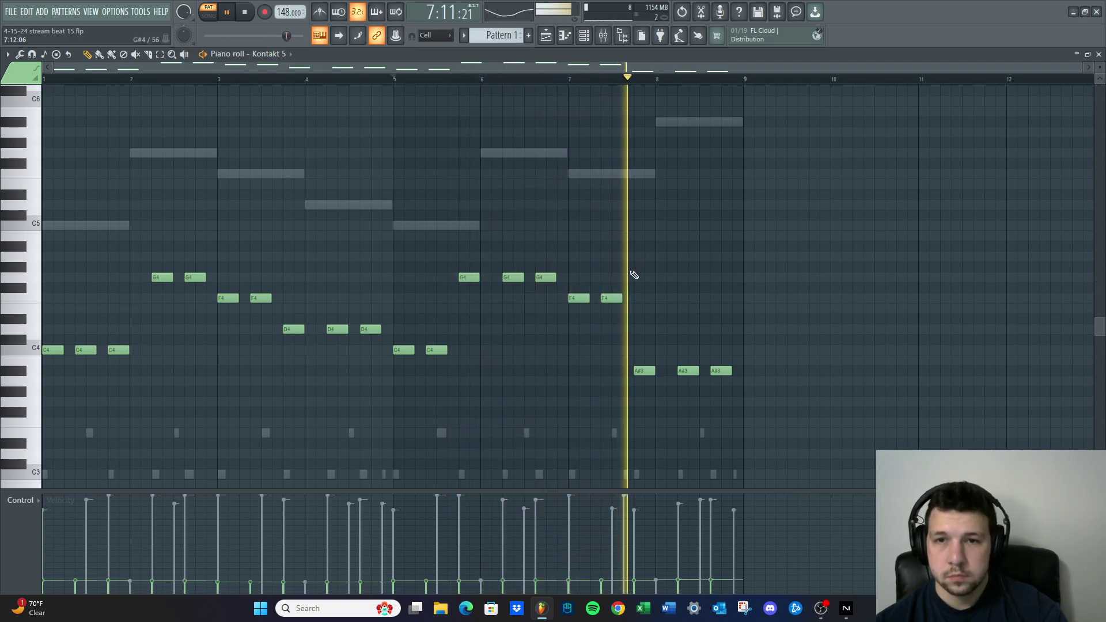
pyautogui.press('space')
pyautogui.press('space')
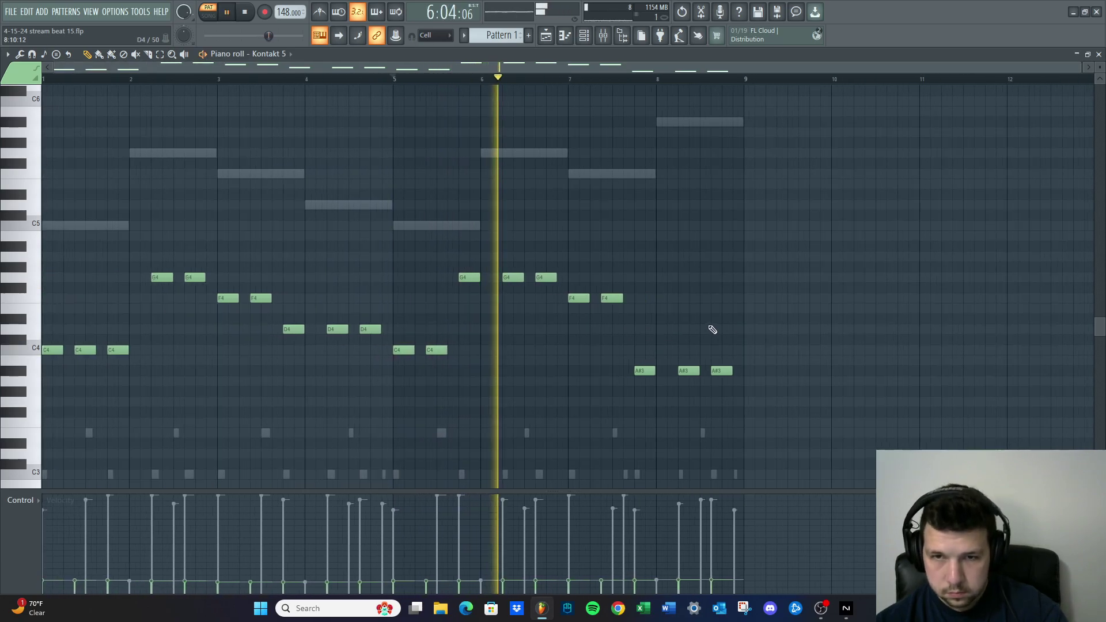
pyautogui.scroll(2, 830, 338)
pyautogui.scroll(2, 817, 338)
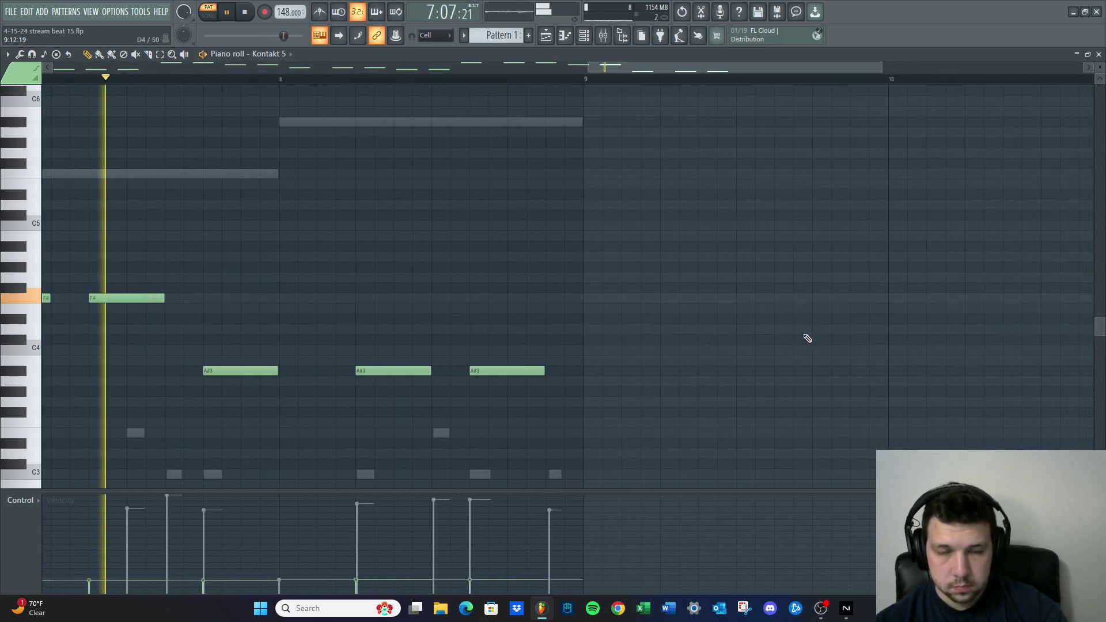
# Replace bar 7's last A#3 note with a half-length F4 followed by a half-length A#3, and play it back
pyautogui.press('space')
pyautogui.moveTo(238, 370); pyautogui.dragTo(233, 297)
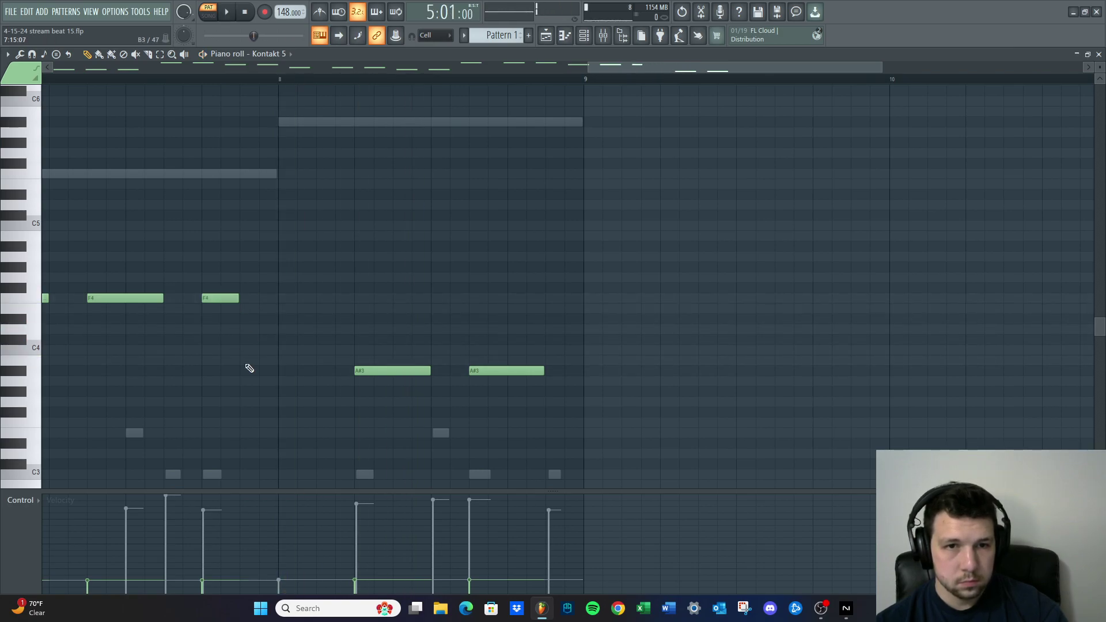
pyautogui.press('space')
pyautogui.scroll(-3, 91, 345)
pyautogui.scroll(3, 445, 348)
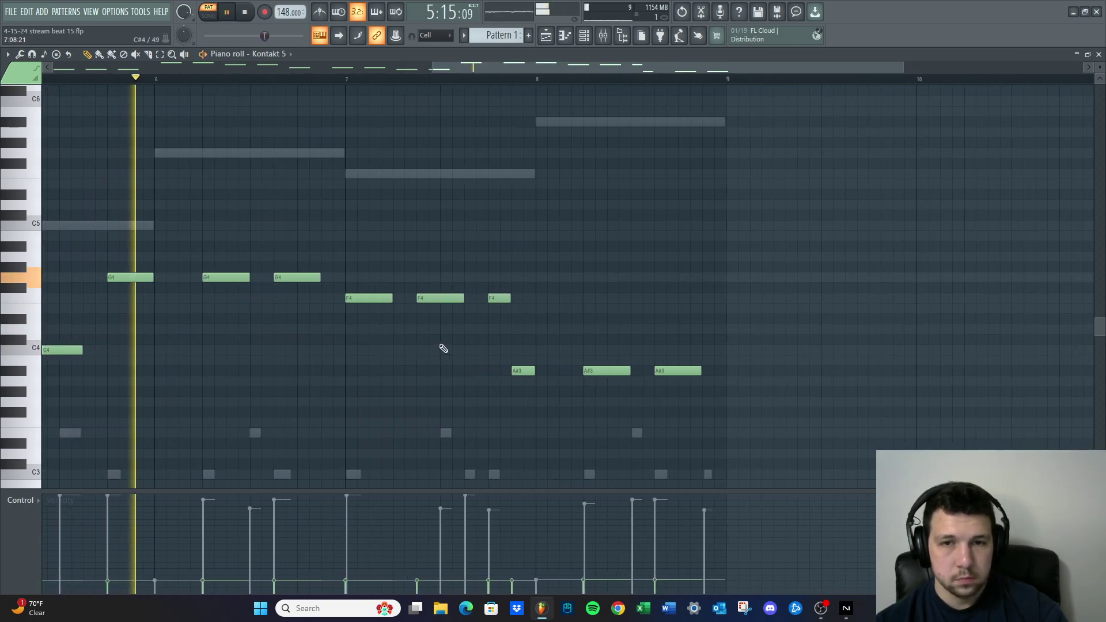
pyautogui.scroll(1, 505, 354)
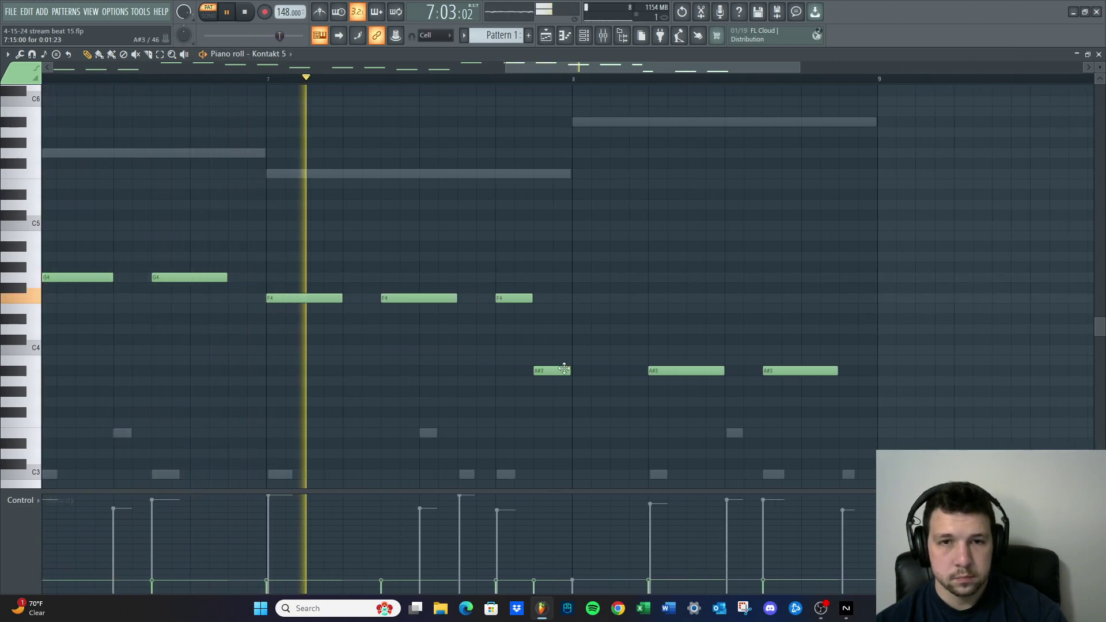
# Extend the half-length A#3 note at the end of bar 7 to full length, across the start of bar 8, and play the pattern
pyautogui.press('space')
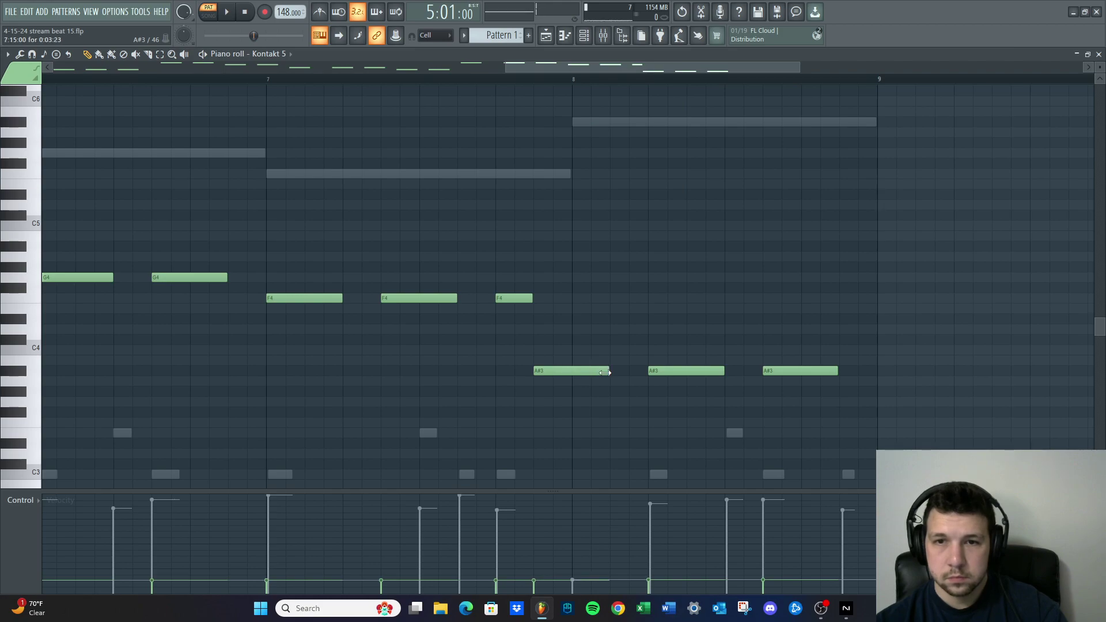
pyautogui.scroll(-3, 471, 372)
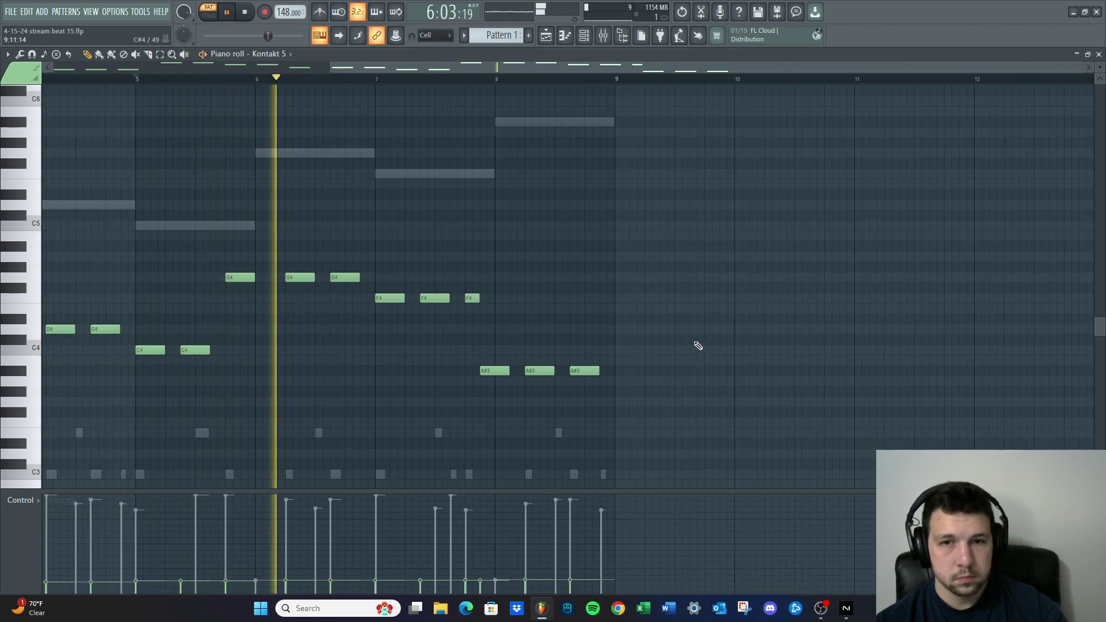
pyautogui.scroll(2, 597, 335)
pyautogui.scroll(3, 322, 312)
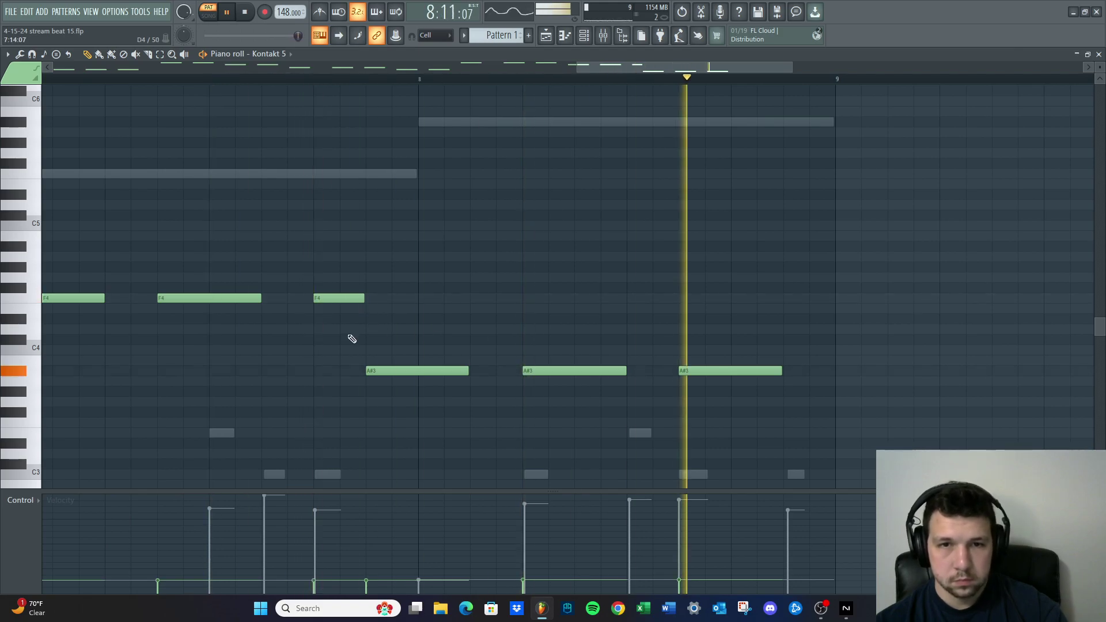
pyautogui.scroll(-2, 349, 338)
pyautogui.scroll(-3, 351, 309)
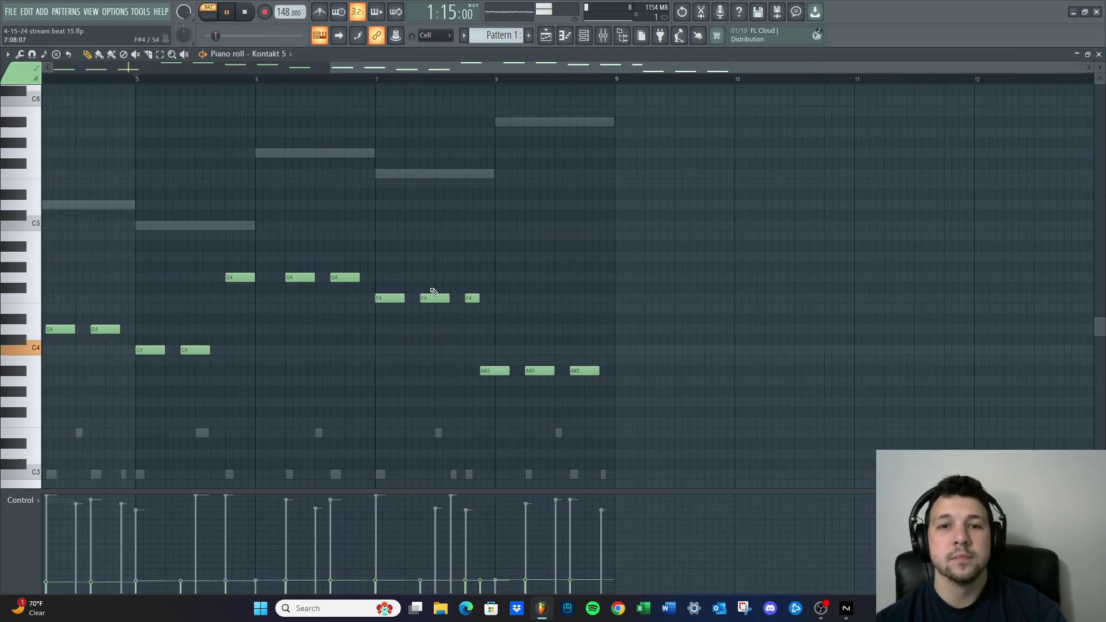
# Try moving the A#3 note before bar 8 one sixteenth step later, extend the preceding F4 to meet it, and play it back
pyautogui.scroll(4, 480, 325)
pyautogui.press('space')
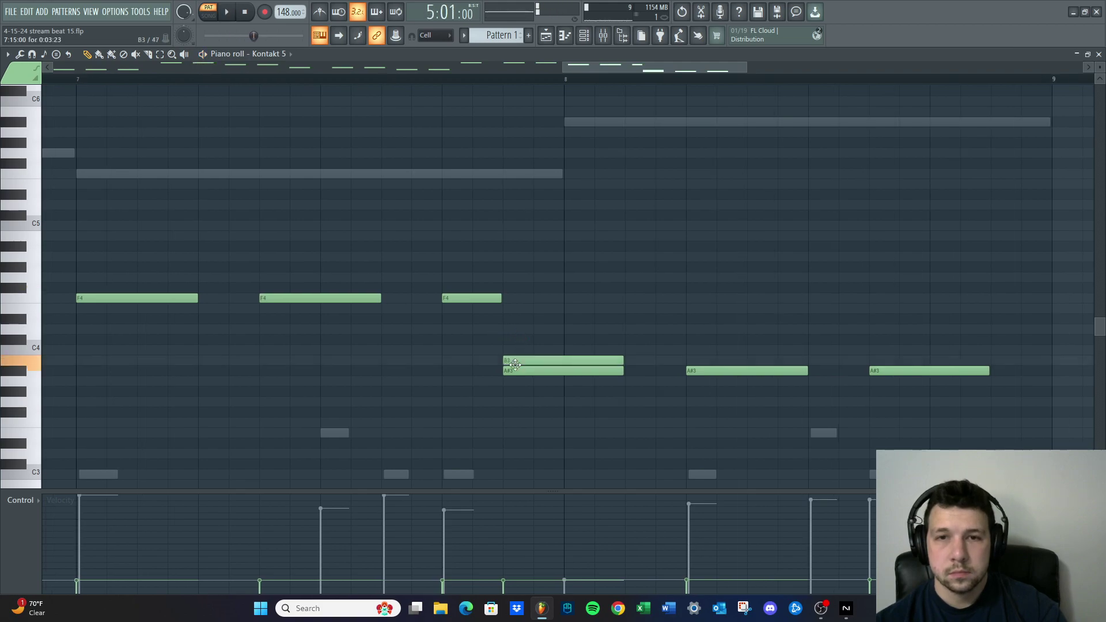
pyautogui.moveTo(524, 298); pyautogui.dragTo(494, 297)
pyautogui.scroll(-3, 306, 276)
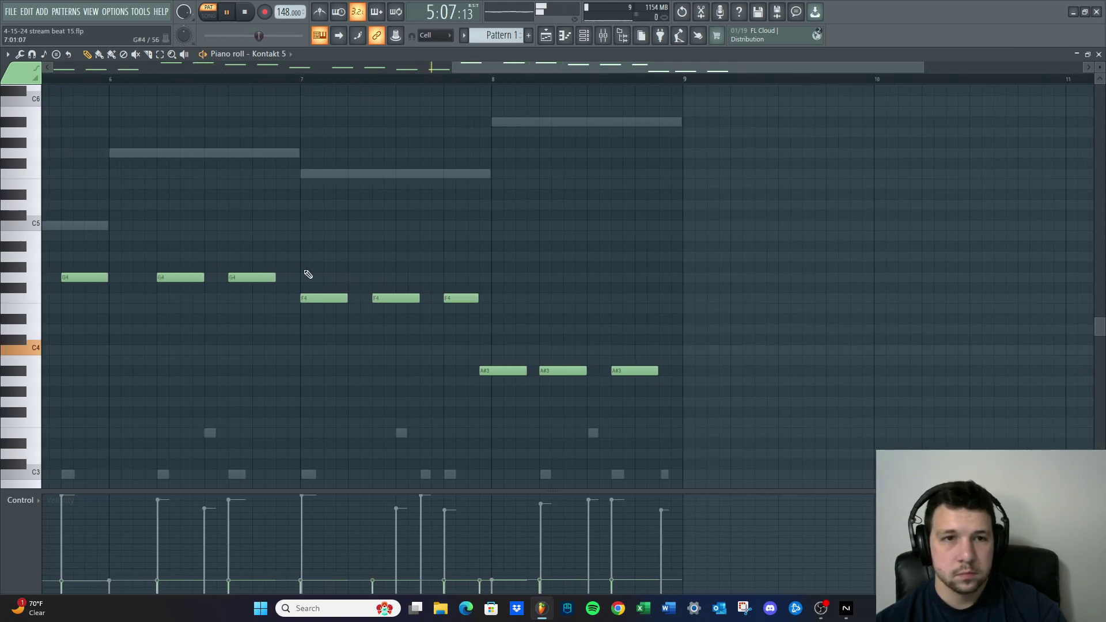
pyautogui.scroll(2, 457, 218)
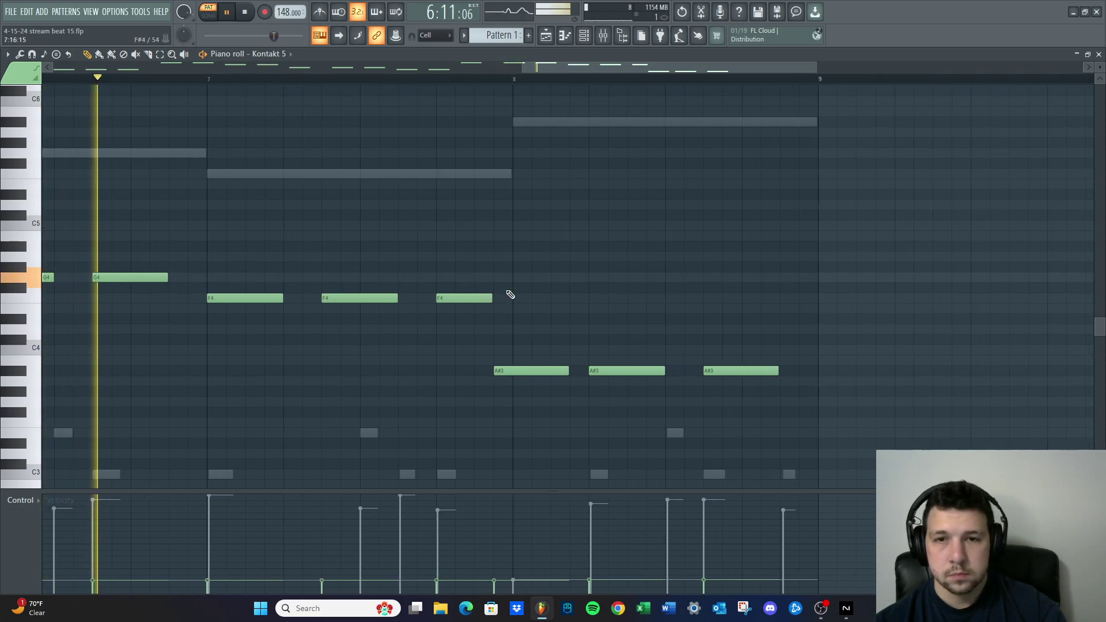
pyautogui.scroll(1, 510, 295)
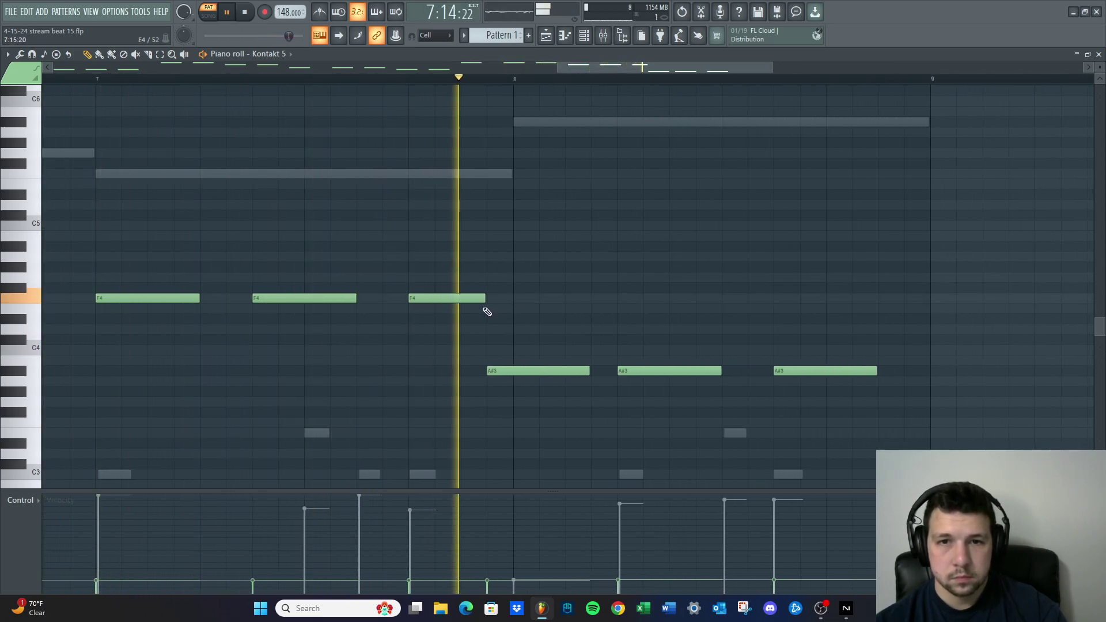
# Try a half-length A#3 note at the start of bar 8, with bar 7's last F4 at full length, and play the pattern
pyautogui.press('space')
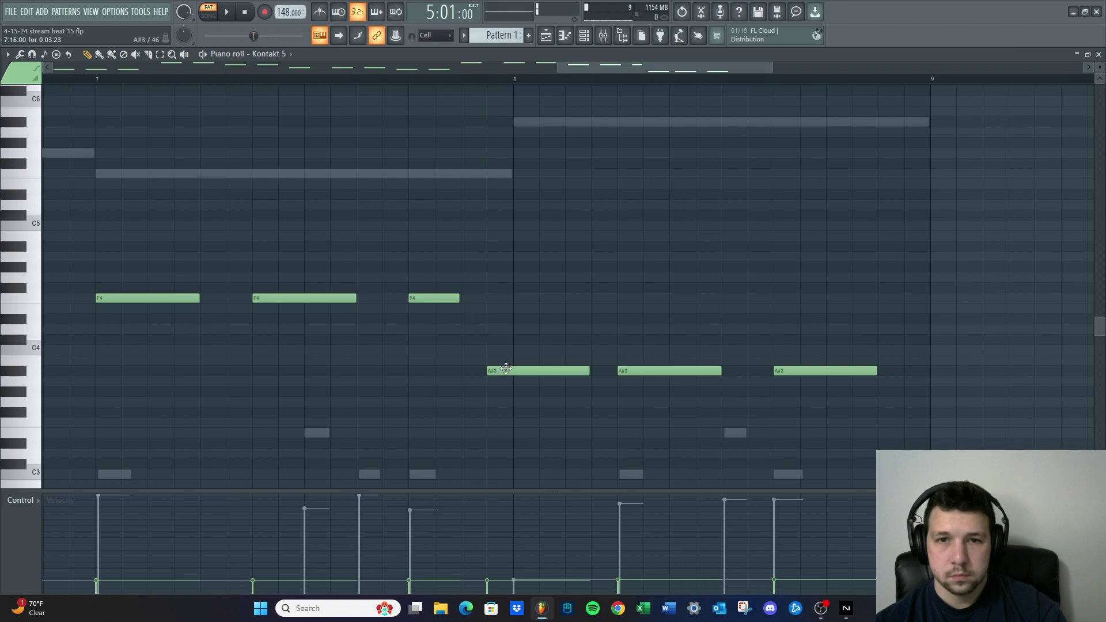
pyautogui.moveTo(494, 371); pyautogui.dragTo(546, 371)
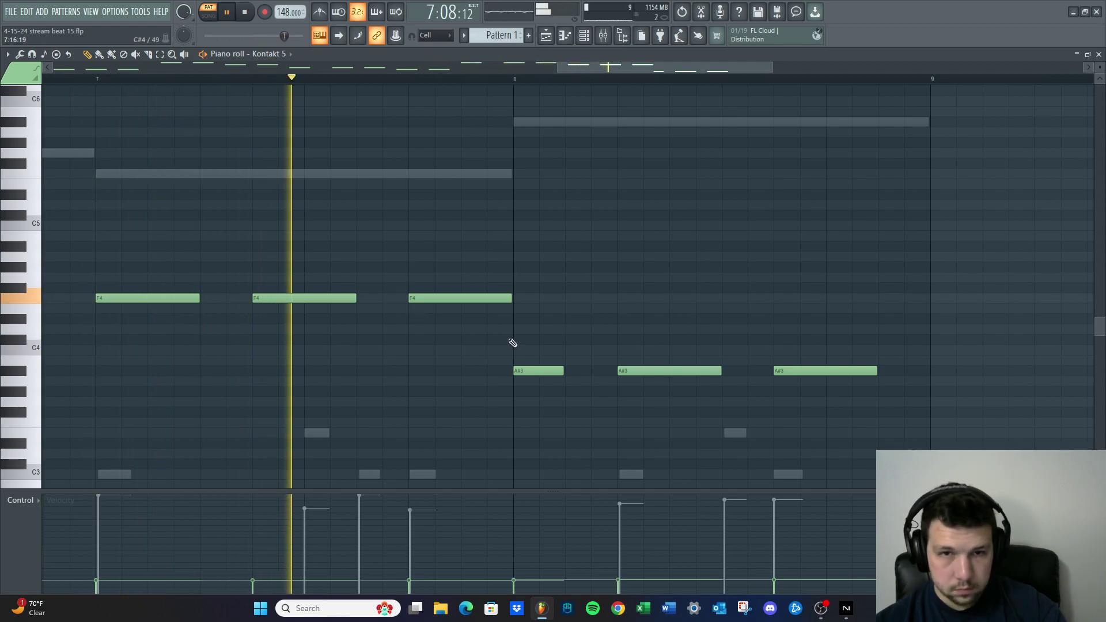
# Shorten bar 7's last F4 to half length and extend the A#3 at bar 8's start backwards to meet it
pyautogui.moveTo(511, 299); pyautogui.dragTo(466, 307)
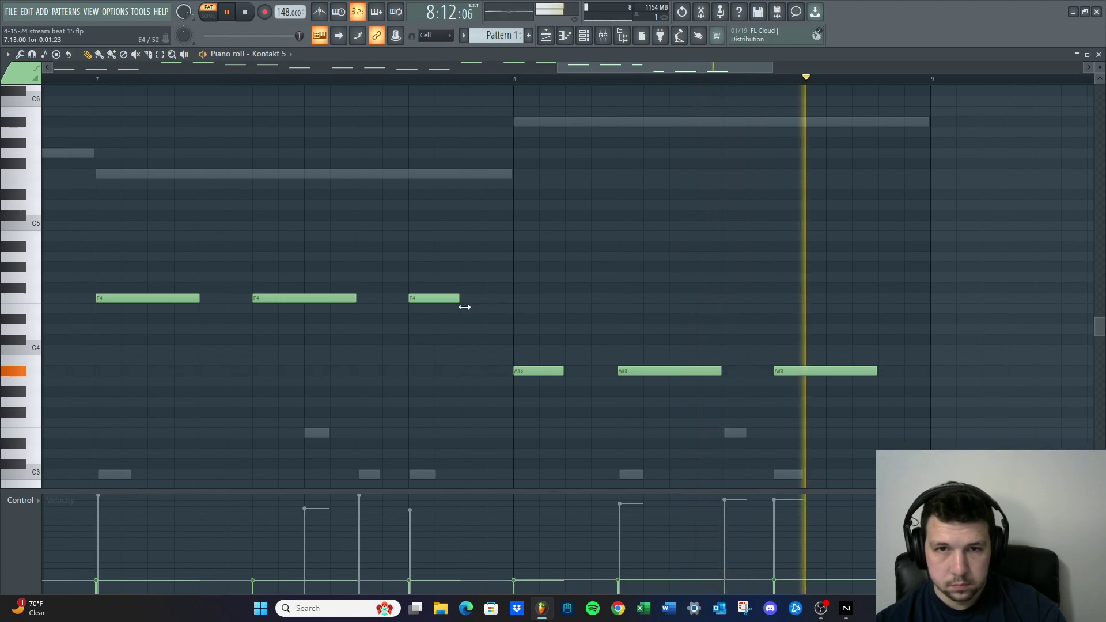
pyautogui.moveTo(538, 369)
pyautogui.mouseDown()
pyautogui.moveTo(485, 370)
pyautogui.moveTo(559, 371)
pyautogui.mouseUp()
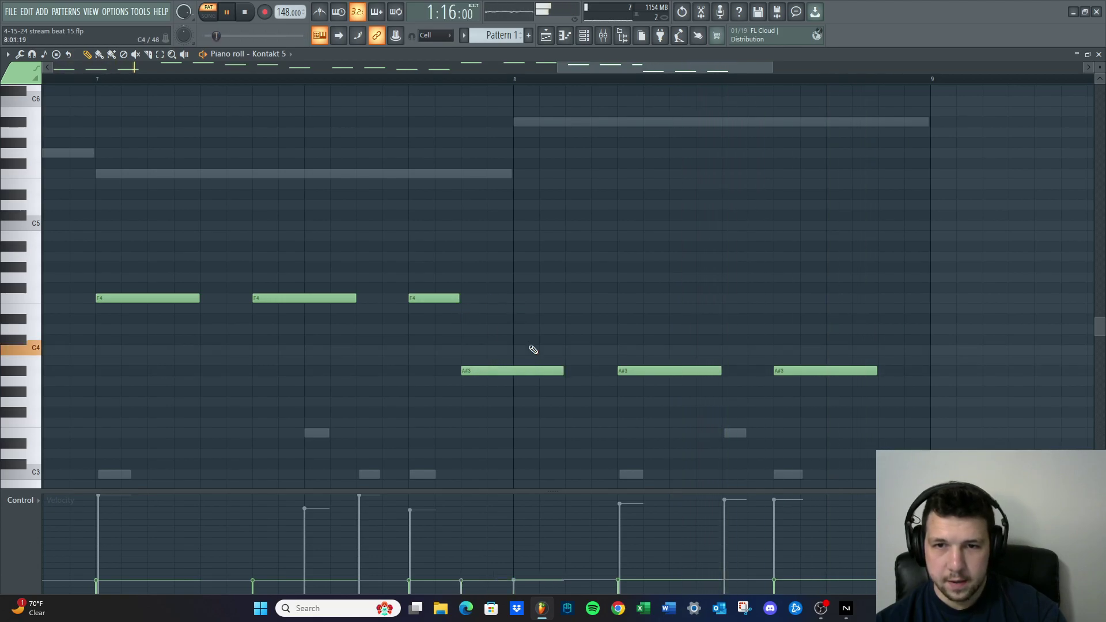
pyautogui.scroll(-6, 435, 327)
pyautogui.press('space')
# Set snapping to none, select all trombone notes, shift them slightly later in line with the ghost drum notes, and play the pattern
pyautogui.scroll(5, 386, 282)
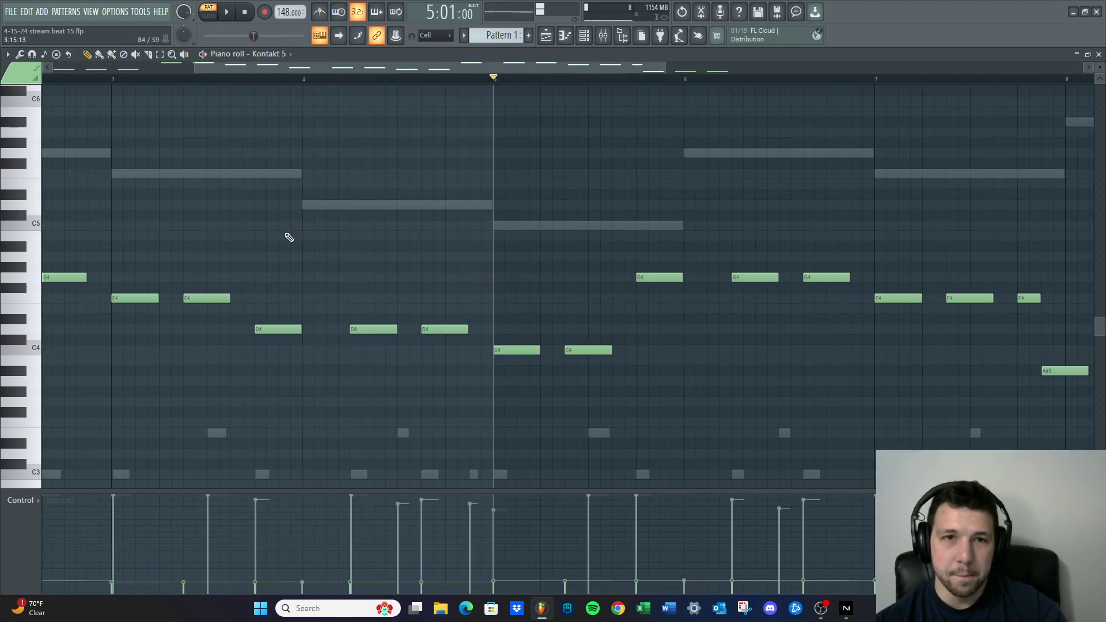
pyautogui.click(433, 35)
pyautogui.click(429, 73)
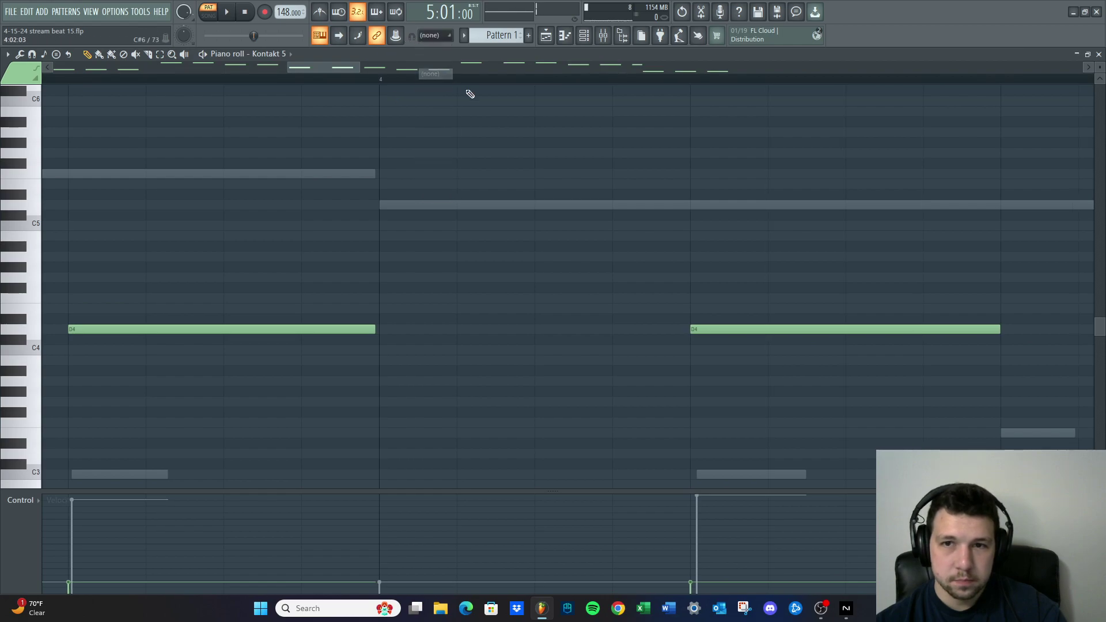
pyautogui.hotkey('ctrl', 'a')
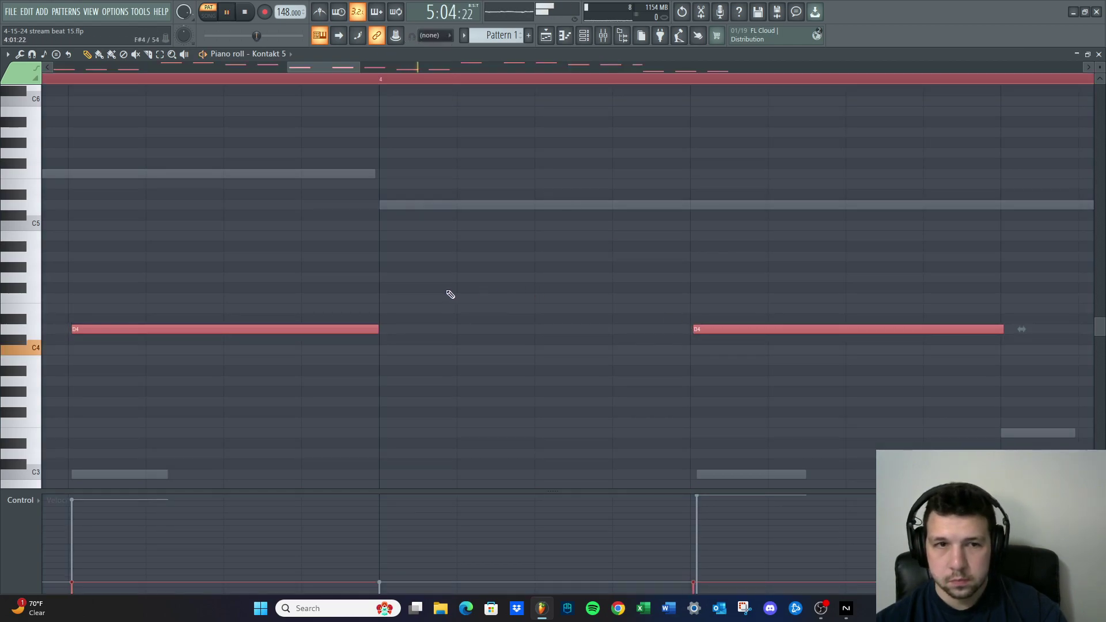
# Undo the last note move in the Kontakt 5 piano roll
pyautogui.scroll(-4, 323, 285)
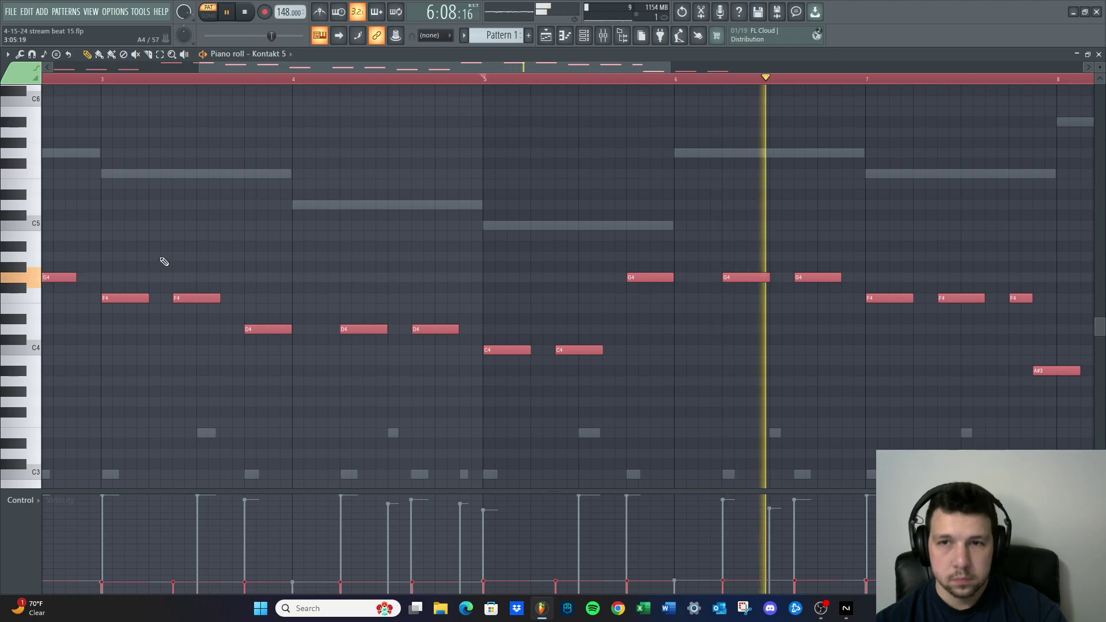
pyautogui.scroll(-2, 576, 271)
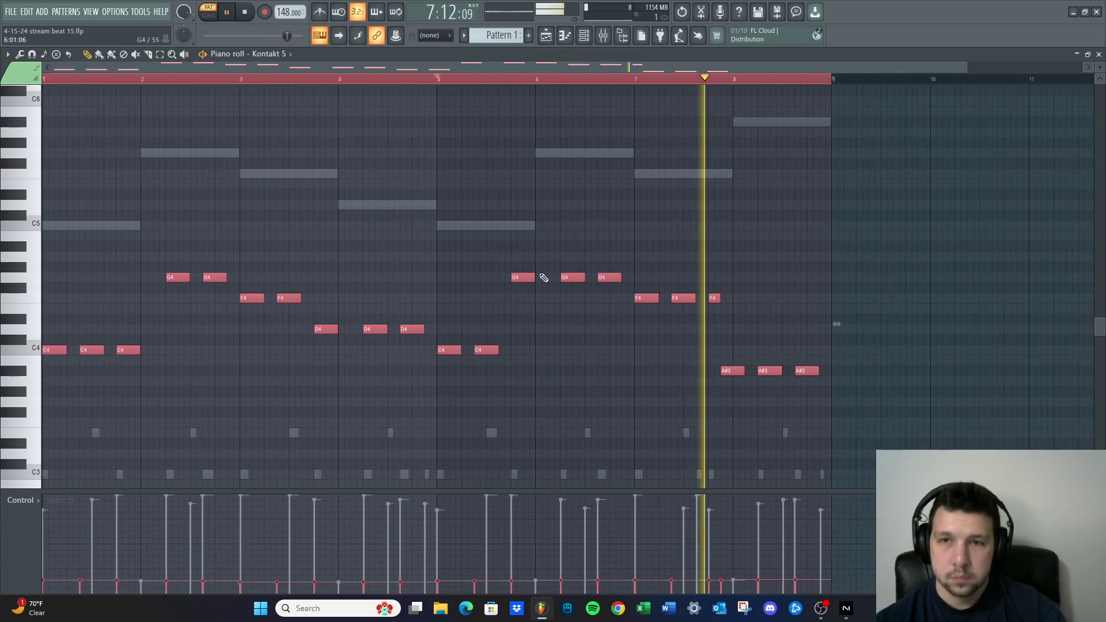
pyautogui.scroll(2, 783, 287)
pyautogui.scroll(-3, 420, 259)
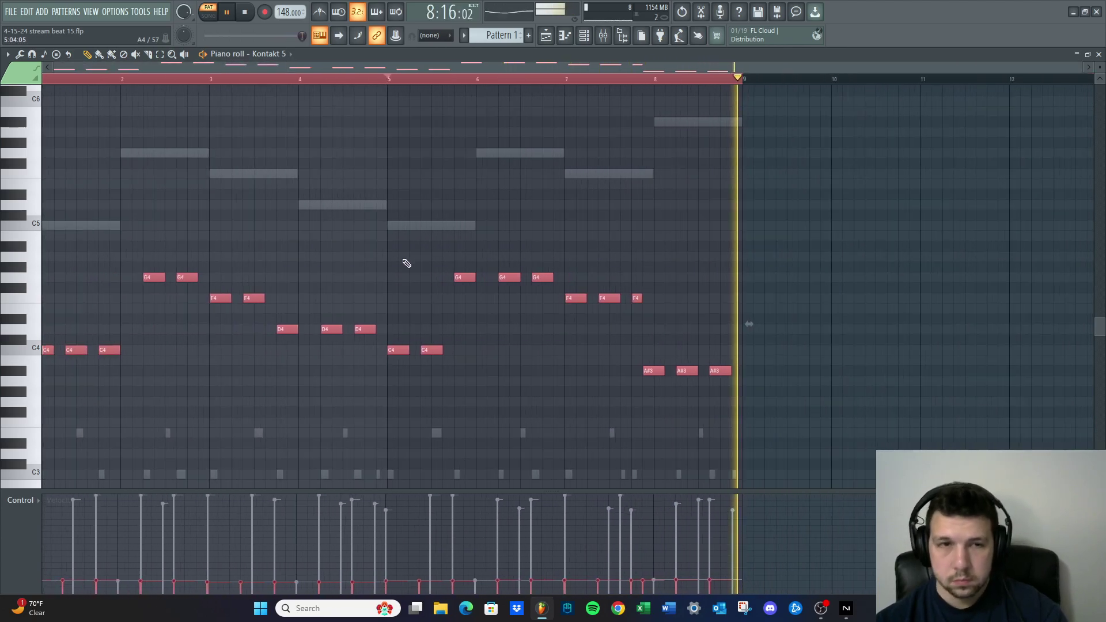
pyautogui.click(27, 11)
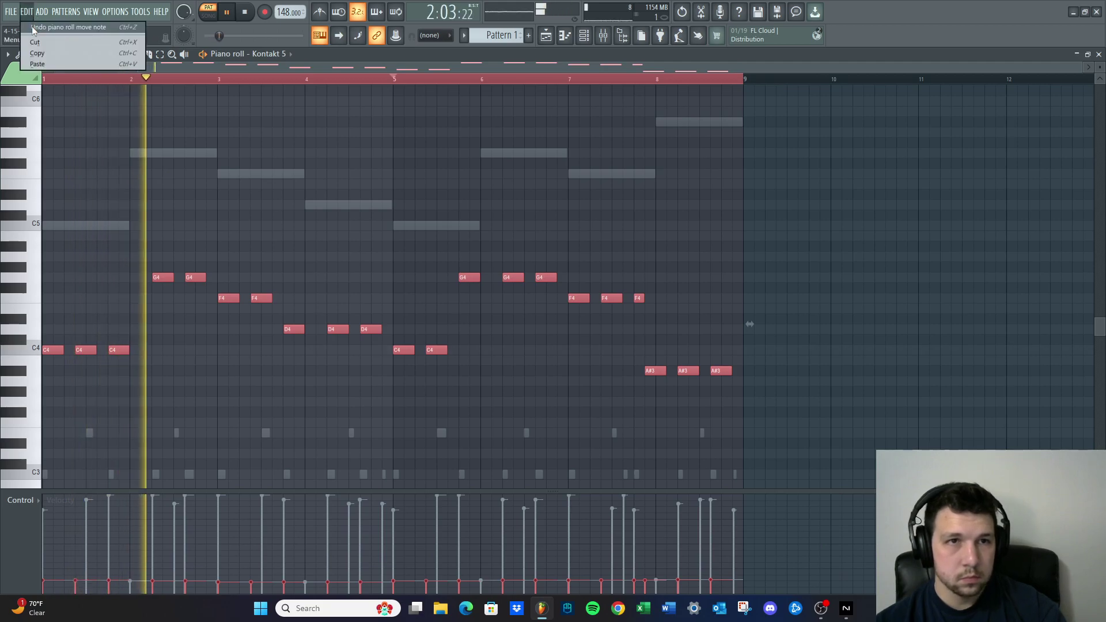
pyautogui.click(32, 27)
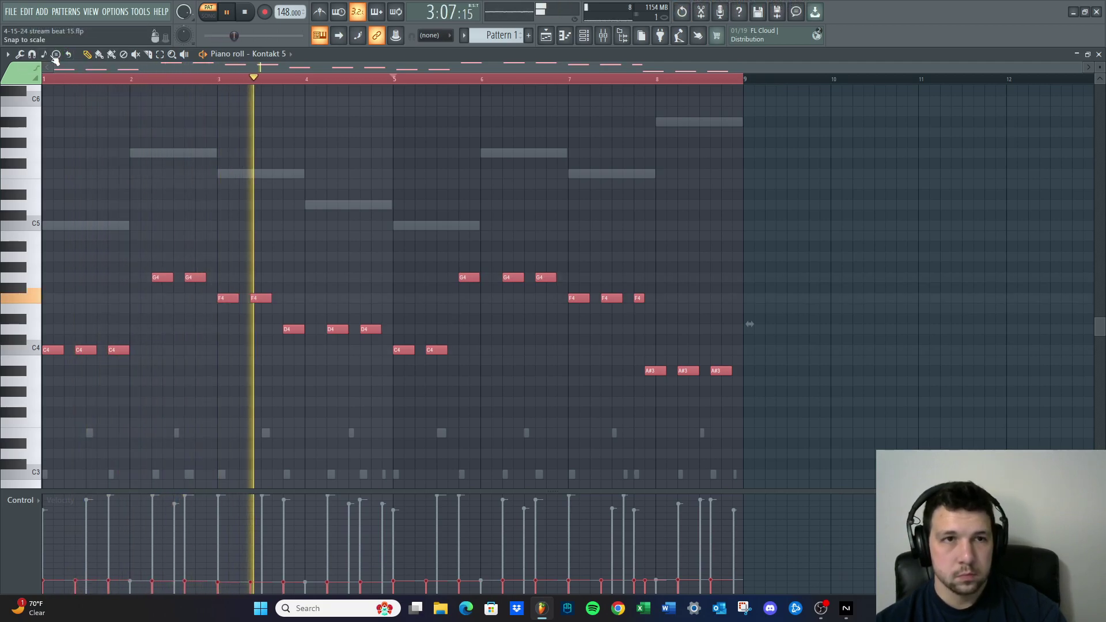
# Reapply the undone note move for comparison and undo it again
pyautogui.click(27, 12)
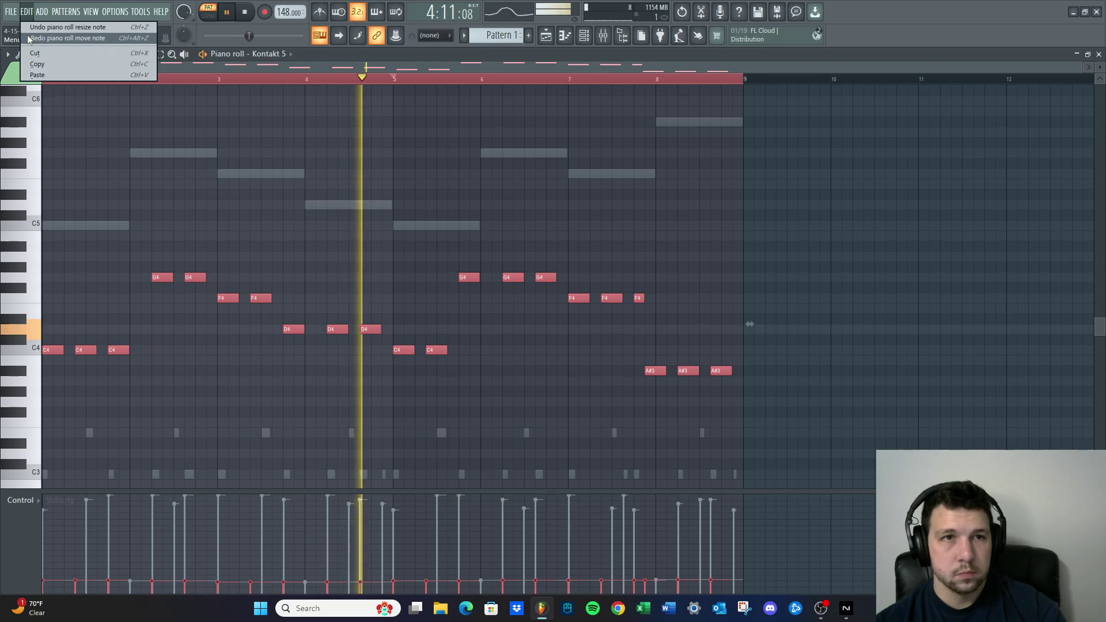
pyautogui.click(67, 38)
pyautogui.click(26, 12)
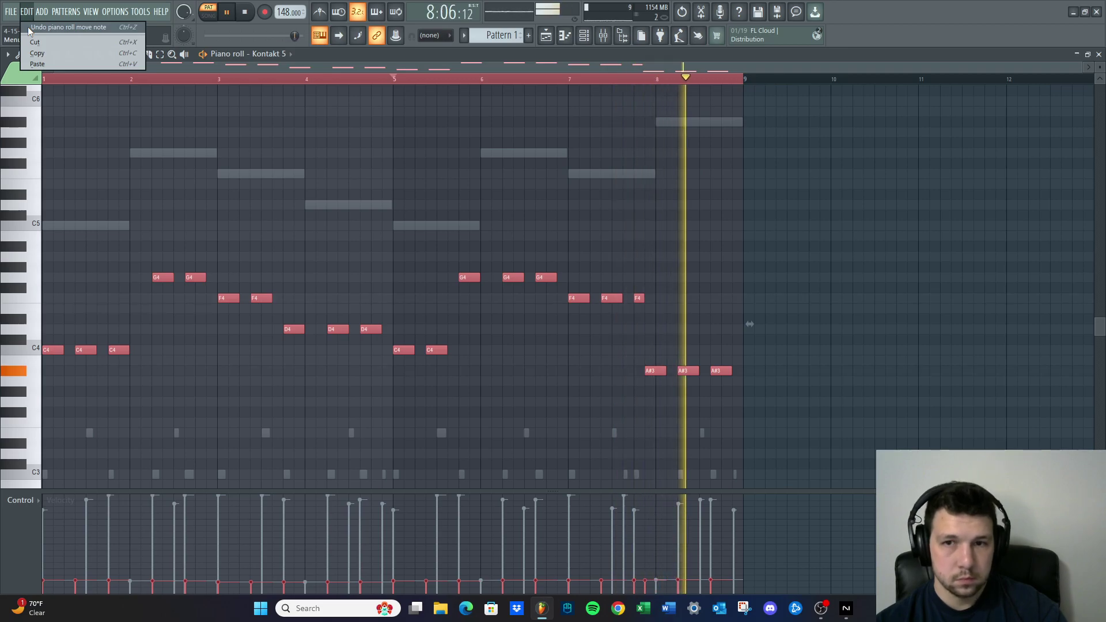
pyautogui.click(29, 28)
# Deselect all notes in the Kontakt 5 piano roll and pause playback
pyautogui.click(27, 13)
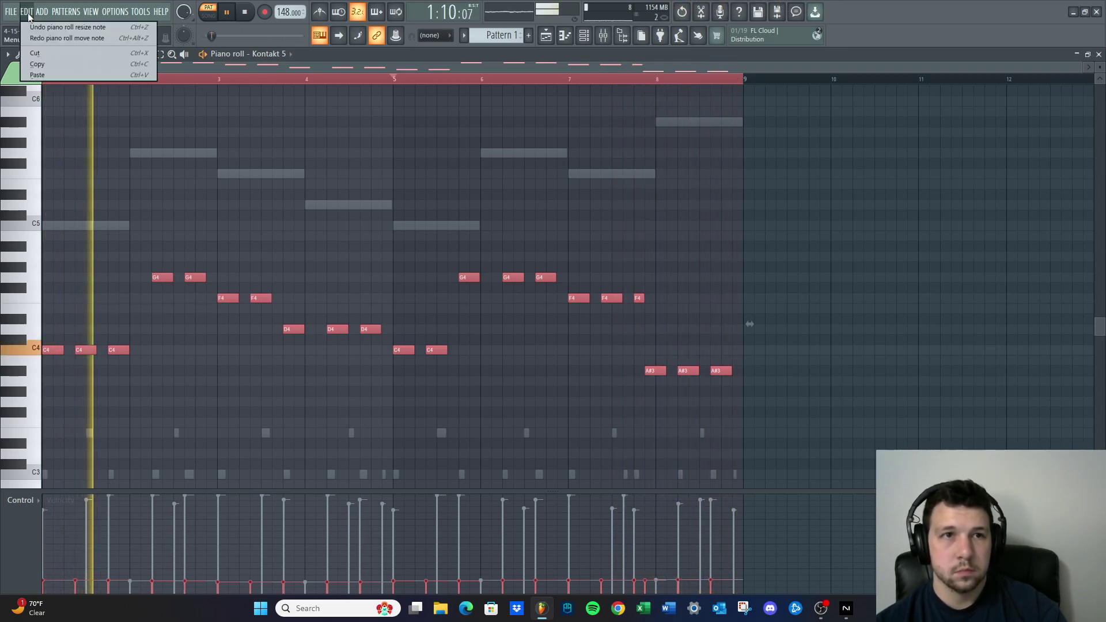
pyautogui.click(277, 104)
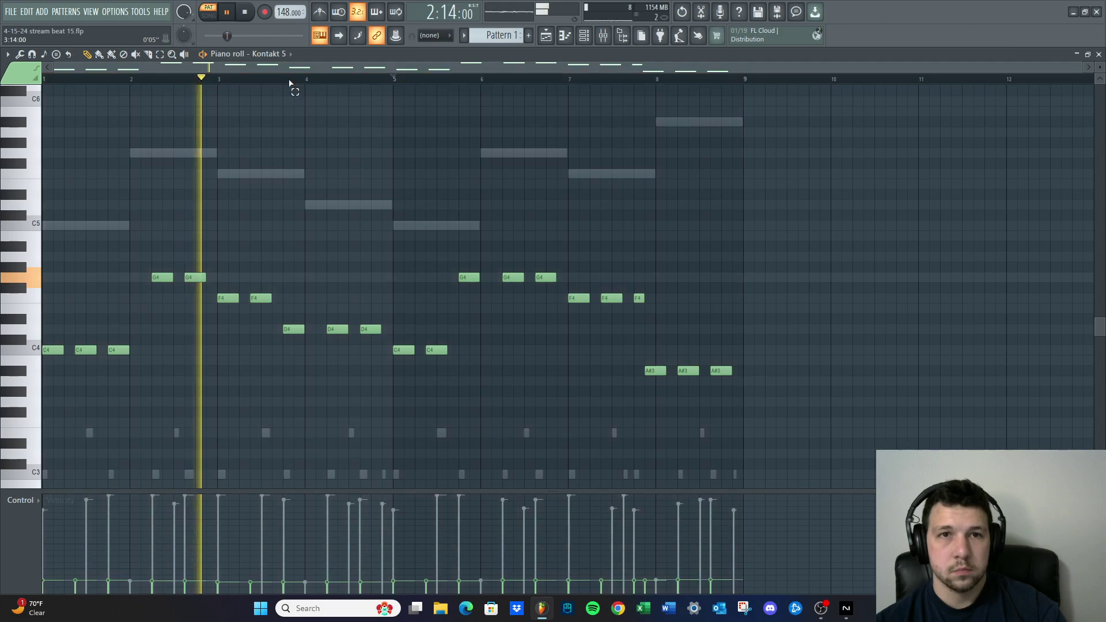
pyautogui.press('space')
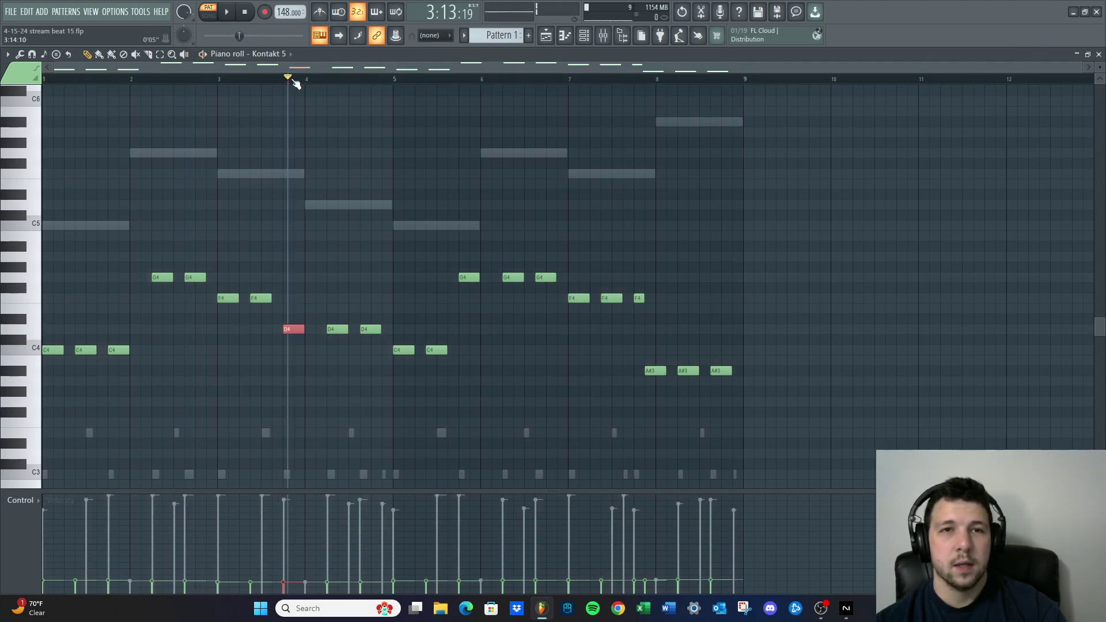
pyautogui.scroll(8, 297, 84)
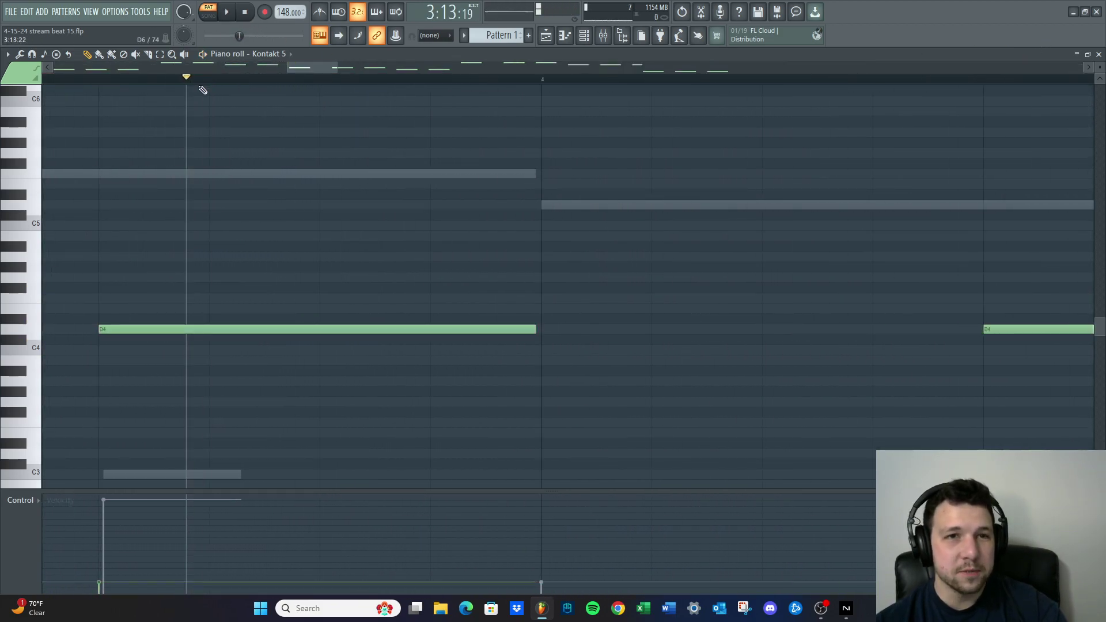
pyautogui.scroll(-6, 617, 214)
pyautogui.scroll(2, 576, 116)
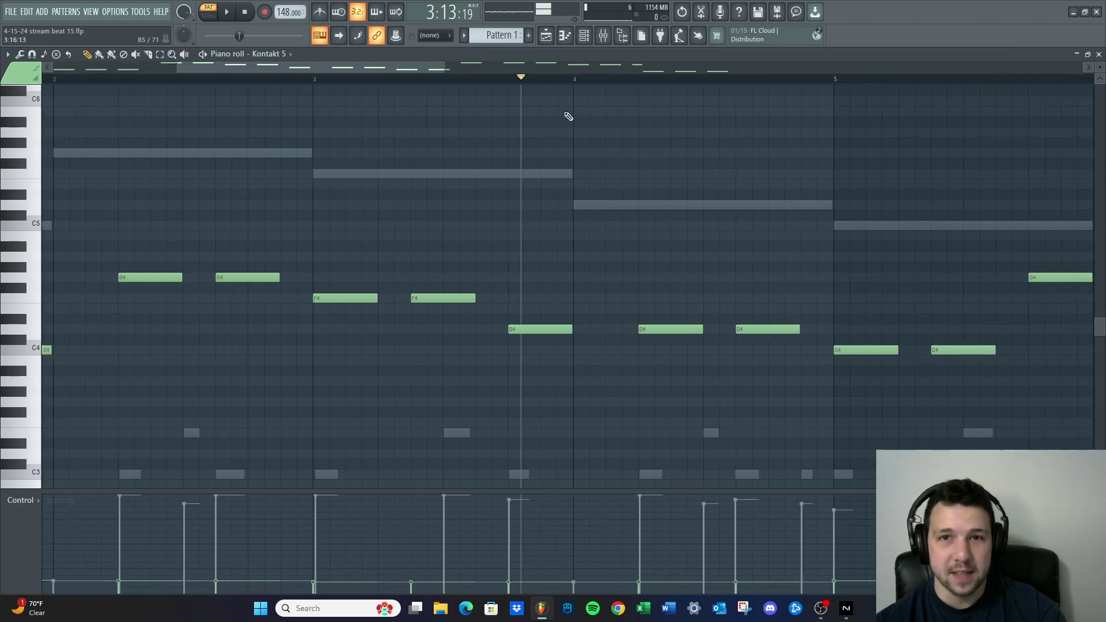
pyautogui.scroll(3, 507, 86)
pyautogui.scroll(-6, 363, 138)
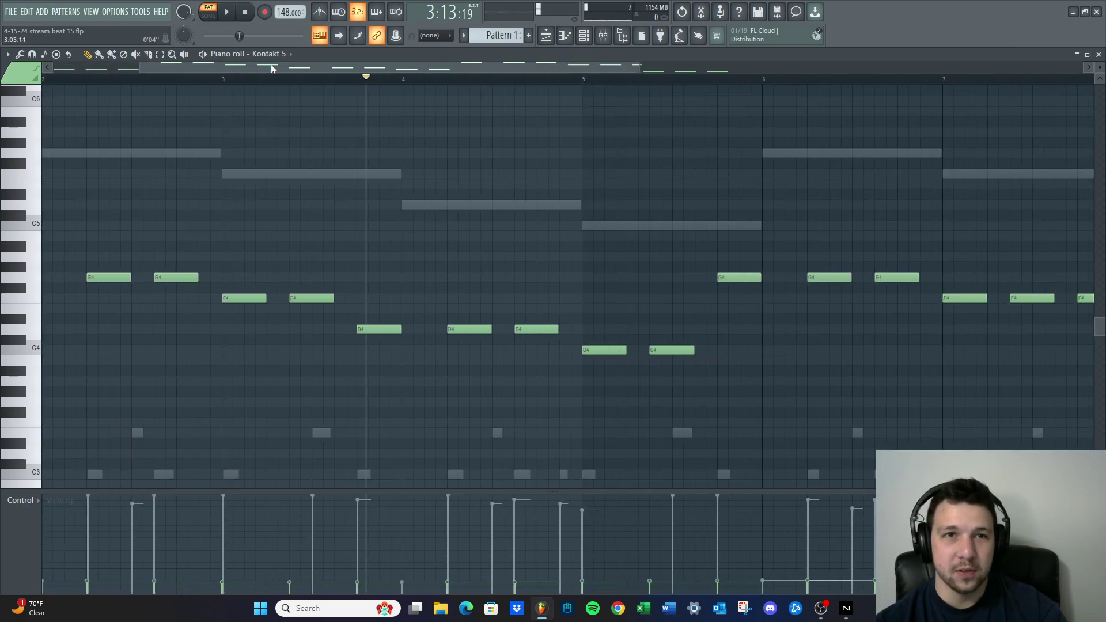
# Resume playback, close the piano roll and move the Kontakt 5 window further from the channel rack
pyautogui.press('space')
pyautogui.click(1099, 54)
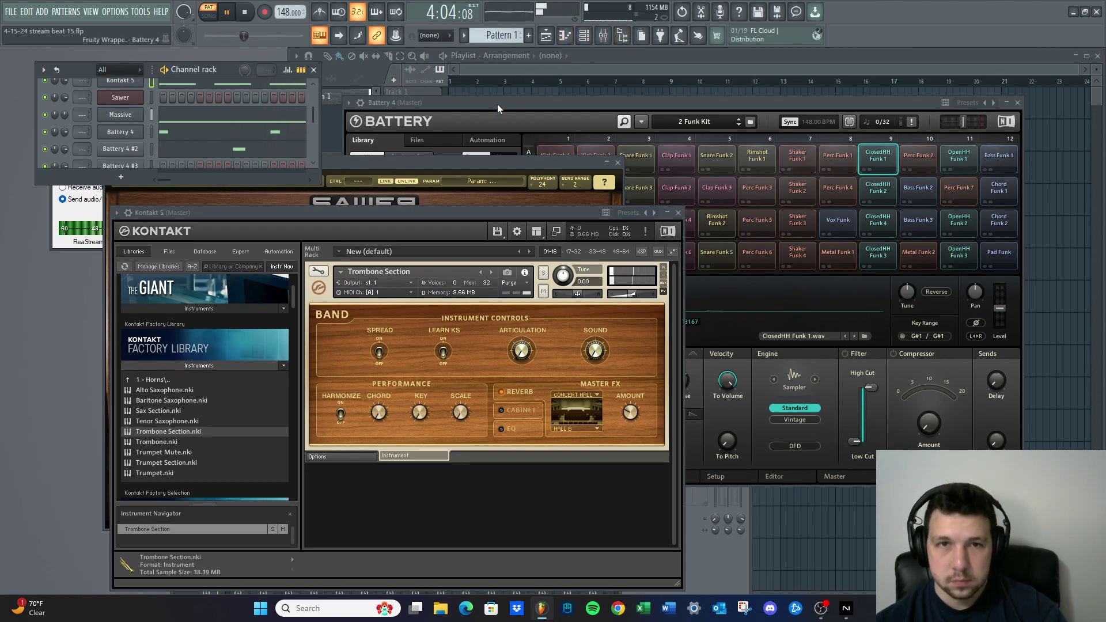
pyautogui.moveTo(262, 213); pyautogui.dragTo(330, 195)
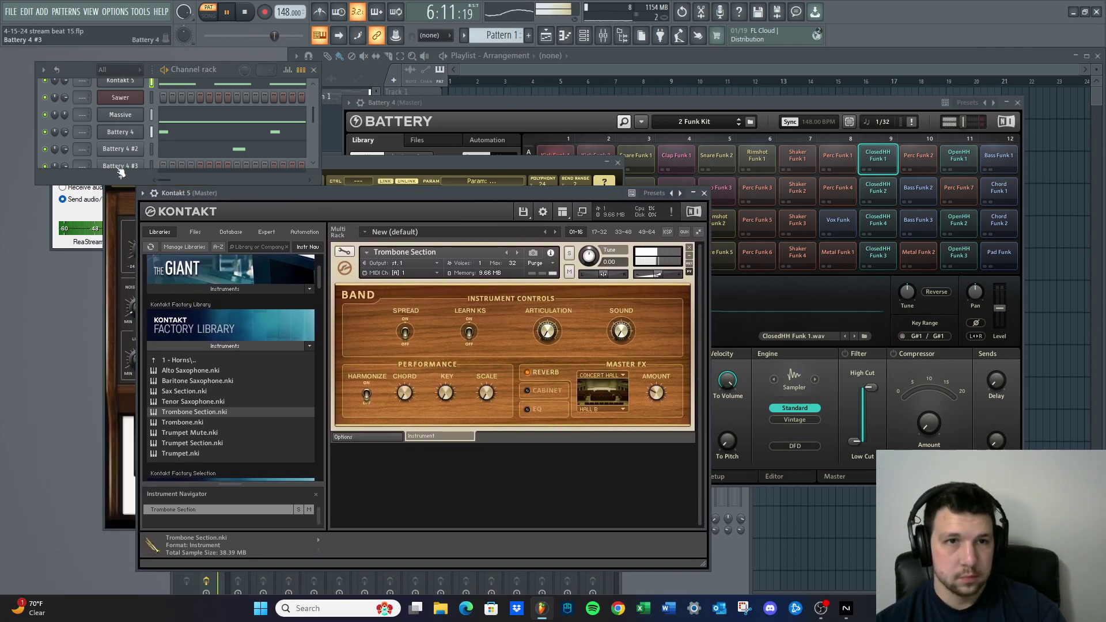
# Switch to the empty Pattern 2, return to Pattern 1 and stop playback
pyautogui.press('F4')
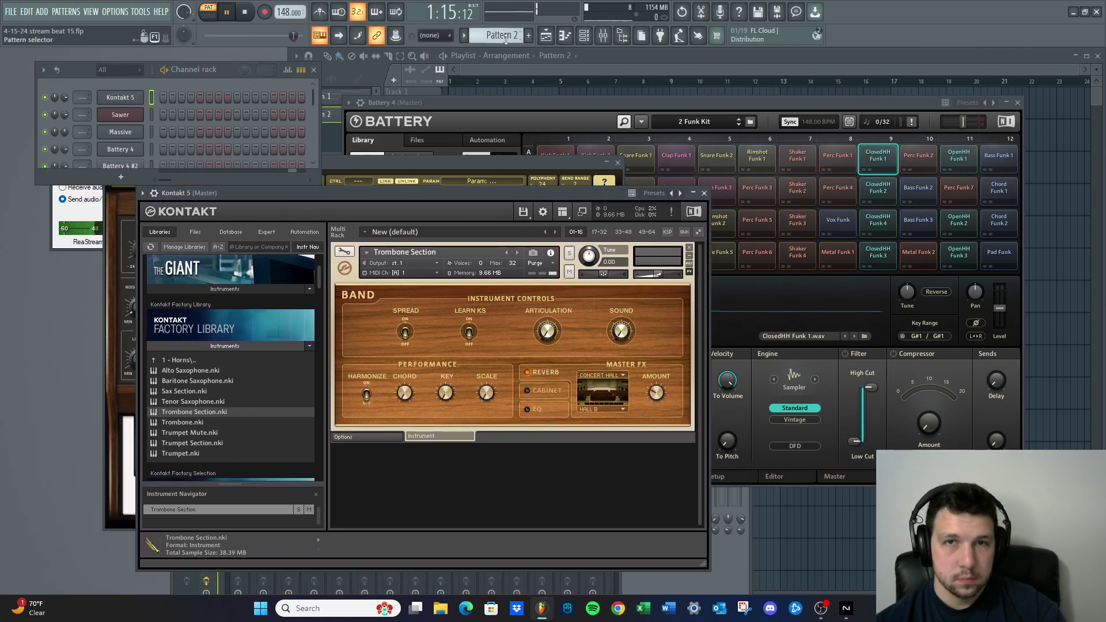
pyautogui.press('KP_Subtract')
pyautogui.press('space')
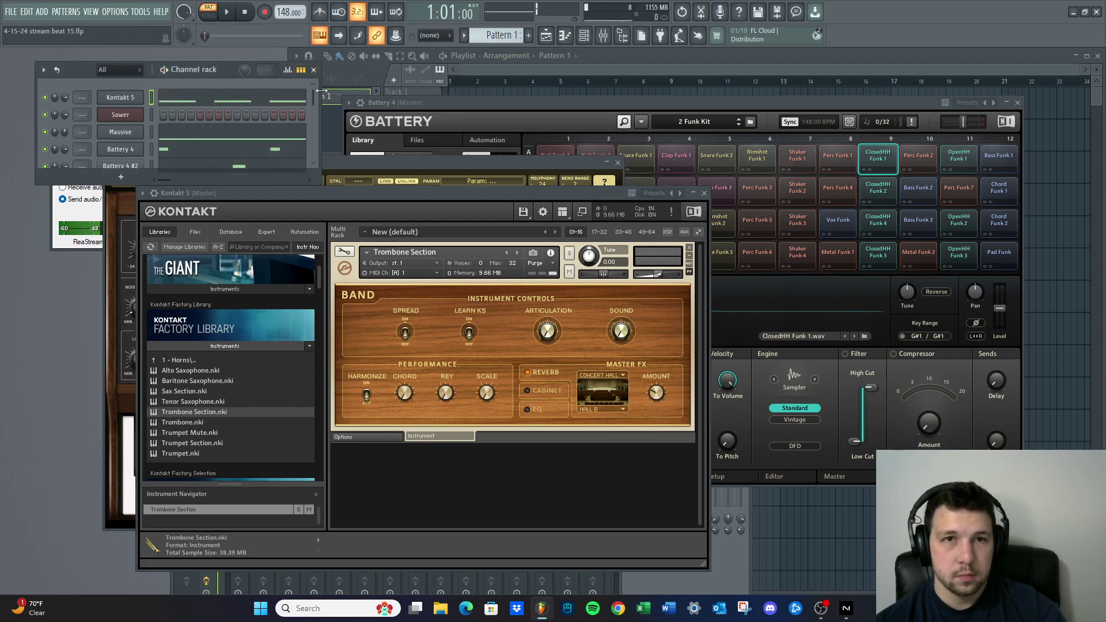
# Enlarge the channel rack to show every channel and its full step grid, with the Kontakt 5 window moved below it
pyautogui.moveTo(321, 91); pyautogui.dragTo(506, 92)
pyautogui.moveTo(350, 190); pyautogui.dragTo(355, 232)
pyautogui.moveTo(261, 185); pyautogui.dragTo(269, 237)
# Play the pattern and set the Kontakt 5 channel volume to 65%
pyautogui.press('space')
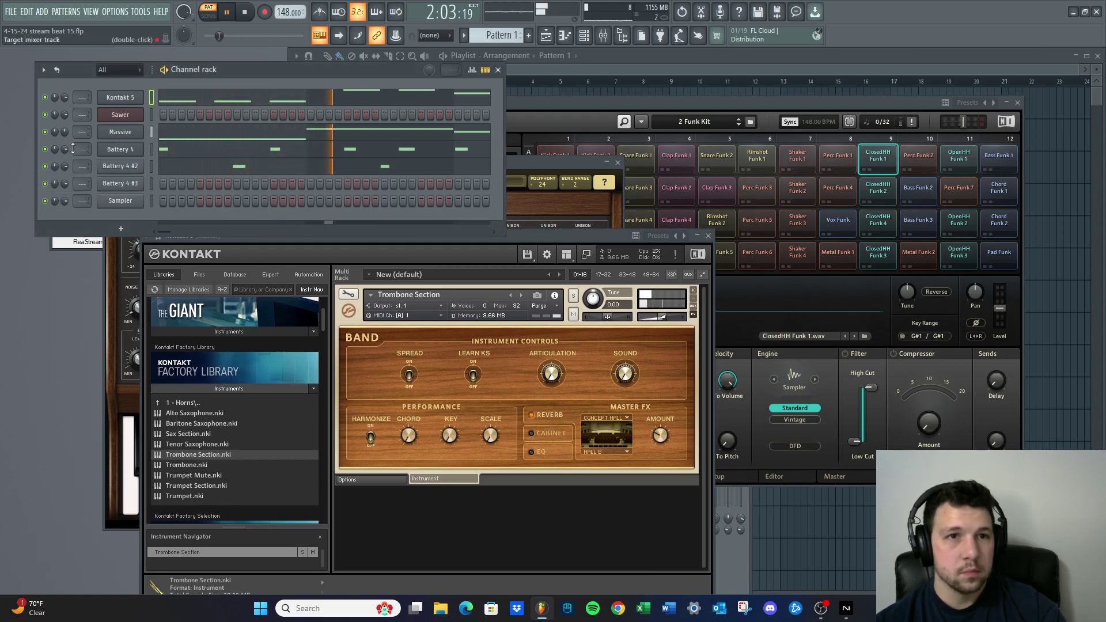
pyautogui.moveTo(64, 97); pyautogui.dragTo(65, 91)
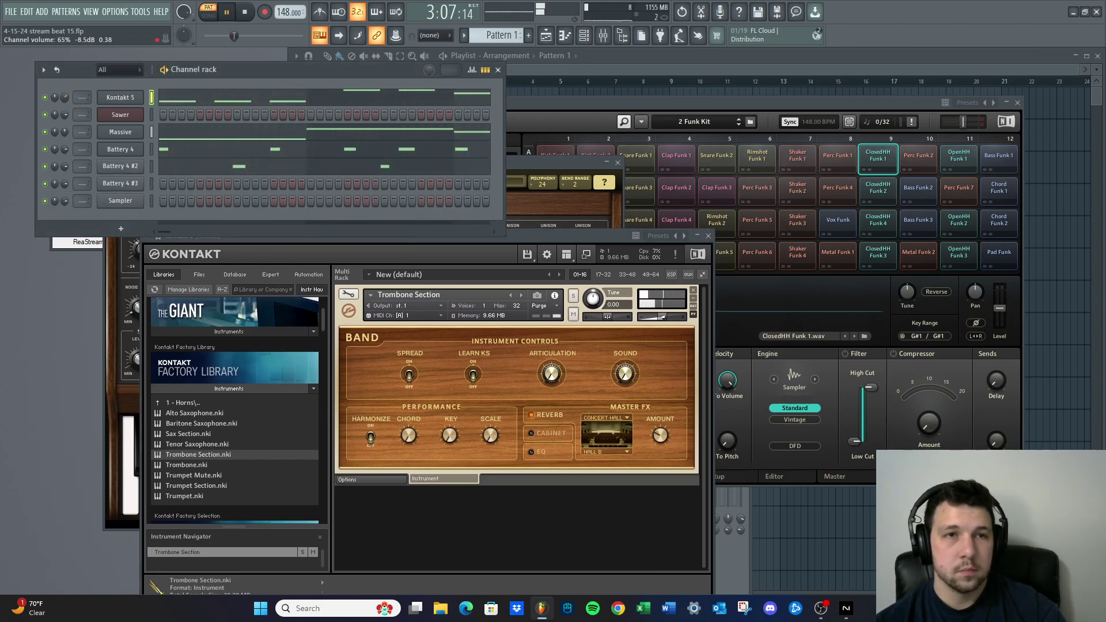
# Try the Kontakt 5 notes an octave lower and an octave higher, return them to their original octave and close the piano roll
pyautogui.click(319, 103)
pyautogui.hotkey('ctrl', 'Down')
pyautogui.hotkey('ctrl', 'Up')
pyautogui.hotkey('ctrl', 'Up')
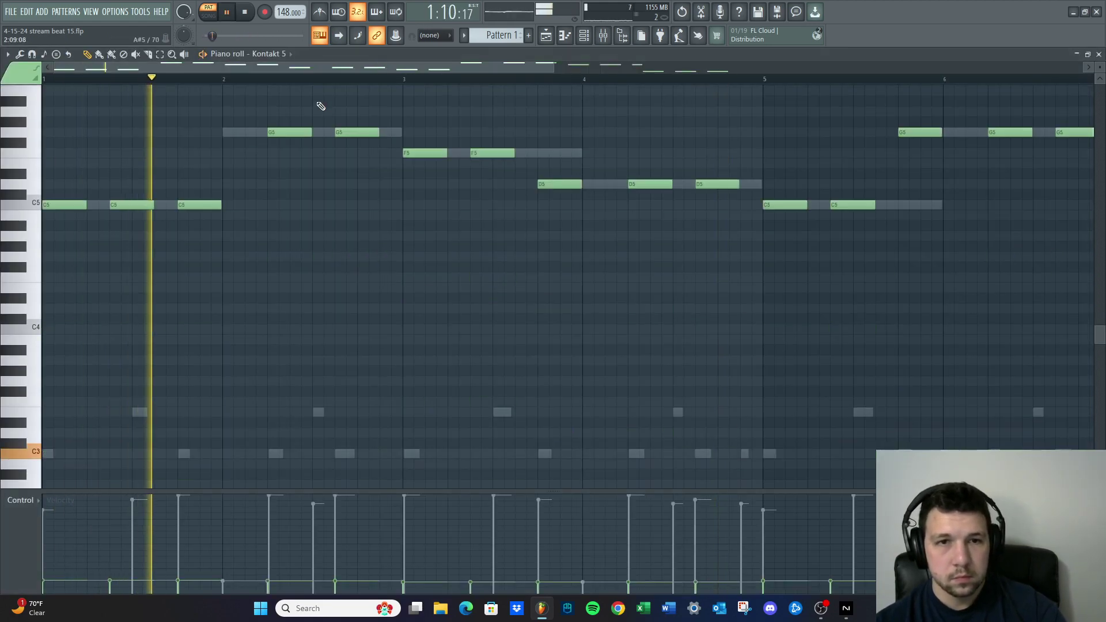
pyautogui.hotkey('ctrl', 'Down')
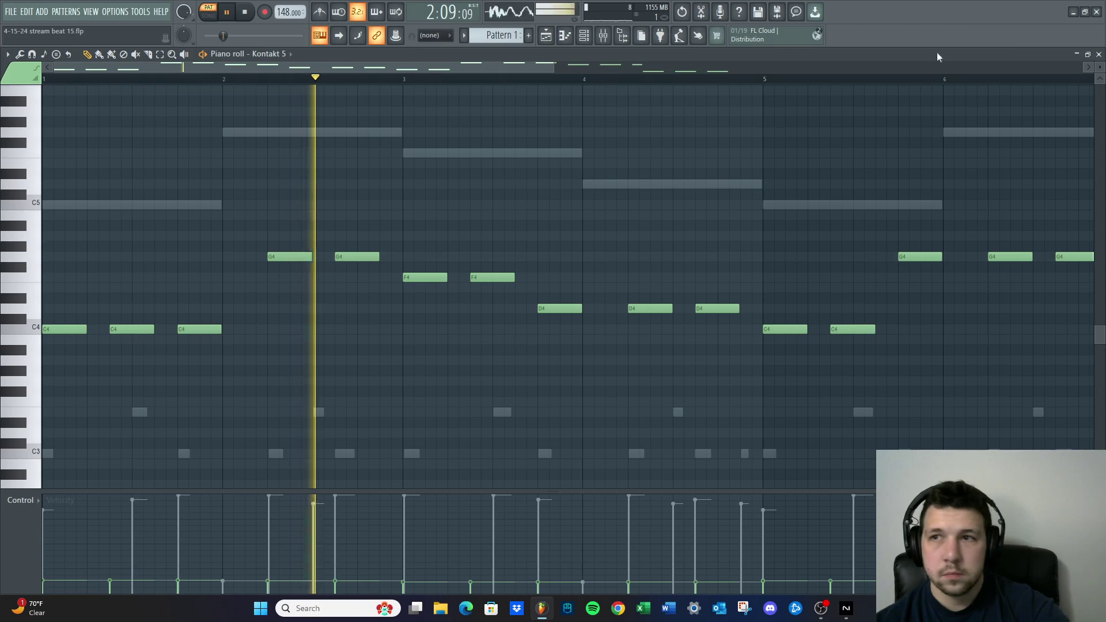
pyautogui.click(1099, 54)
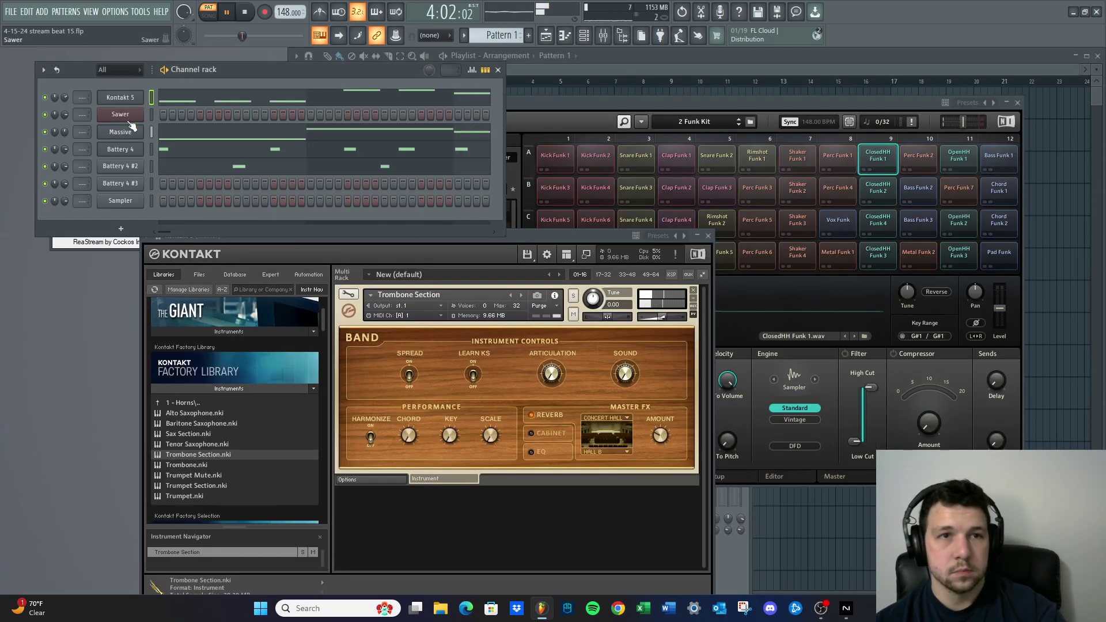
# Open the Sawer synth with playback stopped and load the FG Classic Mood preset from the Pads bank
pyautogui.click(121, 115)
pyautogui.click(244, 12)
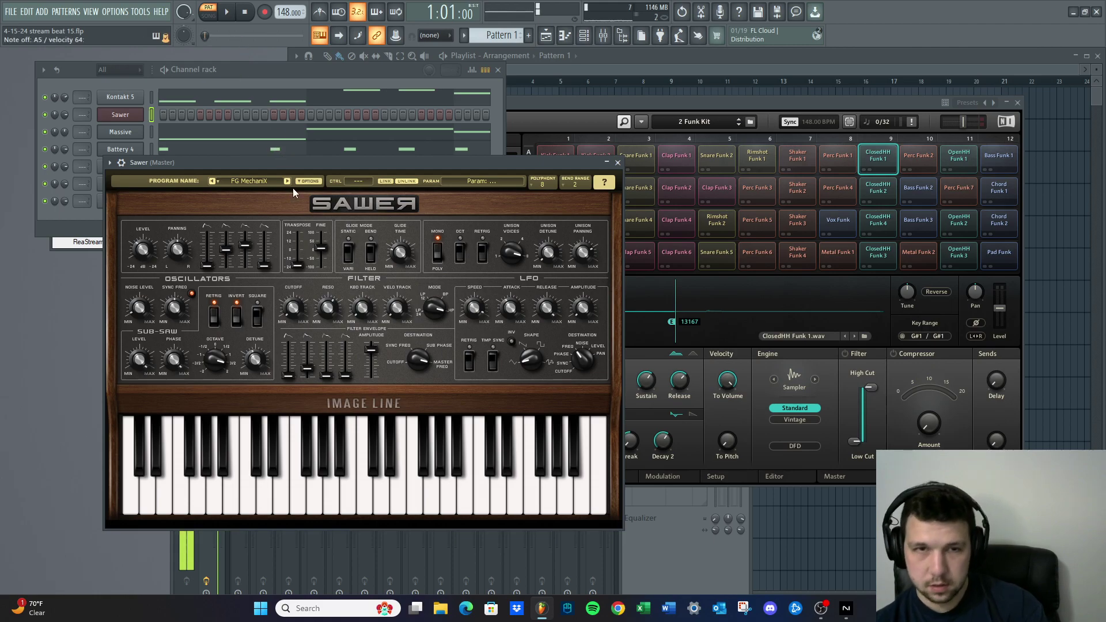
pyautogui.click(268, 182)
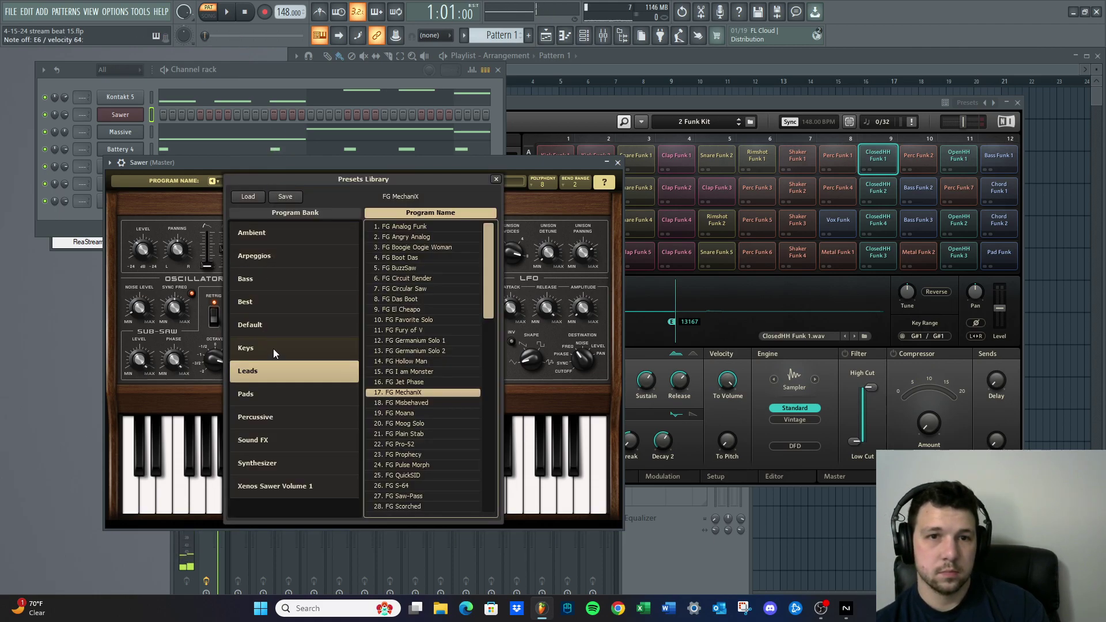
pyautogui.click(284, 392)
pyautogui.doubleClick(391, 228)
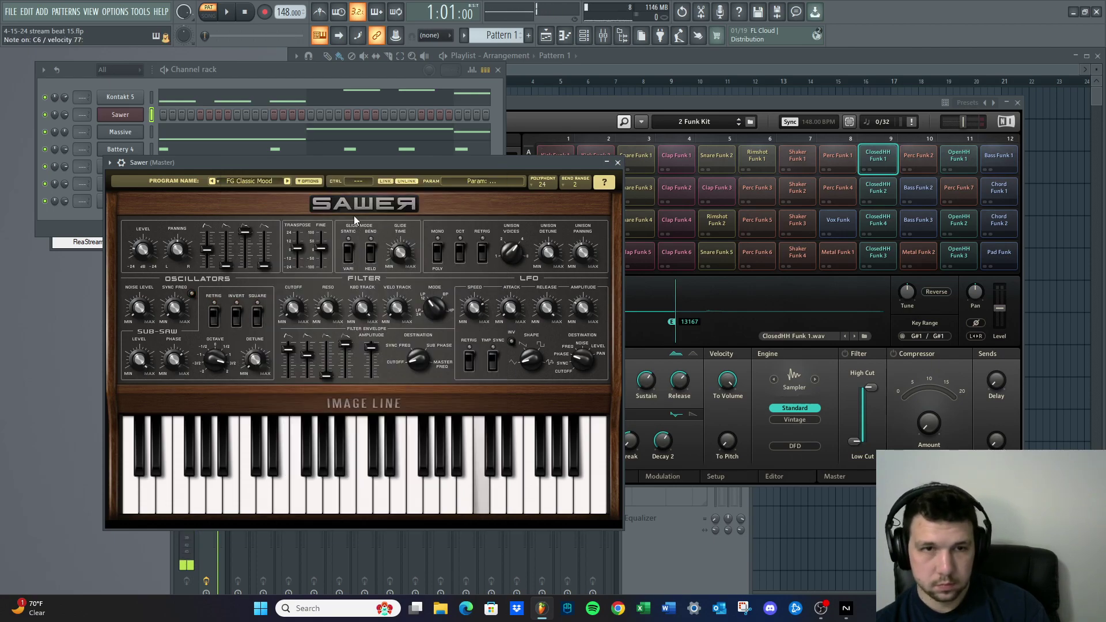
# Audition FG Classic Mood over the pattern and step through FG Depth Charge to the FG Digital Era preset
pyautogui.click(226, 16)
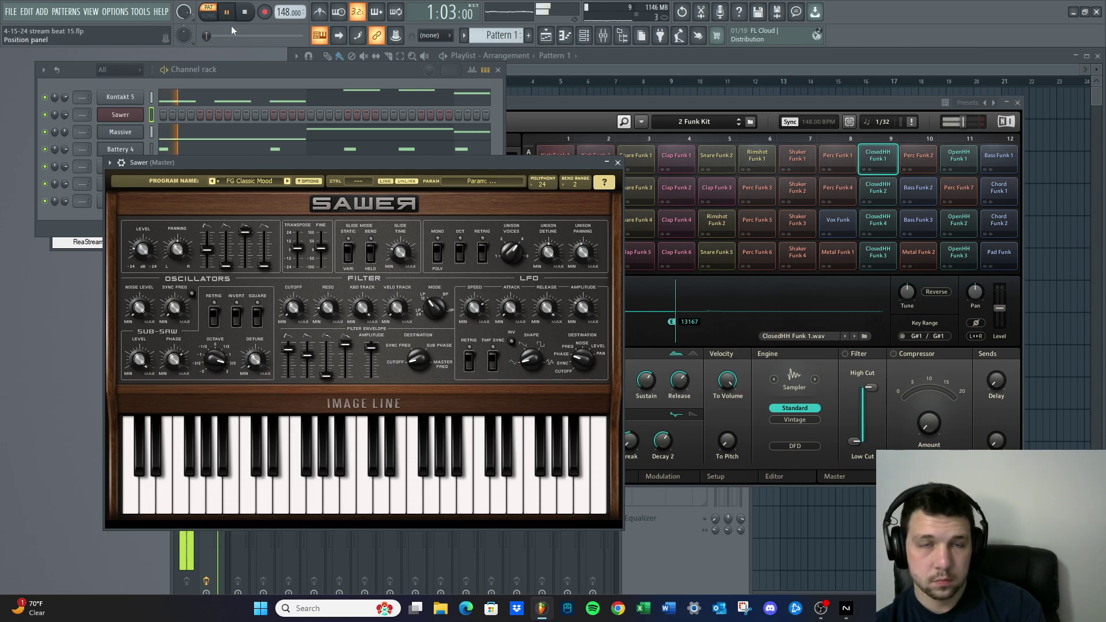
pyautogui.click(287, 181)
pyautogui.press('space')
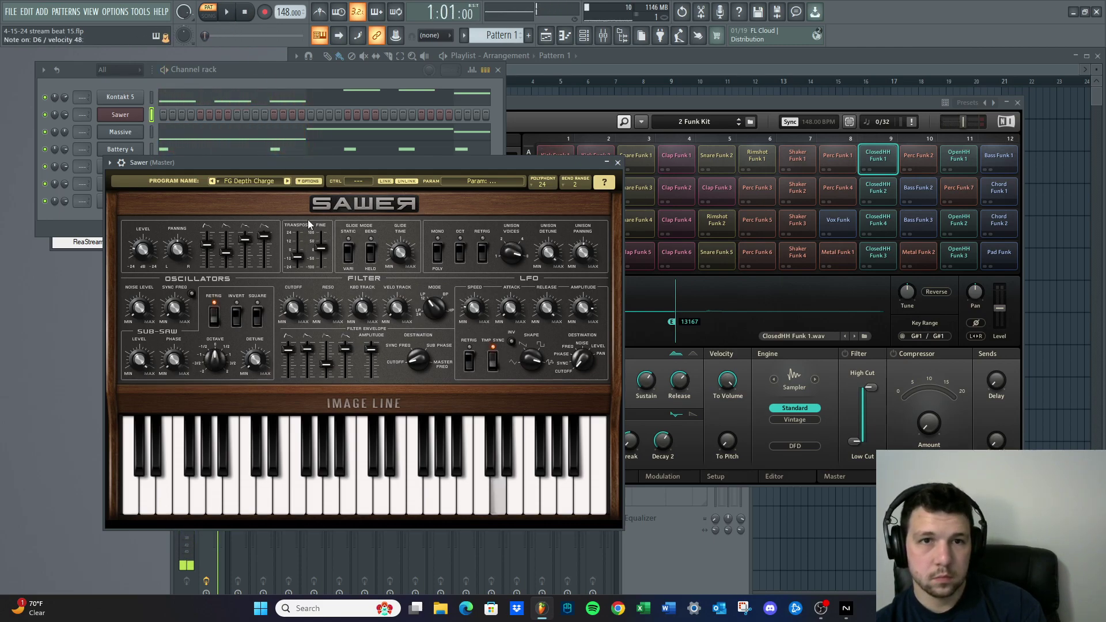
pyautogui.click(284, 185)
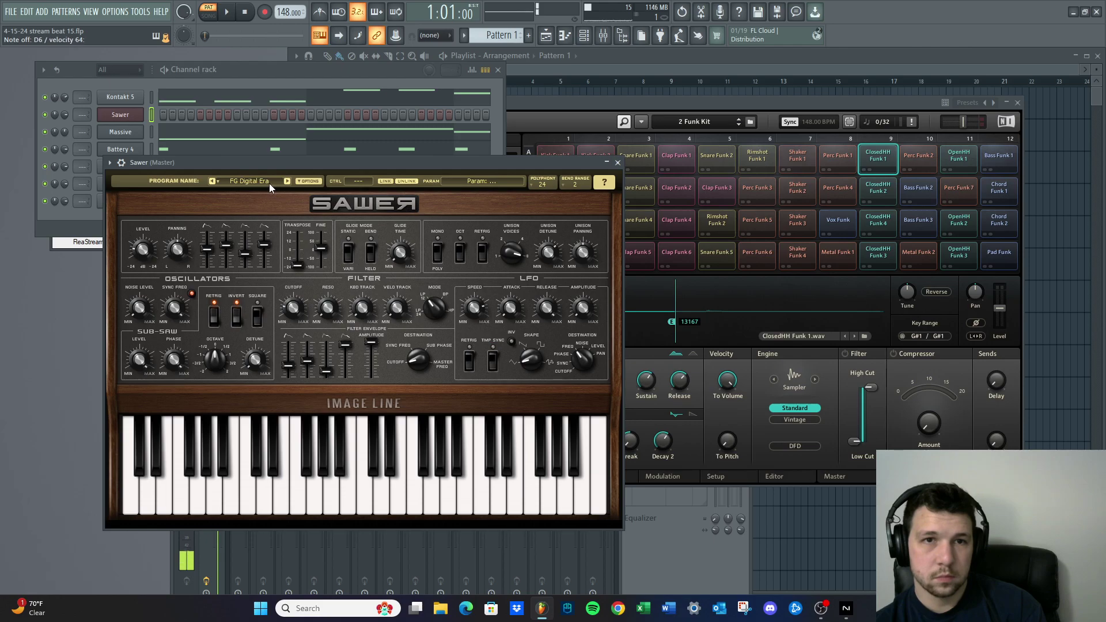
# Load the FG Hollow Man preset from Sawer's Leads bank and turn off its mono mode
pyautogui.click(268, 183)
pyautogui.click(287, 373)
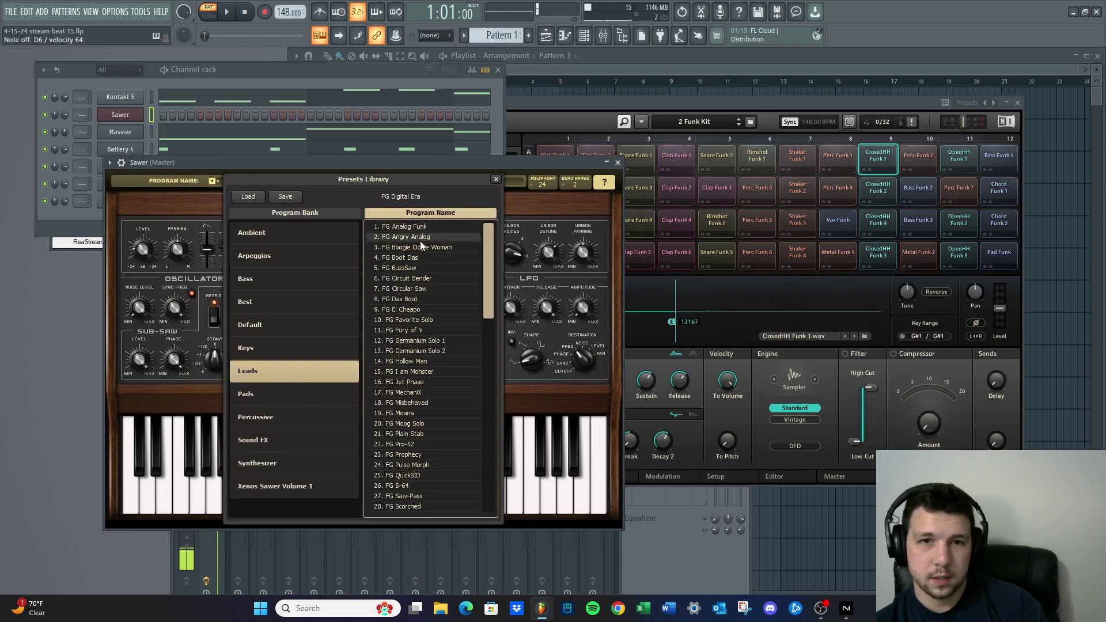
pyautogui.doubleClick(410, 361)
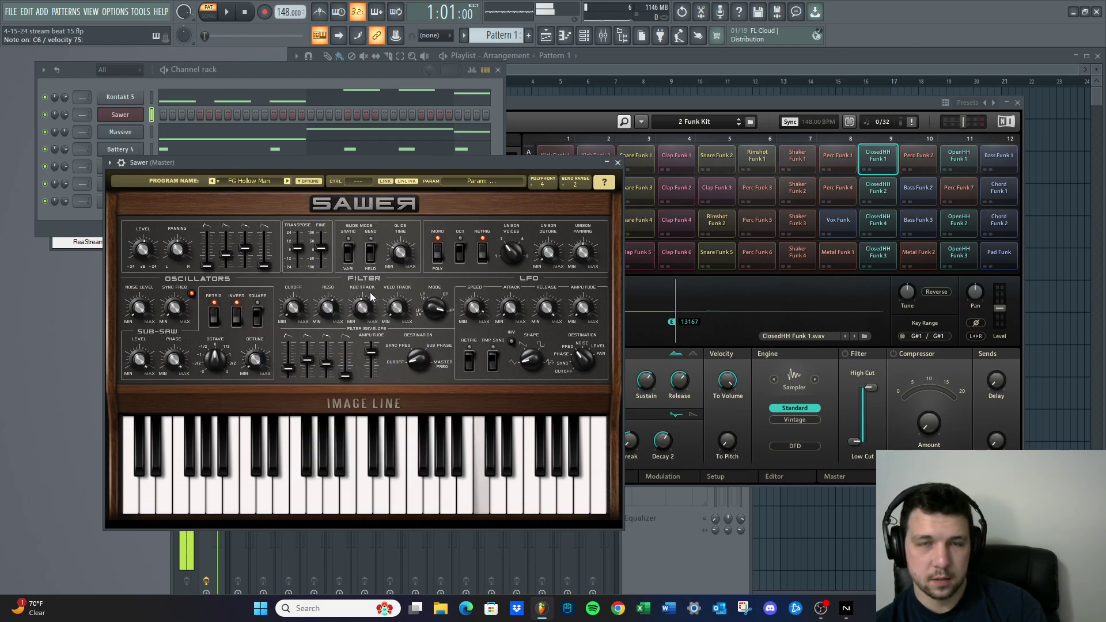
pyautogui.click(437, 258)
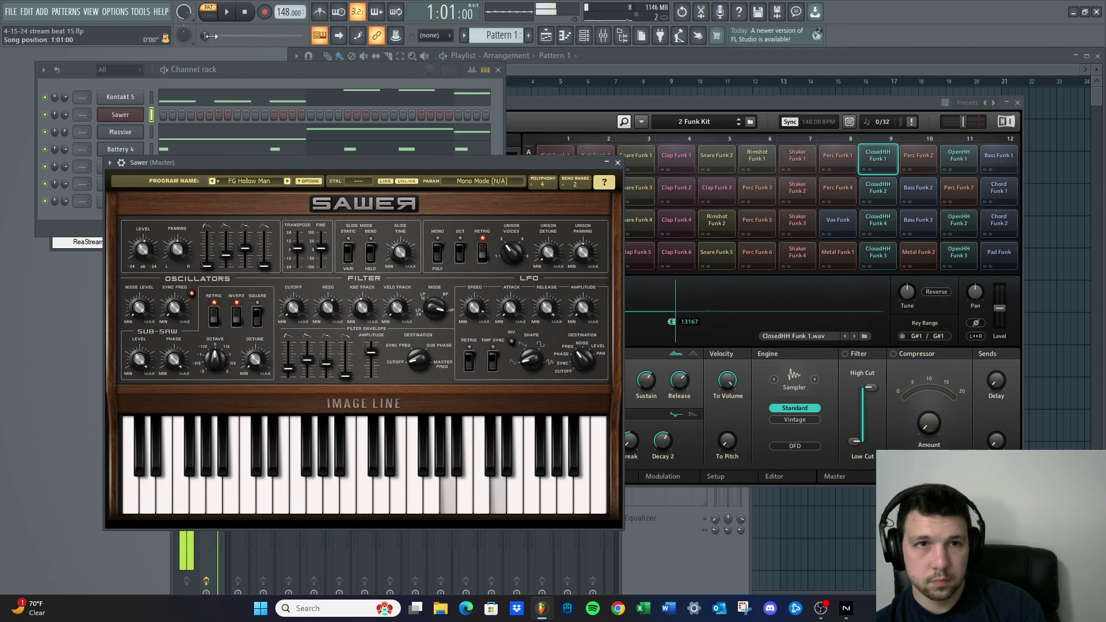
# Step forward through Sawer's lead presets over the playing pattern, from FG I am Monster to FG Moana
pyautogui.click(290, 181)
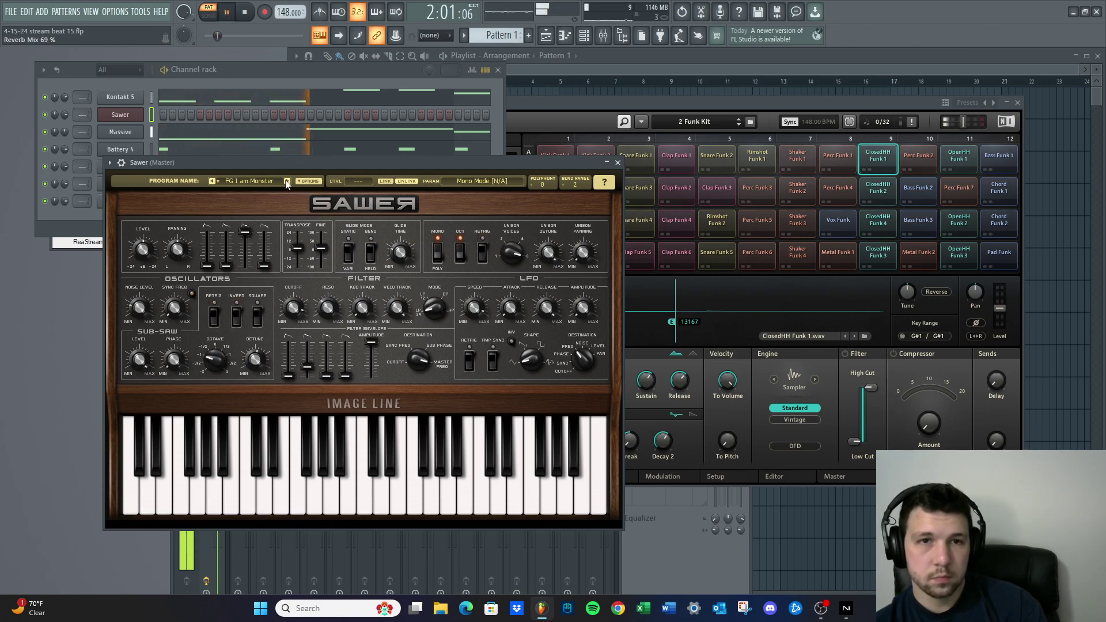
pyautogui.click(287, 181)
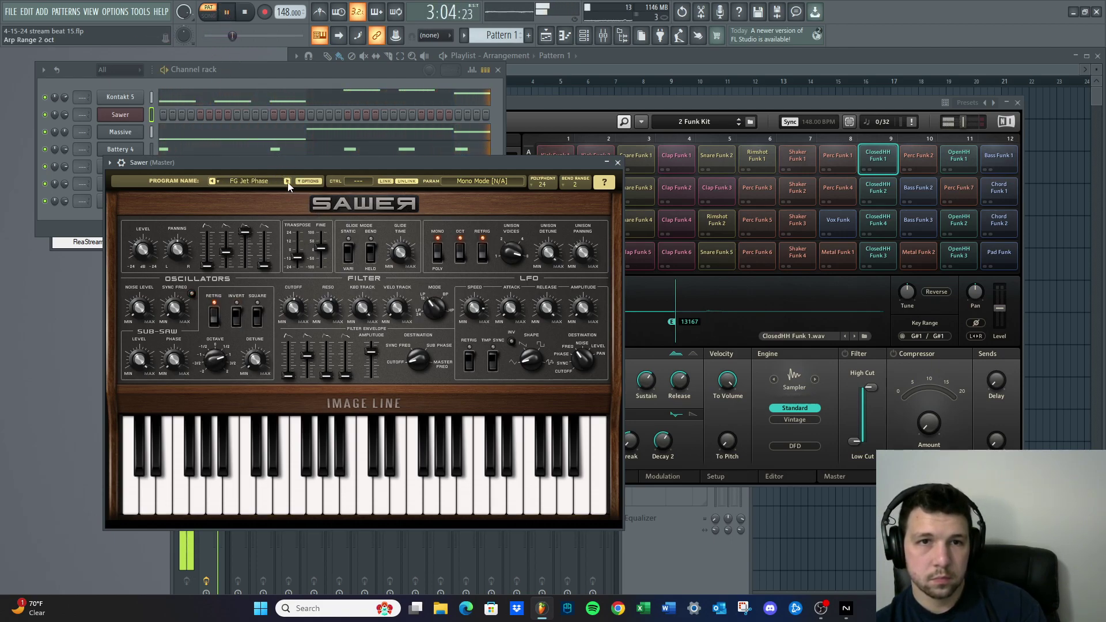
pyautogui.click(287, 182)
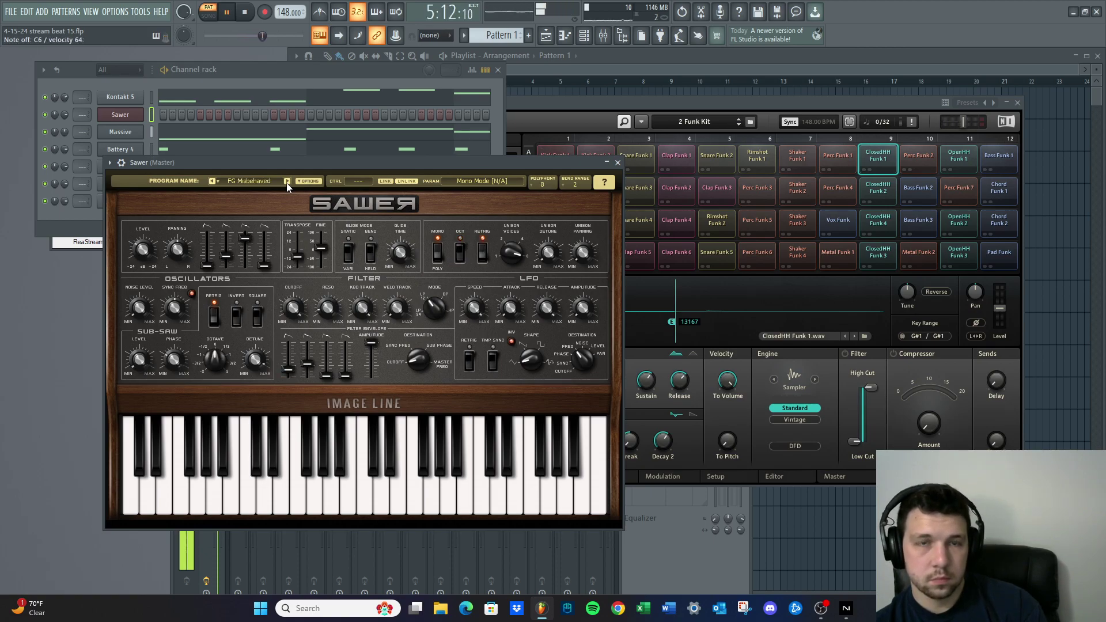
pyautogui.click(286, 182)
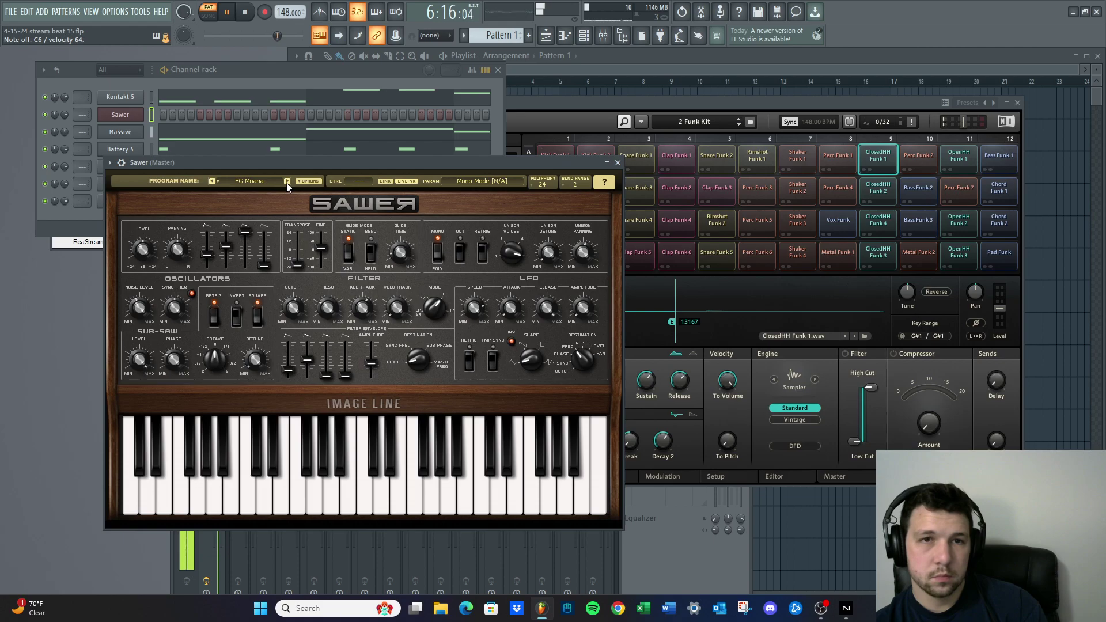
# Step forward through Sawer's lead presets from FG Moana past FG Plain Stab to FG Pro-52 over the playing pattern
pyautogui.click(287, 182)
pyautogui.click(287, 182)
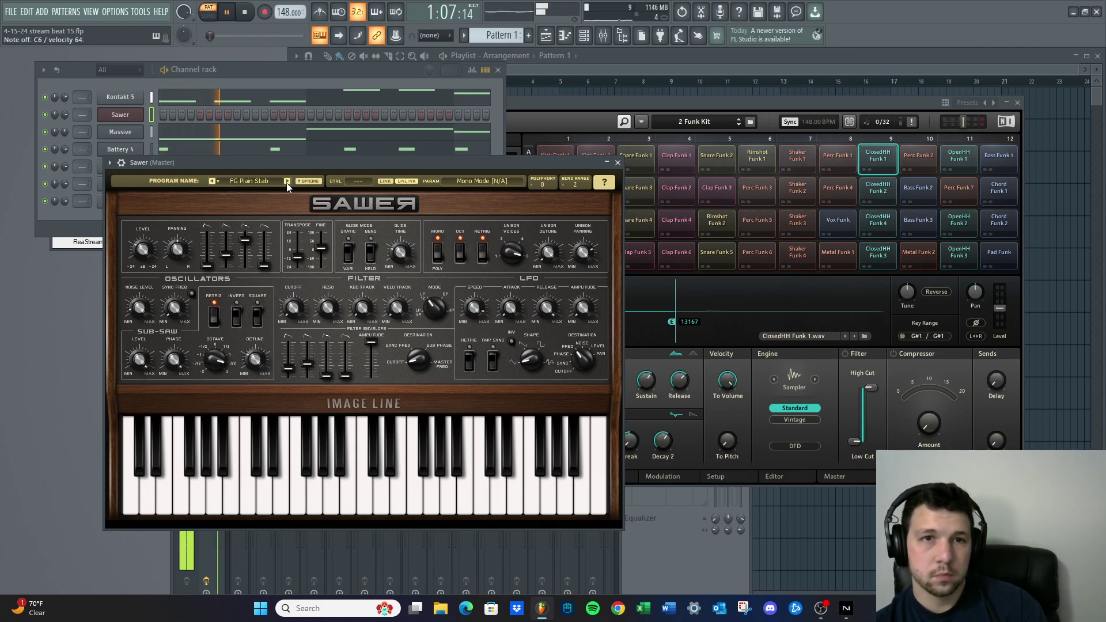
pyautogui.click(287, 182)
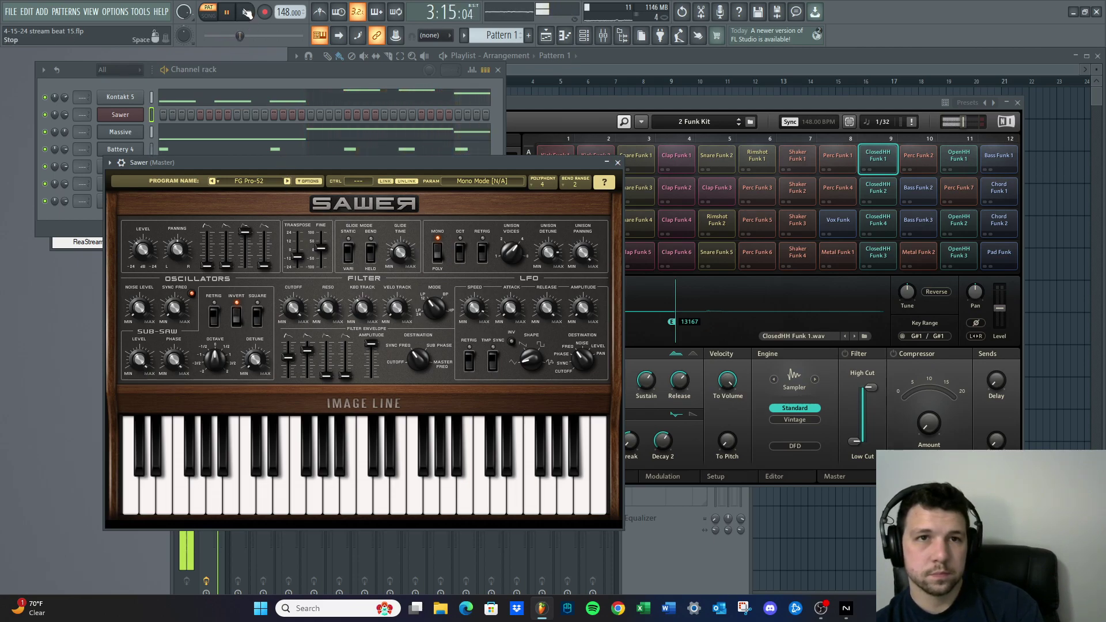
# Mute the original Kontakt 5 channel and listen to Pattern 1 without it, moving the Sawer window clear of the channel rack
pyautogui.moveTo(226, 166); pyautogui.dragTo(238, 248)
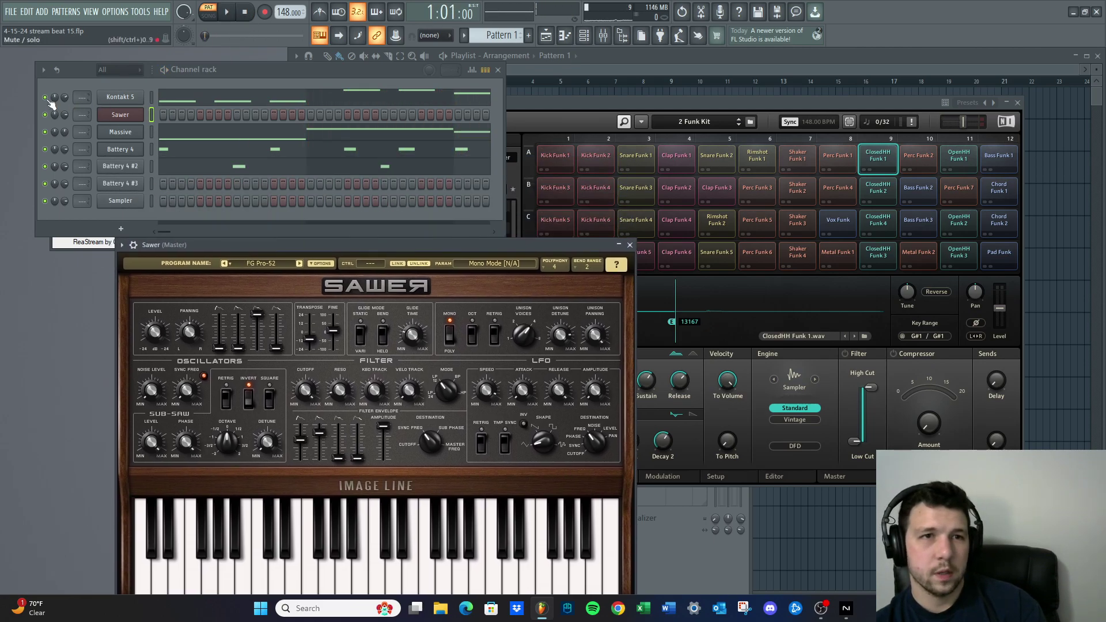
pyautogui.press('space')
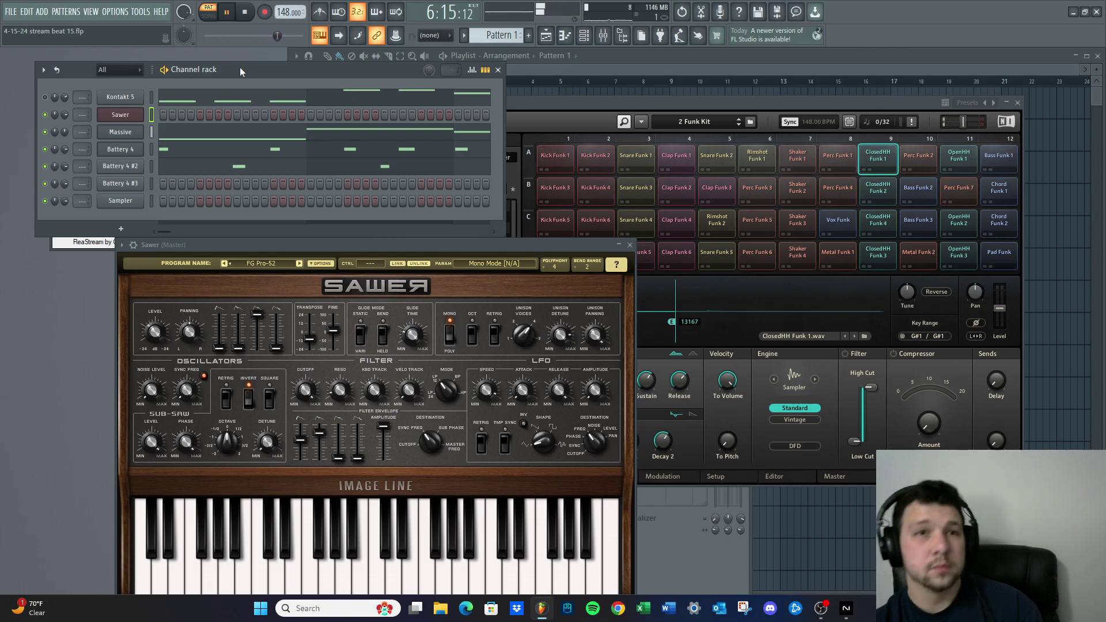
pyautogui.click(257, 19)
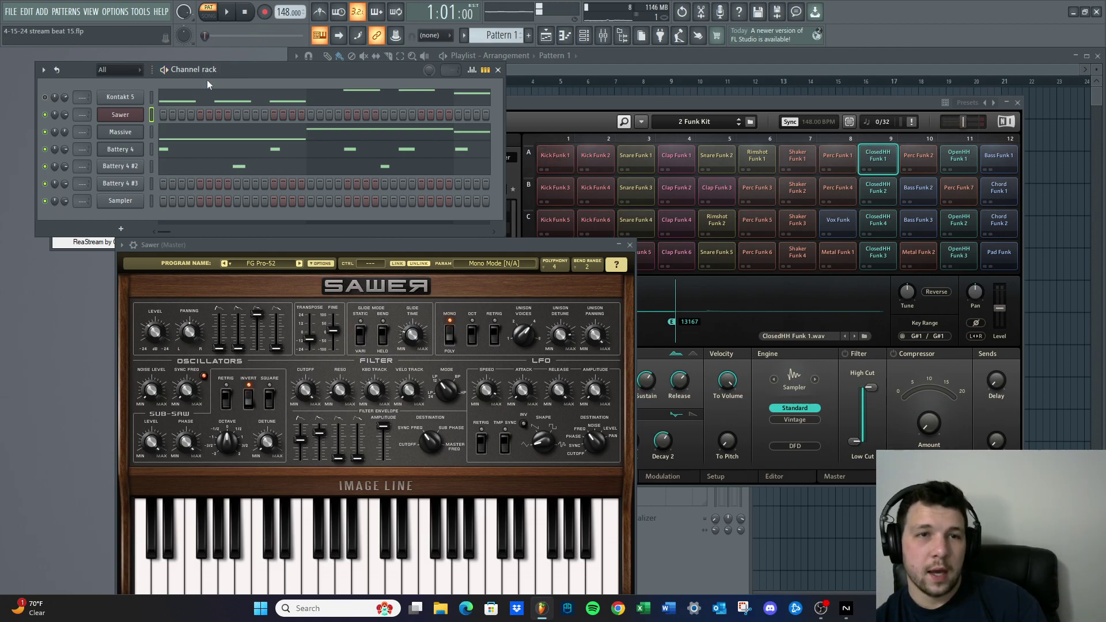
# Clone the Kontakt 5 channel, unmute the copy and give it the same notes as the original
pyautogui.rightClick(144, 96)
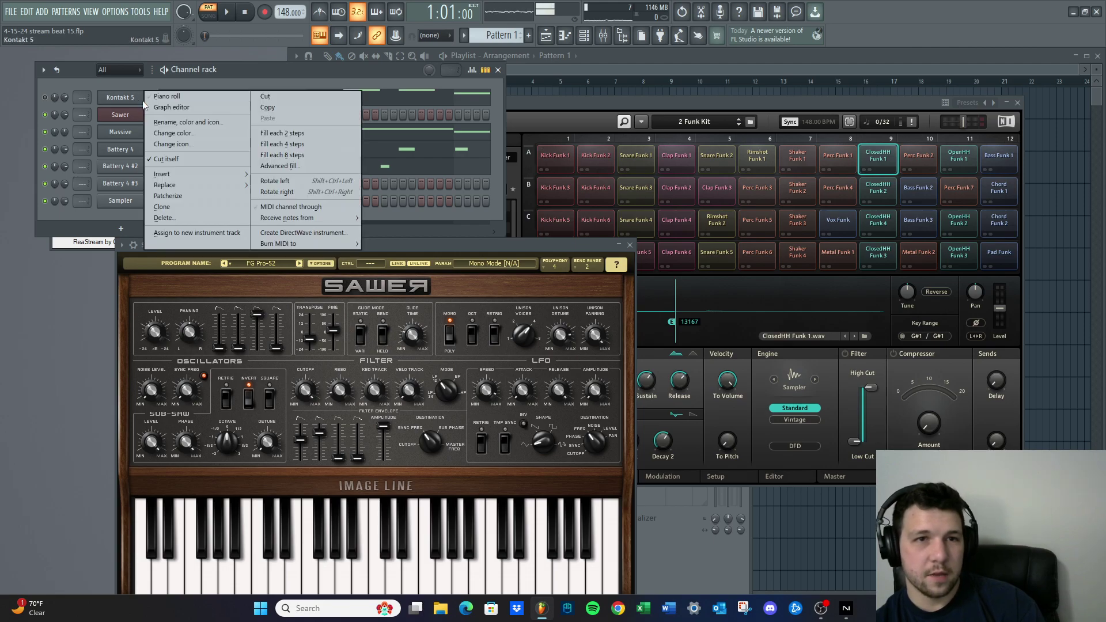
pyautogui.click(169, 207)
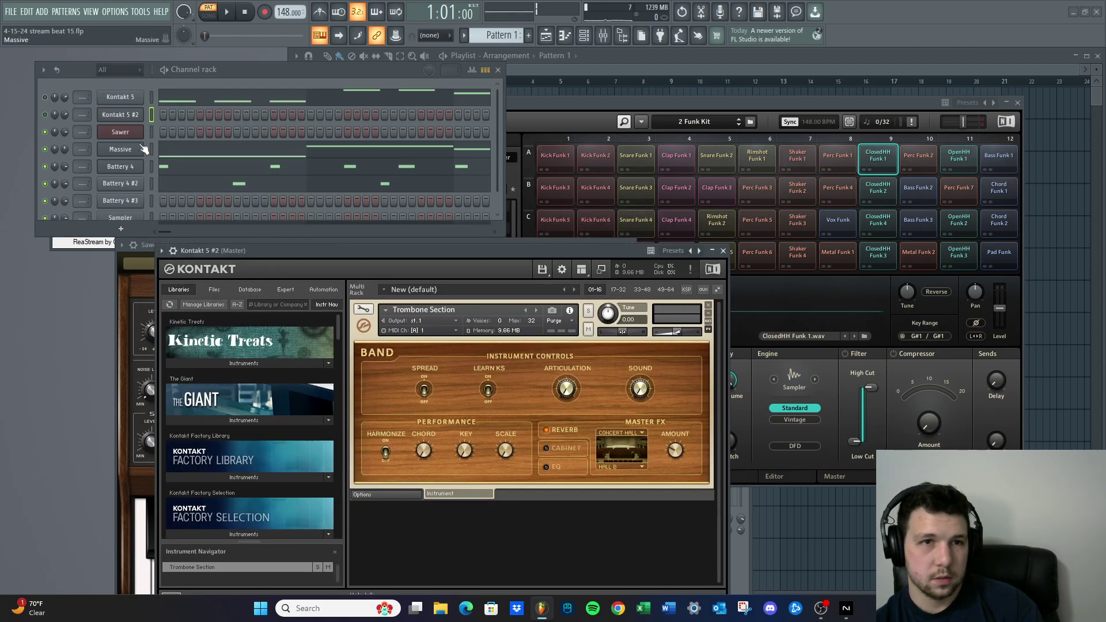
pyautogui.click(116, 118)
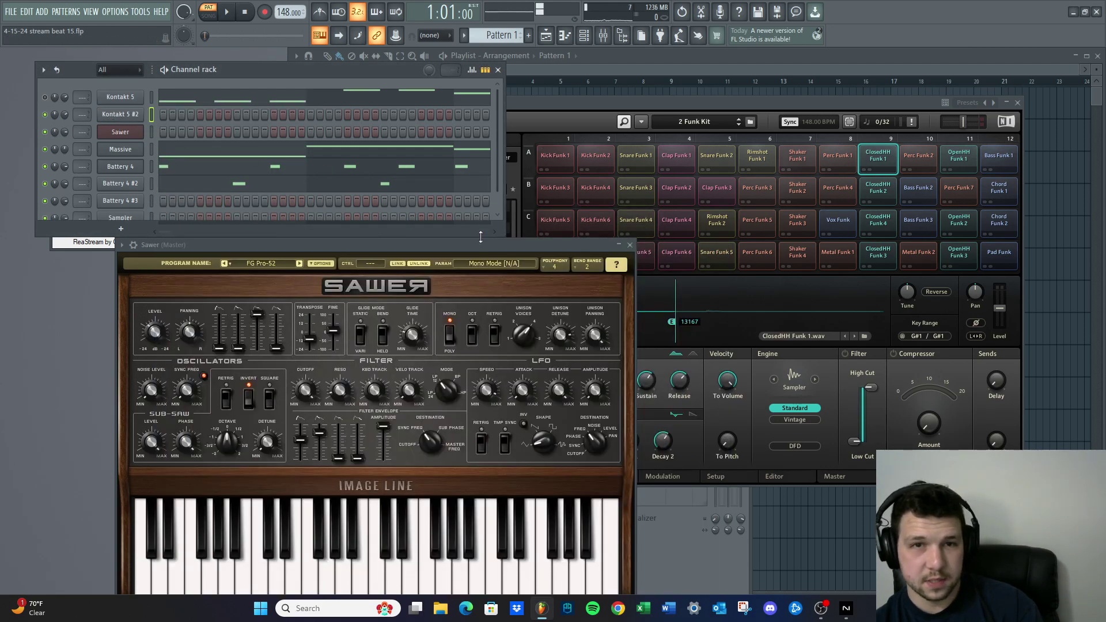
pyautogui.click(128, 115)
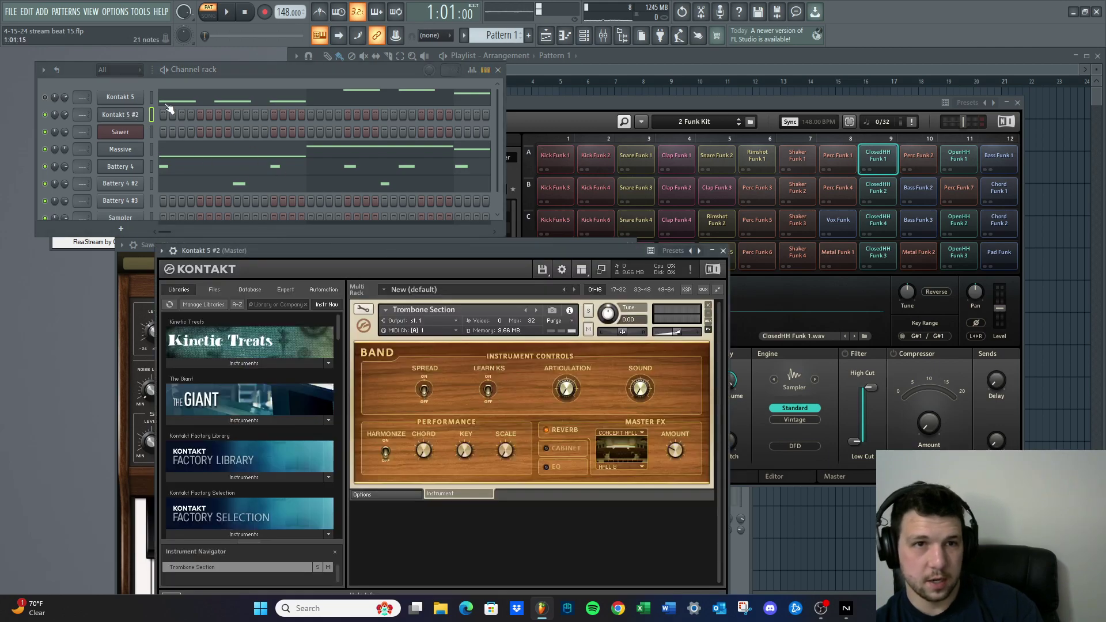
pyautogui.click(149, 117)
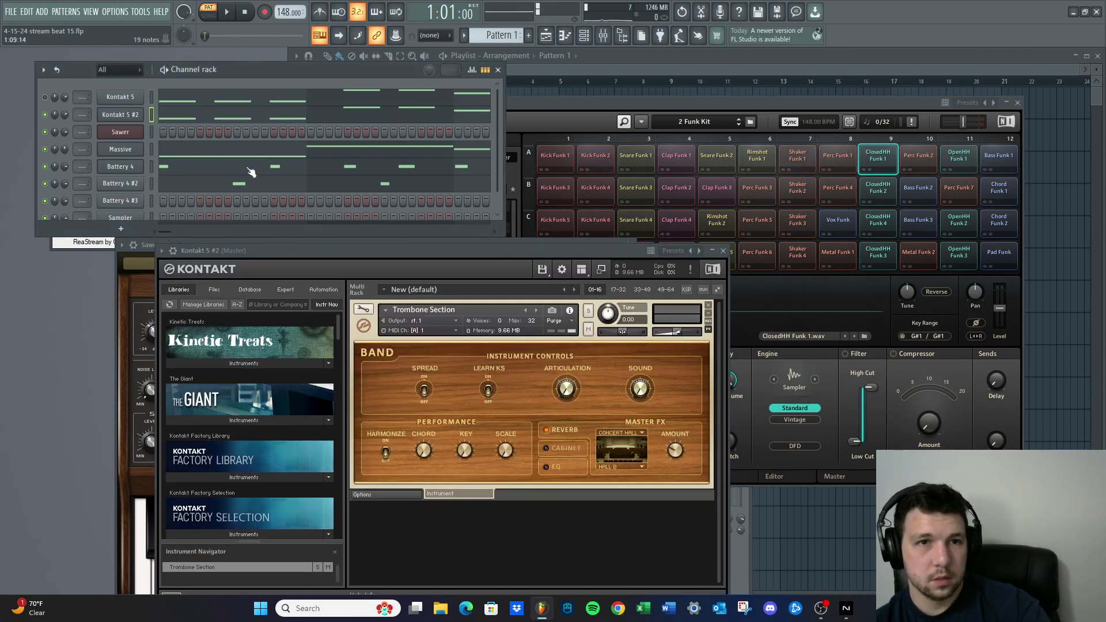
# Remove Trombone Section from Kontakt 5 #2 and load Classic Bass from the Factory Library's 6 - Bass folder
pyautogui.moveTo(460, 251); pyautogui.dragTo(472, 126)
pyautogui.click(729, 181)
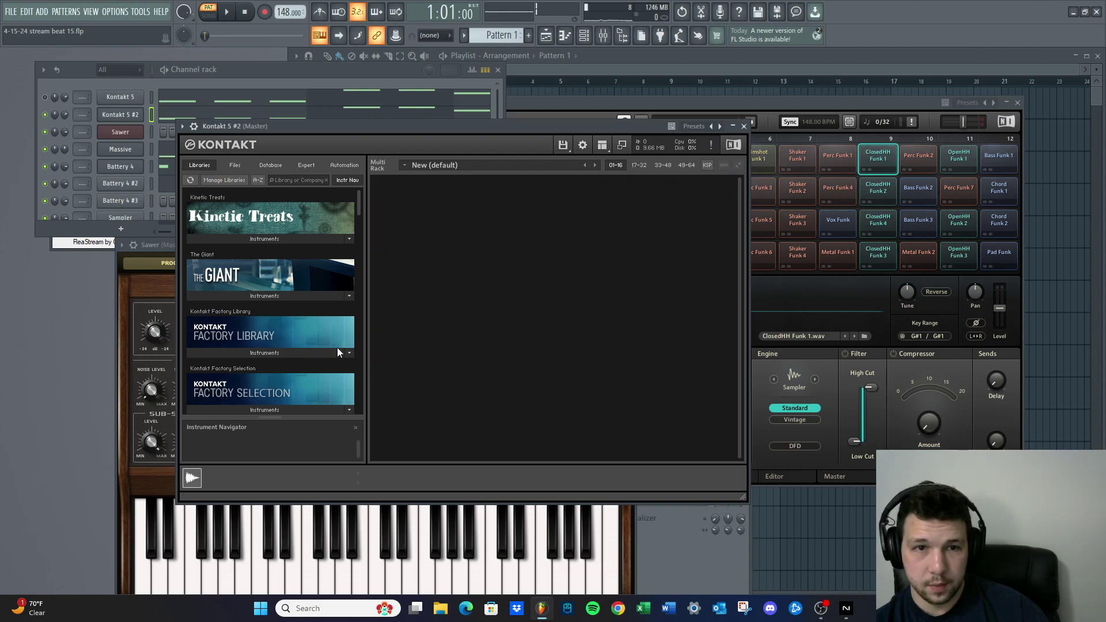
pyautogui.scroll(-2, 305, 349)
pyautogui.click(261, 324)
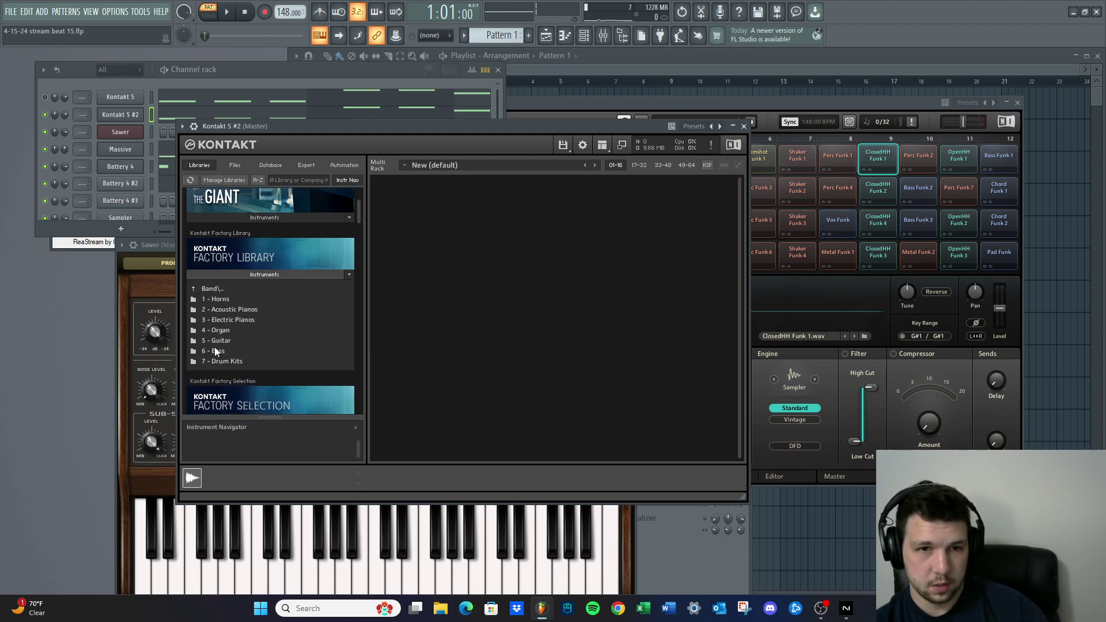
pyautogui.click(217, 350)
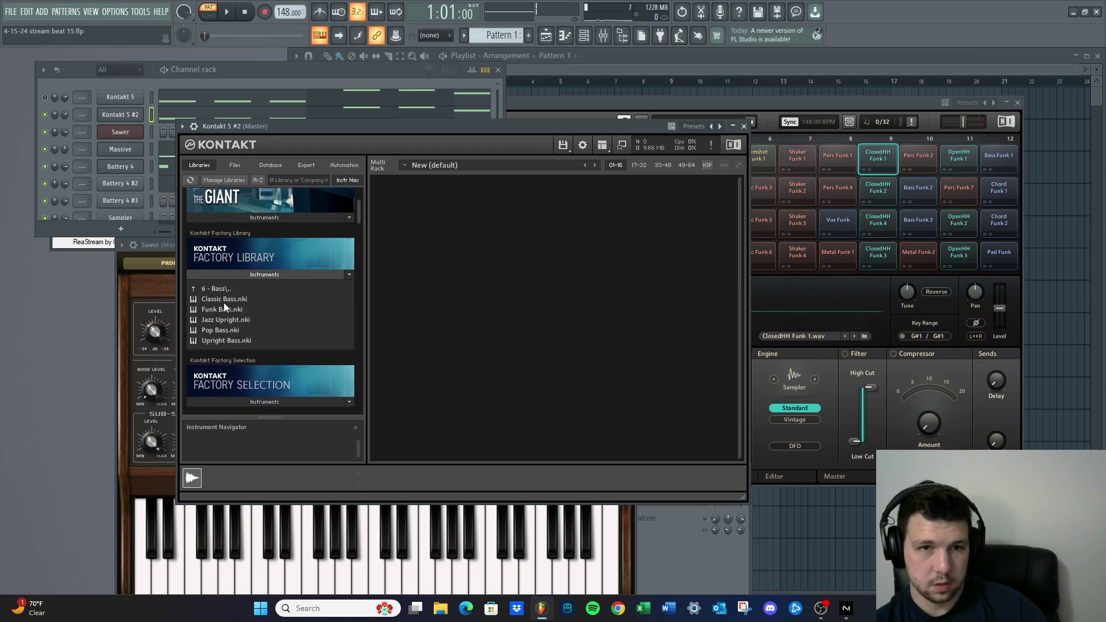
pyautogui.doubleClick(220, 299)
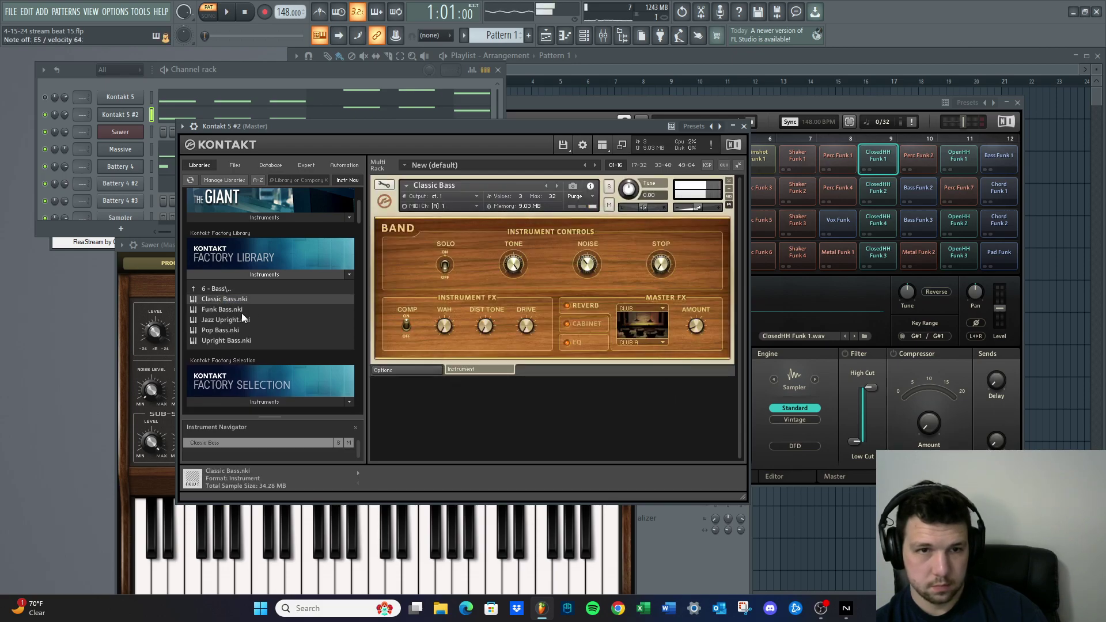
# Replace Classic Bass with Funk Bass and adjust the Kontakt 5 #2 channel volume while the pattern plays
pyautogui.doubleClick(234, 310)
pyautogui.click(729, 180)
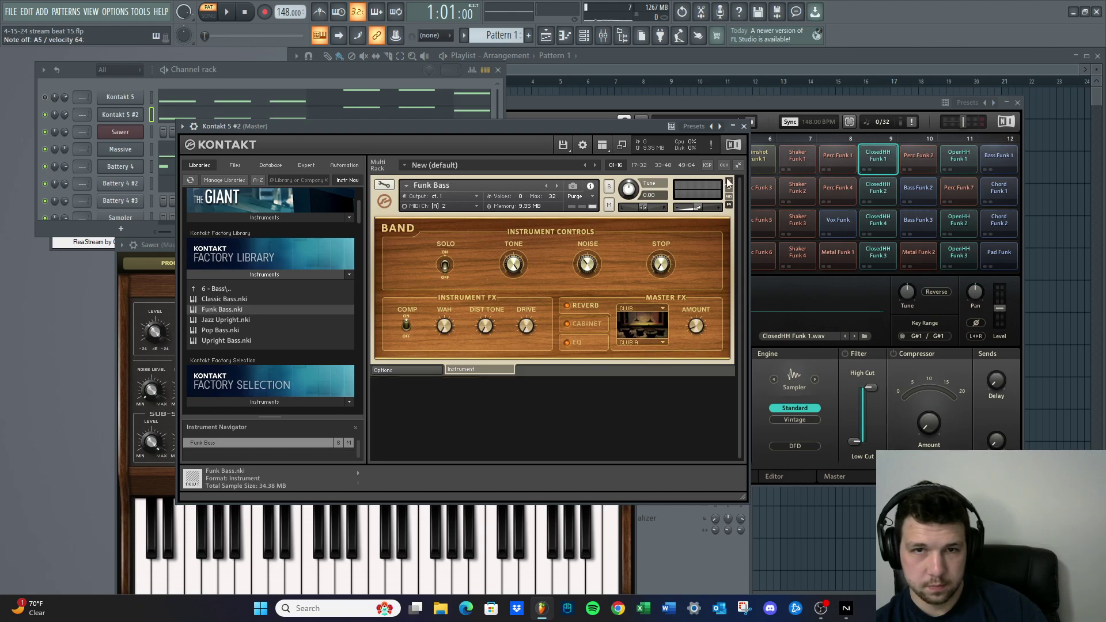
pyautogui.click(729, 181)
pyautogui.doubleClick(225, 309)
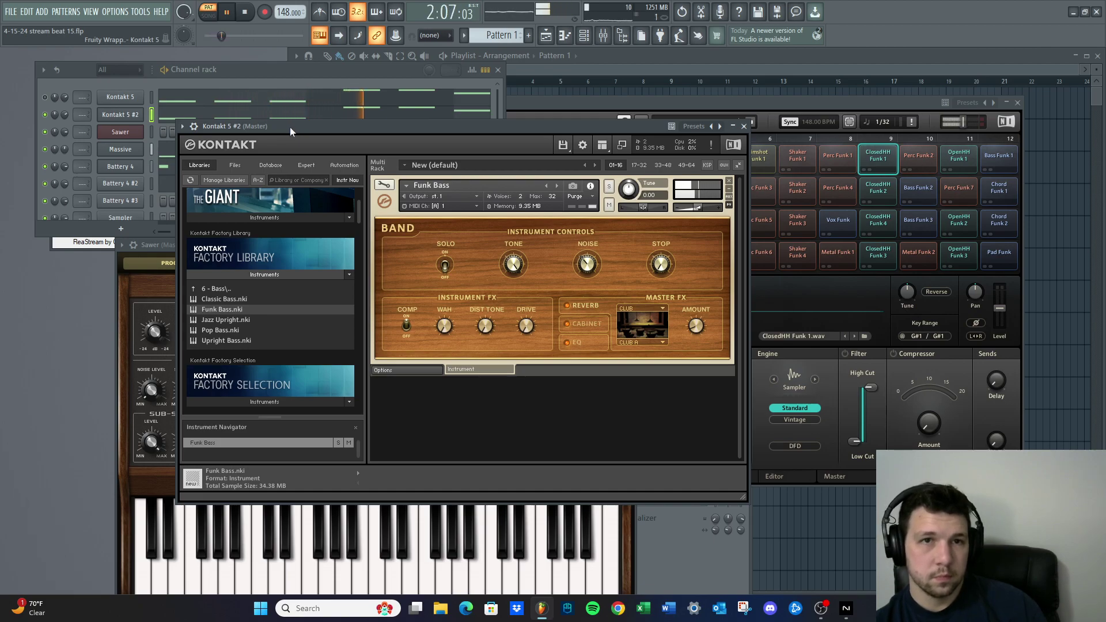
pyautogui.moveTo(289, 127); pyautogui.dragTo(299, 172)
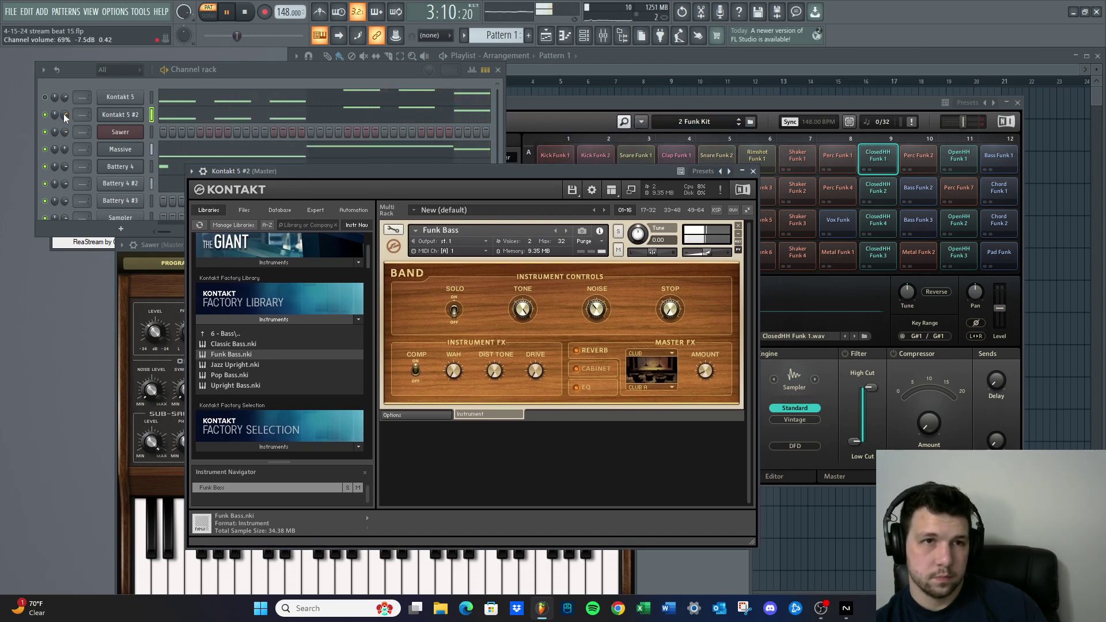
pyautogui.moveTo(63, 113); pyautogui.dragTo(63, 110)
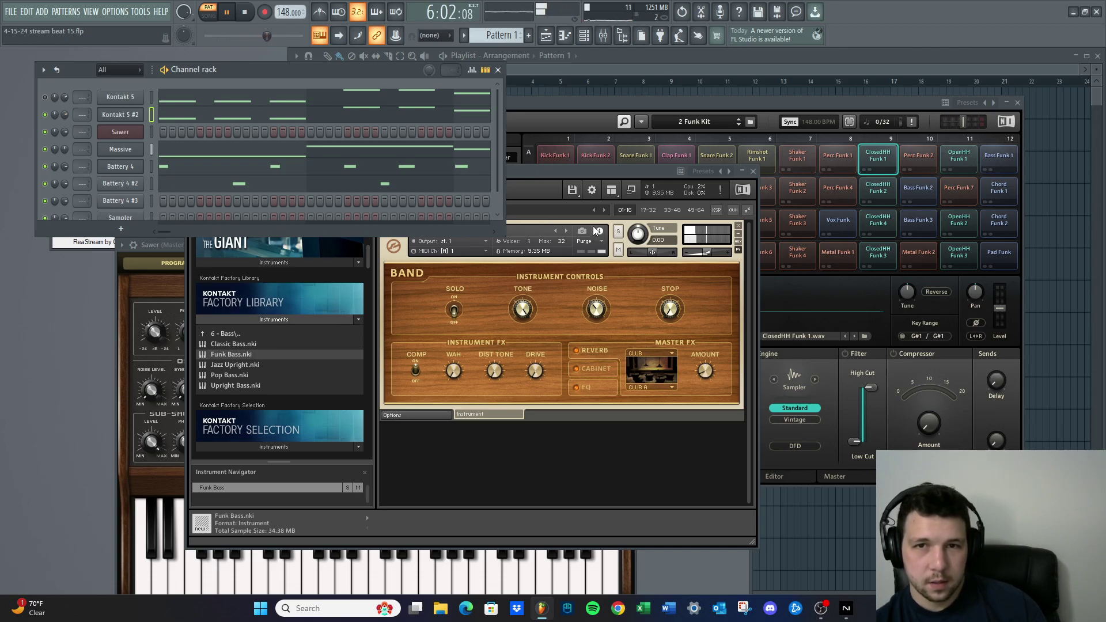
# Audition the other bass instruments in Kontakt 5 #2 over the pattern and settle on Pop Bass
pyautogui.click(568, 231)
pyautogui.click(566, 231)
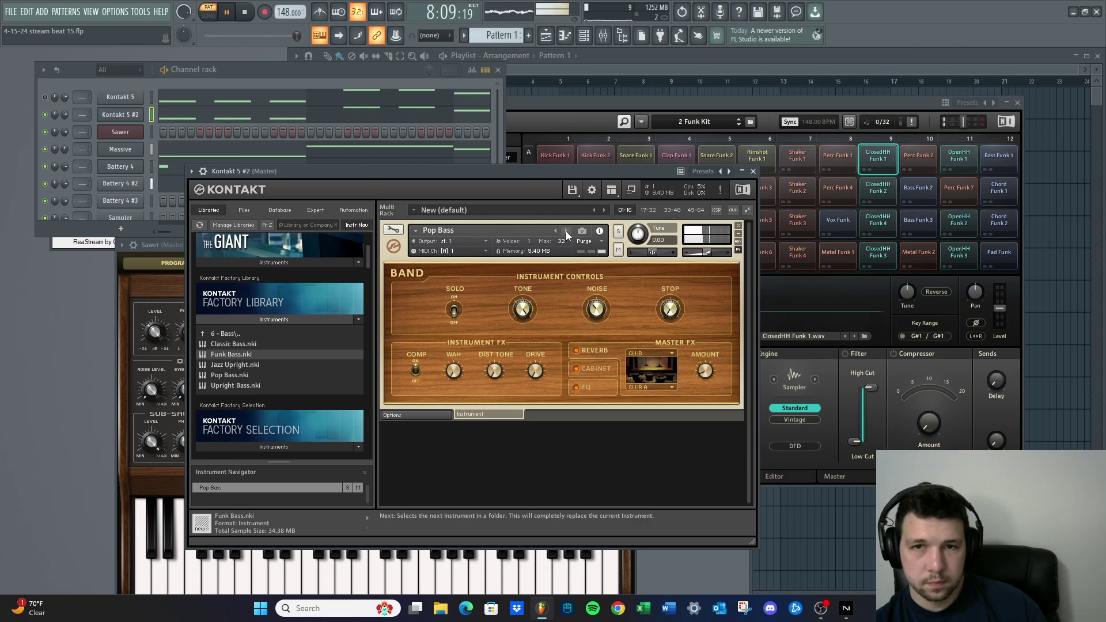
pyautogui.click(566, 231)
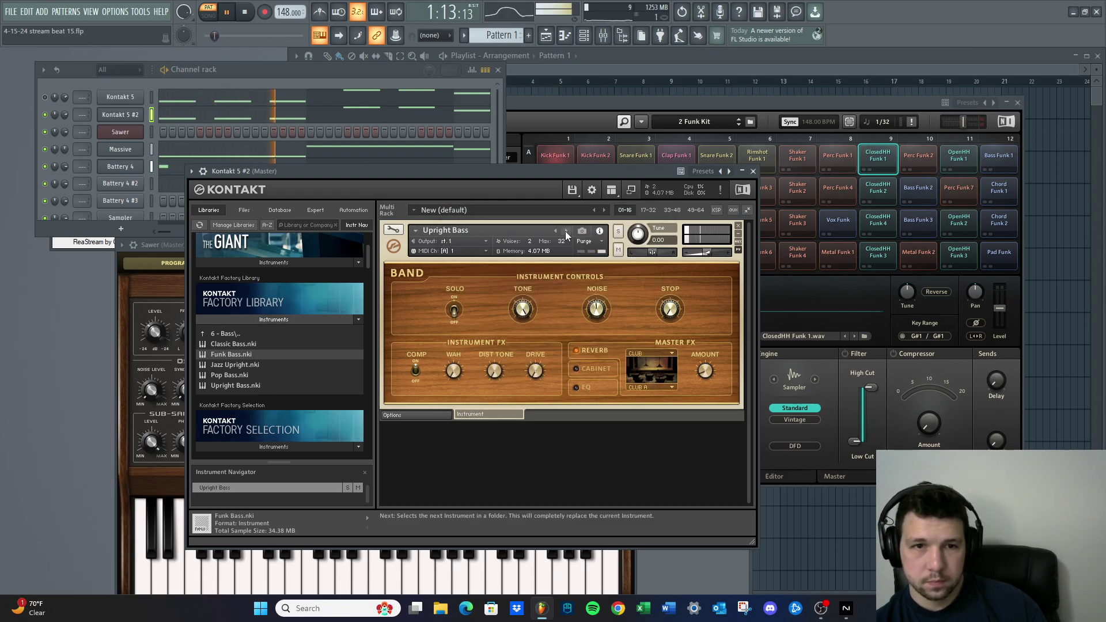
pyautogui.click(565, 230)
pyautogui.click(565, 231)
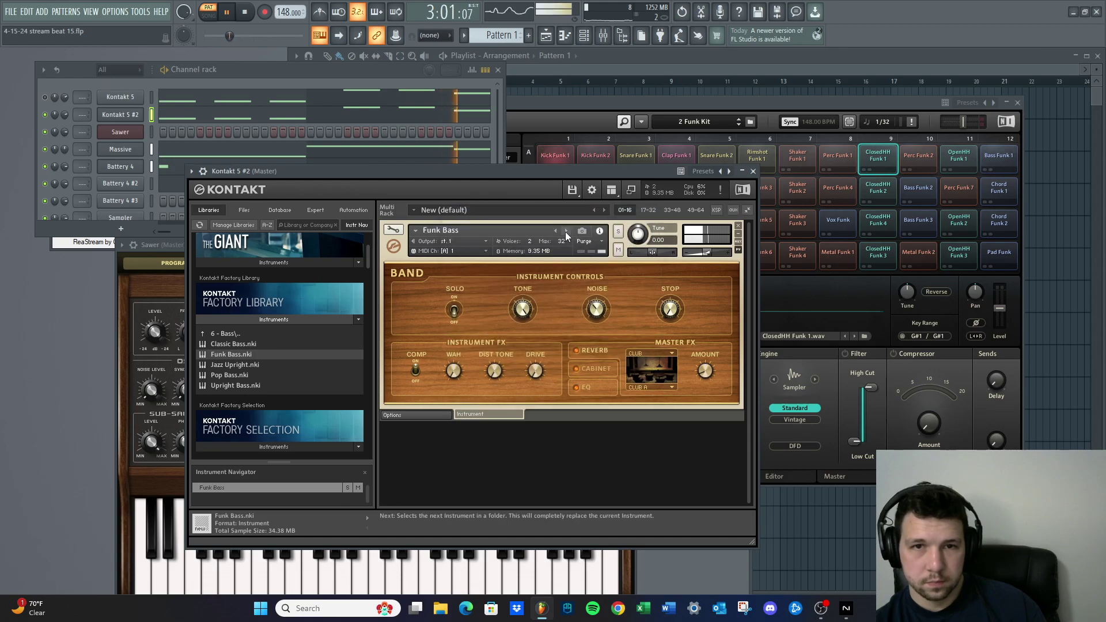
pyautogui.click(565, 231)
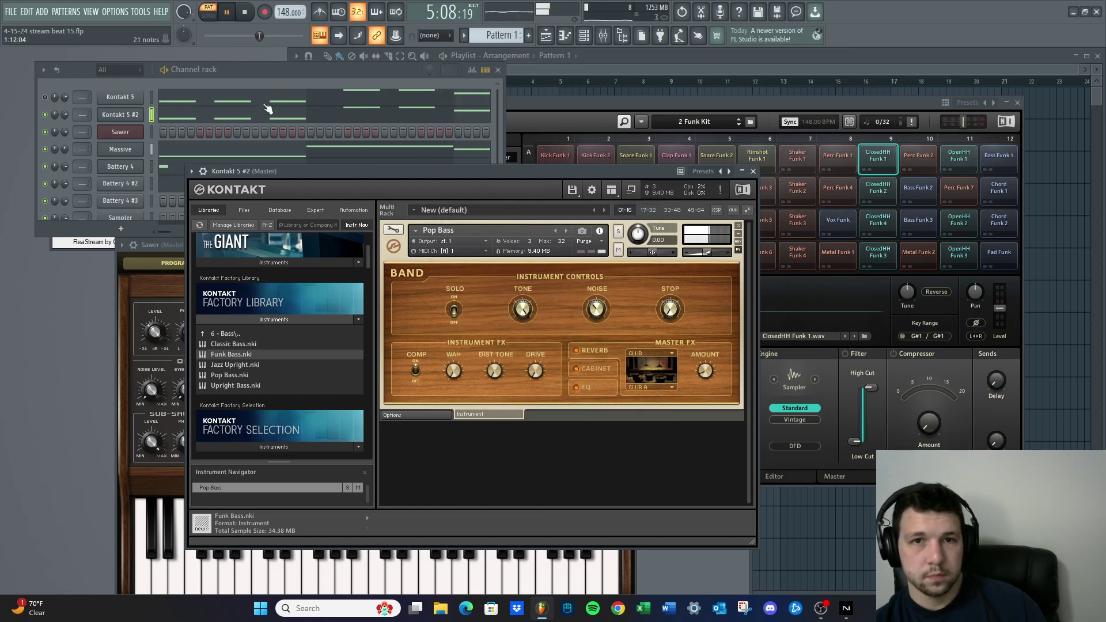
# Open the Kontakt 5 #2 notes in the piano roll with the whole eight-bar pattern in view
pyautogui.moveTo(316, 170); pyautogui.dragTo(317, 216)
pyautogui.click(247, 119)
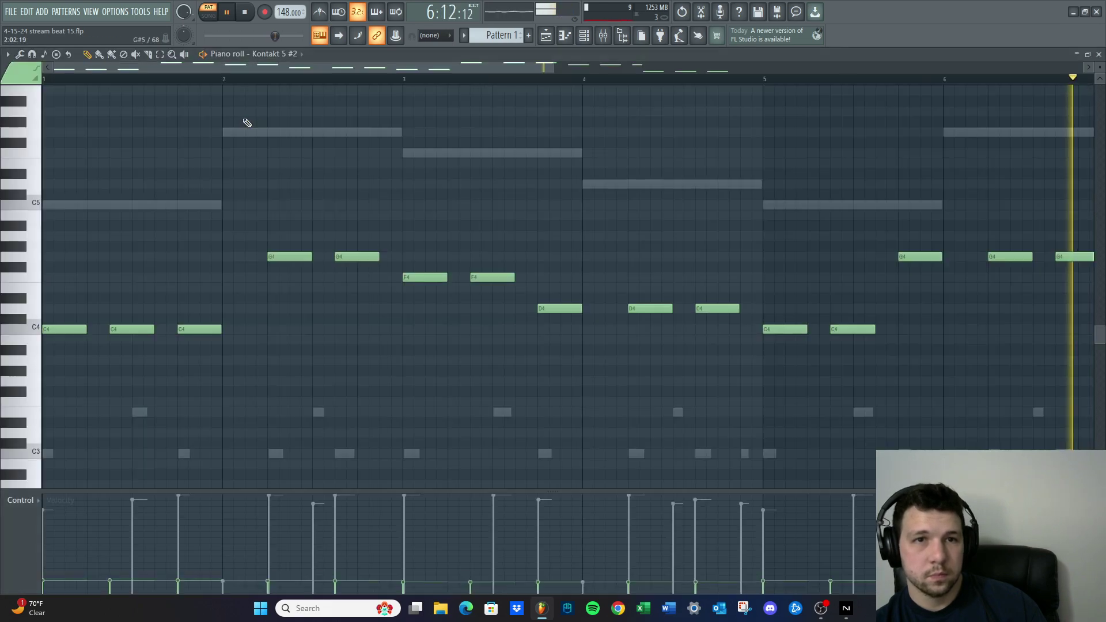
pyautogui.scroll(-2, 670, 304)
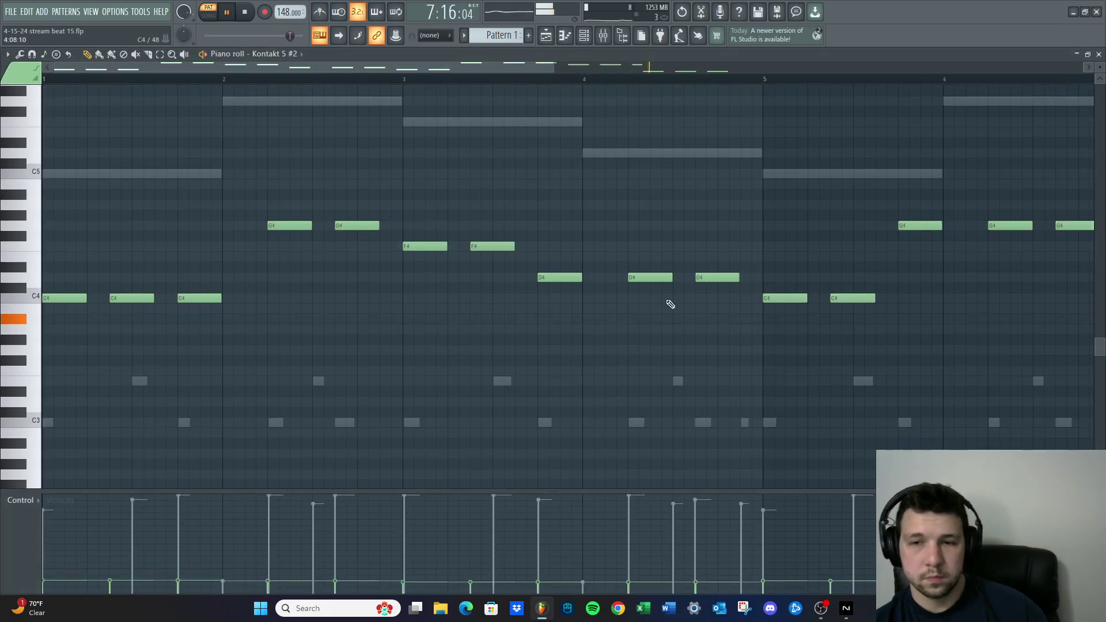
pyautogui.scroll(-4, 626, 304)
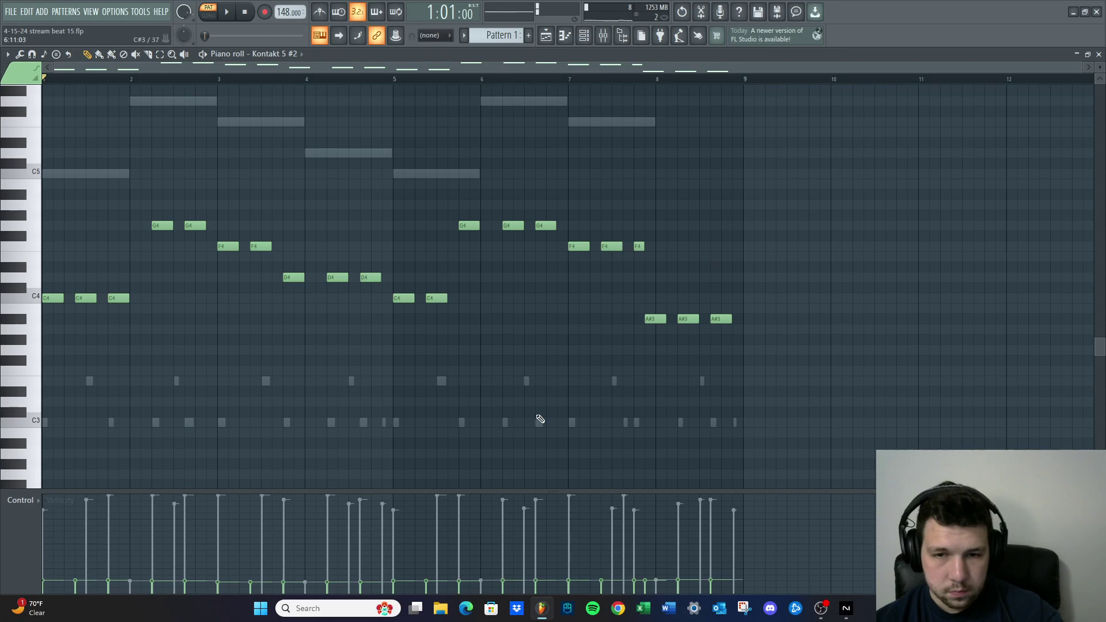
# Raise the velocities of all Kontakt 5 #2 notes to about 50% and set the first three C4 notes to about 26%
pyautogui.hotkey('ctrl', 'a')
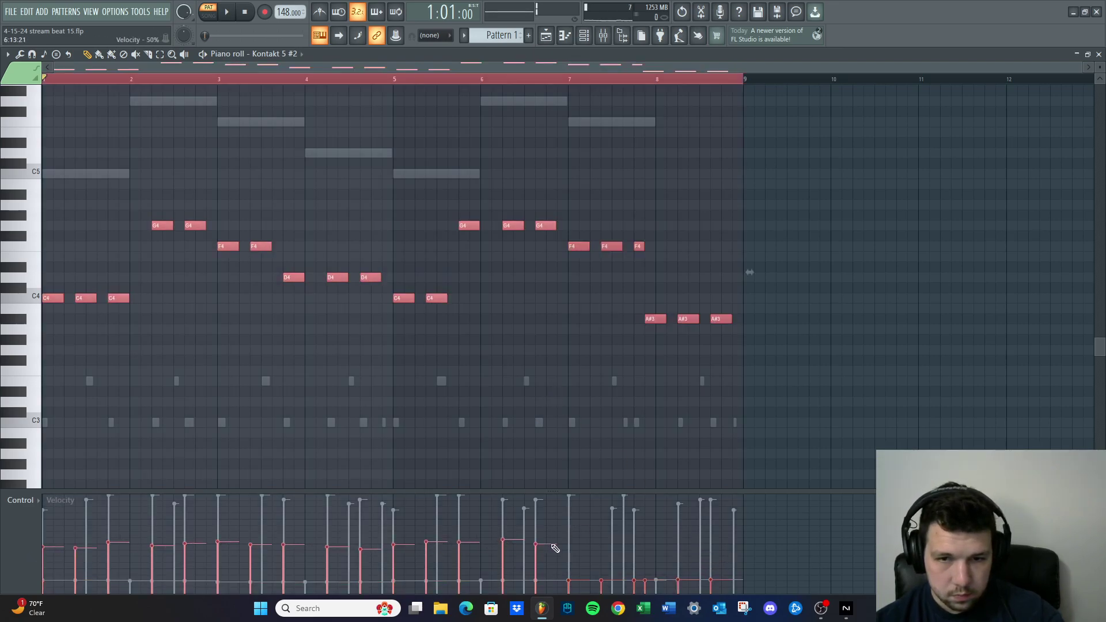
pyautogui.keyDown('ctrl'); pyautogui.click(434, 435); pyautogui.keyUp('ctrl')
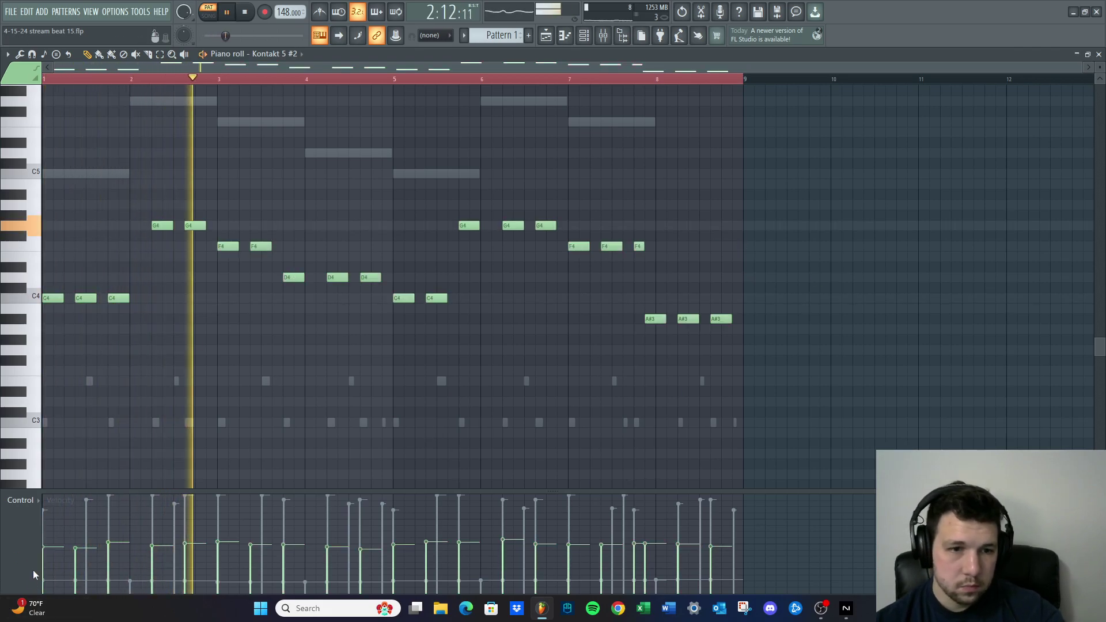
pyautogui.moveTo(44, 567); pyautogui.dragTo(107, 568)
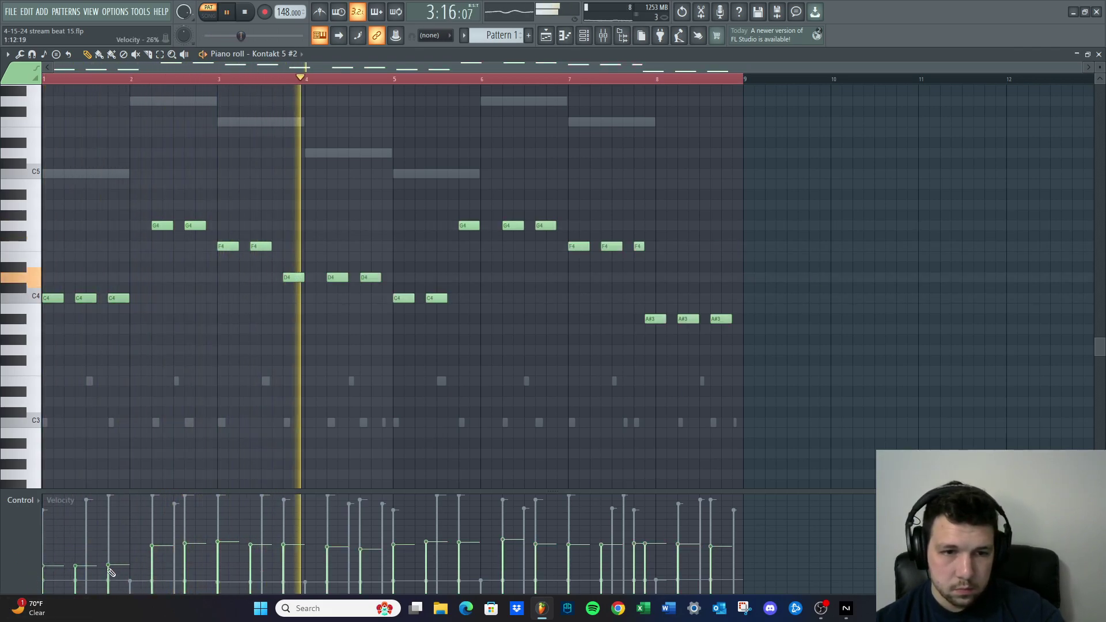
pyautogui.press('space')
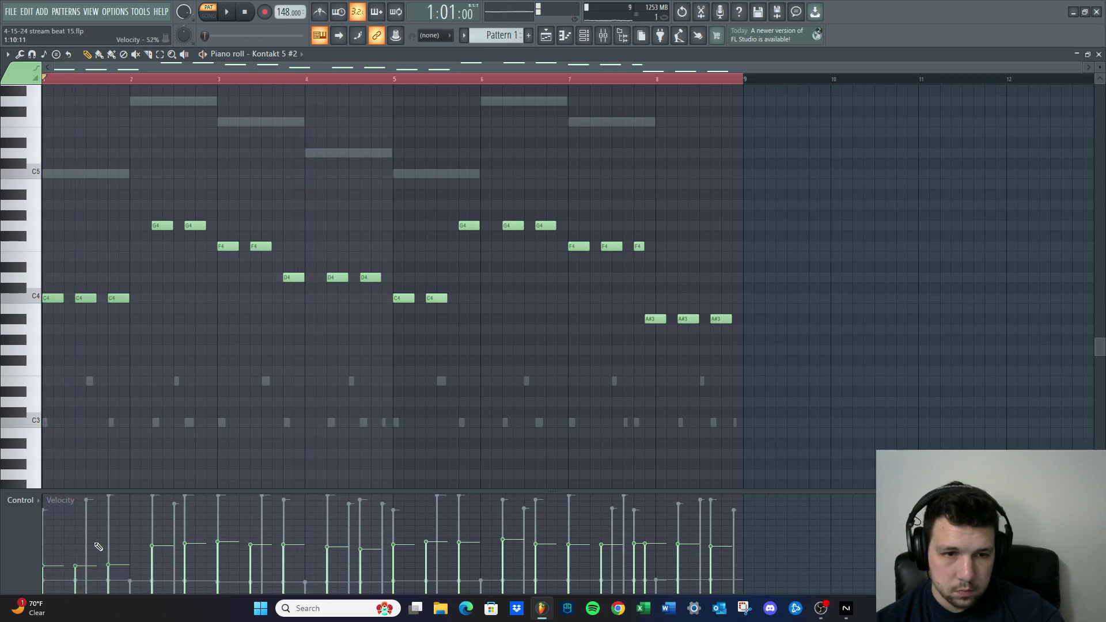
# Undo the velocity edits and the note deselection in the Kontakt 5 #2 piano roll
pyautogui.click(24, 17)
pyautogui.click(27, 26)
pyautogui.click(26, 17)
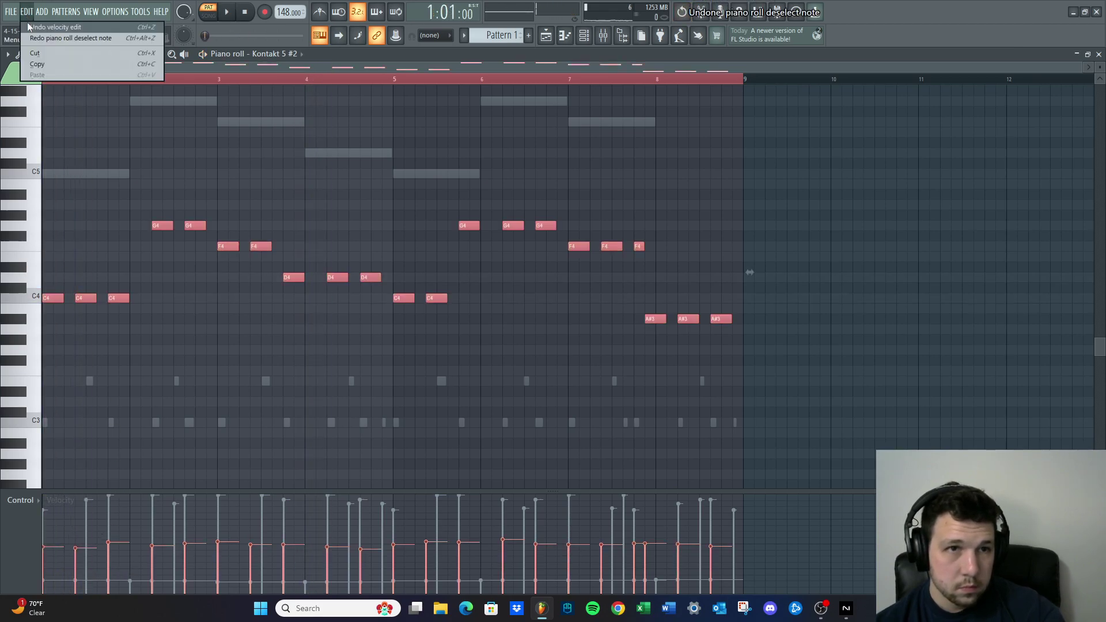
pyautogui.click(28, 26)
# Raise the velocities of the first three C4 notes slightly, to about 16%, while auditioning the pattern
pyautogui.press('space')
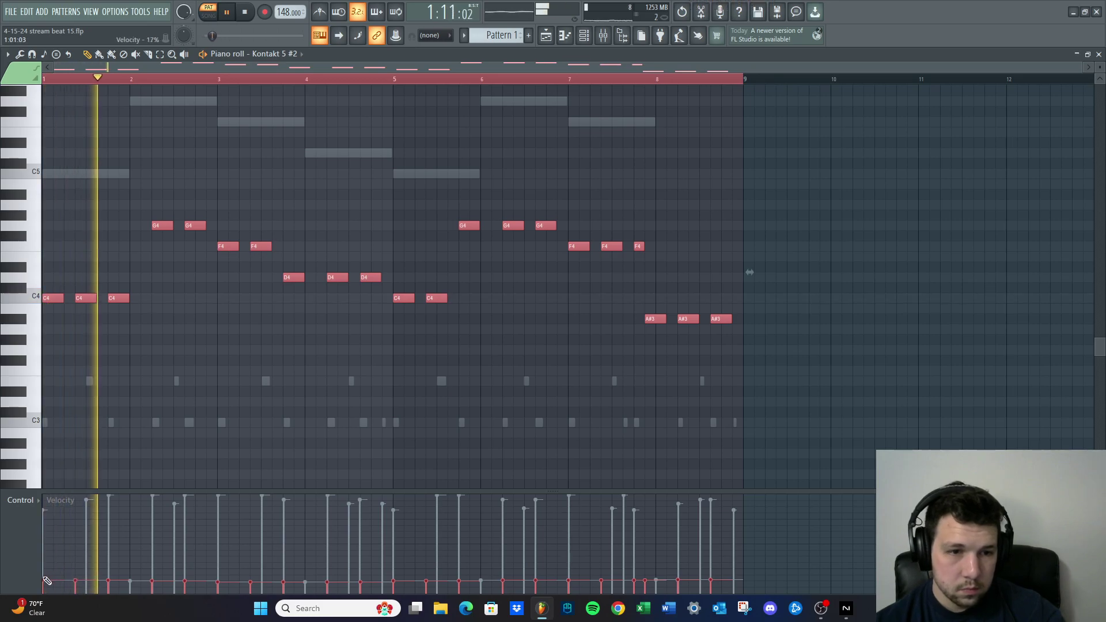
pyautogui.moveTo(45, 579); pyautogui.dragTo(480, 580)
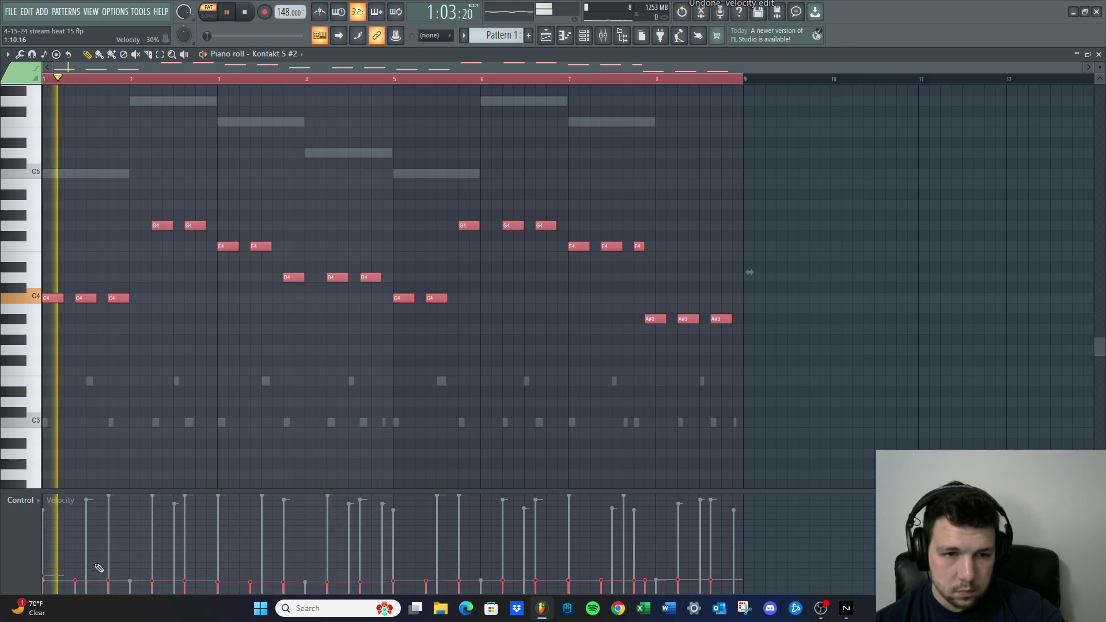
pyautogui.click(75, 576)
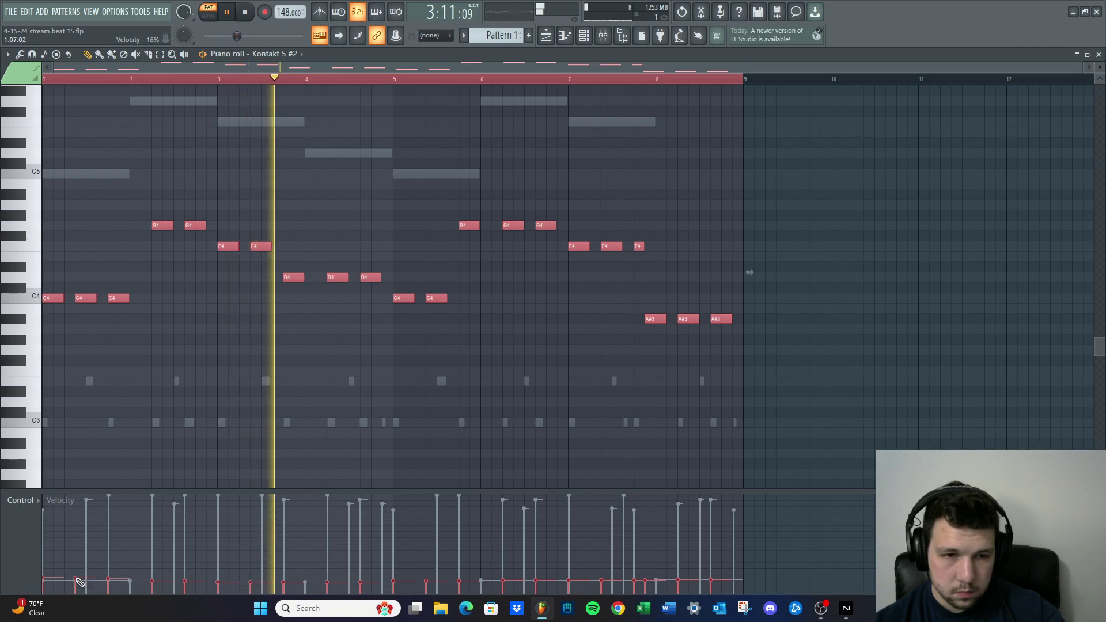
pyautogui.press('space')
# Select the two G4 notes in bar 2 and try them an octave lower at G3 during playback
pyautogui.moveTo(143, 239); pyautogui.dragTo(200, 213)
pyautogui.press('space')
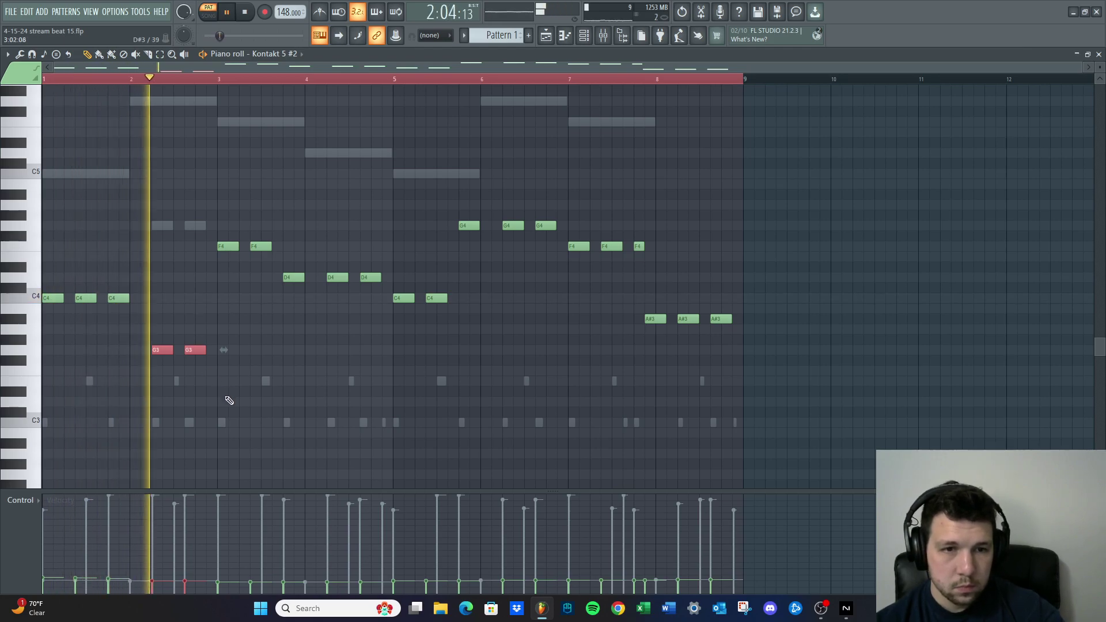
pyautogui.press('space')
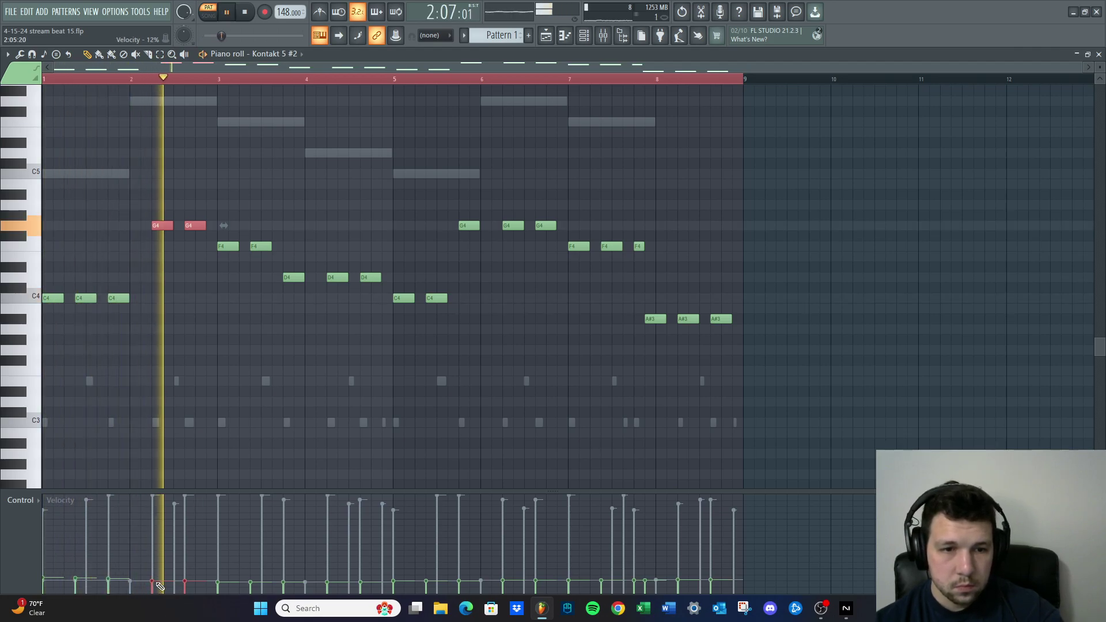
# Clear the note and timeline selections and slightly shorten the last F4 note just before the end of bar 7
pyautogui.keyDown('ctrl'); pyautogui.click(225, 434); pyautogui.keyUp('ctrl')
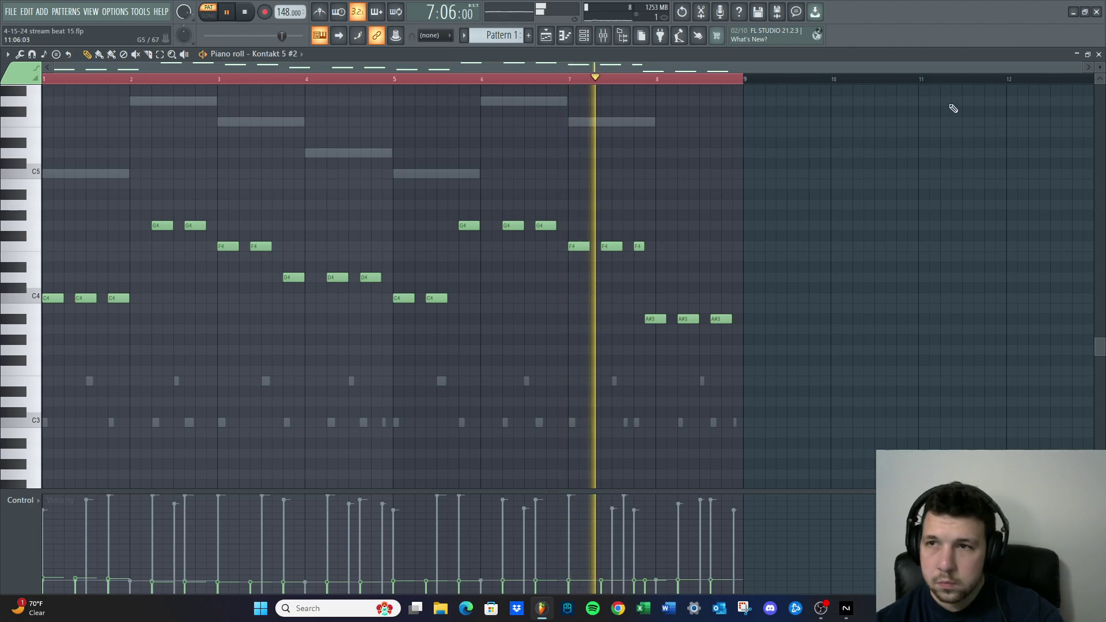
pyautogui.click(733, 81)
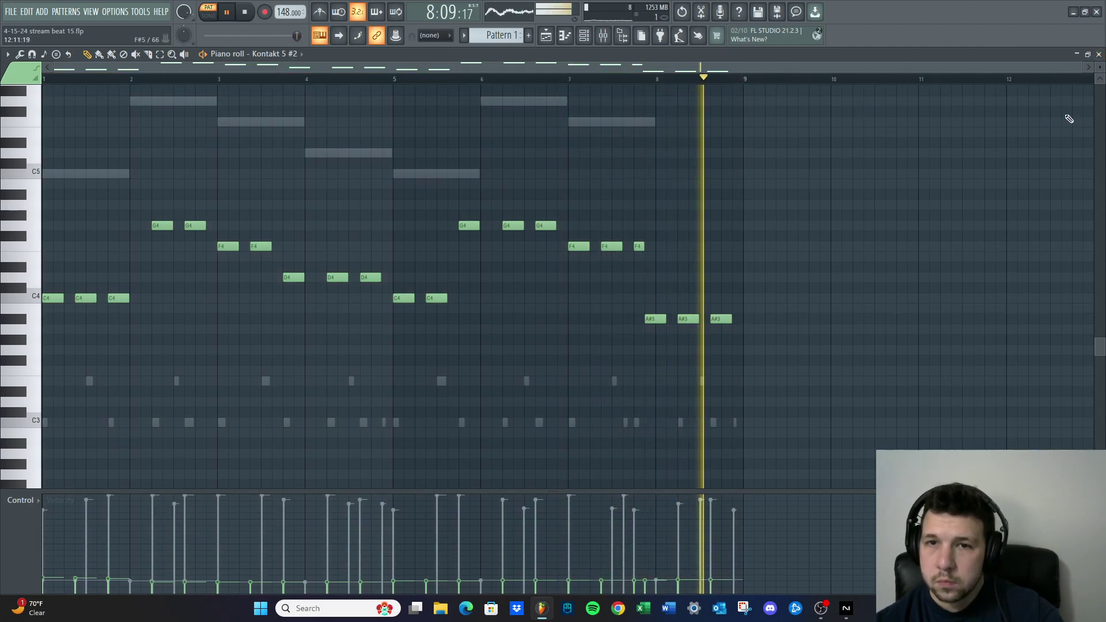
pyautogui.scroll(5, 634, 291)
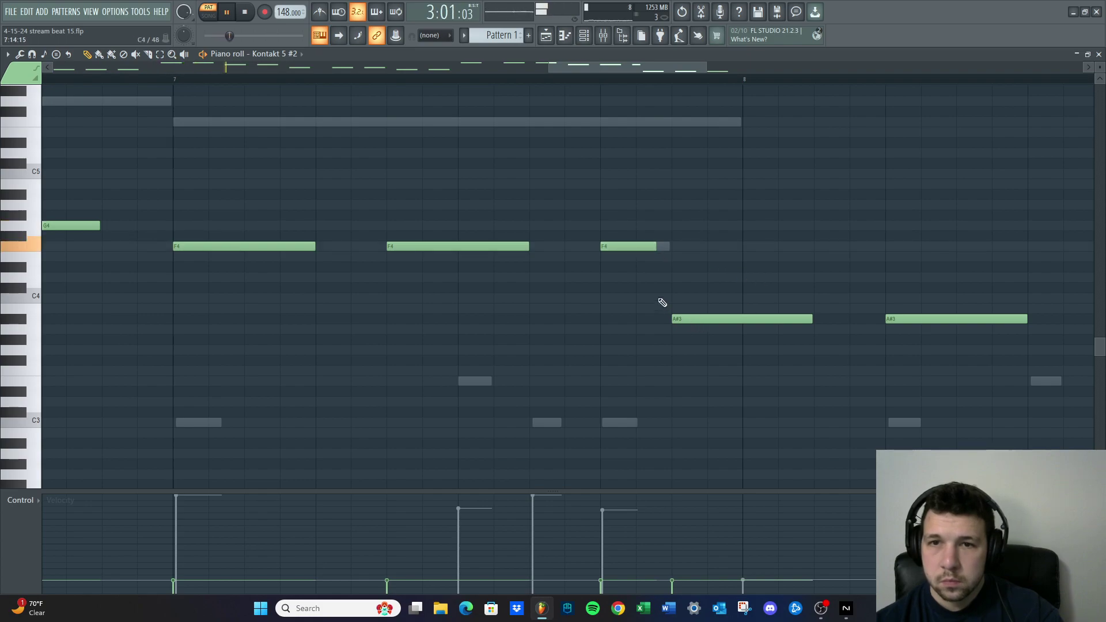
pyautogui.scroll(-6, 664, 305)
pyautogui.scroll(4, 629, 321)
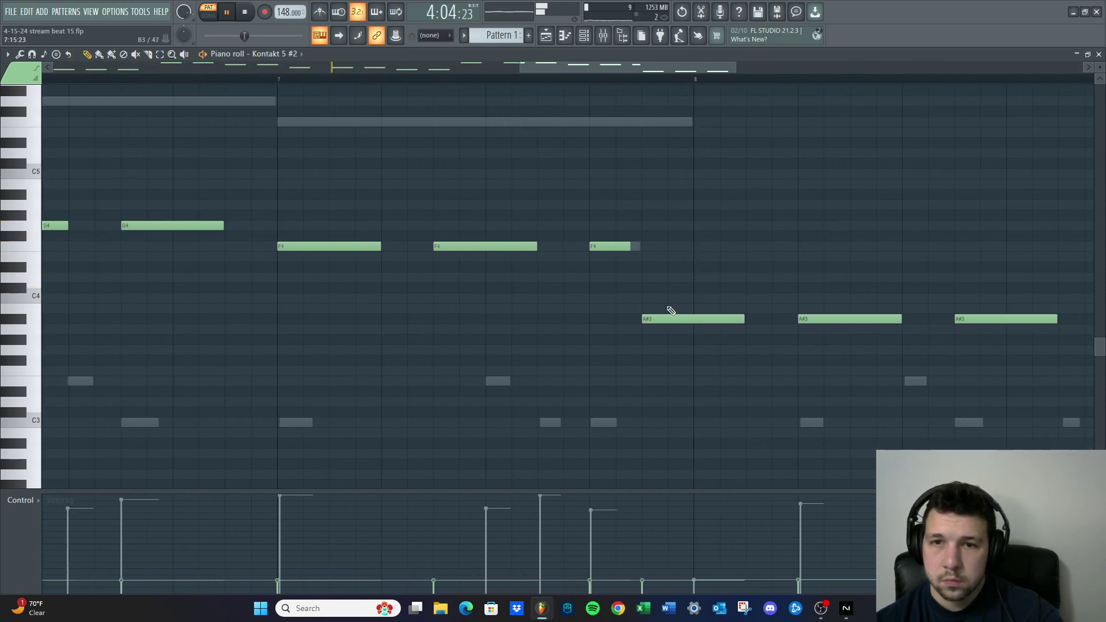
pyautogui.scroll(5, 648, 319)
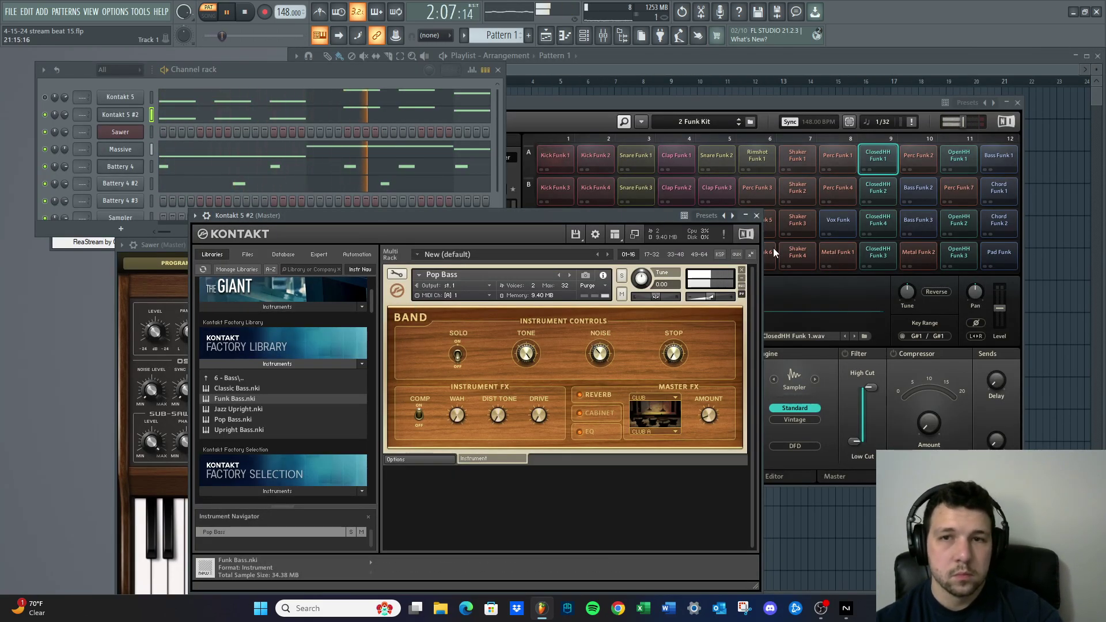
# Close the Kontakt 5 #2 plugin window and lower the two G4 notes in bar 2 of its piano roll to G3
pyautogui.click(757, 216)
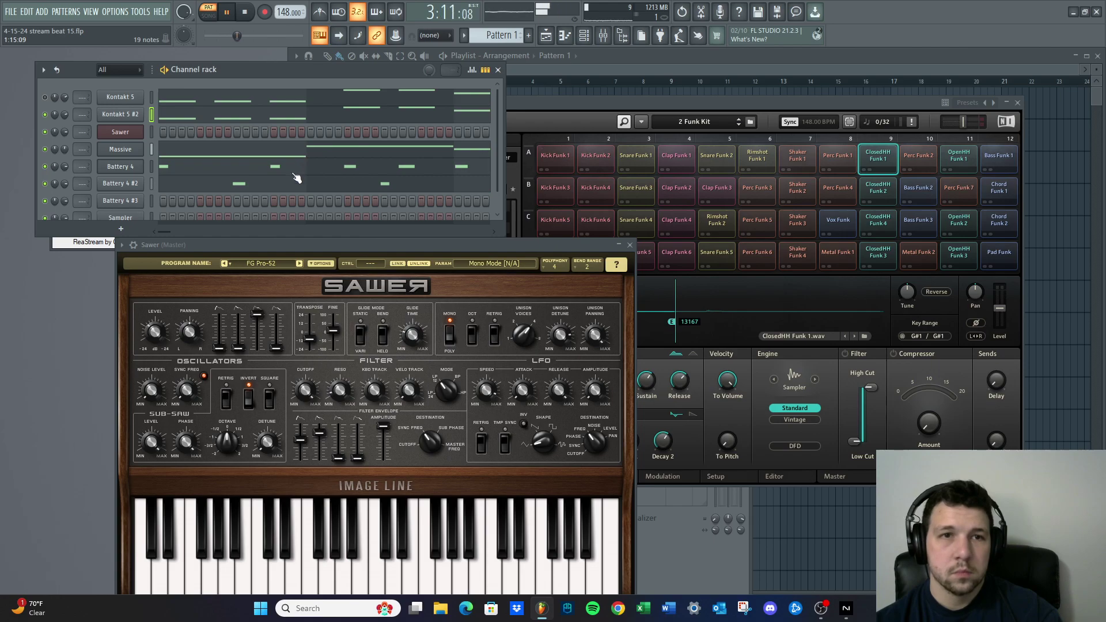
pyautogui.press('F7')
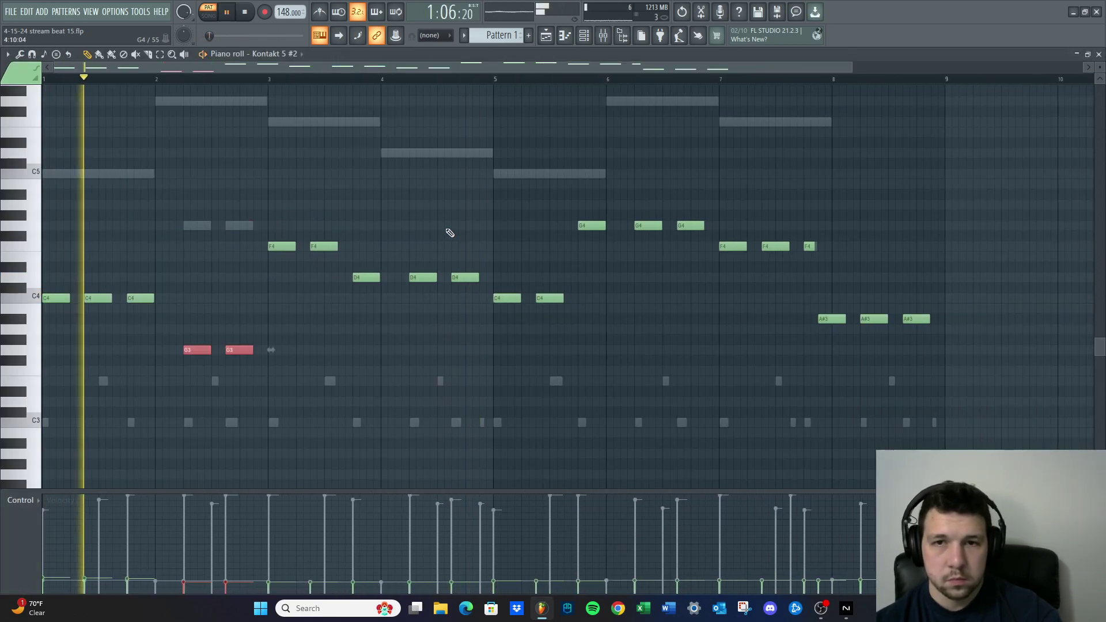
# Try the three G4 notes across bars 5 and 6 an octave lower at G3
pyautogui.moveTo(574, 260)
pyautogui.mouseDown()
pyautogui.moveTo(709, 211)
pyautogui.moveTo(702, 225)
pyautogui.mouseUp()
pyautogui.hotkey('ctrl', 'Down')
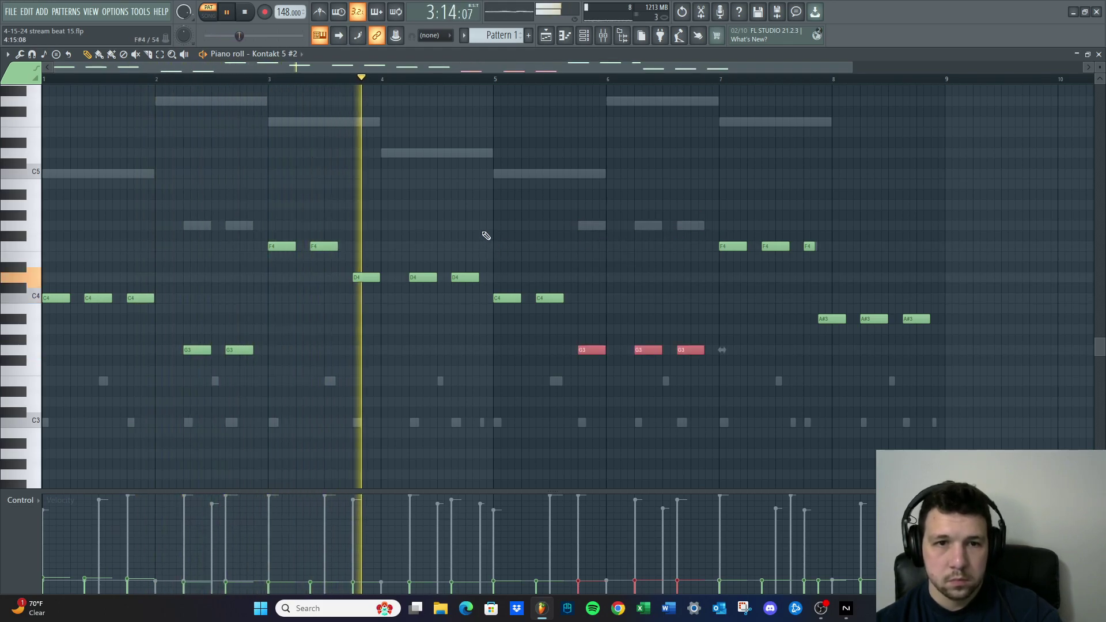
pyautogui.hotkey('ctrl', 'd')
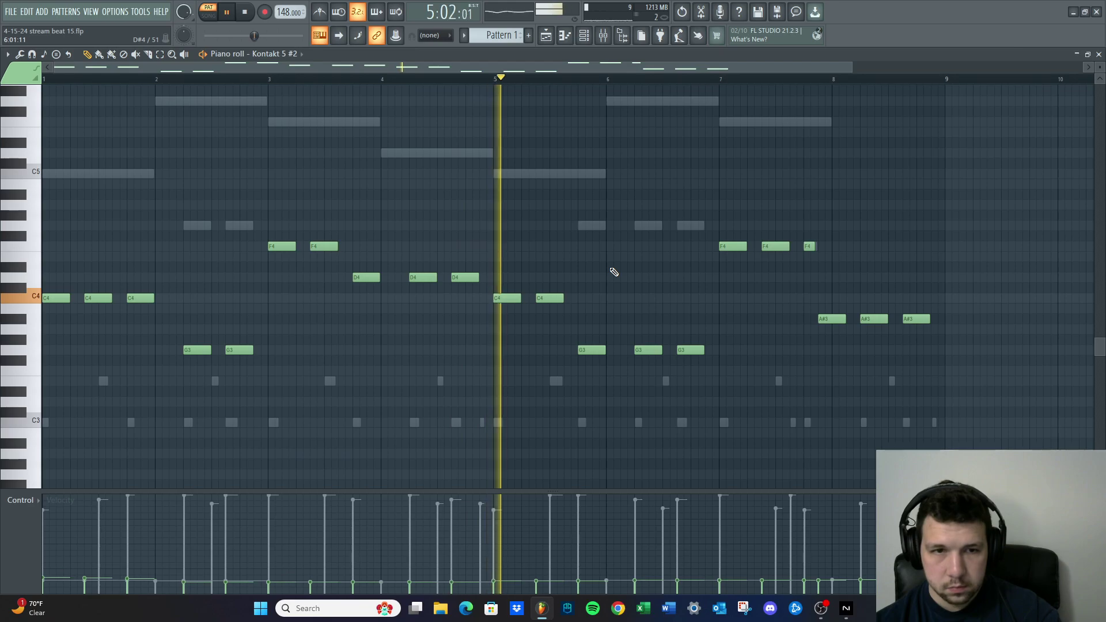
# Raise the three G3 notes across bars 5 and 6 back to G4, starting with the one in bar 5
pyautogui.scroll(5, 614, 270)
pyautogui.scroll(-3, 522, 381)
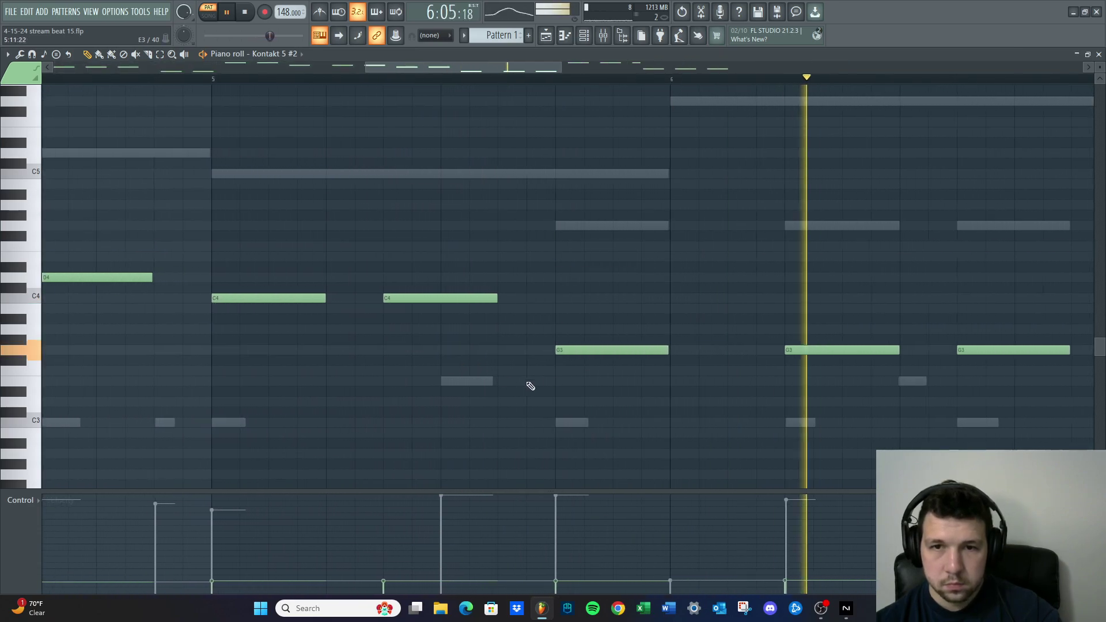
pyautogui.click(582, 347)
pyautogui.hotkey('ctrl', 'Up')
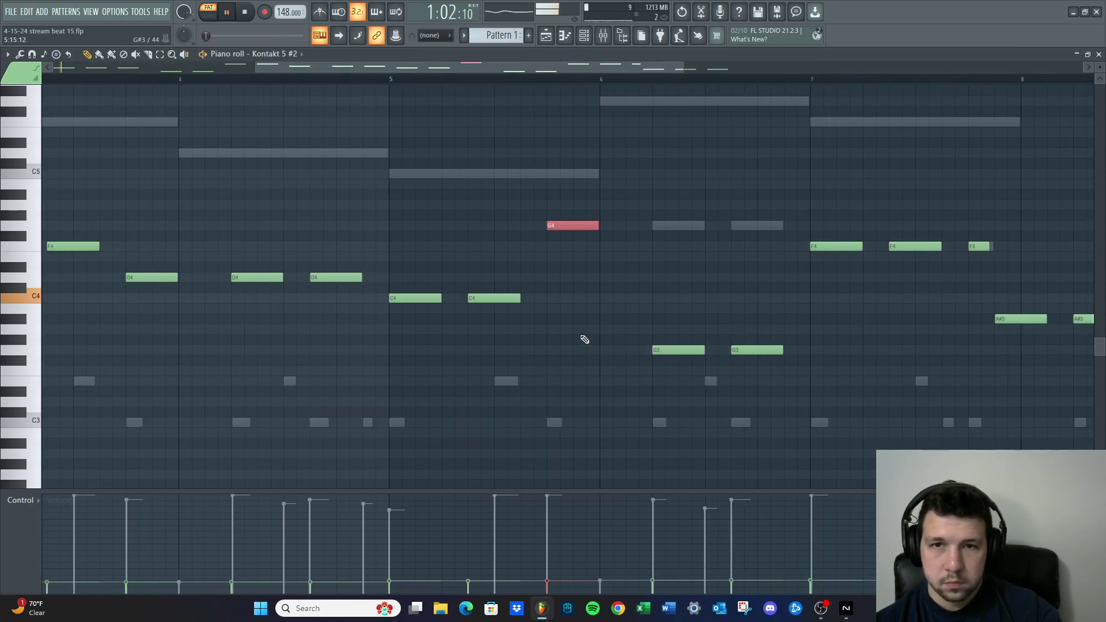
pyautogui.scroll(-4, 584, 340)
pyautogui.hotkey('ctrl', 'd')
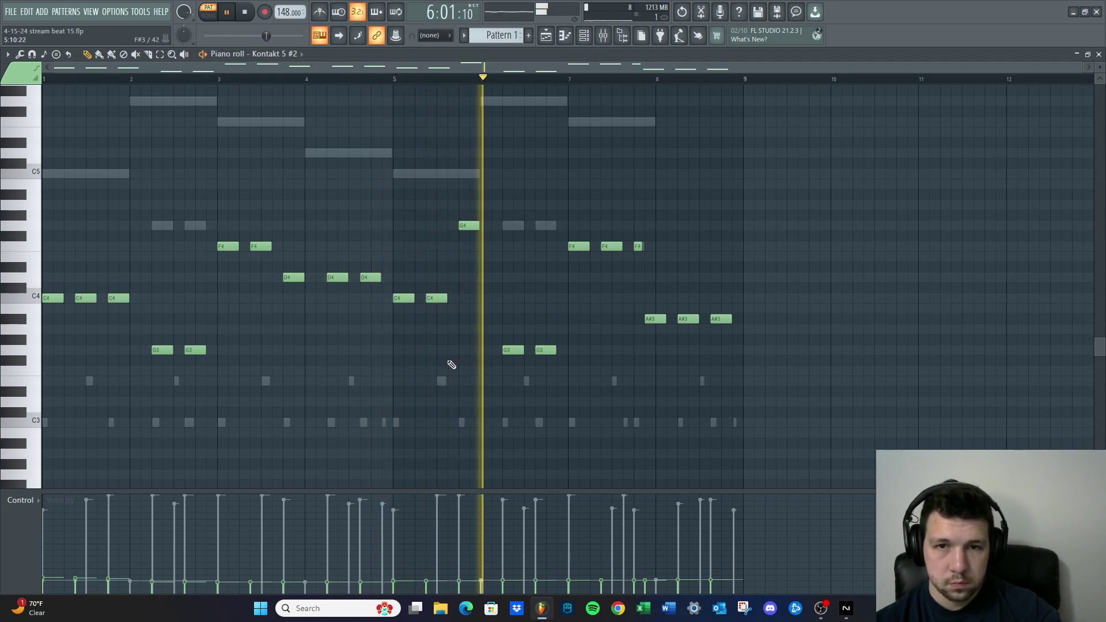
pyautogui.moveTo(506, 364); pyautogui.dragTo(600, 337)
pyautogui.hotkey('ctrl', 'Up')
# Move the two F4 notes in bar 3 down to A#3 while auditioning the pattern
pyautogui.press('space')
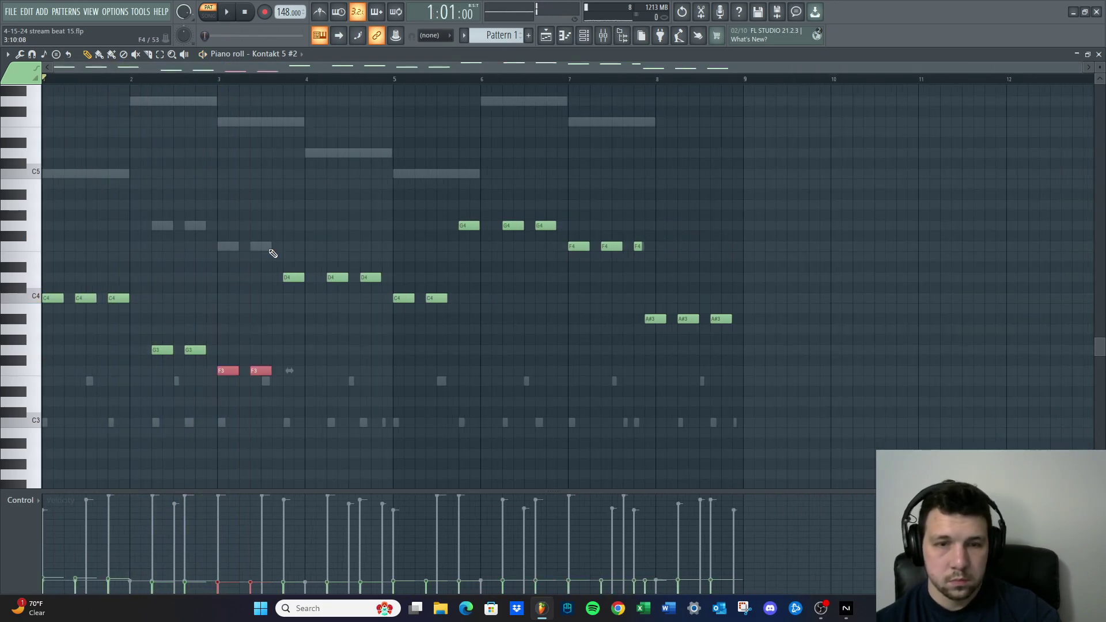
pyautogui.keyDown('ctrl'); pyautogui.scroll(3, 215, 284); pyautogui.keyUp('ctrl')
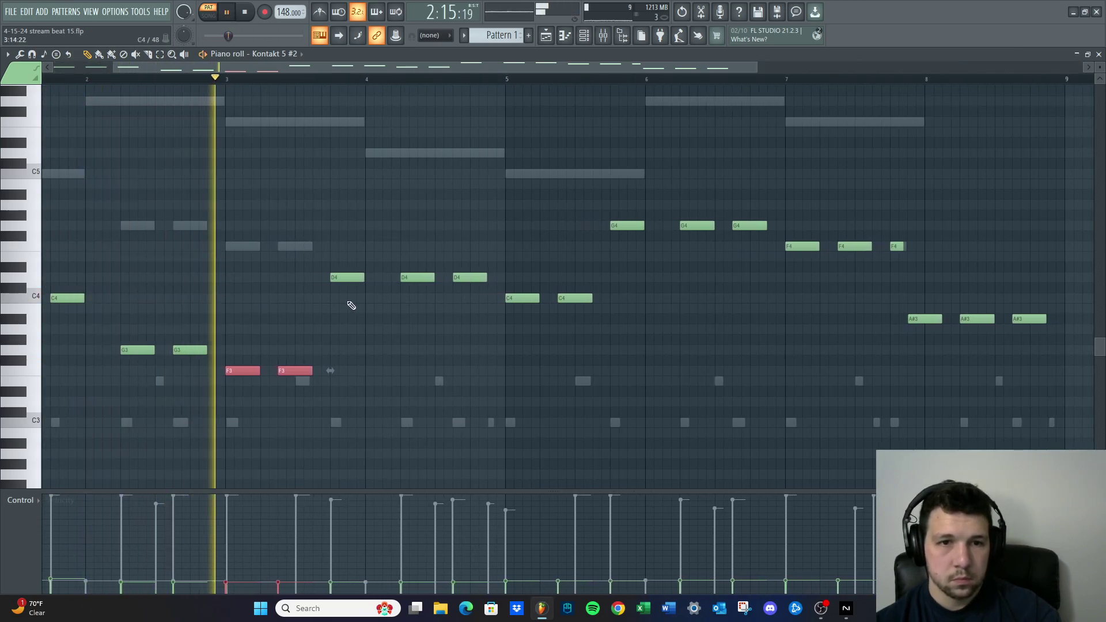
pyautogui.press('space')
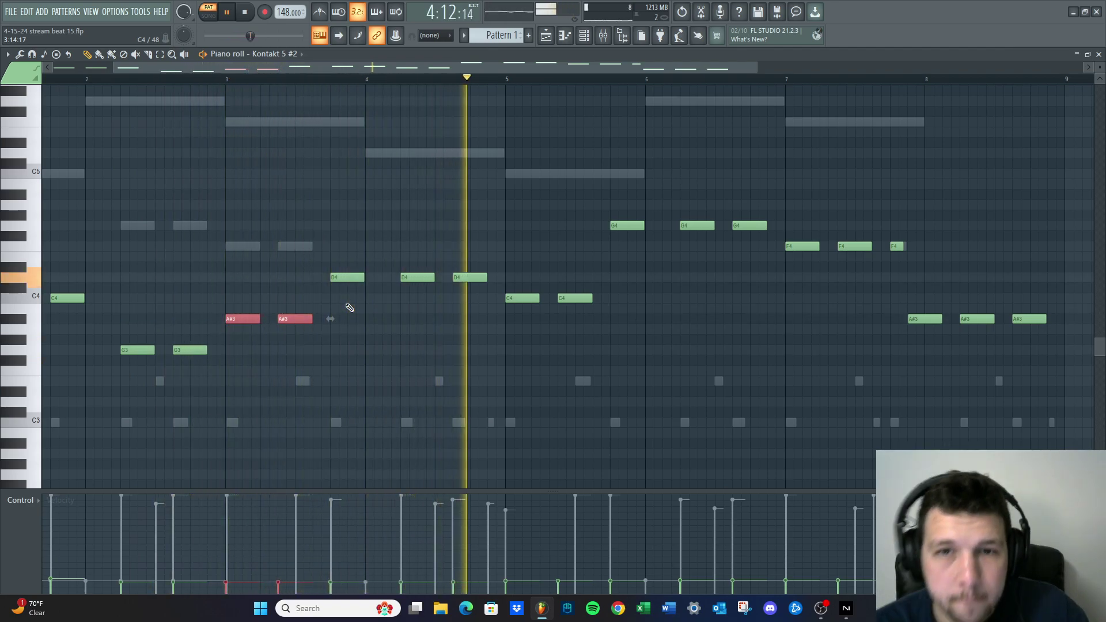
# Lower the three D4 notes around bar 4 to F3 and remove the stray D#3 note beneath the last one
pyautogui.scroll(-2, 718, 306)
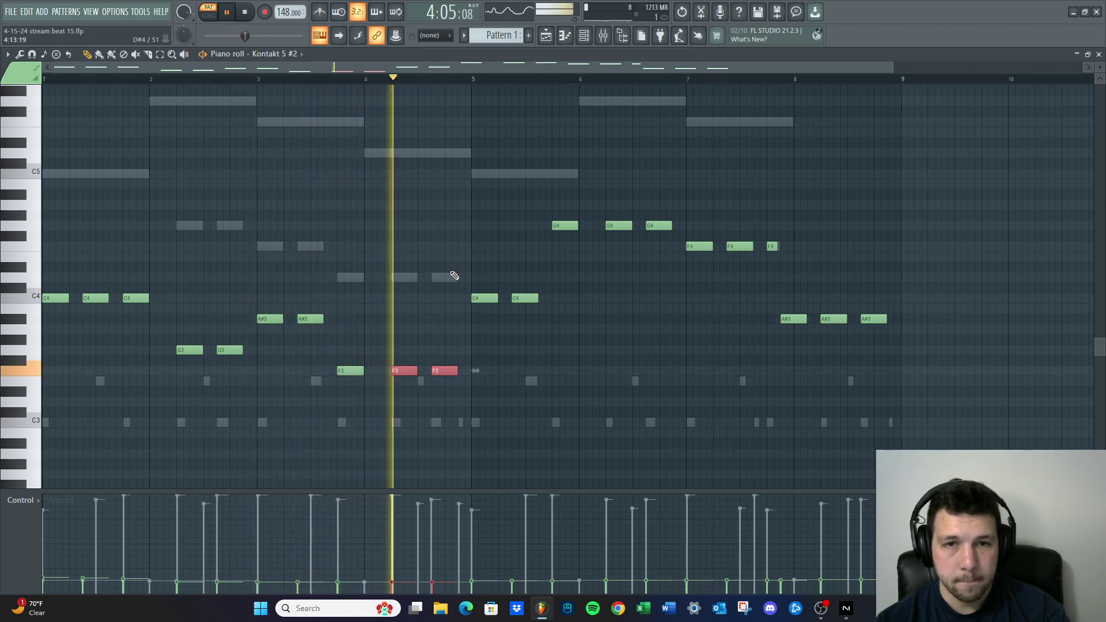
pyautogui.keyDown('ctrl'); pyautogui.click(385, 260); pyautogui.keyUp('ctrl')
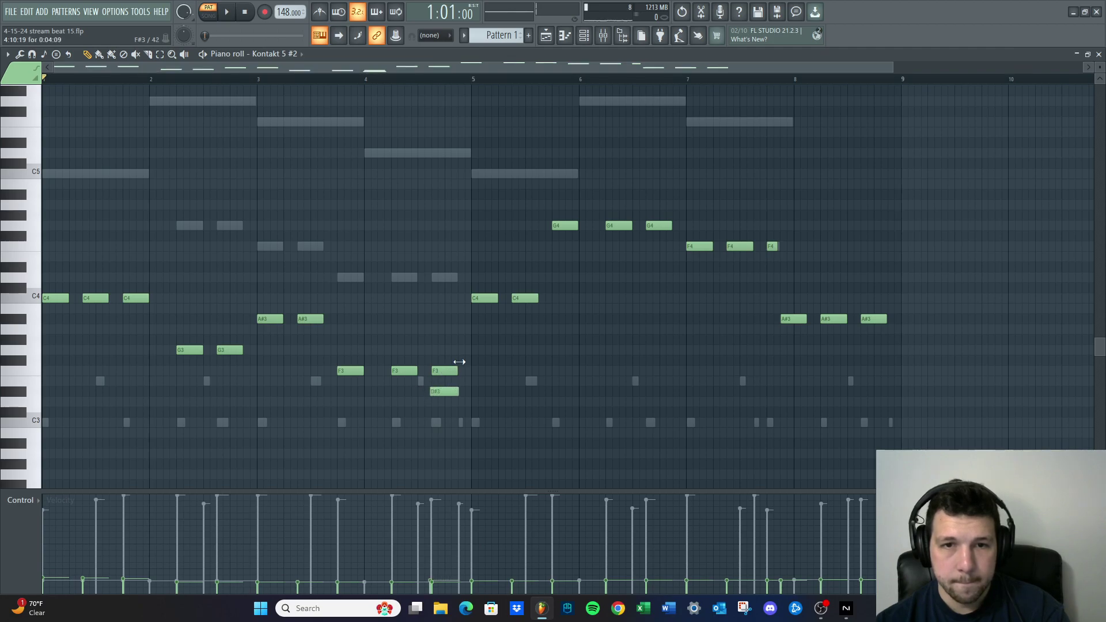
pyautogui.scroll(-1, 441, 392)
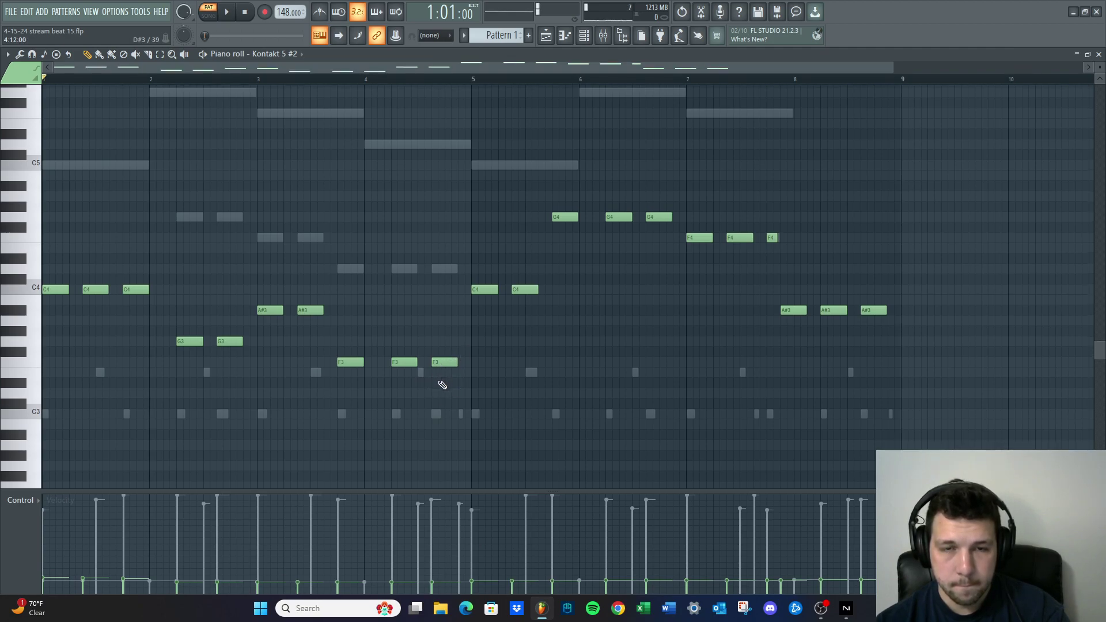
# Raise the last F3 note in bar 4 to A#3 during playback and deselect it
pyautogui.press('space')
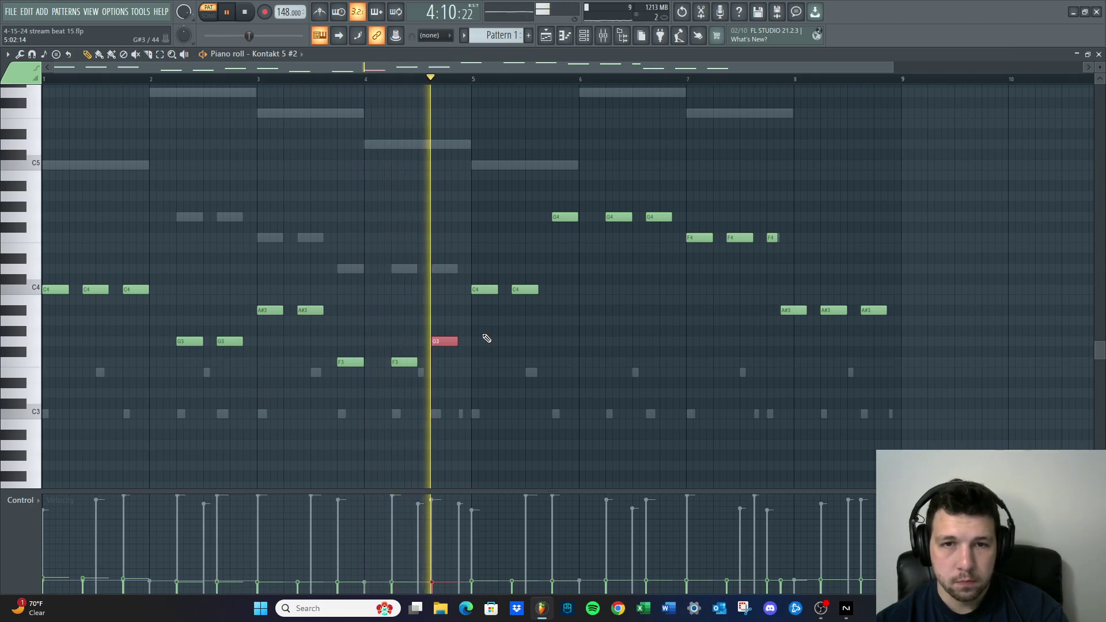
pyautogui.hotkey('shift', 'Up')
pyautogui.hotkey('shift', 'Up')
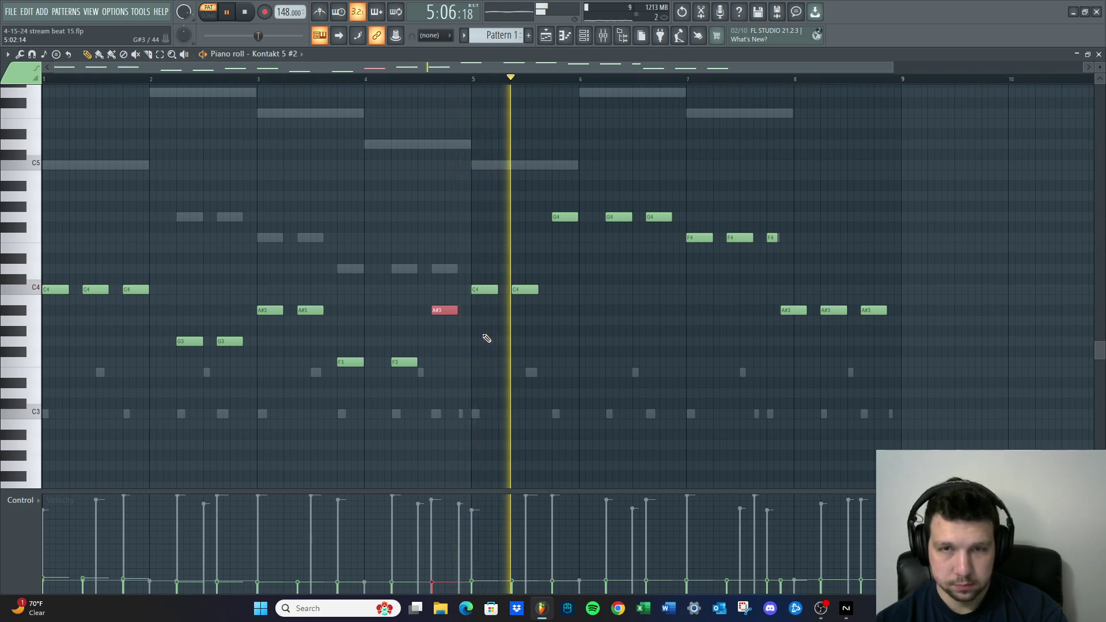
pyautogui.keyDown('ctrl'); pyautogui.click(636, 281); pyautogui.keyUp('ctrl')
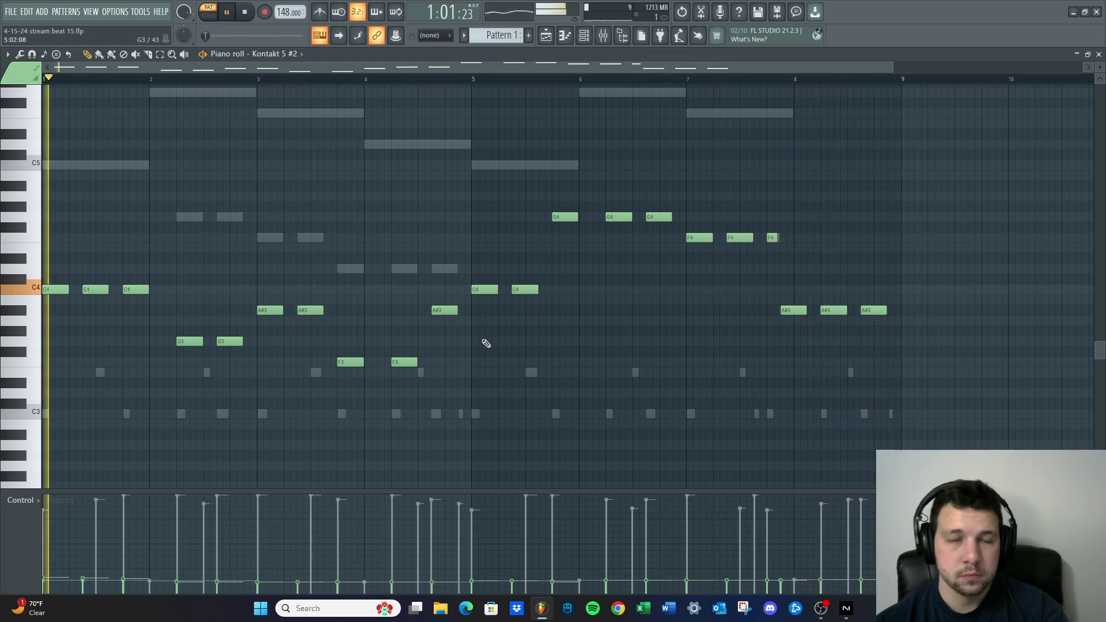
# Try the three closing A#3 notes at A#4 and A4, and return them to A#3
pyautogui.moveTo(787, 331)
pyautogui.mouseDown()
pyautogui.moveTo(823, 316)
pyautogui.moveTo(896, 329)
pyautogui.moveTo(832, 314)
pyautogui.moveTo(928, 279)
pyautogui.mouseUp()
pyautogui.rightClick(866, 333)
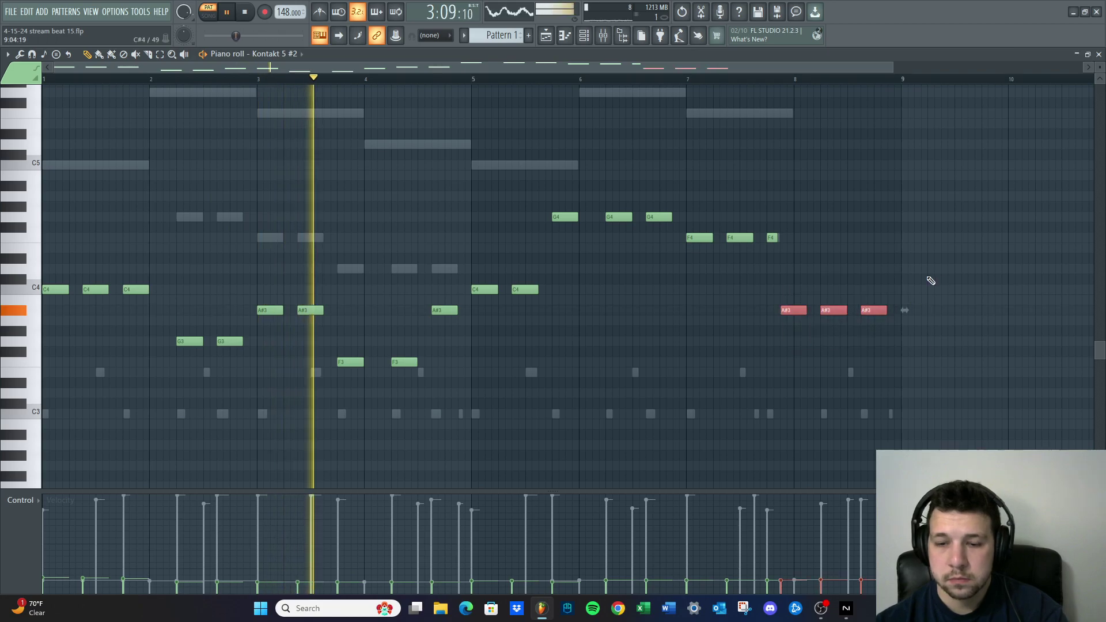
pyautogui.hotkey('ctrl', 'Up')
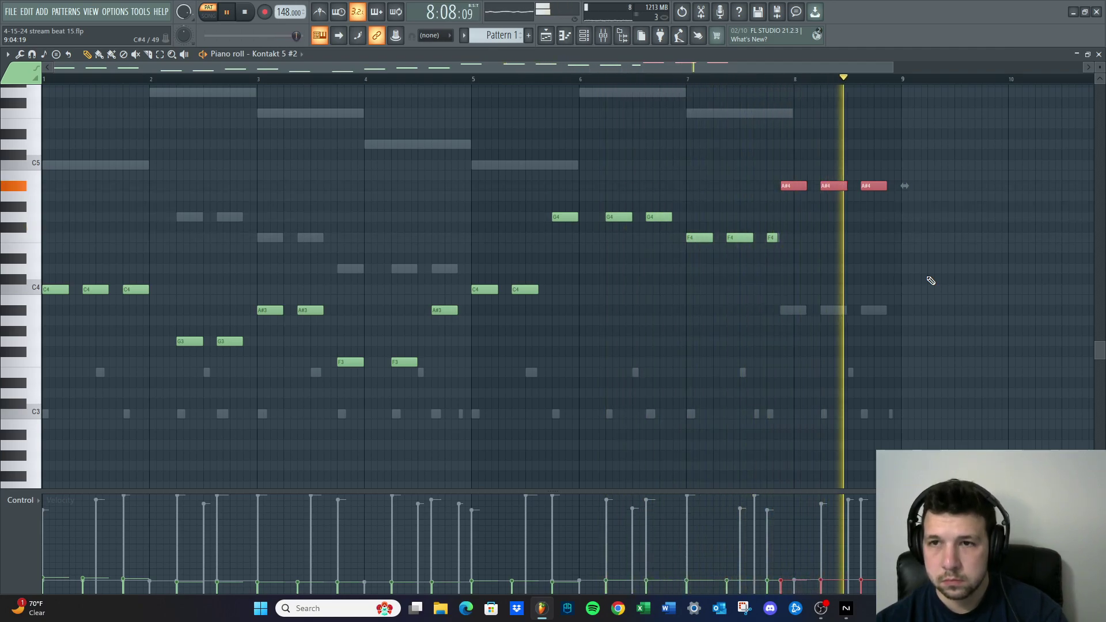
pyautogui.hotkey('shift', 'Down')
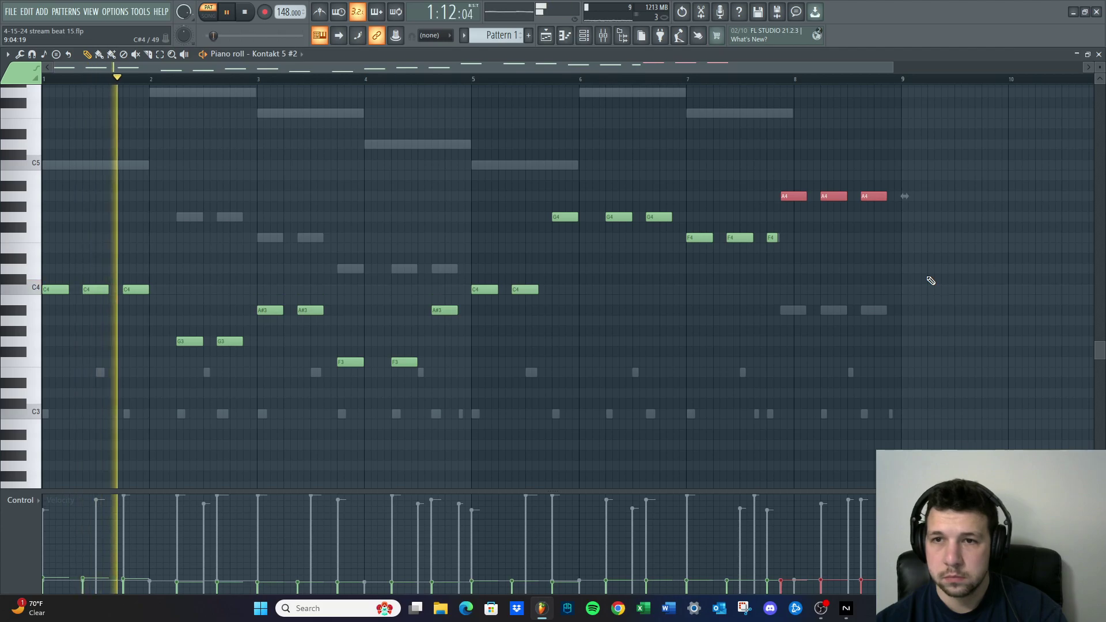
pyautogui.hotkey('ctrl', 'Up')
pyautogui.hotkey('ctrl', 'Down')
pyautogui.hotkey('shift', 'Up')
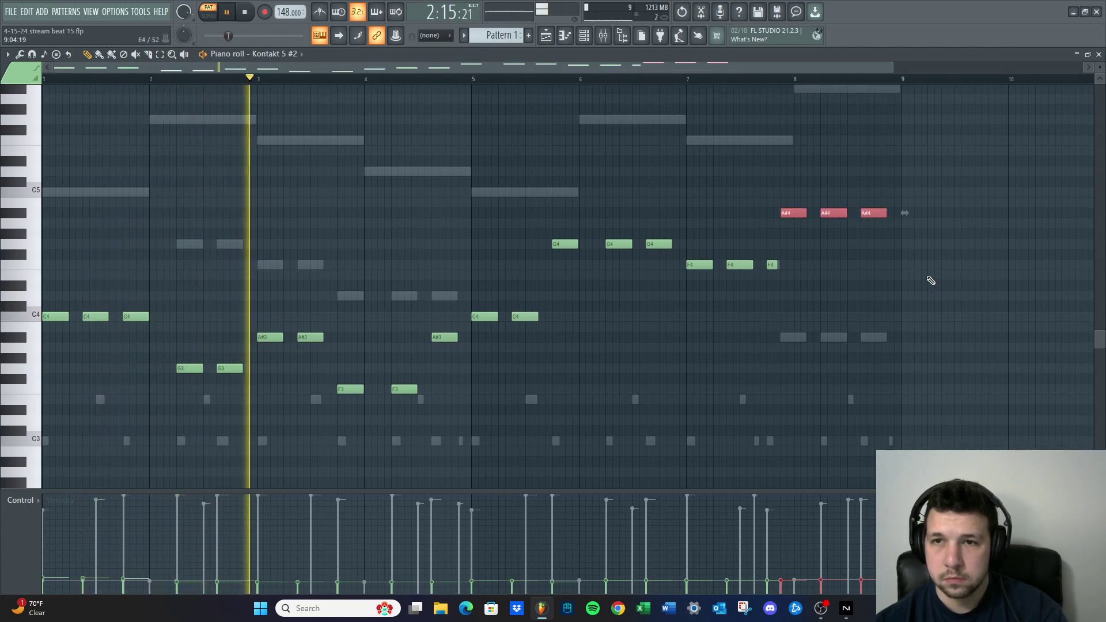
pyautogui.hotkey('ctrl', 'Down')
pyautogui.hotkey('ctrl', 'd')
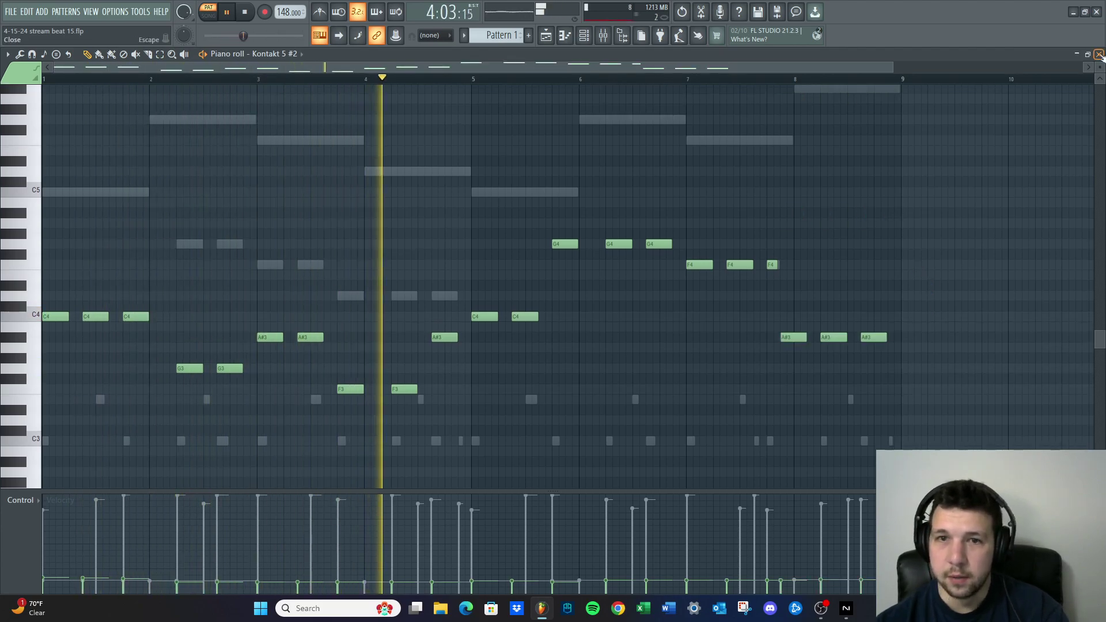
# Review the Kontakt 5 #2 notes in the piano roll during playback and return to the channel rack
pyautogui.press('F7')
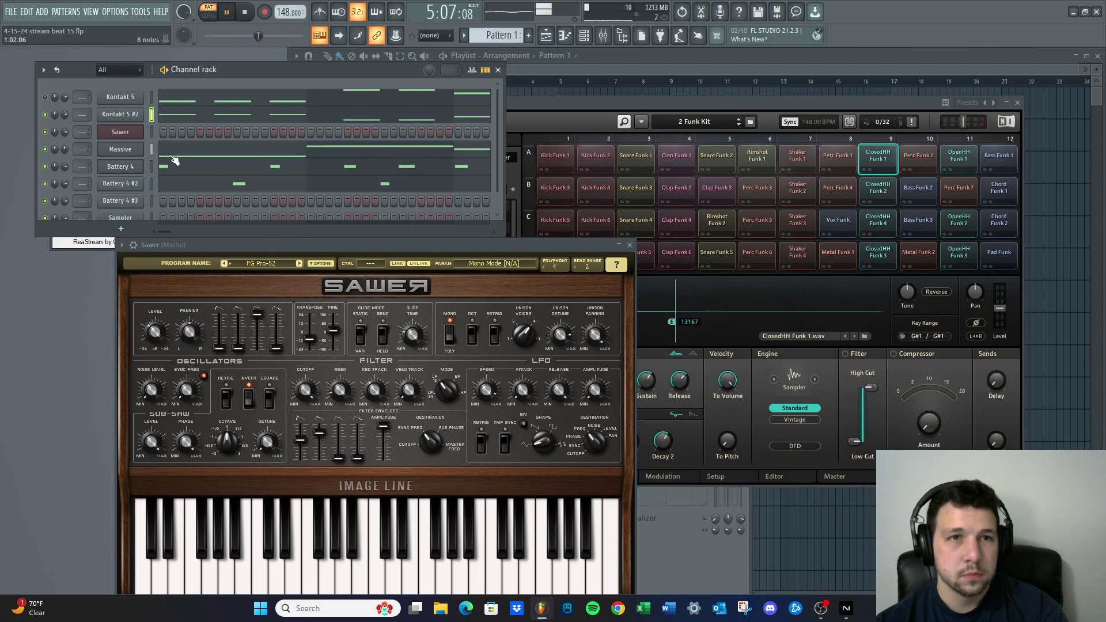
pyautogui.click(184, 118)
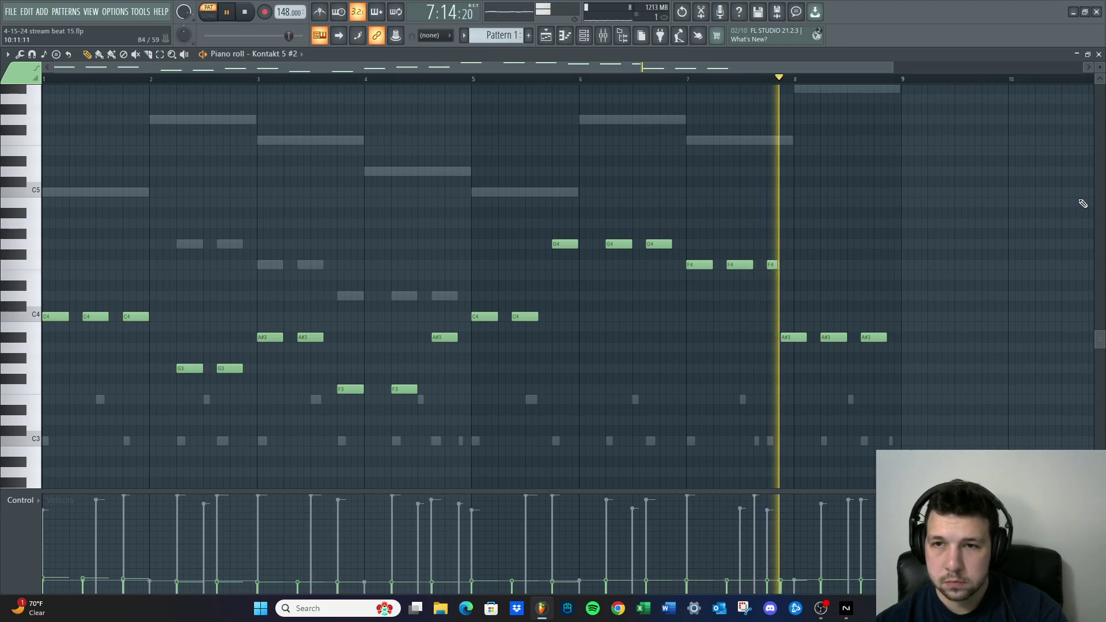
pyautogui.press('F7')
pyautogui.press('space')
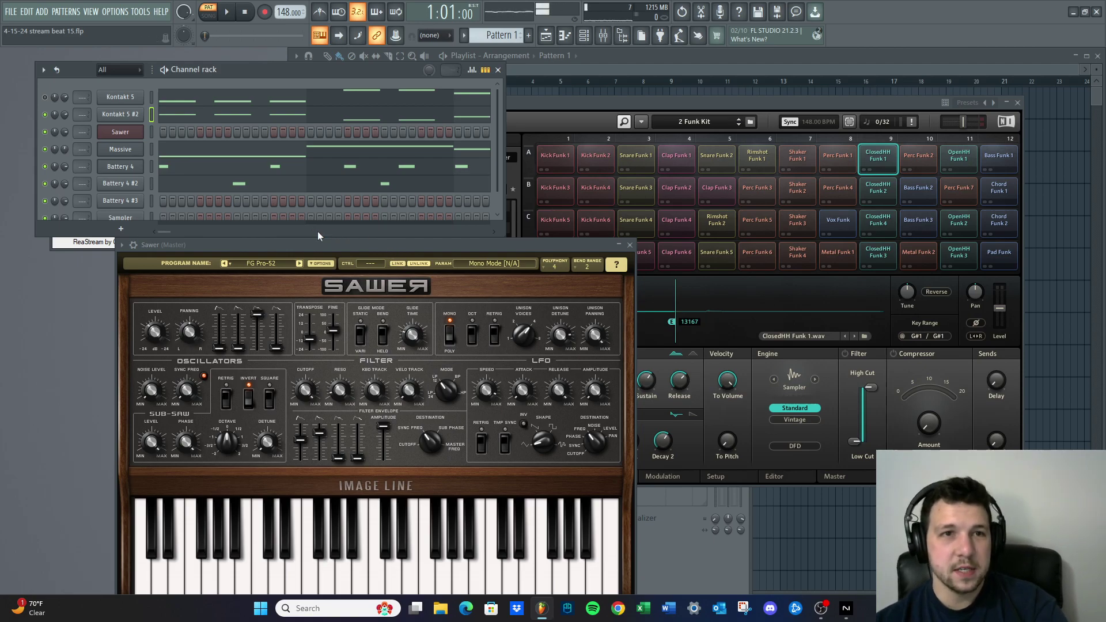
# Move the Sawer window up so its whole keyboard is visible, and restart pattern playback
pyautogui.press('space')
pyautogui.moveTo(293, 261); pyautogui.dragTo(309, 175)
pyautogui.press('space')
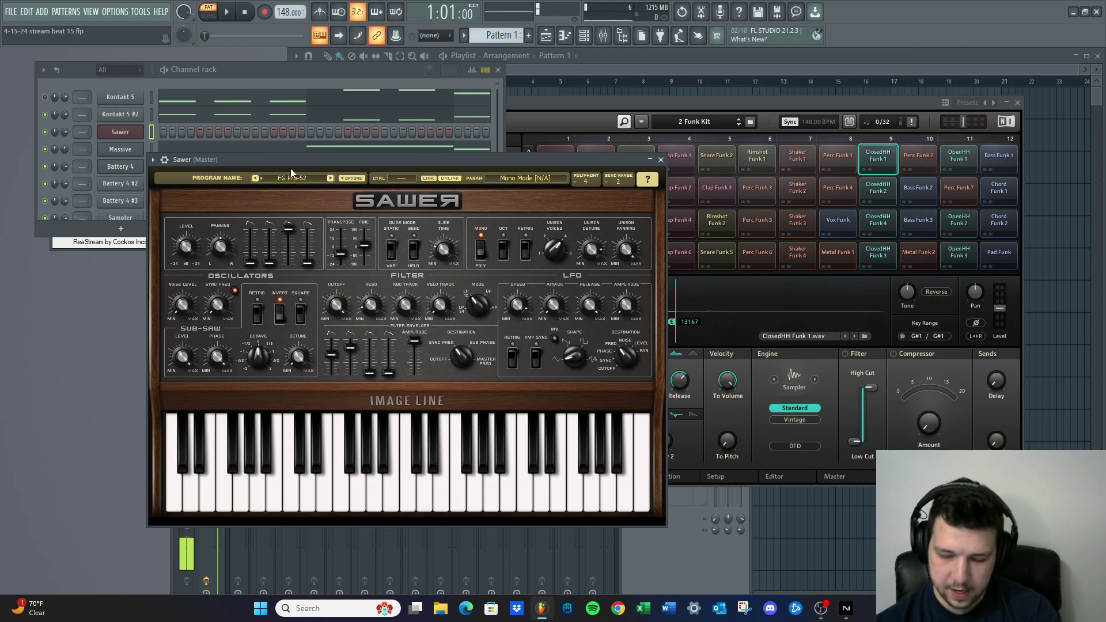
pyautogui.press('space')
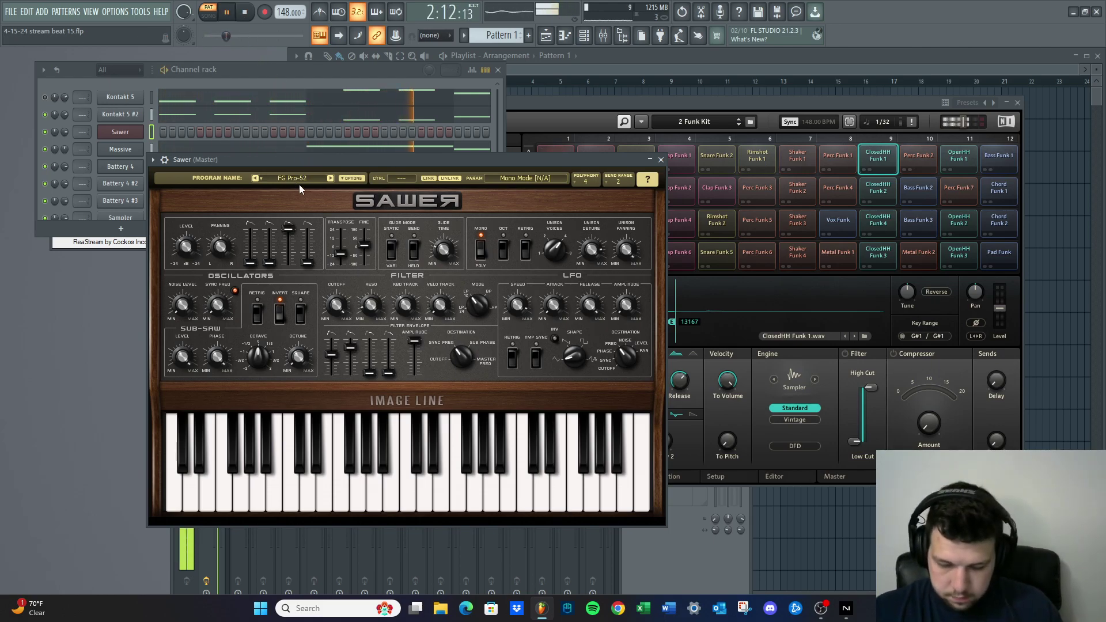
# Load Sawer's FG Prophecy program, lower the Sawer channel volume to 60%, and return to the synth window
pyautogui.click(331, 178)
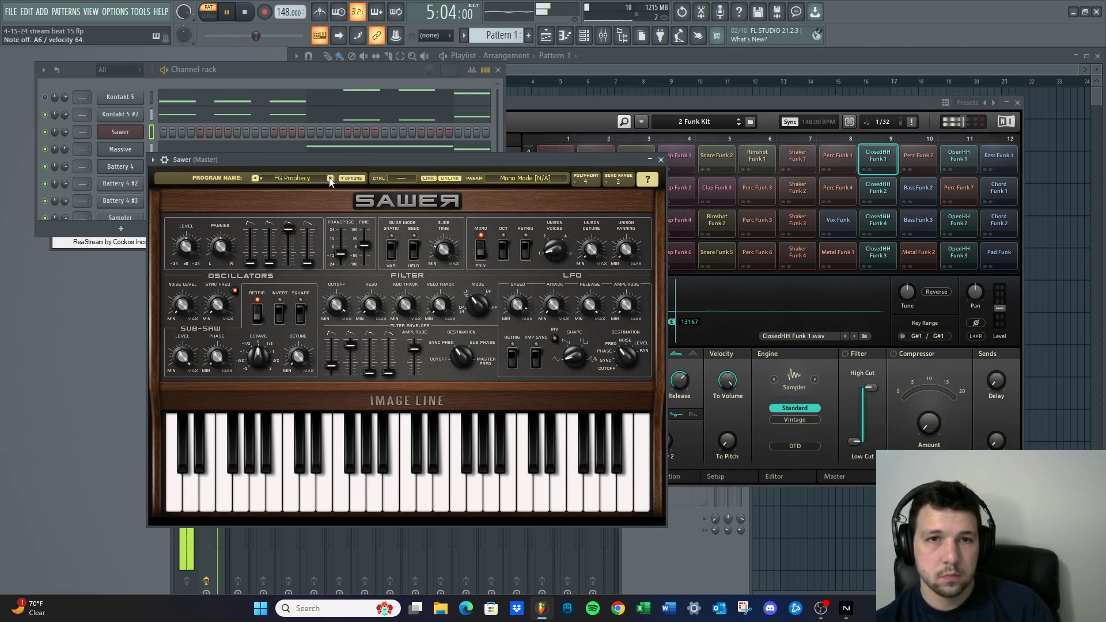
pyautogui.moveTo(64, 131); pyautogui.dragTo(64, 140)
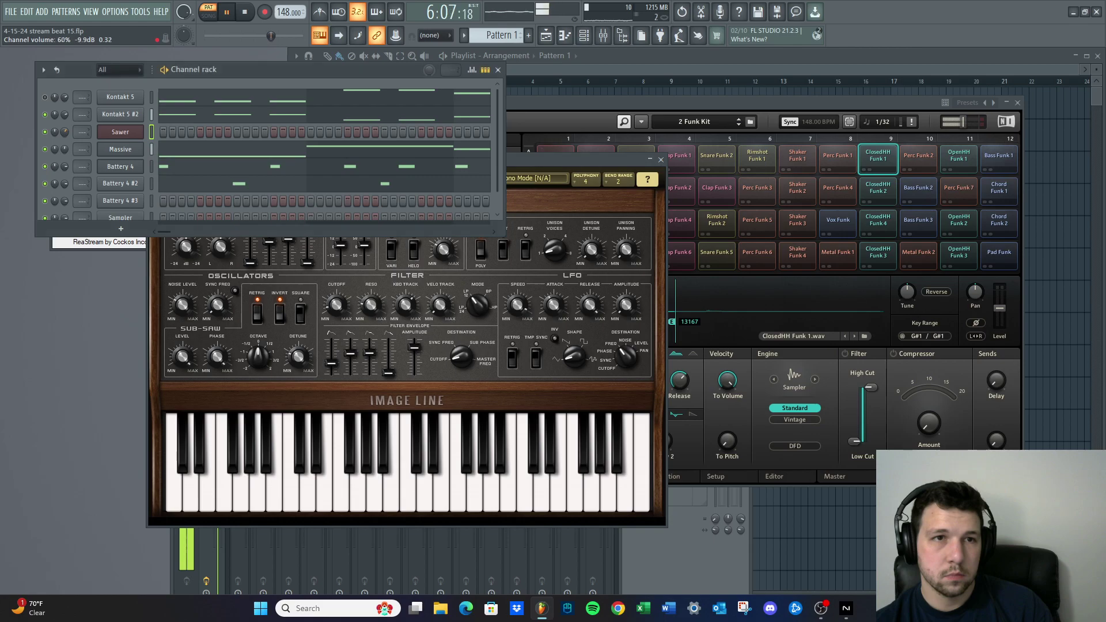
pyautogui.click(520, 162)
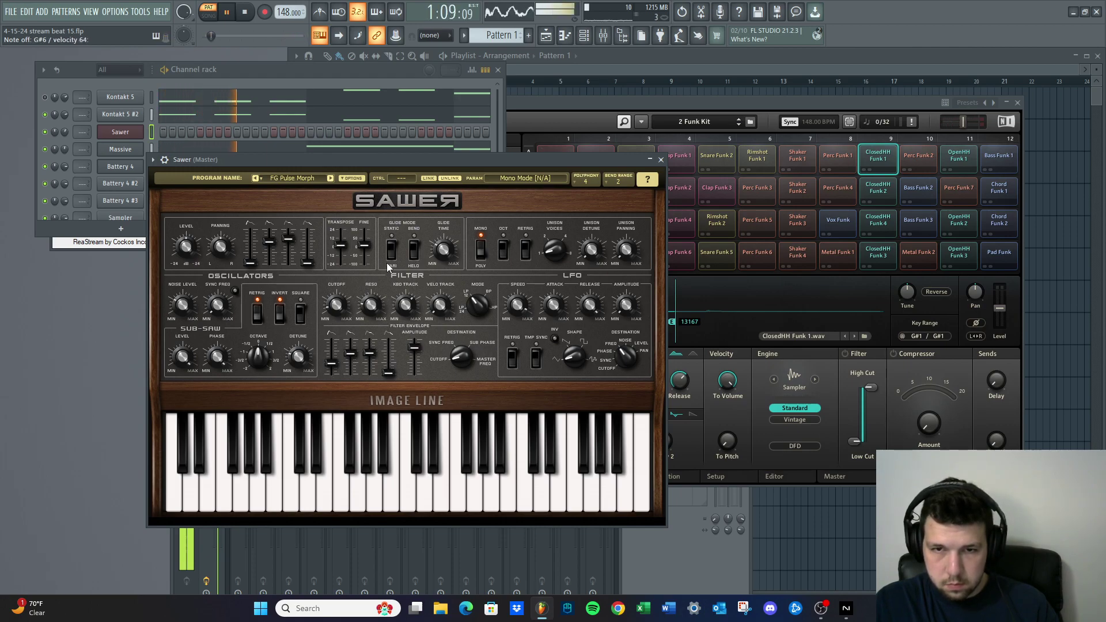
# Audition Sawer's programs from FG QuickSID through FG Slicing Butter over the playing pattern, and stop playback
pyautogui.click(331, 179)
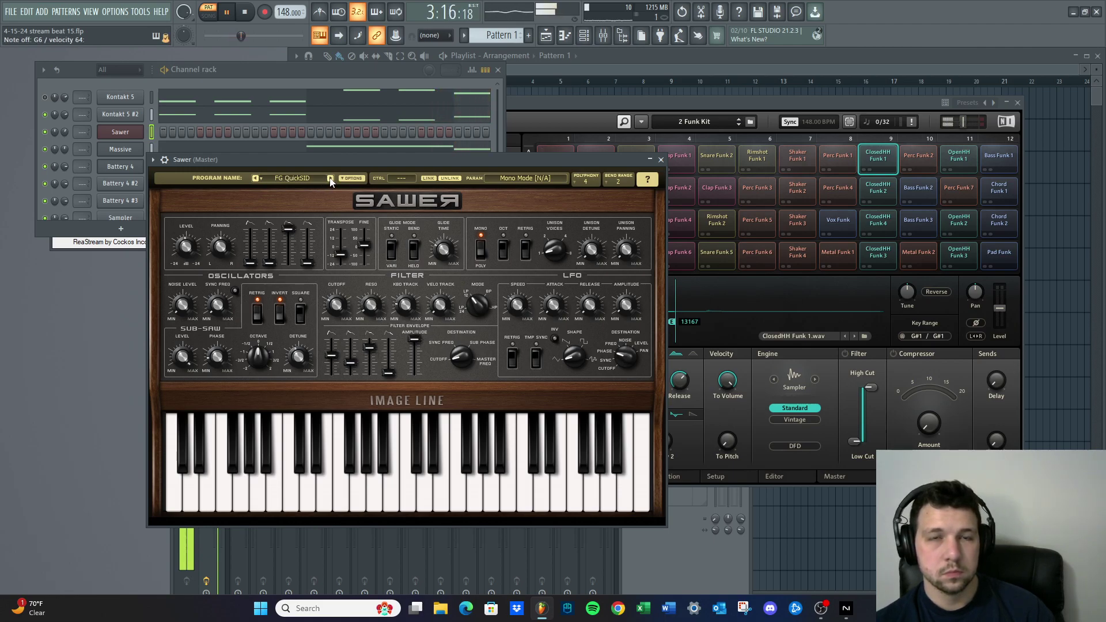
pyautogui.click(331, 178)
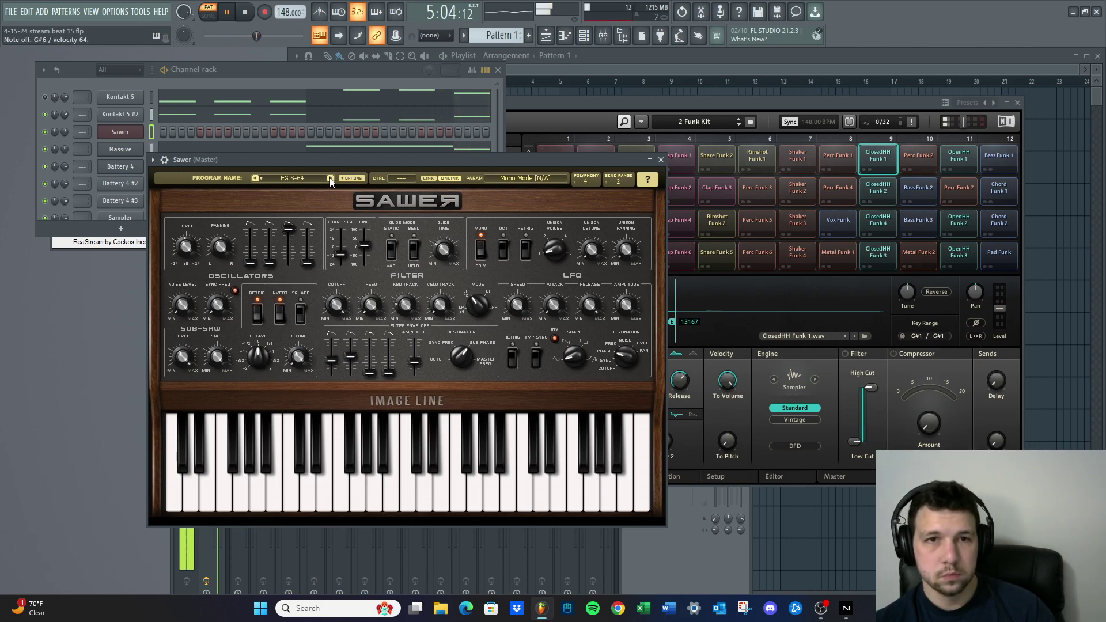
pyautogui.click(330, 179)
pyautogui.click(331, 179)
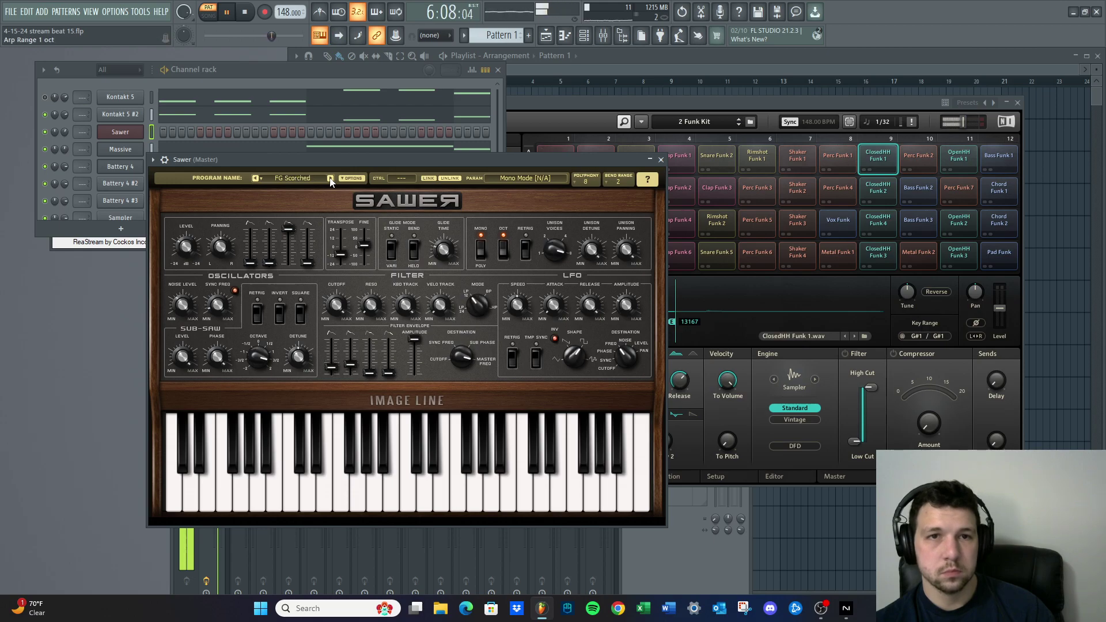
pyautogui.click(331, 178)
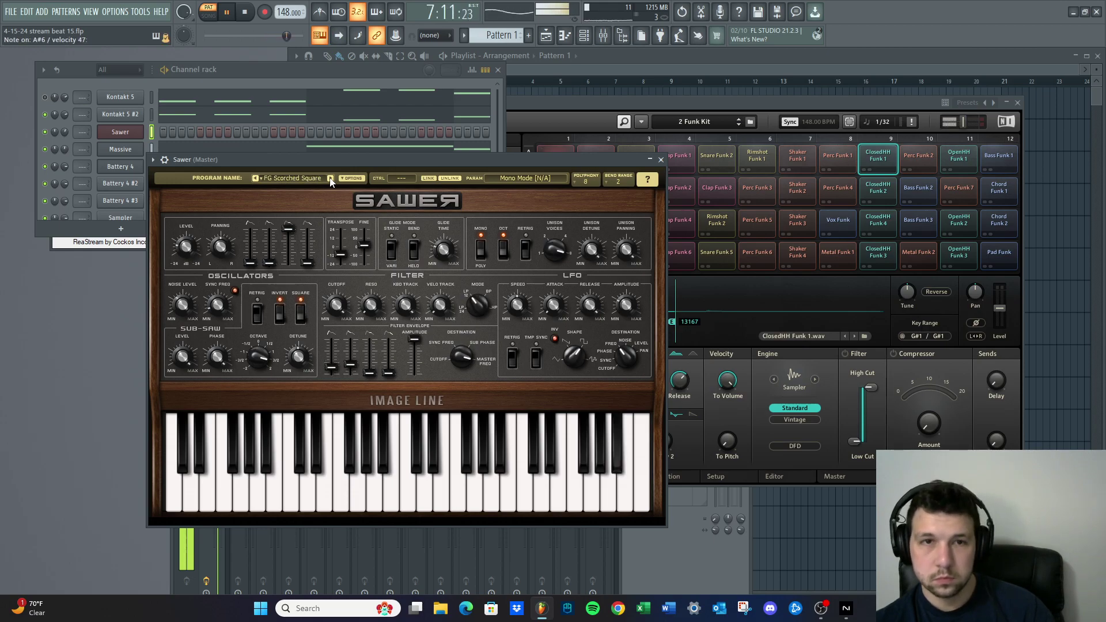
pyautogui.click(331, 179)
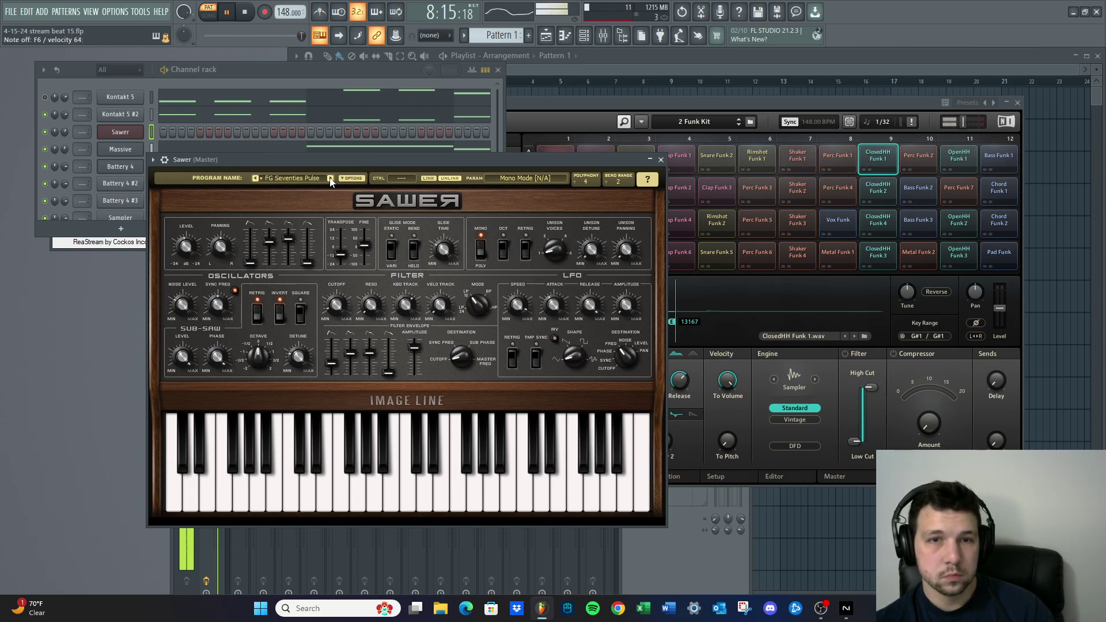
pyautogui.click(330, 178)
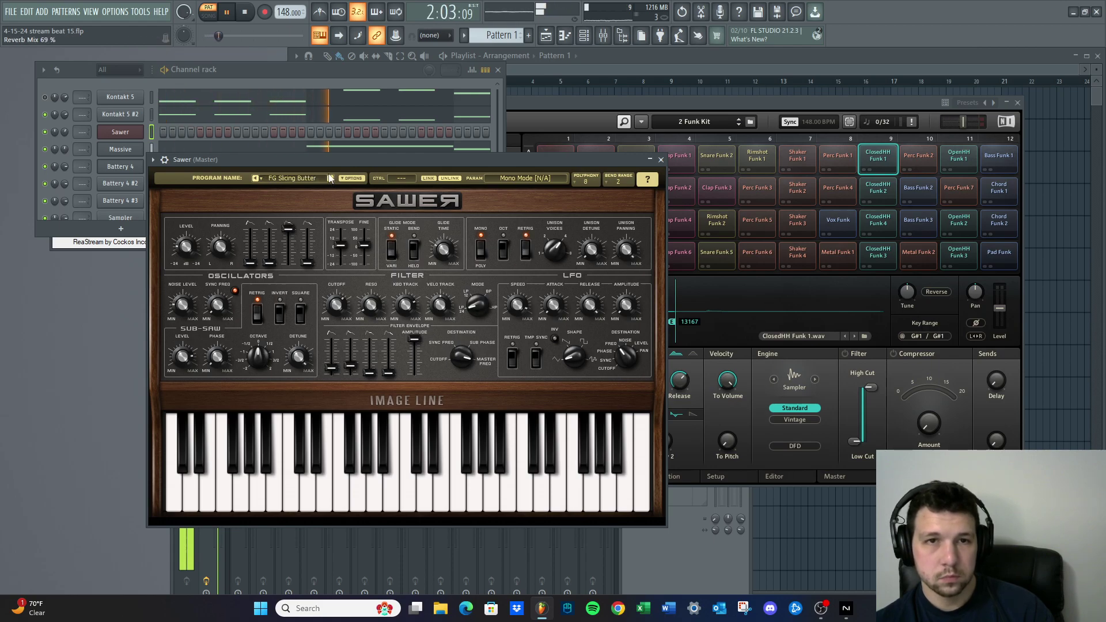
pyautogui.press('space')
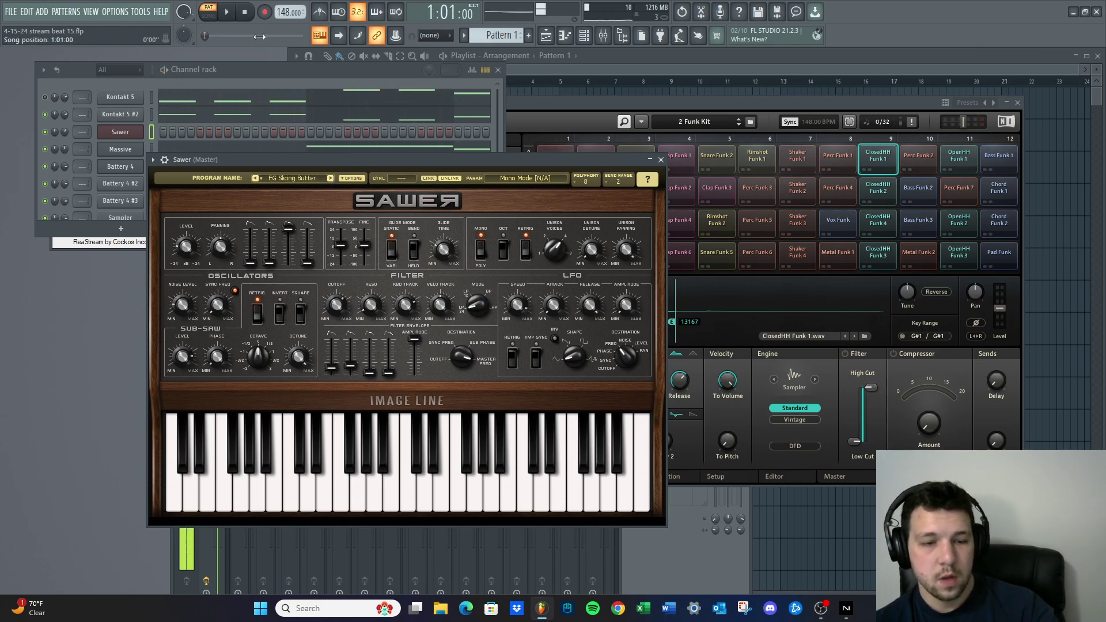
# Replace the Sawer channel's instrument with FM8, filter its sounds to Synth Lead, and move its window clear of the channel rack
pyautogui.rightClick(120, 135)
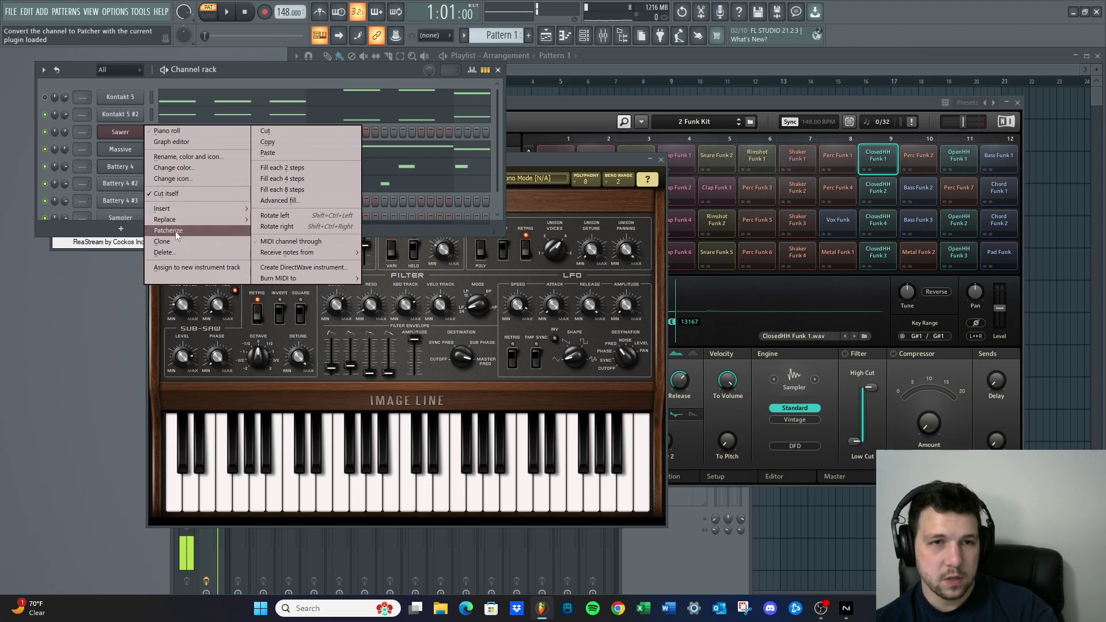
pyautogui.moveTo(172, 222)
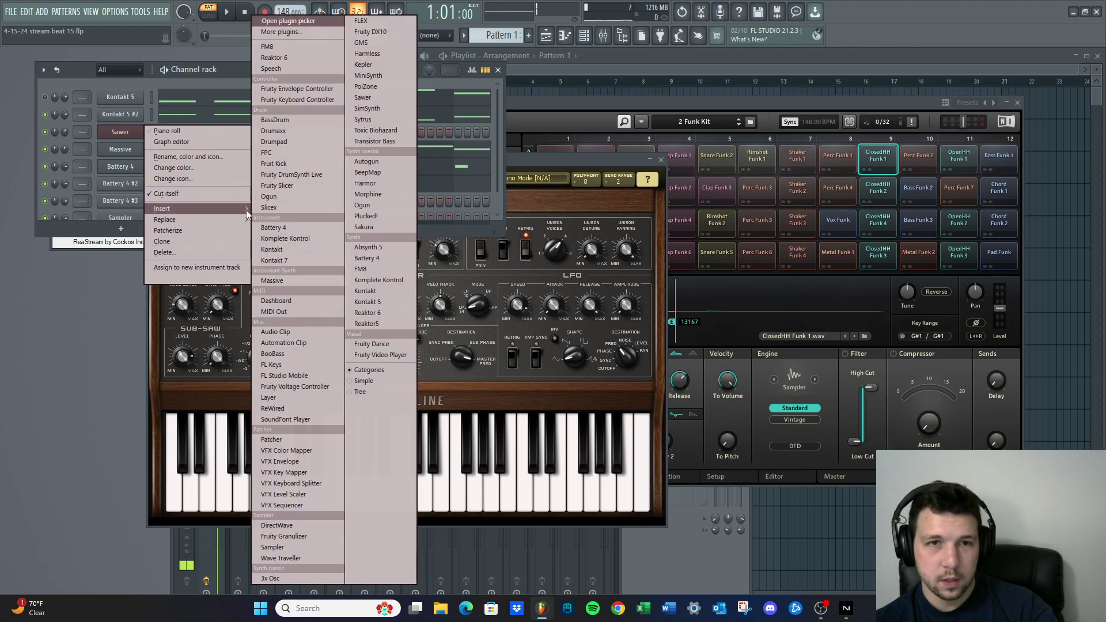
pyautogui.click(371, 265)
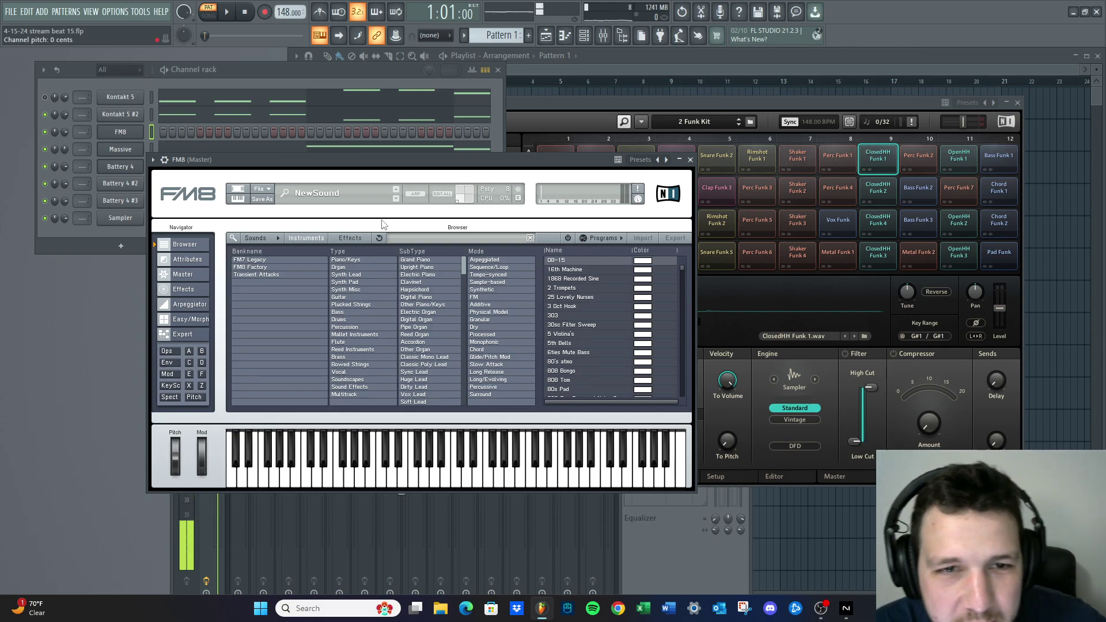
pyautogui.click(348, 275)
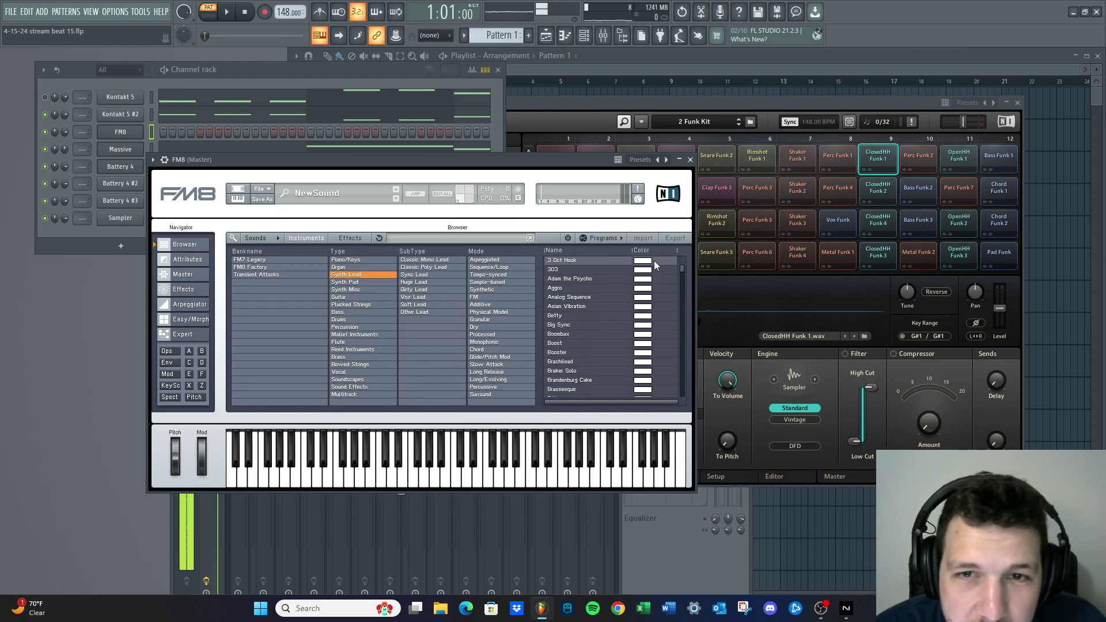
pyautogui.moveTo(381, 167); pyautogui.dragTo(709, 173)
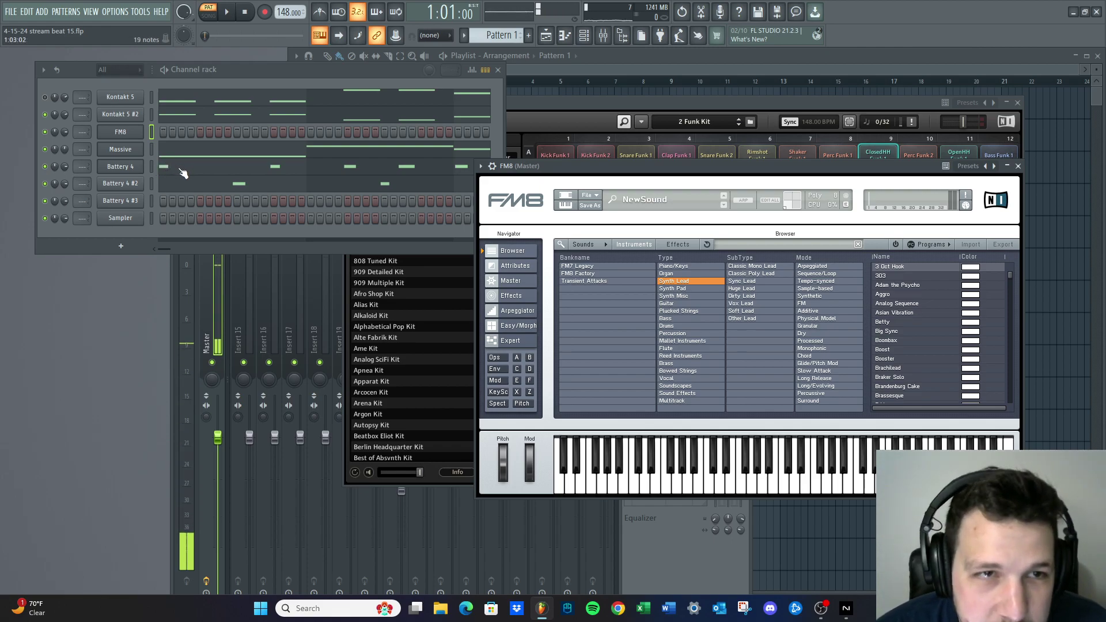
# Compare pattern playback with the Kontakt 5 #2 channel muted and unmuted, leaving it unmuted and playback stopped
pyautogui.click(45, 115)
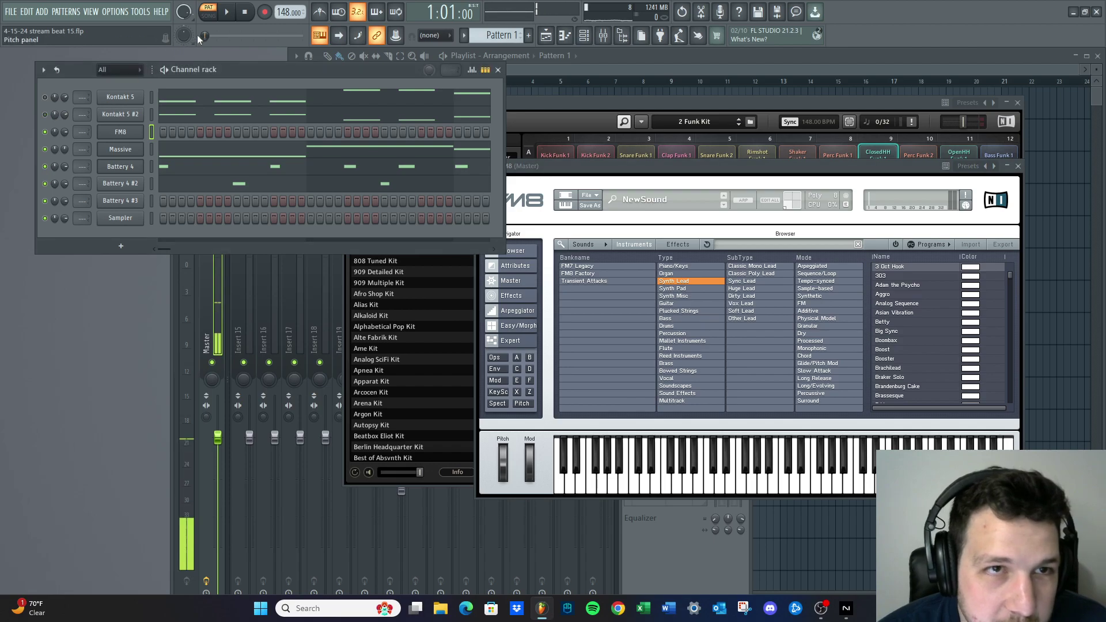
pyautogui.click(228, 13)
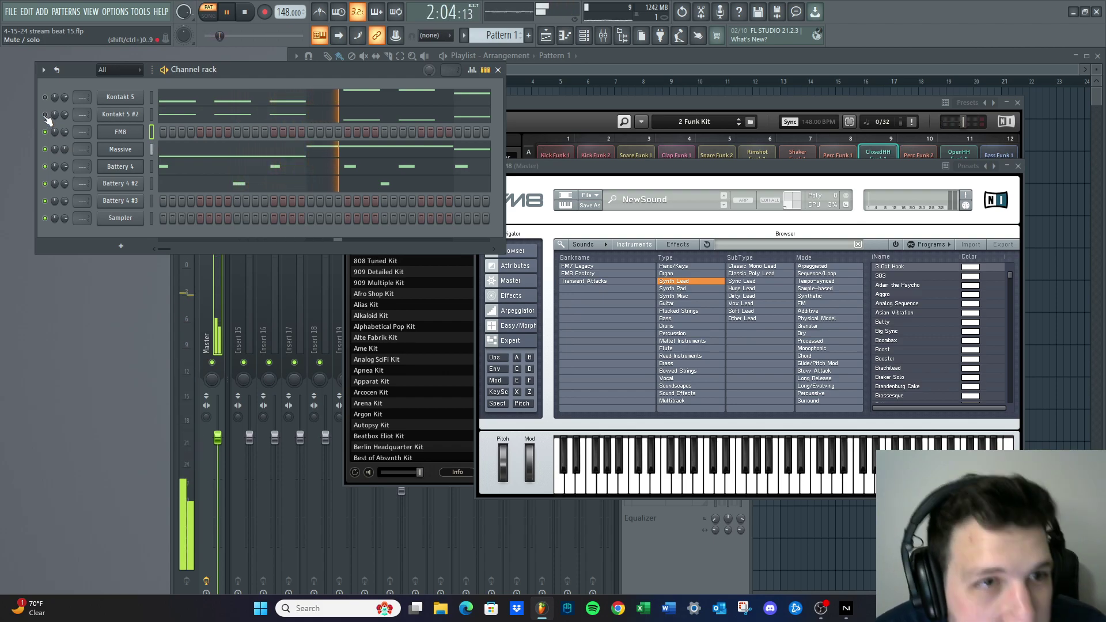
pyautogui.click(245, 13)
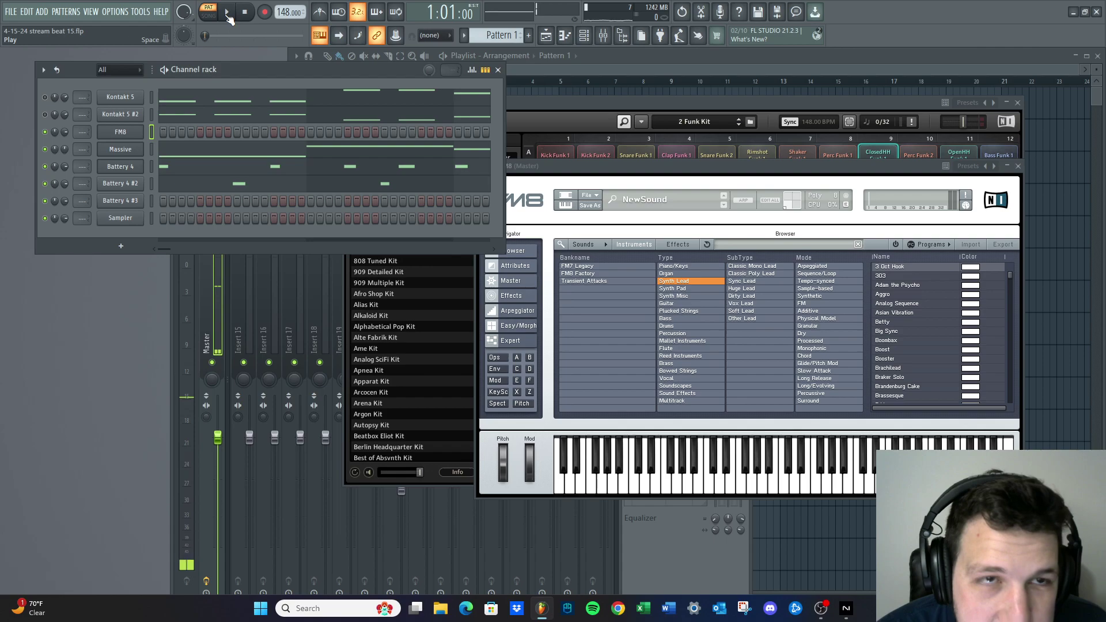
pyautogui.click(228, 13)
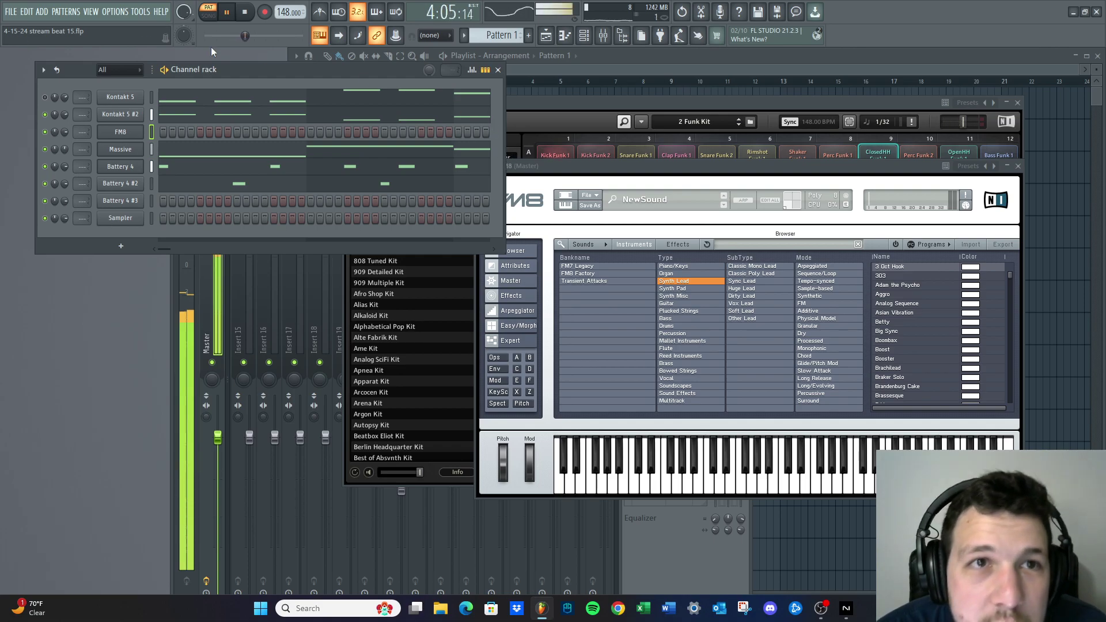
pyautogui.click(227, 12)
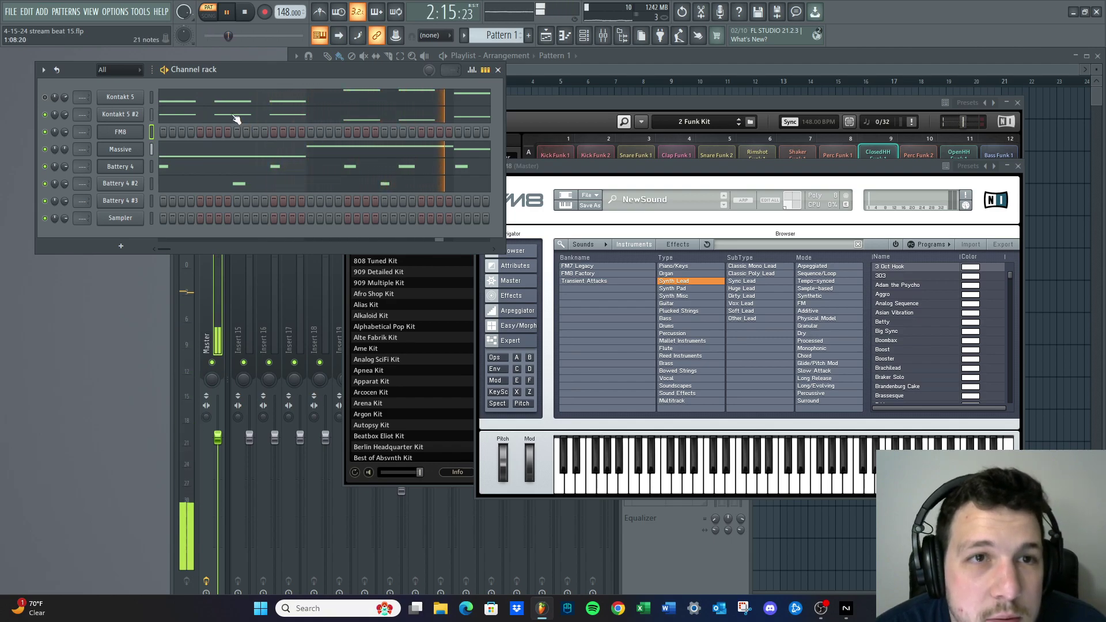
pyautogui.click(246, 14)
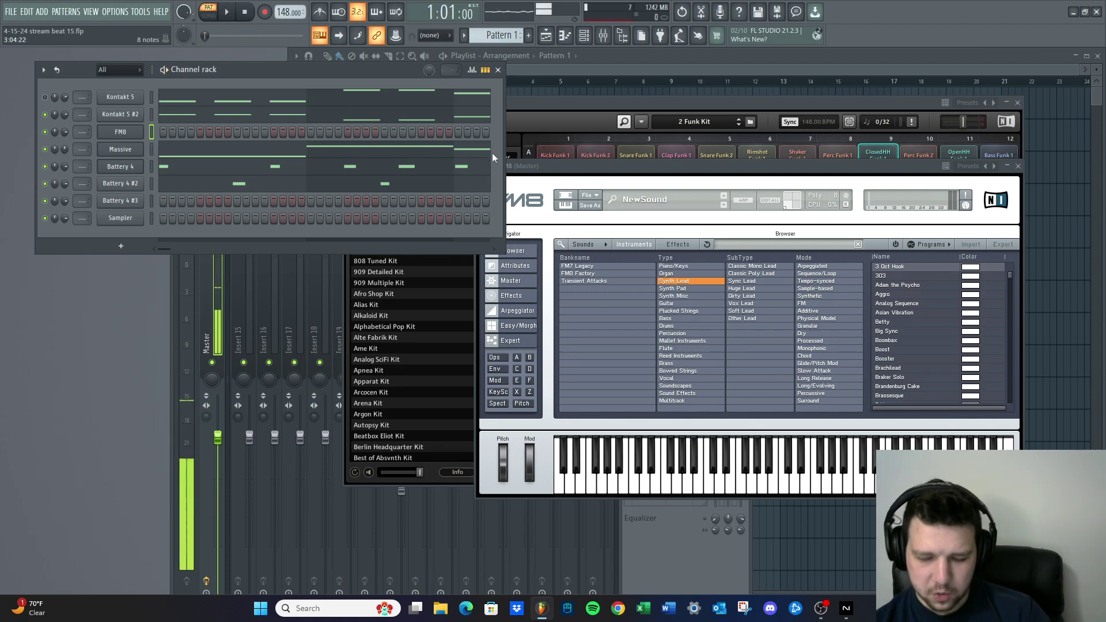
# Try the 3 Oct Hook and 303 sounds in FM8, and start pattern playback
pyautogui.click(879, 266)
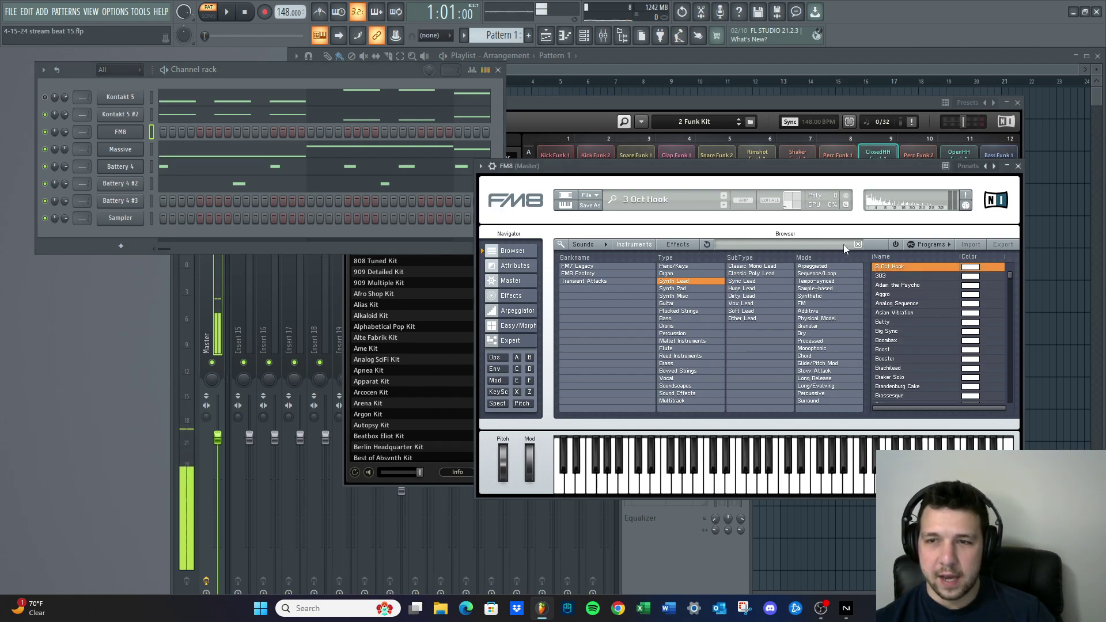
pyautogui.press('Down')
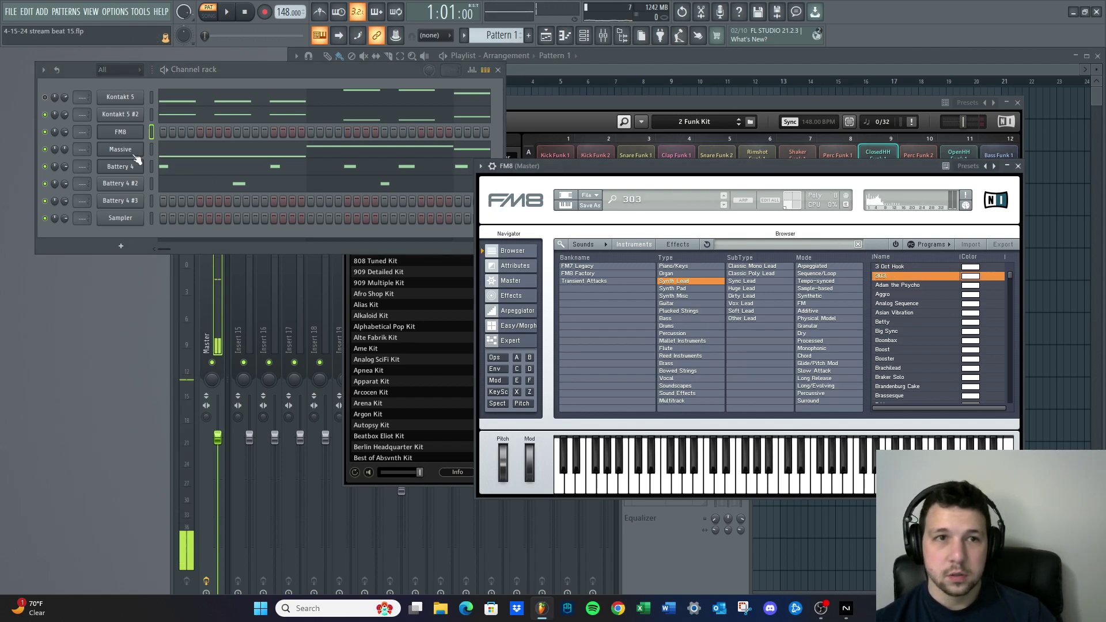
pyautogui.click(60, 133)
pyautogui.click(229, 11)
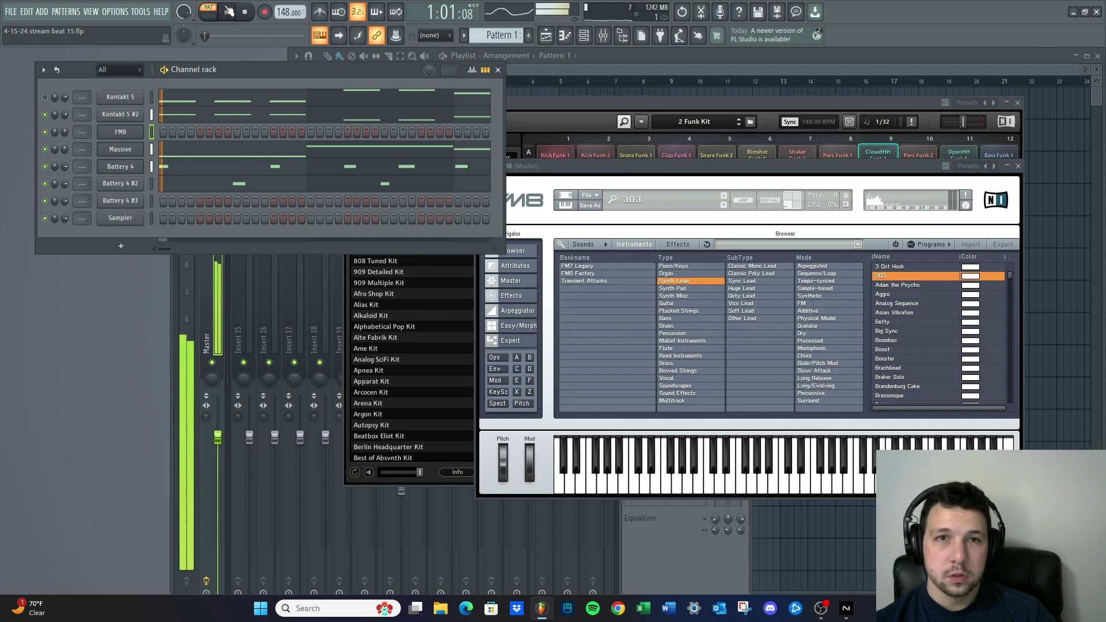
# Audition FM8's Synth Lead sounds after 303 over the pattern up to Braker Solo, and restart playback with Braker Solo loaded
pyautogui.click(724, 205)
pyautogui.click(724, 205)
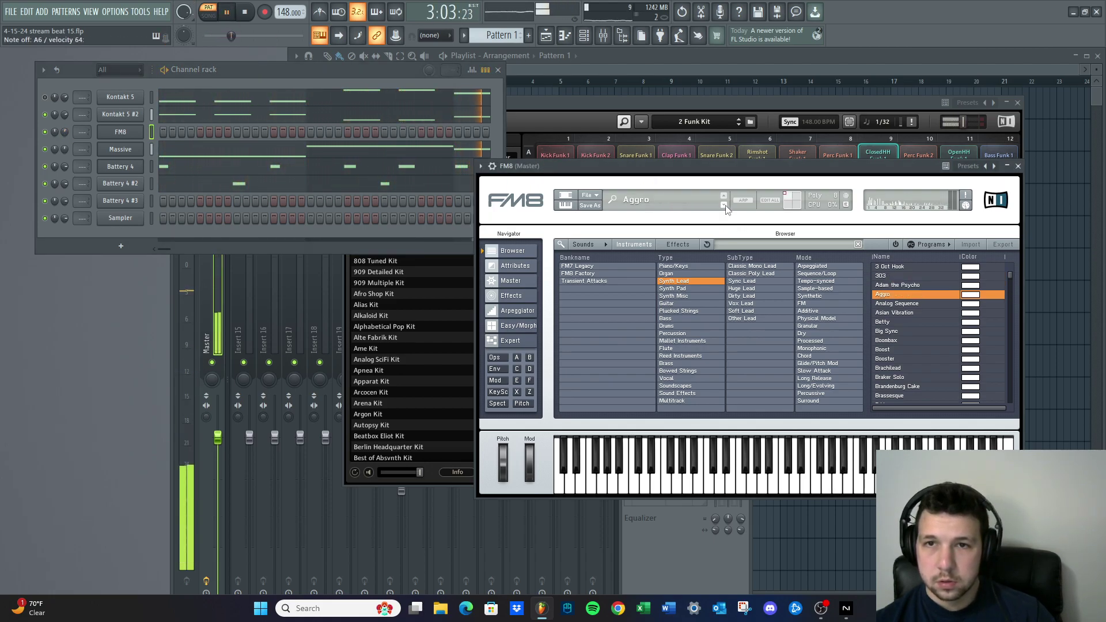
pyautogui.click(724, 205)
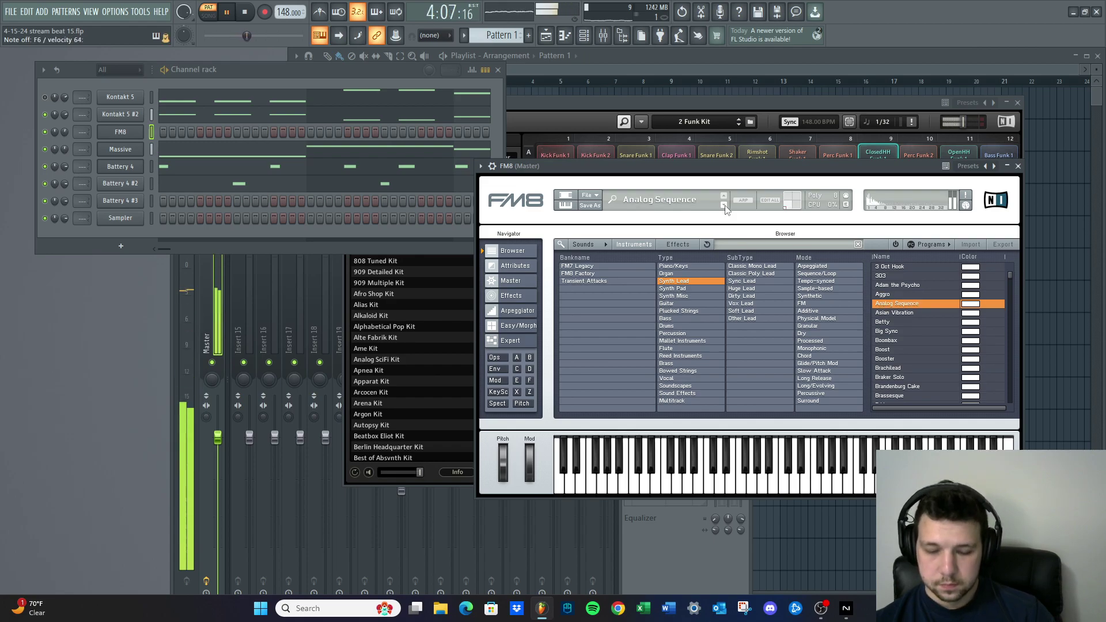
pyautogui.click(725, 205)
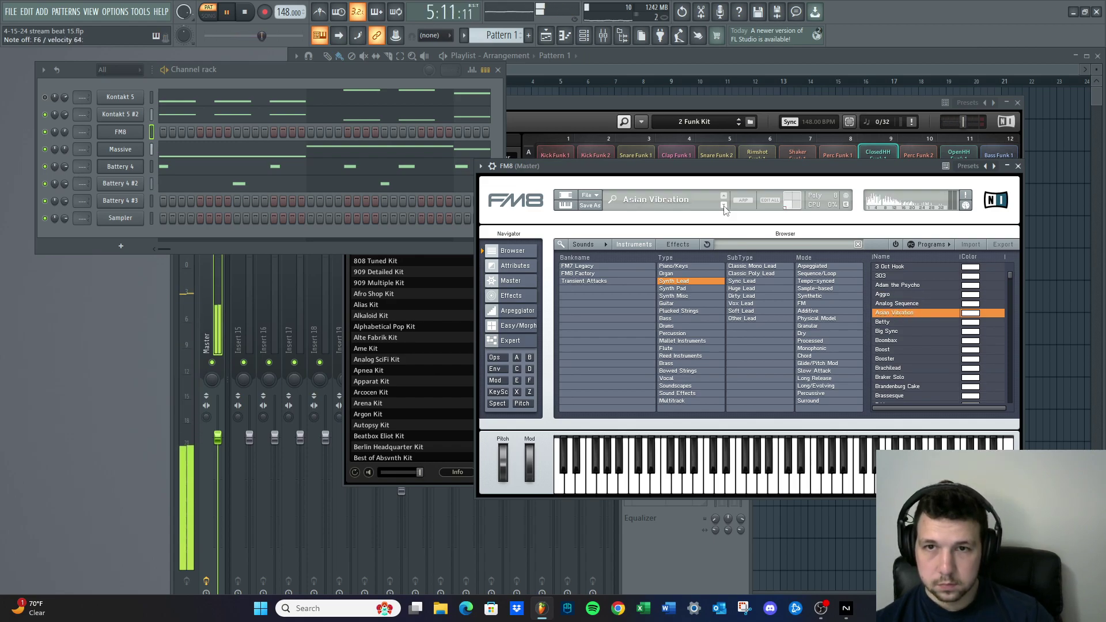
pyautogui.click(724, 205)
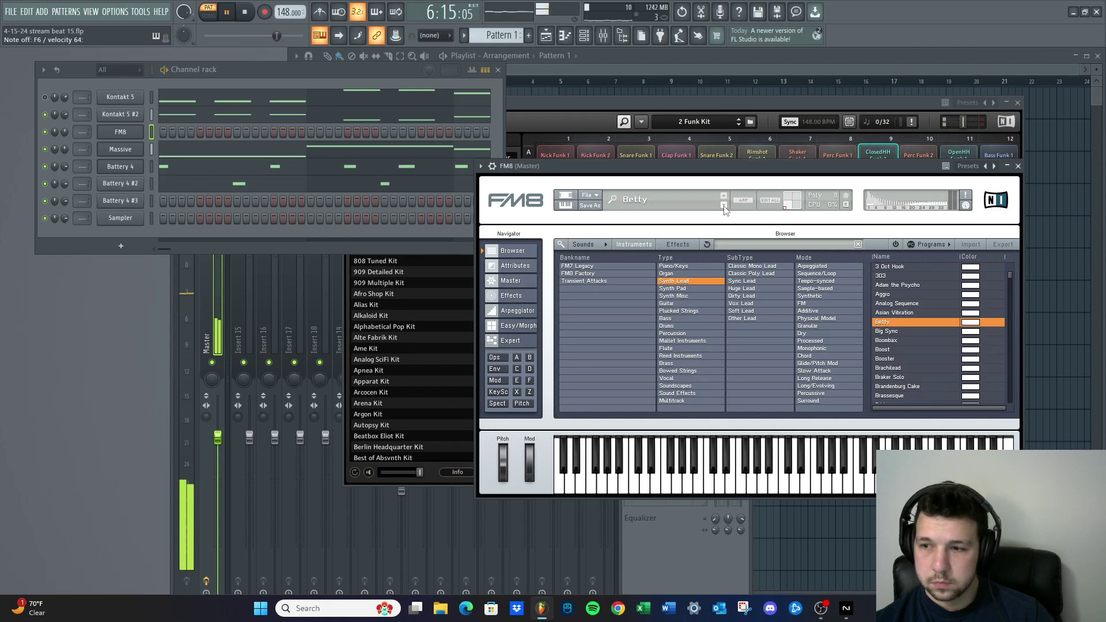
pyautogui.click(724, 205)
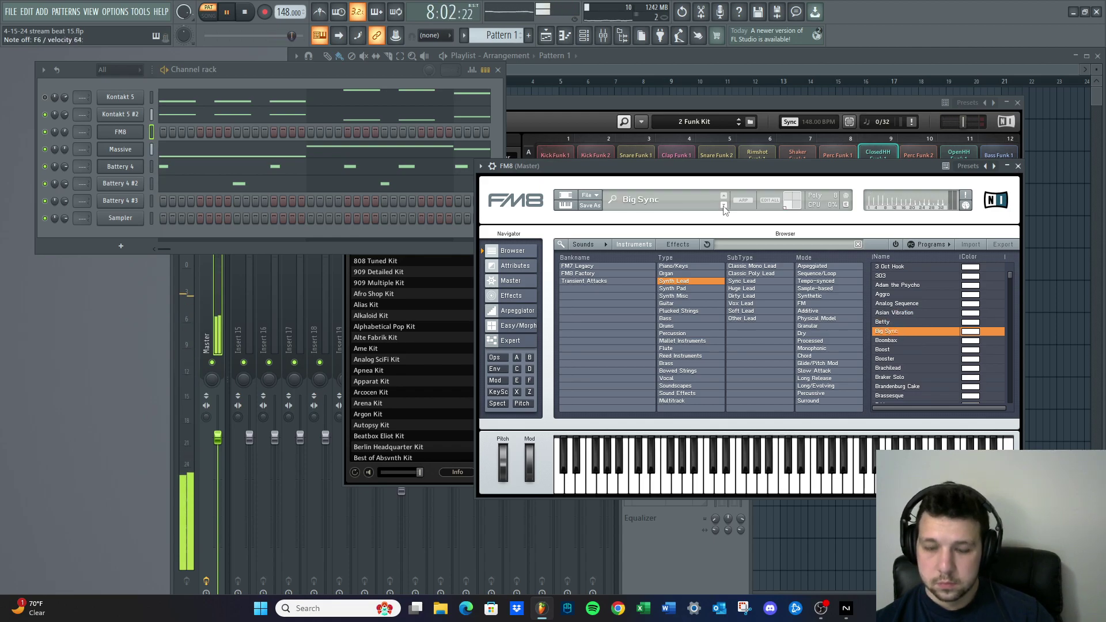
pyautogui.click(724, 205)
pyautogui.click(724, 205)
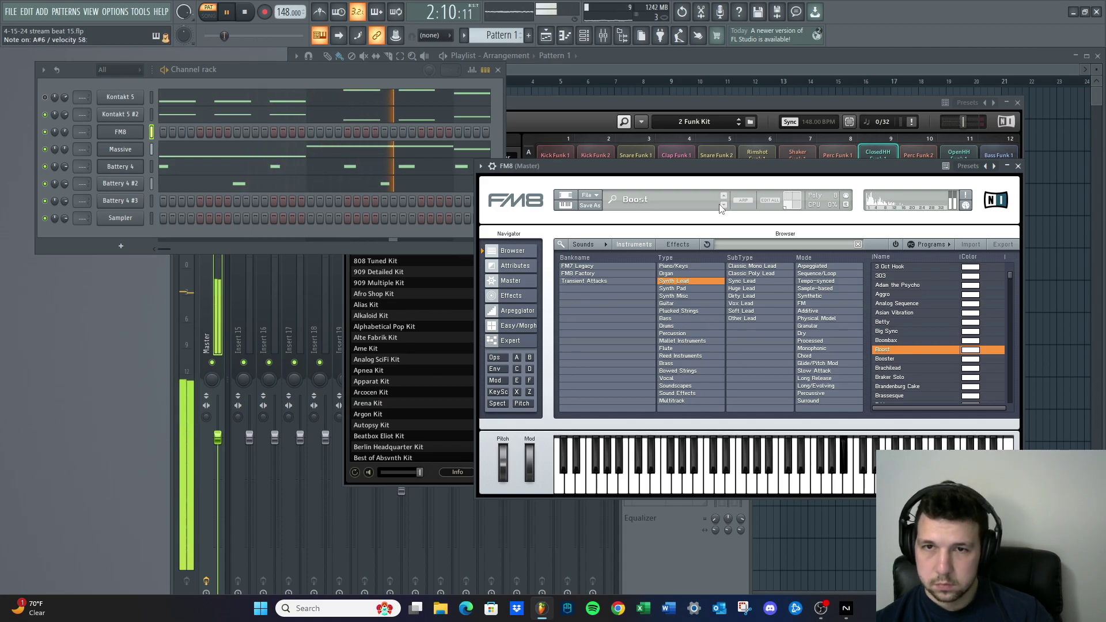
pyautogui.click(719, 204)
pyautogui.click(728, 218)
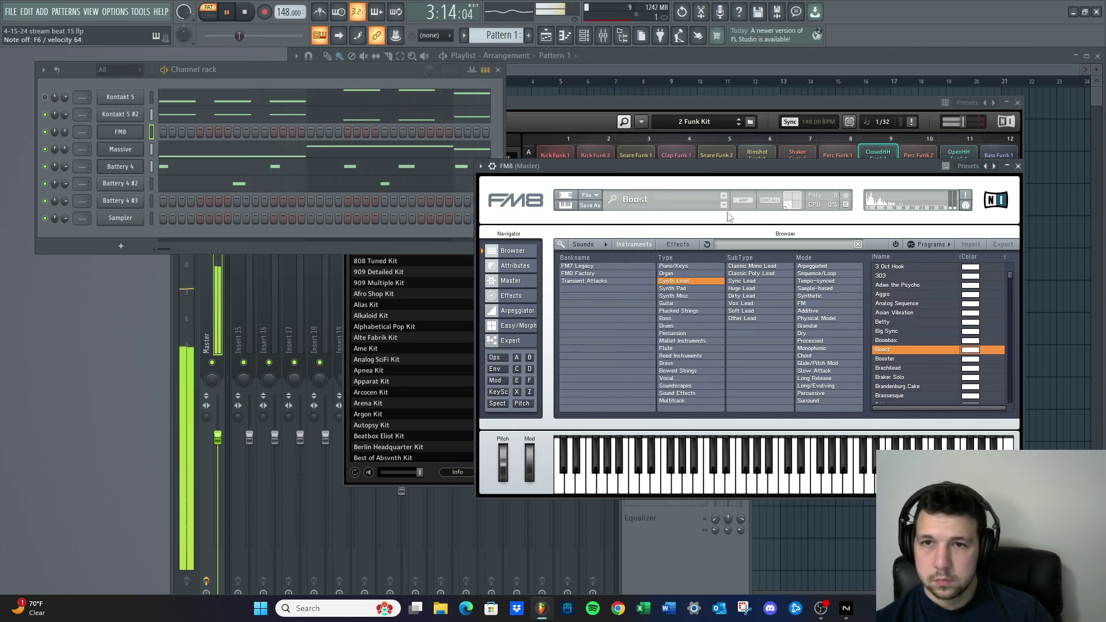
pyautogui.click(724, 206)
pyautogui.click(724, 205)
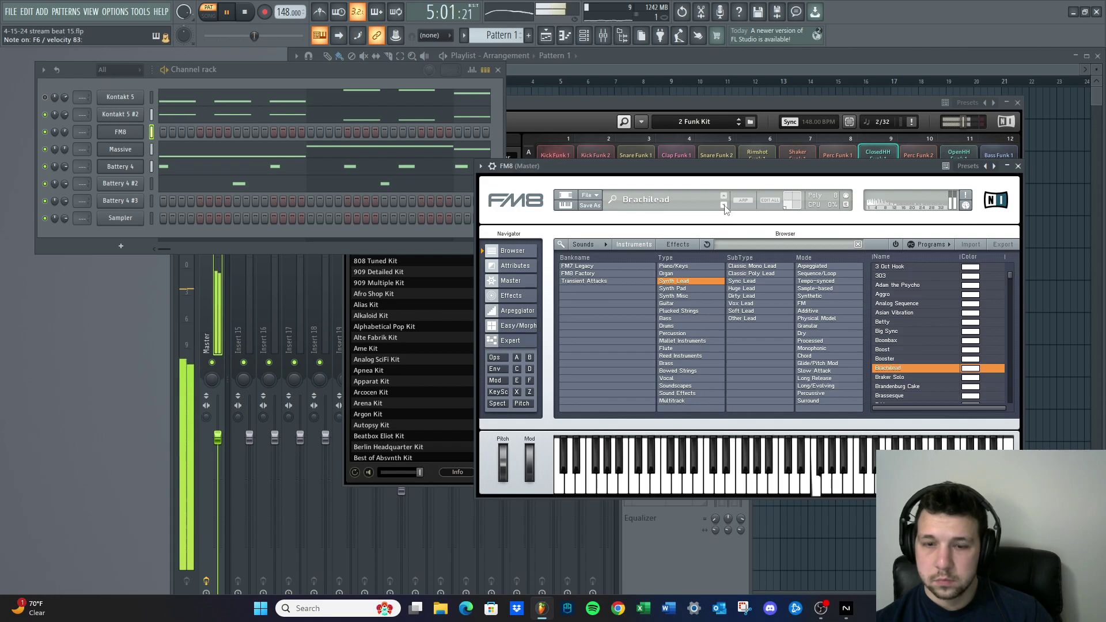
pyautogui.click(724, 206)
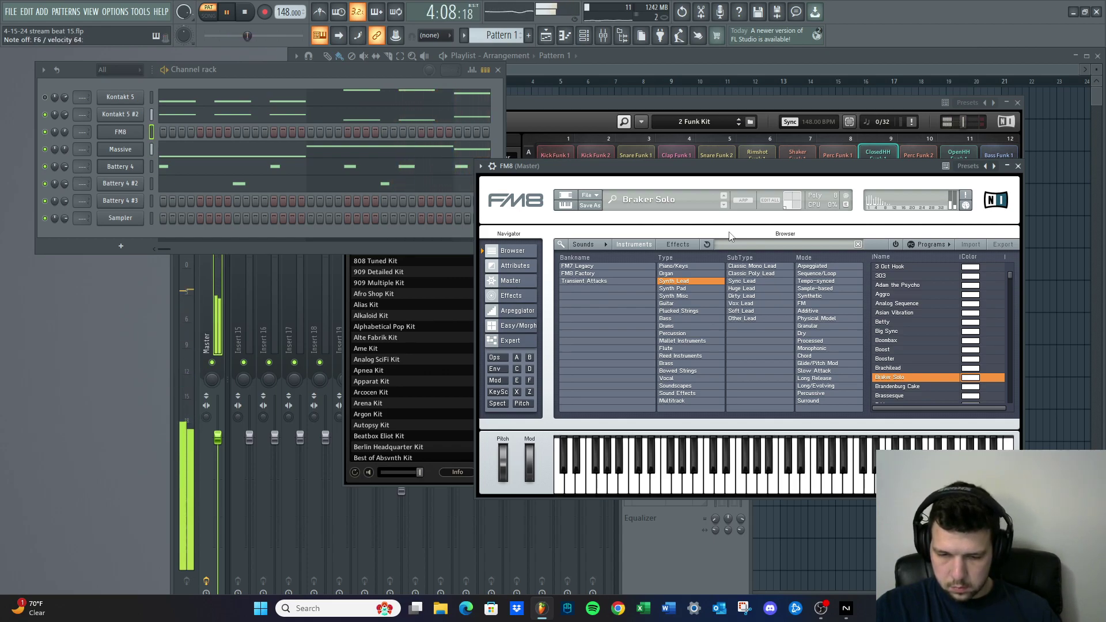
pyautogui.press('space')
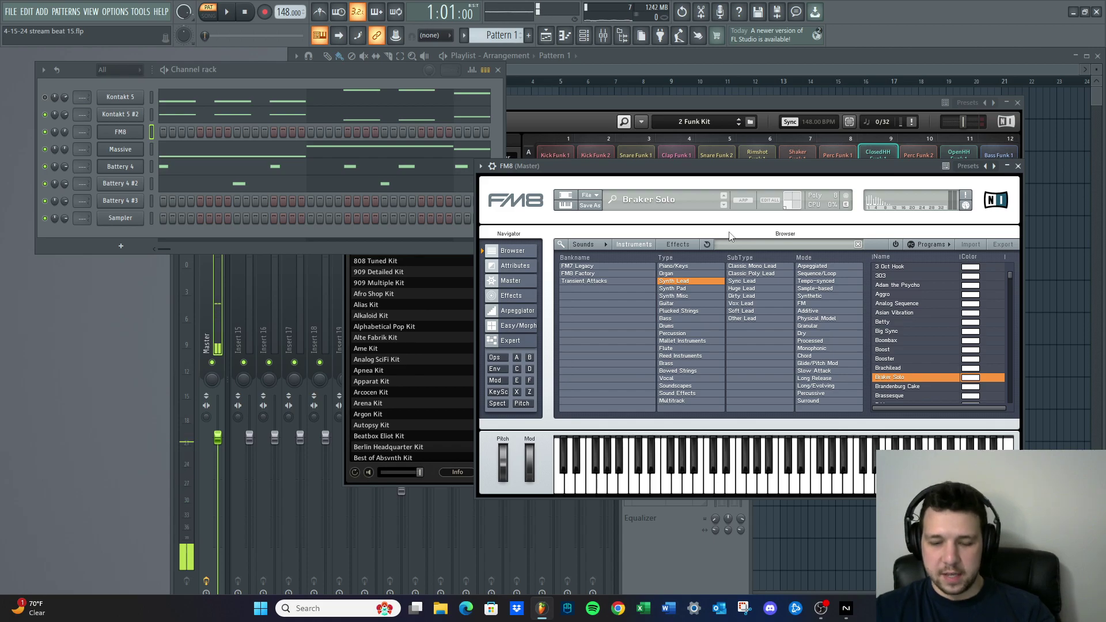
pyautogui.press('space')
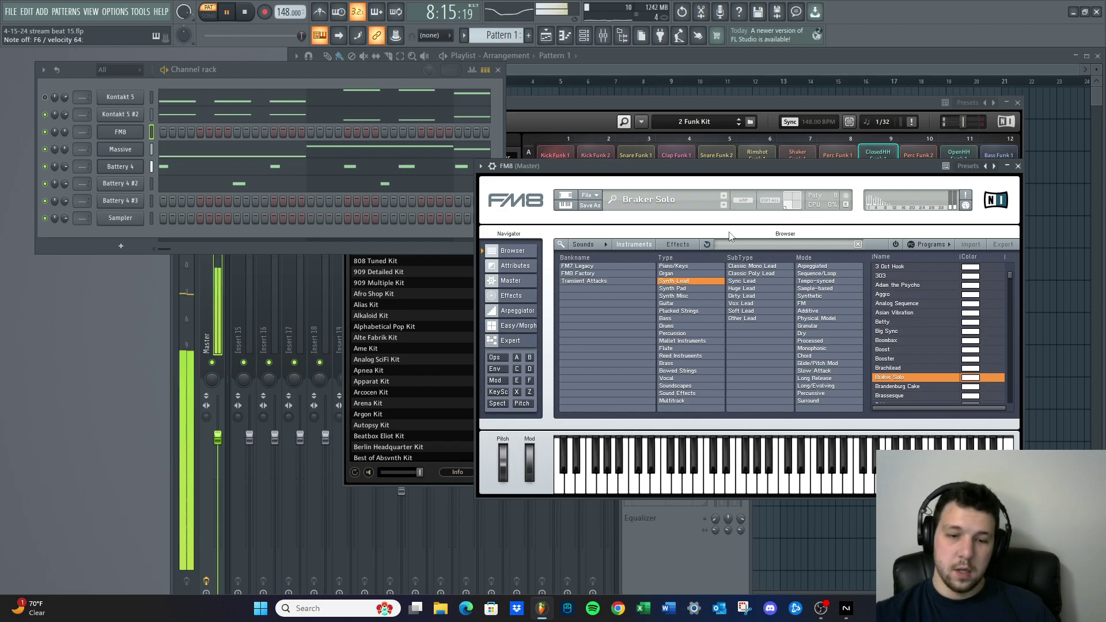
# Record a take of notes and automation on the FM8 channel with Braker Solo over the full pattern
pyautogui.press('space')
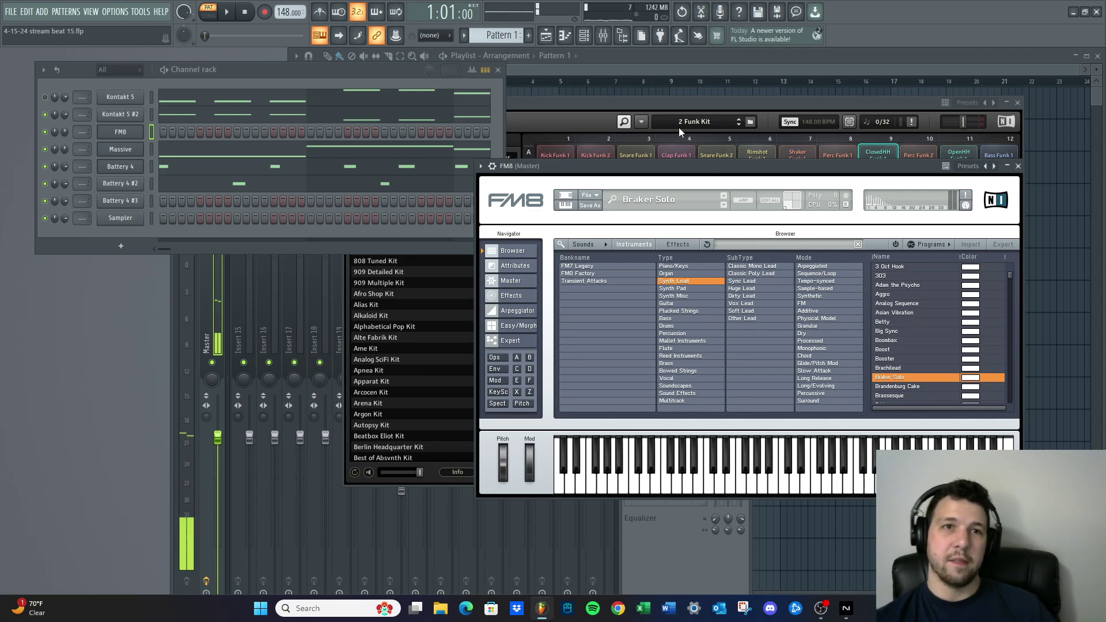
pyautogui.click(265, 12)
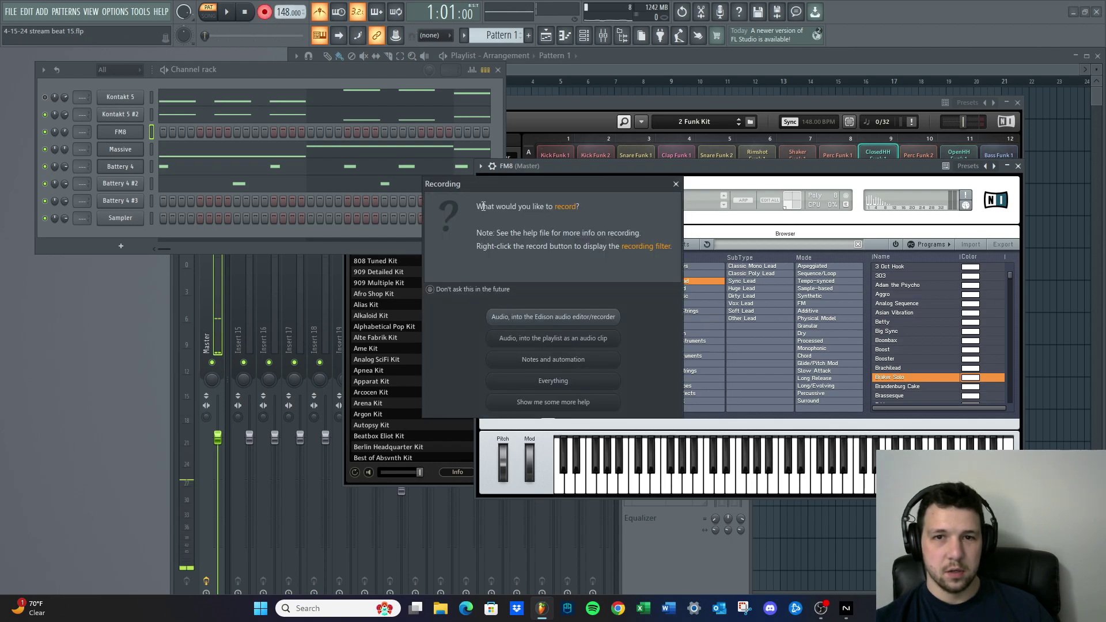
pyautogui.click(535, 363)
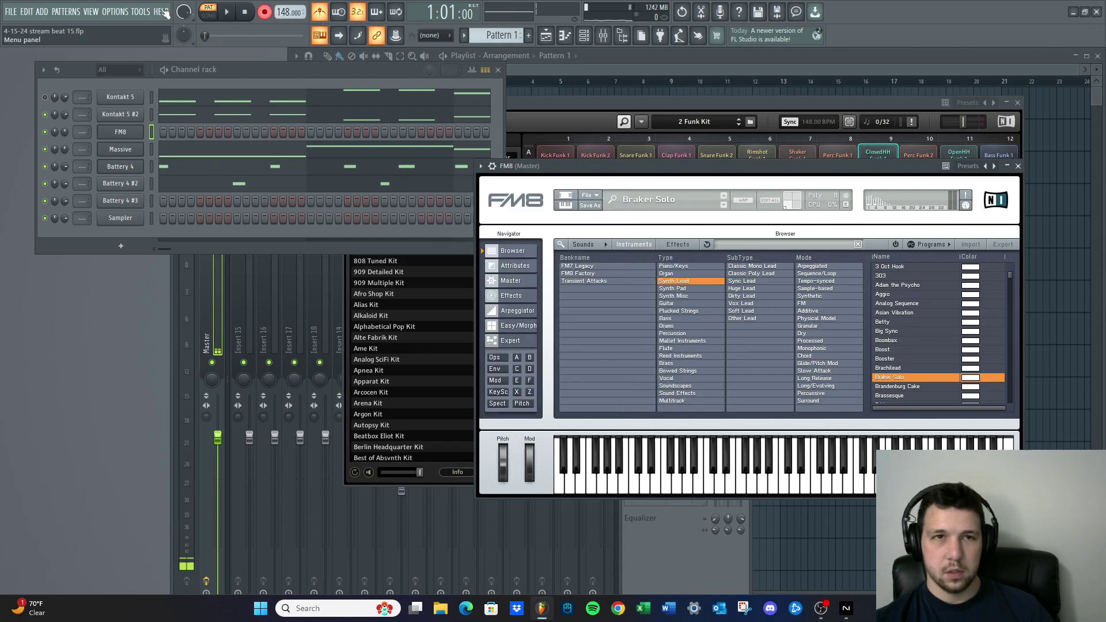
pyautogui.click(237, 14)
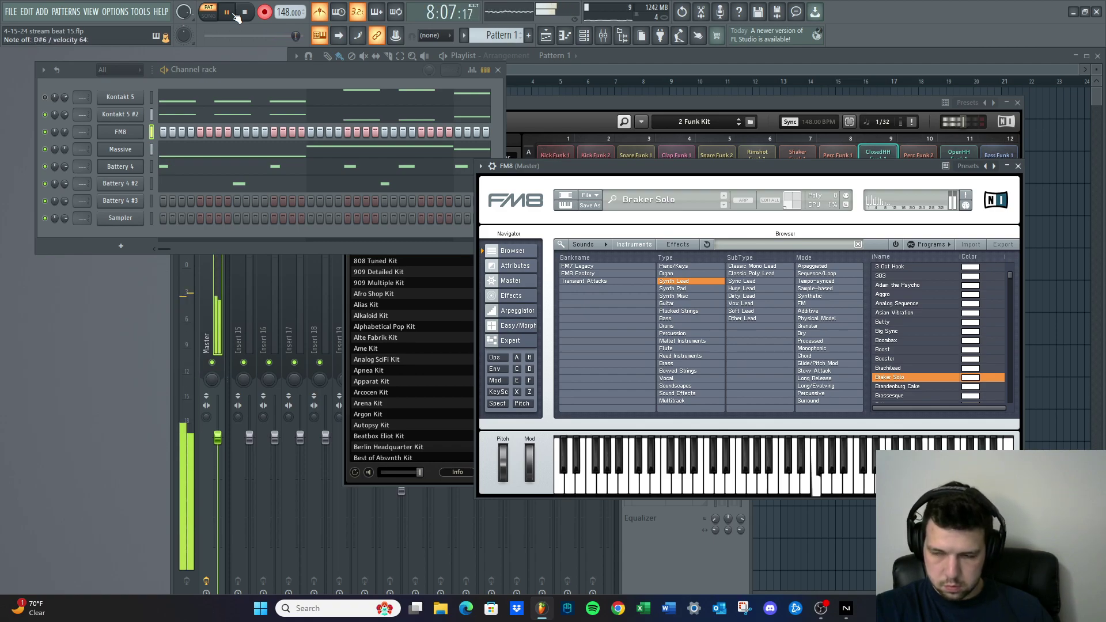
pyautogui.click(244, 12)
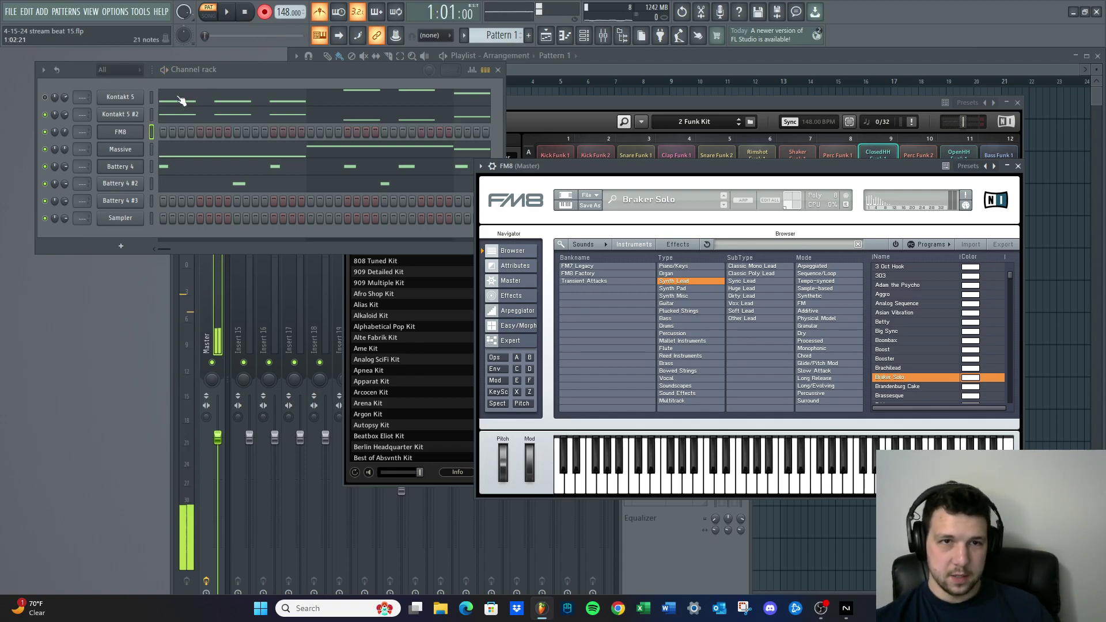
# Open FM8's piano roll, turn off recording and the metronome, and listen back to the recorded notes
pyautogui.rightClick(128, 131)
pyautogui.click(156, 131)
pyautogui.scroll(8, 171, 182)
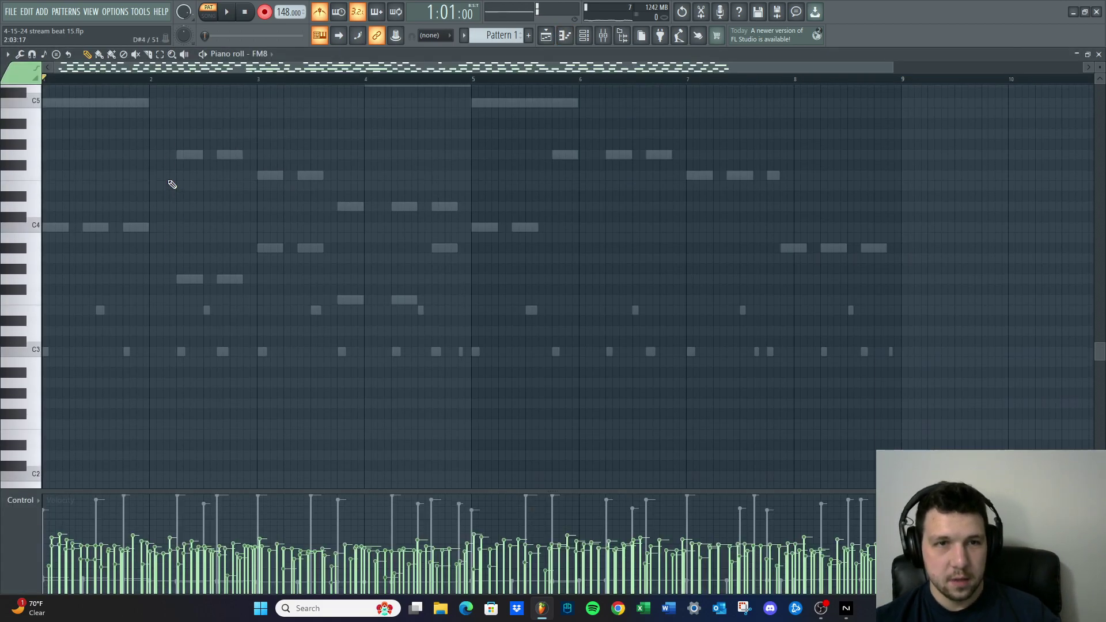
pyautogui.scroll(4, 170, 175)
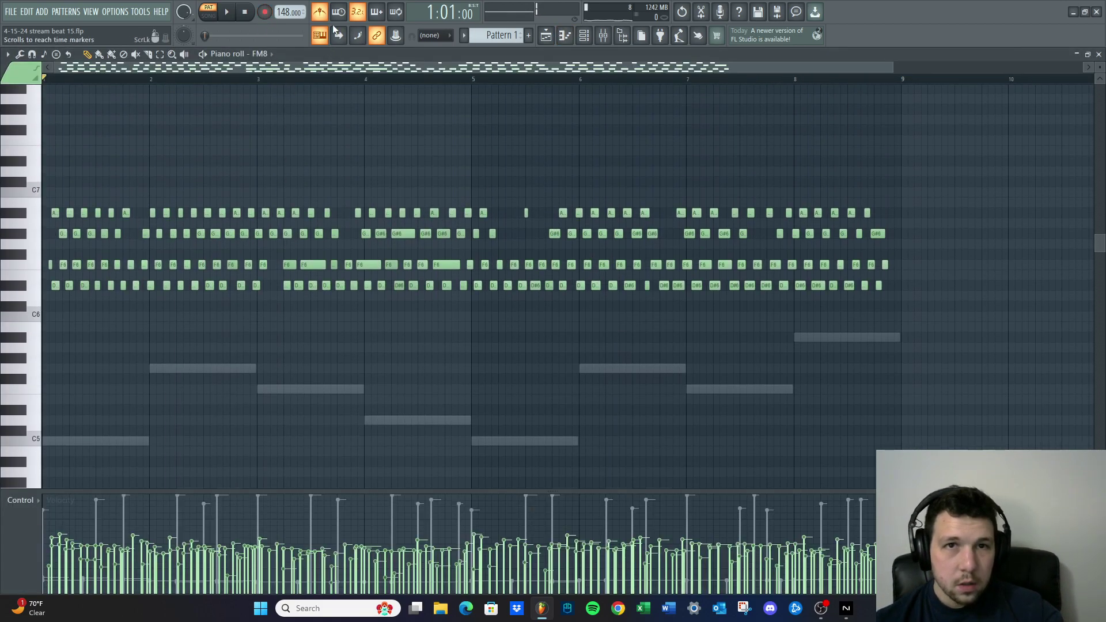
pyautogui.press('space')
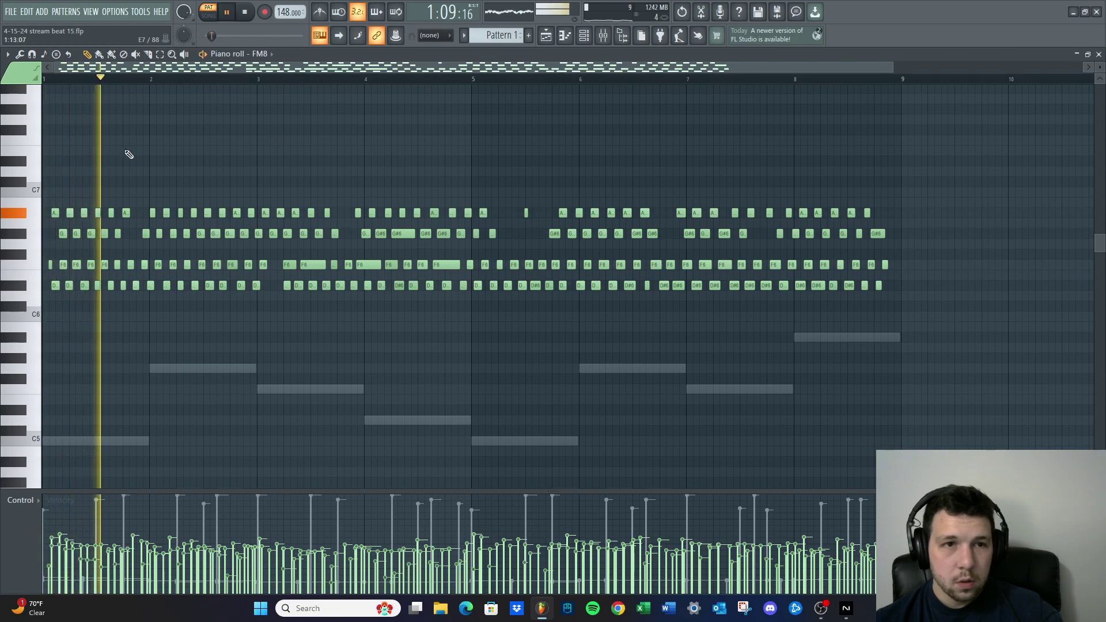
pyautogui.scroll(10, 145, 176)
pyautogui.press('space')
# Try shifting all recorded FM8 notes earlier to the start of bar 1, play them, and undo the shift
pyautogui.hotkey('ctrl', 'a')
pyautogui.scroll(-8, 219, 208)
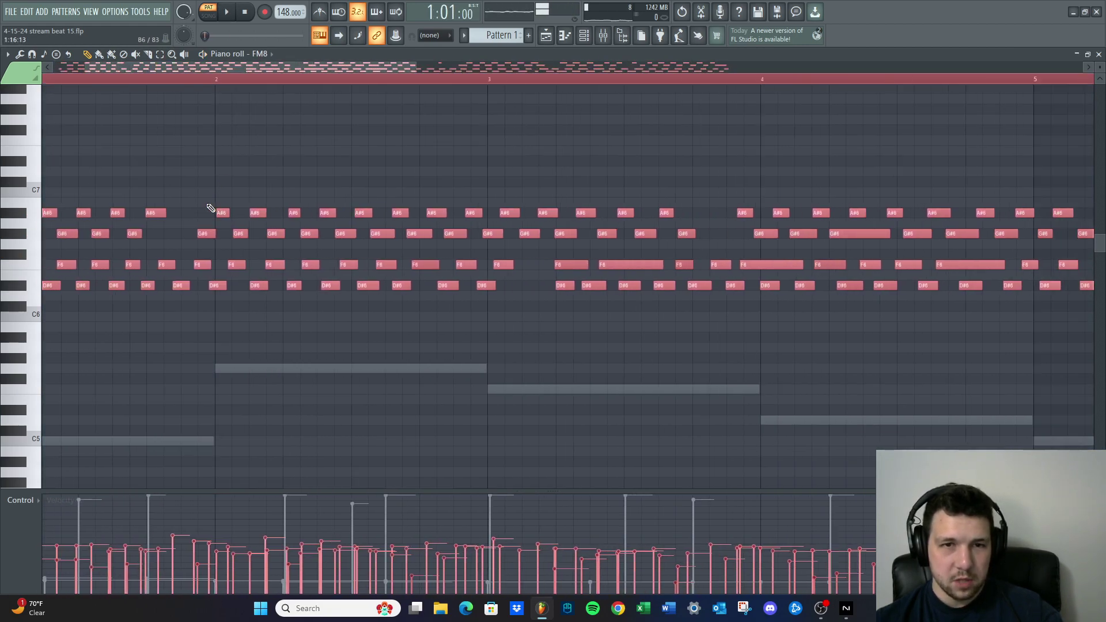
pyautogui.moveTo(255, 68); pyautogui.dragTo(75, 78)
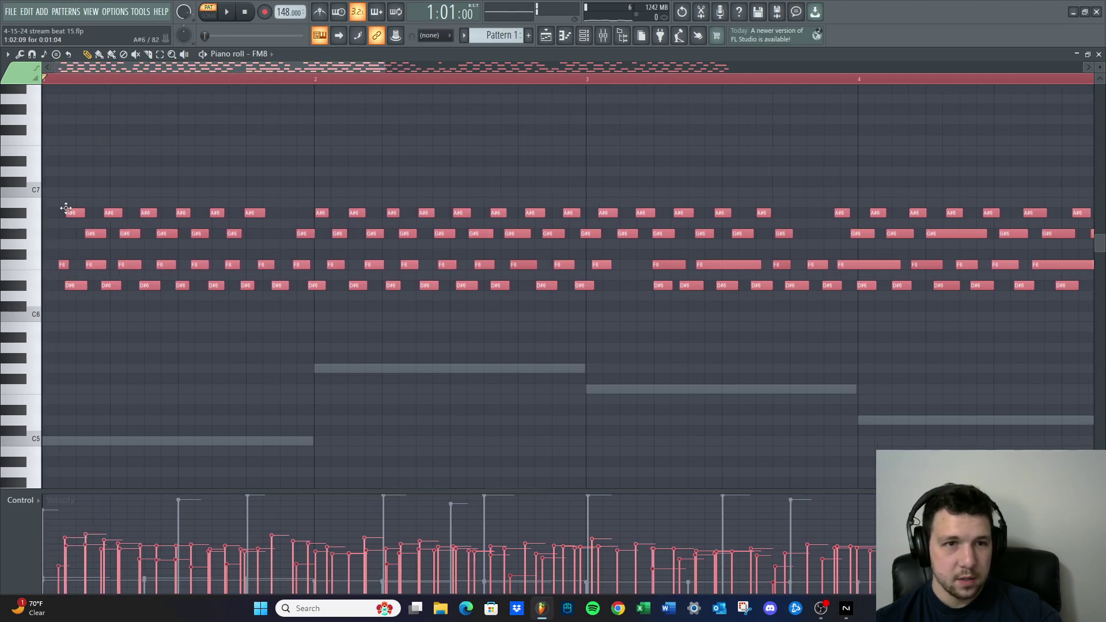
pyautogui.hotkey('ctrl', 'z')
pyautogui.scroll(-6, 253, 207)
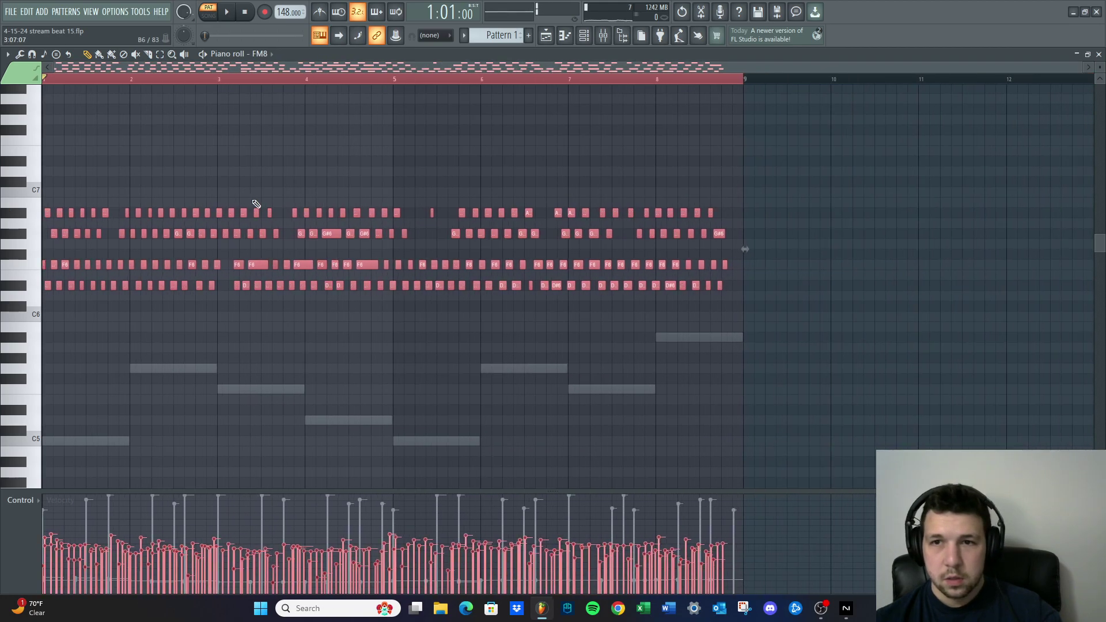
pyautogui.press('space')
pyautogui.press('space')
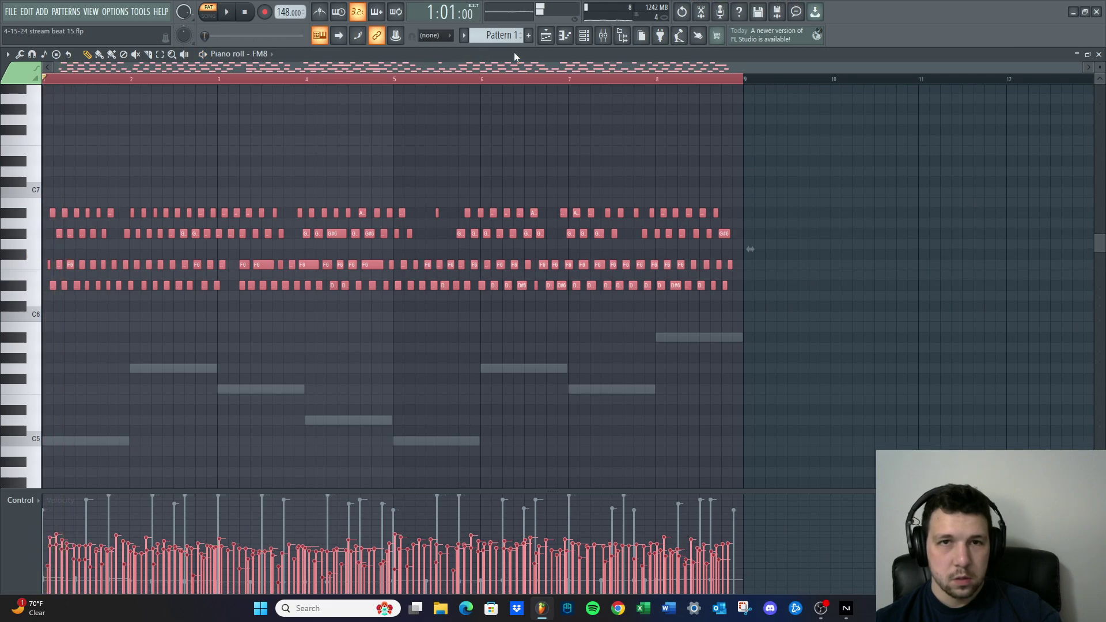
# Set the global snap to Cell and briefly play the pattern
pyautogui.click(431, 36)
pyautogui.click(428, 61)
pyautogui.press('space')
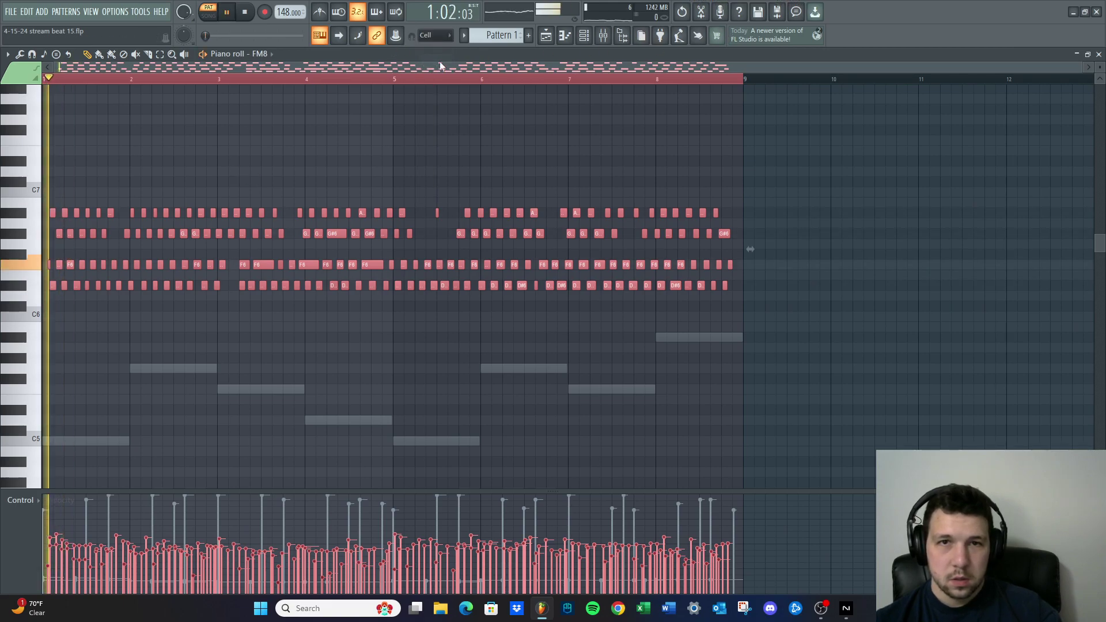
pyautogui.press('space')
# Delete all the recorded notes from FM8's piano roll and close it
pyautogui.keyDown('ctrl'); pyautogui.click(367, 81); pyautogui.keyUp('ctrl')
pyautogui.hotkey('ctrl', 'a')
pyautogui.press('Delete')
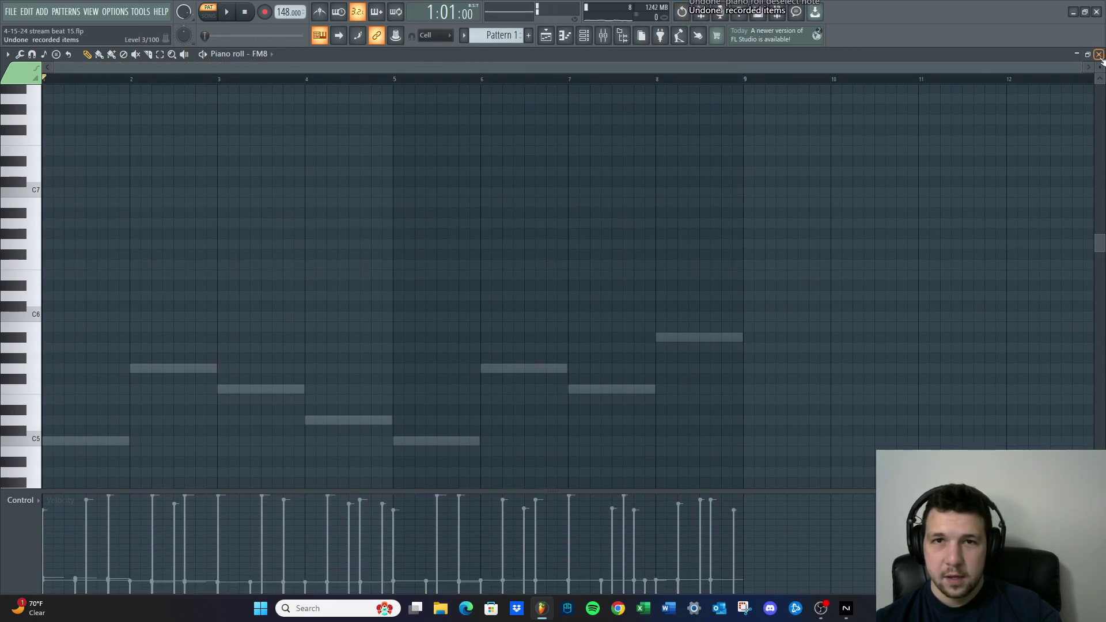
pyautogui.click(1098, 54)
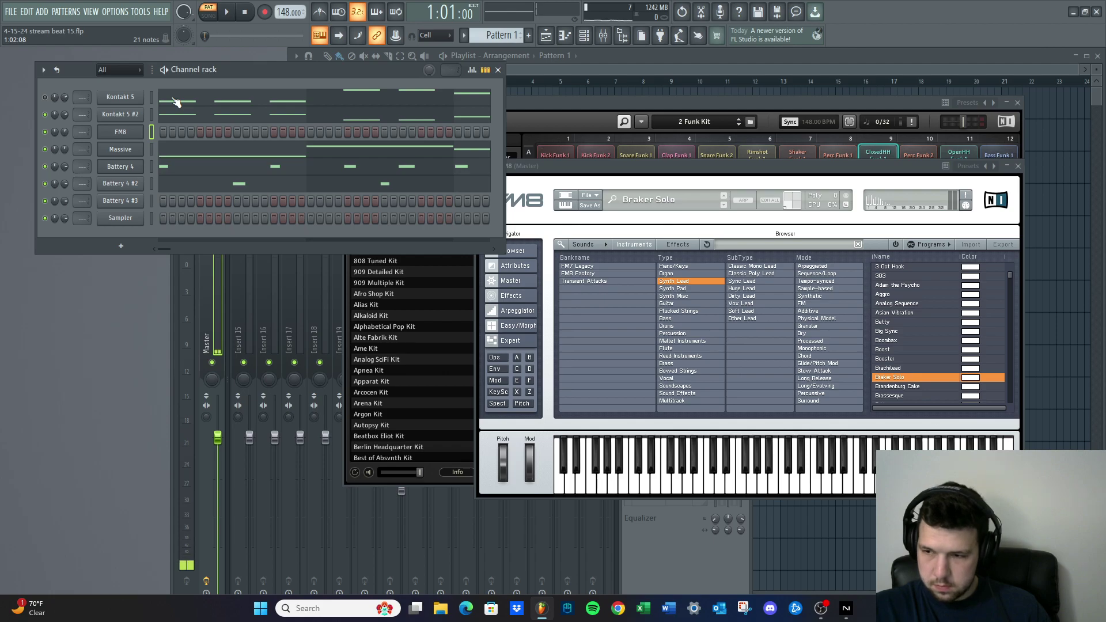
# Reopen FM8's piano roll, try to recover the deleted take by undoing recent changes, and close the piano roll
pyautogui.click(127, 132)
pyautogui.rightClick(126, 130)
pyautogui.click(180, 136)
pyautogui.hotkey('ctrl', 'z')
pyautogui.hotkey('ctrl', 'z')
pyautogui.scroll(10, 183, 179)
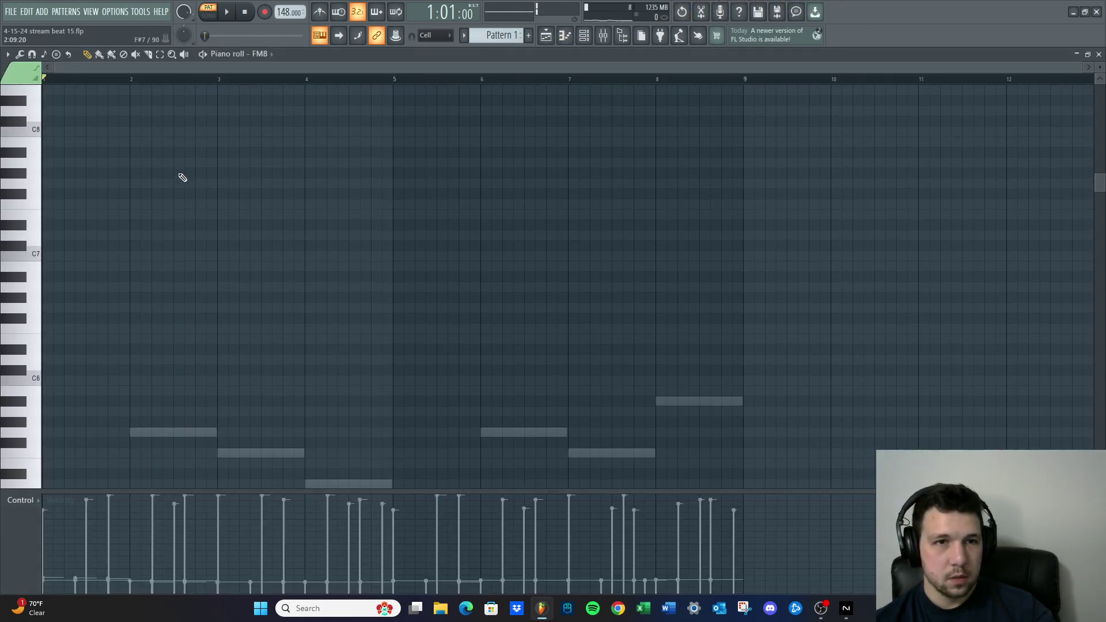
pyautogui.click(27, 11)
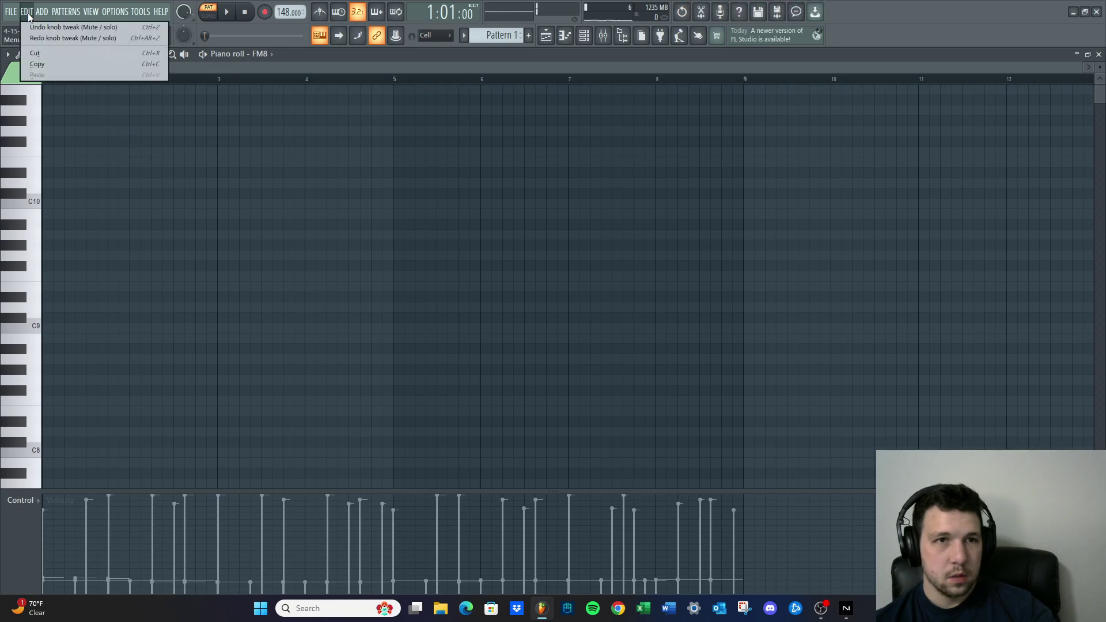
pyautogui.click(30, 25)
pyautogui.click(32, 12)
pyautogui.click(32, 25)
pyautogui.click(31, 13)
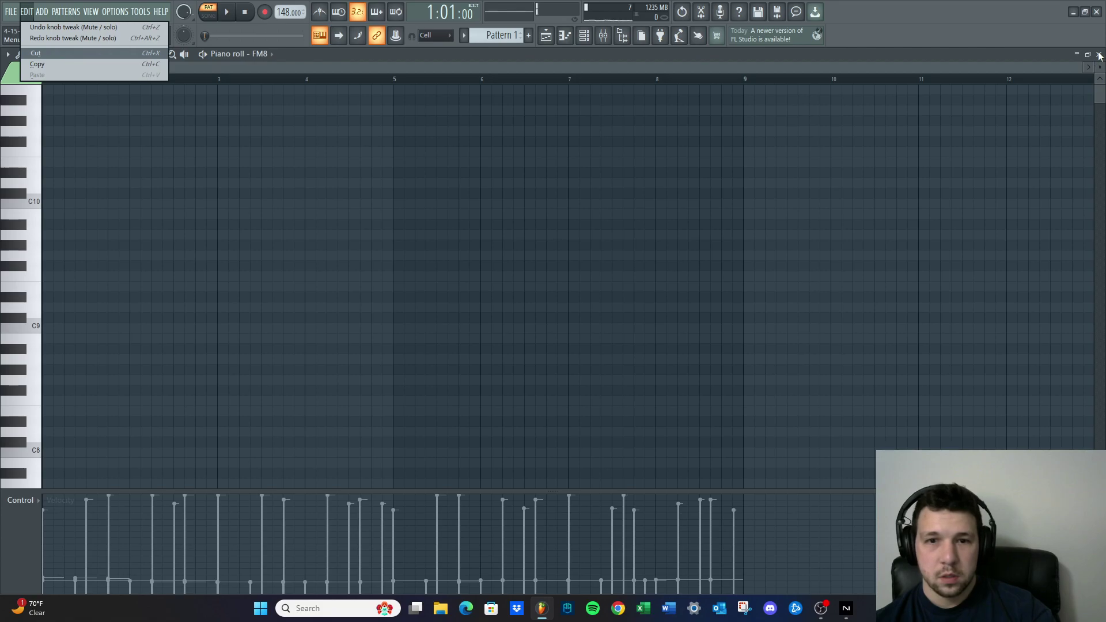
pyautogui.click(1100, 54)
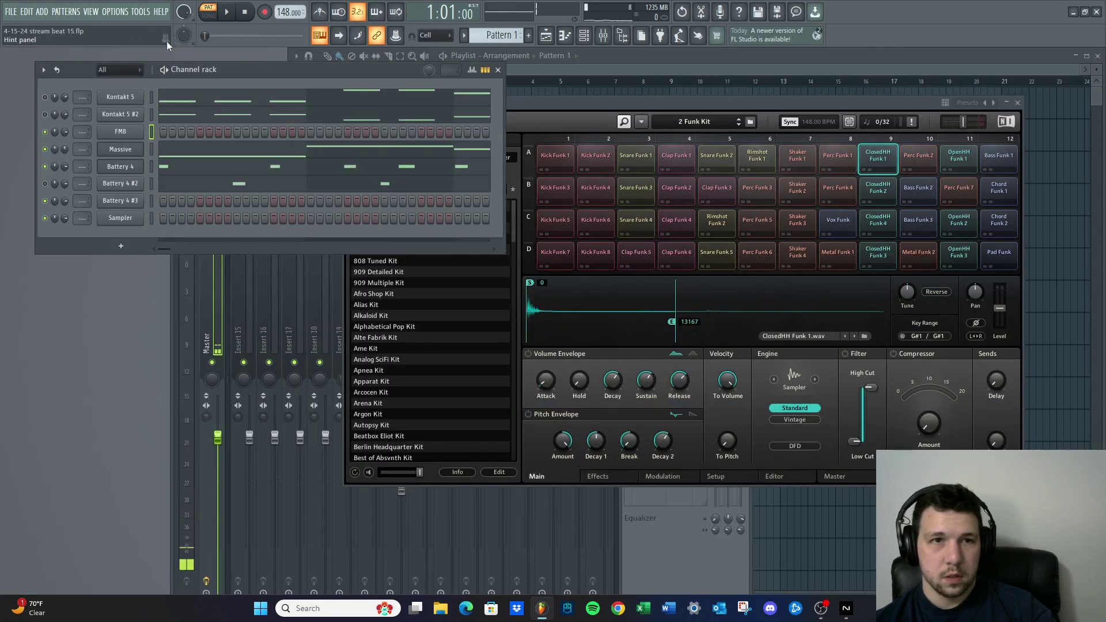
# Redo the undone changes one after another until FM8's recorded notes return, and open FM8's piano roll
pyautogui.click(24, 15)
pyautogui.click(29, 36)
pyautogui.click(27, 15)
pyautogui.click(30, 36)
pyautogui.click(28, 15)
pyautogui.click(29, 36)
pyautogui.click(28, 15)
pyautogui.click(30, 38)
pyautogui.click(27, 12)
pyautogui.click(30, 38)
pyautogui.click(26, 11)
pyautogui.click(29, 38)
pyautogui.click(197, 134)
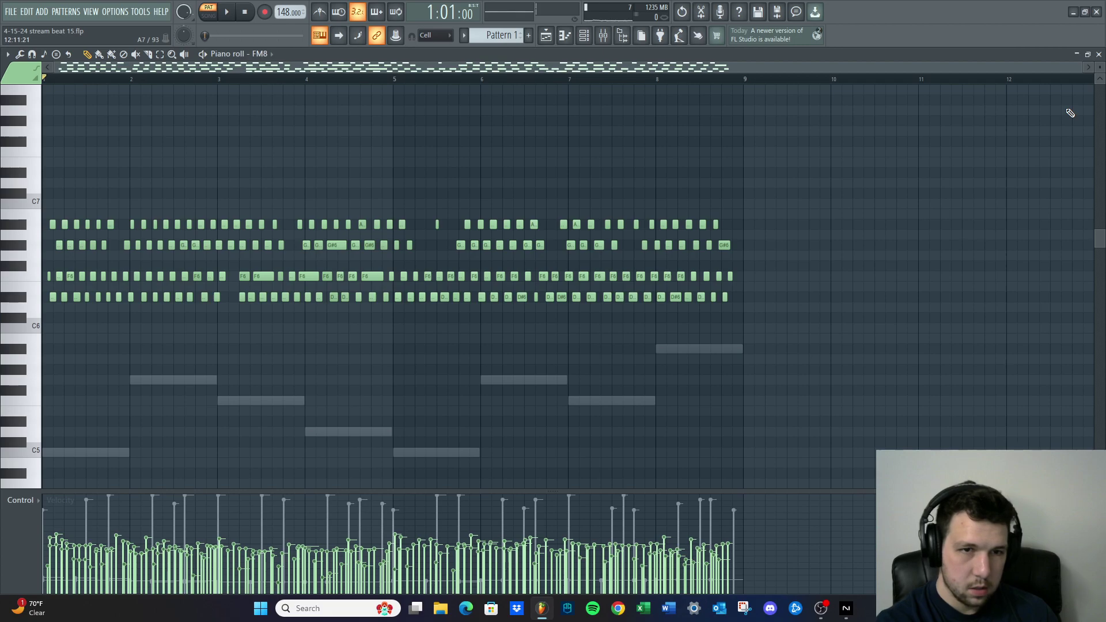
# Clear every note from FM8's piano roll and return to the channel rack
pyautogui.hotkey('ctrl', 'a')
pyautogui.press('Delete')
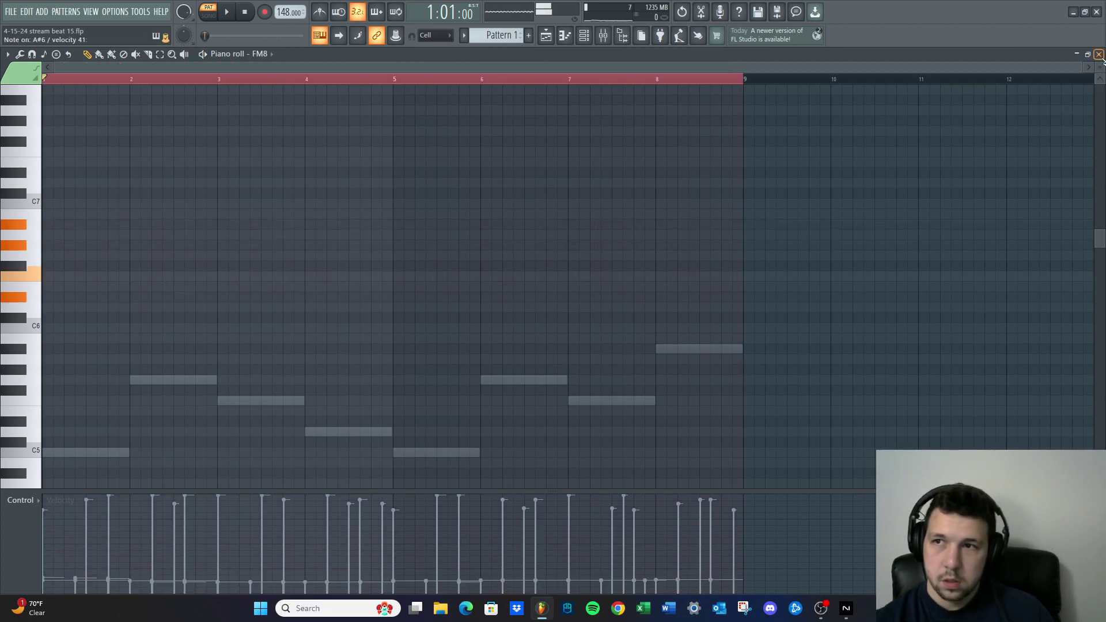
pyautogui.click(1098, 54)
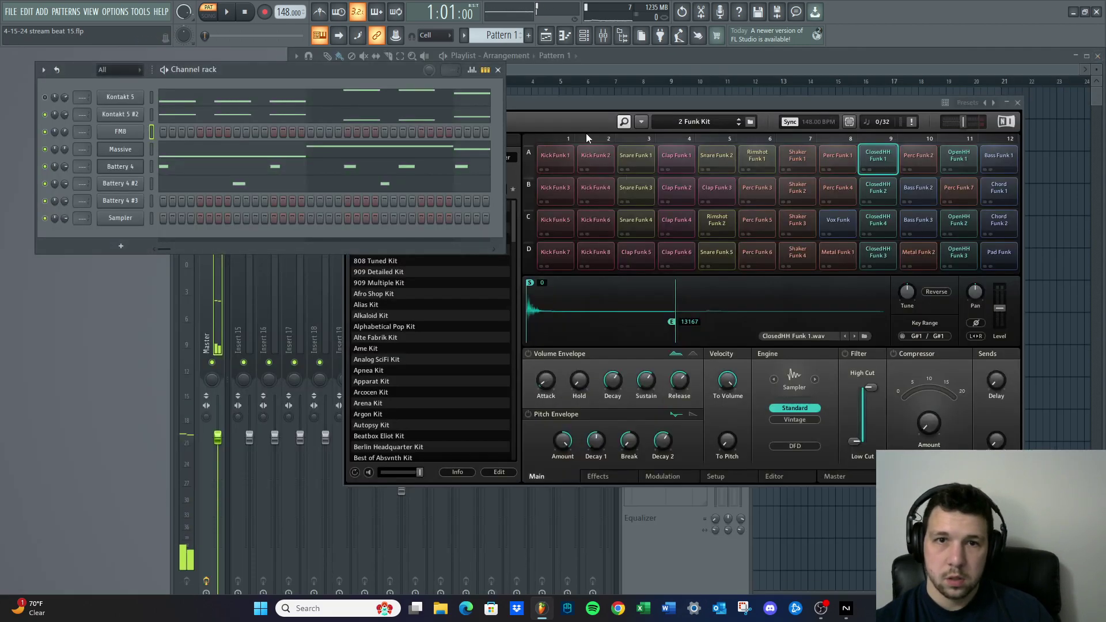
# Arm recording for notes and automation
pyautogui.click(266, 13)
pyautogui.click(511, 361)
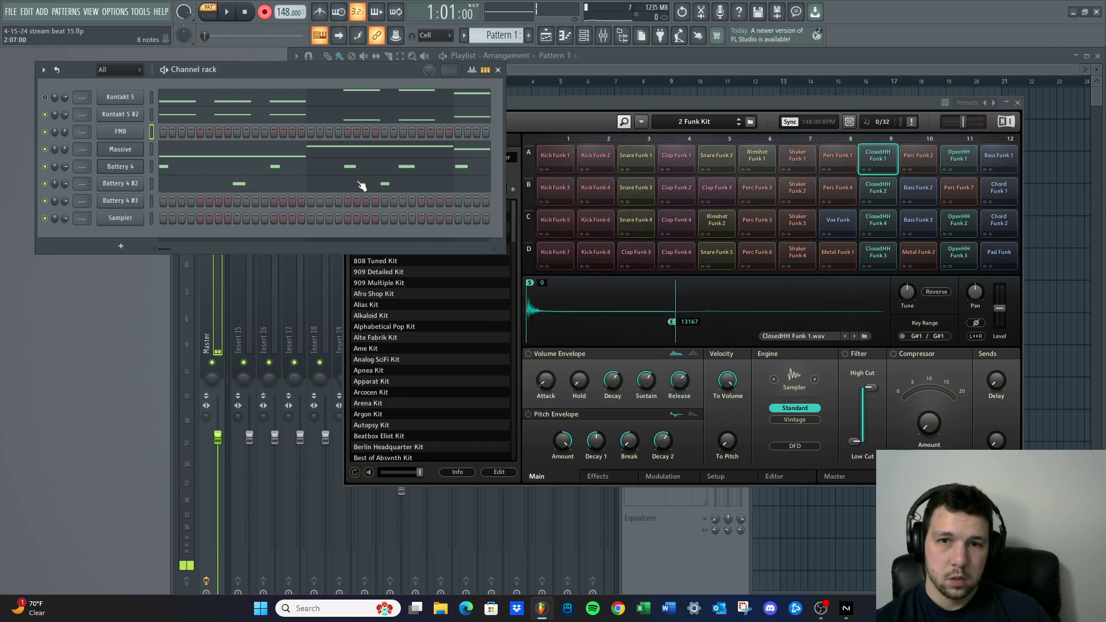
# Try two short FM8 takes over the start of the pattern, undoing each one
pyautogui.click(235, 15)
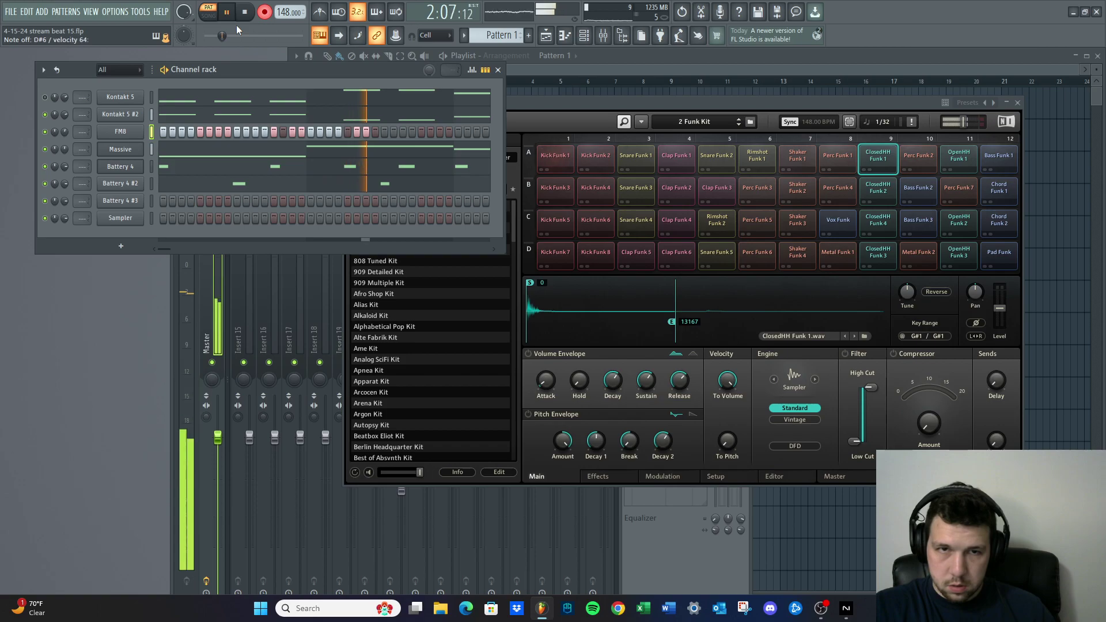
pyautogui.press('space')
pyautogui.hotkey('ctrl', 'z')
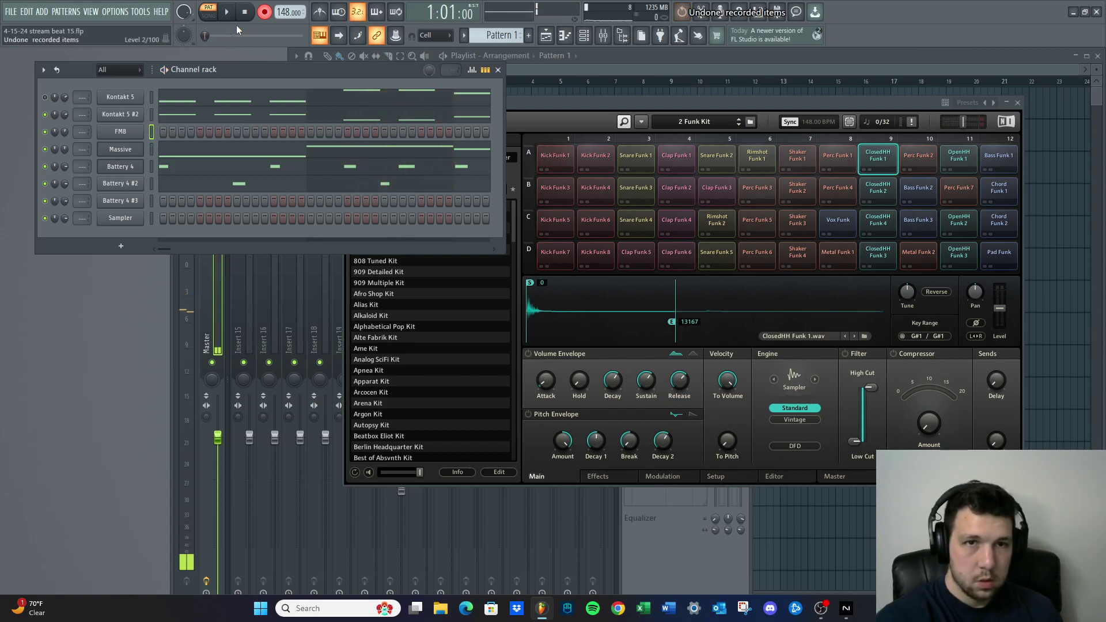
pyautogui.press('space')
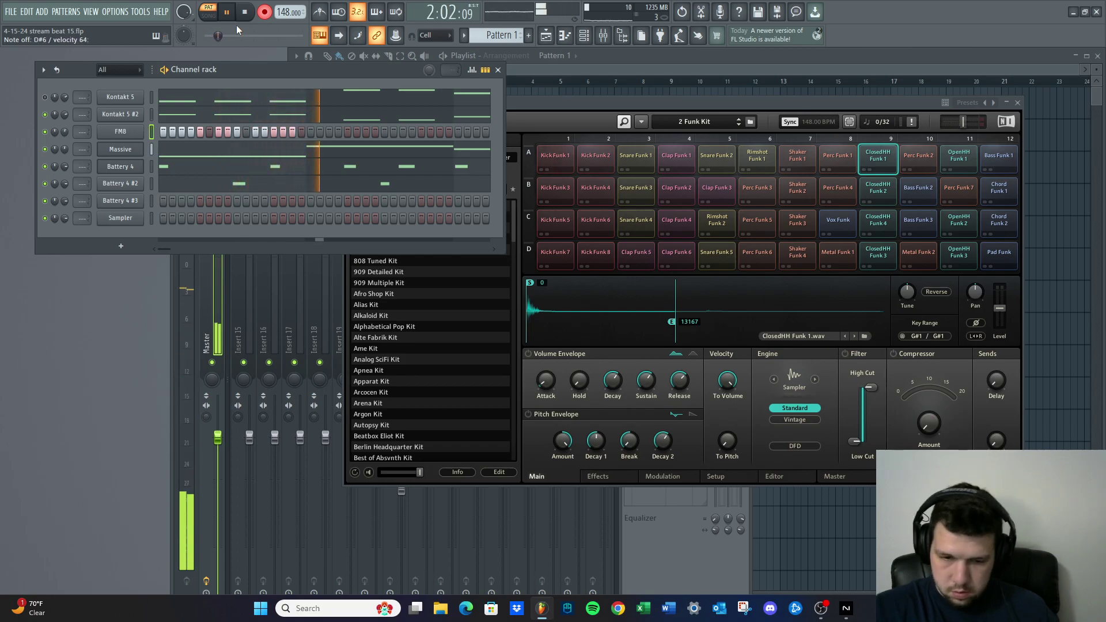
pyautogui.press('space')
pyautogui.hotkey('ctrl', 'z')
# Record a new FM8 melody take over the full eight-bar pattern and open it in the piano roll
pyautogui.press('space')
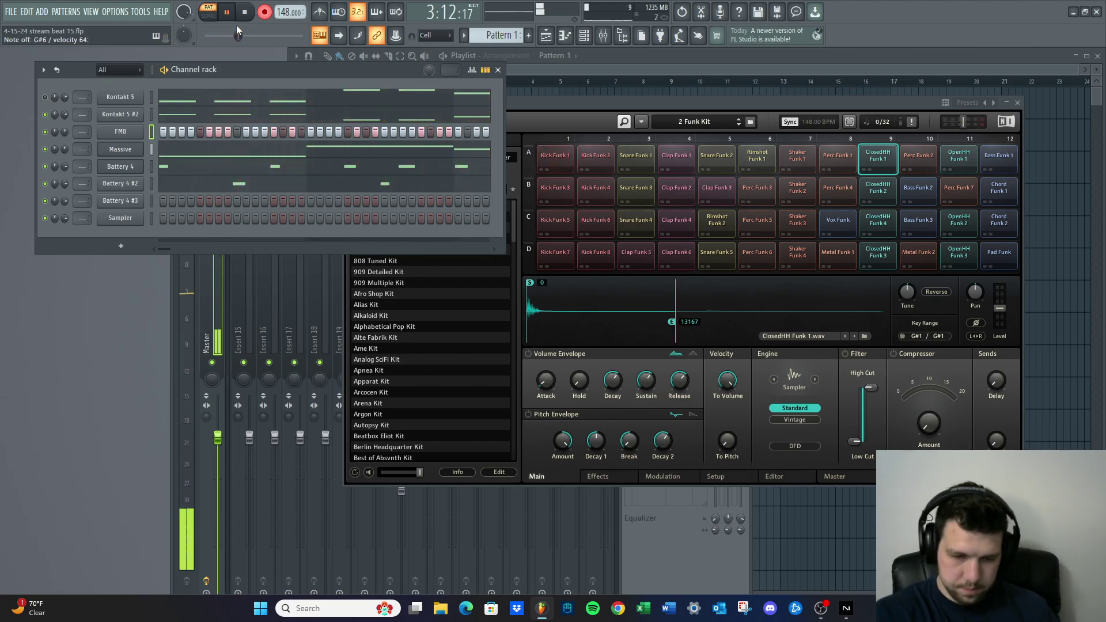
pyautogui.press('space')
pyautogui.press('space')
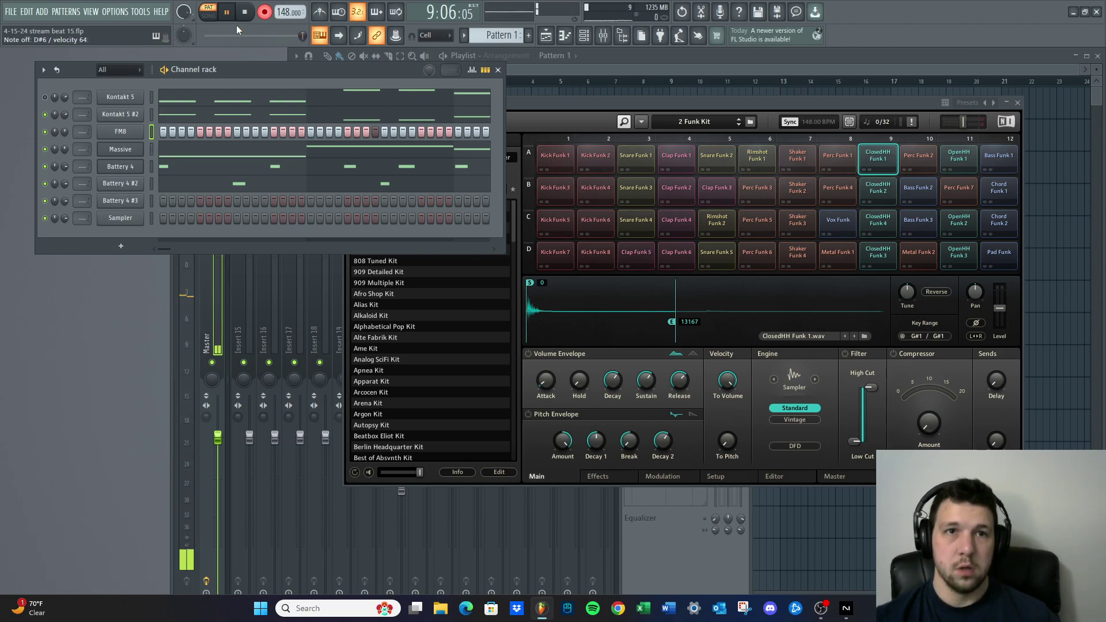
pyautogui.press('space')
pyautogui.rightClick(135, 132)
pyautogui.click(171, 133)
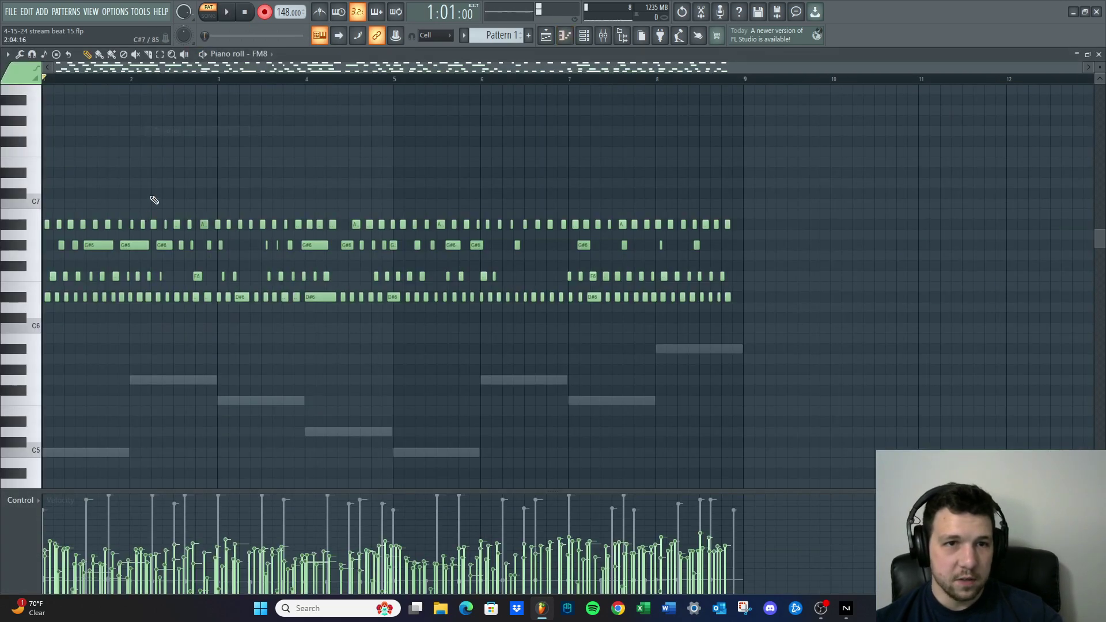
# Turn off recording, close FM8's piano roll, and play the pattern with the FM8 channel volume lowered to about 10%
pyautogui.scroll(4, 139, 211)
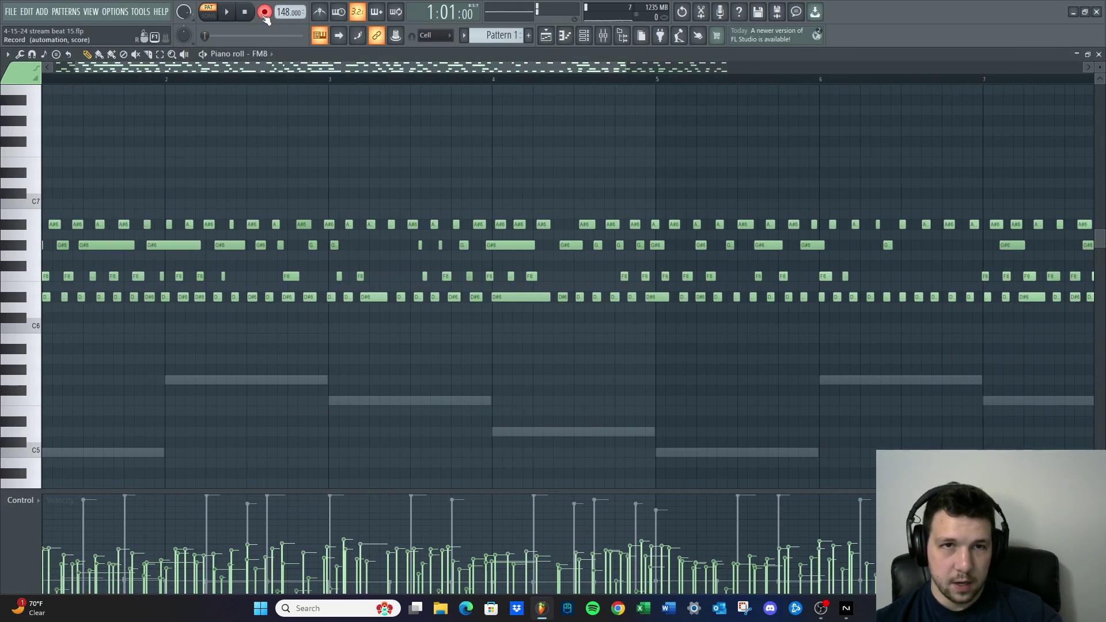
pyautogui.press('space')
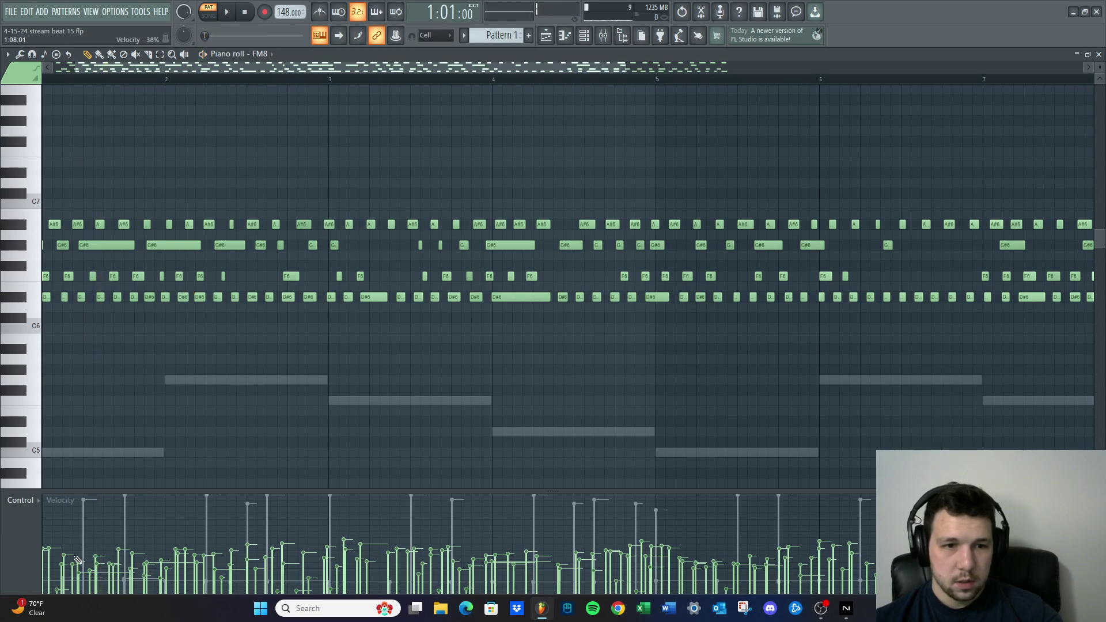
pyautogui.scroll(-4, 111, 403)
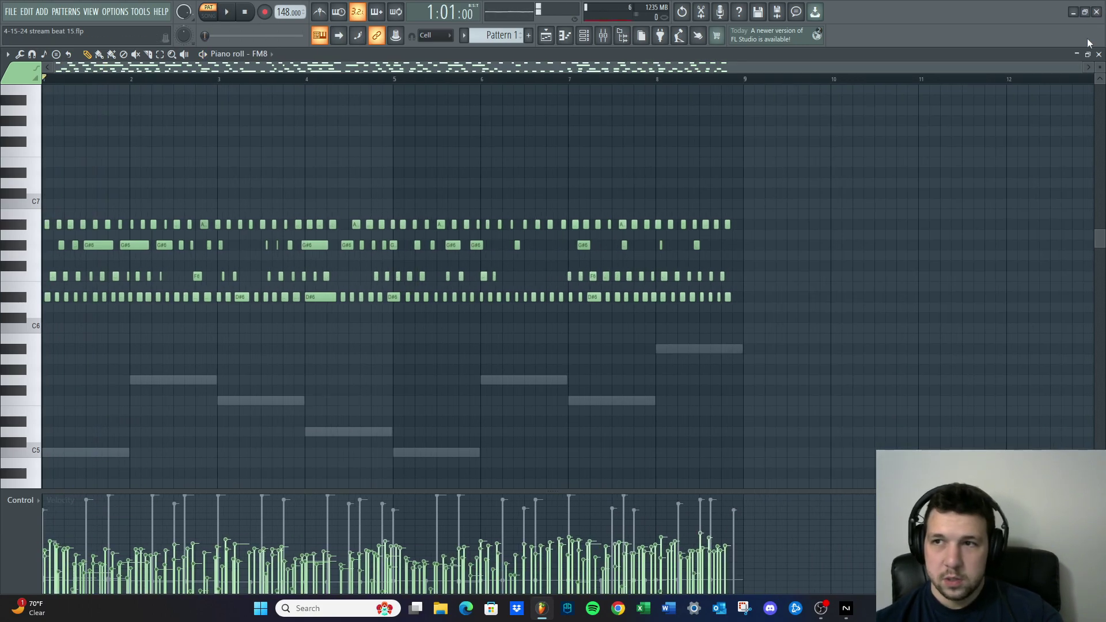
pyautogui.click(1098, 54)
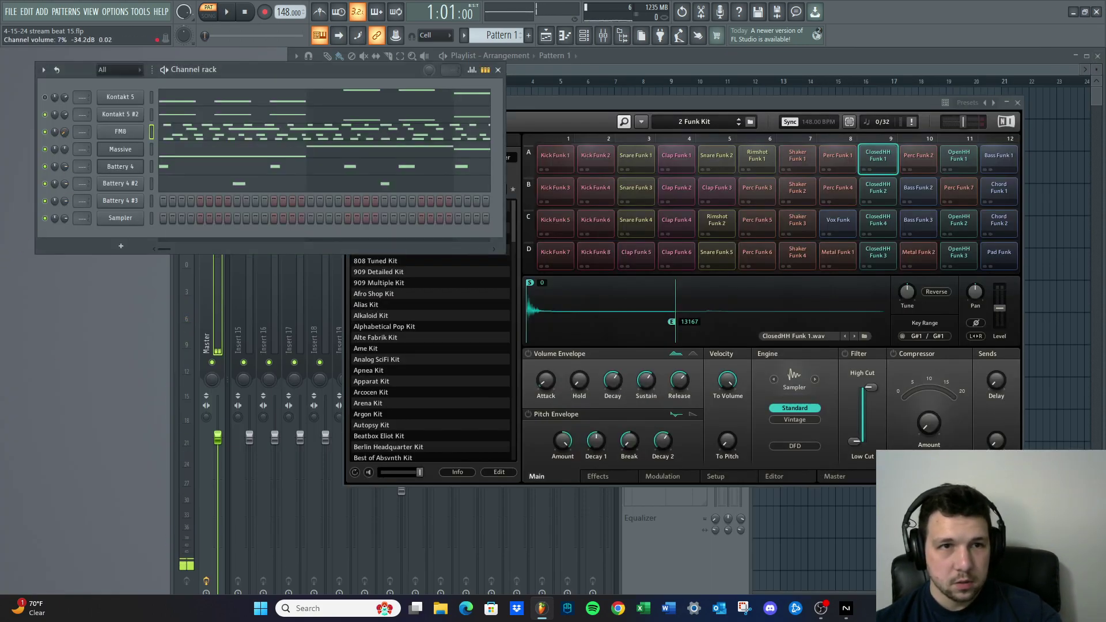
pyautogui.press('space')
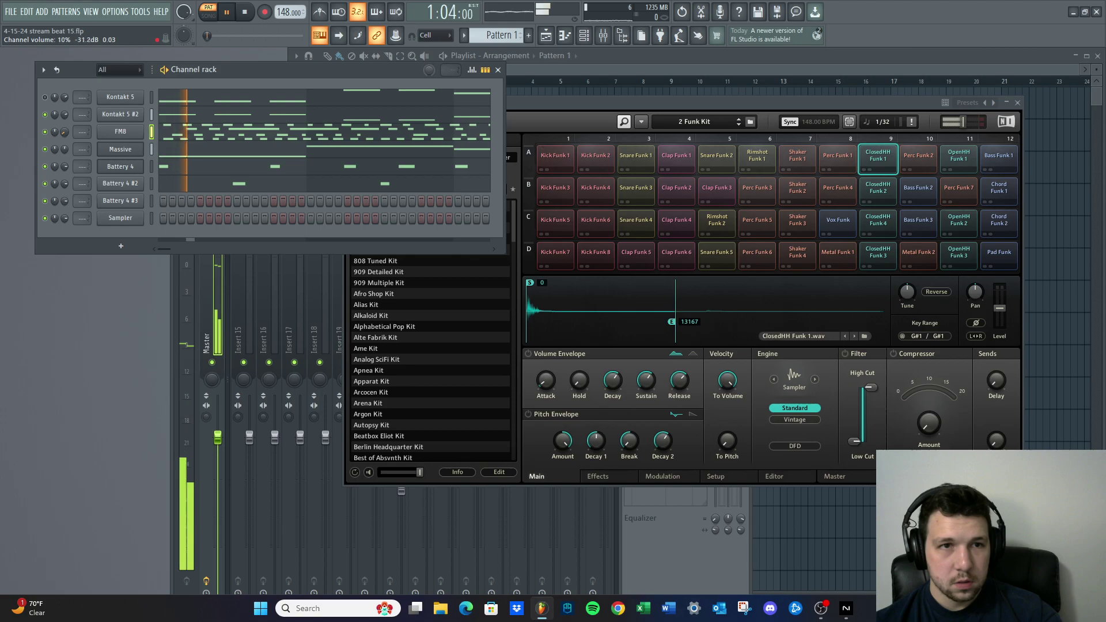
# Examine the recorded FM8 melody across the full pattern in the piano roll during playback
pyautogui.click(196, 132)
pyautogui.scroll(5, 177, 265)
pyautogui.moveTo(217, 68); pyautogui.dragTo(113, 69)
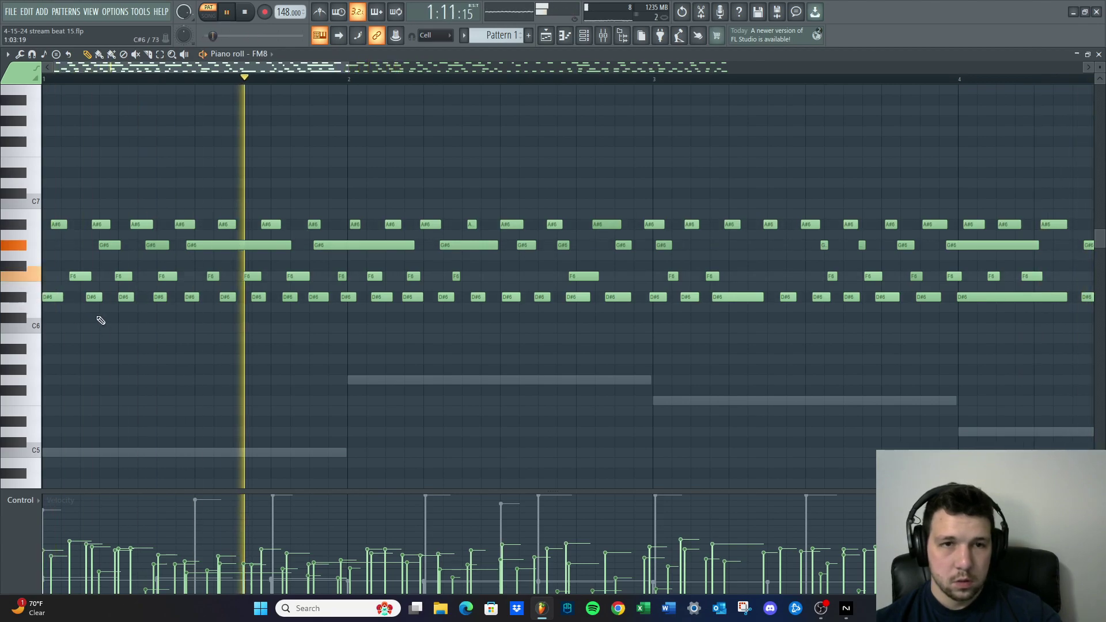
pyautogui.scroll(-3, 155, 406)
pyautogui.scroll(-2, 155, 405)
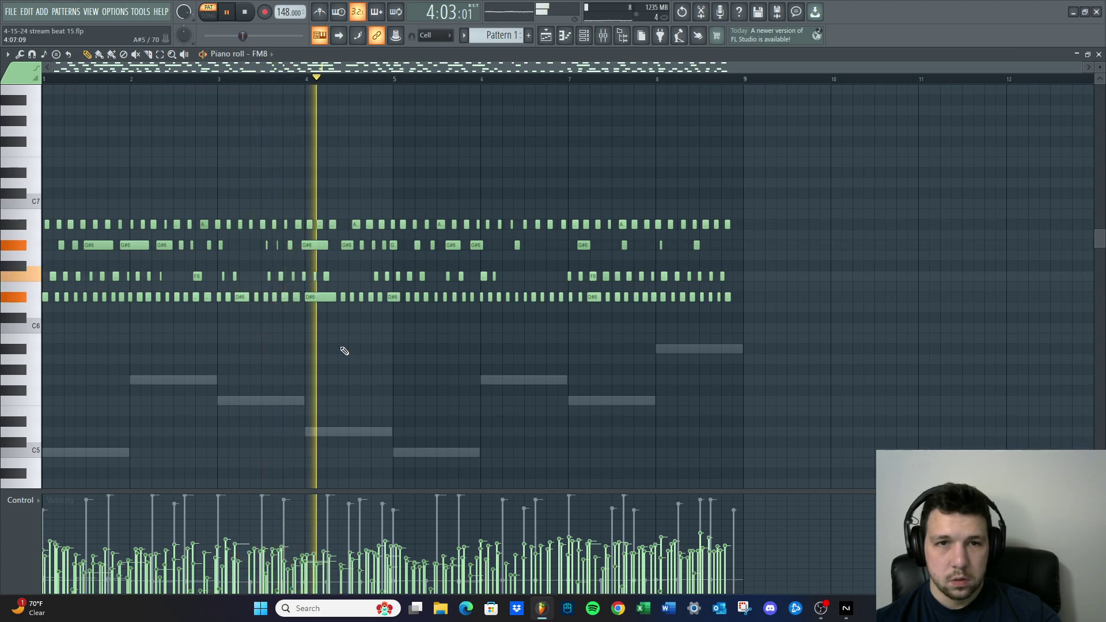
pyautogui.scroll(5, 353, 331)
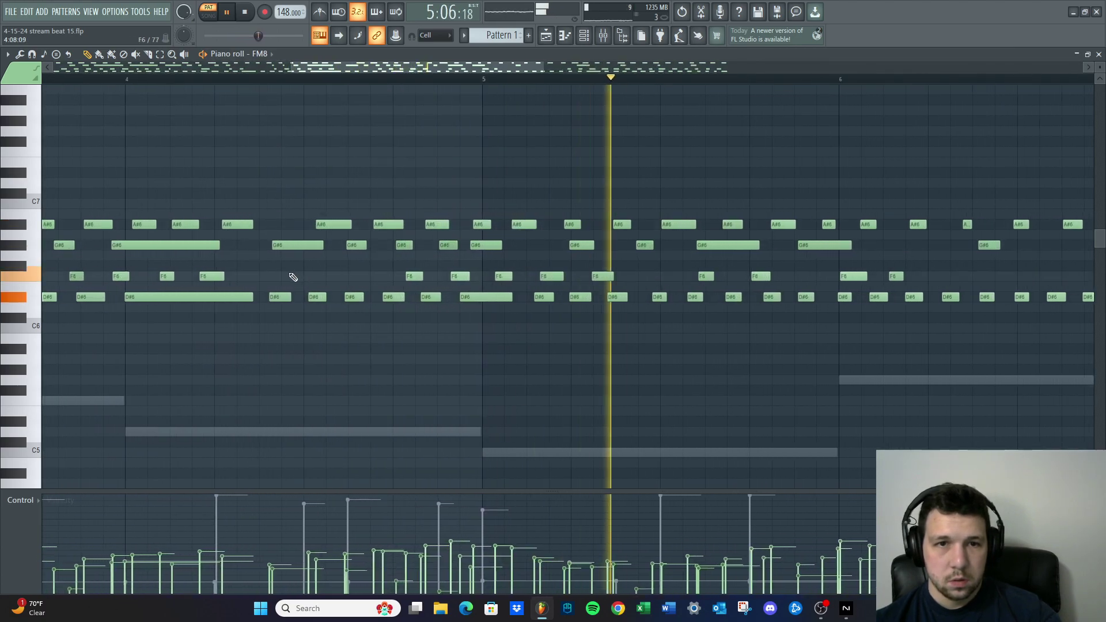
pyautogui.scroll(-3, 313, 346)
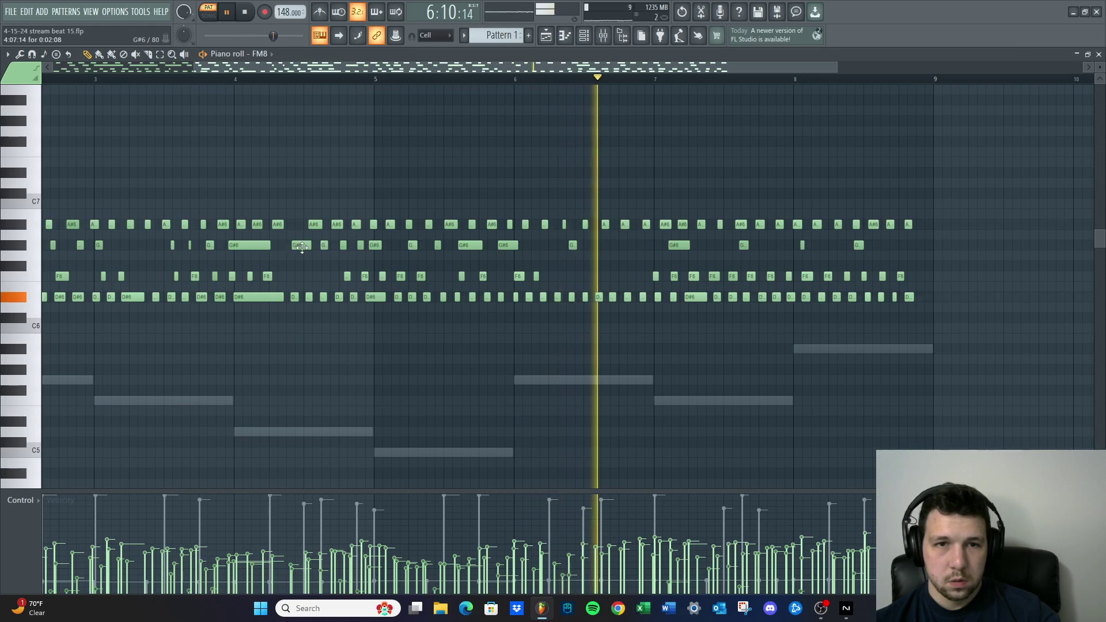
pyautogui.scroll(4, 306, 245)
pyautogui.moveTo(316, 245); pyautogui.dragTo(300, 245)
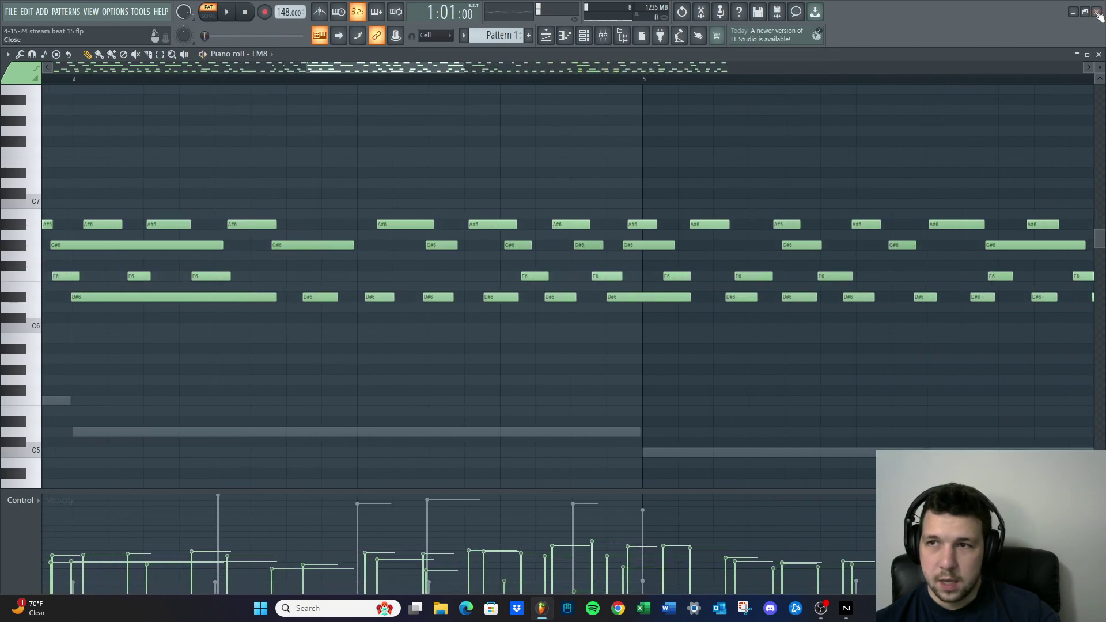
# Delete all FM8 notes, close the piano roll, and play the pattern without the lead
pyautogui.hotkey('ctrl', 'a')
pyautogui.press('Delete')
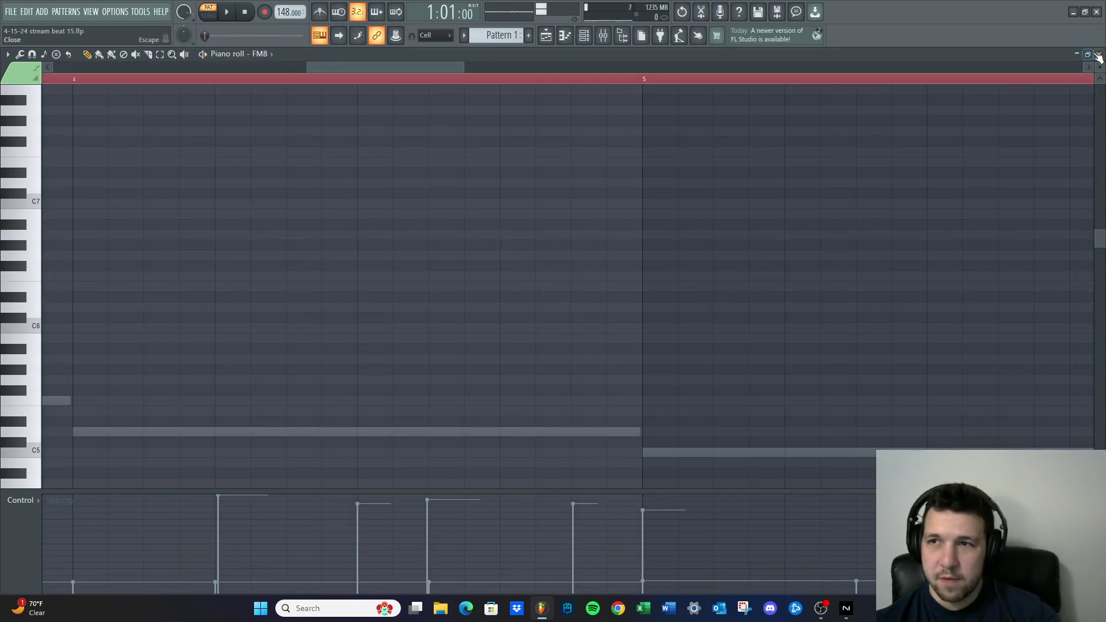
pyautogui.click(1099, 54)
pyautogui.click(229, 13)
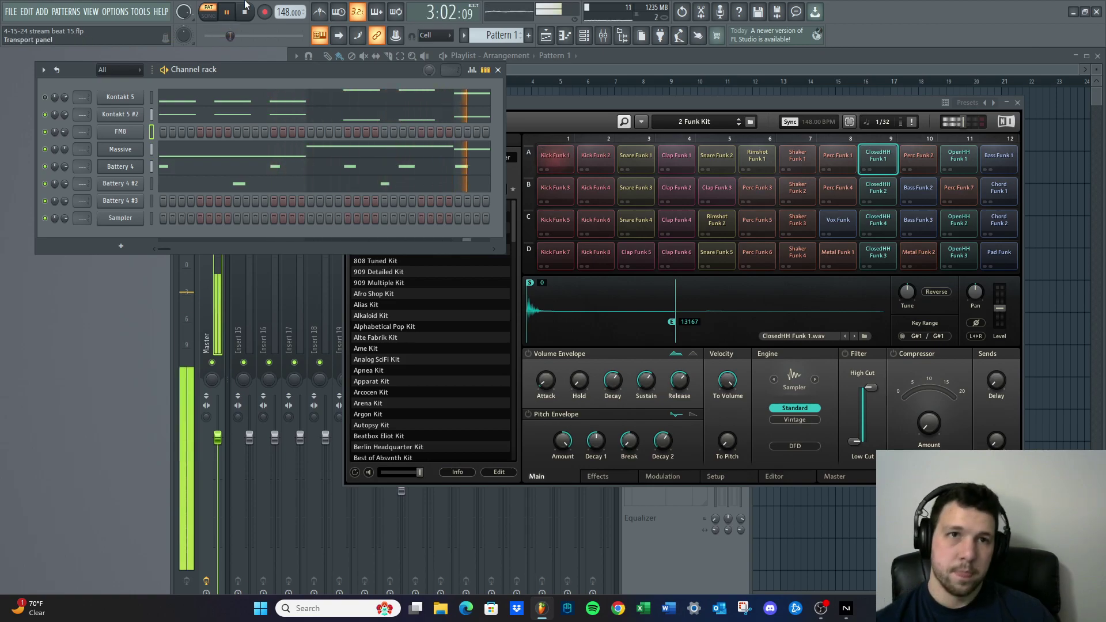
pyautogui.press('space')
# Check FM8's piano roll, then open the FM8 plugin and raise its channel volume
pyautogui.rightClick(142, 127)
pyautogui.click(167, 131)
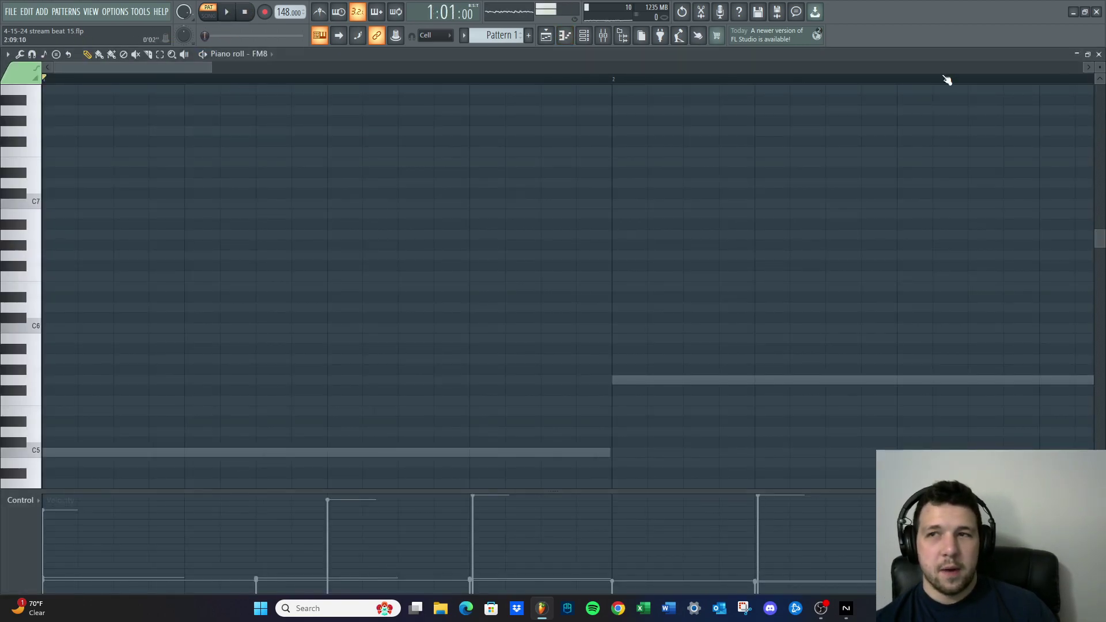
pyautogui.click(1098, 54)
pyautogui.click(121, 132)
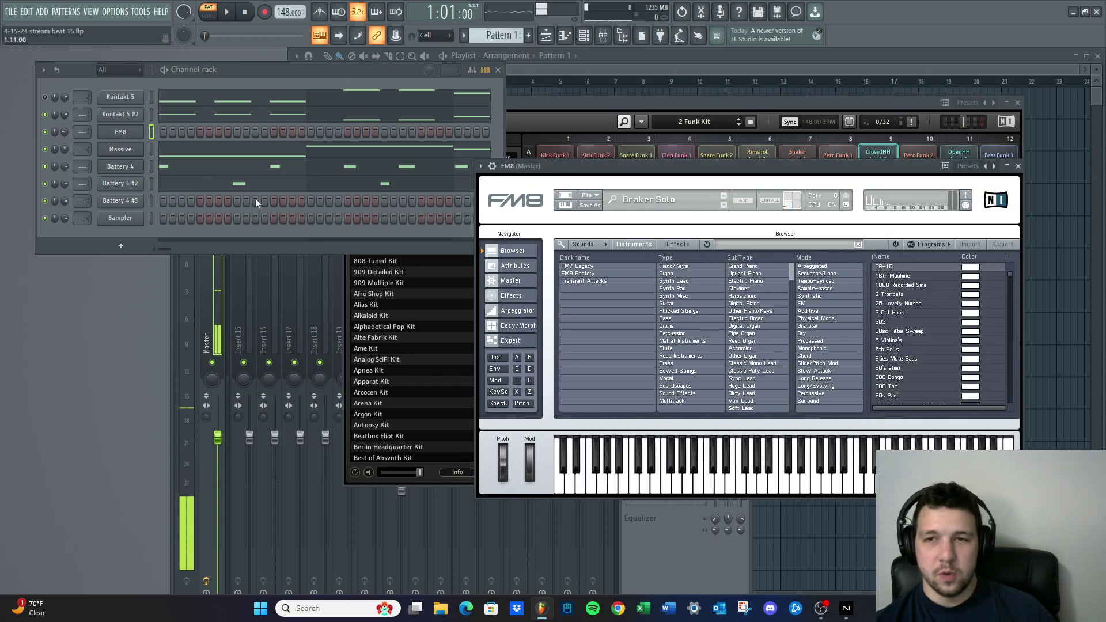
pyautogui.moveTo(64, 132); pyautogui.dragTo(64, 112)
# Audition the FM8 presets after Braker Solo, from Brandenburg Cake to Brass and Reed Synth
pyautogui.click(724, 205)
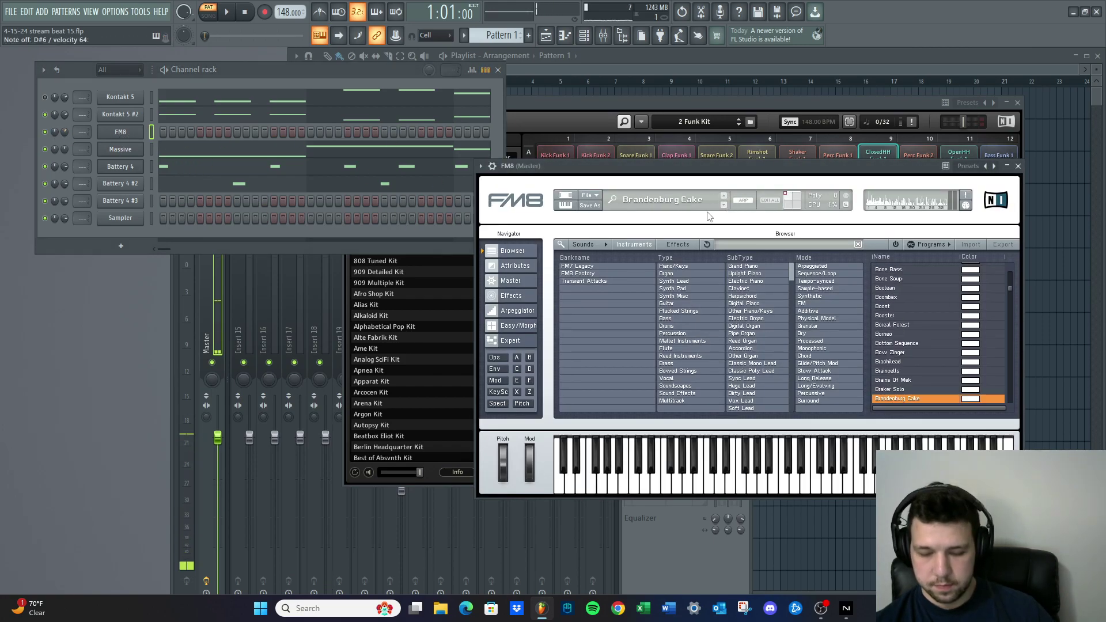
pyautogui.click(723, 205)
pyautogui.click(723, 205)
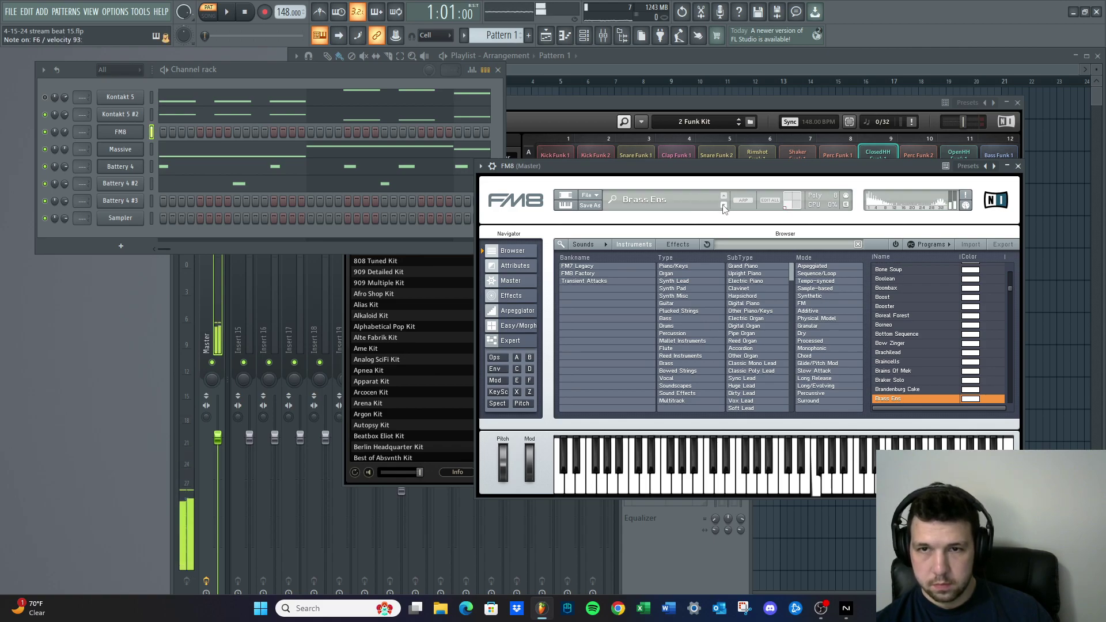
pyautogui.click(723, 205)
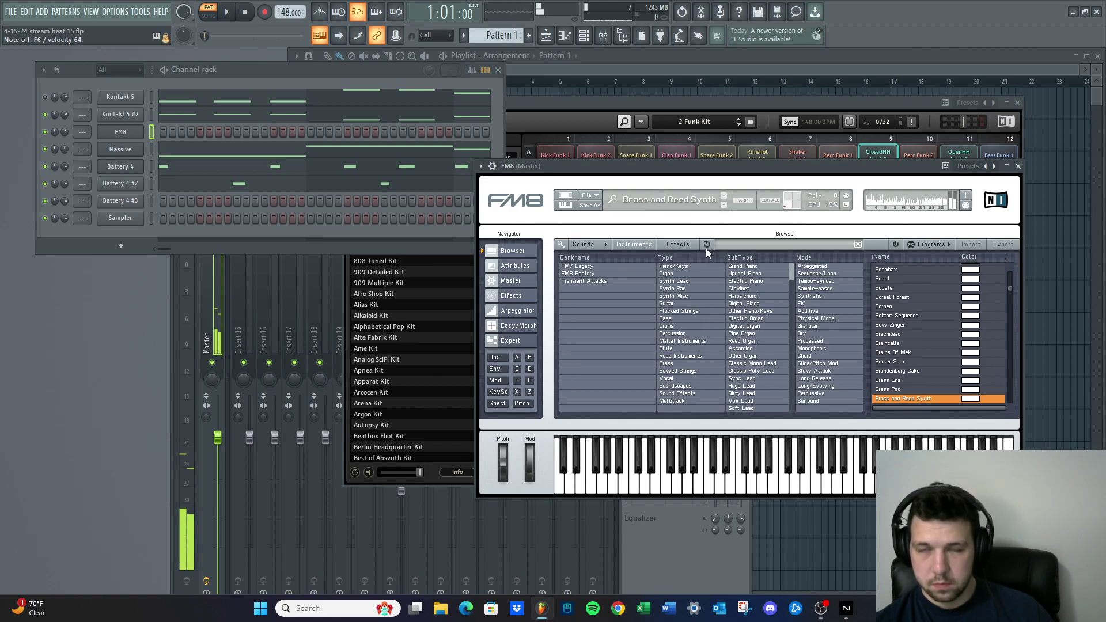
# Filter the FM8 presets to the Synth Lead type and load Braker Solo
pyautogui.click(685, 281)
pyautogui.scroll(-1, 892, 362)
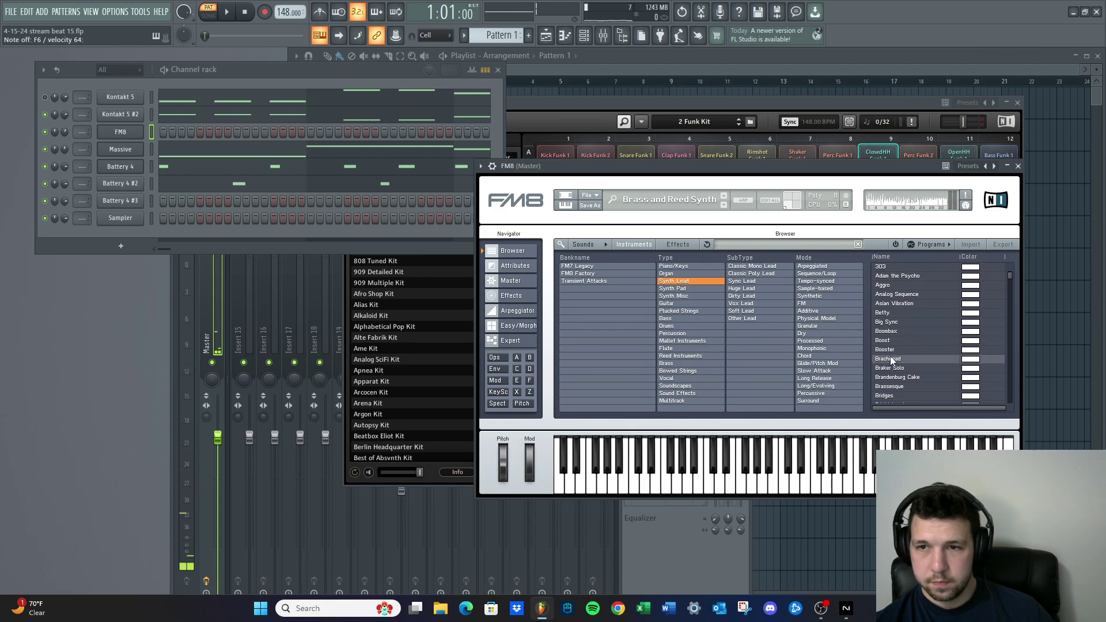
pyautogui.click(890, 361)
pyautogui.click(892, 369)
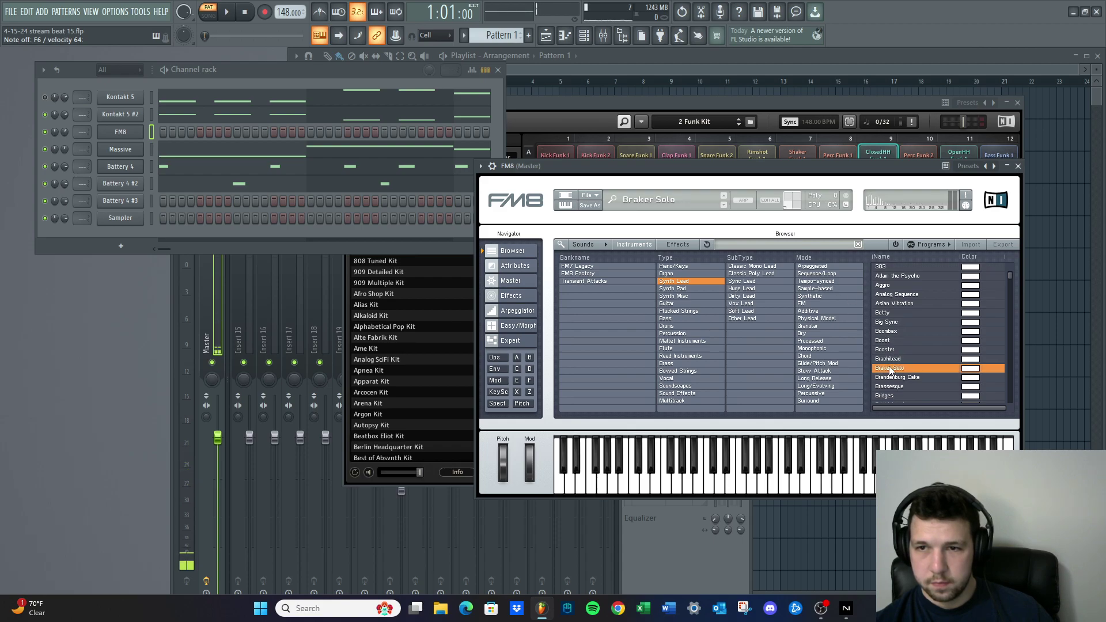
# Audition the Synth Lead presets one by one from Brandenburg Cake to Burning Sky
pyautogui.click(723, 205)
pyautogui.click(724, 205)
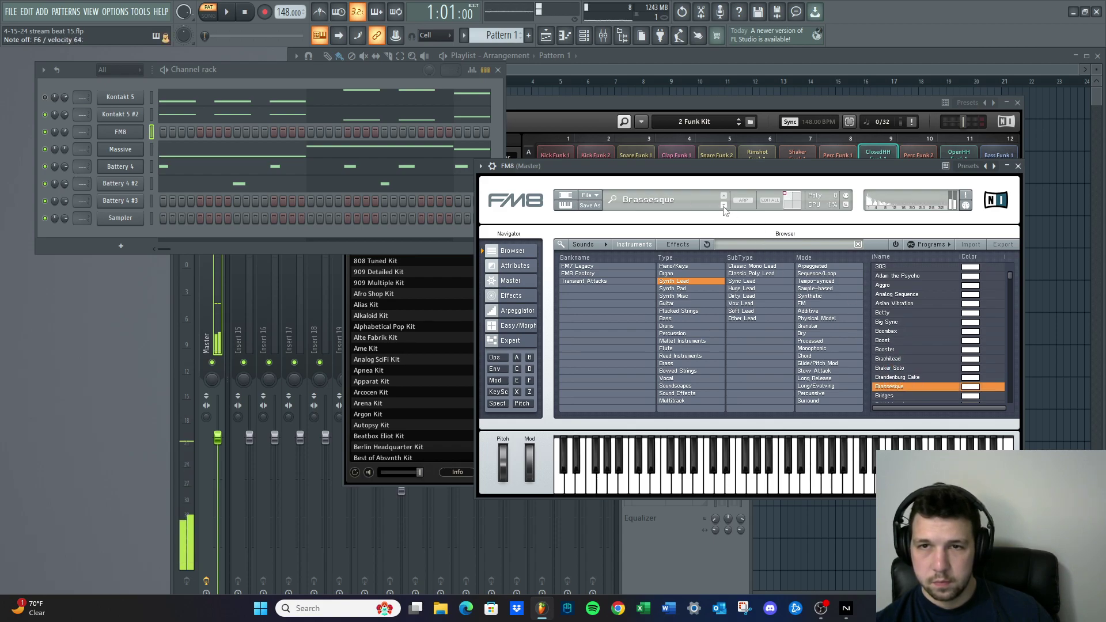
pyautogui.click(724, 205)
pyautogui.click(723, 205)
pyautogui.click(724, 205)
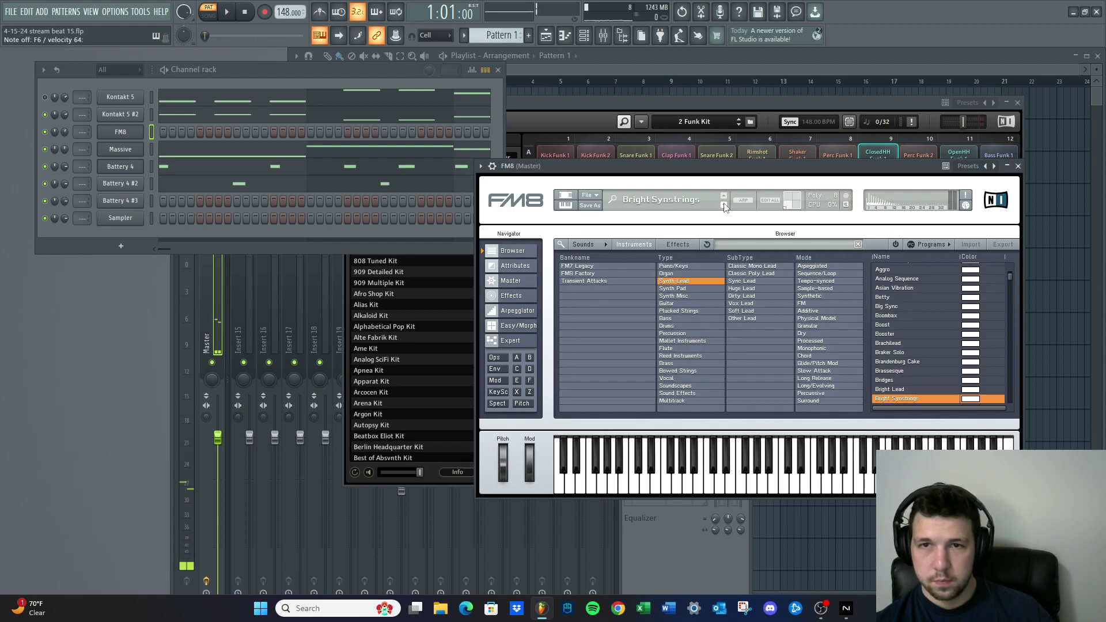
pyautogui.click(724, 205)
pyautogui.click(723, 205)
pyautogui.click(724, 205)
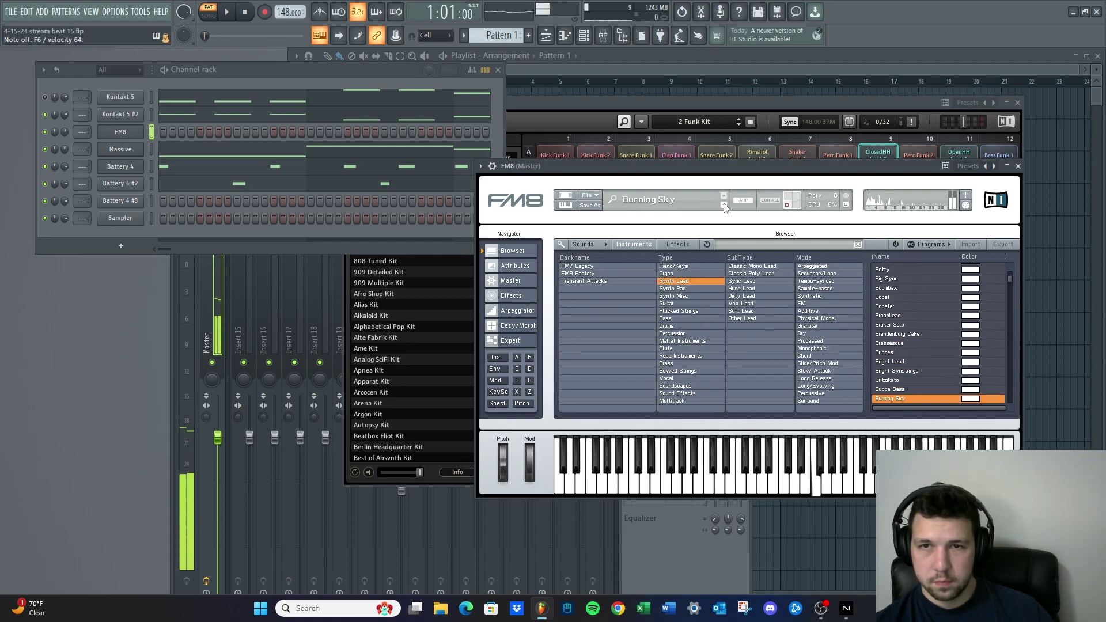
# Continue auditioning the Synth Lead presets from Cabooboo through Chain Saw Mascara to Chord Pad
pyautogui.click(724, 205)
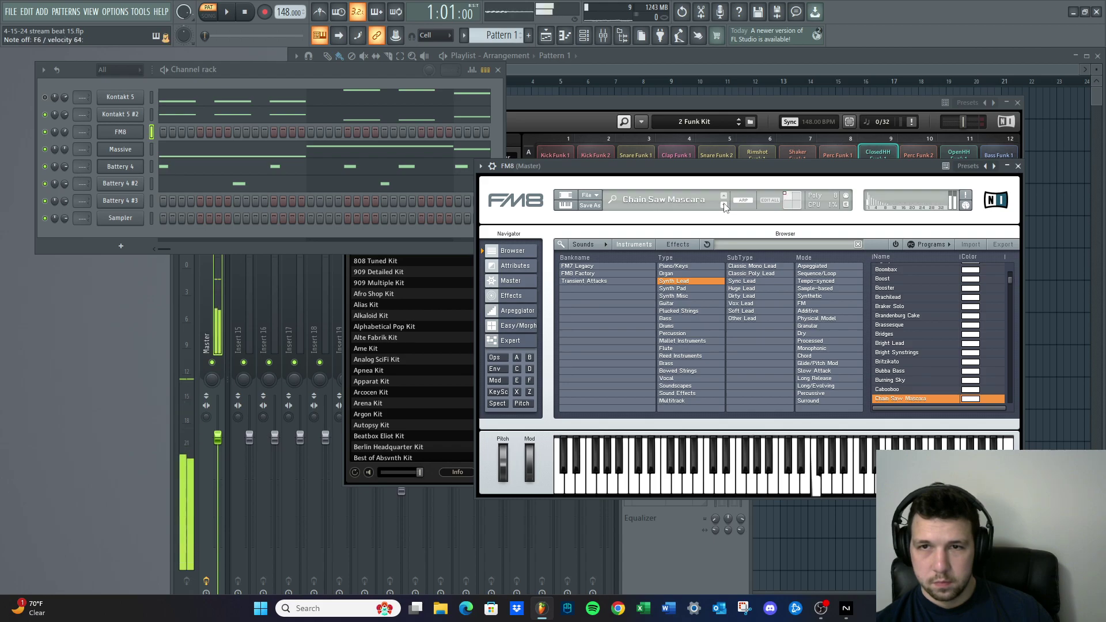
pyautogui.click(723, 205)
pyautogui.click(724, 206)
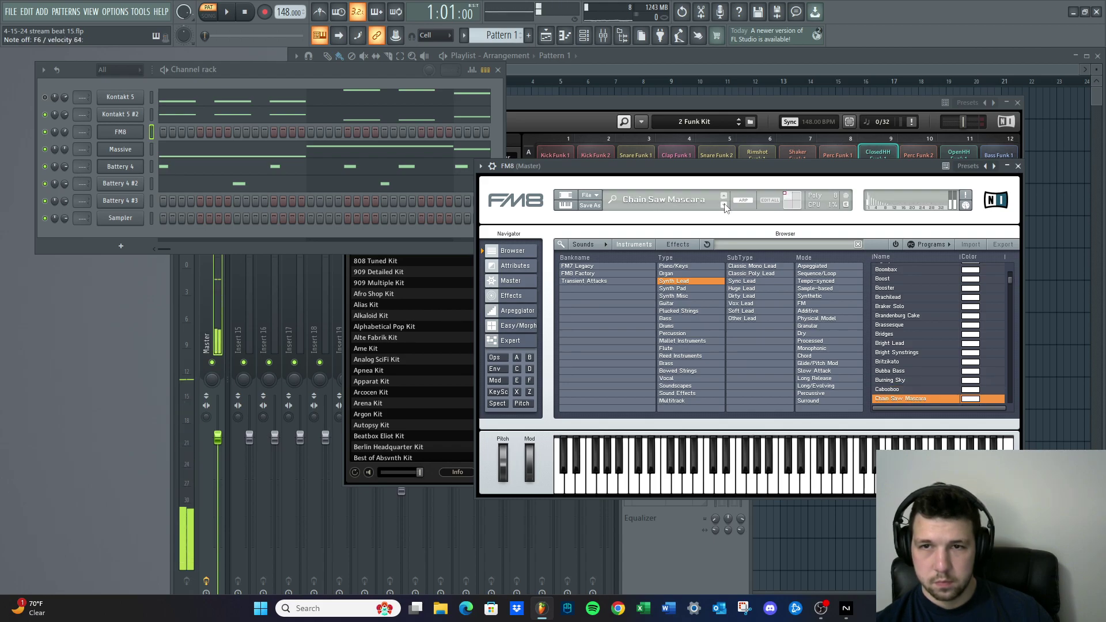
pyautogui.click(723, 205)
pyautogui.click(723, 205)
pyautogui.click(723, 205)
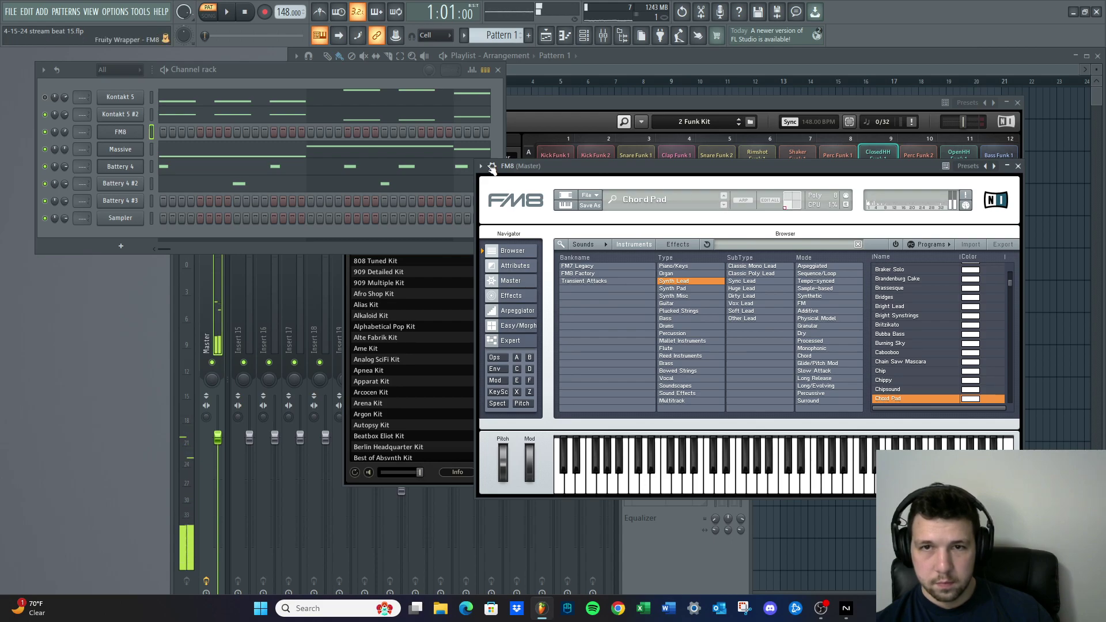
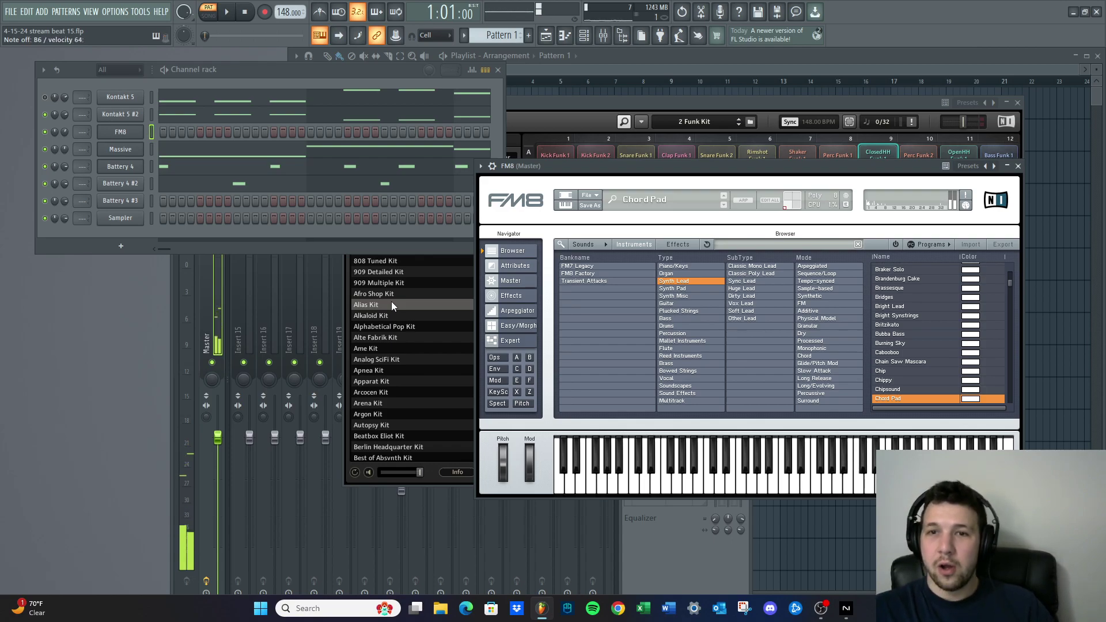
# Play the pattern and audition the Chordelia, Clavis, Cutsynth and D-50 Calliatope presets against it
pyautogui.click(237, 12)
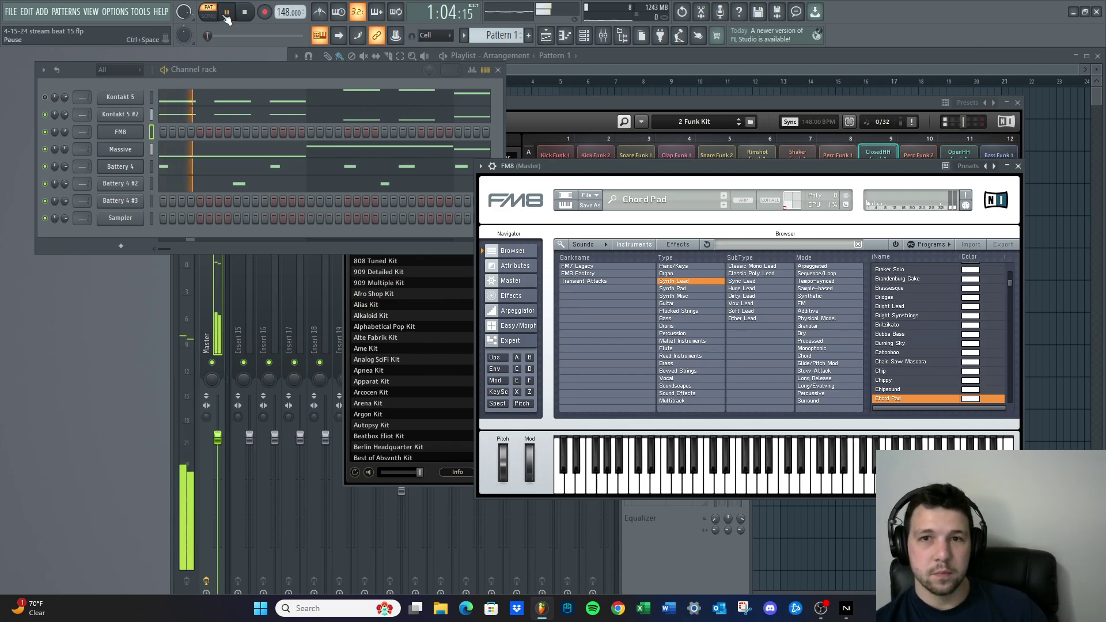
pyautogui.click(723, 205)
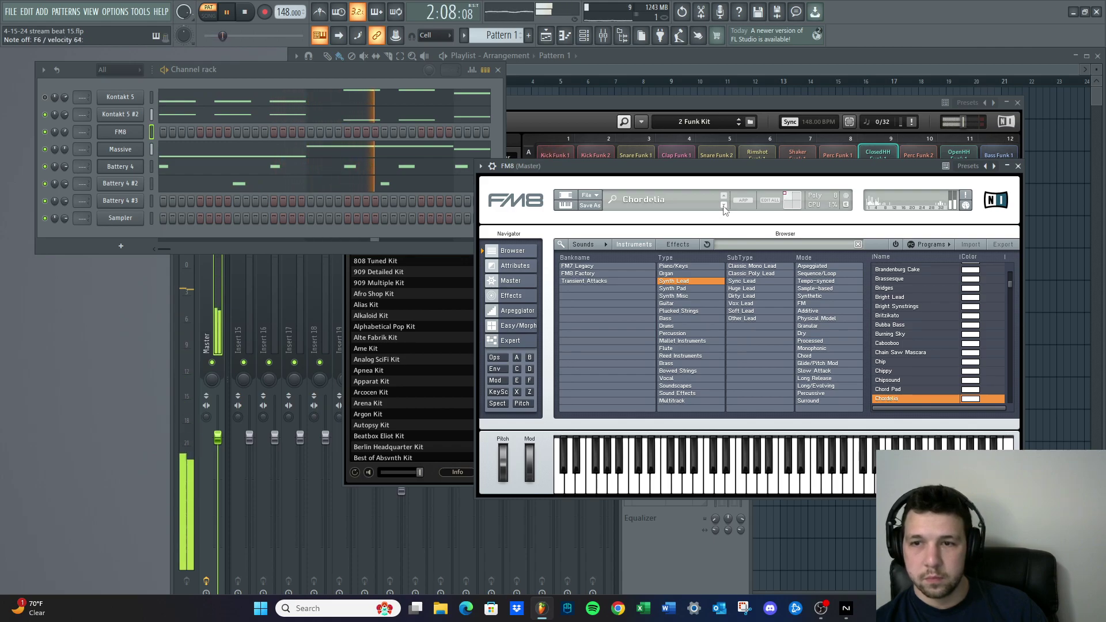
pyautogui.click(723, 206)
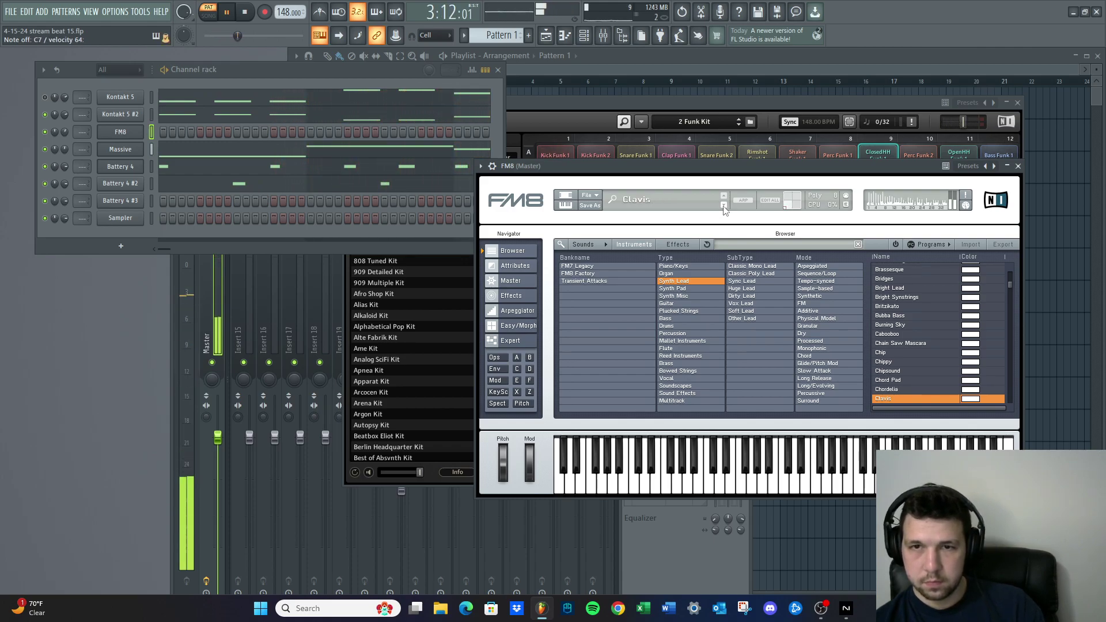
pyautogui.click(724, 206)
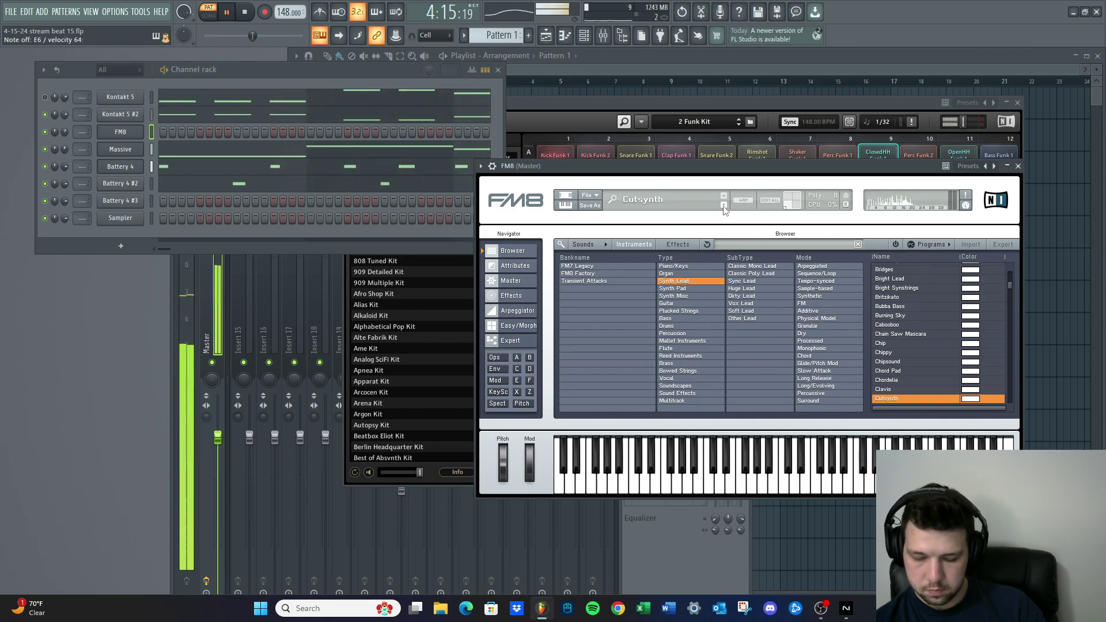
pyautogui.click(724, 205)
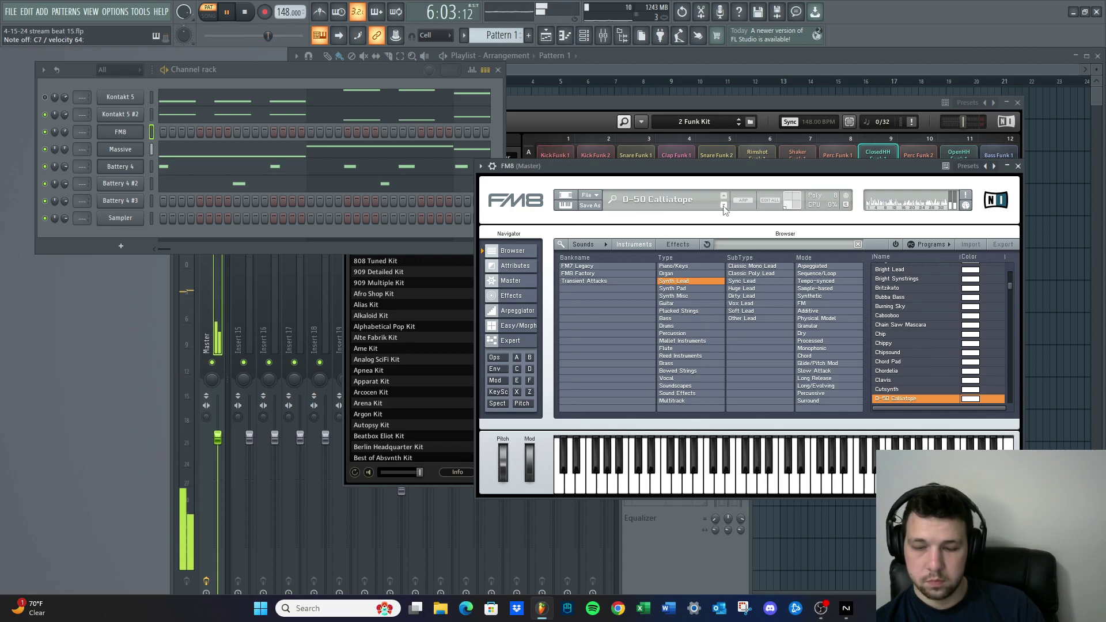
# Compare the presets from DJ Handy and DOMINO Z lead6 to DX on Acid over the pattern, then stop playback
pyautogui.click(724, 206)
pyautogui.click(723, 206)
pyautogui.click(723, 197)
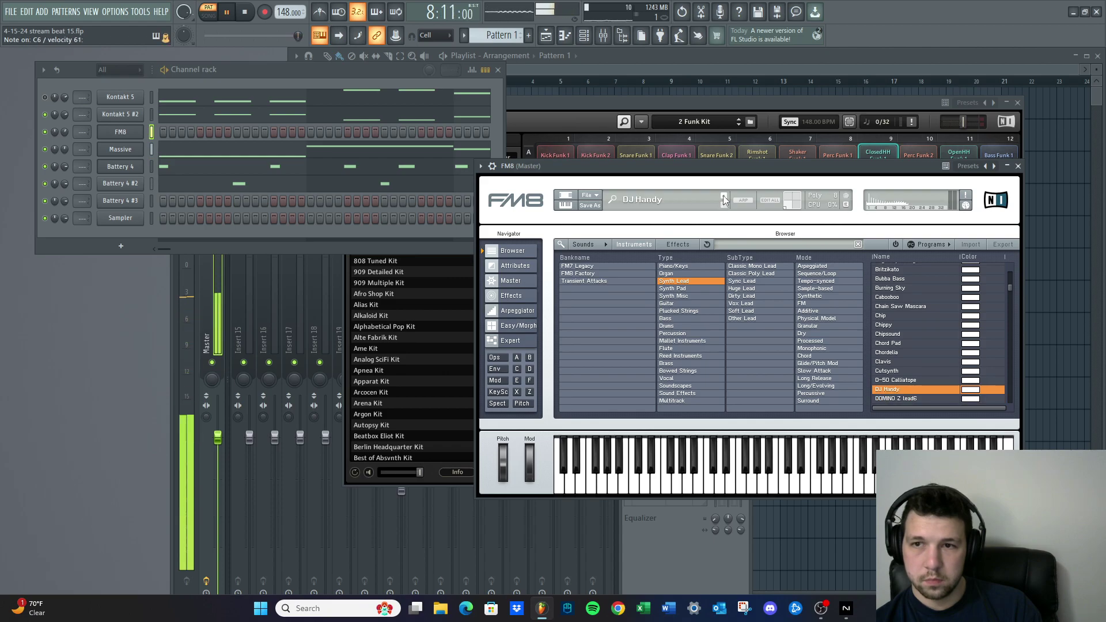
pyautogui.click(724, 206)
pyautogui.click(724, 205)
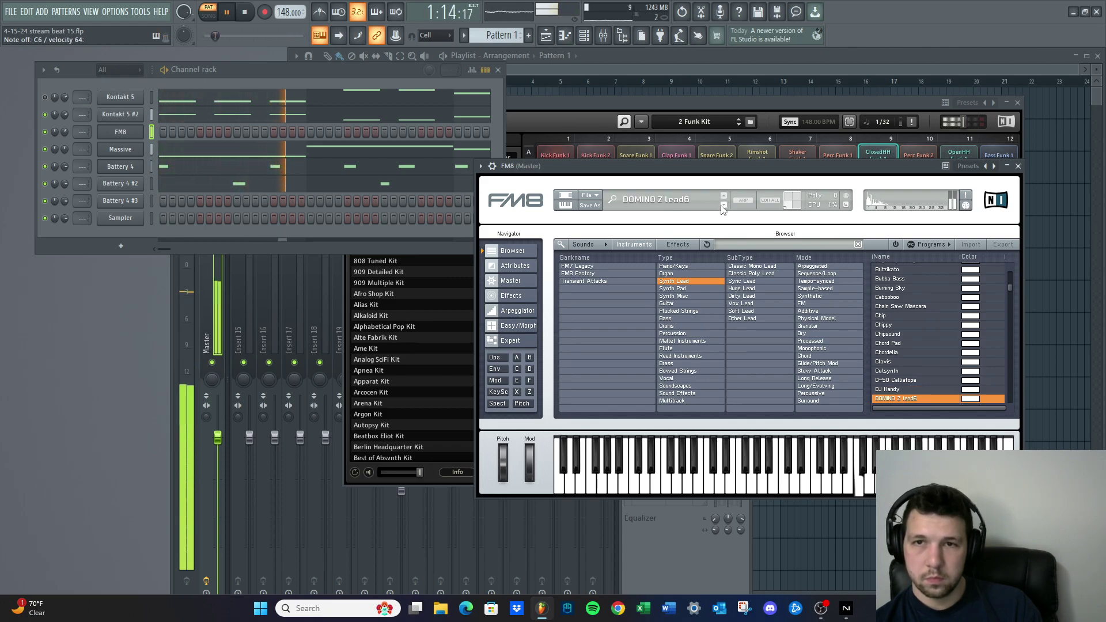
pyautogui.click(724, 205)
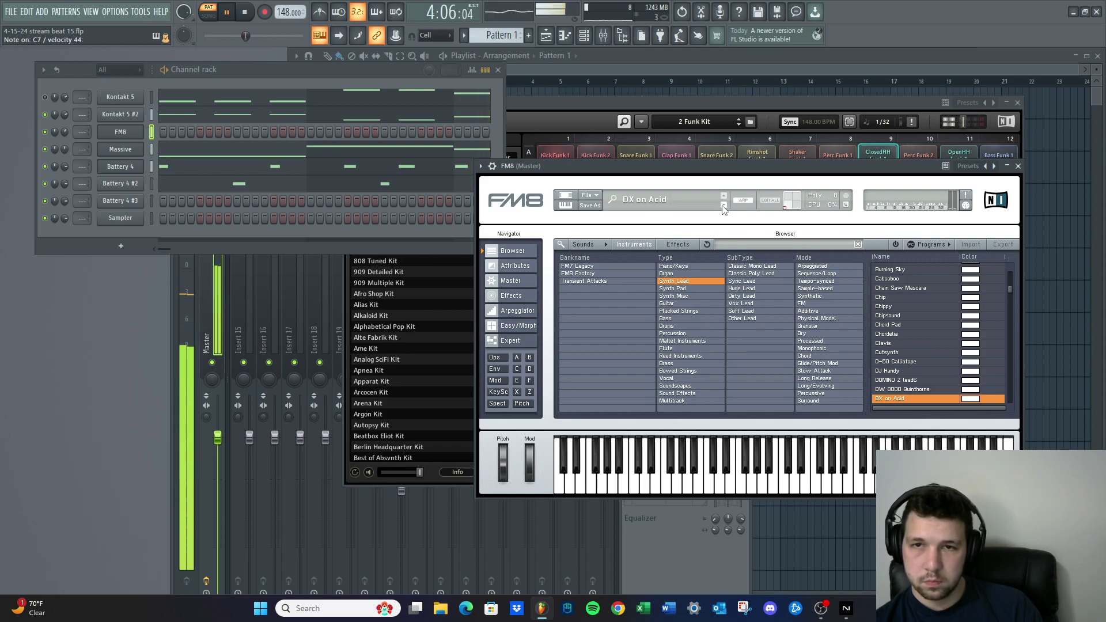
pyautogui.click(245, 12)
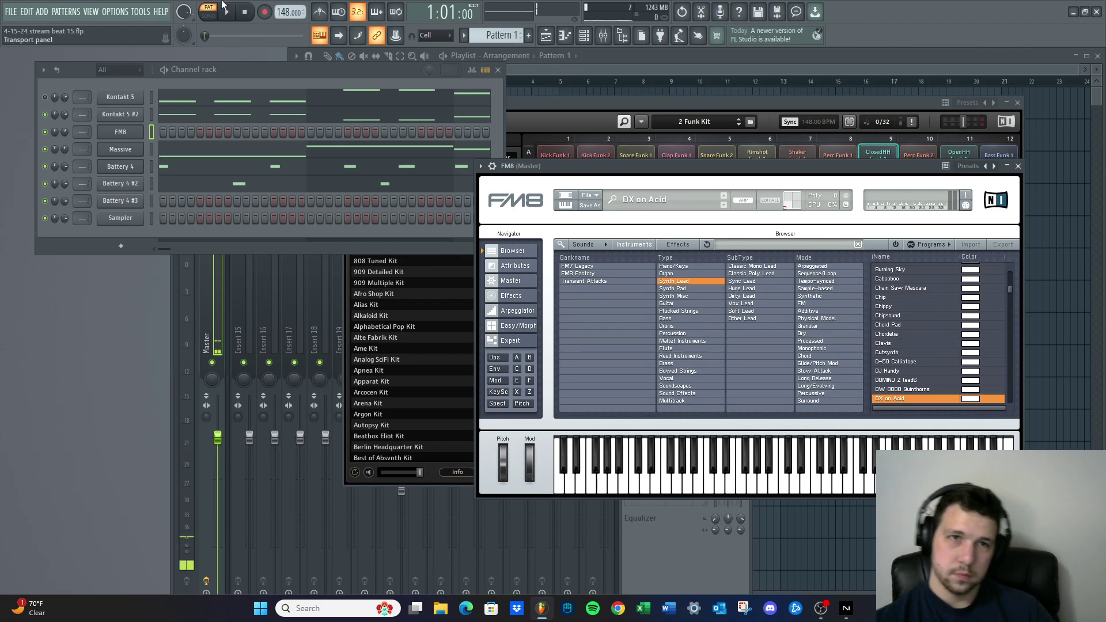
# Audition the presets from DX on Acid through Dandy and Danz Lead to Dark Native, restarting the pattern as needed
pyautogui.press('space')
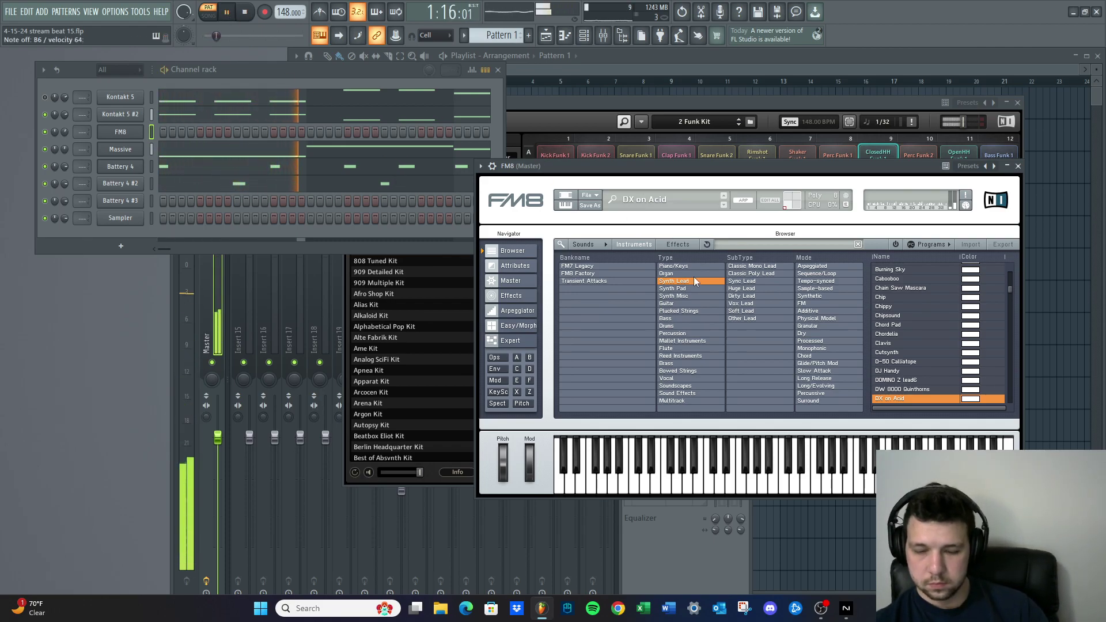
pyautogui.click(723, 205)
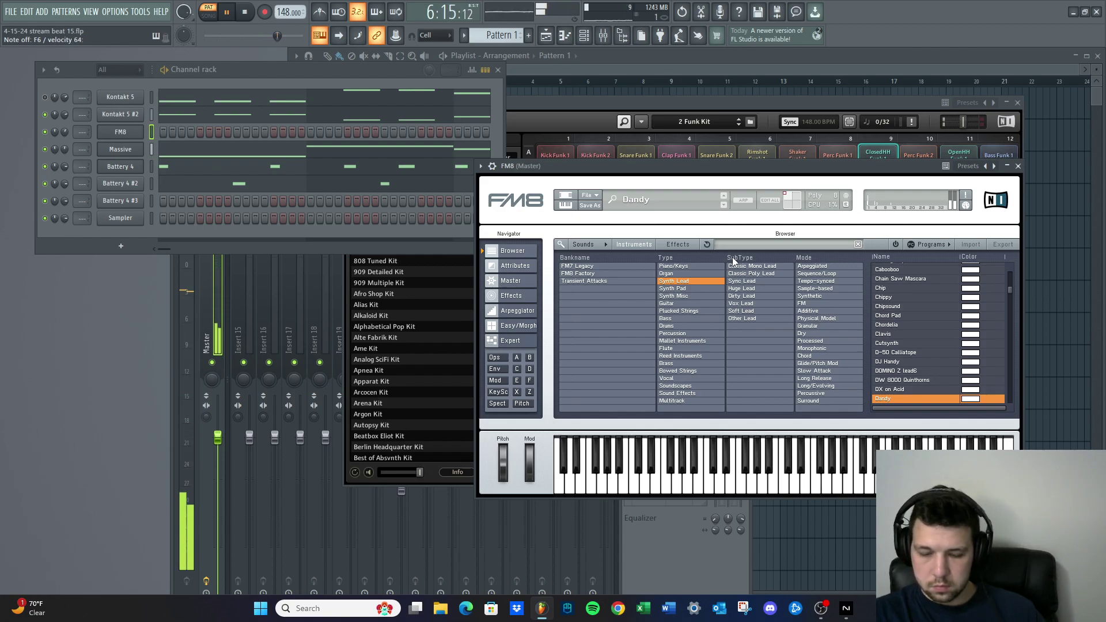
pyautogui.press('Down')
pyautogui.click(247, 13)
pyautogui.press('space')
pyautogui.press('Down')
pyautogui.click(244, 12)
# Try the Dazzle synth preset over the pattern, stop playback, and load DeT Juno
pyautogui.click(724, 205)
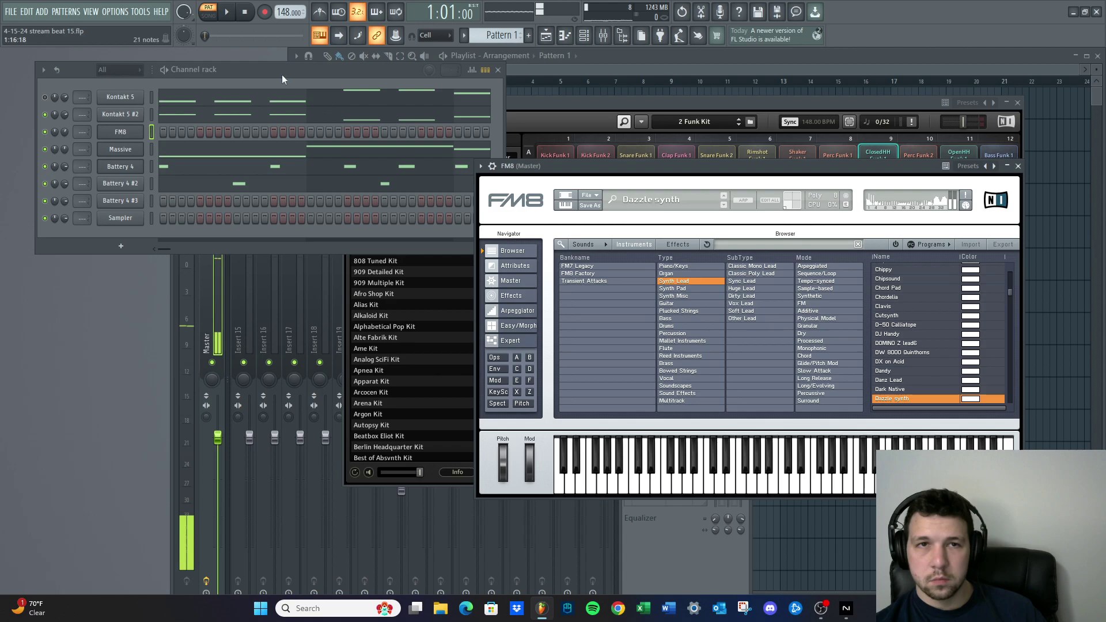
pyautogui.press('space')
pyautogui.click(244, 12)
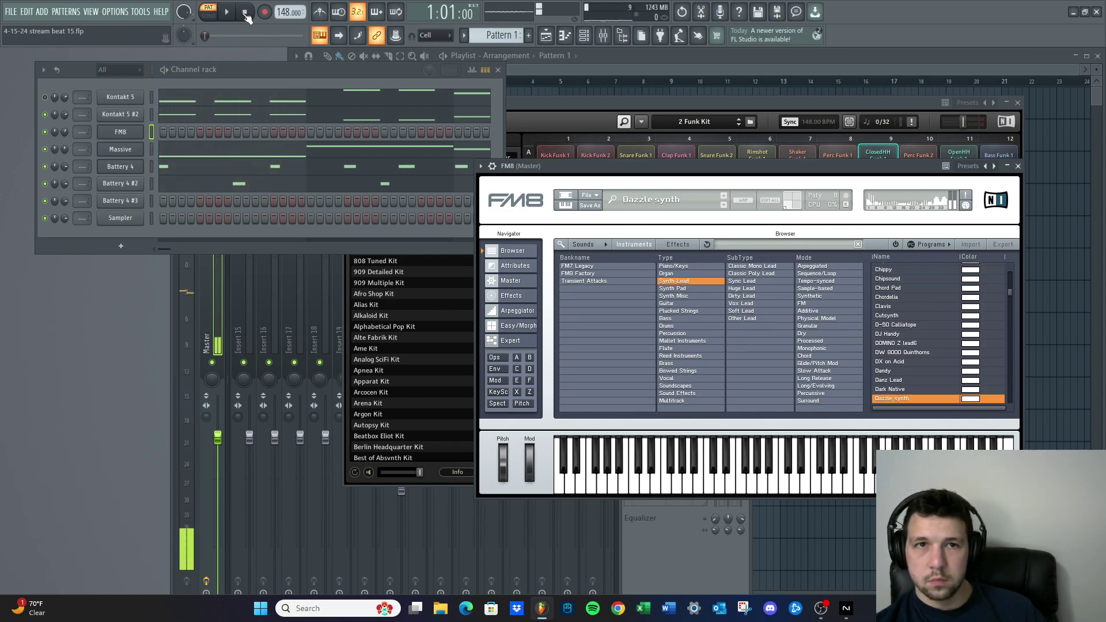
pyautogui.click(724, 205)
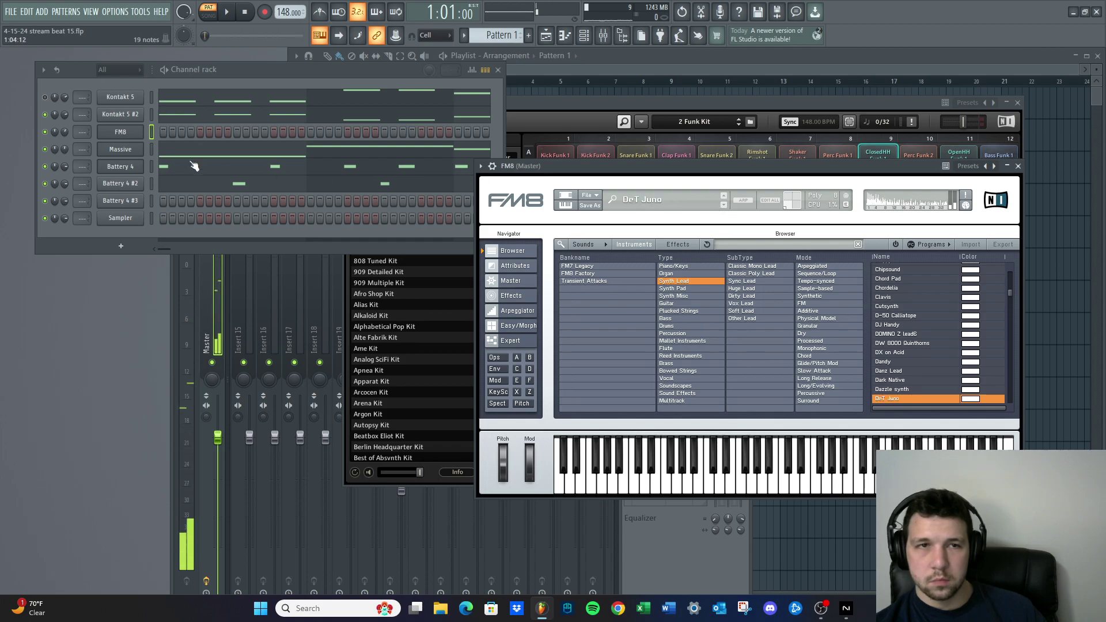
# Insert a 3x Osc channel above FM8, check which presets it offers, and close its window
pyautogui.rightClick(121, 132)
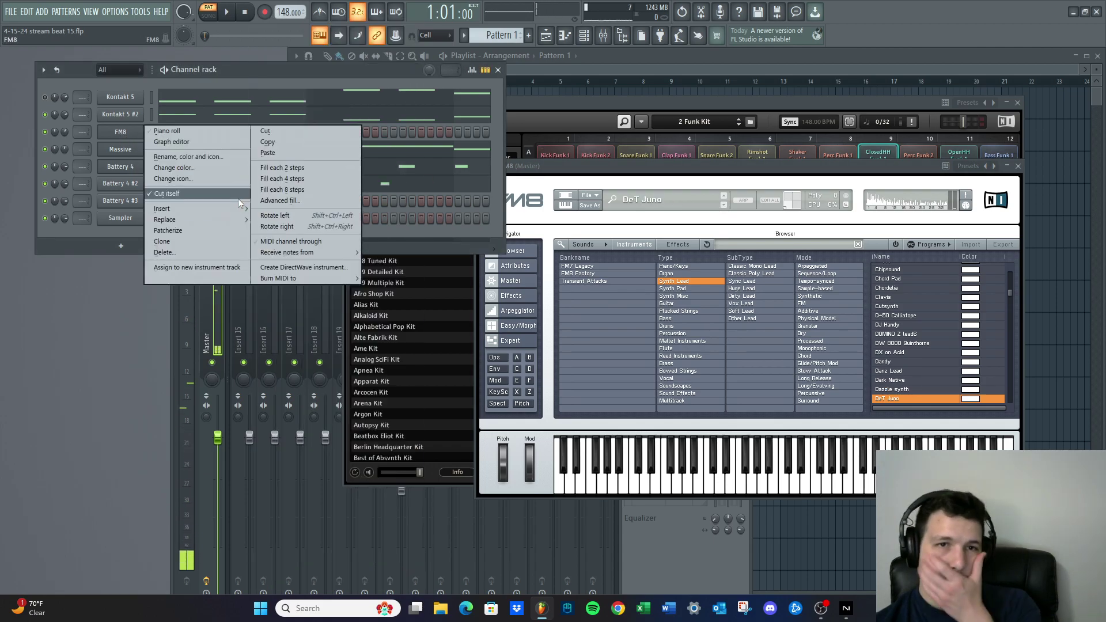
pyautogui.moveTo(173, 210)
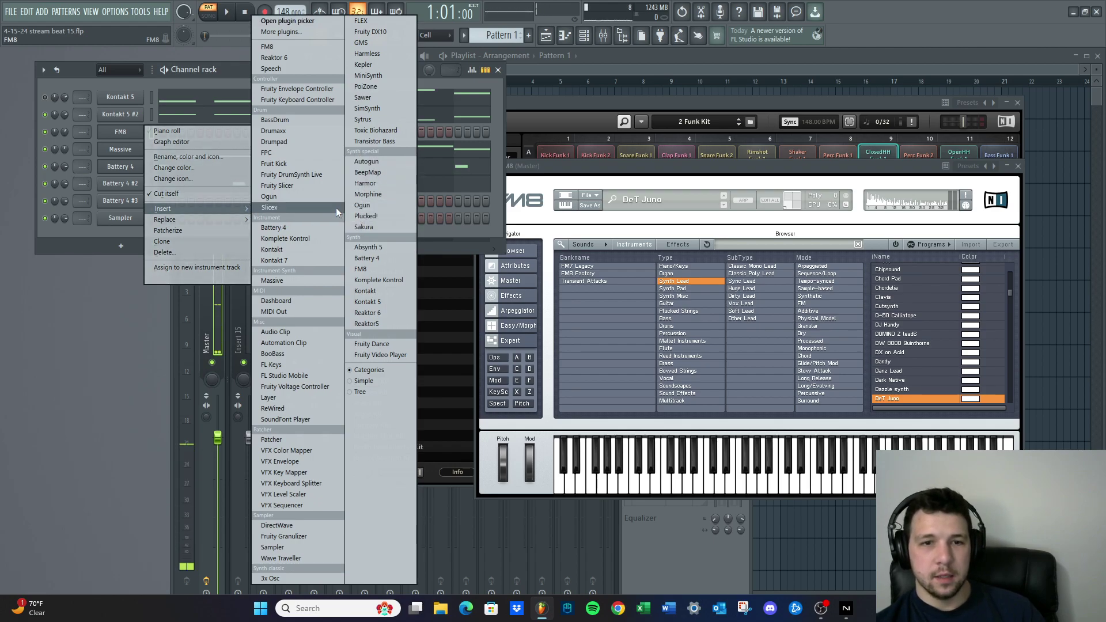
pyautogui.click(269, 578)
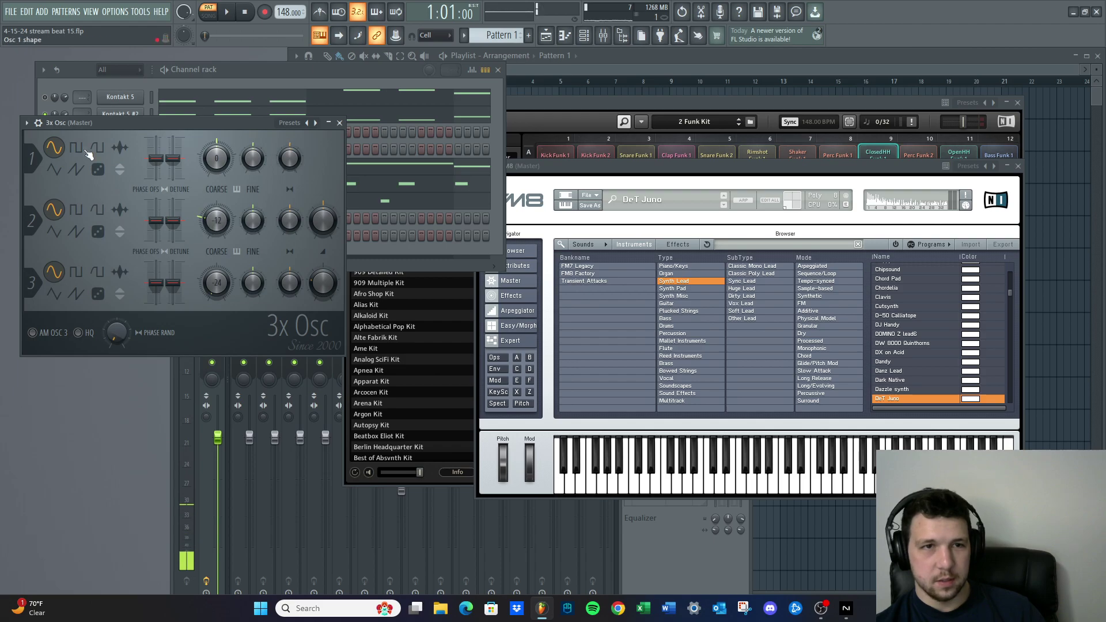
pyautogui.click(26, 123)
pyautogui.moveTo(38, 157)
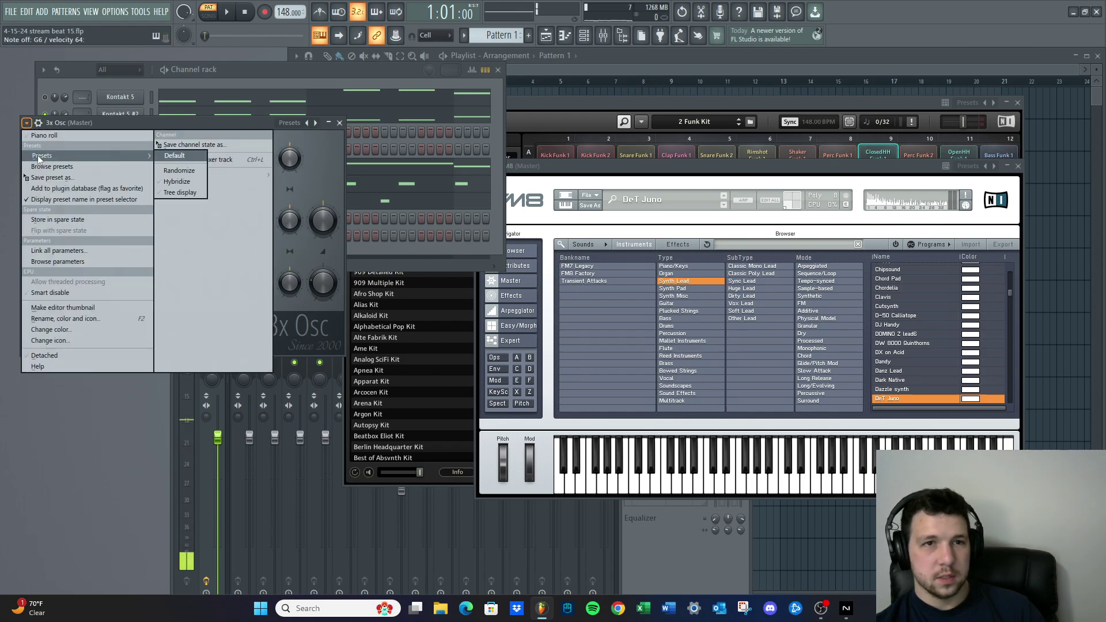
pyautogui.click(203, 127)
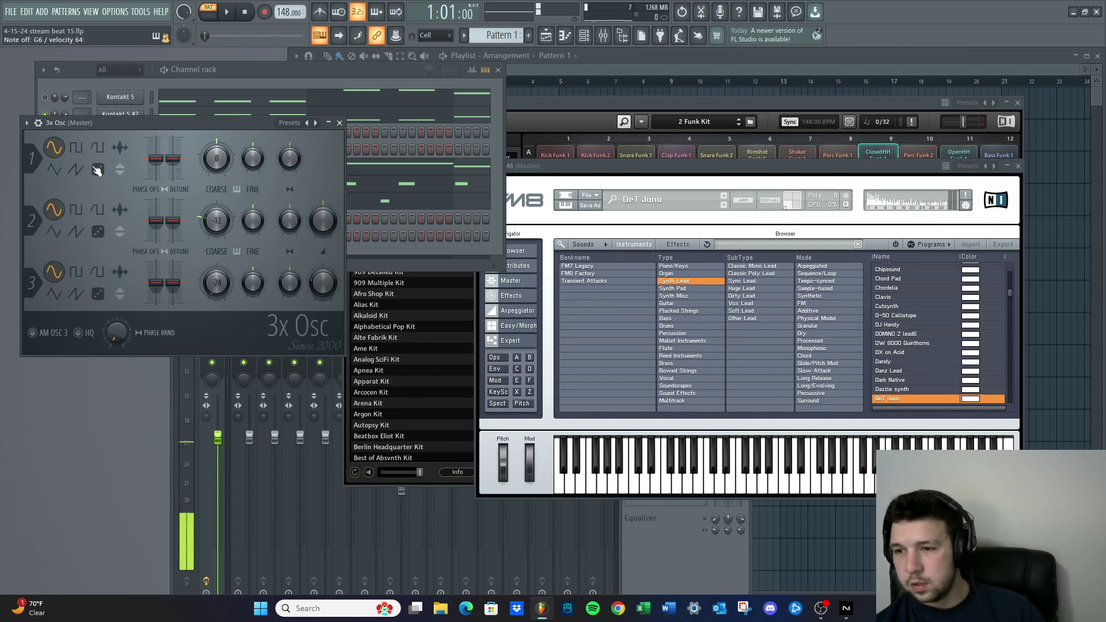
pyautogui.click(27, 122)
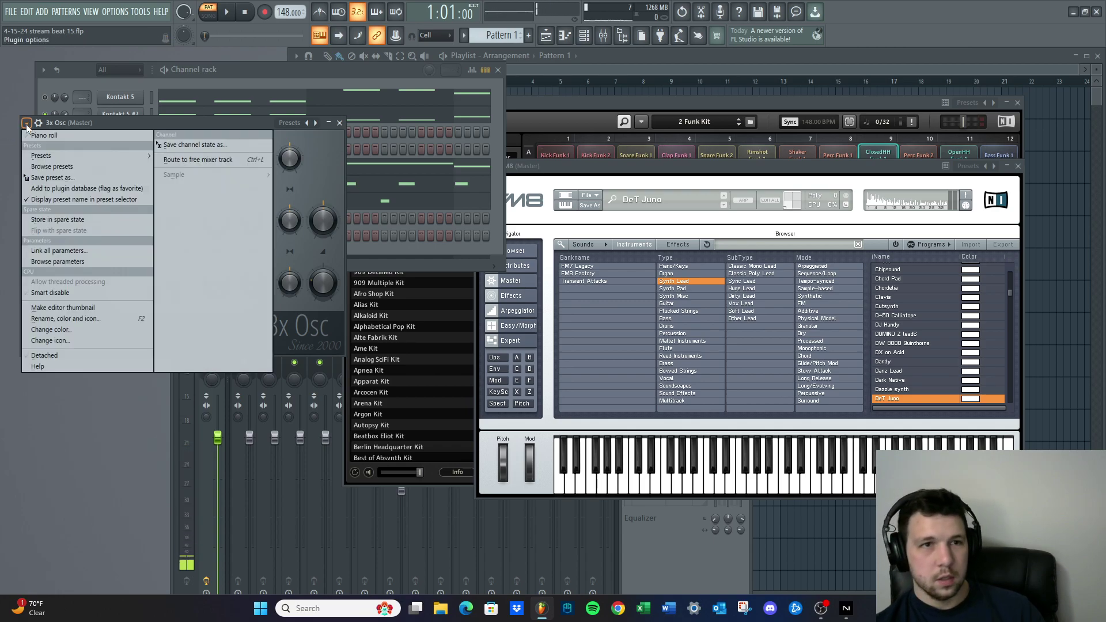
pyautogui.click(101, 121)
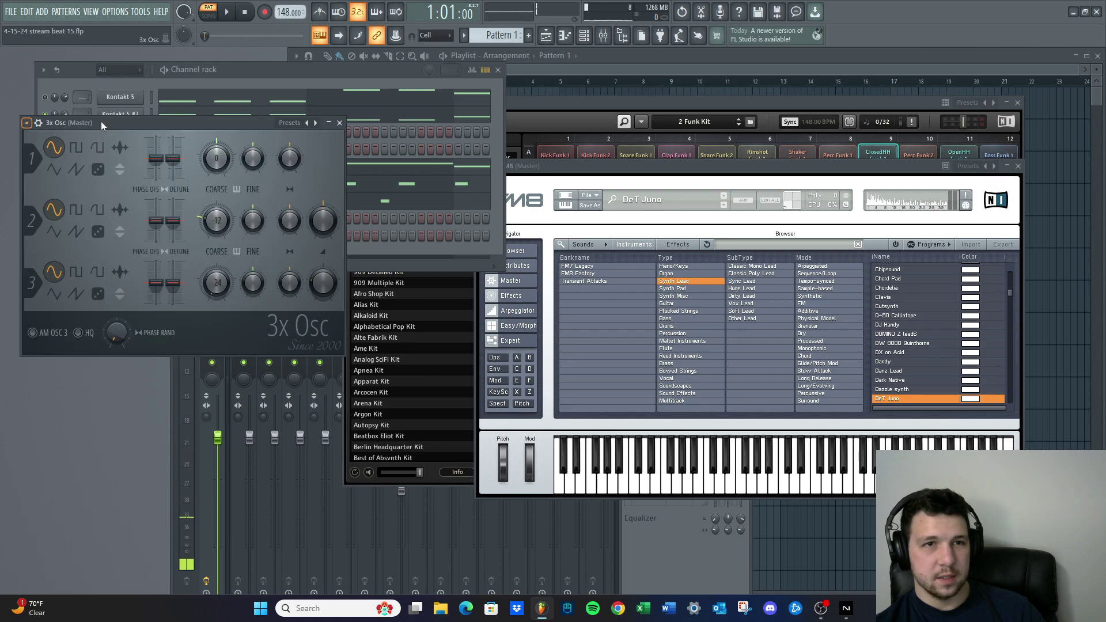
pyautogui.click(339, 122)
# Replace the 3x Osc channel with Kepler and move the synth's window below the channel list
pyautogui.rightClick(123, 137)
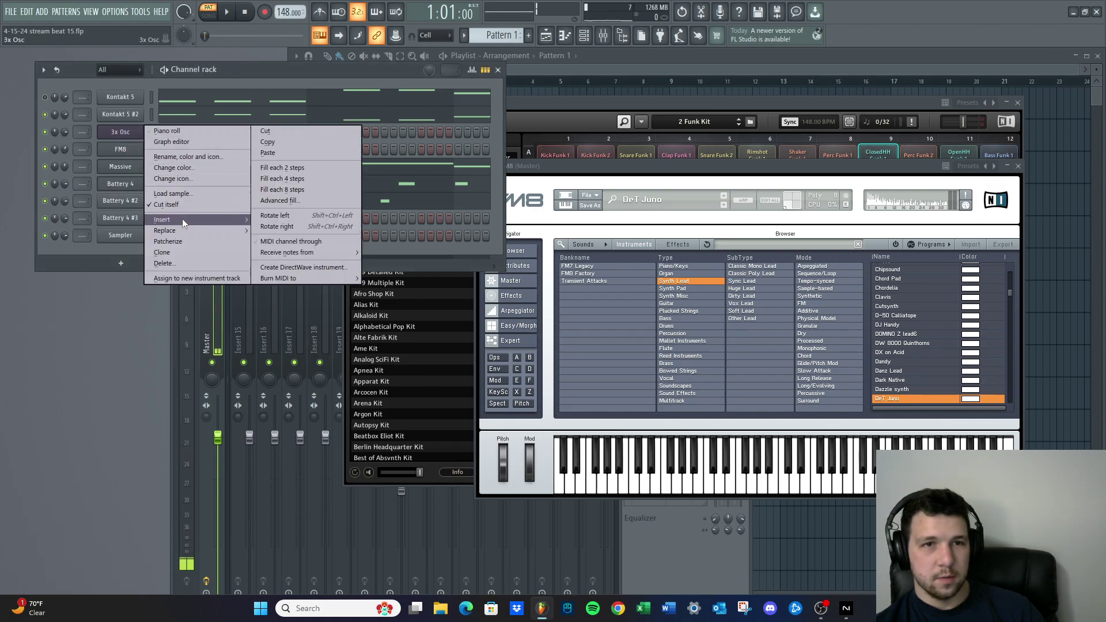
pyautogui.moveTo(181, 229)
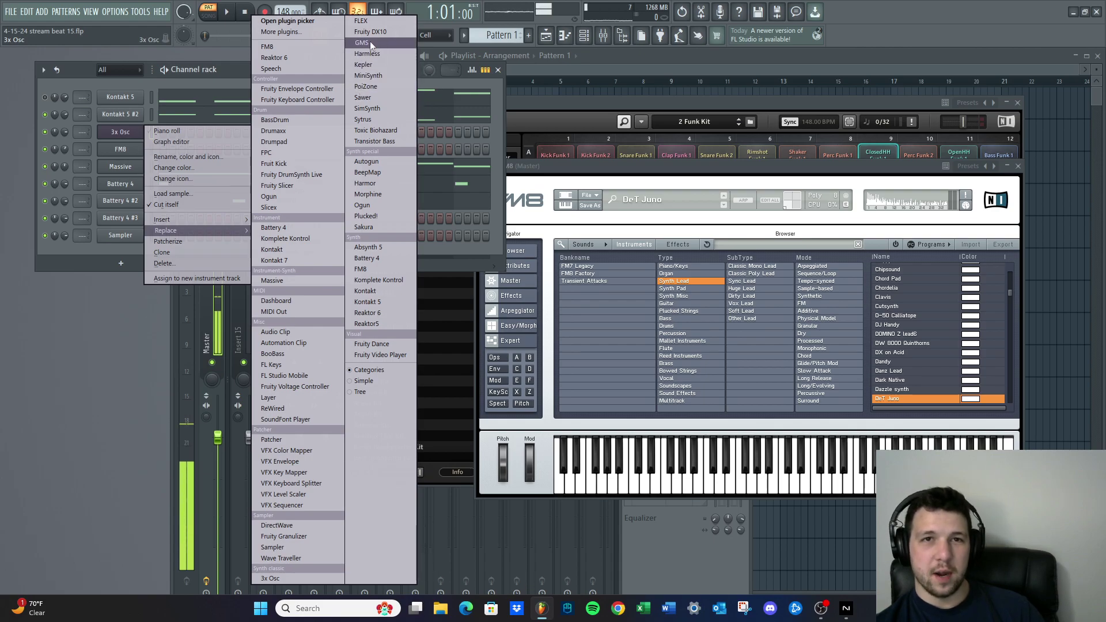
pyautogui.click(363, 64)
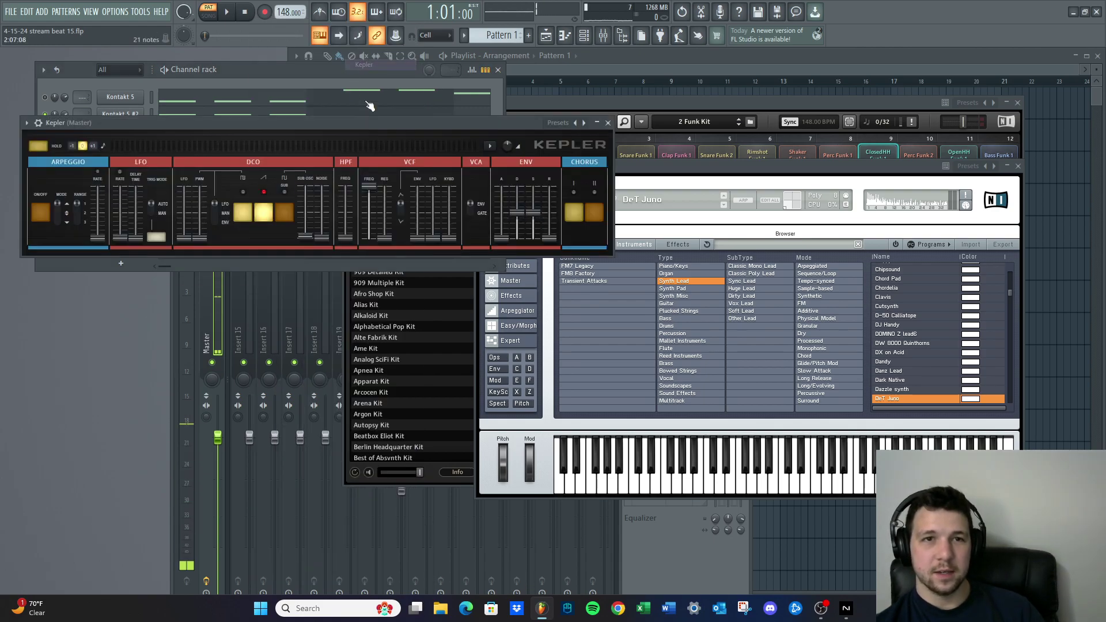
pyautogui.moveTo(139, 121); pyautogui.dragTo(126, 234)
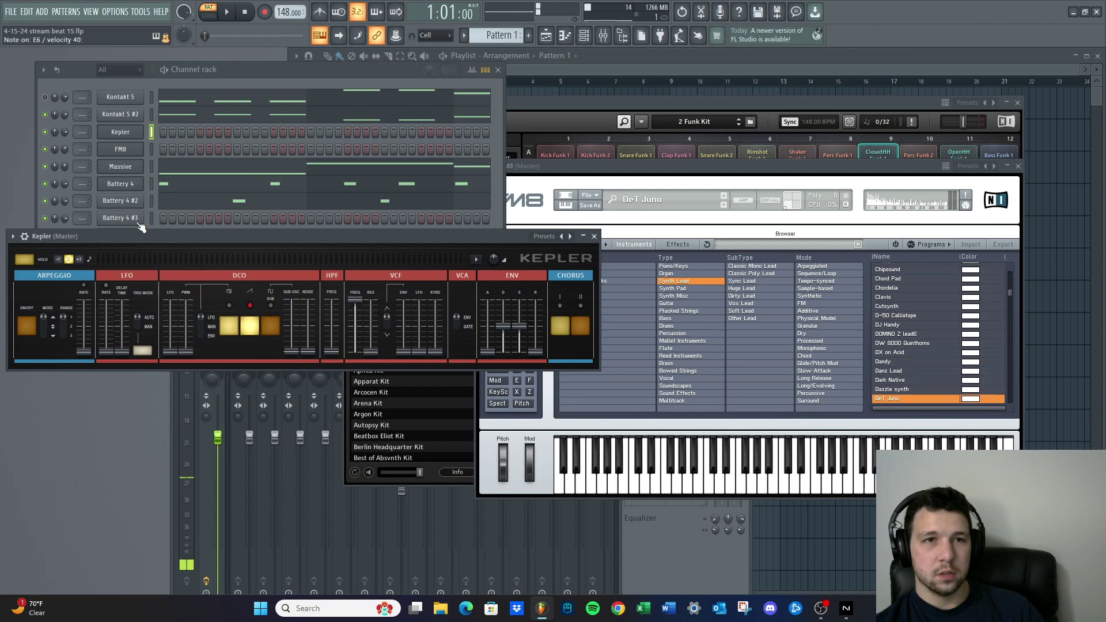
# Replace the Kepler channel with Ogun, reposition its window, and open its plugin options to look for presets
pyautogui.rightClick(122, 134)
pyautogui.moveTo(171, 219)
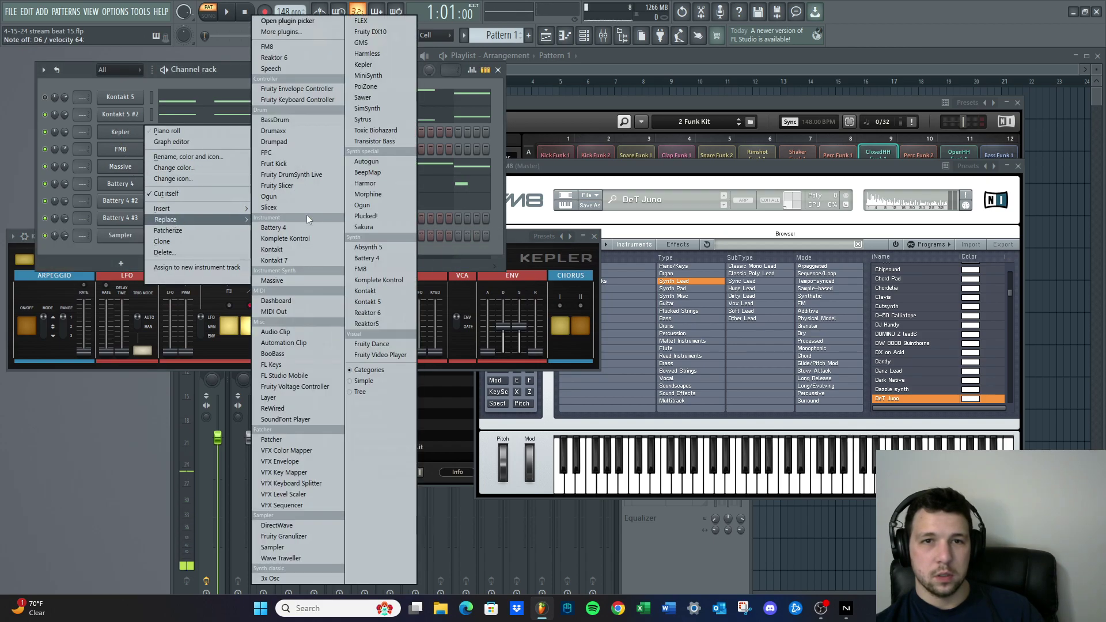
pyautogui.click(368, 205)
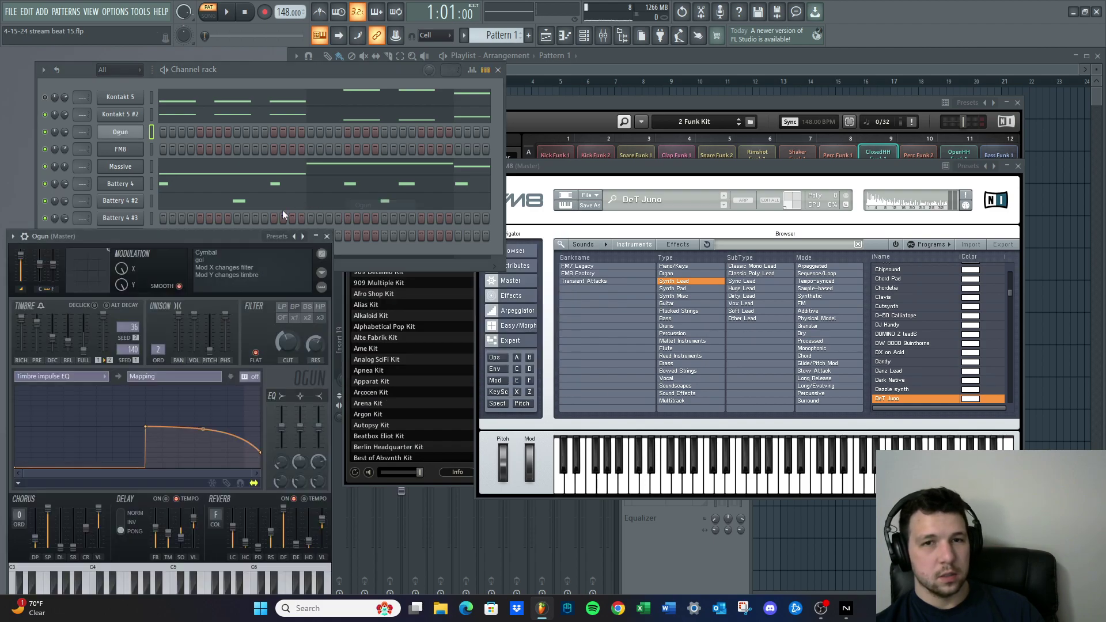
pyautogui.moveTo(184, 226); pyautogui.dragTo(230, 164)
pyautogui.click(80, 171)
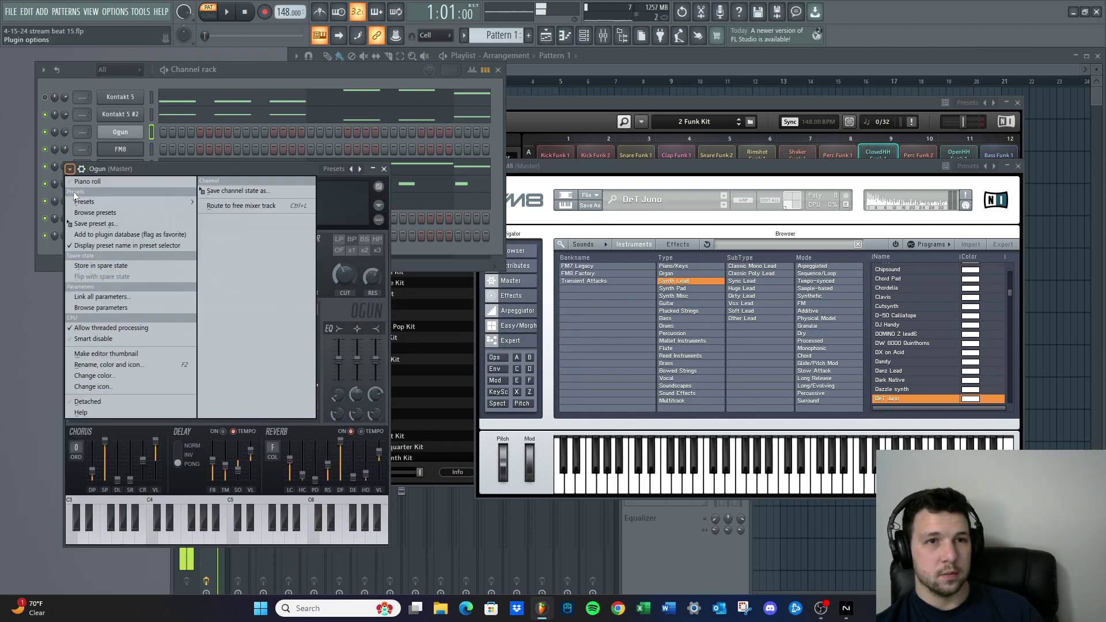
pyautogui.moveTo(74, 198)
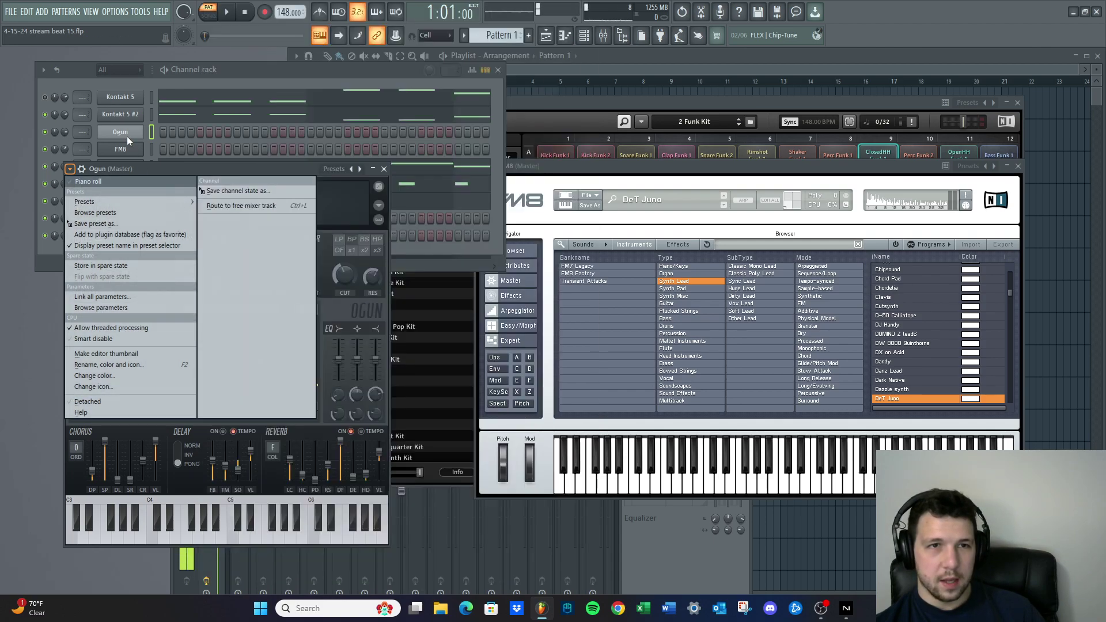
# Replace the Ogun channel with the Sytrus synth
pyautogui.click(127, 136)
pyautogui.rightClick(132, 135)
pyautogui.moveTo(178, 219)
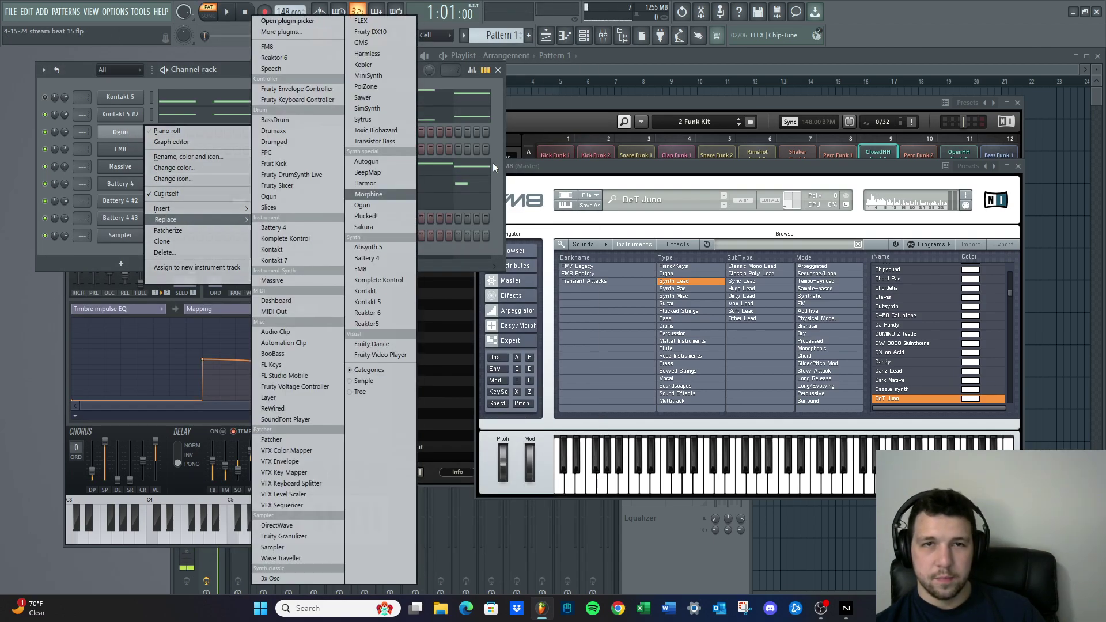
pyautogui.click(362, 120)
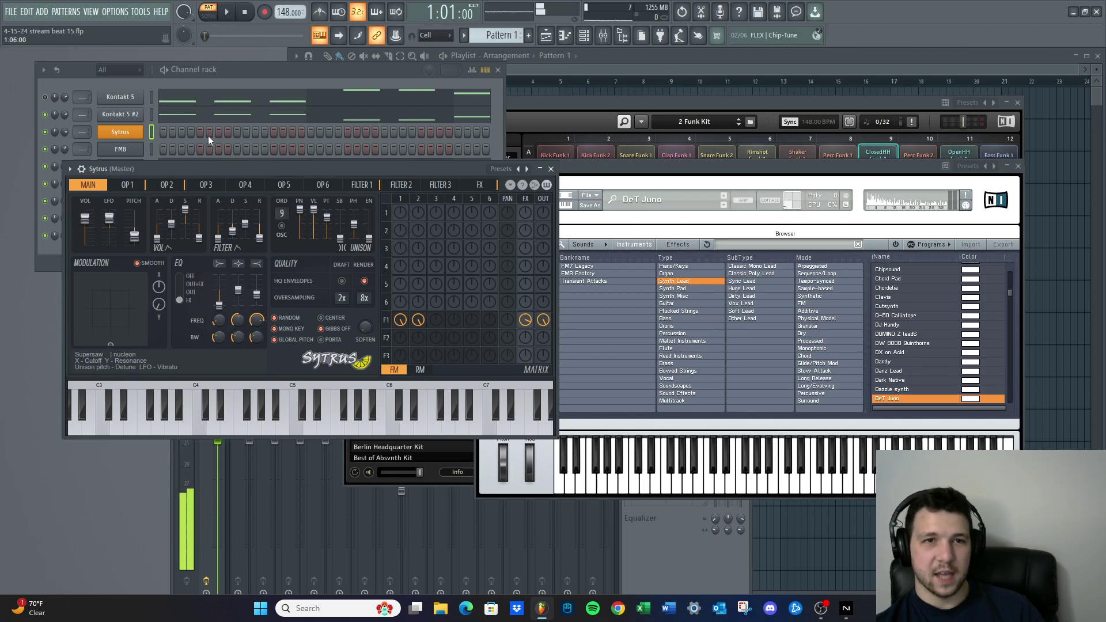
# Play the pattern and audition the Sytrus arp presets Acid and Hypersaw over it
pyautogui.click(228, 17)
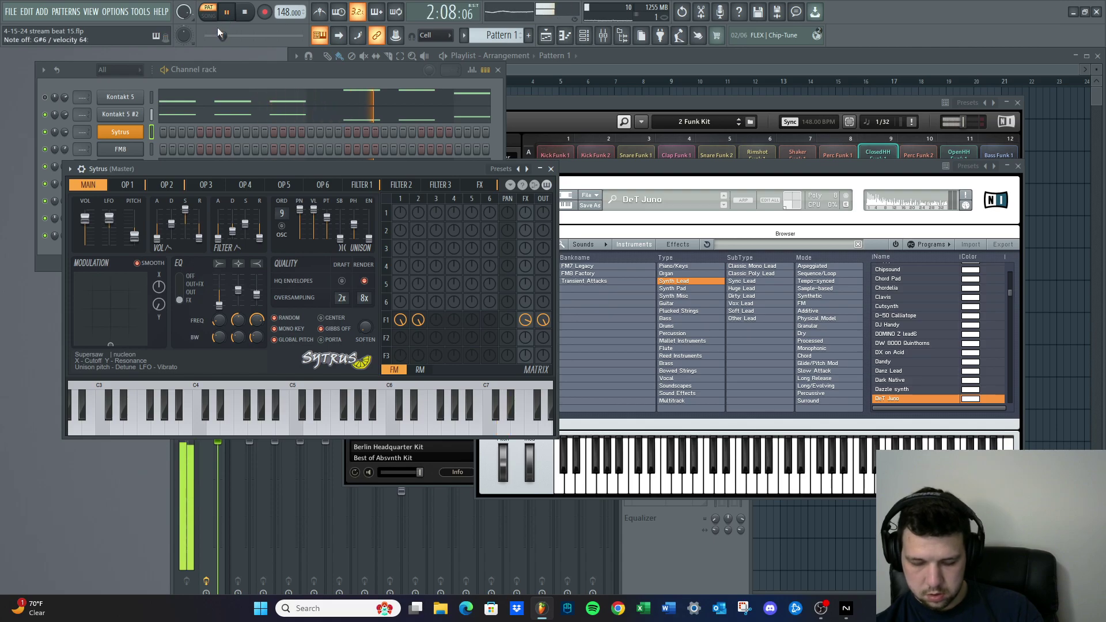
pyautogui.click(69, 168)
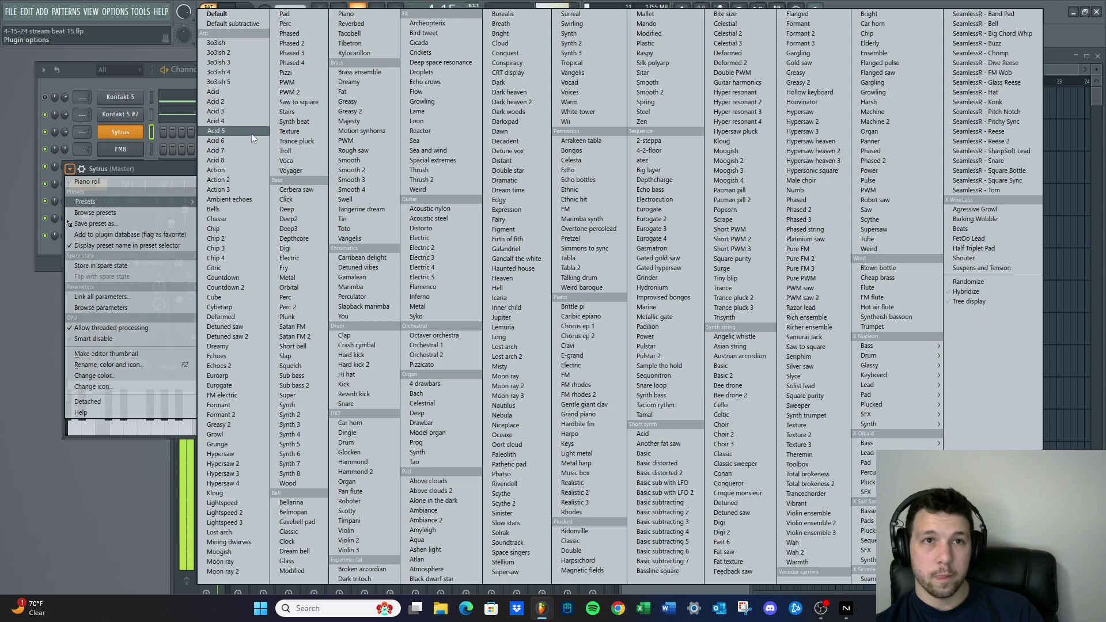
pyautogui.click(247, 92)
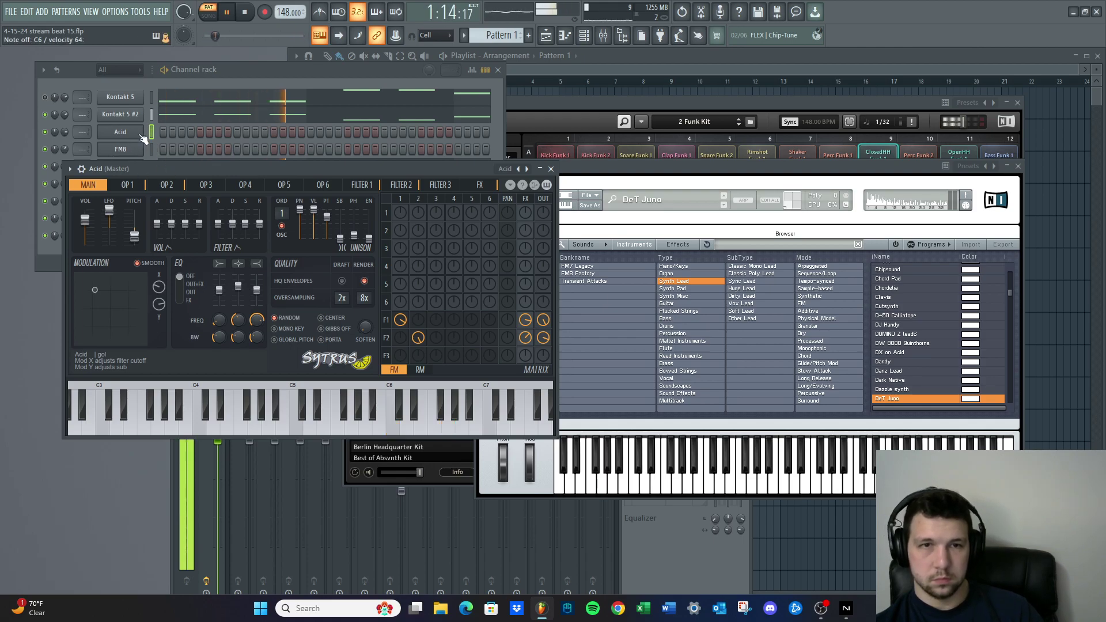
pyautogui.click(70, 168)
pyautogui.moveTo(80, 201)
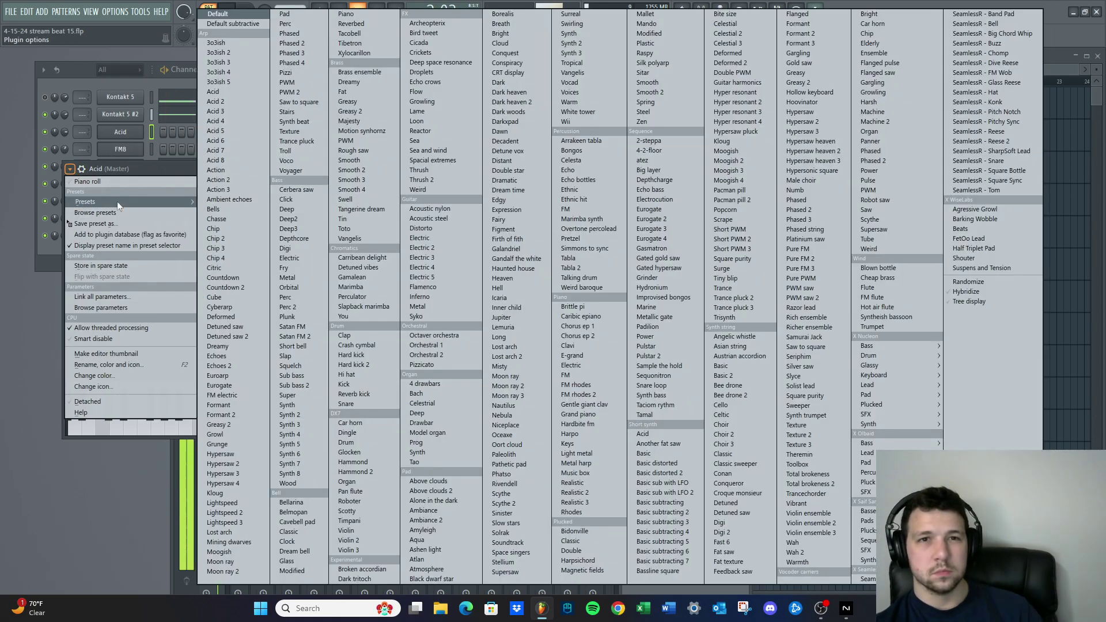
pyautogui.click(228, 463)
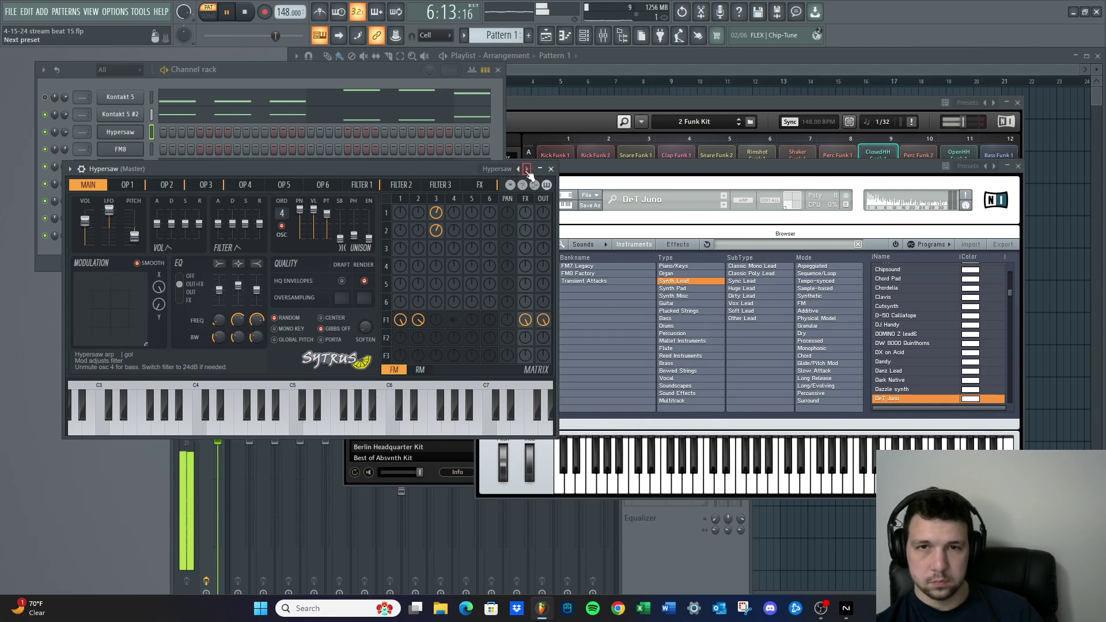
# Try the Sytrus presets Saw to square and Stairs over the playing pattern
pyautogui.click(70, 169)
pyautogui.moveTo(80, 202)
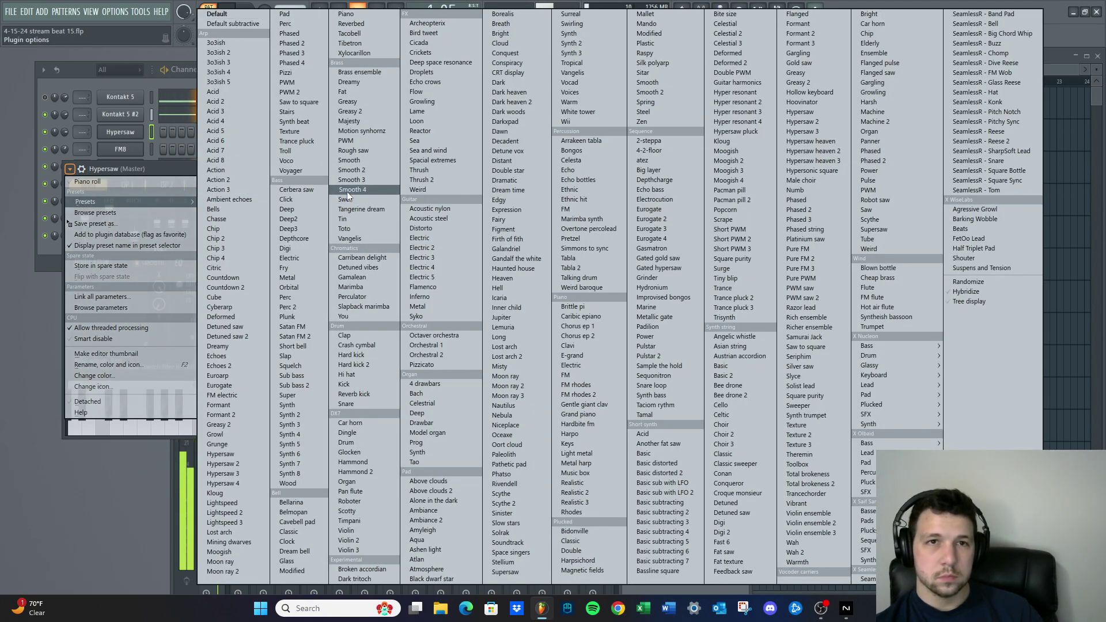
pyautogui.click(293, 103)
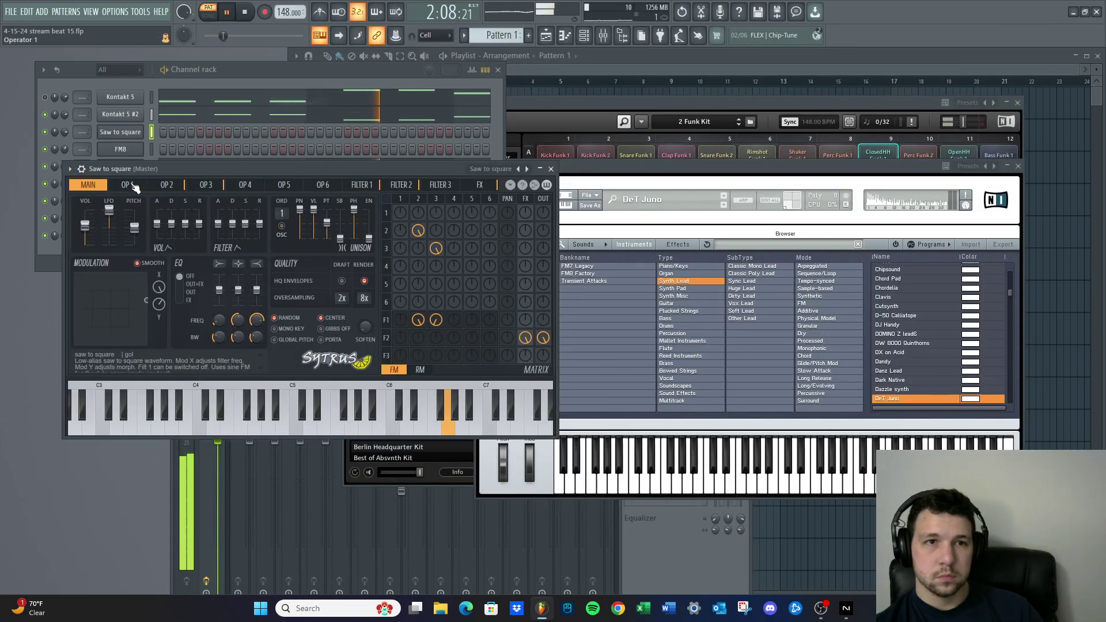
pyautogui.click(527, 169)
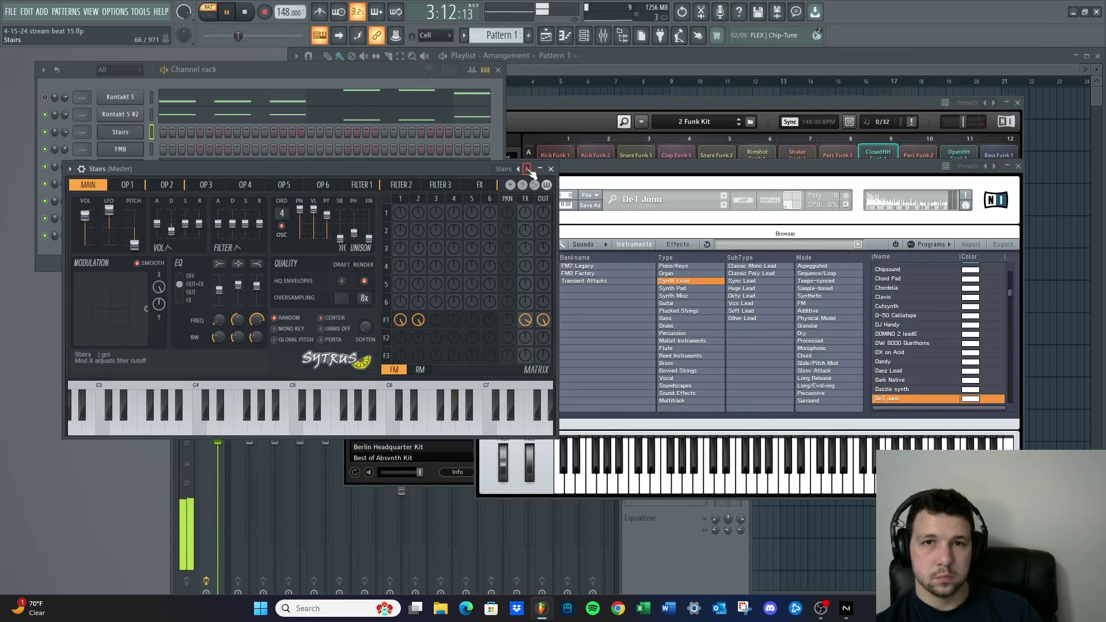
# Audition the Sytrus pad presets from Synth through Synth 3 over the pattern
pyautogui.click(70, 169)
pyautogui.moveTo(75, 202)
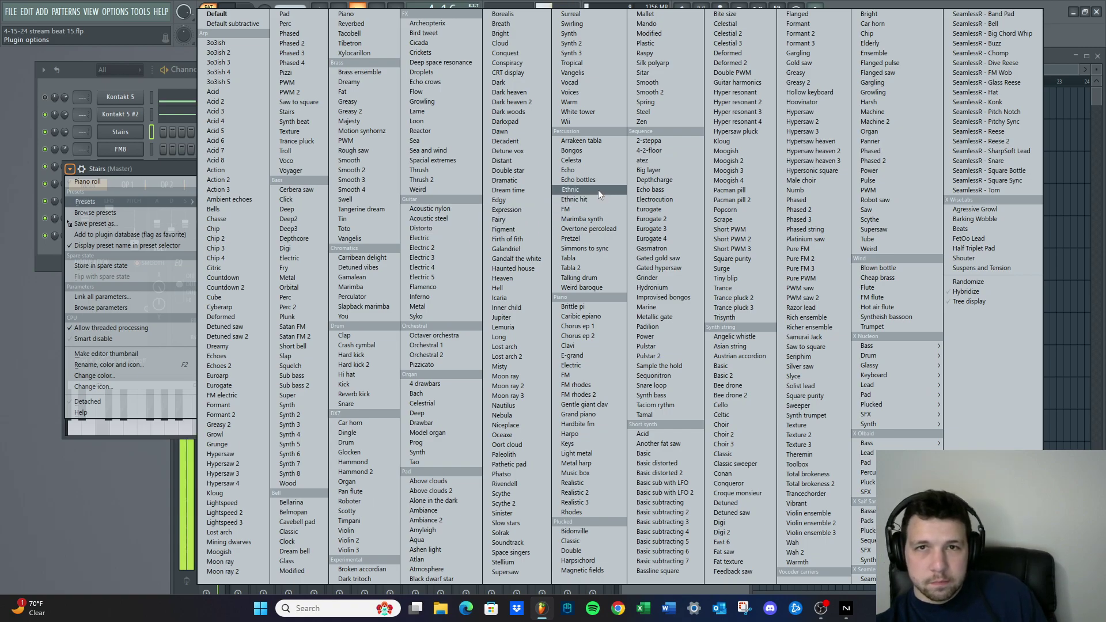
pyautogui.click(572, 34)
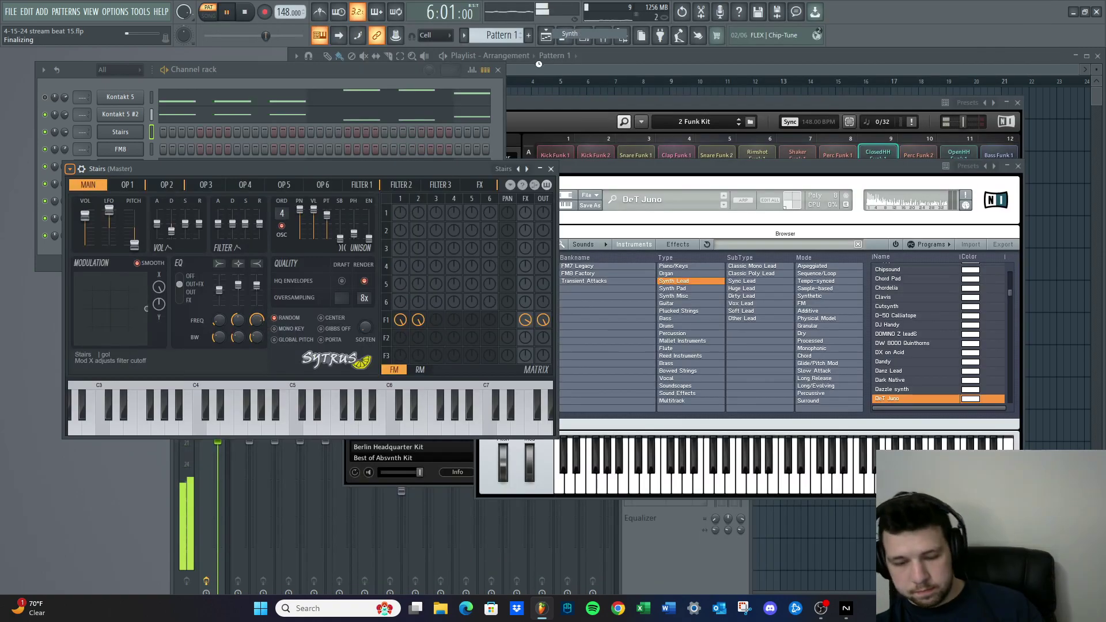
pyautogui.click(528, 169)
pyautogui.click(528, 170)
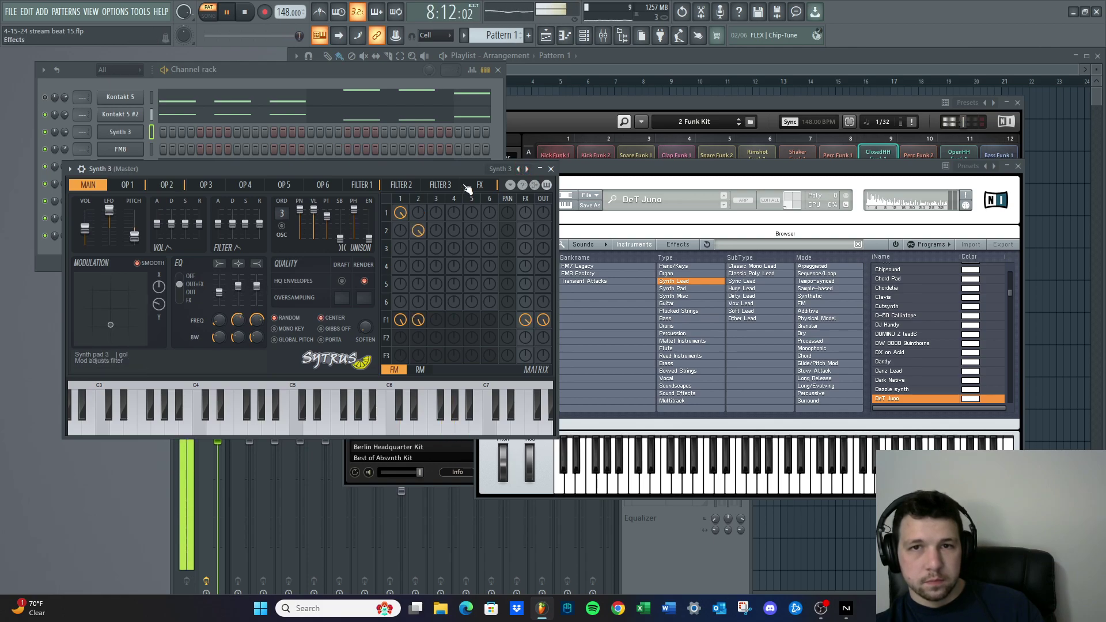
# Load the other Sytrus Acid preset, with cutoff and resonance modulation, and stop playback
pyautogui.click(70, 168)
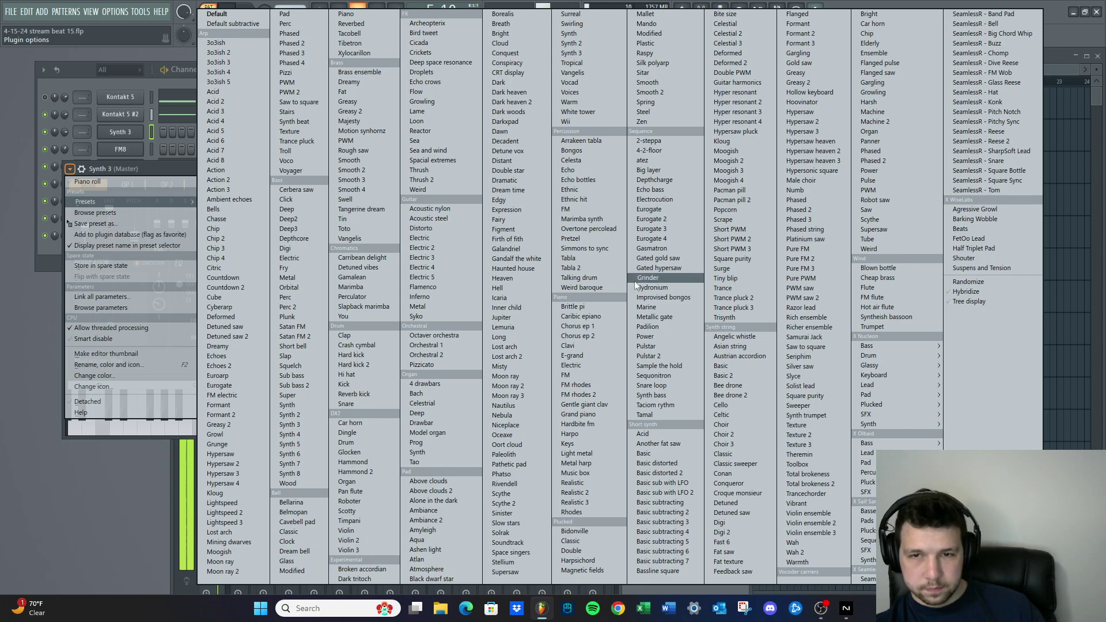
pyautogui.click(589, 382)
pyautogui.click(245, 13)
pyautogui.press('space')
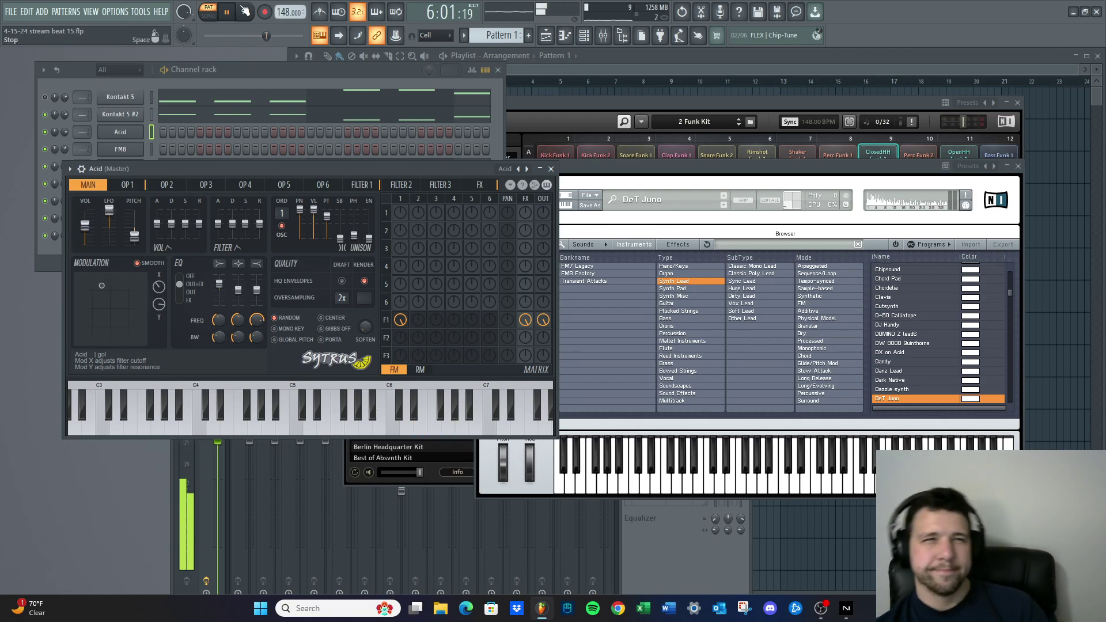
pyautogui.press('space')
# Bring the Acid channel's synth window back up, audition it over the pattern again, and stop playback
pyautogui.click(62, 132)
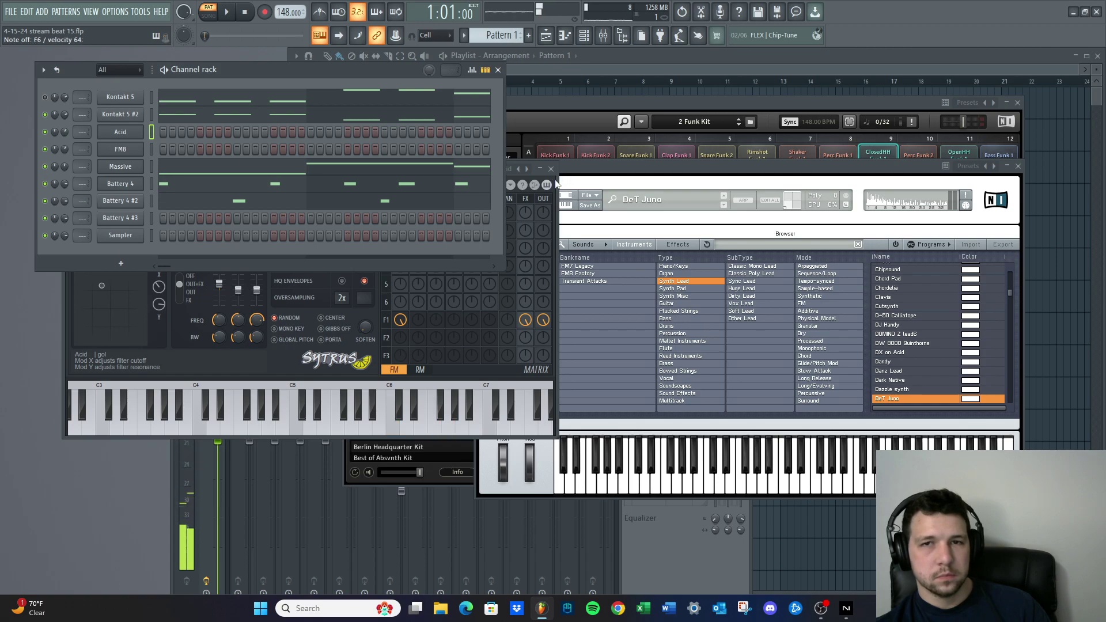
pyautogui.click(141, 132)
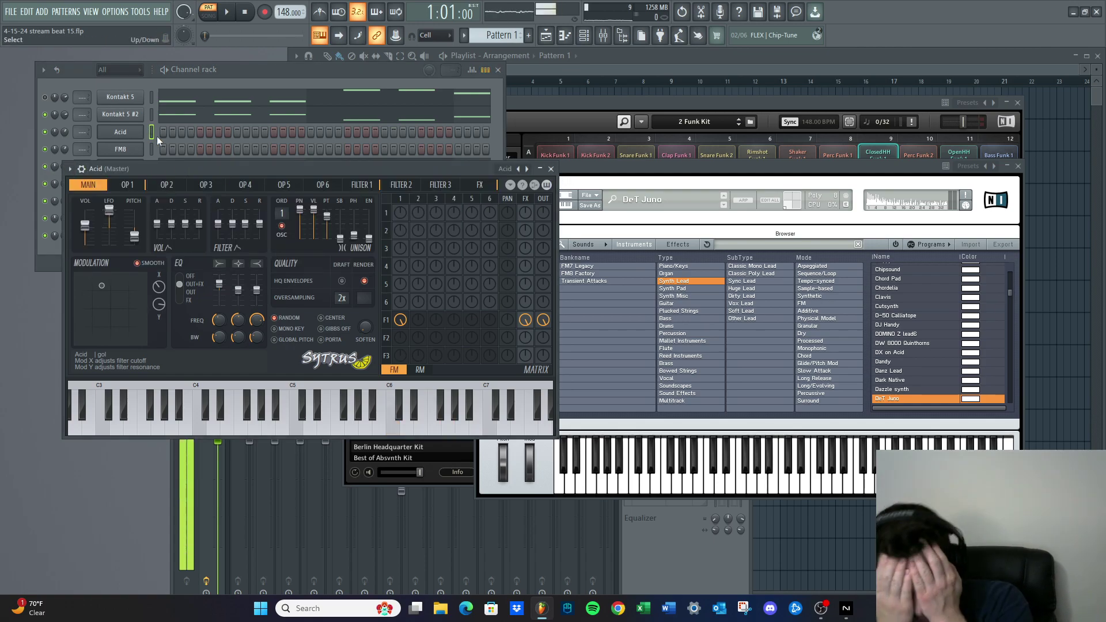
pyautogui.click(224, 12)
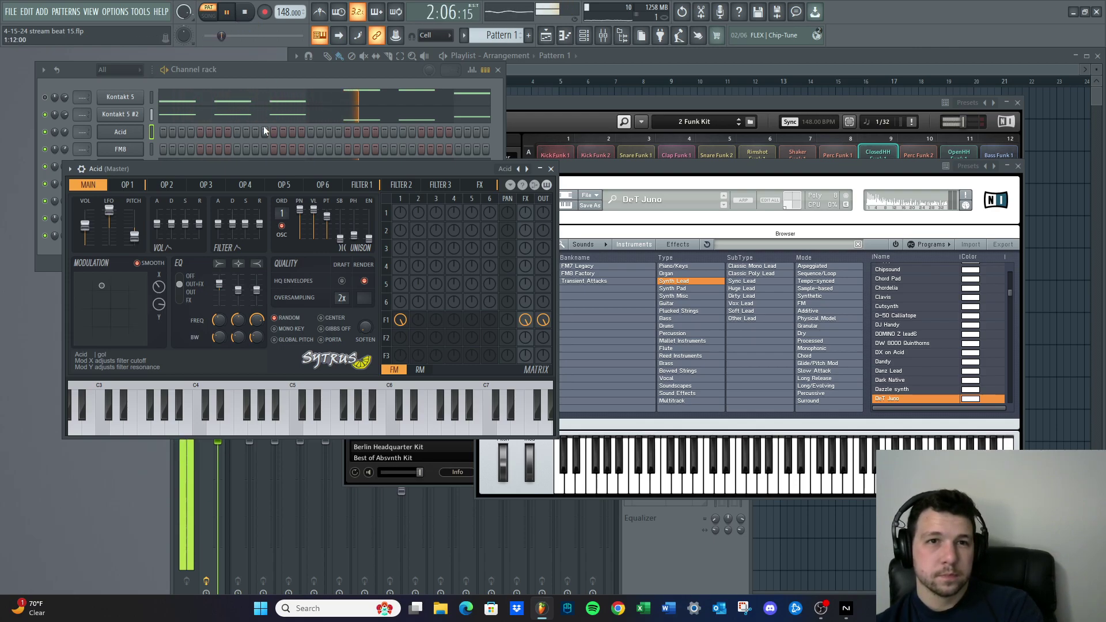
pyautogui.press('space')
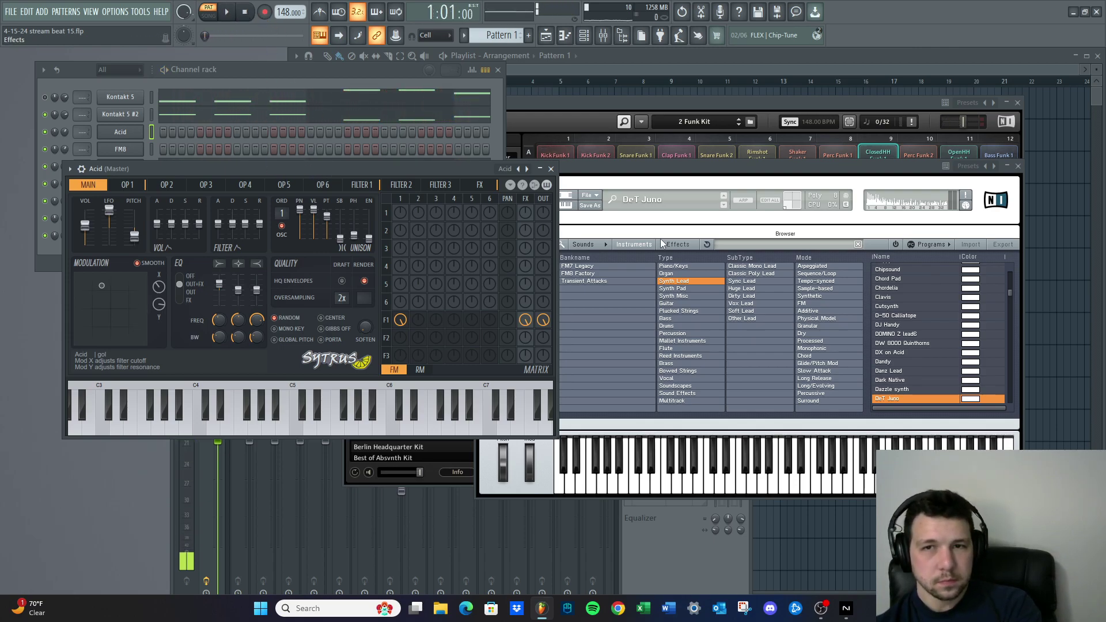
# Filter the FM8 presets to Synth Pad and Airy Pad, and load Airpad
pyautogui.click(680, 282)
pyautogui.click(671, 289)
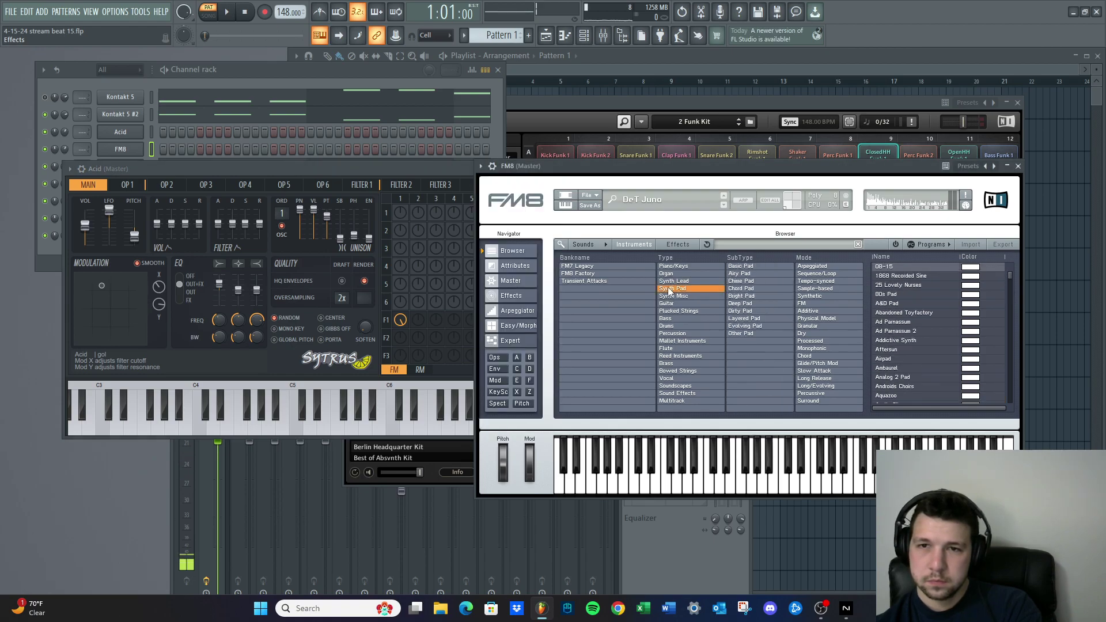
pyautogui.click(740, 274)
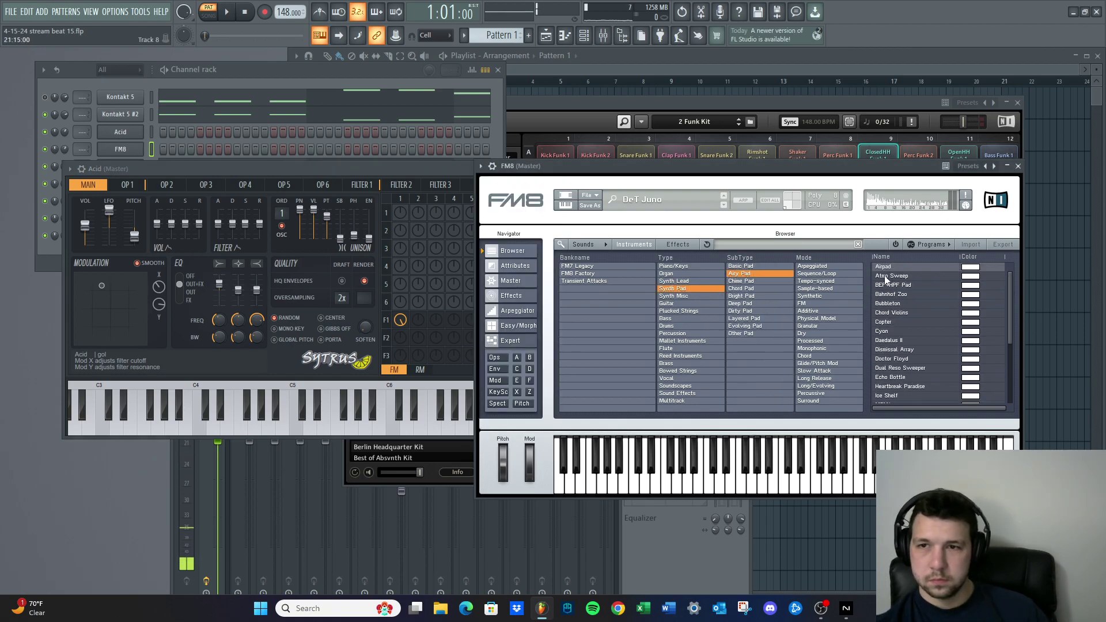
pyautogui.click(883, 267)
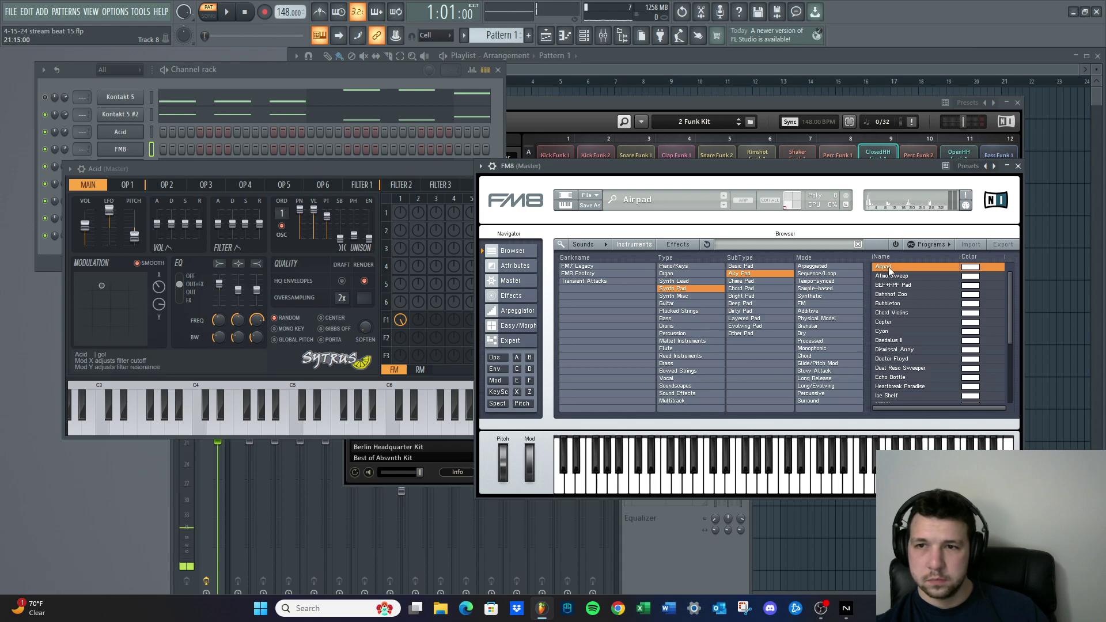
# Try the FM8 airy pads from Atmo Sweep to Bahnhof Zoo, and audition BEF+HPF Pad over the playing pattern
pyautogui.click(723, 206)
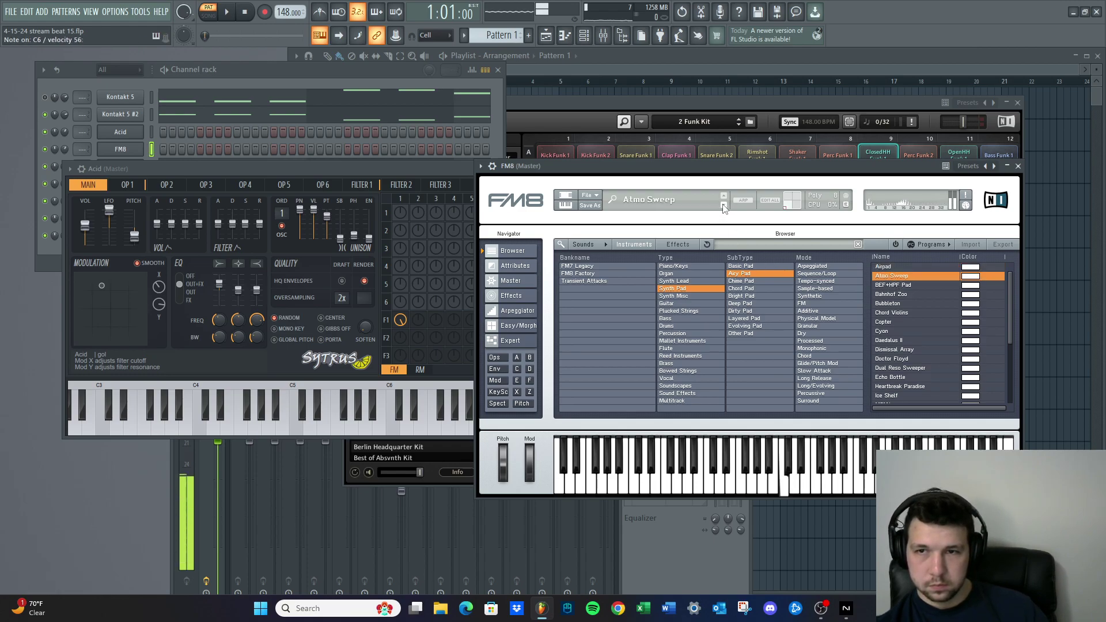
pyautogui.click(724, 206)
pyautogui.click(724, 206)
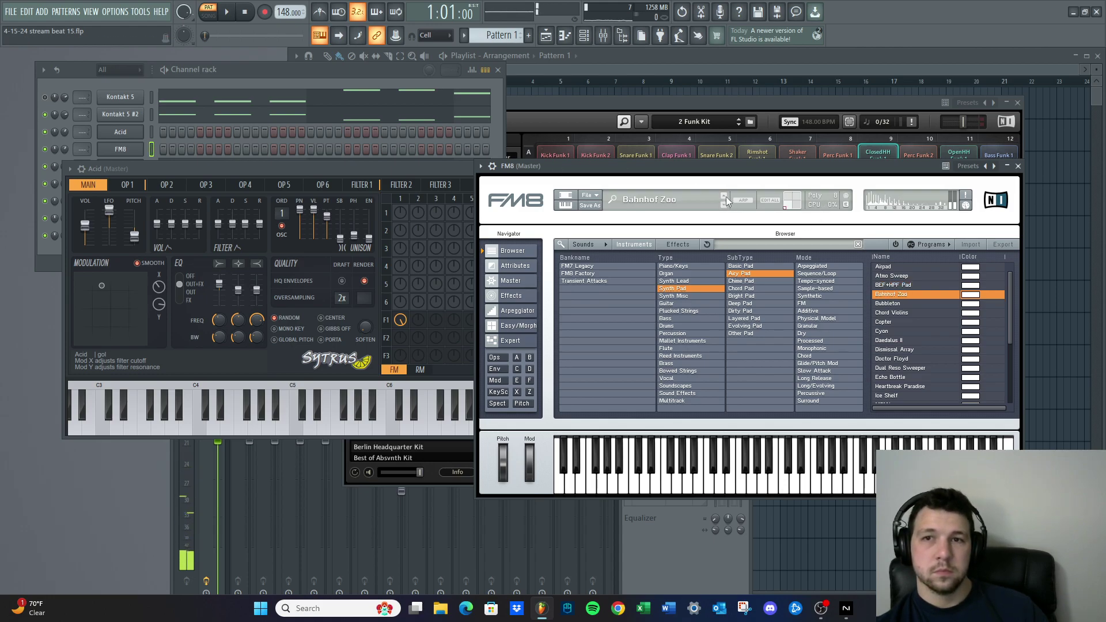
pyautogui.click(723, 196)
pyautogui.click(226, 12)
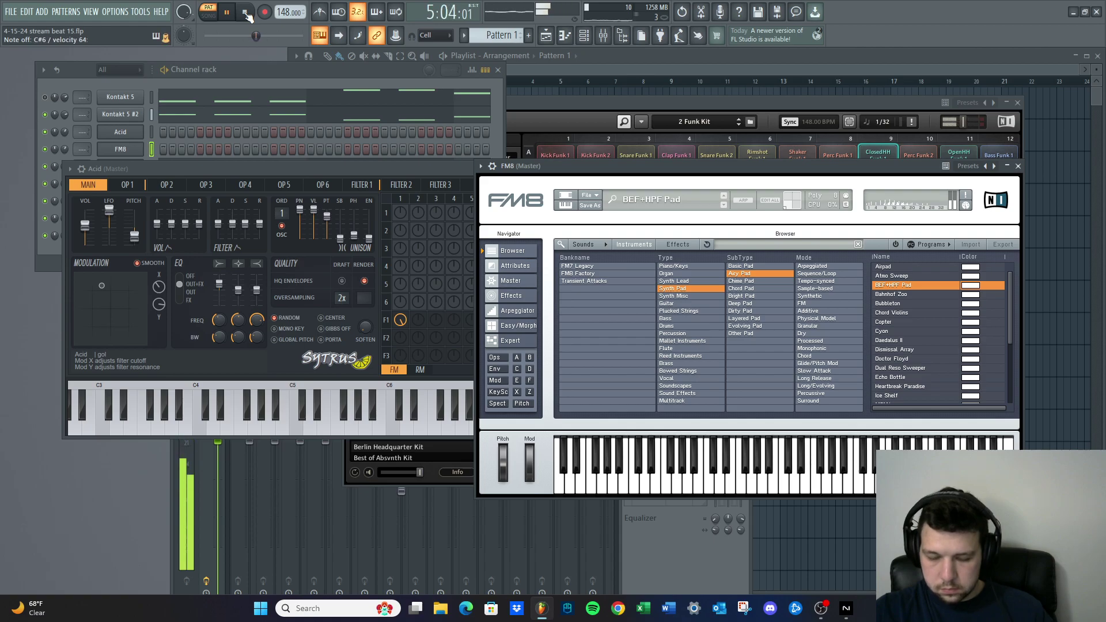
pyautogui.click(226, 8)
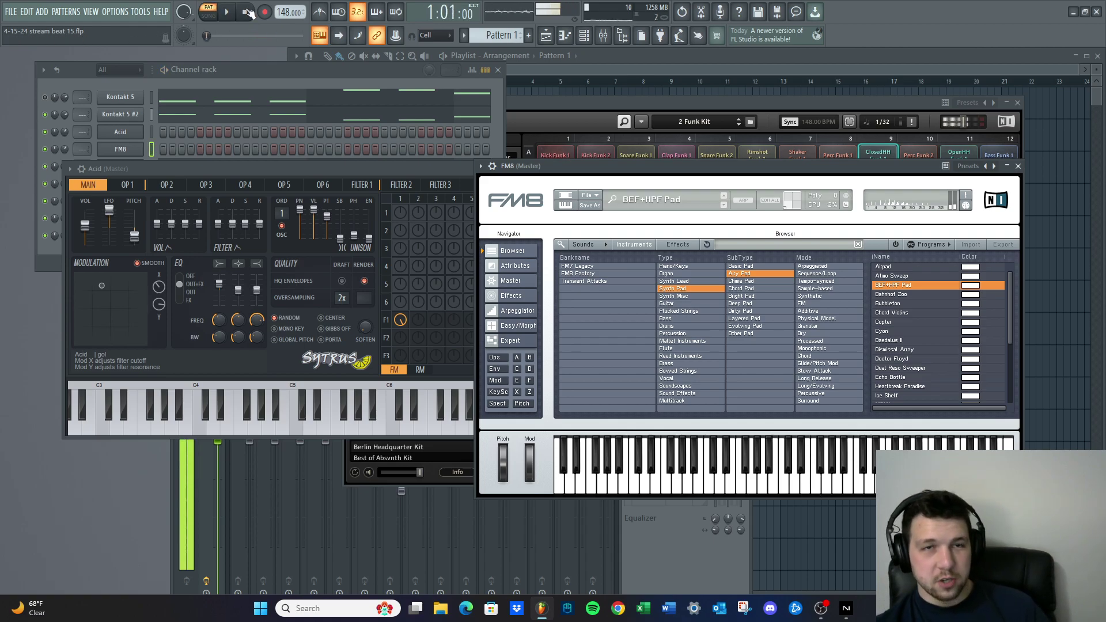
# Advance through the remaining airy pads to load Heartbreak Paradise, and audition it over the playing pattern
pyautogui.click(723, 207)
pyautogui.click(723, 207)
pyautogui.click(724, 207)
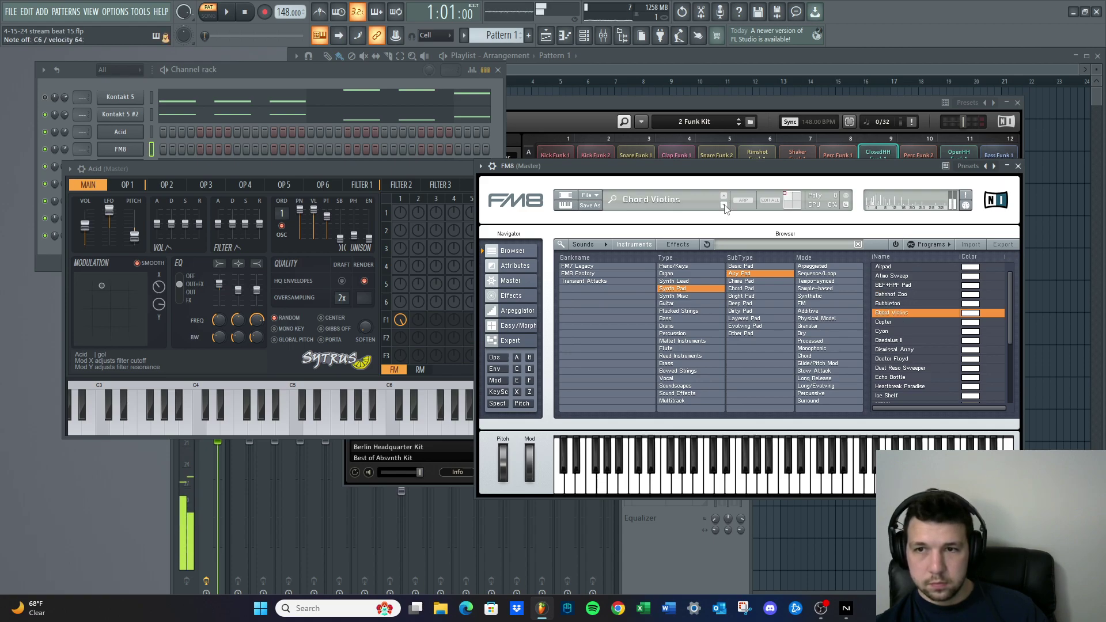
pyautogui.click(724, 207)
pyautogui.click(724, 207)
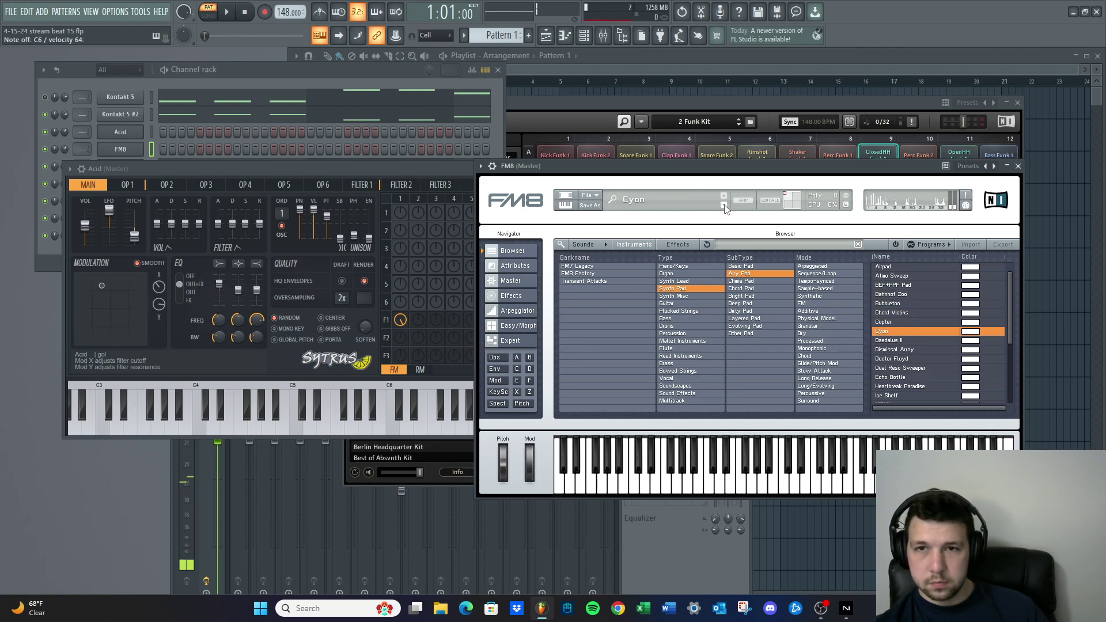
pyautogui.click(724, 207)
pyautogui.click(724, 208)
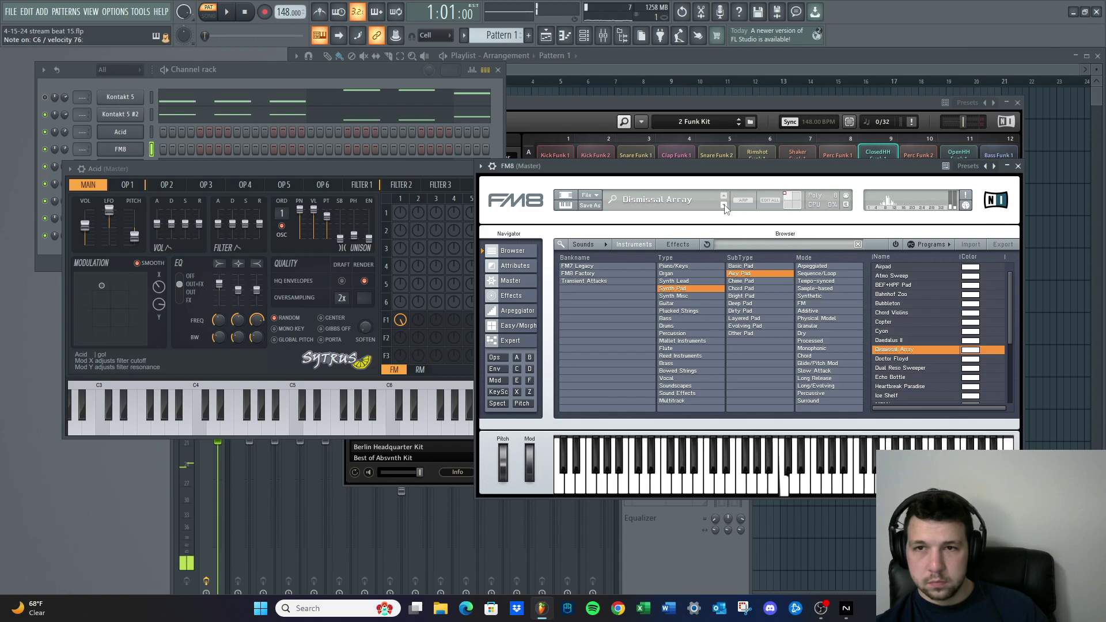
pyautogui.click(724, 208)
pyautogui.click(724, 207)
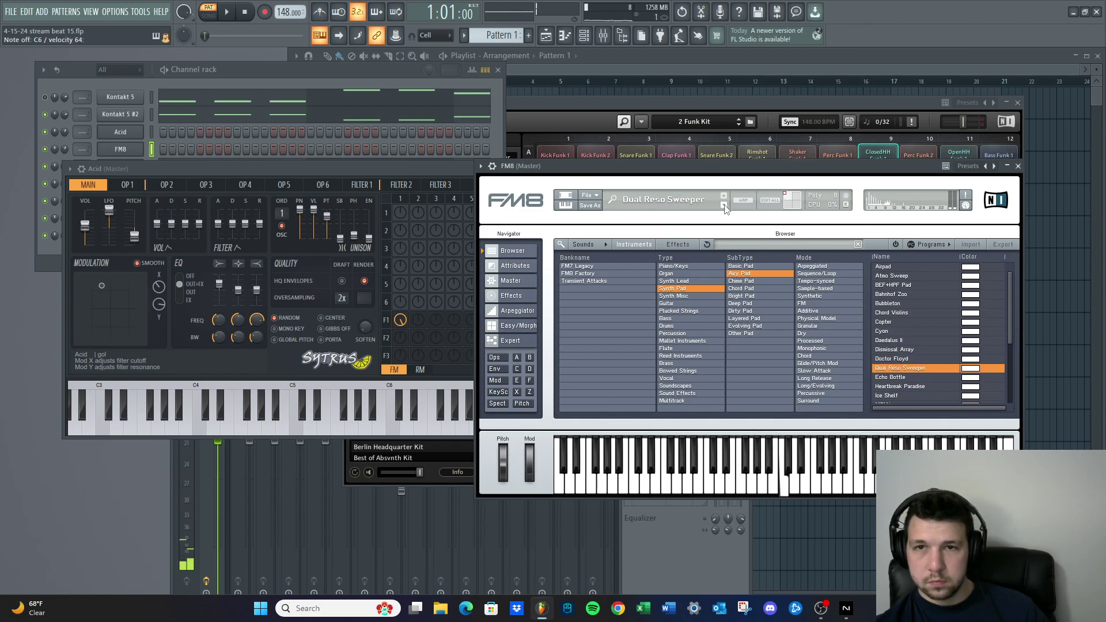
pyautogui.click(725, 207)
pyautogui.click(724, 208)
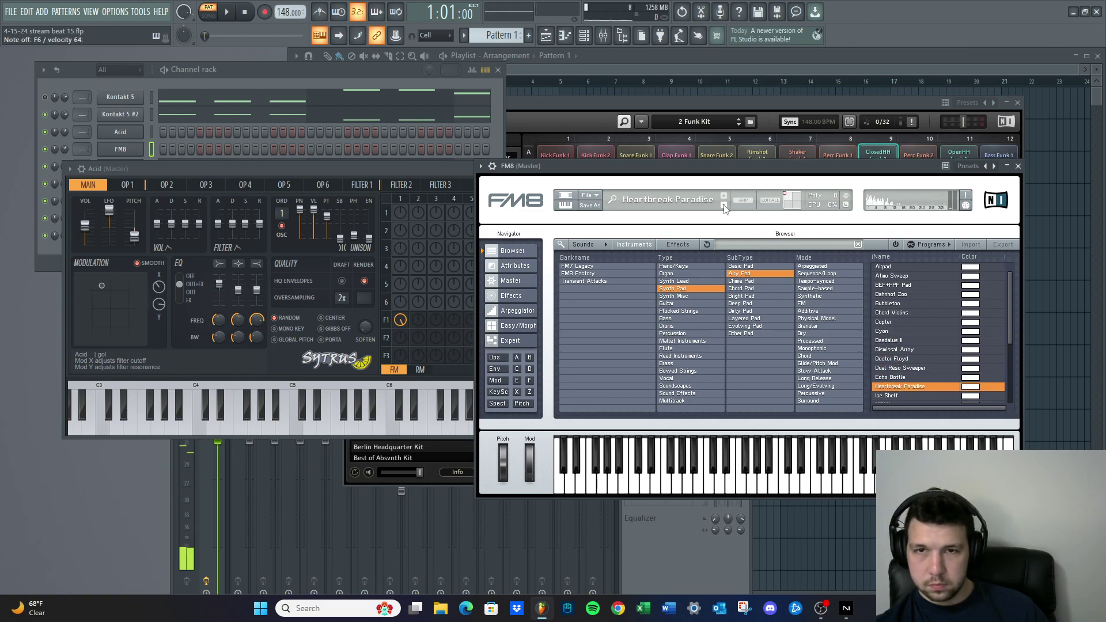
pyautogui.click(229, 11)
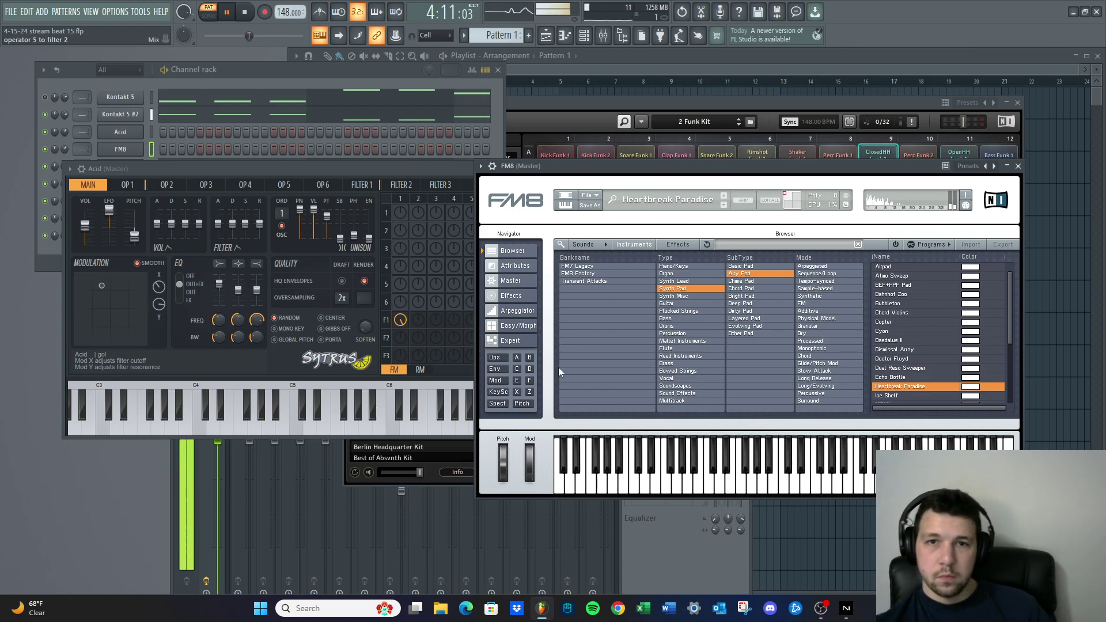
# Try shorter FM8 attacks of about -57 on the timbre envelope and -42 on the amplitude envelope, and stop playback
pyautogui.click(522, 279)
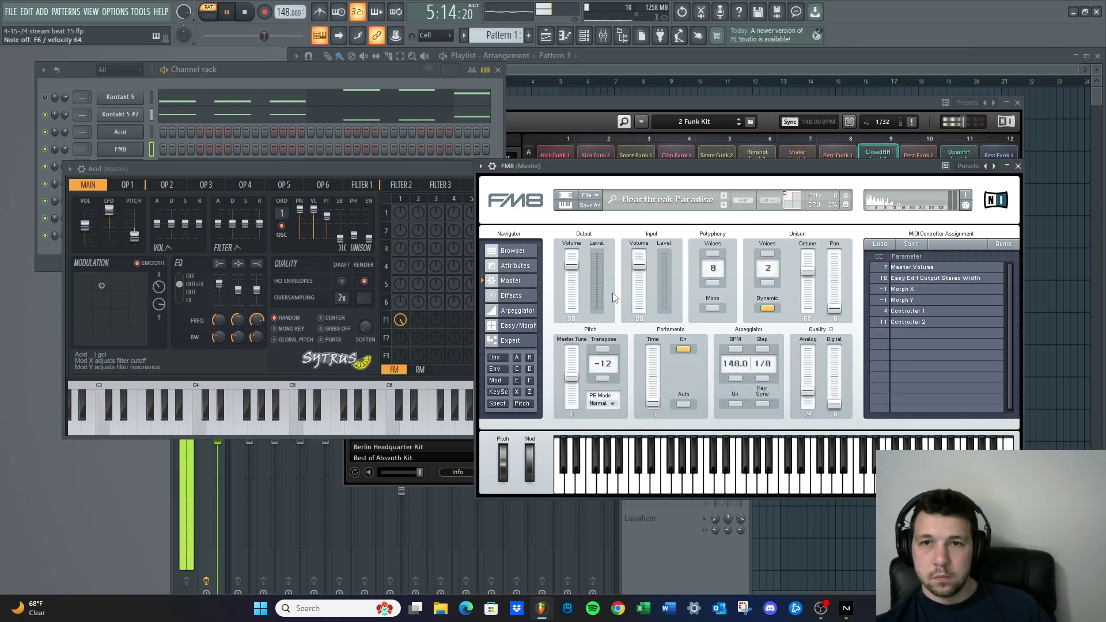
pyautogui.click(507, 295)
pyautogui.click(515, 311)
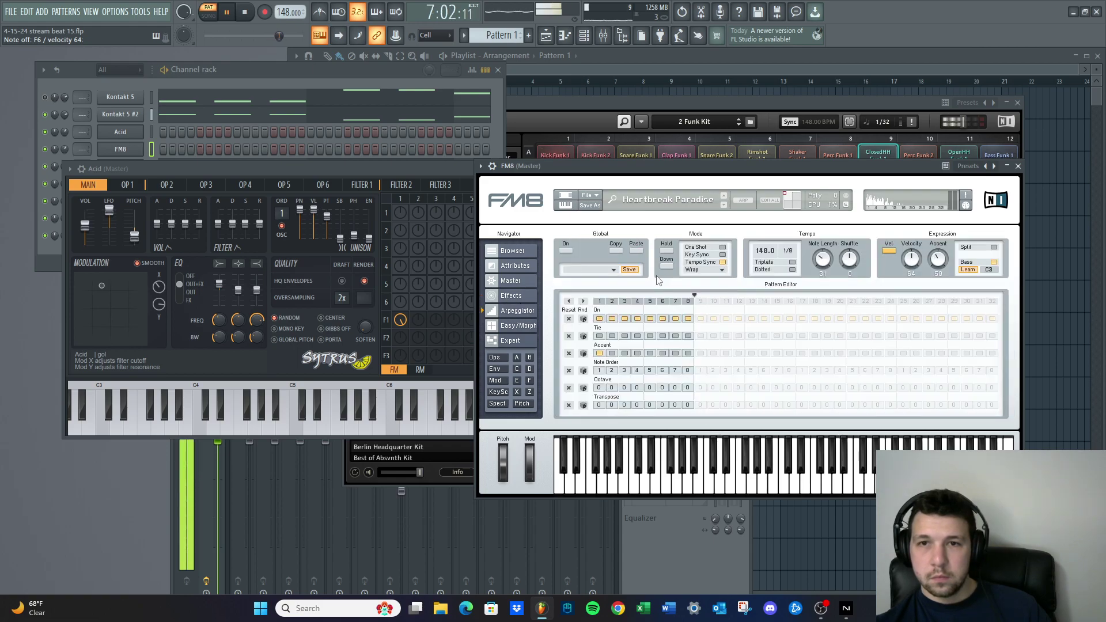
pyautogui.click(517, 325)
pyautogui.moveTo(571, 377); pyautogui.dragTo(571, 394)
pyautogui.moveTo(694, 377); pyautogui.dragTo(694, 391)
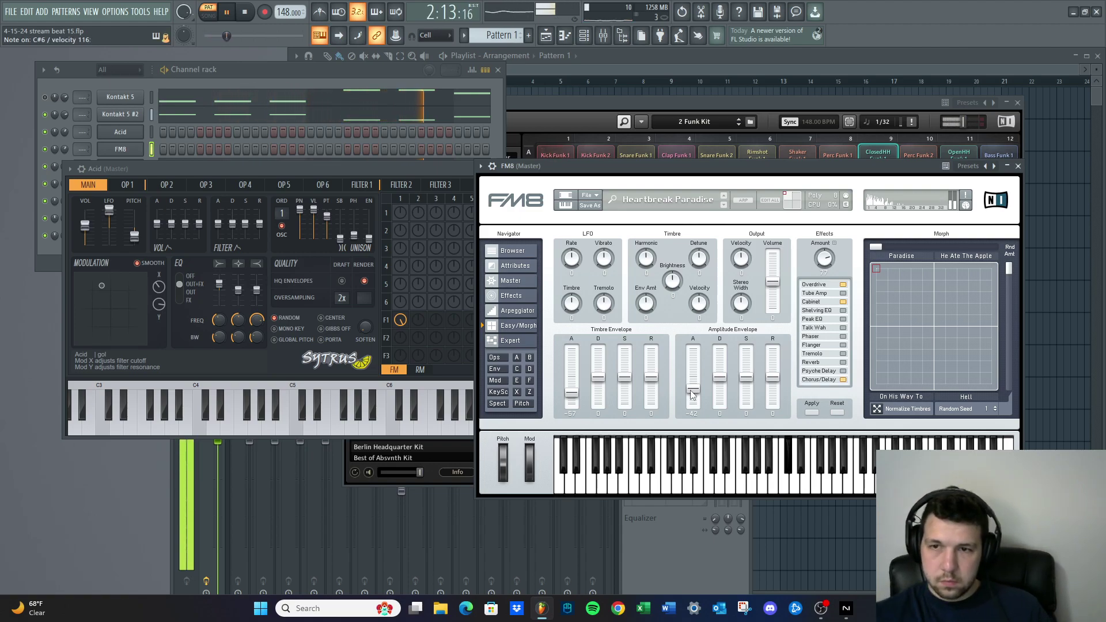
pyautogui.press('space')
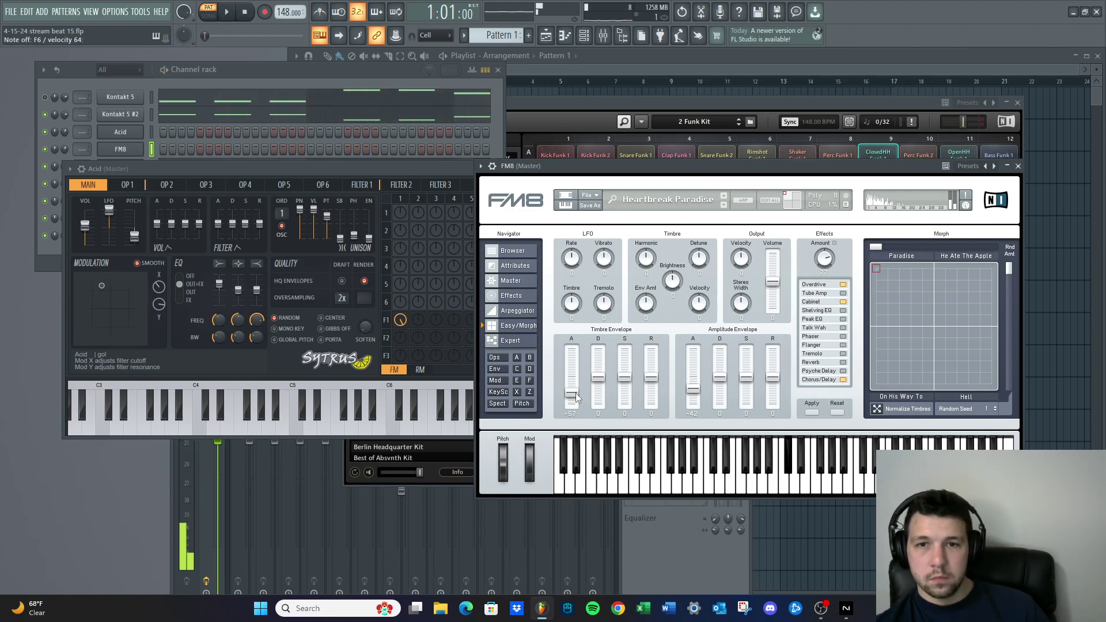
# Set the FM8 timbre and amplitude envelope attacks back to near zero, and audition the sound over the pattern
pyautogui.moveTo(571, 393); pyautogui.dragTo(587, 380)
pyautogui.moveTo(693, 389); pyautogui.dragTo(693, 379)
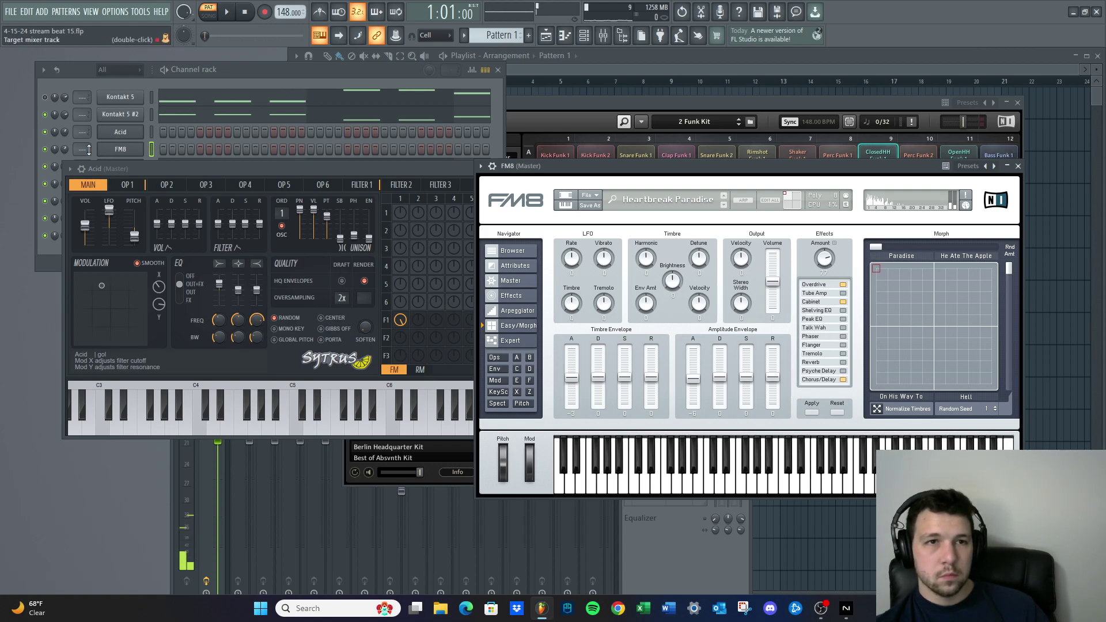
pyautogui.rightClick(63, 149)
pyautogui.click(78, 154)
pyautogui.click(225, 16)
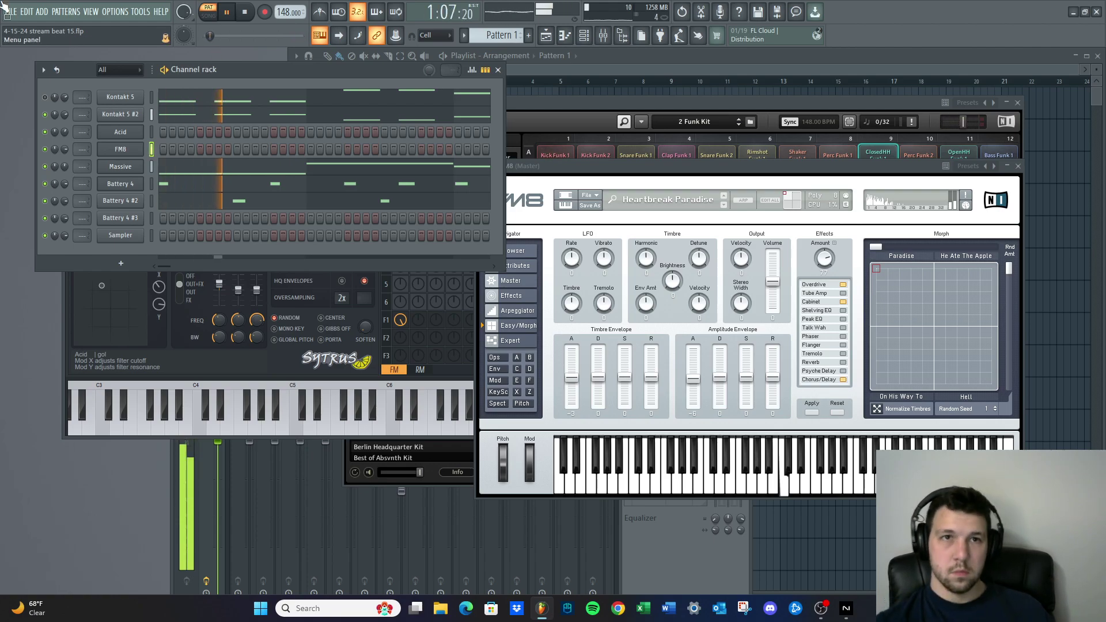
pyautogui.press('space')
# Examine the whole Massive note sequence in the piano roll, and close it
pyautogui.click(277, 167)
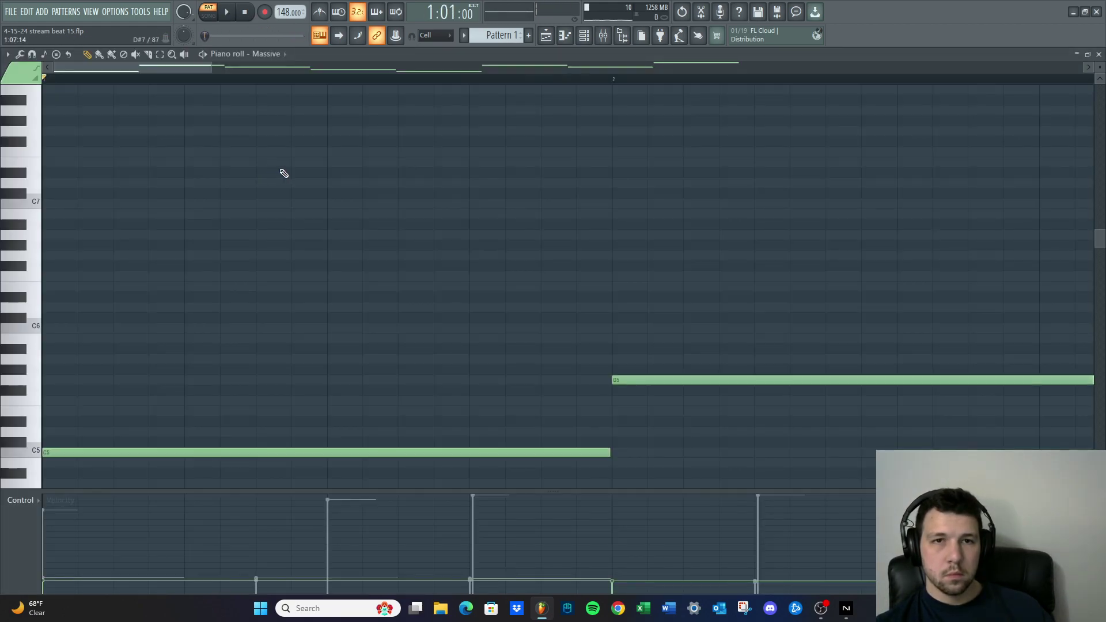
pyautogui.scroll(-5, 548, 155)
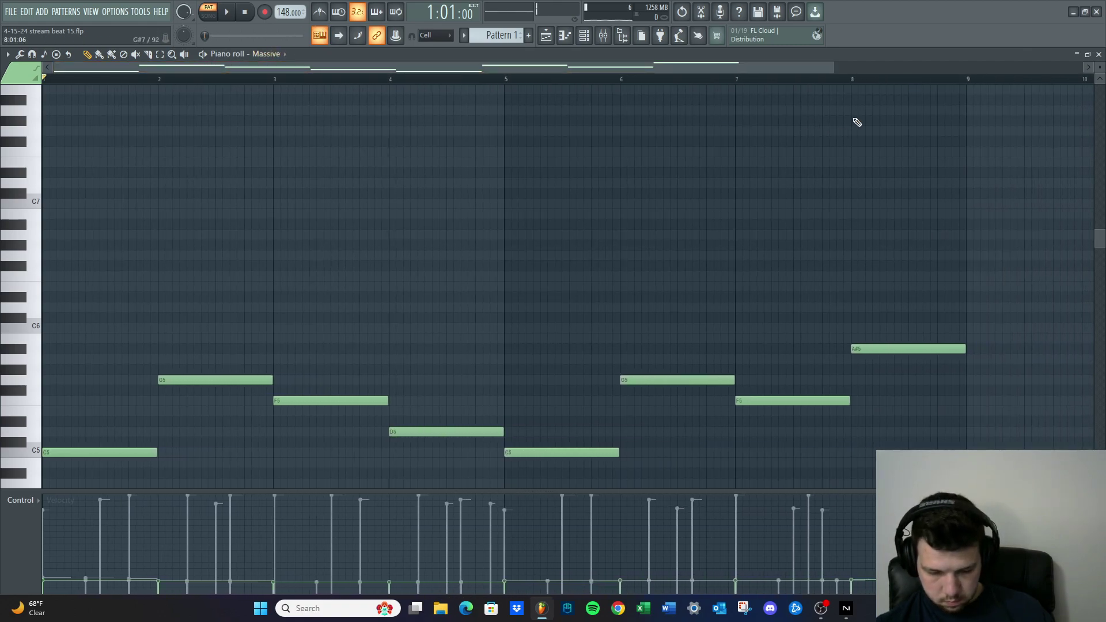
pyautogui.click(1098, 54)
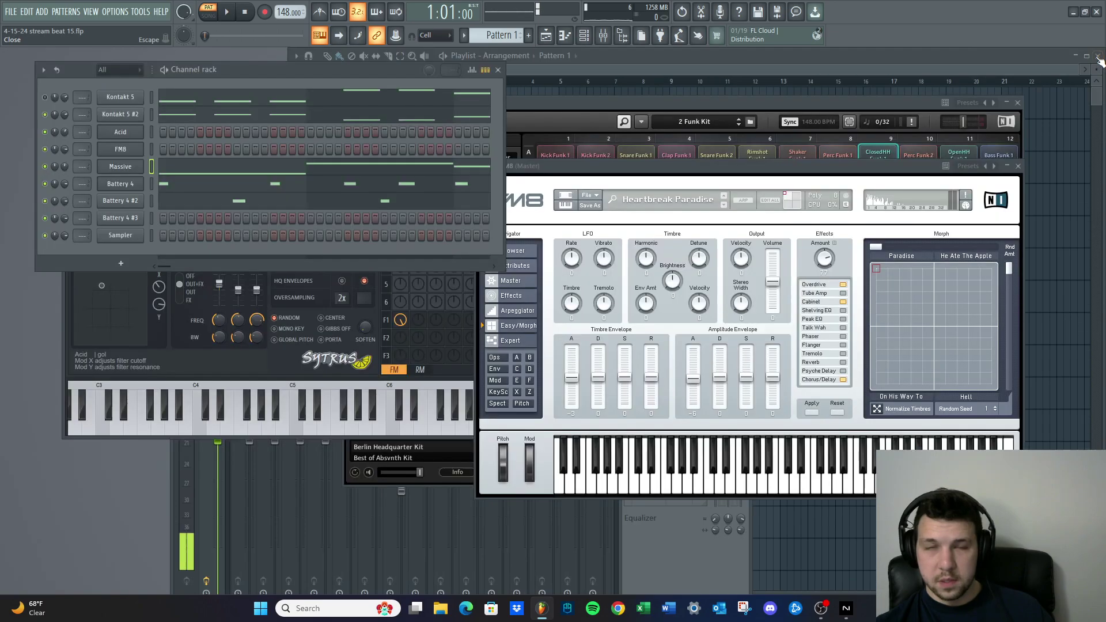
# Bring the FM8 window back up and rehearse Heartbreak Paradise over the playing pattern, and stop playback
pyautogui.click(121, 149)
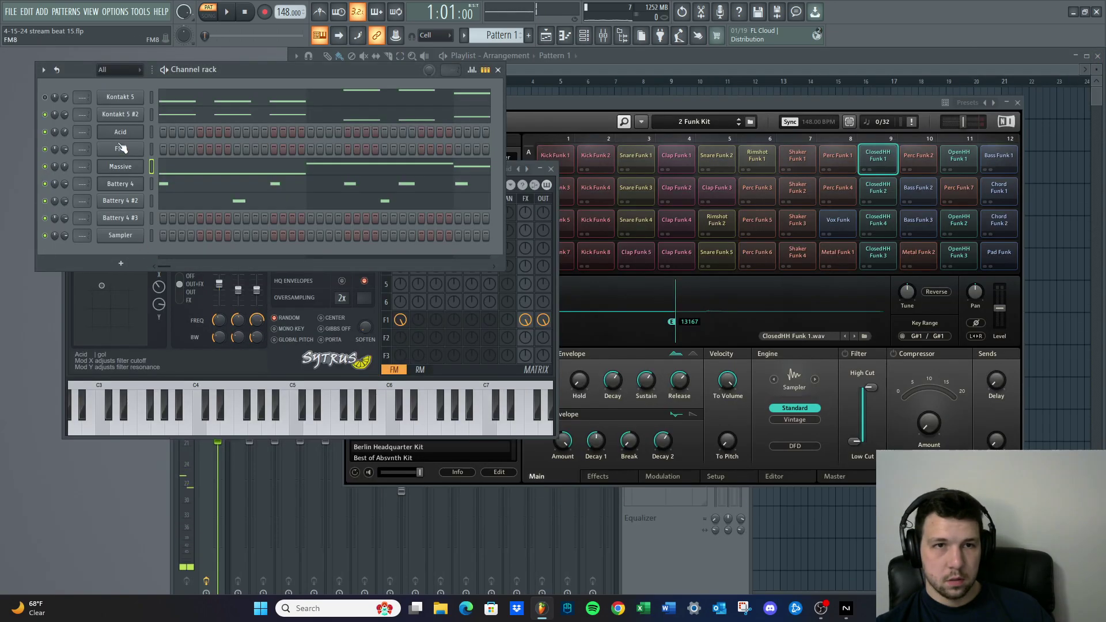
pyautogui.click(227, 12)
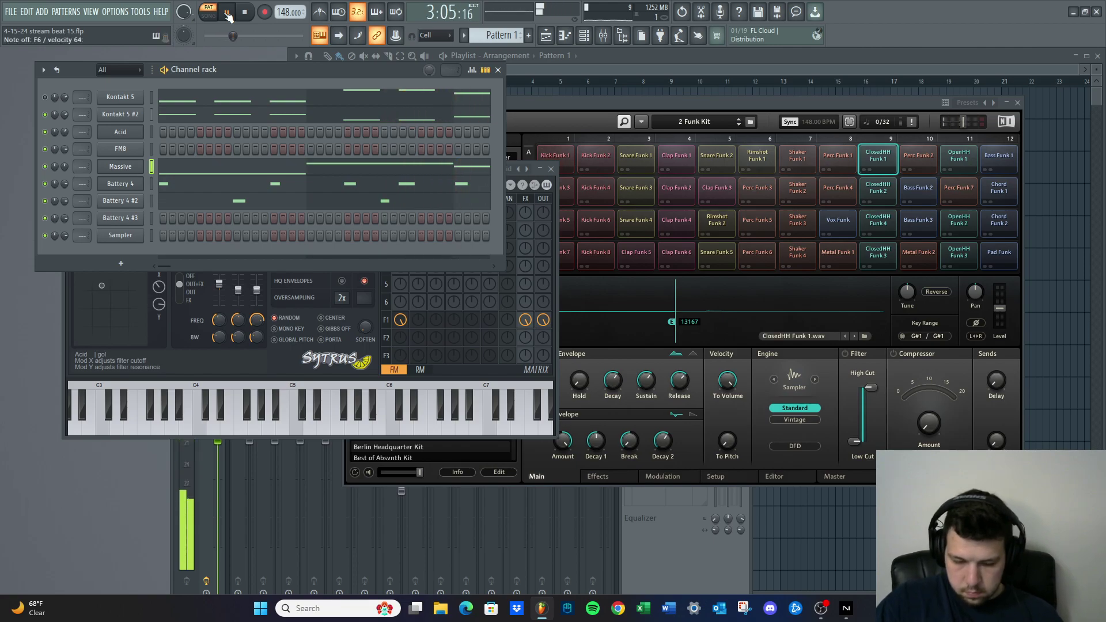
pyautogui.press('space')
pyautogui.click(121, 149)
pyautogui.click(228, 12)
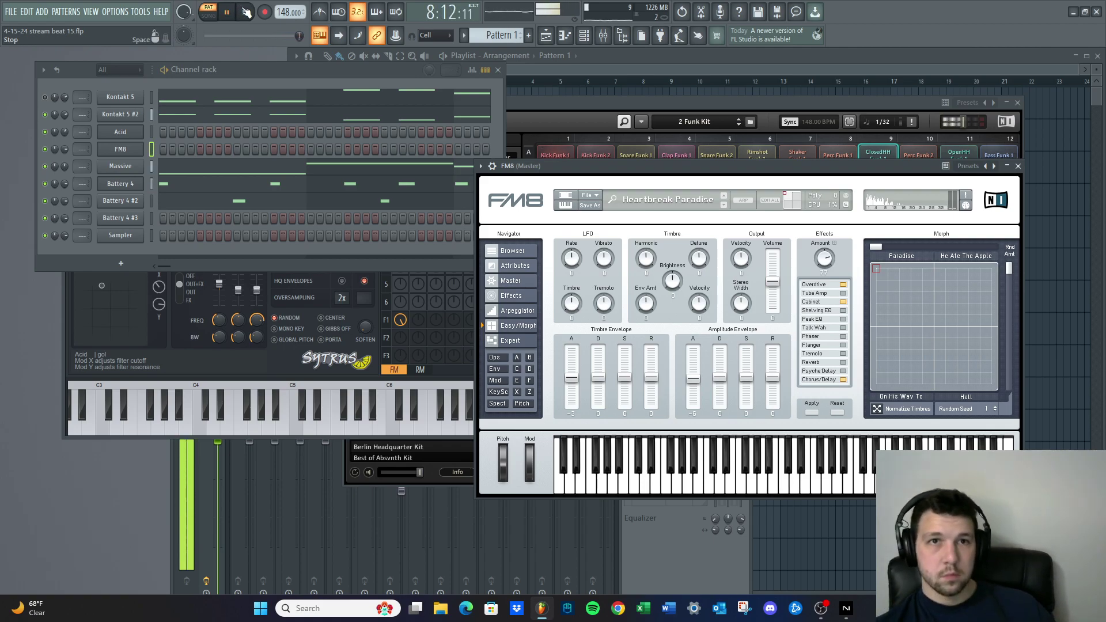
pyautogui.click(246, 12)
# Arm recording and set the global snap to (none)
pyautogui.click(265, 12)
pyautogui.click(609, 366)
pyautogui.click(444, 36)
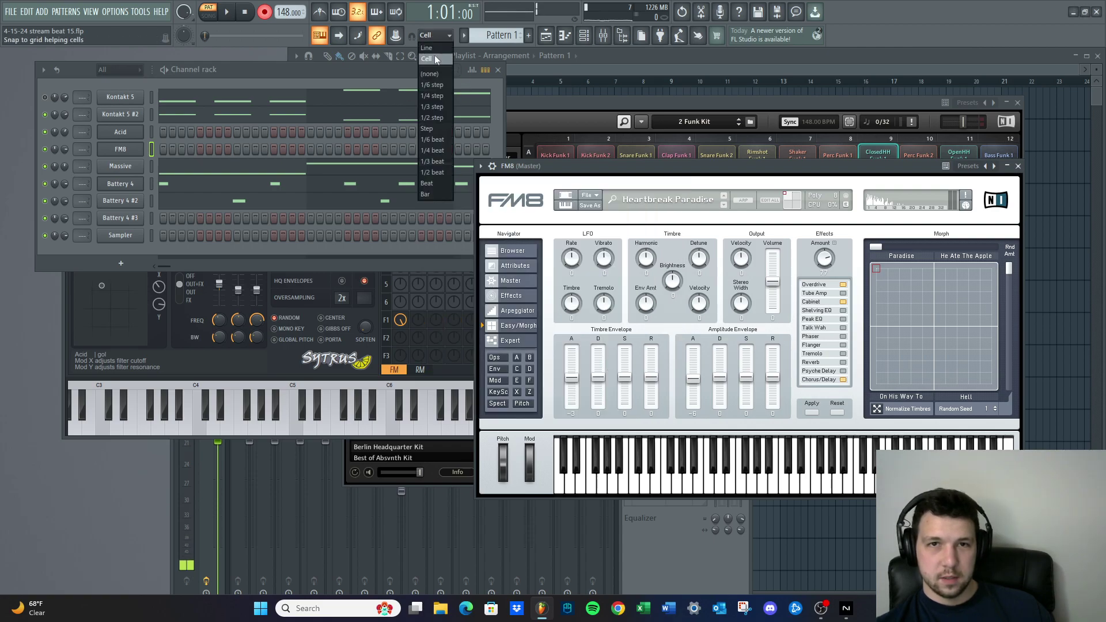
pyautogui.click(430, 74)
# Record a live FM8 melody of short notes in bars 1, 3, 5 and 7, redoing the take from the start
pyautogui.click(230, 14)
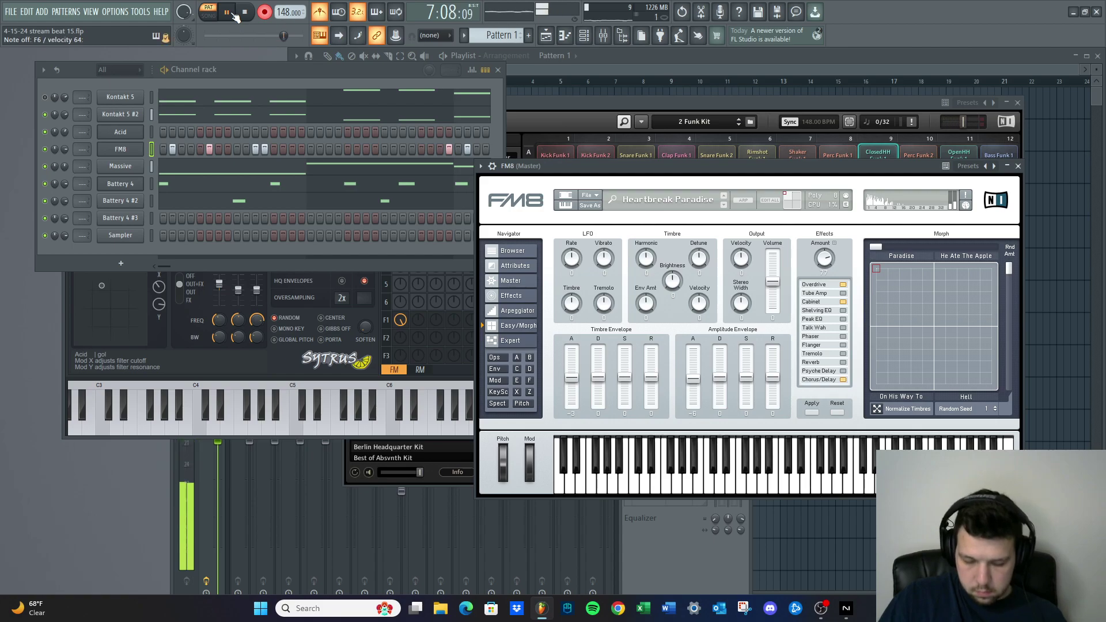
pyautogui.press('space')
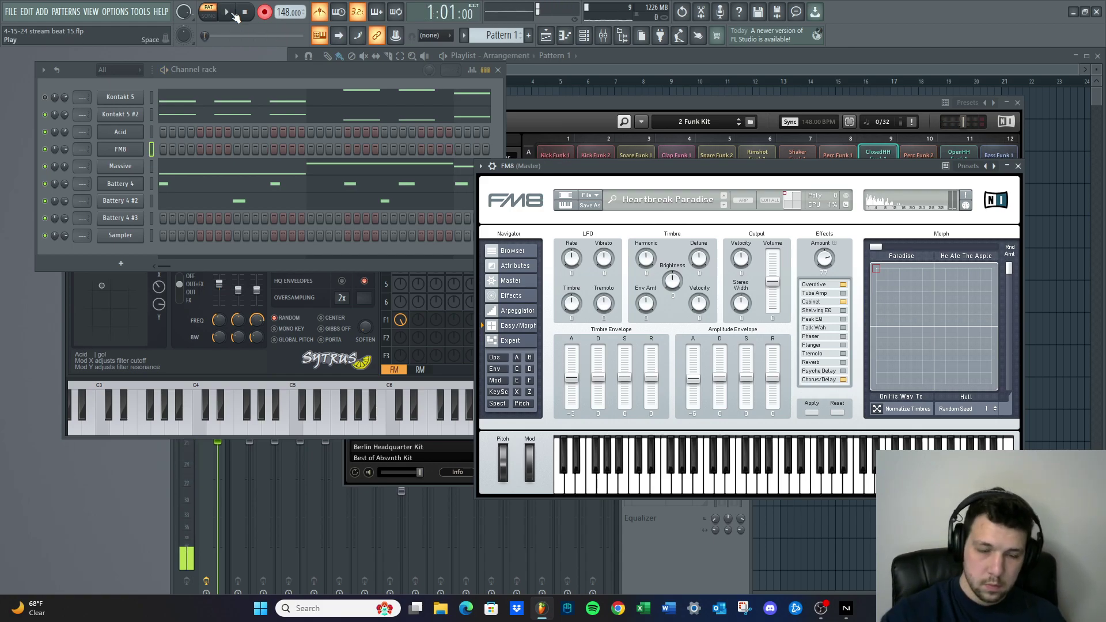
pyautogui.click(233, 14)
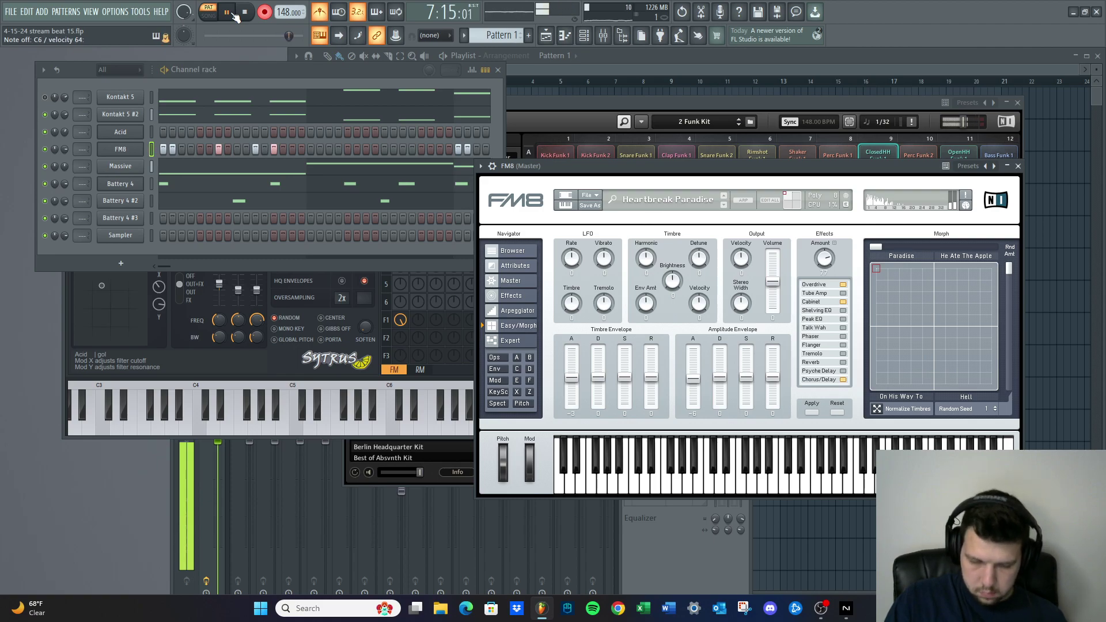
pyautogui.click(234, 15)
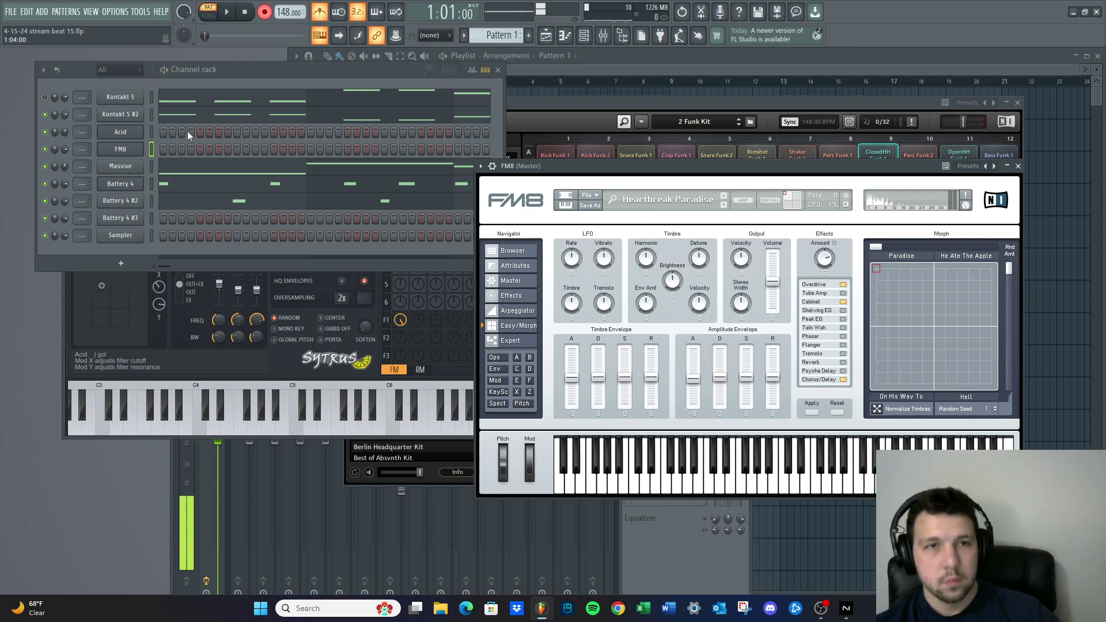
# Open the FM8 piano roll and play back the recorded melody with recording and the metronome off
pyautogui.rightClick(130, 148)
pyautogui.click(173, 148)
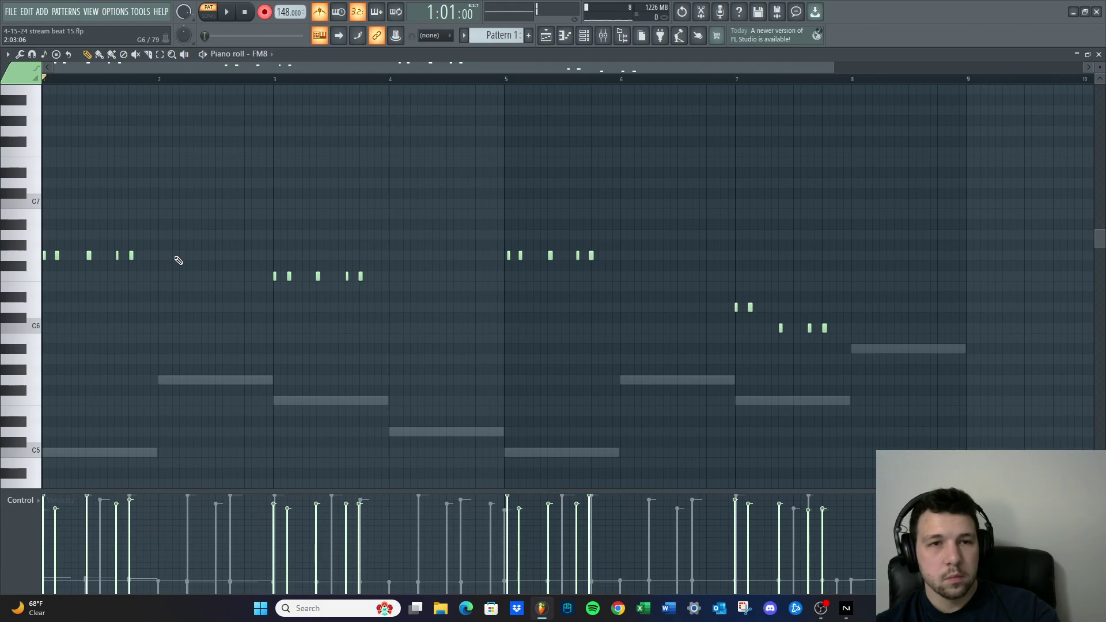
pyautogui.press('space')
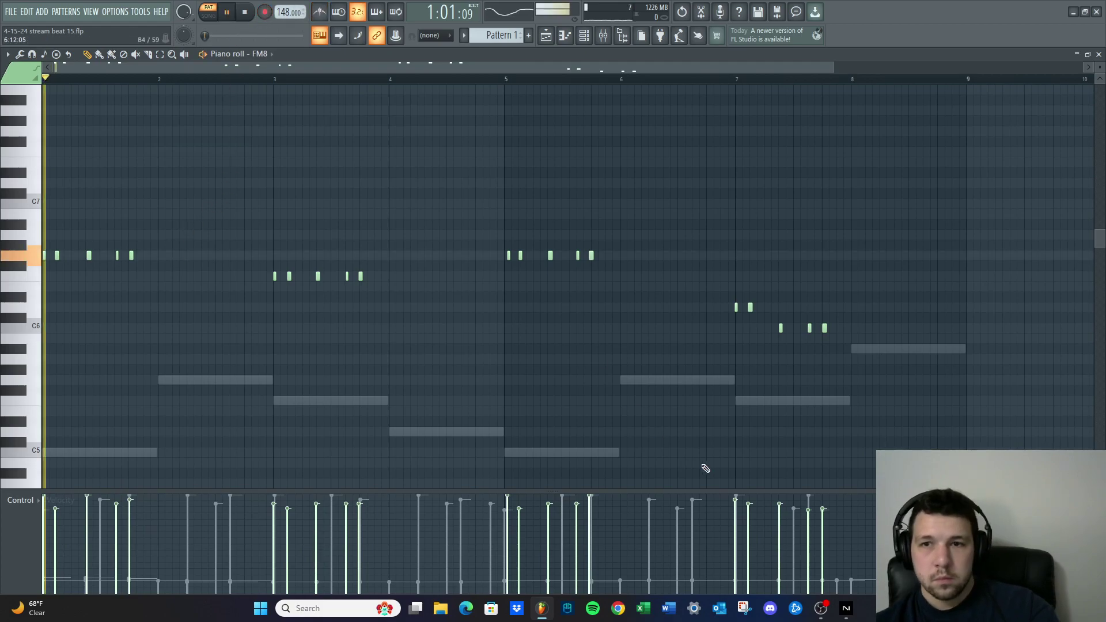
# Raise the third FM8 note in bar 7 to D6 while the pattern plays
pyautogui.scroll(4, 703, 464)
pyautogui.moveTo(777, 360); pyautogui.dragTo(835, 323)
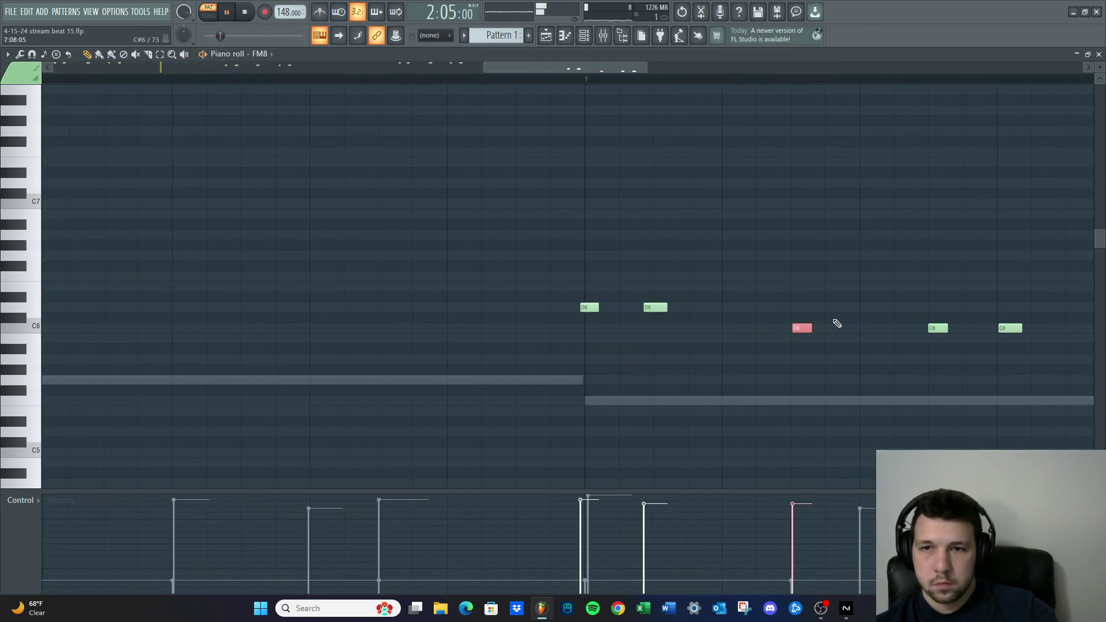
pyautogui.scroll(-6, 420, 254)
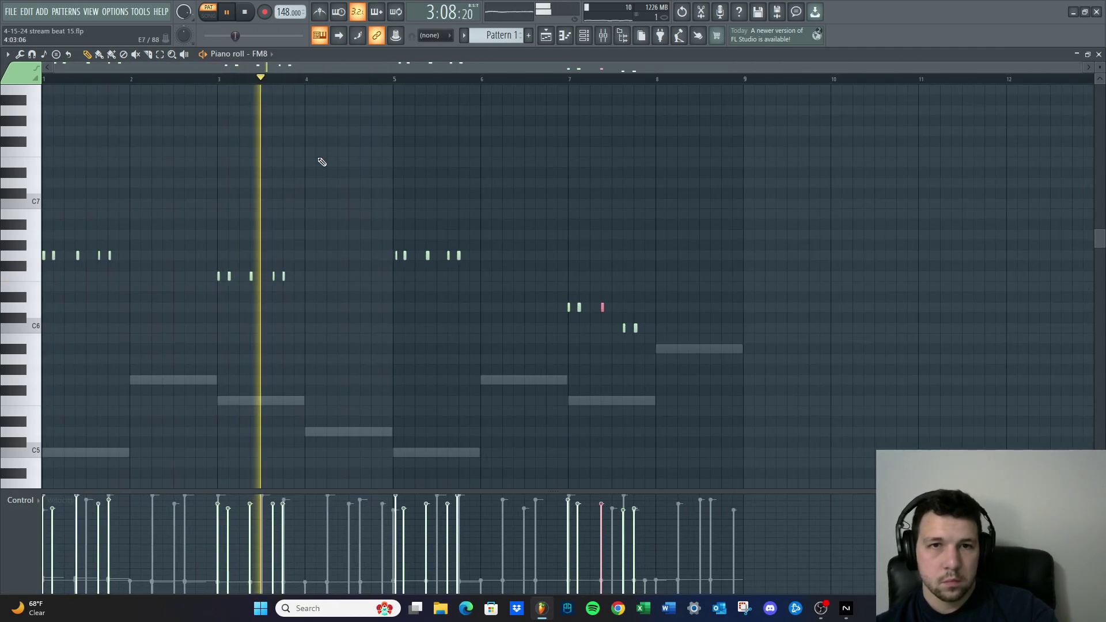
pyautogui.scroll(2, 266, 219)
pyautogui.scroll(-1, 542, 264)
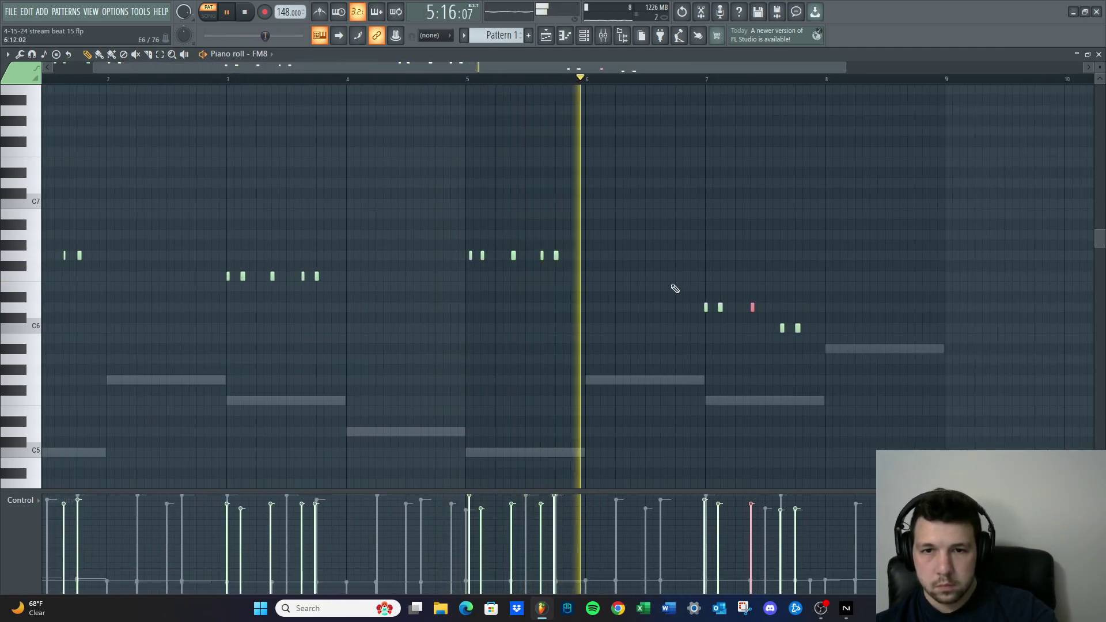
# Review the FM8 melody across Pattern 1 and nudge the last two G6 notes in bar 5 onto the grid
pyautogui.scroll(2, 766, 300)
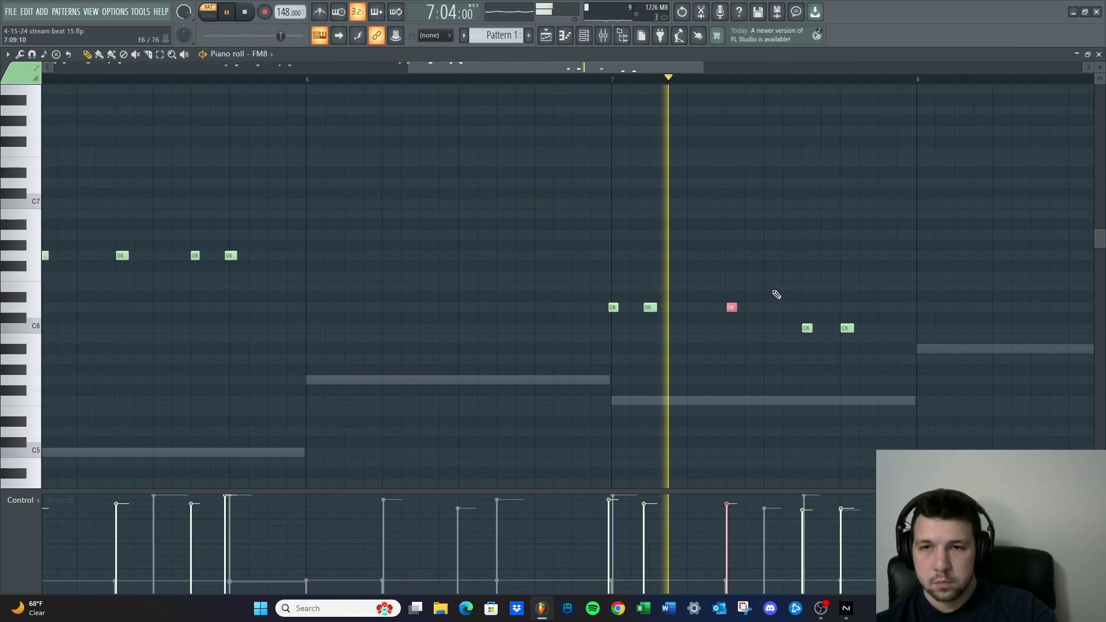
pyautogui.scroll(-3, 654, 296)
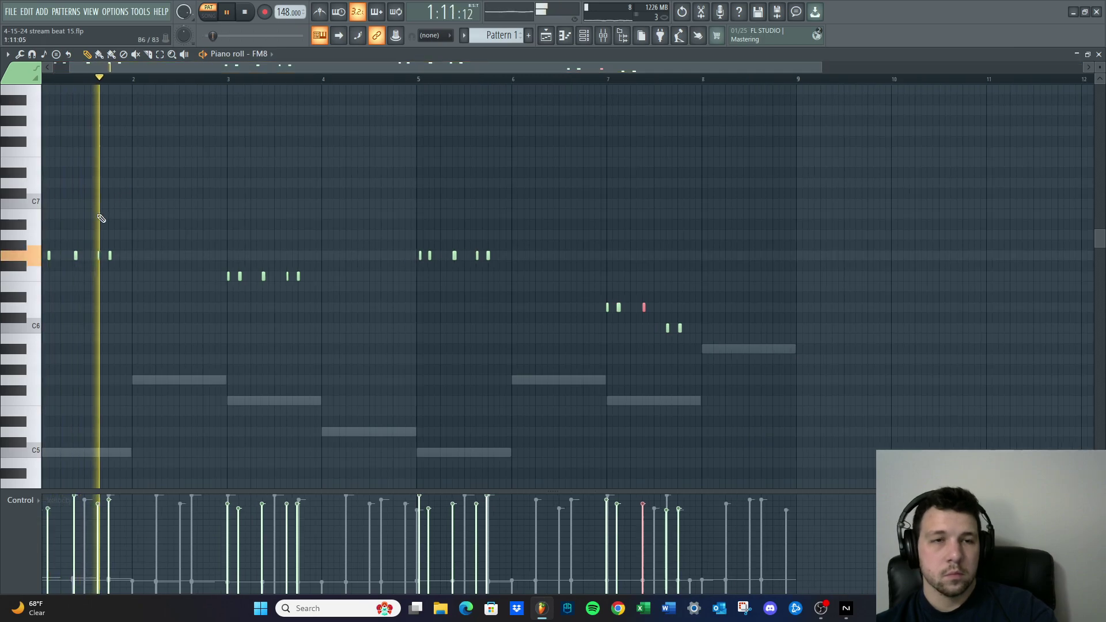
pyautogui.scroll(4, 104, 210)
pyautogui.scroll(-3, 363, 233)
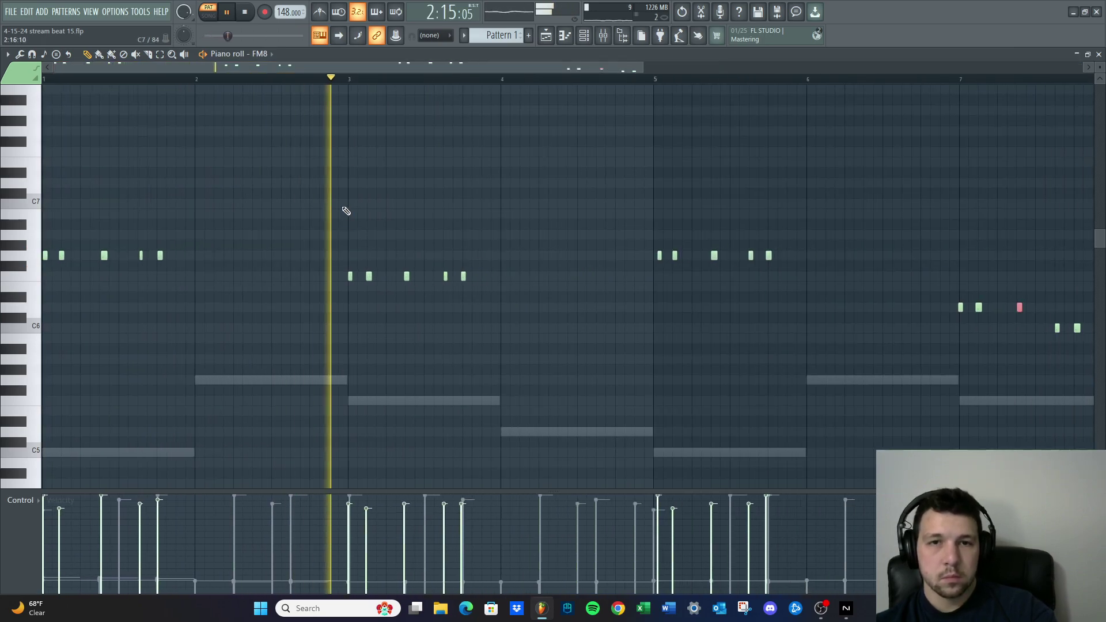
pyautogui.moveTo(420, 68); pyautogui.dragTo(570, 97)
pyautogui.scroll(1, 536, 223)
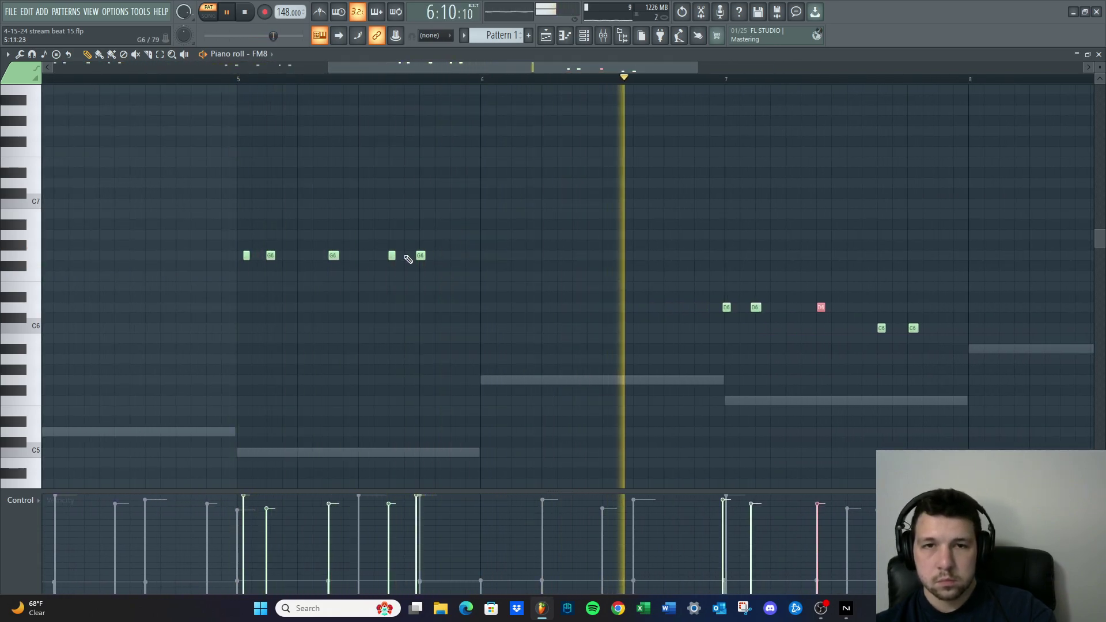
pyautogui.press('space')
pyautogui.scroll(2, 380, 257)
pyautogui.scroll(2, 403, 257)
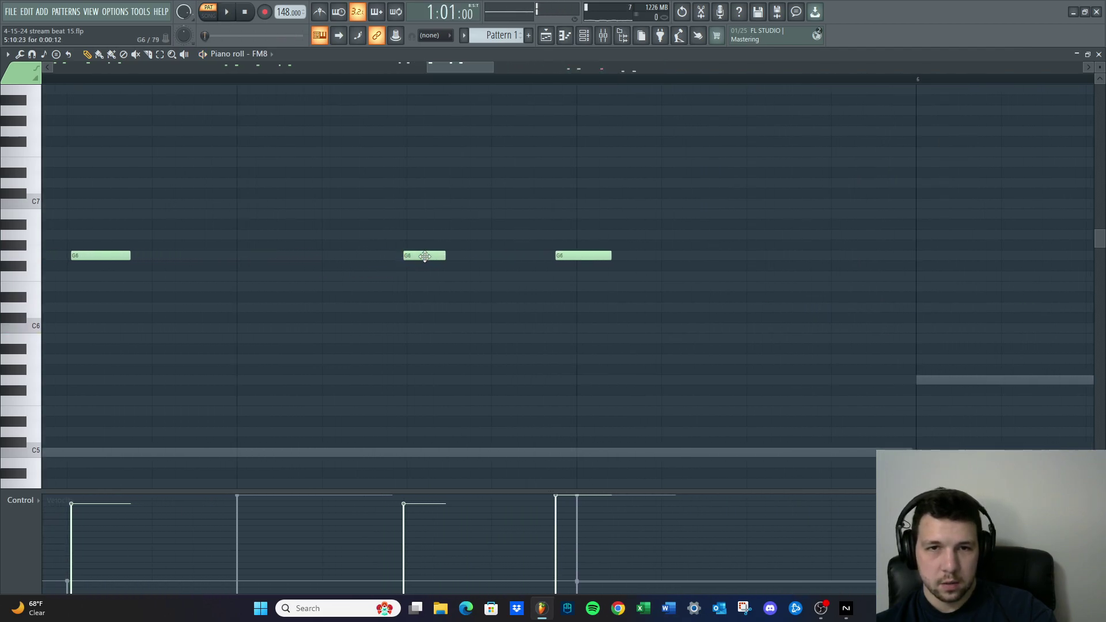
pyautogui.moveTo(569, 258); pyautogui.dragTo(591, 258)
# Align the short G6 notes in bar 1 with the grid while the pattern plays
pyautogui.scroll(-2, 421, 119)
pyautogui.moveTo(423, 68); pyautogui.dragTo(11, 104)
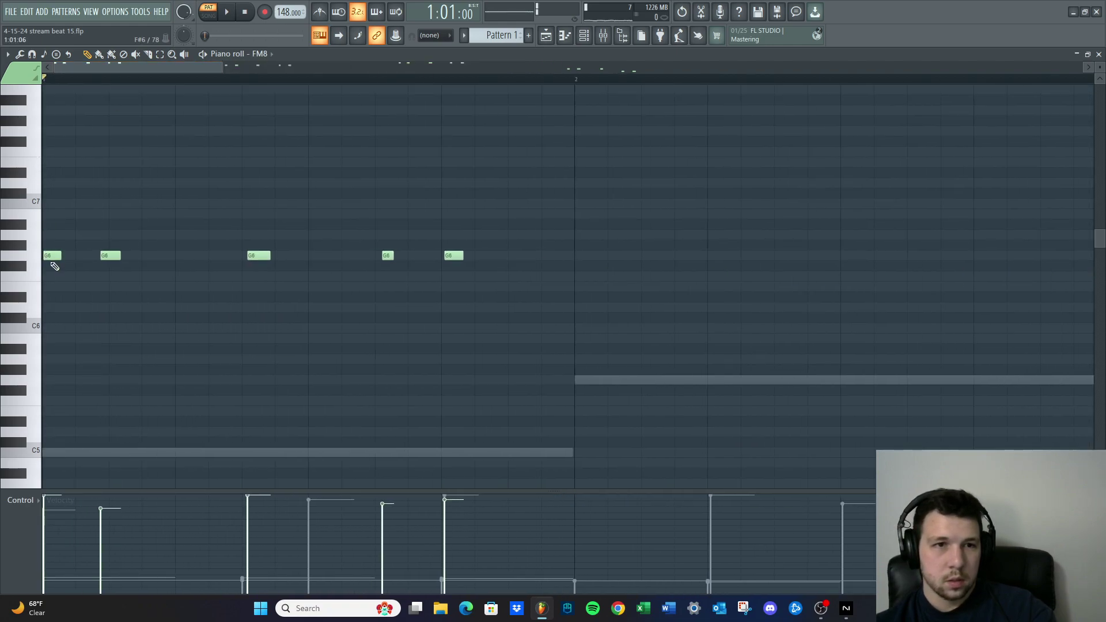
pyautogui.press('space')
pyautogui.moveTo(107, 257); pyautogui.dragTo(117, 258)
pyautogui.moveTo(258, 257); pyautogui.dragTo(256, 257)
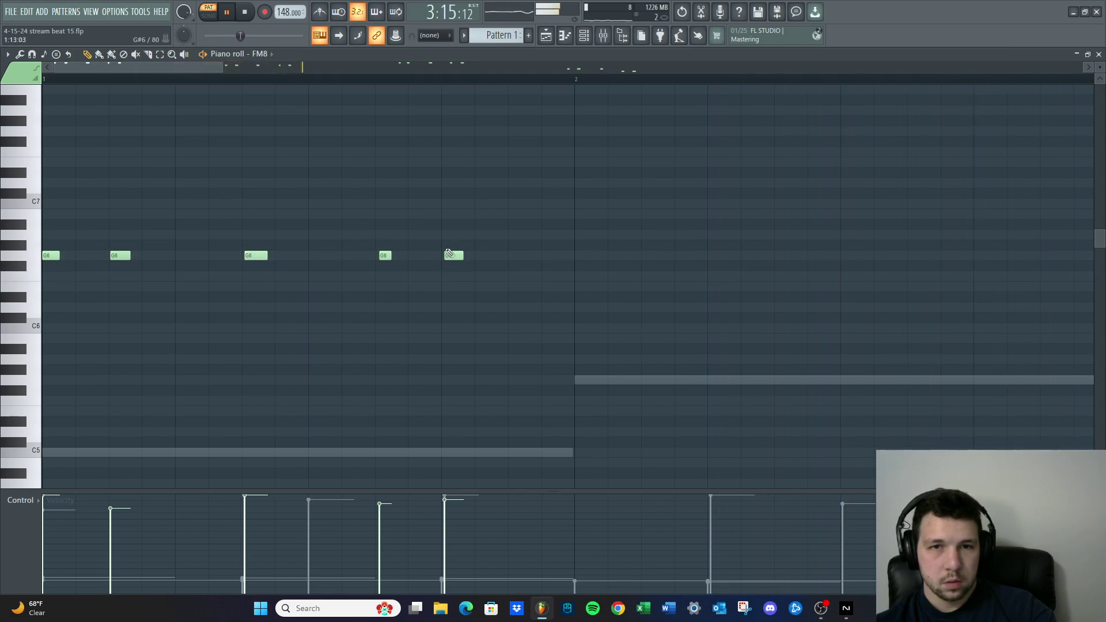
# Align the short F6 notes in bar 3 with the grid lines
pyautogui.scroll(-2, 345, 214)
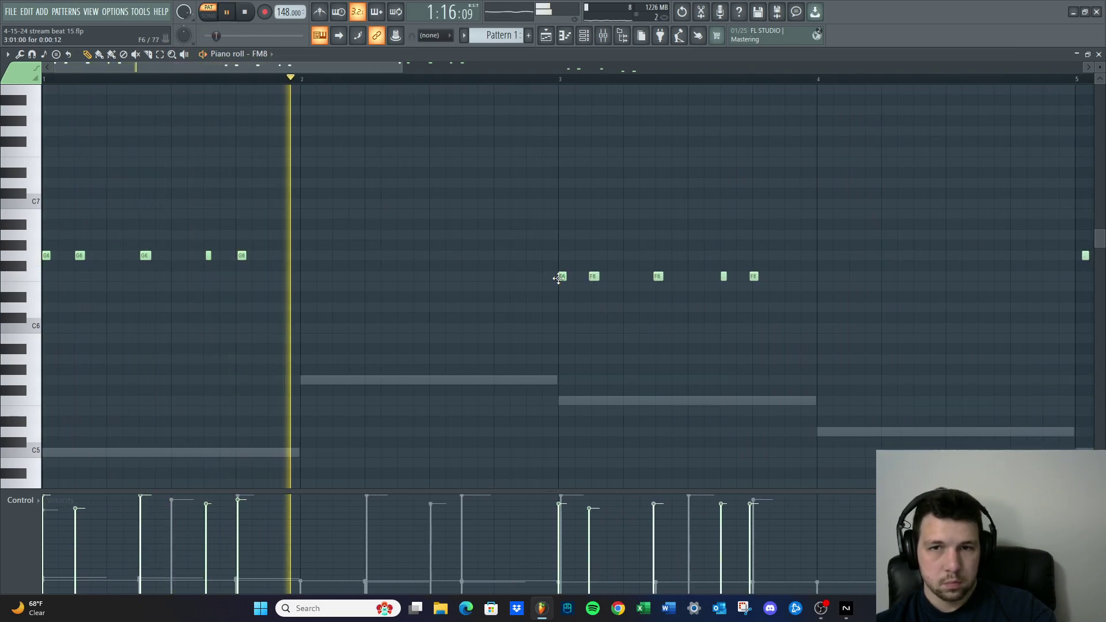
pyautogui.scroll(4, 593, 308)
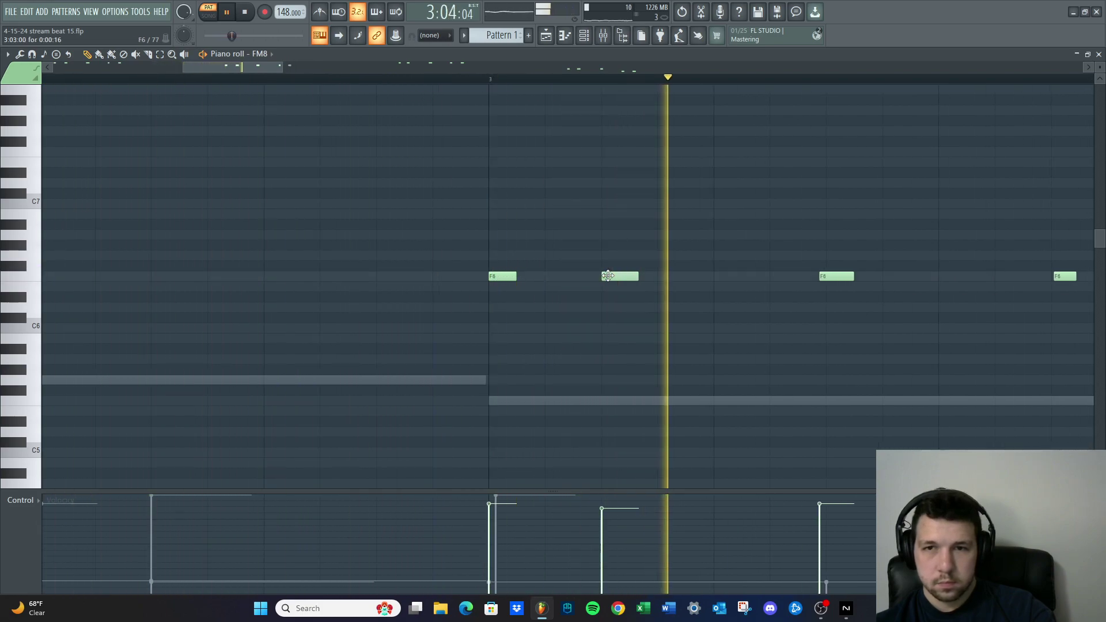
pyautogui.scroll(-3, 608, 276)
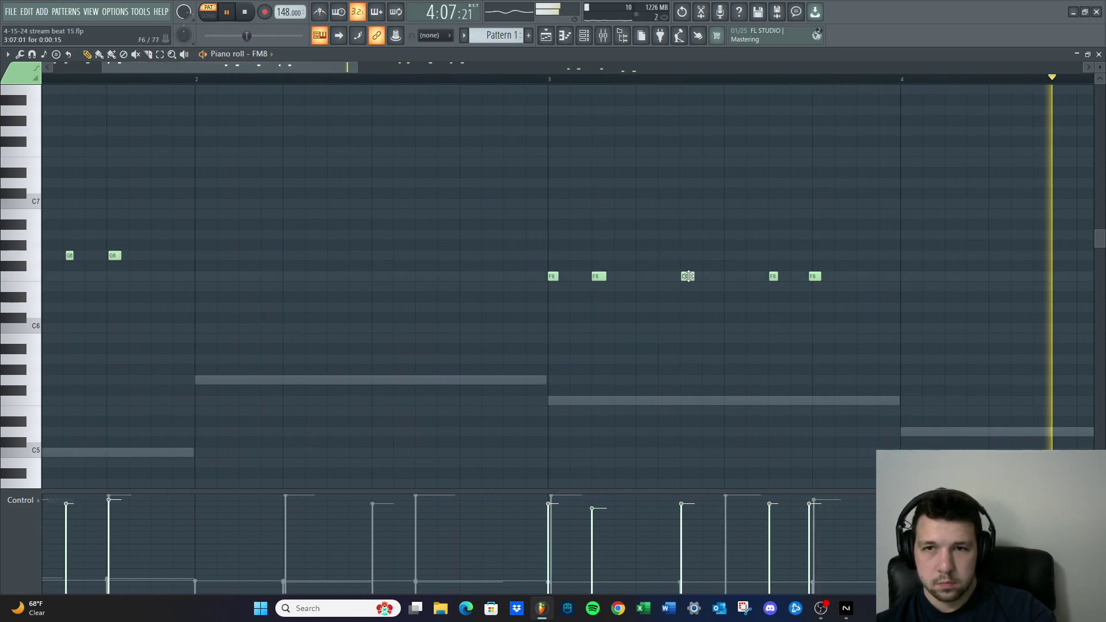
pyautogui.scroll(4, 688, 276)
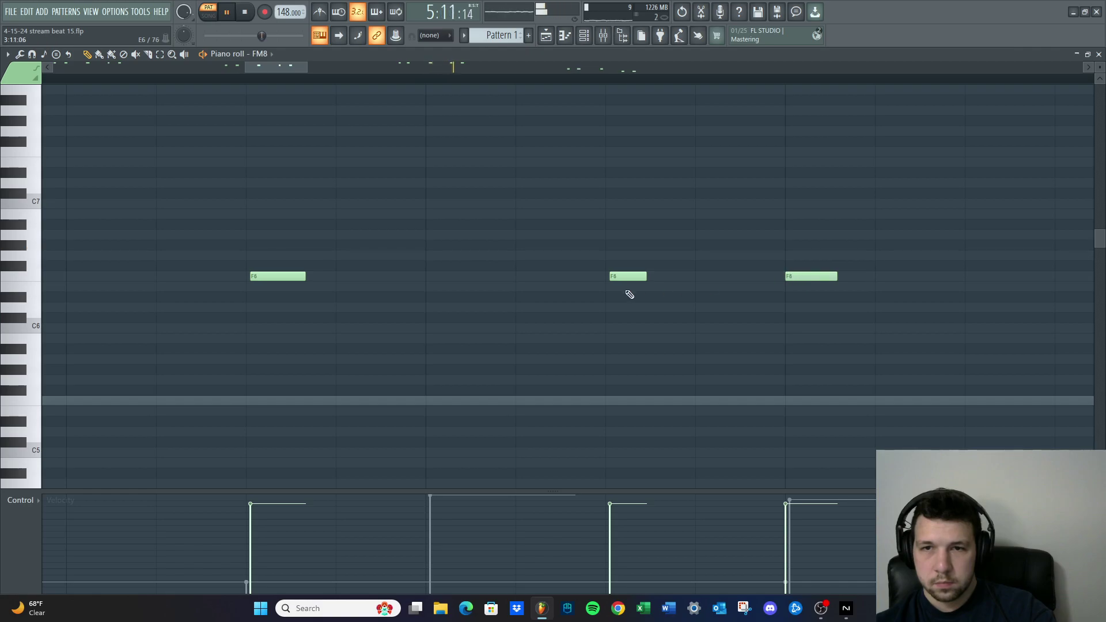
pyautogui.scroll(-4, 546, 230)
pyautogui.scroll(4, 462, 291)
pyautogui.moveTo(525, 277); pyautogui.dragTo(528, 277)
# Shift the first G6 note of bar 5 earlier and the second slightly later toward the grid
pyautogui.scroll(-4, 465, 230)
pyautogui.moveTo(324, 69); pyautogui.dragTo(445, 74)
pyautogui.scroll(3, 420, 259)
pyautogui.moveTo(342, 257); pyautogui.dragTo(326, 257)
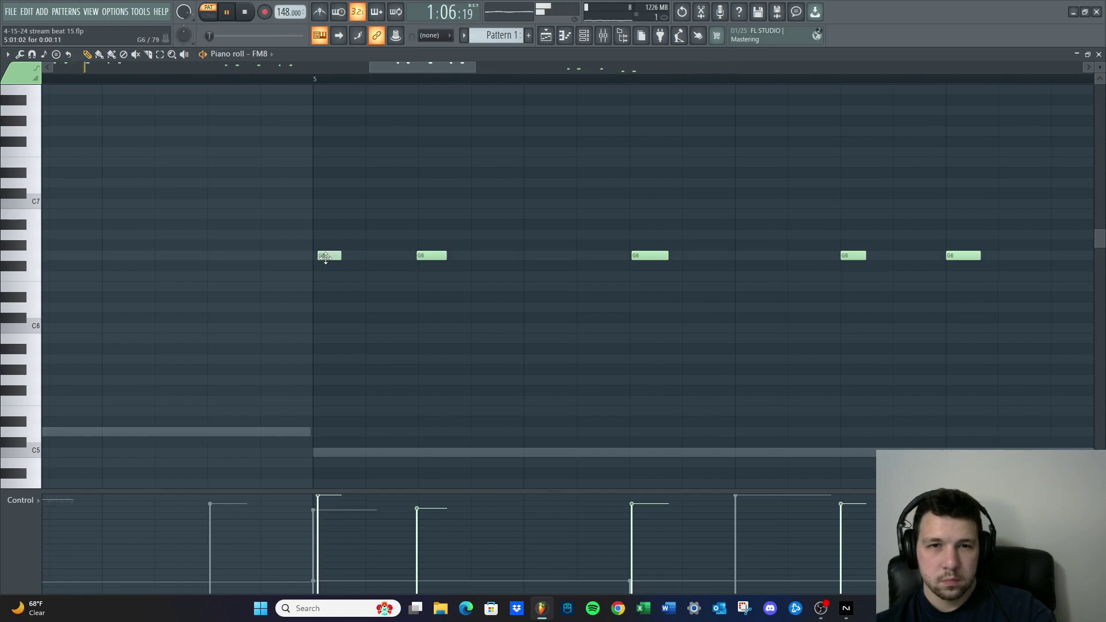
pyautogui.moveTo(426, 257); pyautogui.dragTo(429, 256)
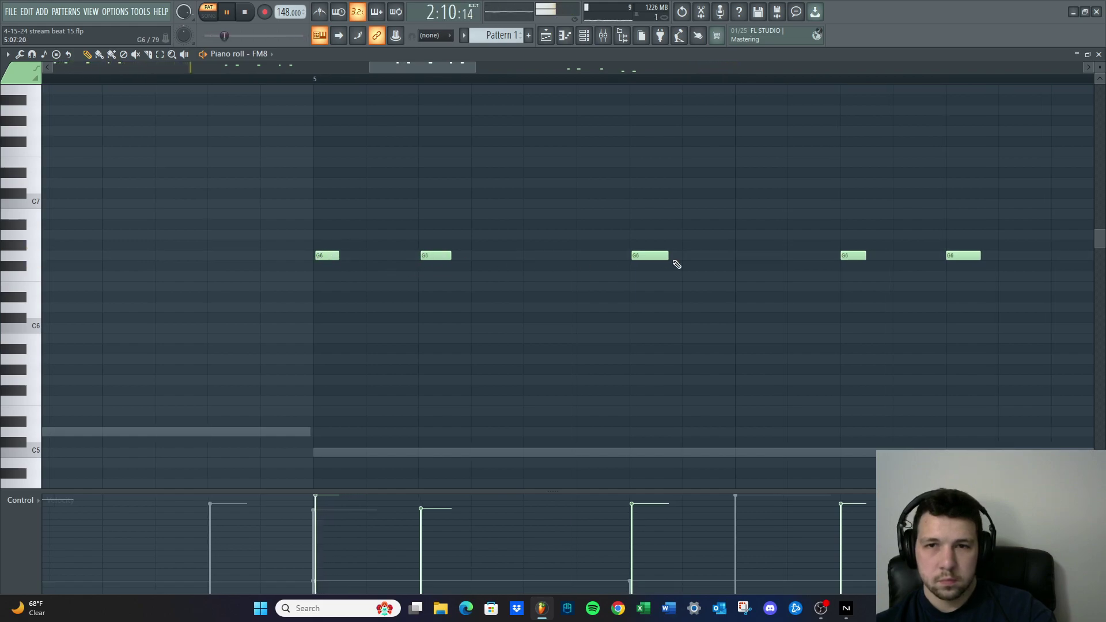
# Nudge the off-grid D6 notes in bar 7 slightly later onto the grid
pyautogui.moveTo(412, 67); pyautogui.dragTo(565, 75)
pyautogui.moveTo(487, 307); pyautogui.dragTo(492, 308)
pyautogui.moveTo(575, 308); pyautogui.dragTo(600, 308)
# Stop playback and move the first G6 note of bar 5 exactly onto the bar line
pyautogui.press('space')
pyautogui.moveTo(539, 68); pyautogui.dragTo(358, 136)
pyautogui.moveTo(460, 256); pyautogui.dragTo(458, 255)
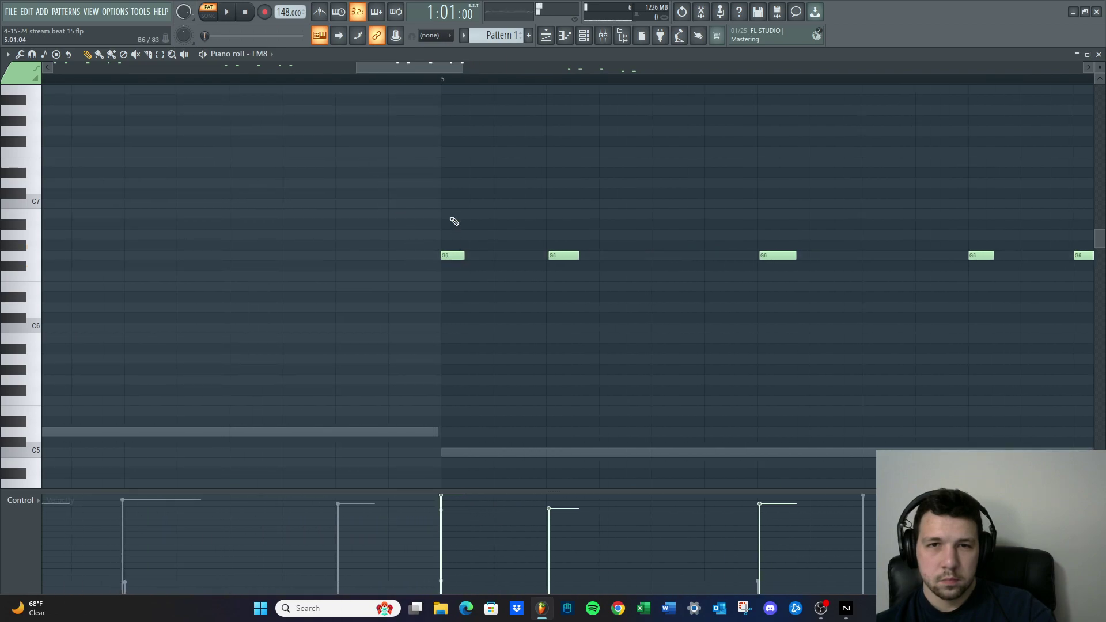
# Play back the pattern to check the aligned FM8 notes, and close the piano roll
pyautogui.moveTo(373, 60); pyautogui.dragTo(621, 85)
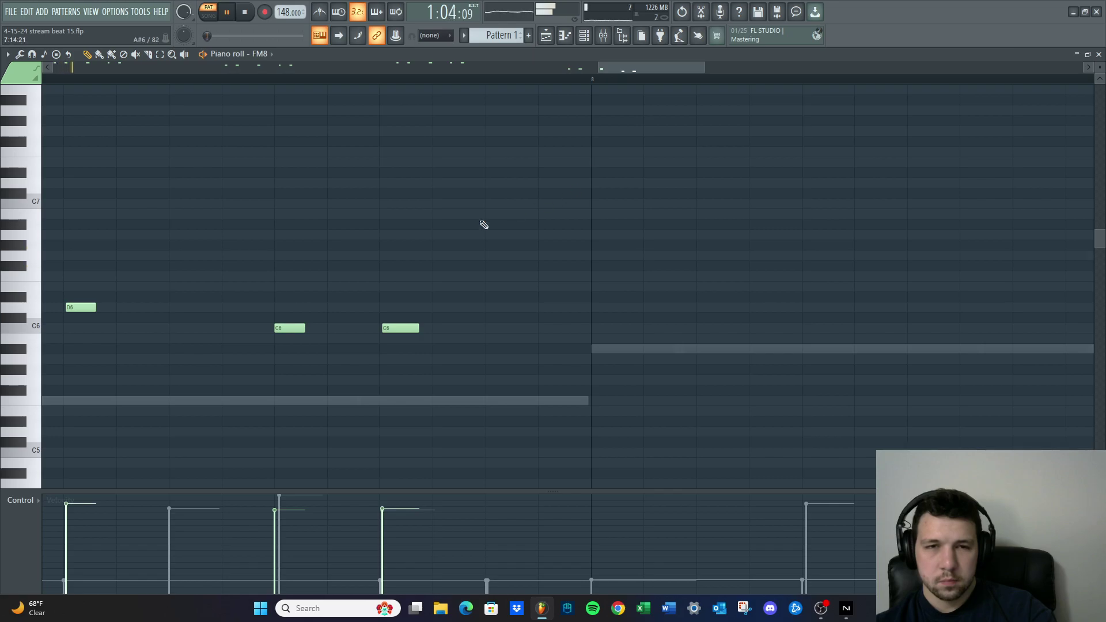
pyautogui.scroll(-4, 191, 234)
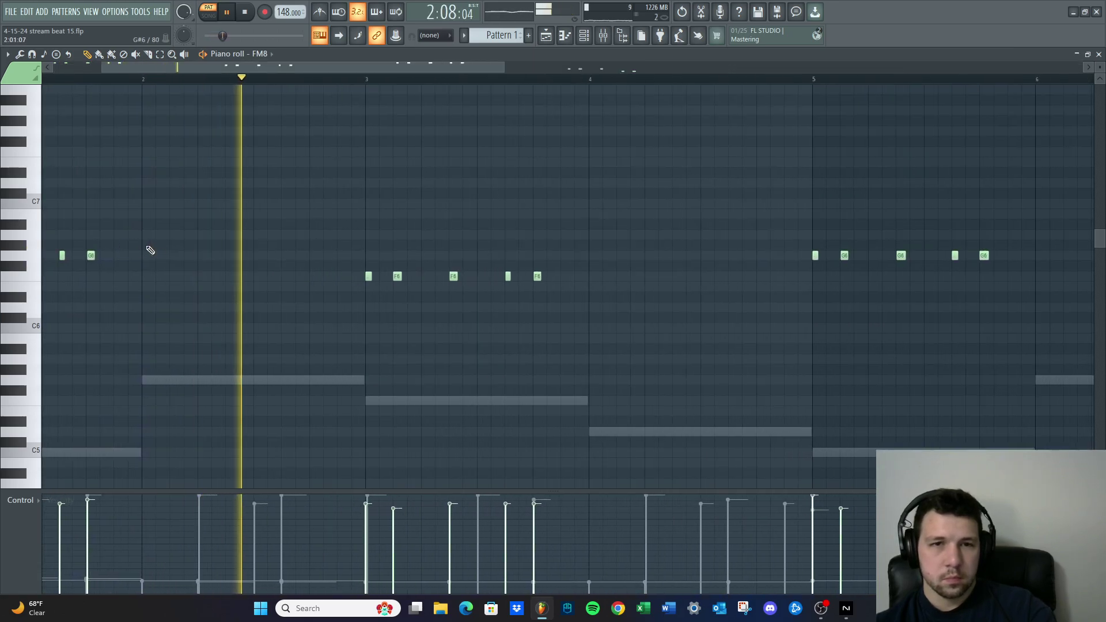
pyautogui.scroll(4, 537, 282)
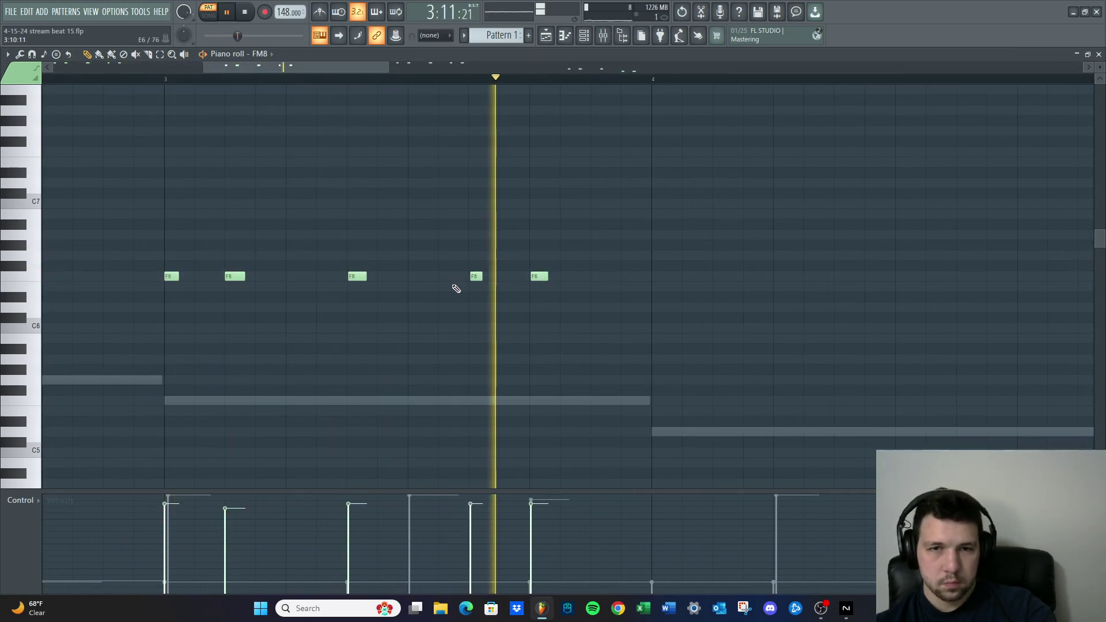
pyautogui.scroll(-5, 444, 294)
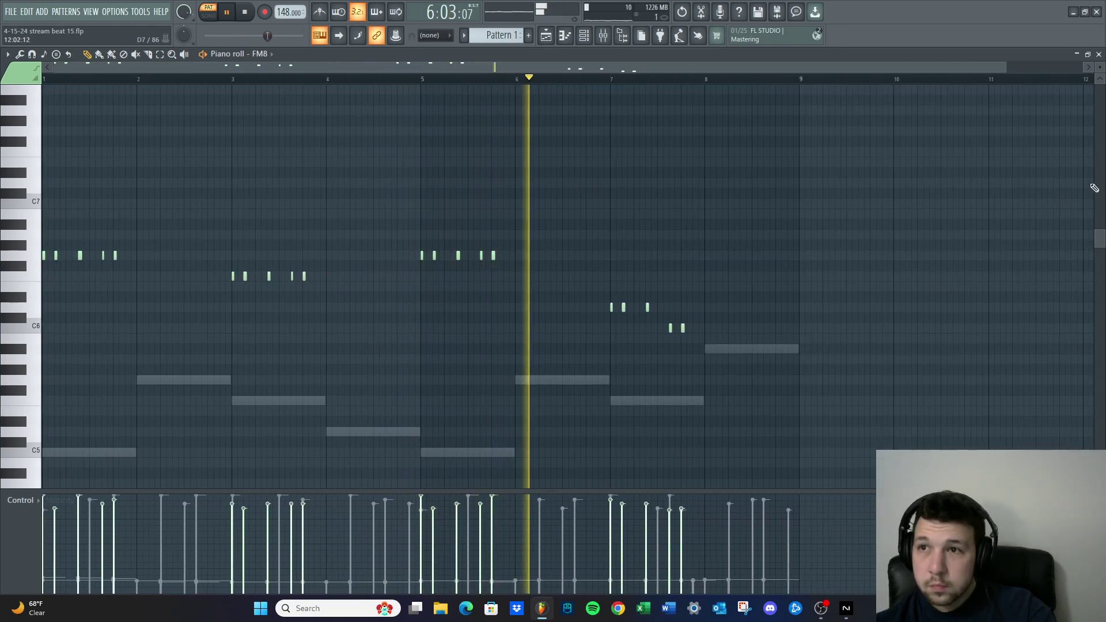
pyautogui.click(1100, 54)
pyautogui.press('space')
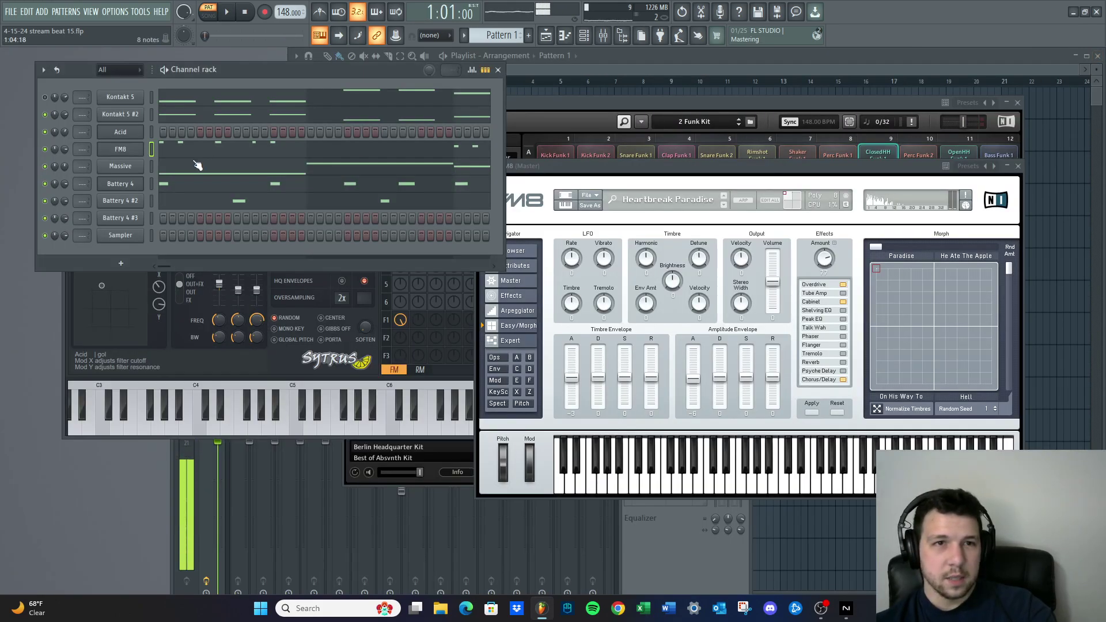
# Audition ClosedHH Bouncin 1 and ClosedHH Bouncin 2 of Battery 4 #3 against the playing pattern
pyautogui.click(124, 169)
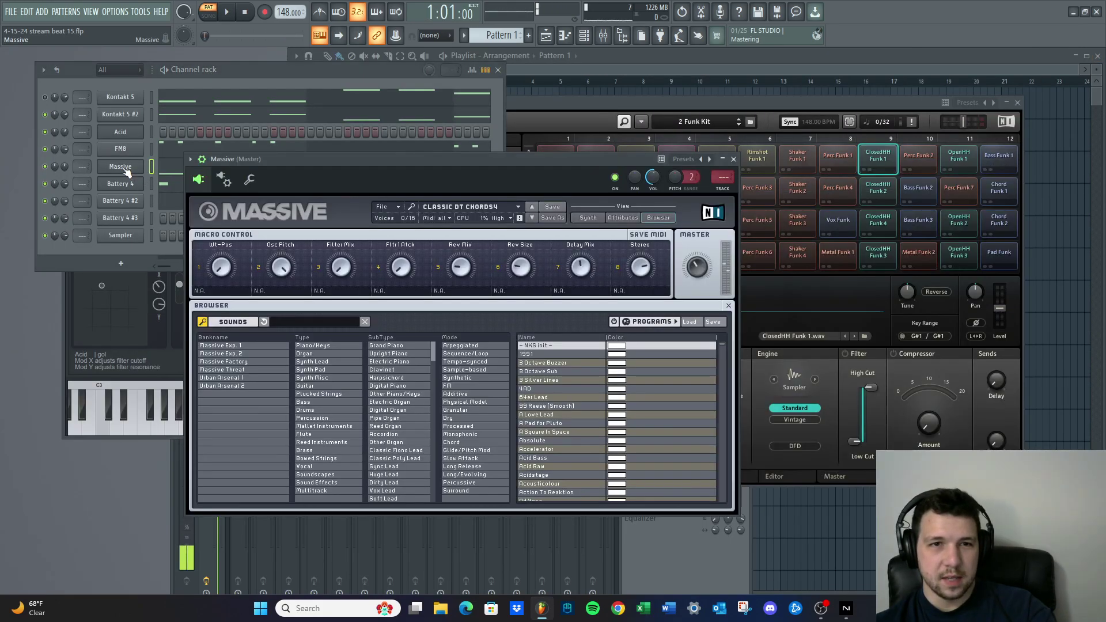
pyautogui.click(132, 213)
pyautogui.press('space')
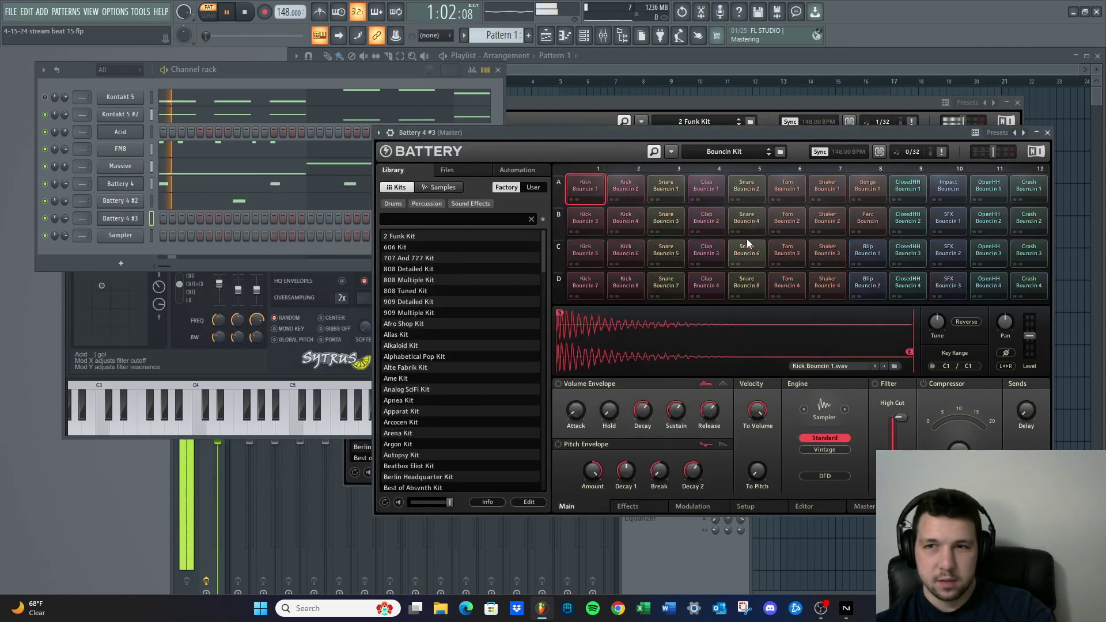
pyautogui.click(913, 211)
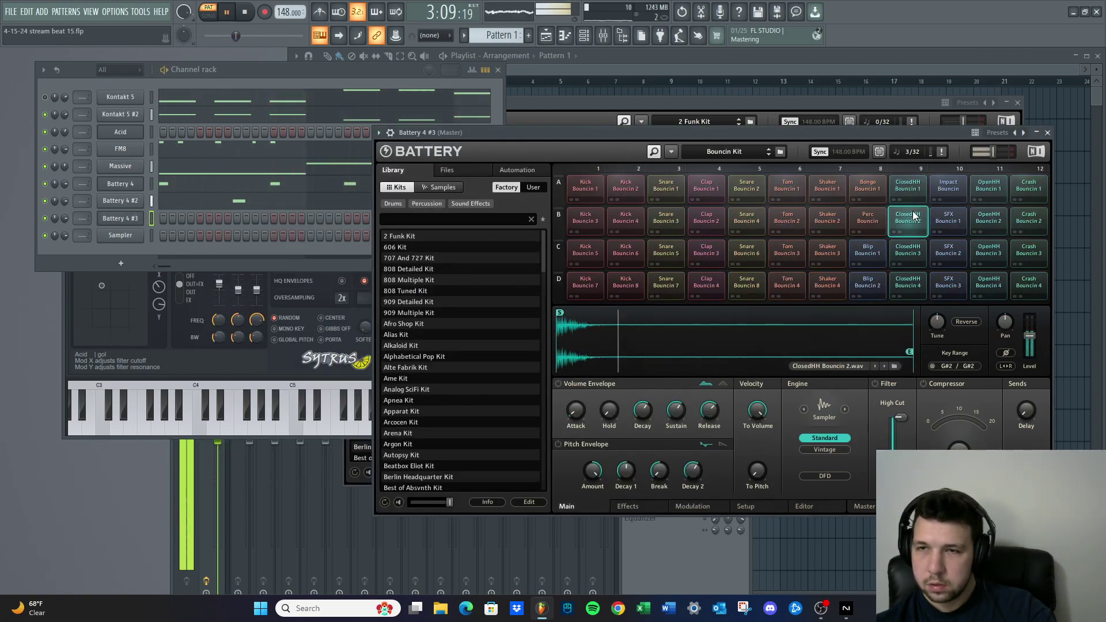
pyautogui.click(914, 190)
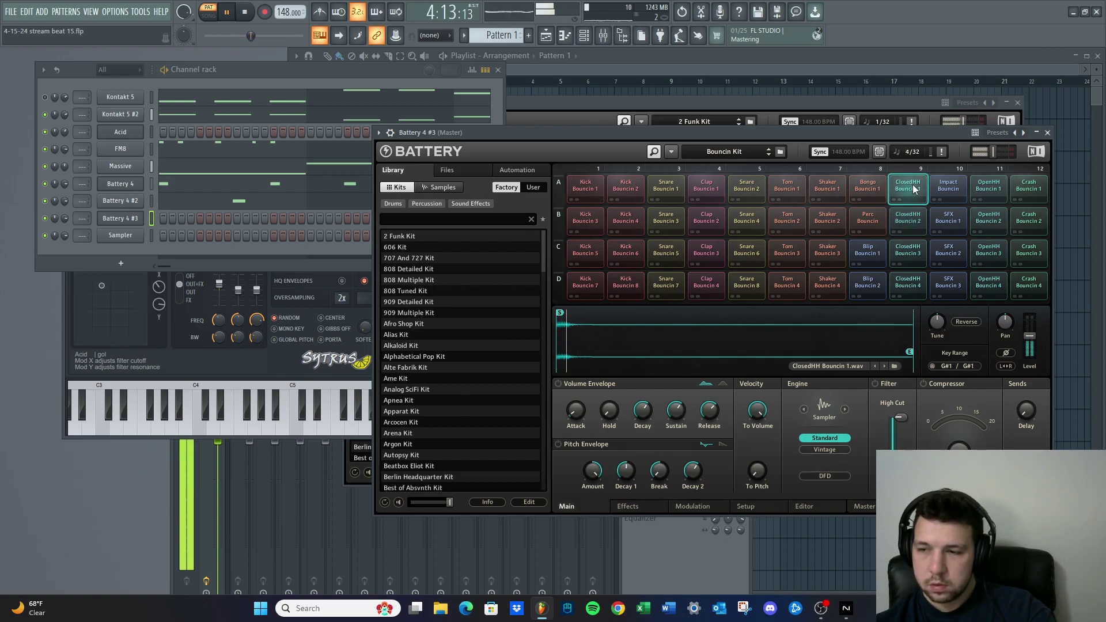
pyautogui.click(911, 216)
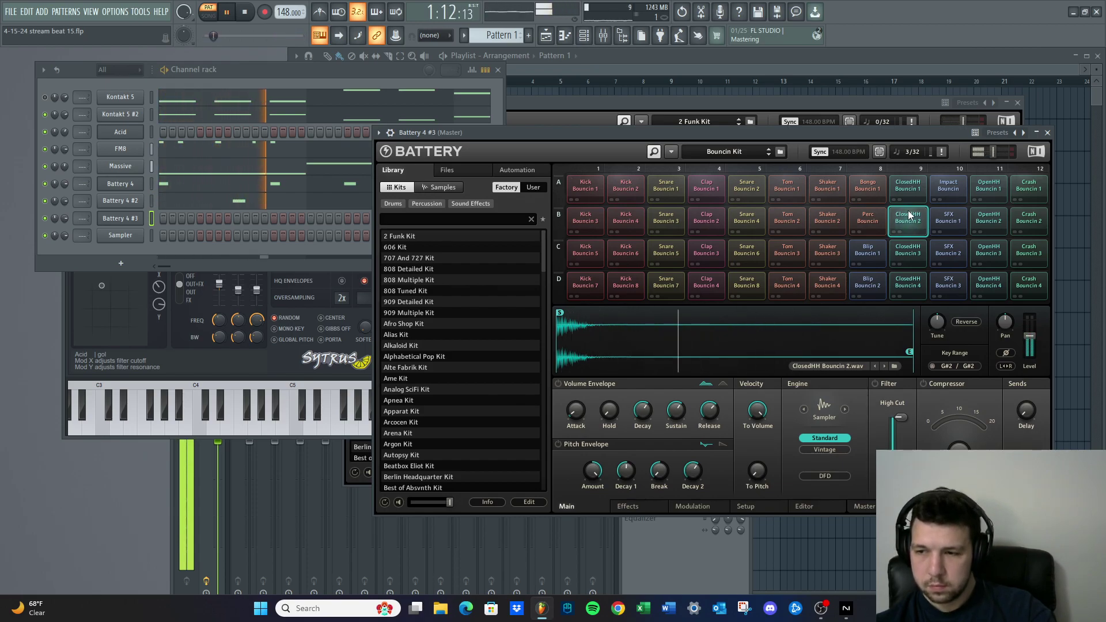
pyautogui.click(913, 190)
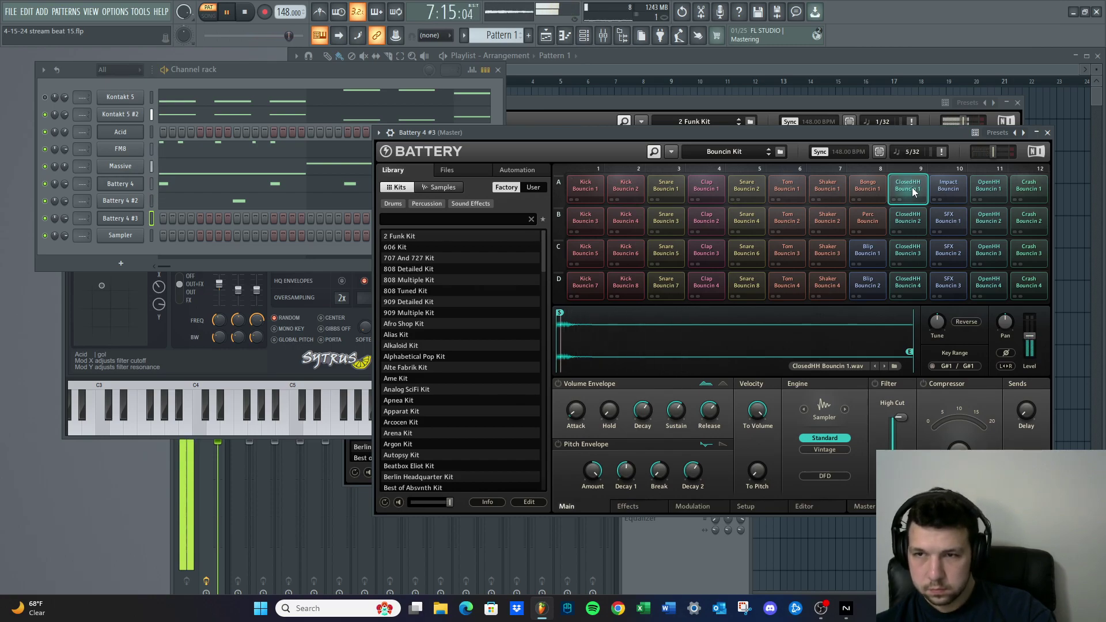
pyautogui.click(909, 219)
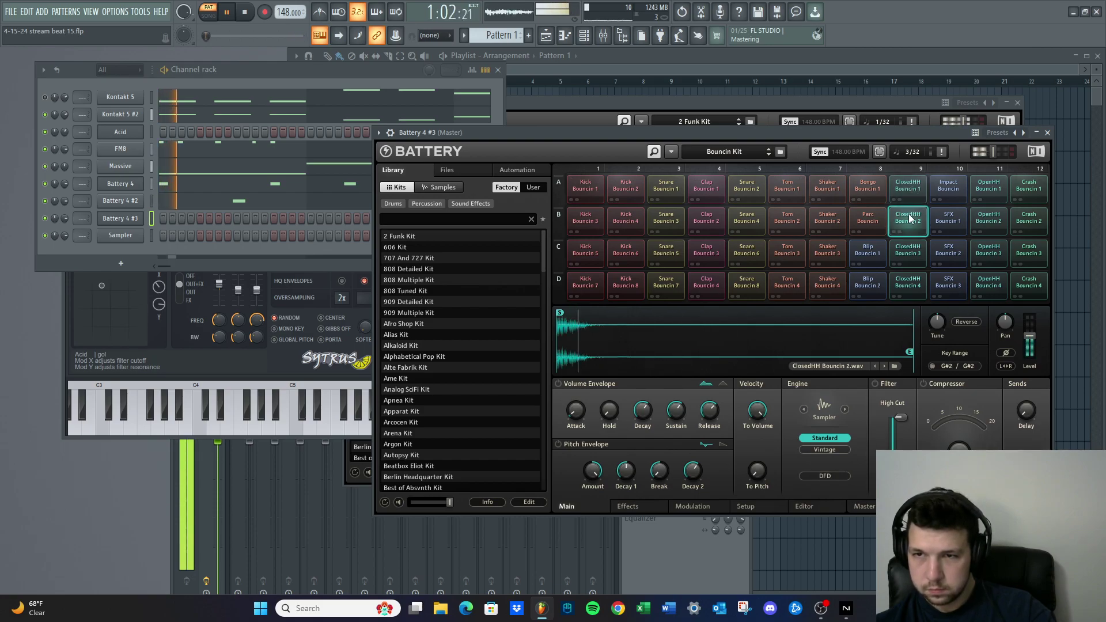
pyautogui.press('space')
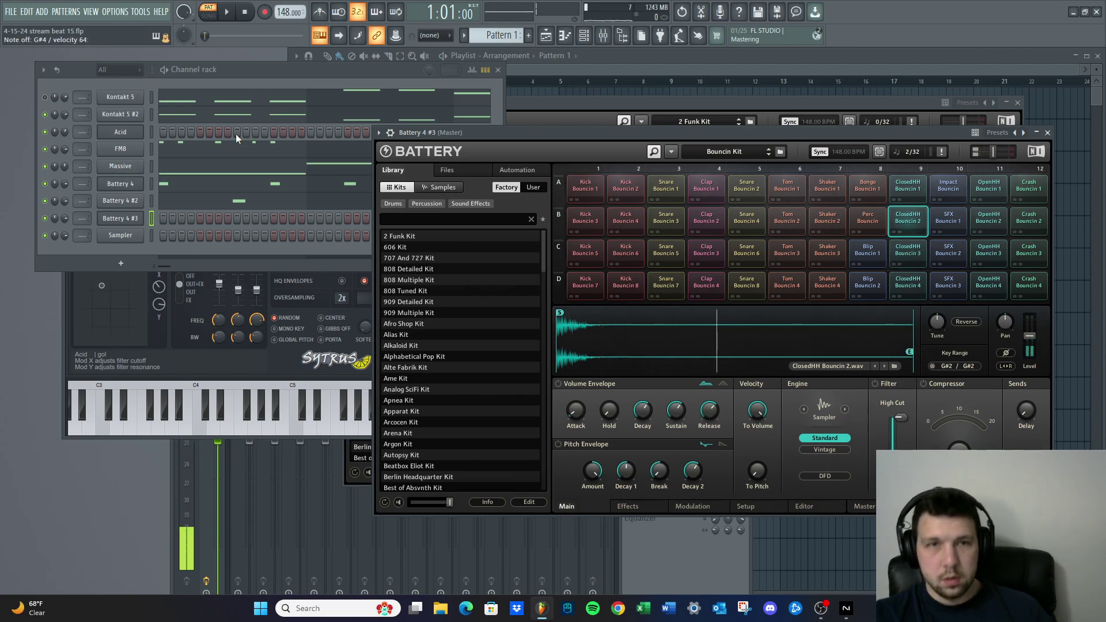
# Try recording a live take of ClosedHH Bouncin 2 hits over Pattern 1 with the metronome on
pyautogui.click(264, 16)
pyautogui.click(611, 362)
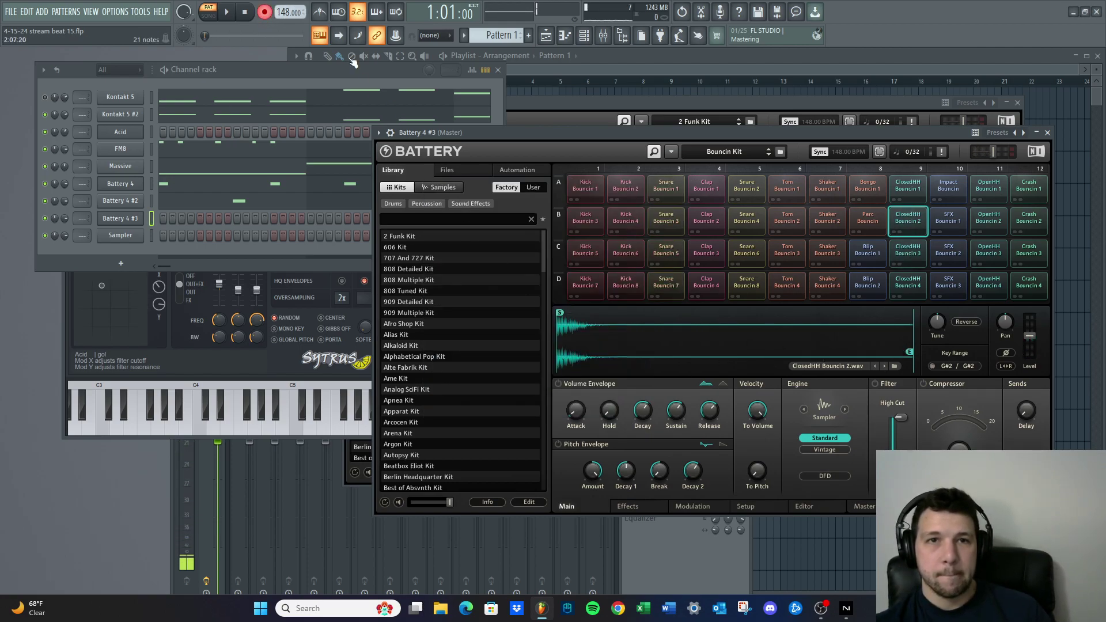
pyautogui.click(228, 12)
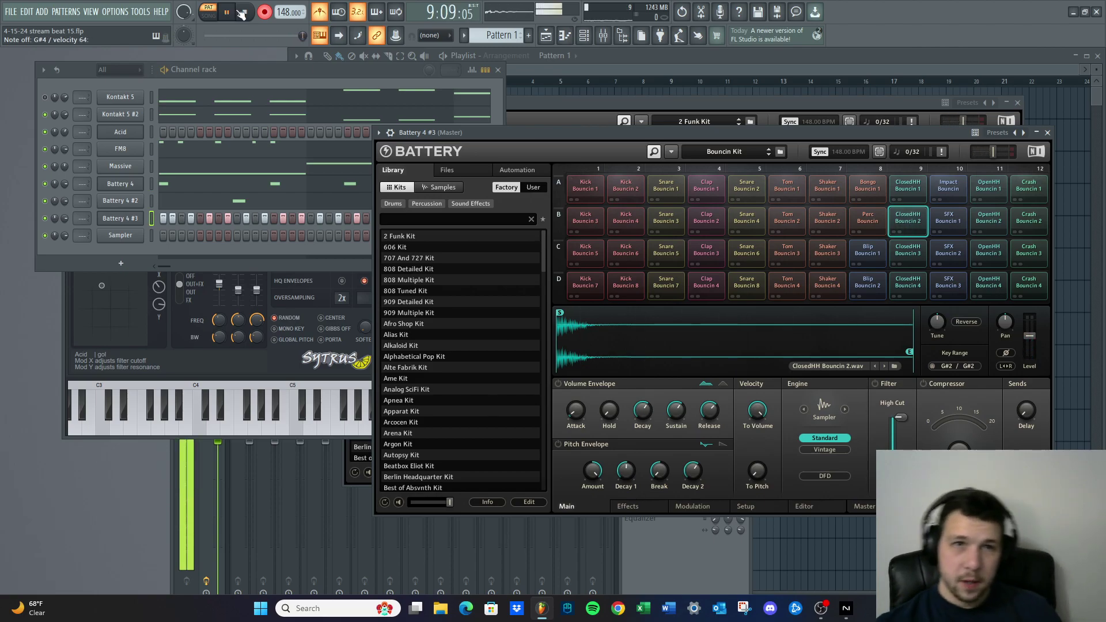
pyautogui.click(230, 12)
# Review the recorded hi-hat take in the Battery 4 #3 piano roll and undo it
pyautogui.rightClick(115, 219)
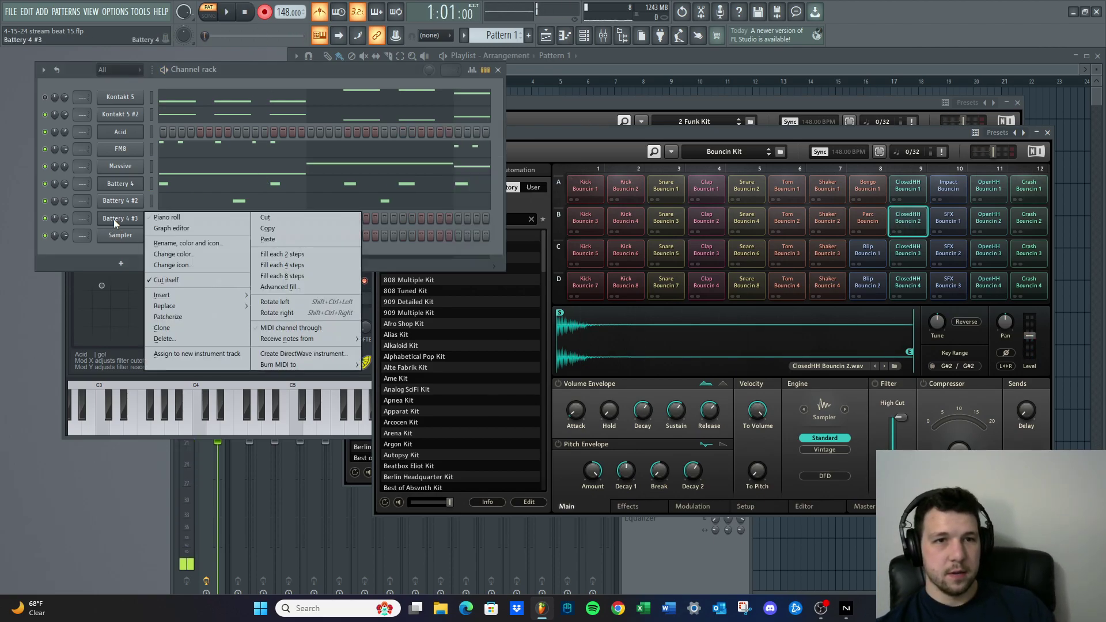
pyautogui.click(172, 217)
pyautogui.scroll(-6, 239, 232)
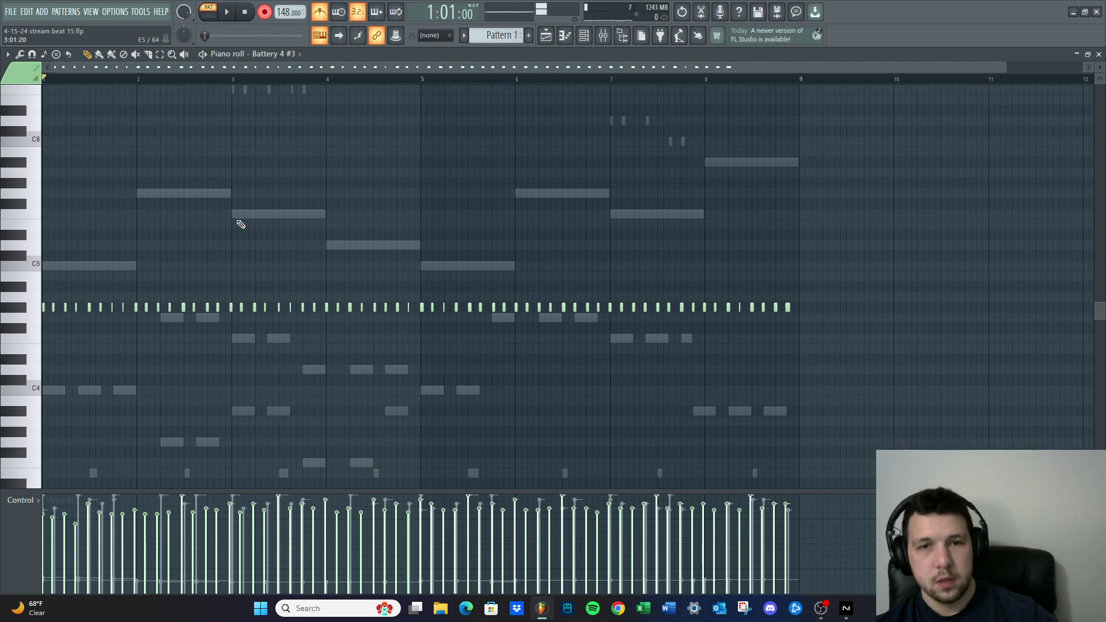
pyautogui.press('space')
pyautogui.scroll(4, 175, 219)
pyautogui.press('space')
pyautogui.hotkey('ctrl', 'z')
# Record a new live take of steady G#4 hi-hat hits across bars 1 to 8 with the metronome on
pyautogui.click(319, 13)
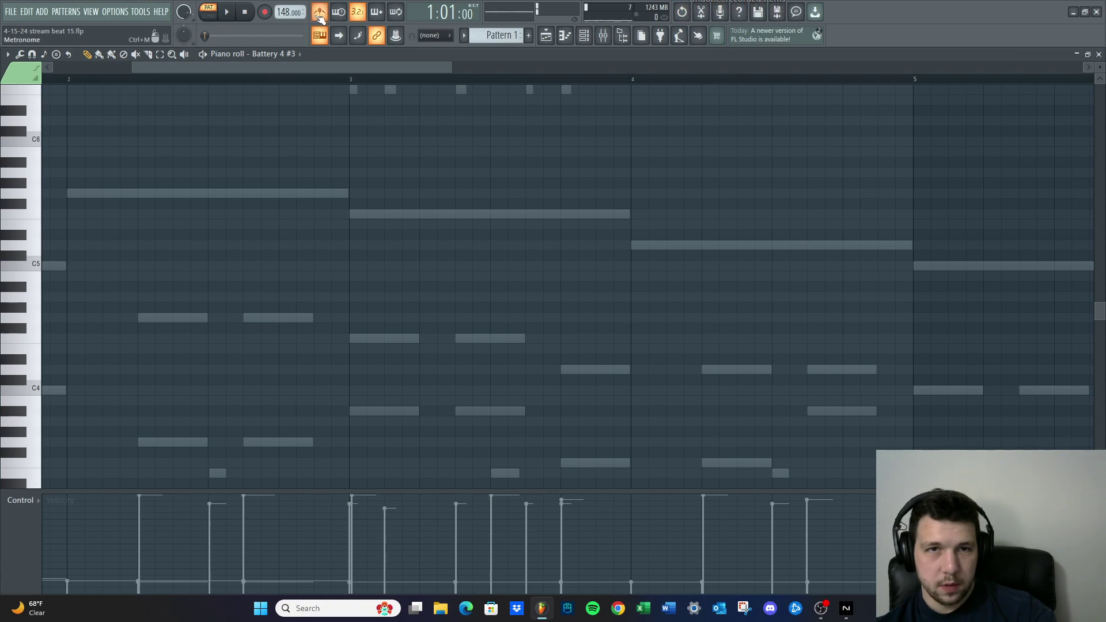
pyautogui.click(264, 13)
pyautogui.click(553, 360)
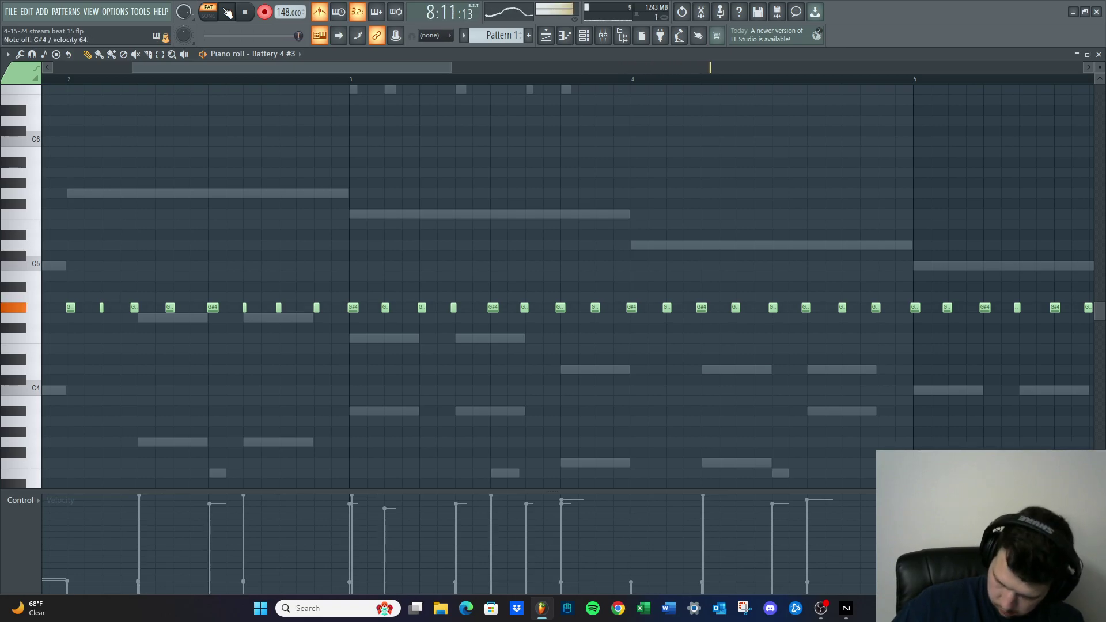
pyautogui.click(239, 9)
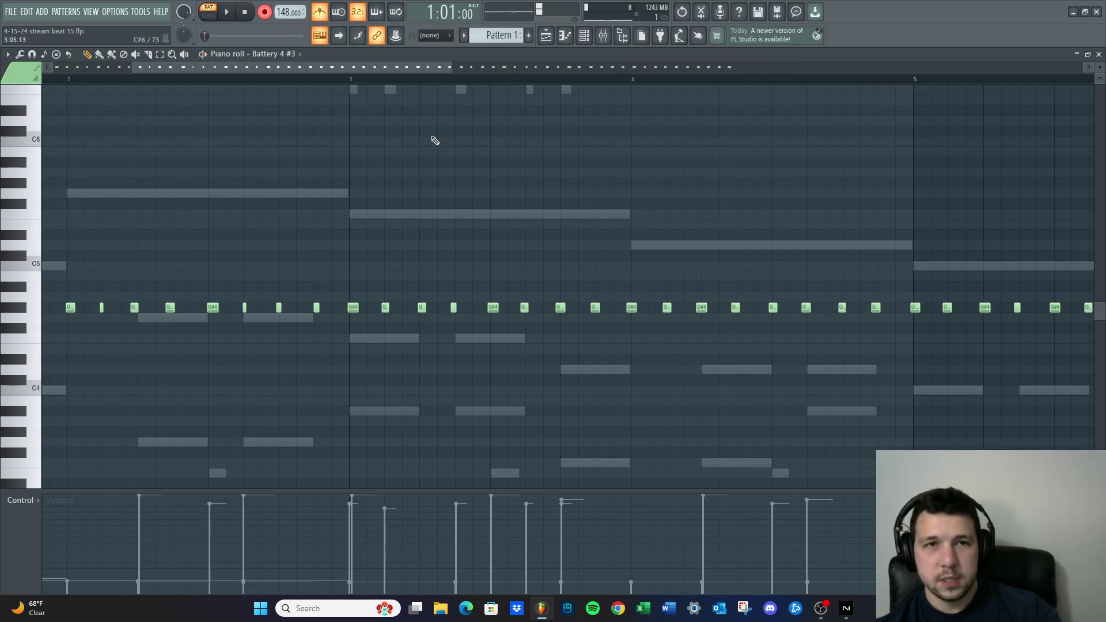
pyautogui.scroll(-4, 426, 135)
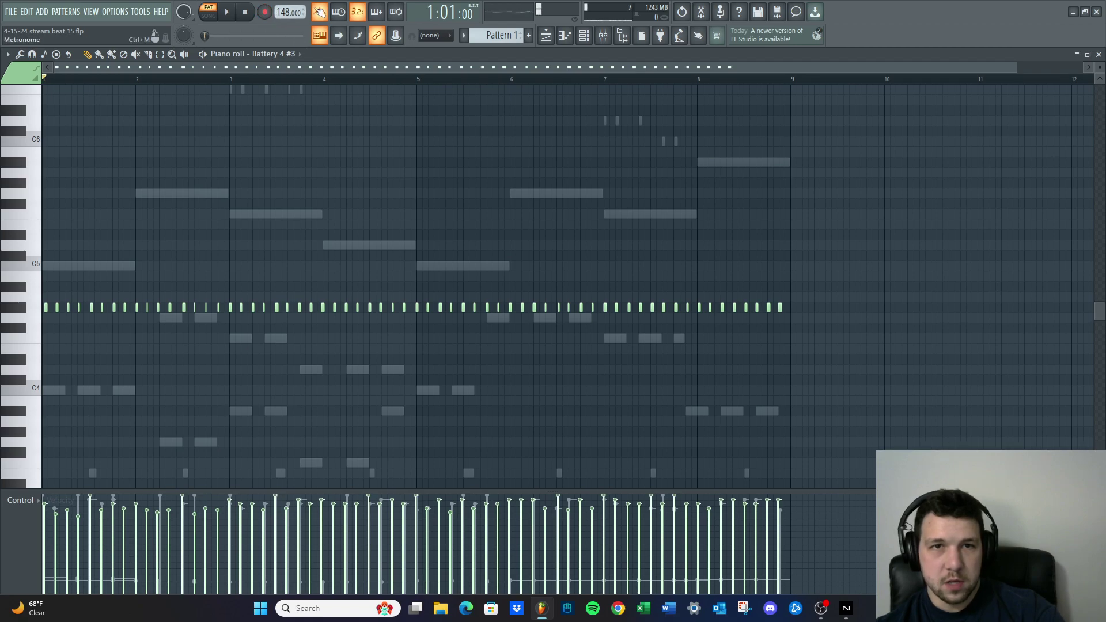
# Play back the new hi-hat take and examine the timing of its G#4 hits across bars 1 to 8
pyautogui.scroll(5, 819, 250)
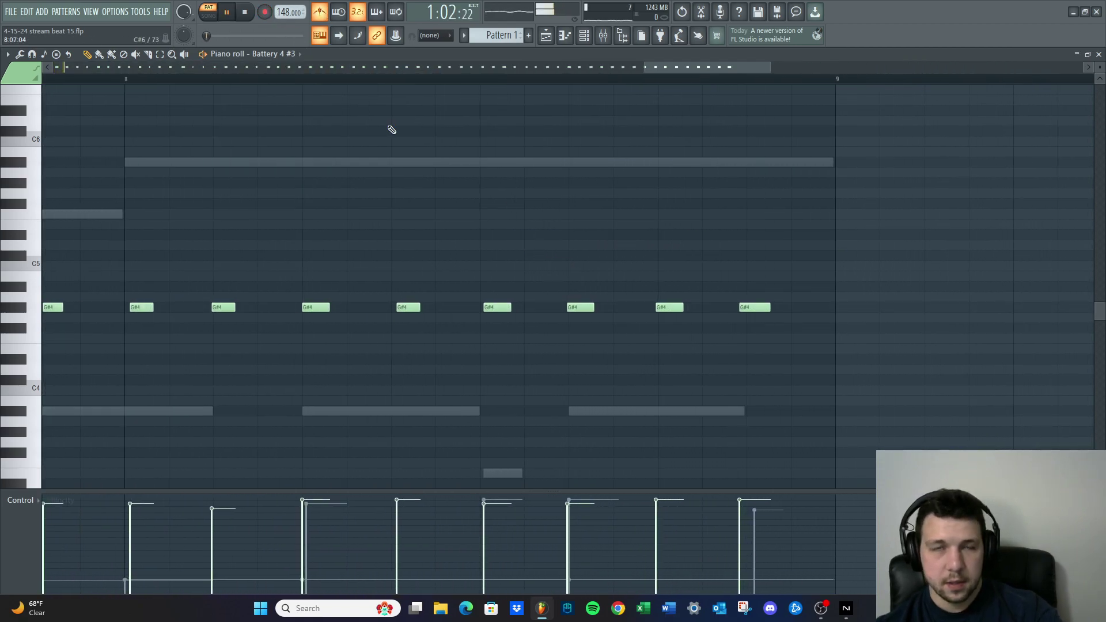
pyautogui.scroll(-2, 664, 76)
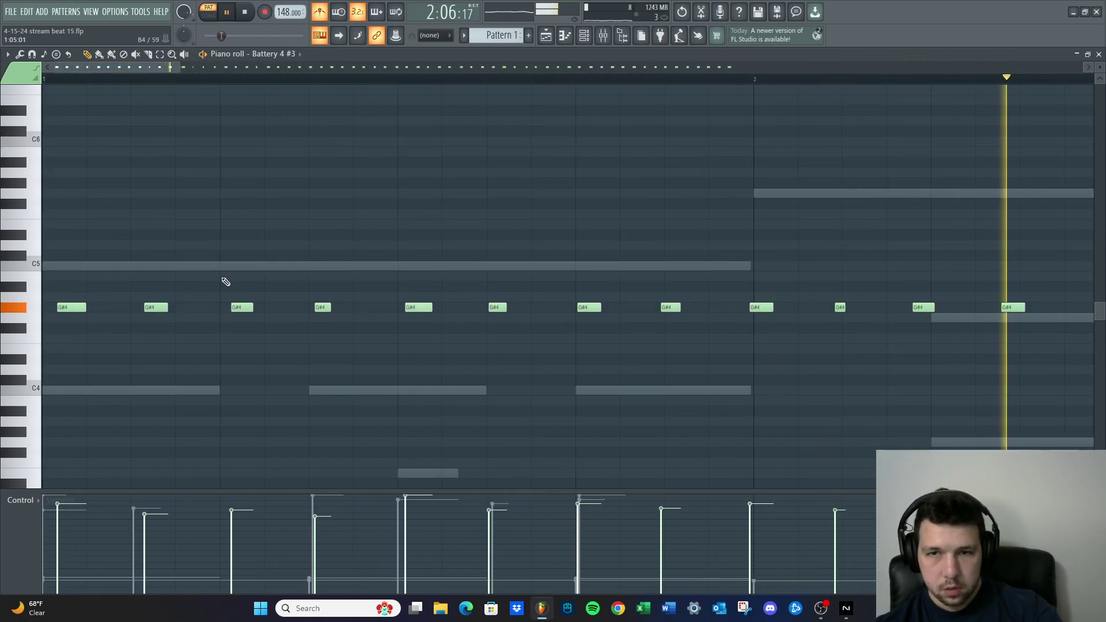
pyautogui.scroll(1, 407, 148)
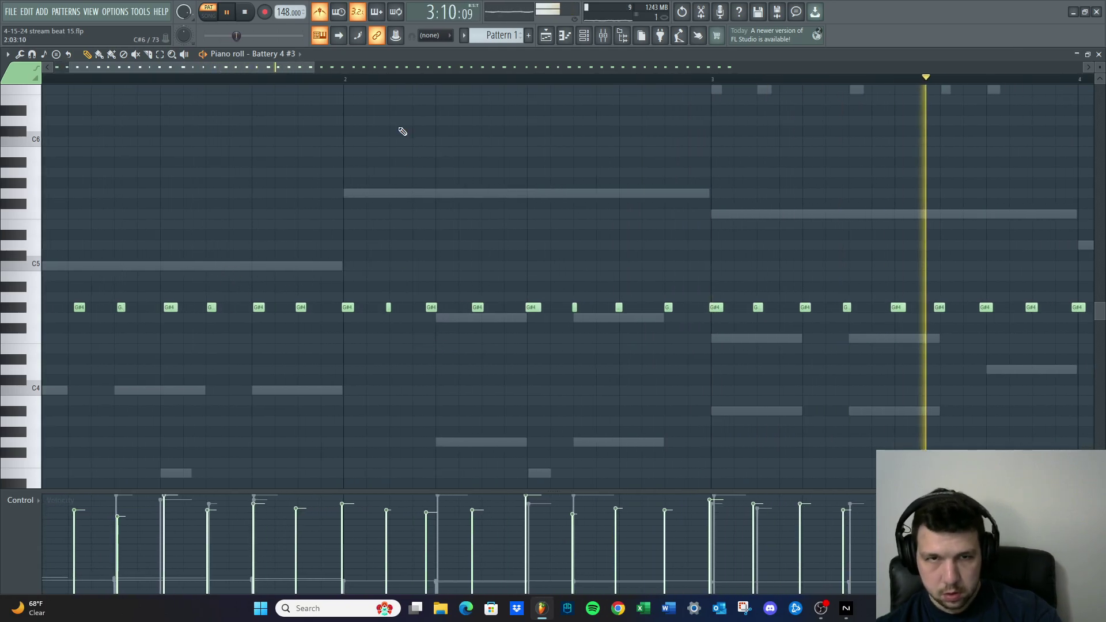
pyautogui.press('space')
pyautogui.press('space')
pyautogui.scroll(3, 114, 185)
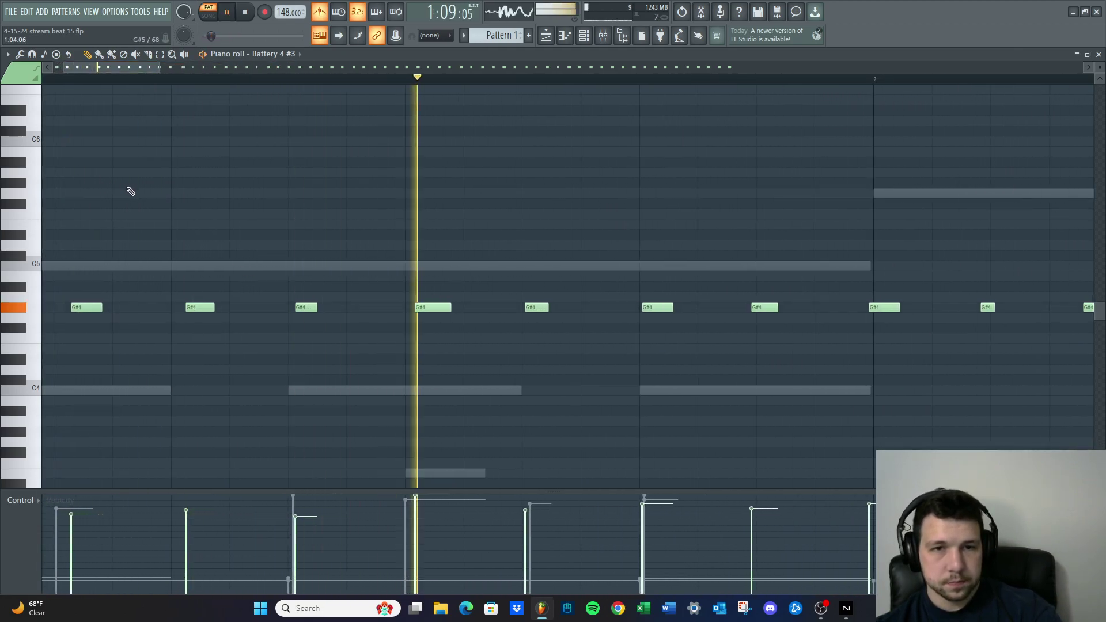
pyautogui.scroll(-5, 371, 193)
pyautogui.scroll(4, 459, 197)
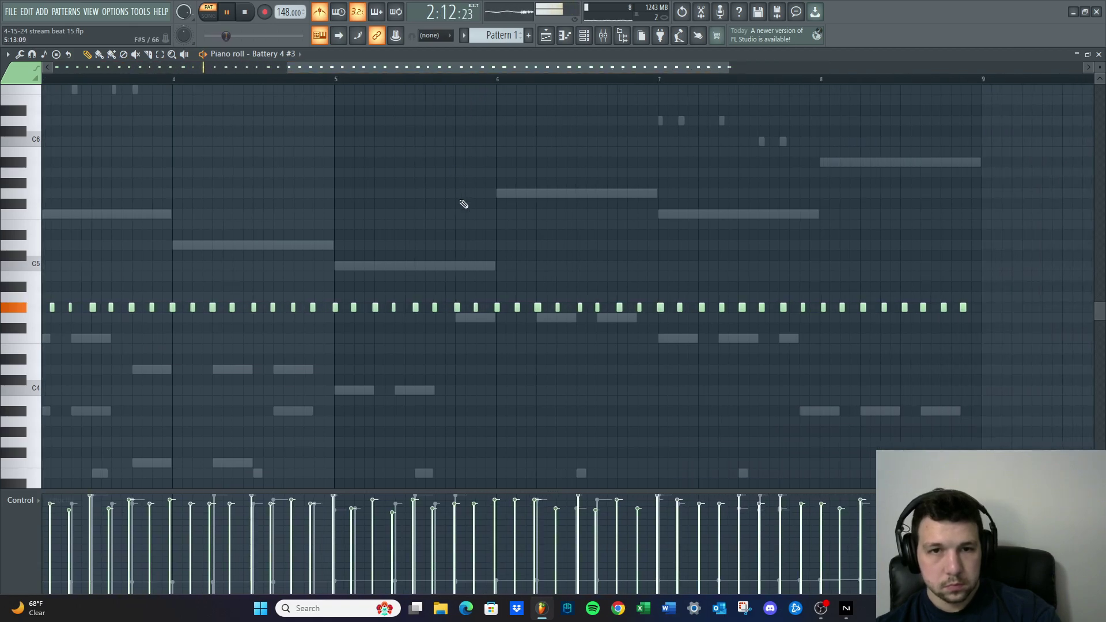
pyautogui.click(112, 79)
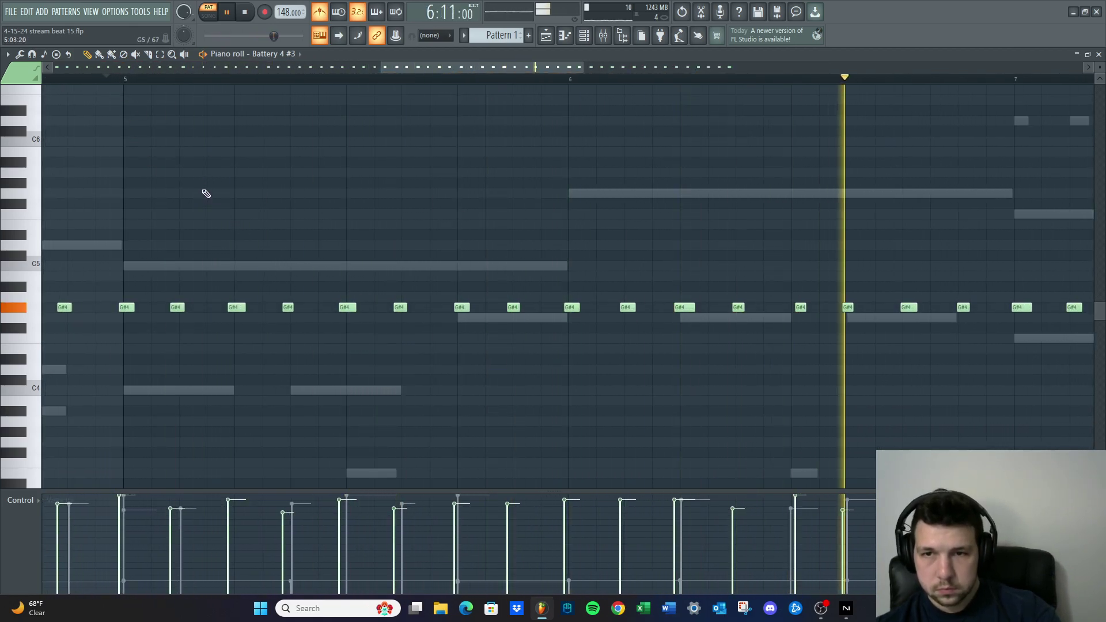
pyautogui.scroll(-5, 207, 196)
pyautogui.press('space')
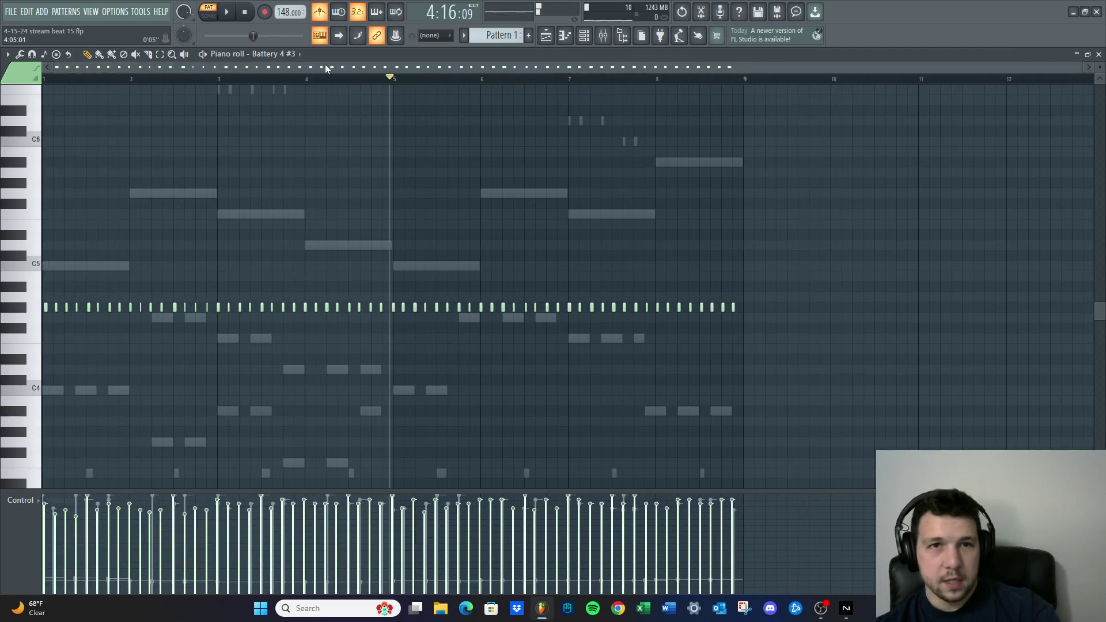
pyautogui.click(251, 15)
# Nudge the early and late G#4 hi-hat hits in bar 1 closer to the beat grid
pyautogui.scroll(5, 219, 106)
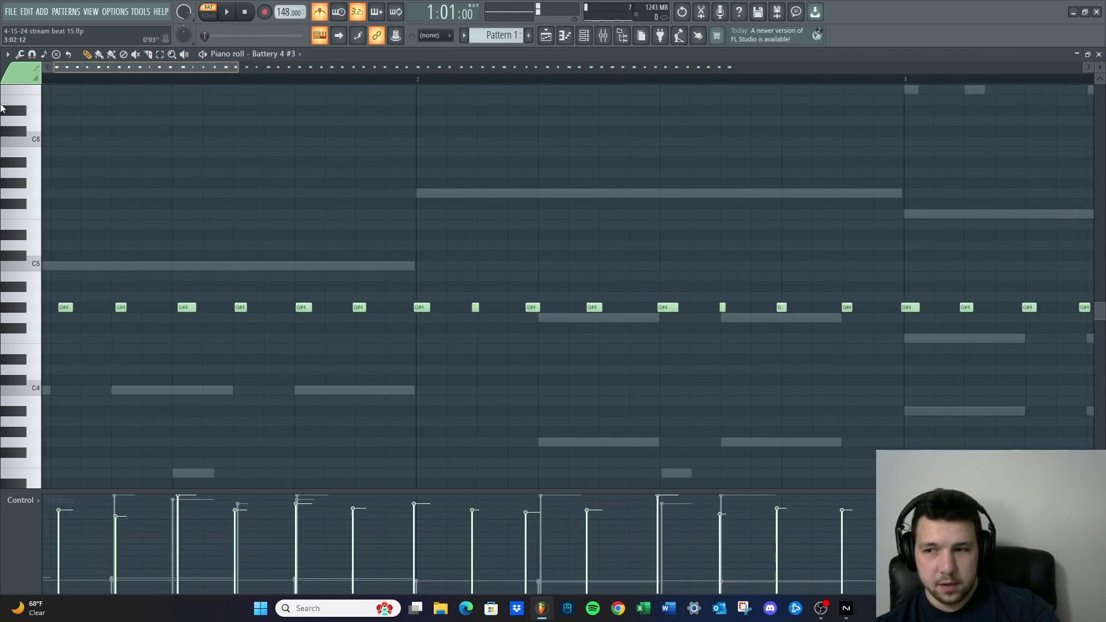
pyautogui.scroll(-2, 197, 204)
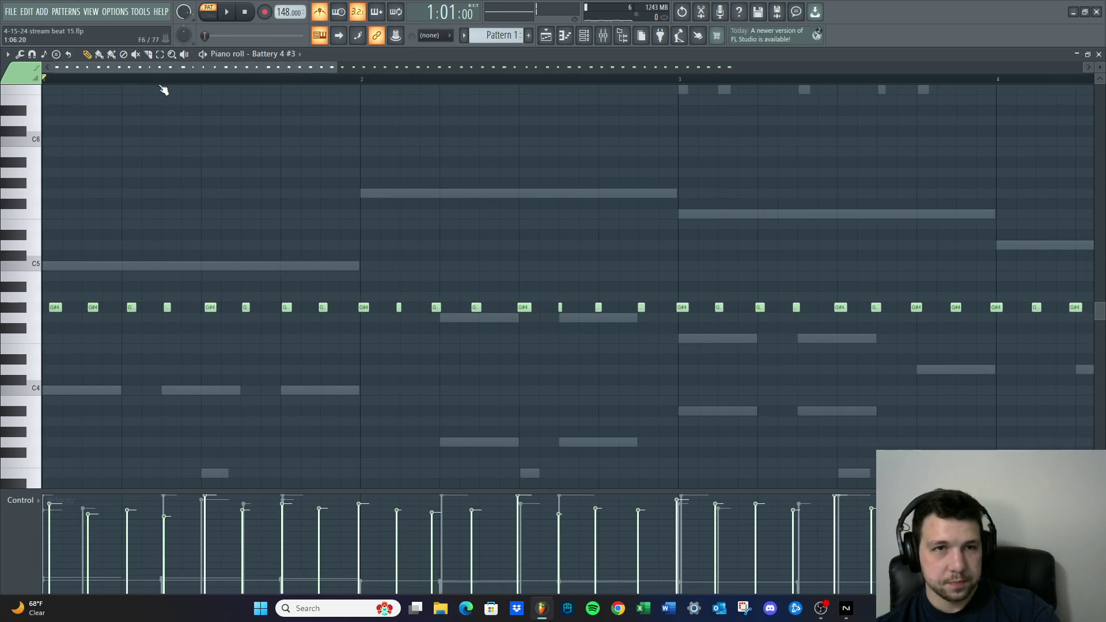
pyautogui.moveTo(47, 321); pyautogui.dragTo(125, 307)
pyautogui.press('space')
pyautogui.scroll(3, 85, 295)
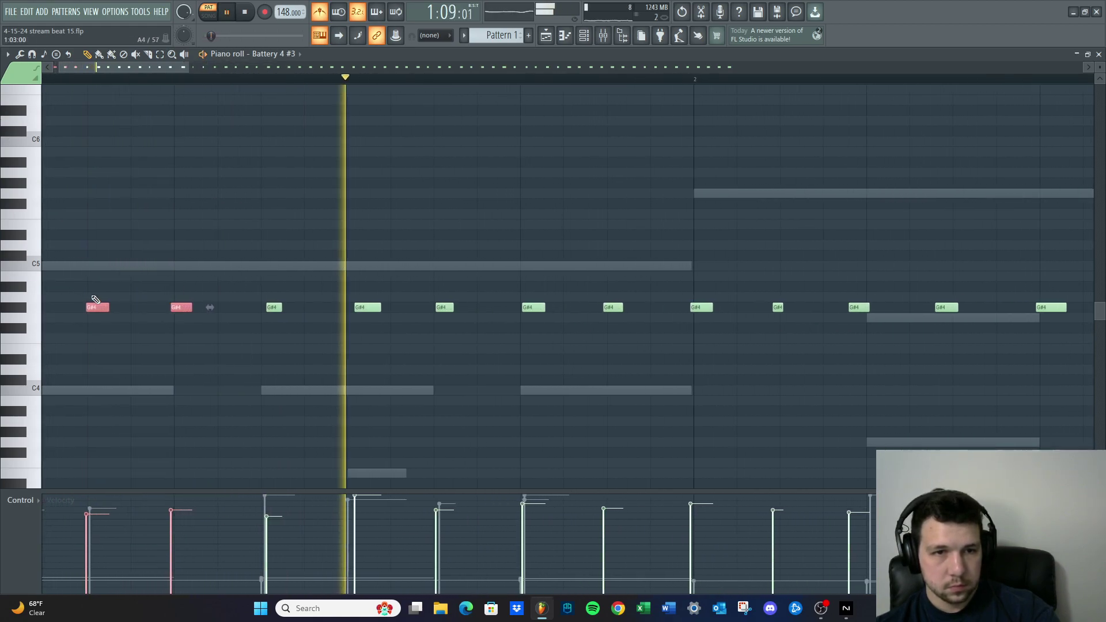
pyautogui.press('space')
pyautogui.click(332, 305)
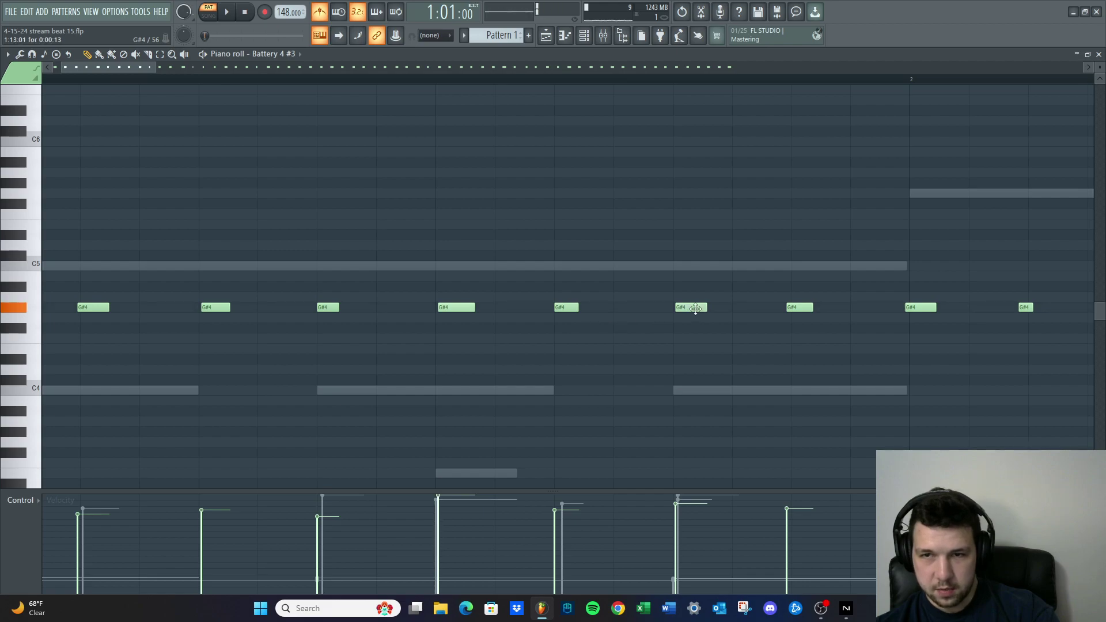
# Shift the G#4 hi-hat hits of bar 2 slightly later so they sit near the grid lines while the pattern plays
pyautogui.press('space')
pyautogui.scroll(-2, 829, 328)
pyautogui.scroll(3, 841, 331)
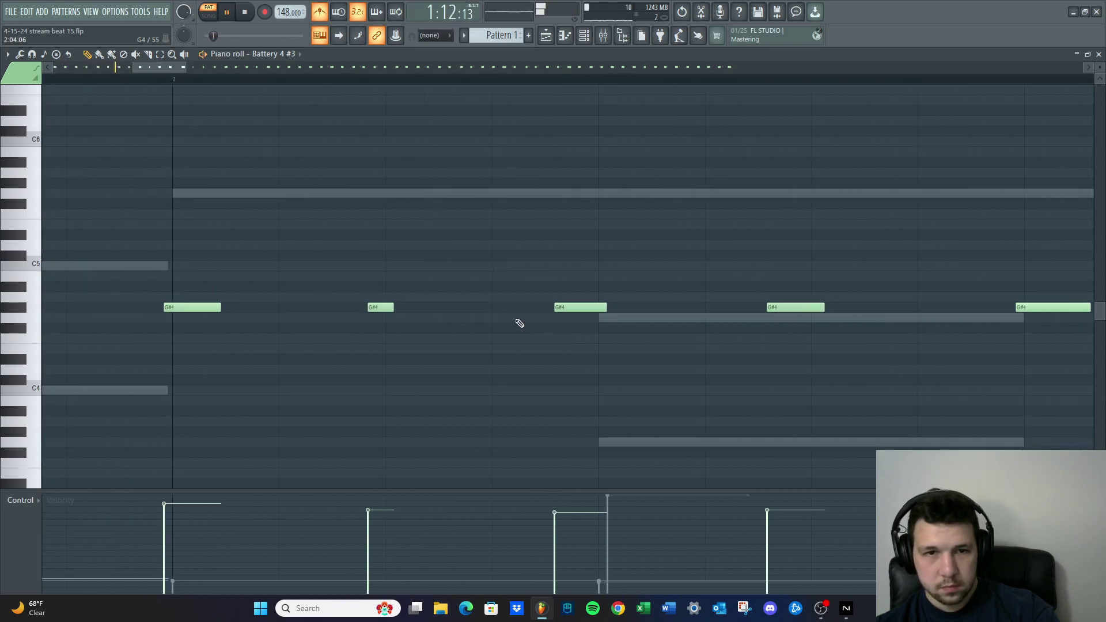
pyautogui.moveTo(178, 308); pyautogui.dragTo(182, 309)
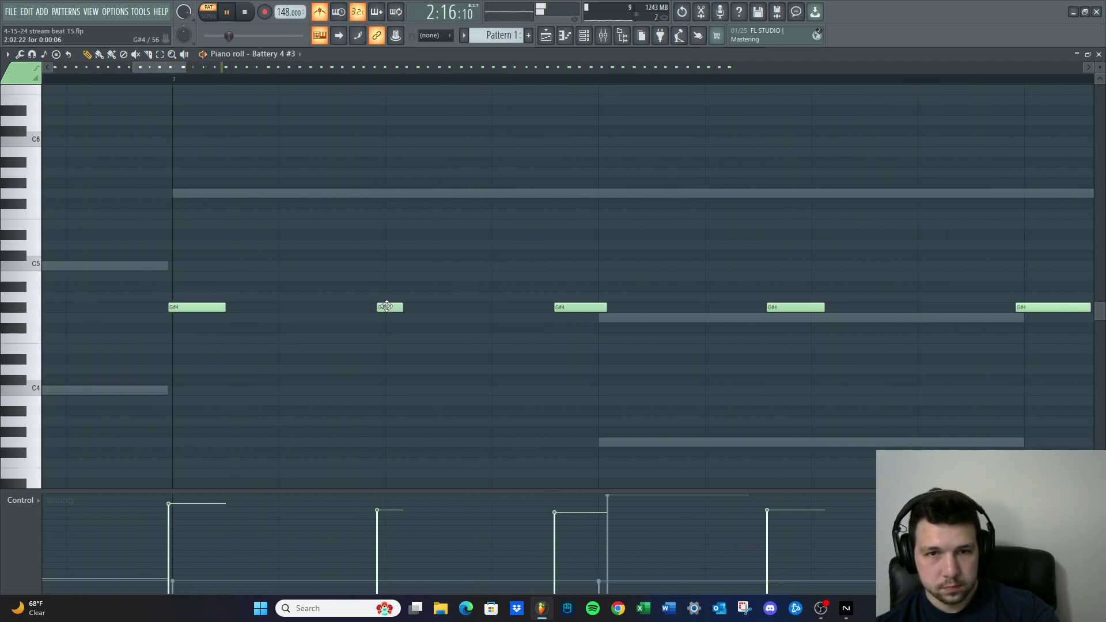
pyautogui.moveTo(586, 304); pyautogui.dragTo(625, 311)
pyautogui.moveTo(768, 309); pyautogui.dragTo(816, 310)
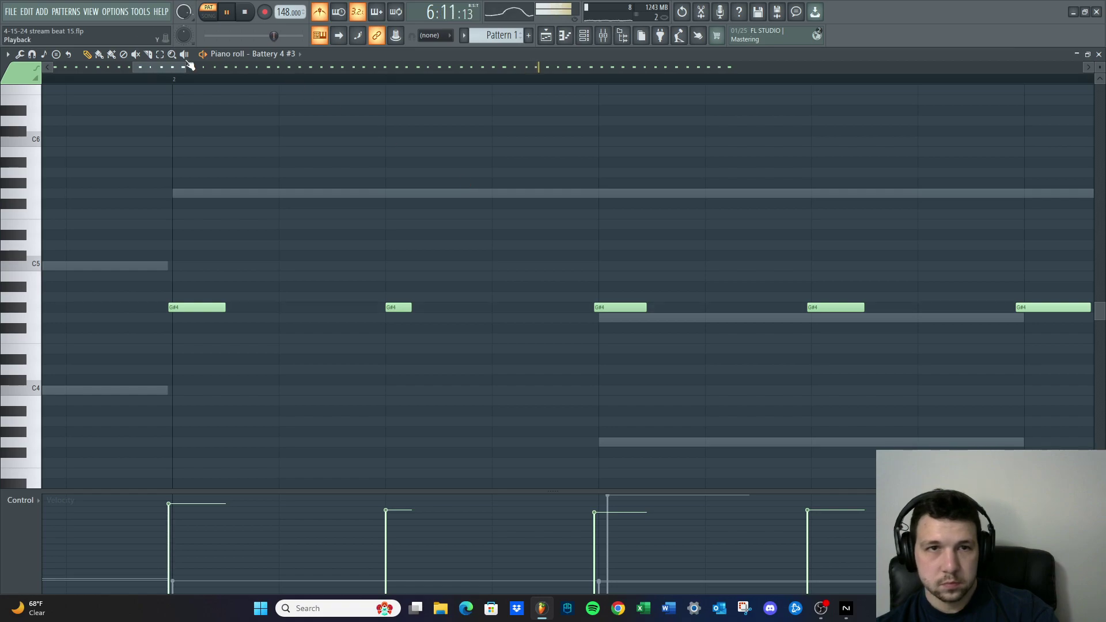
pyautogui.moveTo(335, 304); pyautogui.dragTo(339, 304)
pyautogui.moveTo(751, 308); pyautogui.dragTo(765, 307)
# Move the first three G#4 hi-hat hits of bar 3 slightly later, closer to the grid lines
pyautogui.moveTo(176, 66); pyautogui.dragTo(241, 75)
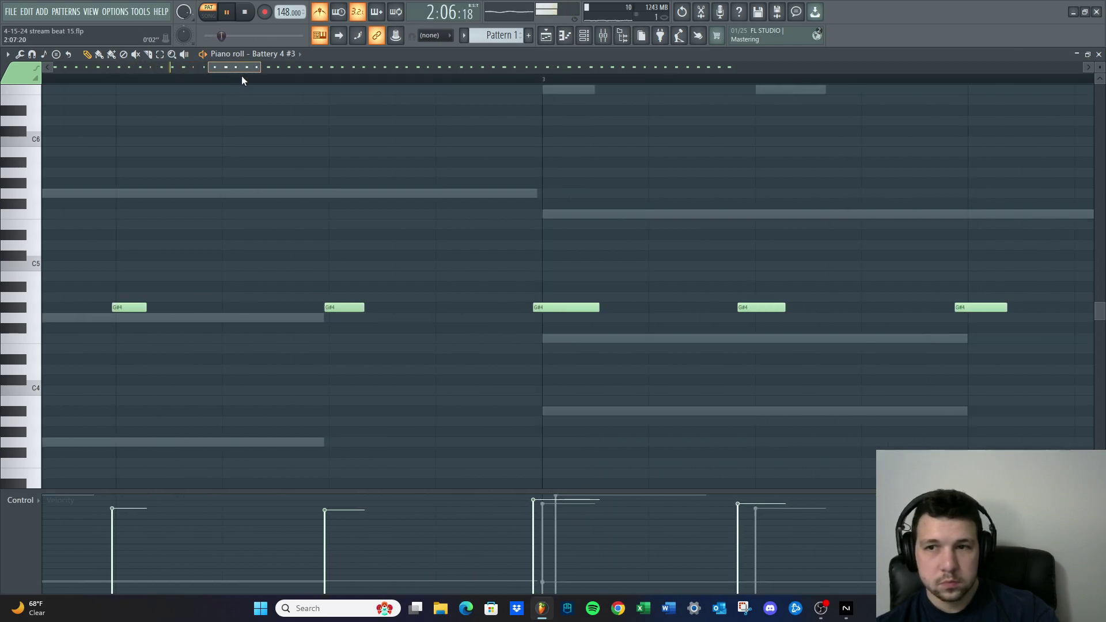
pyautogui.moveTo(380, 304); pyautogui.dragTo(383, 304)
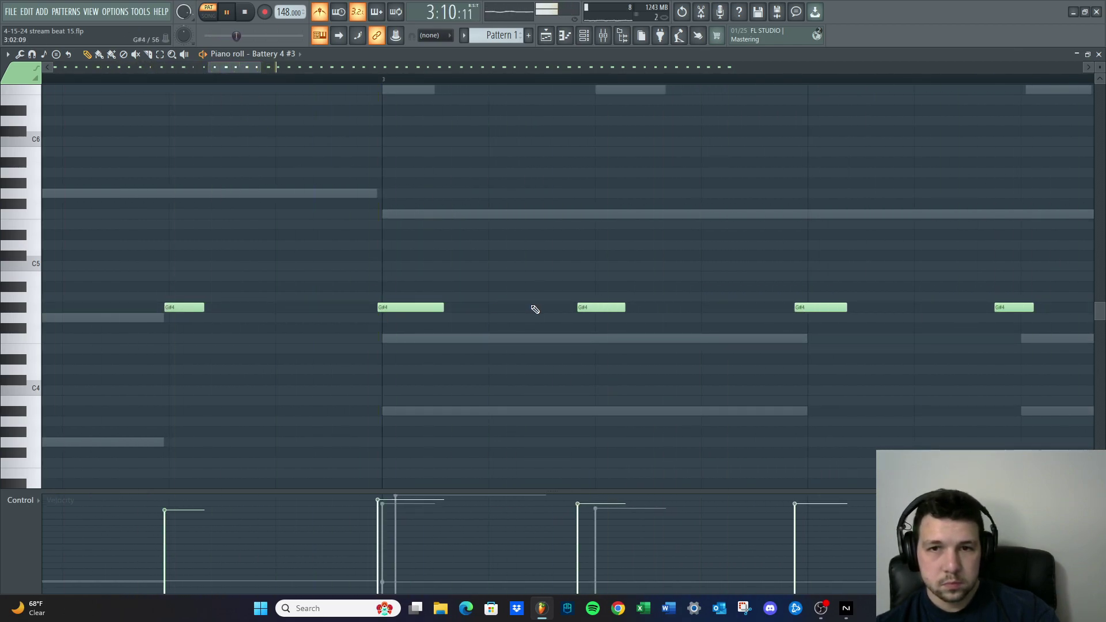
pyautogui.moveTo(586, 309); pyautogui.dragTo(600, 309)
pyautogui.moveTo(803, 304); pyautogui.dragTo(809, 304)
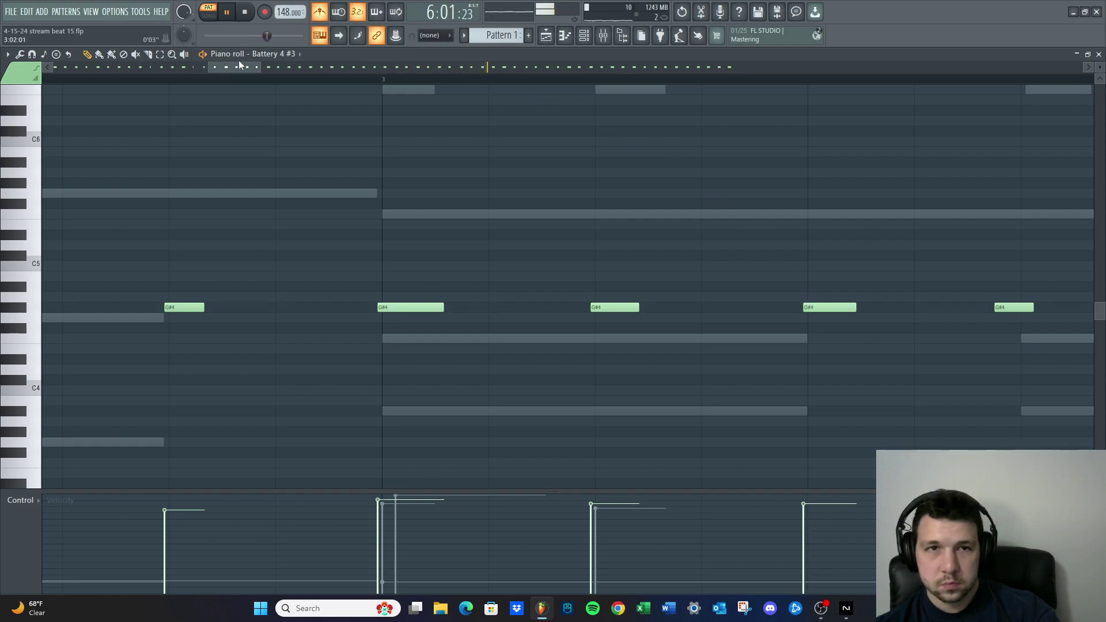
# Nudge the off-beat G#4 closed hi-hat notes in the first half of bar 3 closer to the grid lines
pyautogui.click(280, 68)
pyautogui.moveTo(288, 77); pyautogui.dragTo(236, 72)
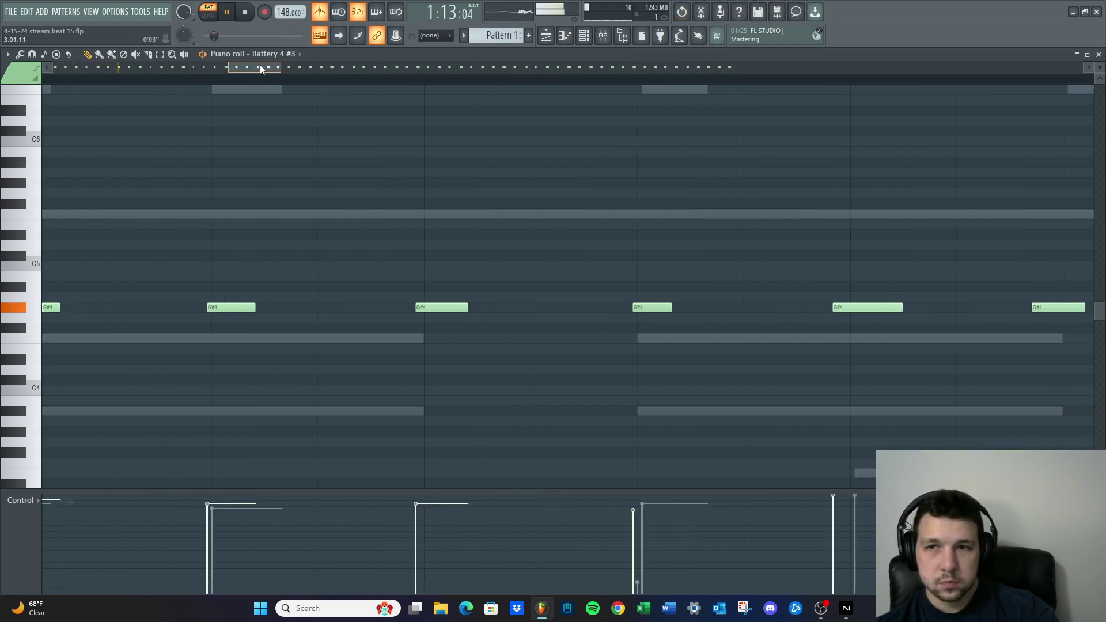
pyautogui.moveTo(284, 72); pyautogui.dragTo(254, 79)
pyautogui.moveTo(641, 309); pyautogui.dragTo(649, 310)
pyautogui.moveTo(839, 307); pyautogui.dragTo(870, 305)
# Shift the G#4 hi-hat notes in the second half of bar 3, through the bar 4 downbeat, closer to the grid
pyautogui.moveTo(265, 68); pyautogui.dragTo(295, 69)
pyautogui.moveTo(277, 305); pyautogui.dragTo(273, 305)
pyautogui.moveTo(458, 307); pyautogui.dragTo(476, 307)
pyautogui.moveTo(673, 307); pyautogui.dragTo(695, 307)
pyautogui.moveTo(880, 309); pyautogui.dragTo(907, 310)
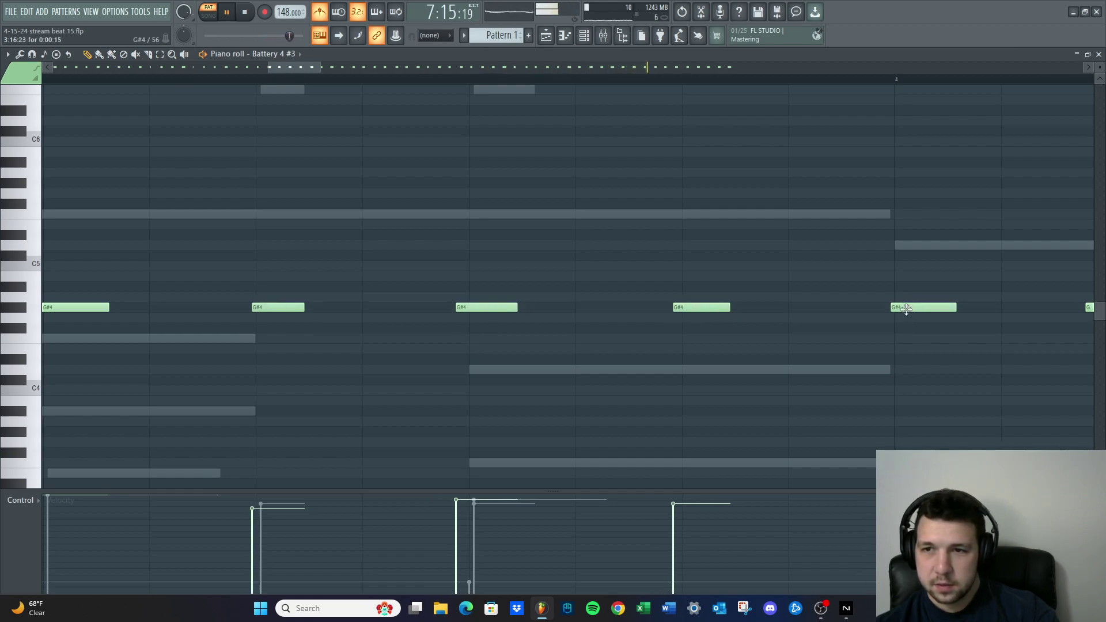
# Tighten the timing of the G#4 hi-hat notes in the first half of bar 4
pyautogui.scroll(-3, 781, 312)
pyautogui.scroll(3, 741, 350)
pyautogui.moveTo(289, 306); pyautogui.dragTo(299, 308)
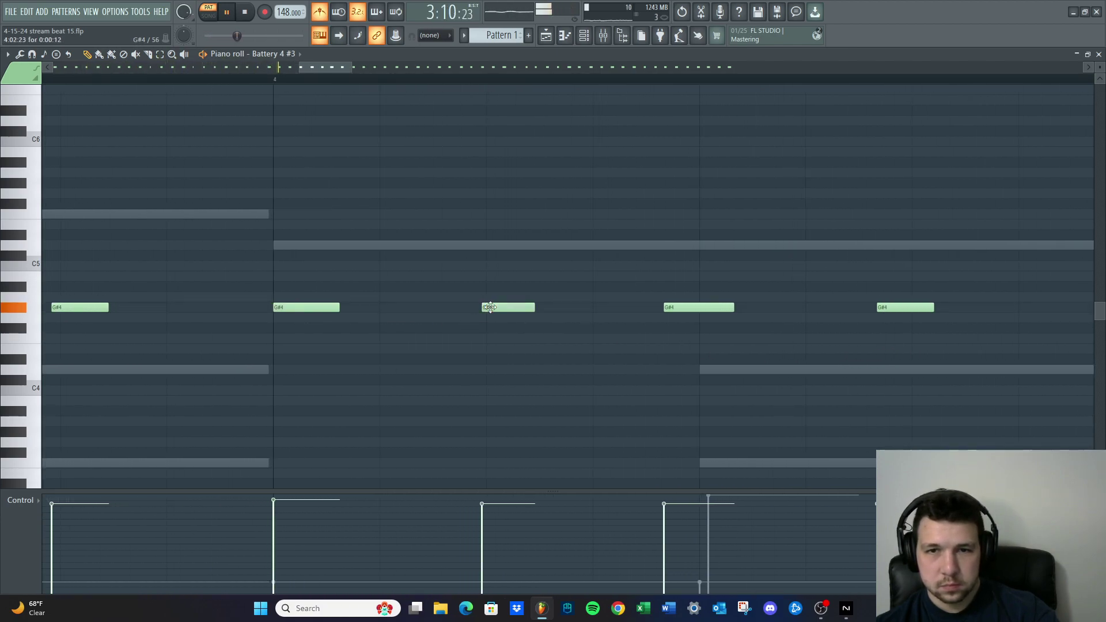
pyautogui.moveTo(490, 307); pyautogui.dragTo(481, 308)
pyautogui.moveTo(678, 307); pyautogui.dragTo(682, 306)
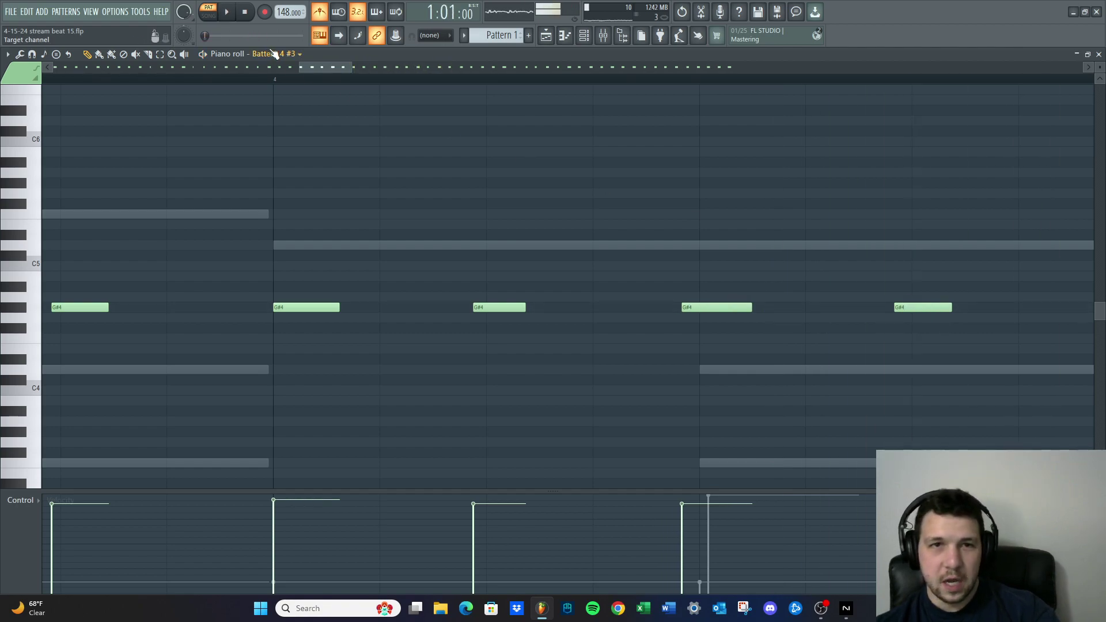
# Move the early G#4 hi-hat note in the second half of bar 4 closer to its beat and restart playback
pyautogui.moveTo(306, 67); pyautogui.dragTo(341, 86)
pyautogui.scroll(-1, 354, 158)
pyautogui.scroll(1, 537, 303)
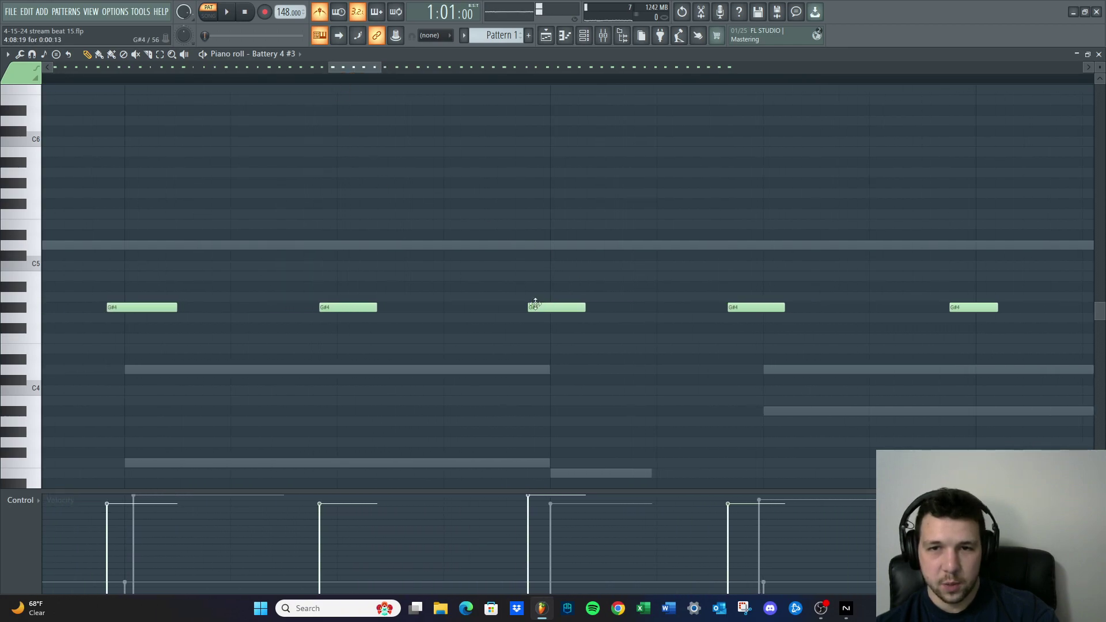
pyautogui.moveTo(730, 310); pyautogui.dragTo(769, 306)
pyautogui.press('space')
# Align the last G#4 hi-hat note of bar 4 and the notes in the first half of bar 5 with the grid
pyautogui.scroll(-2, 662, 304)
pyautogui.scroll(2, 671, 306)
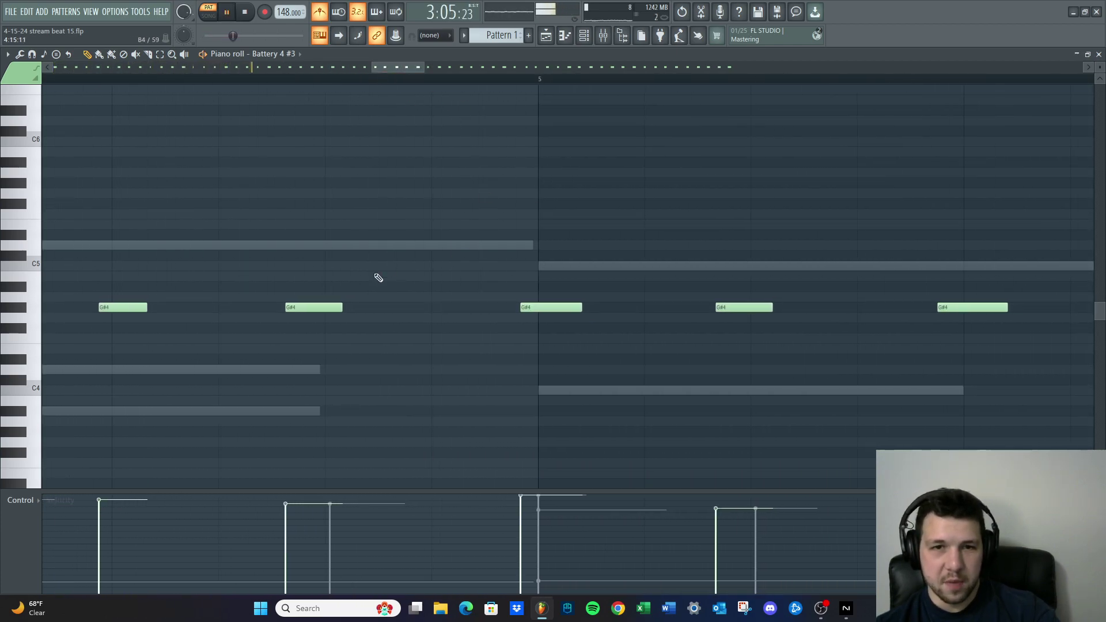
pyautogui.moveTo(300, 305); pyautogui.dragTo(326, 310)
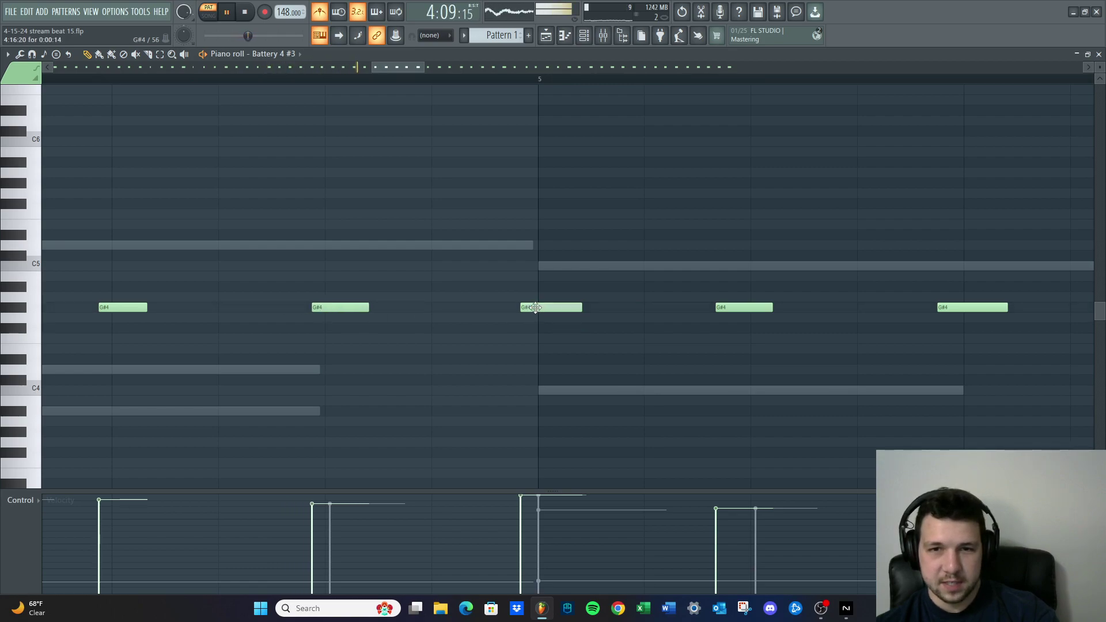
pyautogui.moveTo(553, 308); pyautogui.dragTo(558, 308)
pyautogui.moveTo(724, 309); pyautogui.dragTo(741, 309)
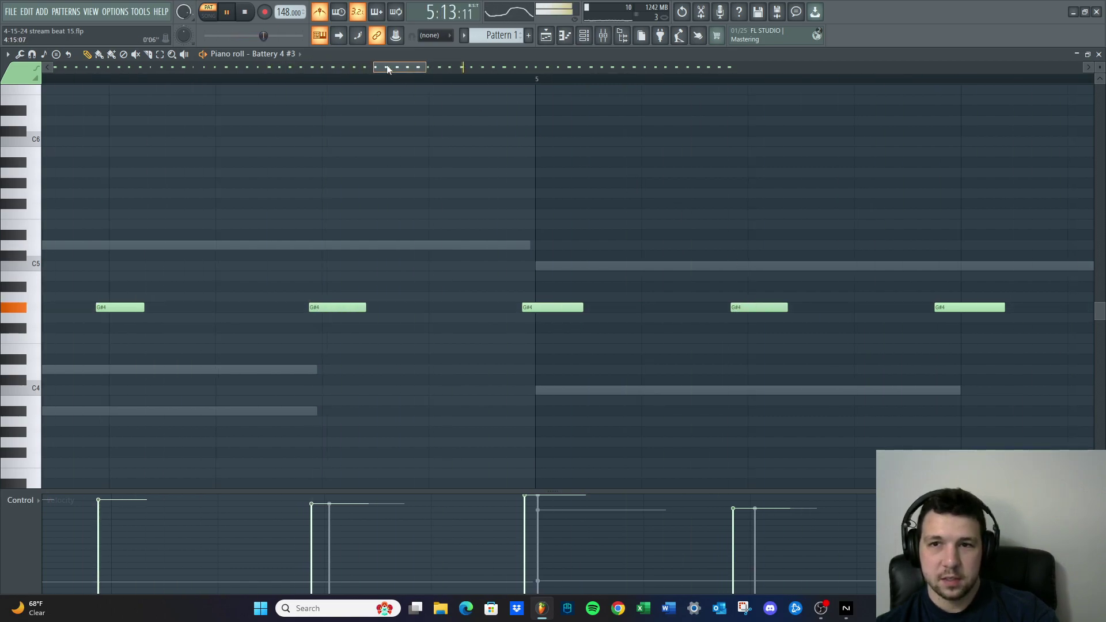
pyautogui.moveTo(516, 306); pyautogui.dragTo(529, 306)
pyautogui.moveTo(716, 308)
pyautogui.mouseDown()
pyautogui.moveTo(743, 308)
pyautogui.moveTo(728, 309)
pyautogui.mouseUp()
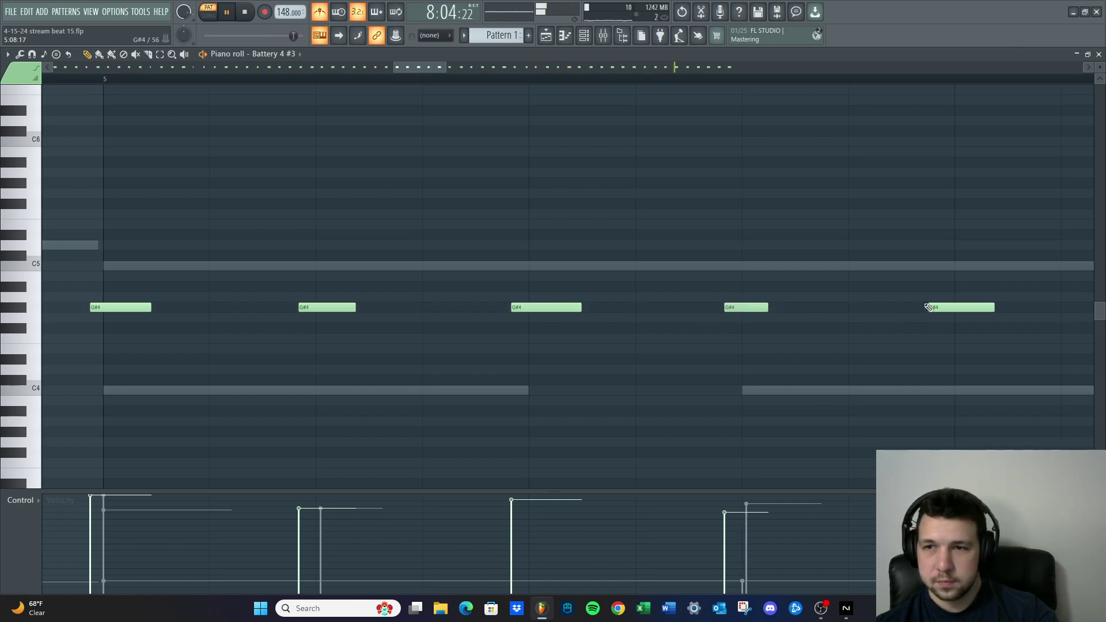
# Move the off-beat G#4 hi-hat notes from the bar 6 downbeat through the middle of bar 6 onto the grid
pyautogui.moveTo(427, 64)
pyautogui.mouseDown()
pyautogui.moveTo(468, 70)
pyautogui.moveTo(430, 79)
pyautogui.mouseUp()
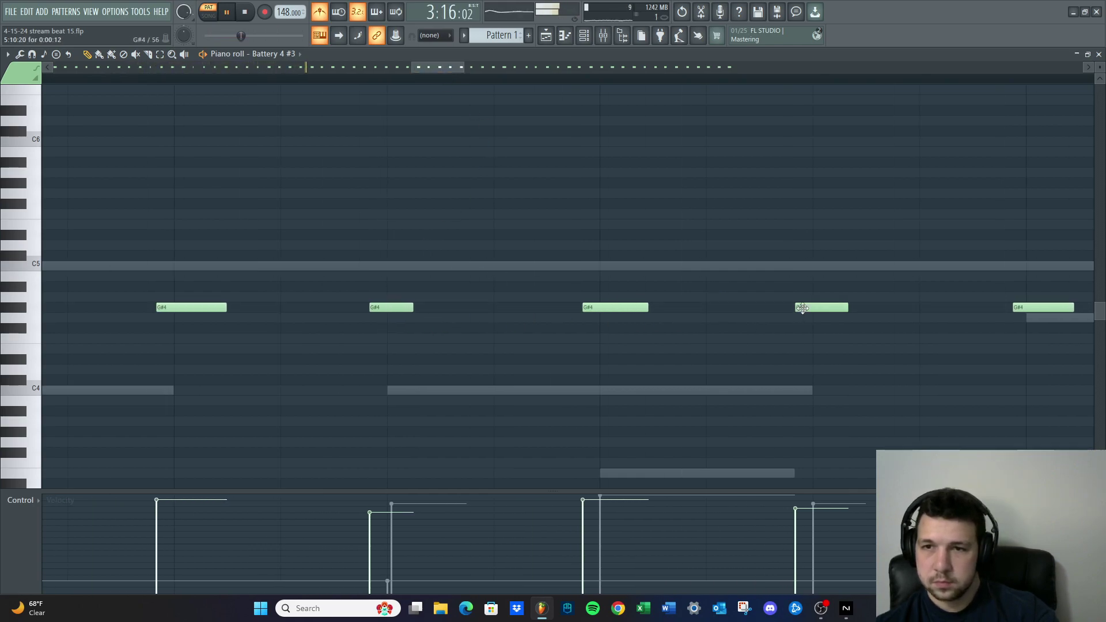
pyautogui.moveTo(426, 60); pyautogui.dragTo(458, 64)
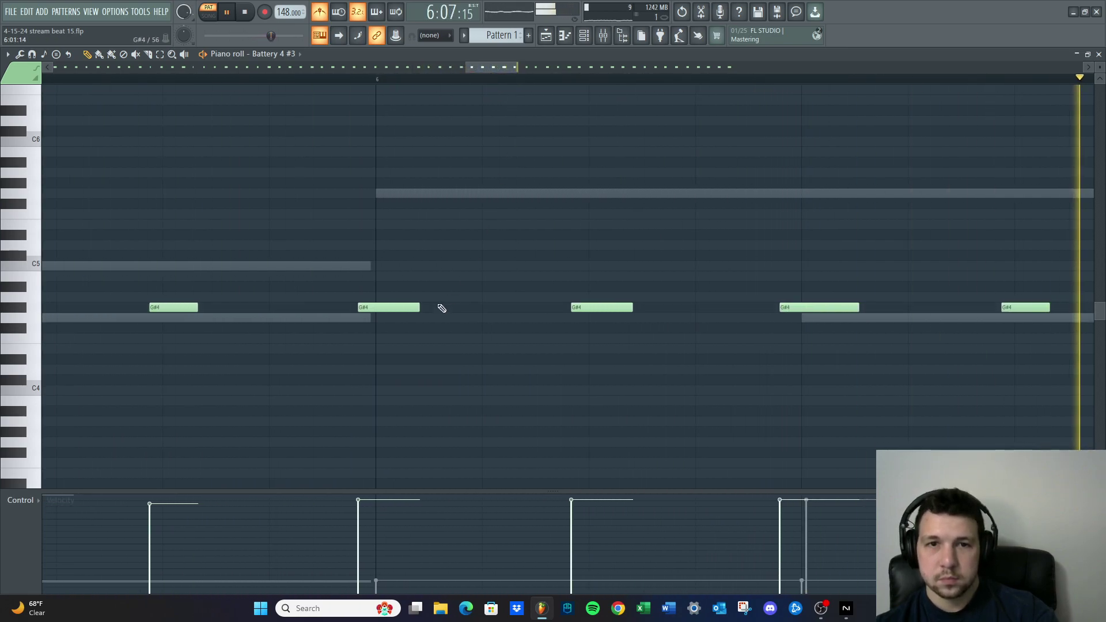
pyautogui.moveTo(364, 307); pyautogui.dragTo(368, 307)
pyautogui.moveTo(589, 308); pyautogui.dragTo(598, 308)
pyautogui.moveTo(461, 307); pyautogui.dragTo(469, 307)
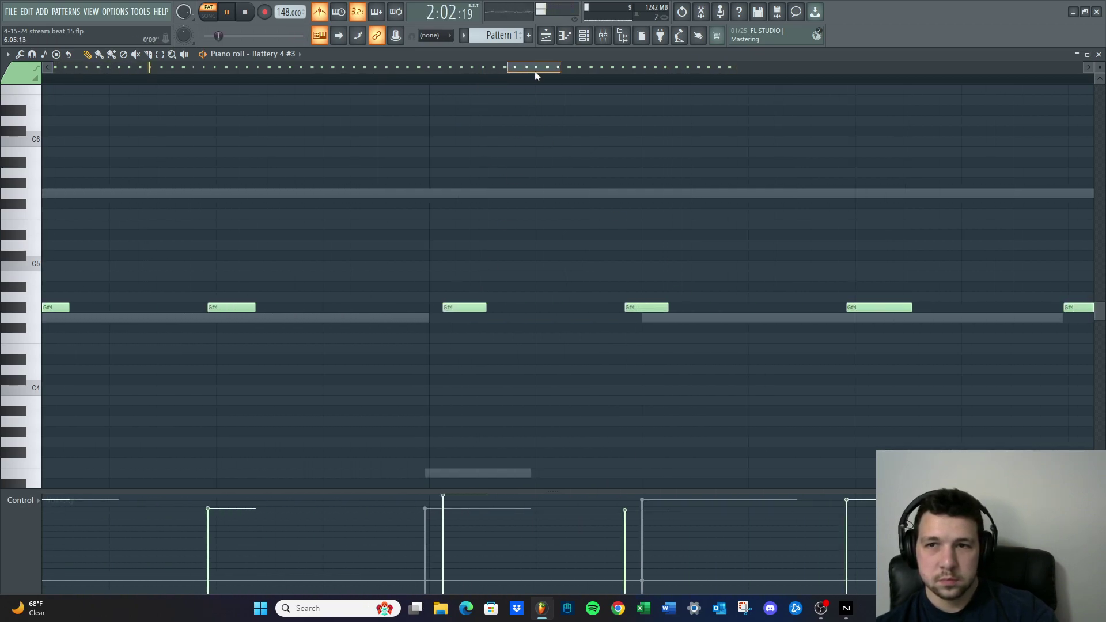
pyautogui.moveTo(333, 307); pyautogui.dragTo(321, 307)
pyautogui.moveTo(505, 307); pyautogui.dragTo(519, 307)
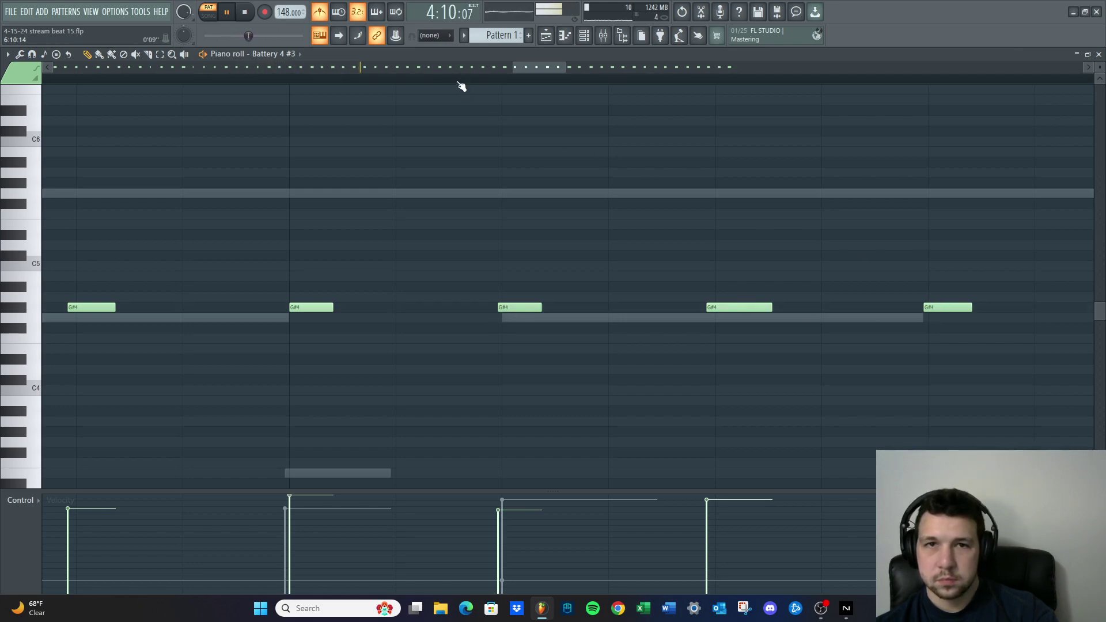
# Nudge the first four G#4 hi-hat notes of bar 7 closer to their grid lines
pyautogui.moveTo(307, 307); pyautogui.dragTo(311, 307)
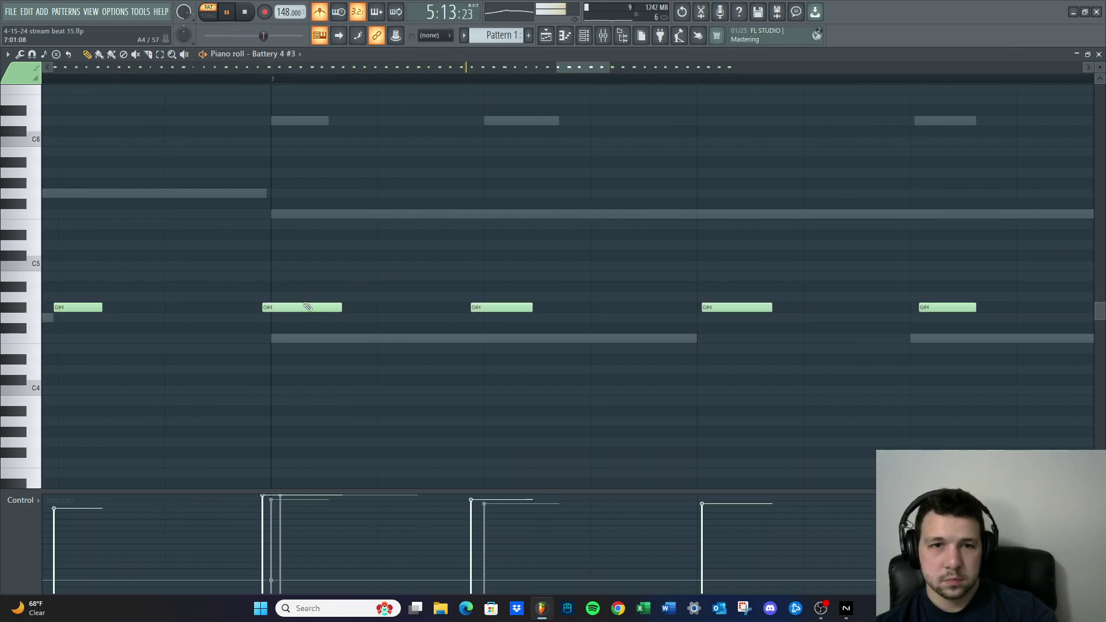
pyautogui.moveTo(494, 308); pyautogui.dragTo(503, 307)
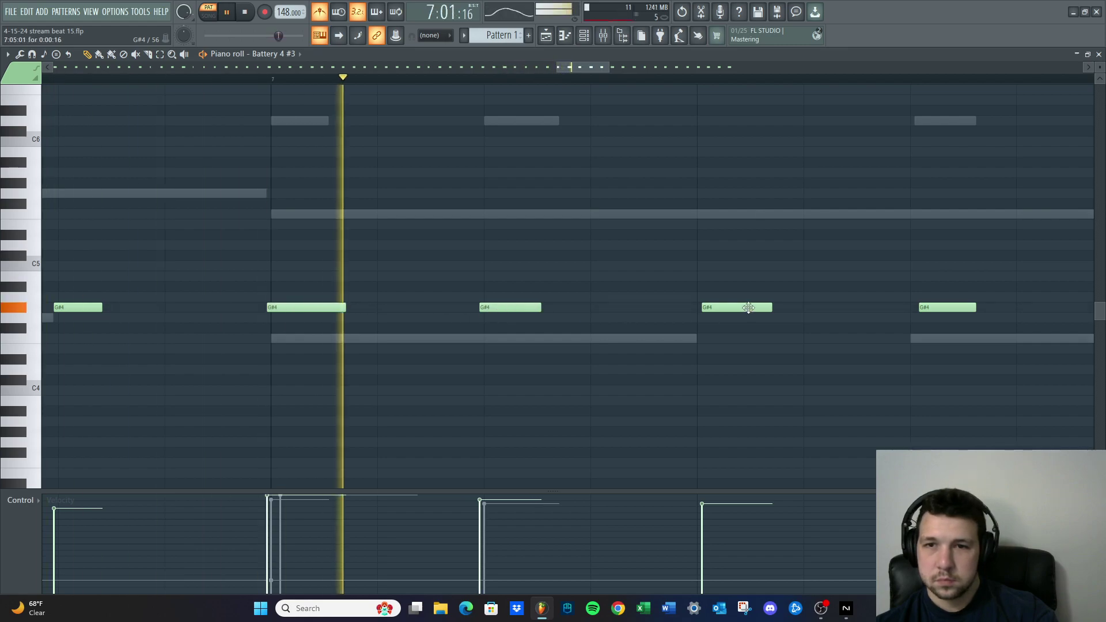
pyautogui.moveTo(743, 307); pyautogui.dragTo(739, 307)
pyautogui.moveTo(930, 309); pyautogui.dragTo(921, 309)
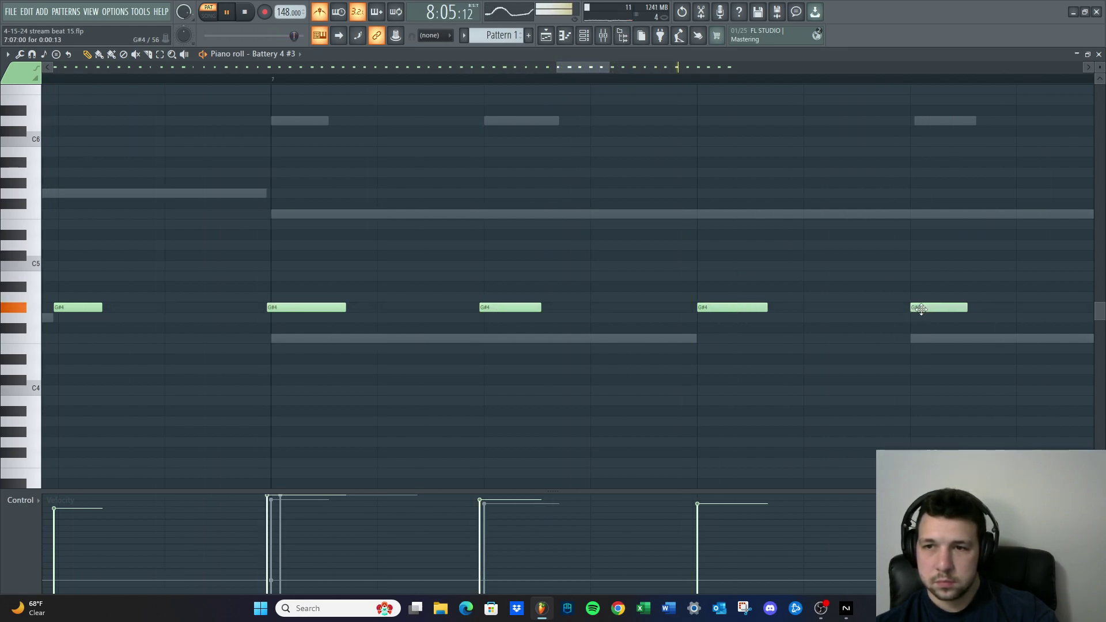
# Pull the late G#4 hi-hat notes at the end of bar 7 and around the start of bar 8 back toward the grid
pyautogui.moveTo(605, 68); pyautogui.dragTo(622, 68)
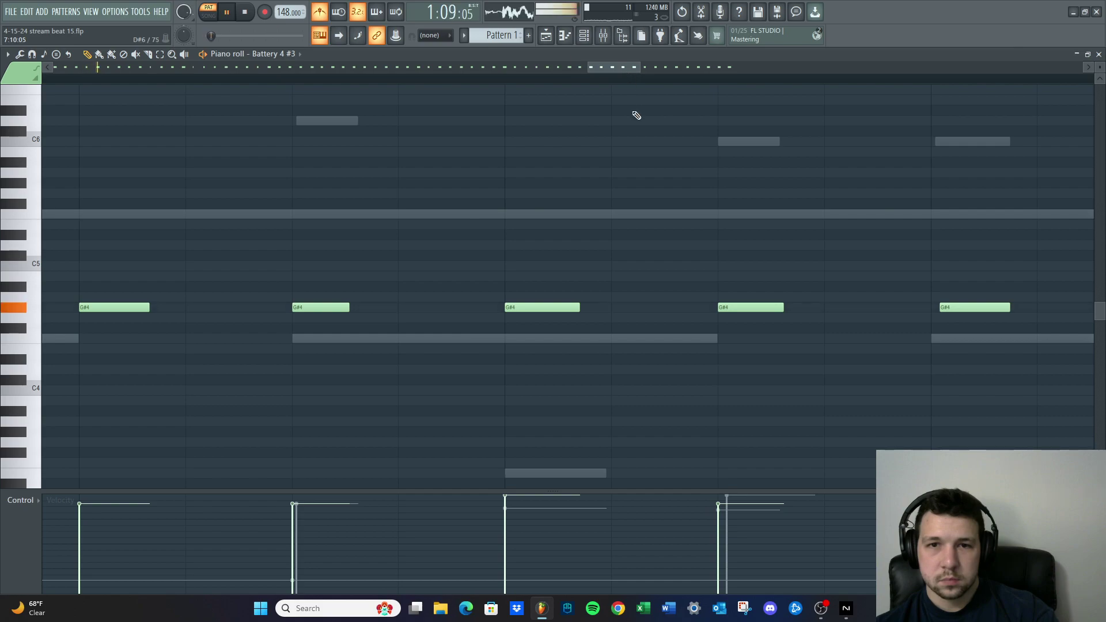
pyautogui.hscroll(3, 601, 94)
pyautogui.moveTo(565, 308); pyautogui.dragTo(552, 310)
pyautogui.moveTo(773, 308); pyautogui.dragTo(758, 312)
pyautogui.moveTo(655, 71); pyautogui.dragTo(674, 67)
pyautogui.moveTo(476, 309); pyautogui.dragTo(462, 308)
# Align the remaining off-beat G#4 hi-hat notes in bar 8, including the final one, and close the piano roll
pyautogui.moveTo(654, 69); pyautogui.dragTo(686, 111)
pyautogui.moveTo(408, 309); pyautogui.dragTo(392, 309)
pyautogui.moveTo(614, 308); pyautogui.dragTo(606, 309)
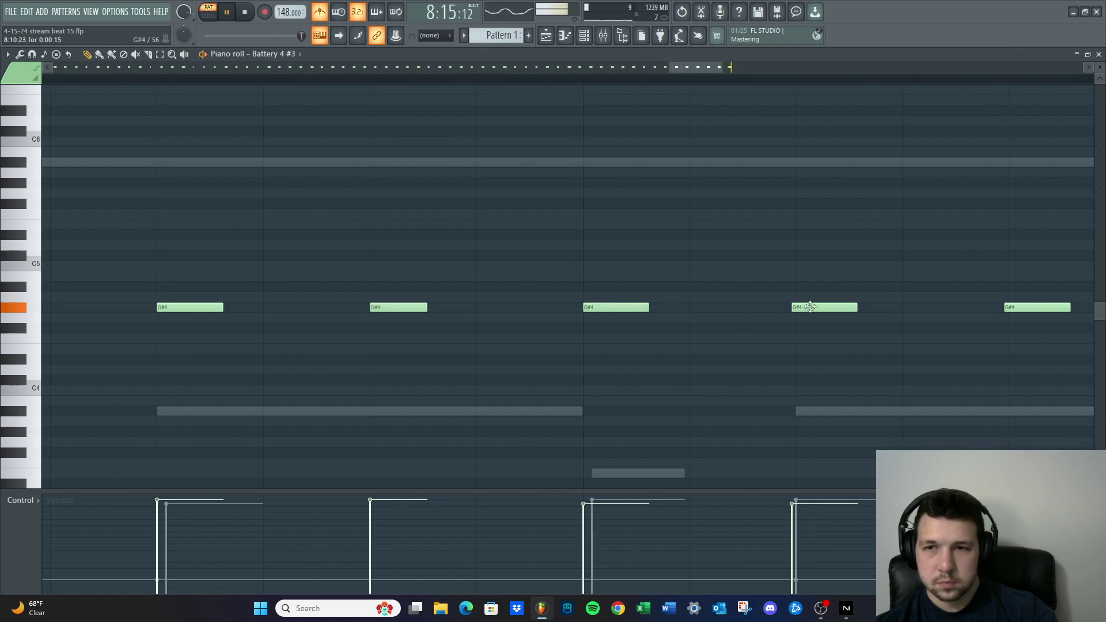
pyautogui.moveTo(695, 68); pyautogui.dragTo(713, 70)
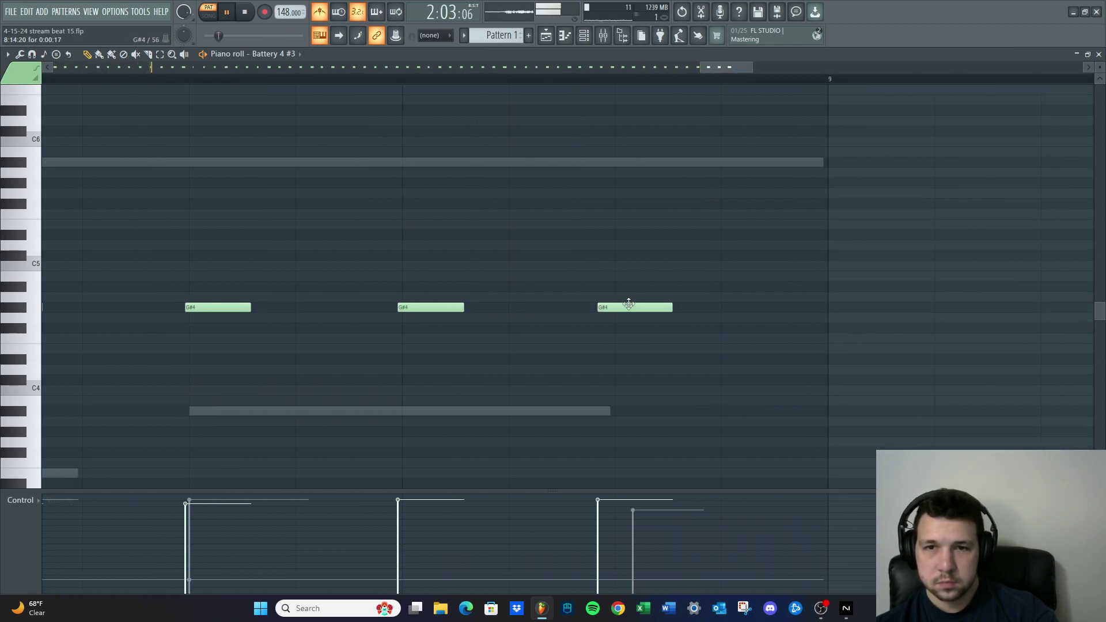
pyautogui.moveTo(610, 309); pyautogui.dragTo(619, 308)
pyautogui.scroll(-6, 578, 242)
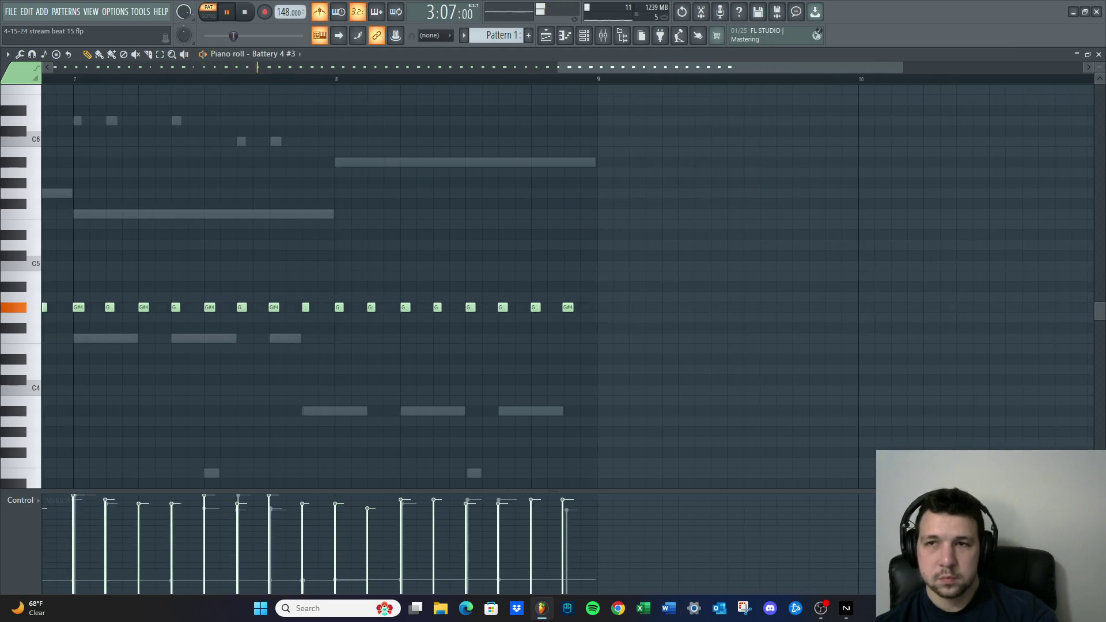
pyautogui.click(1100, 53)
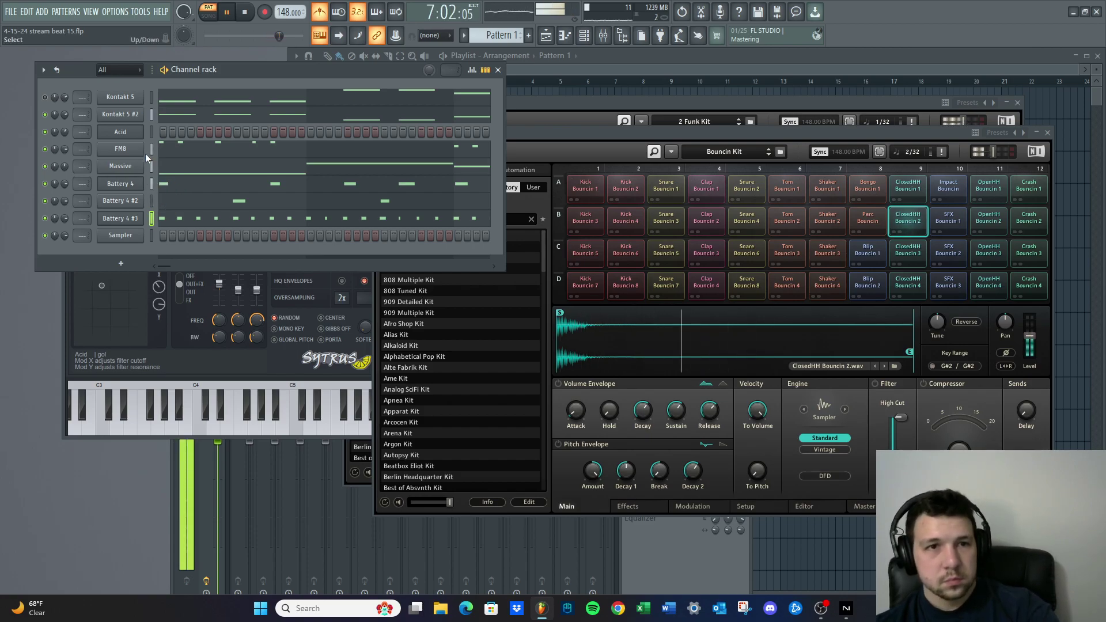
# Open the FM8 channel's notes in the piano roll and examine its melody across all eight bars during playback
pyautogui.click(122, 150)
pyautogui.click(220, 151)
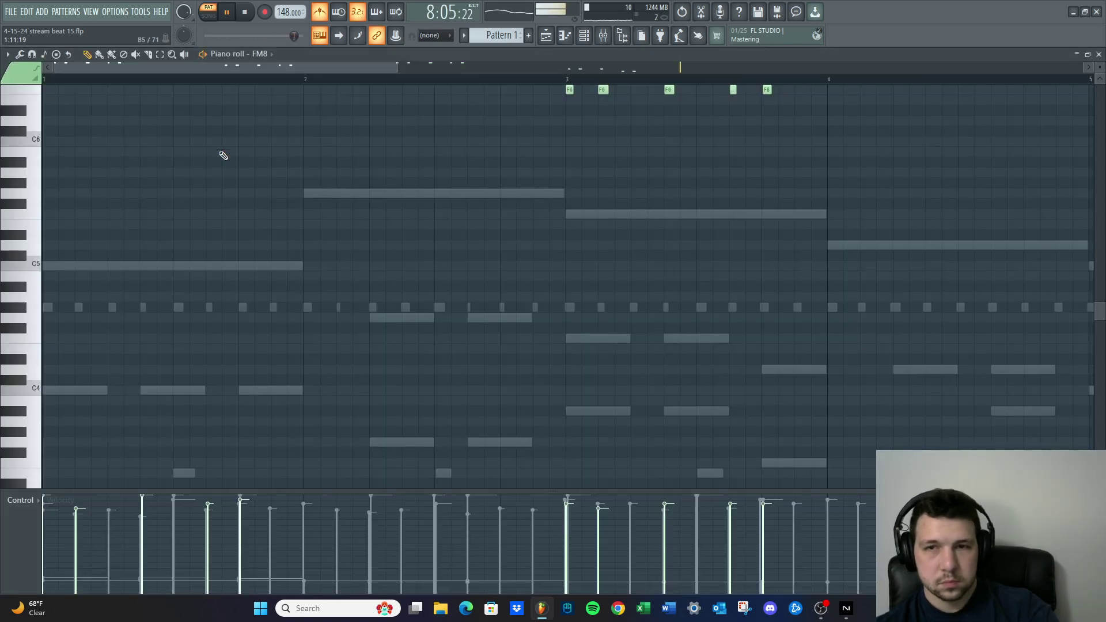
pyautogui.scroll(5, 224, 155)
pyautogui.scroll(7, 150, 195)
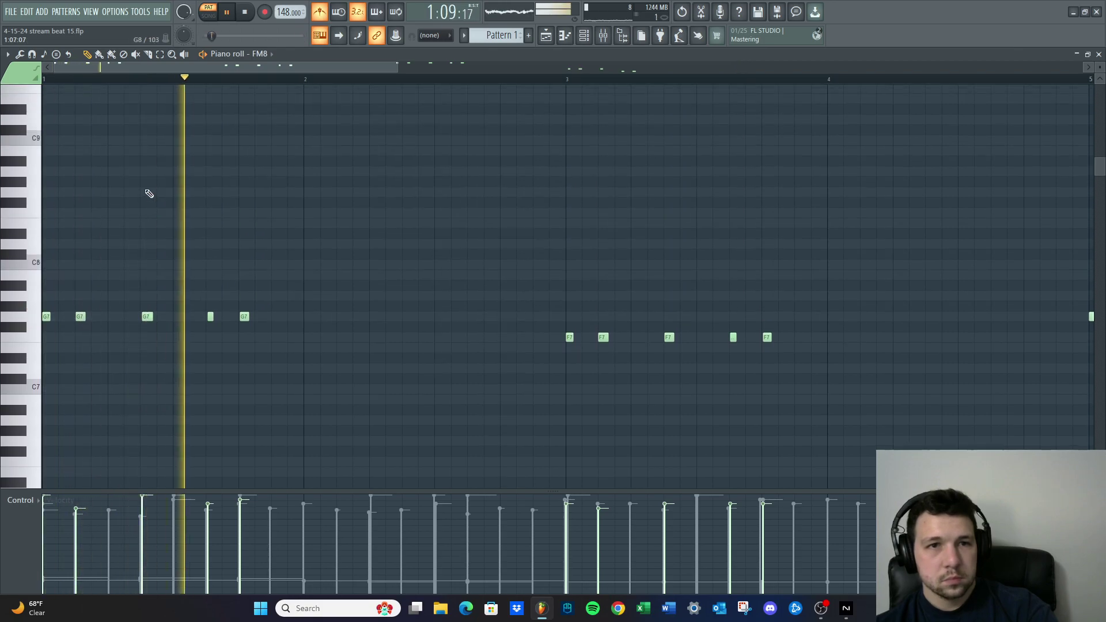
pyautogui.scroll(5, 328, 268)
pyautogui.scroll(-3, 323, 262)
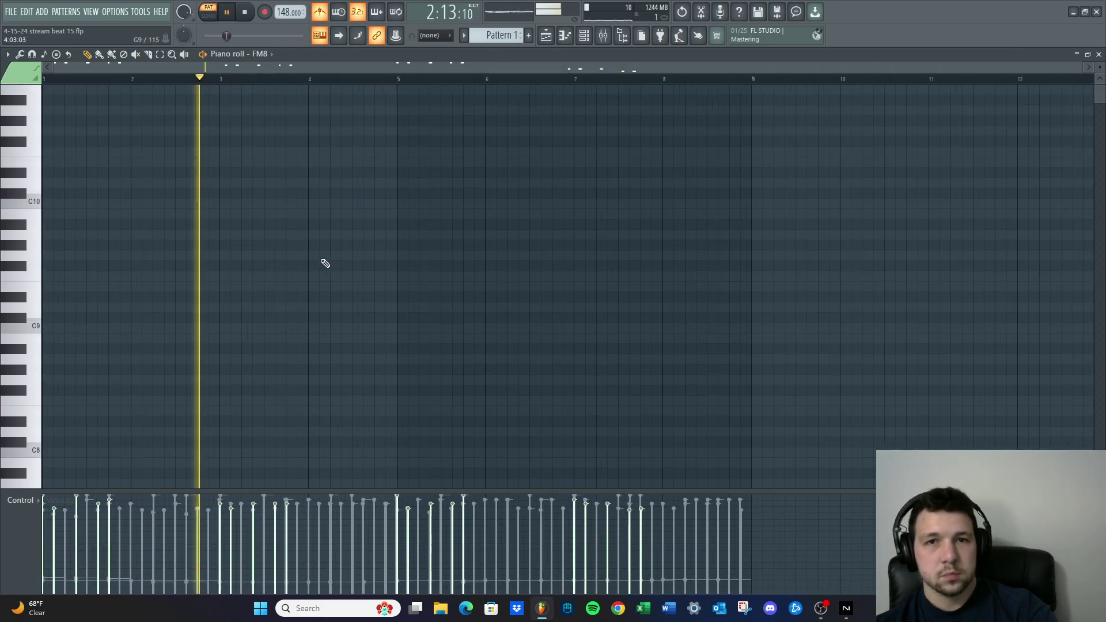
pyautogui.scroll(-6, 198, 230)
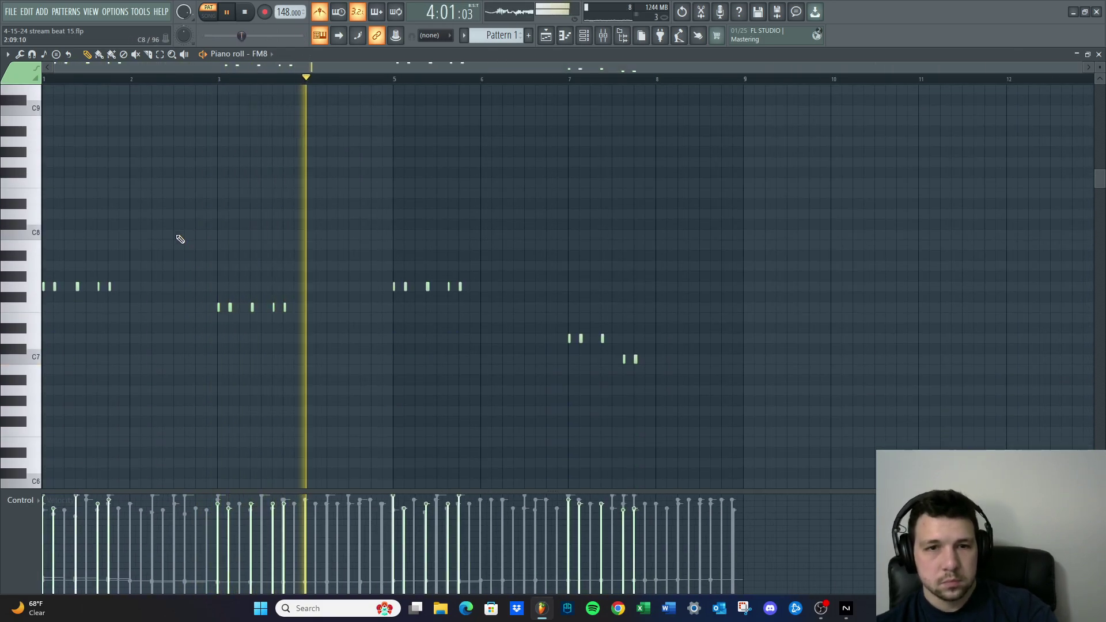
pyautogui.scroll(4, 178, 239)
pyautogui.scroll(-5, 205, 257)
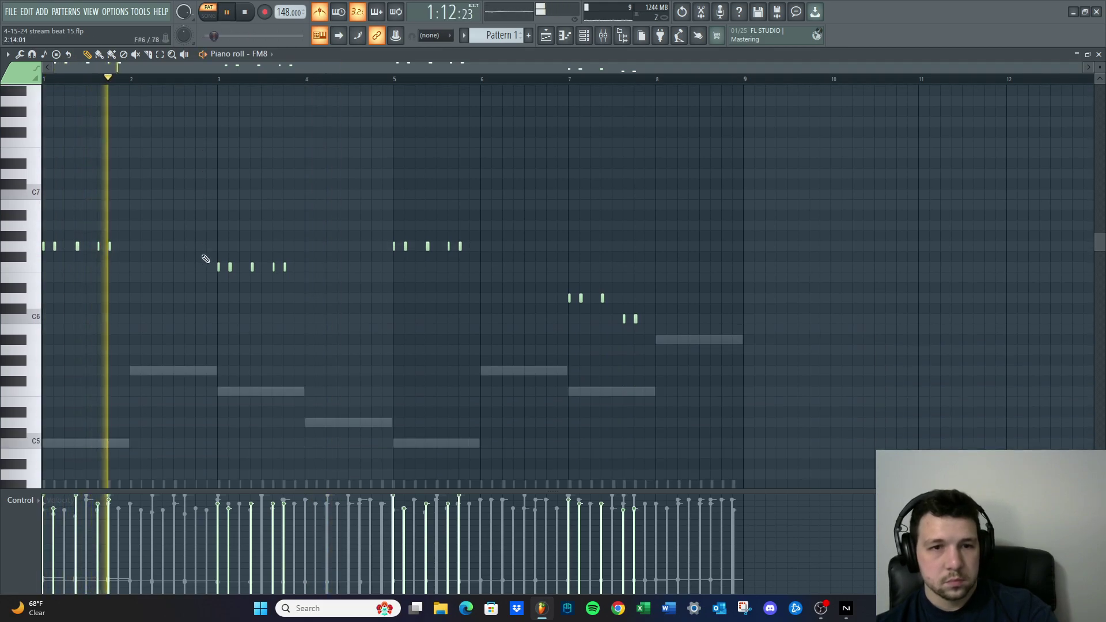
pyautogui.scroll(2, 478, 227)
pyautogui.scroll(2, 478, 228)
pyautogui.scroll(-3, 445, 212)
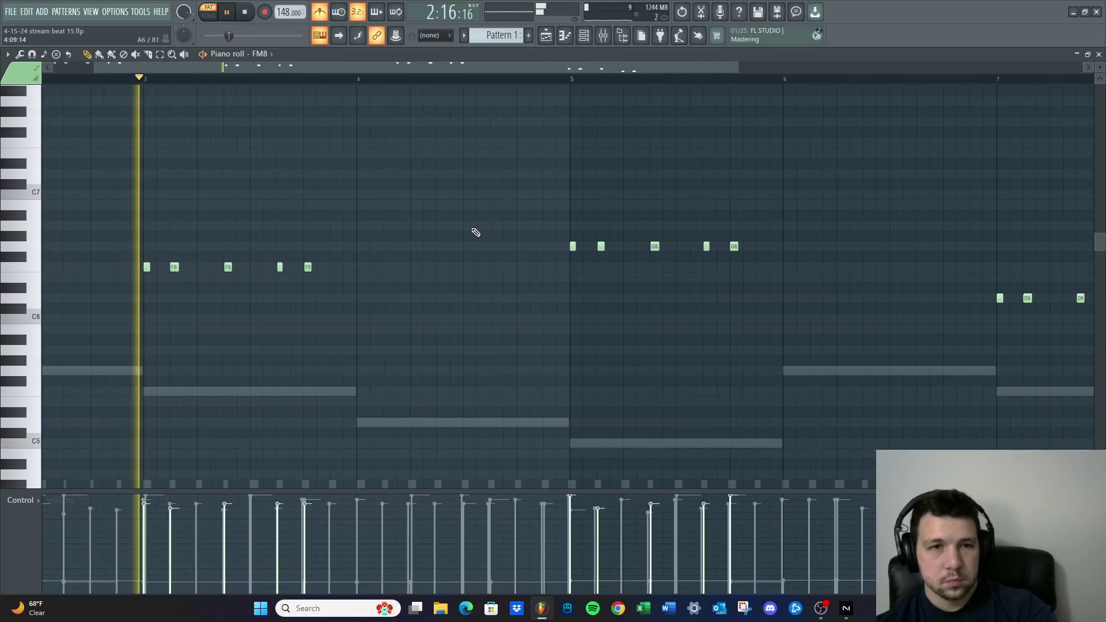
pyautogui.click(1089, 55)
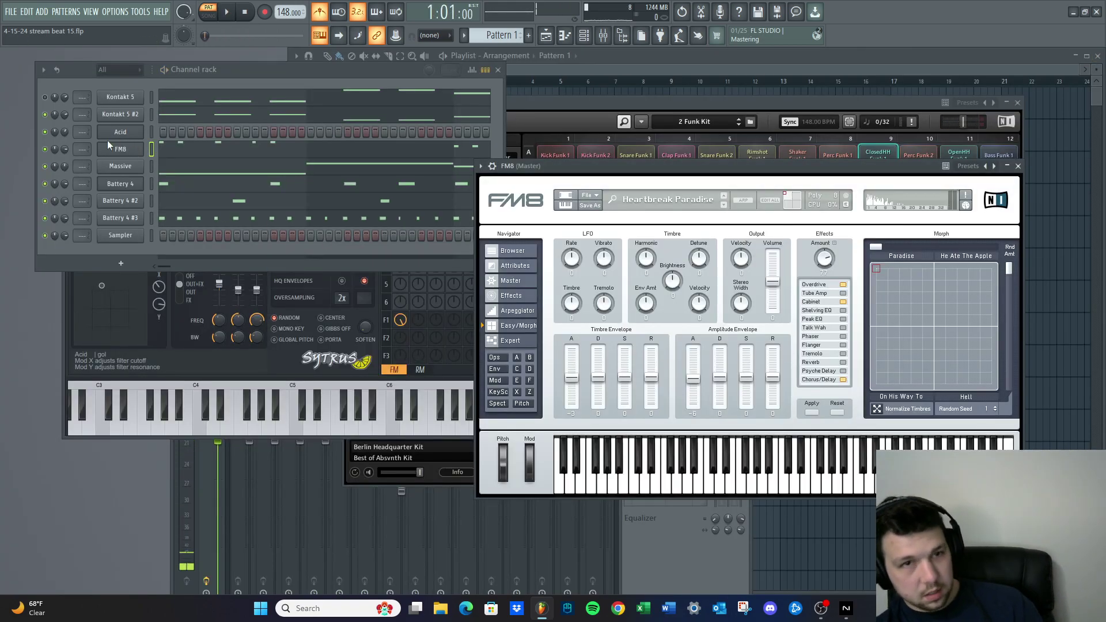
# Open the Acid synth, play the pattern, and move the synth window clear of the channel rack
pyautogui.click(122, 132)
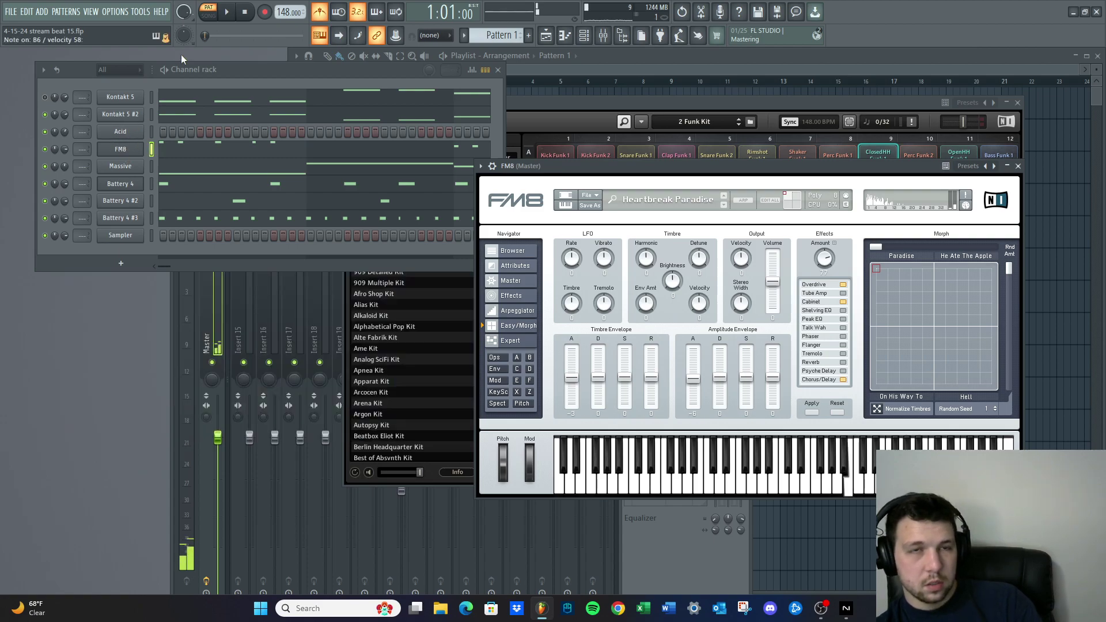
pyautogui.click(117, 133)
pyautogui.press('space')
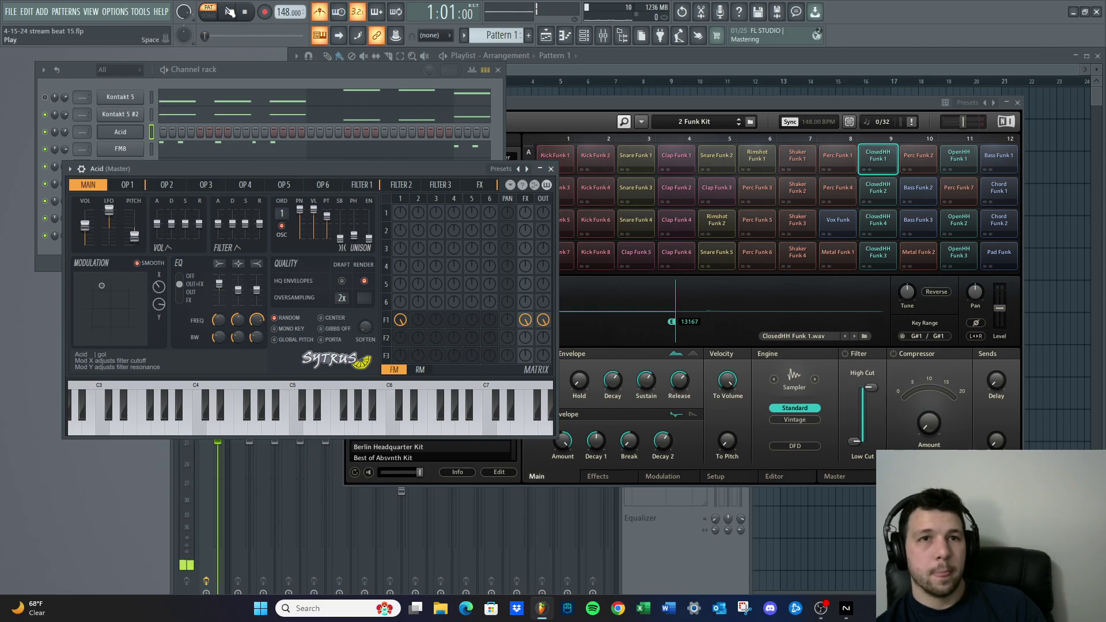
pyautogui.click(222, 91)
pyautogui.click(1097, 56)
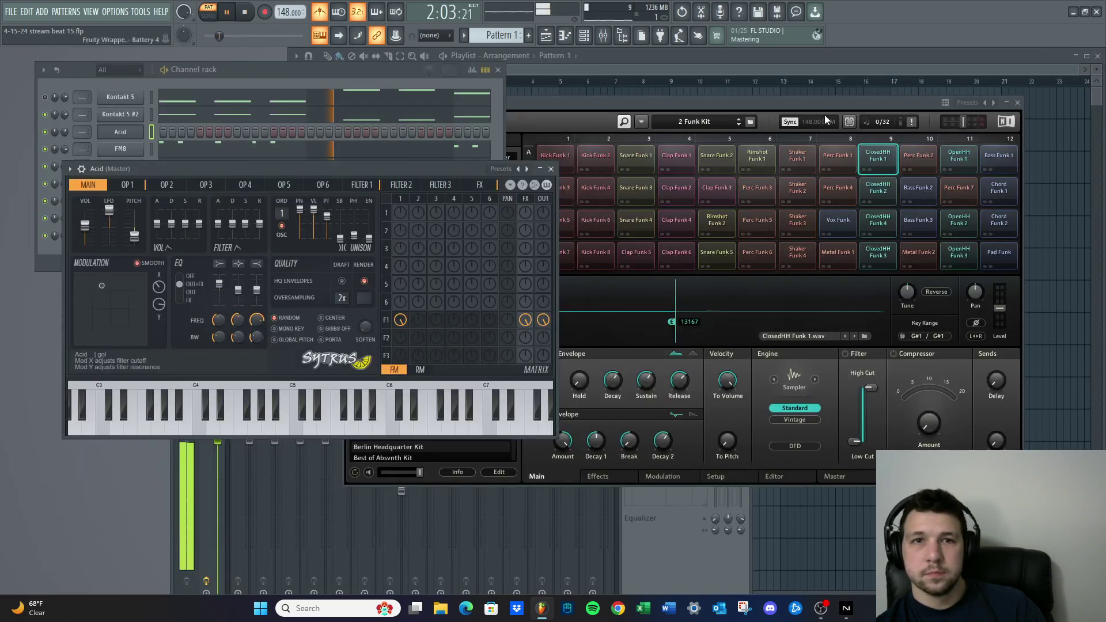
pyautogui.moveTo(262, 167); pyautogui.dragTo(218, 258)
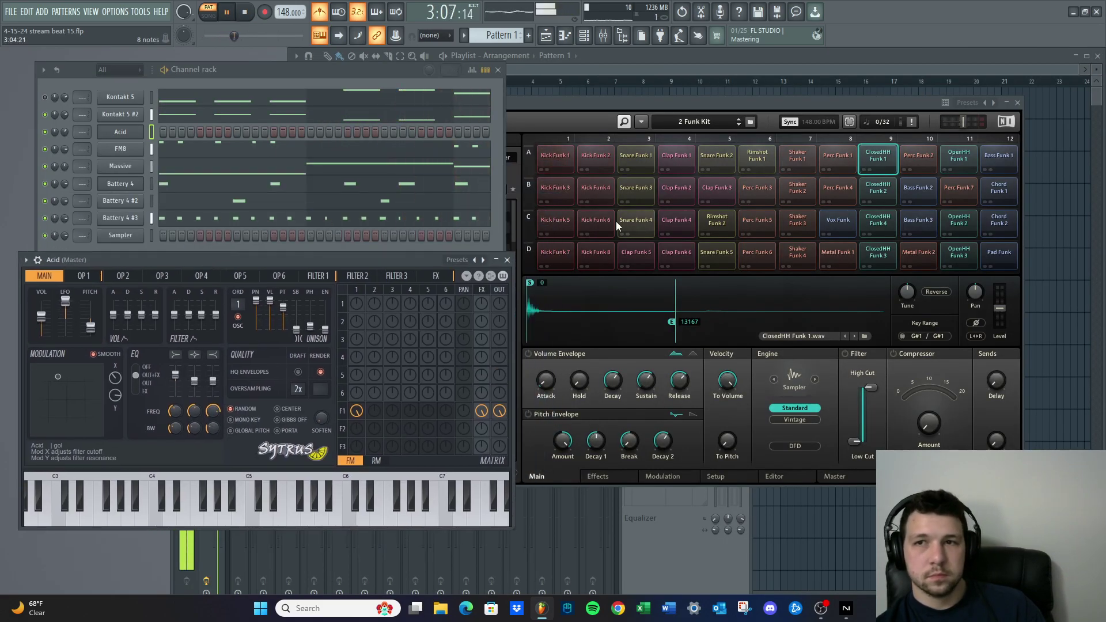
# Audition the OpenHH Funk 1 and OpenHH Funk 3 samples in the 2 Funk Kit and bring up the Battery 4 channel's plugin
pyautogui.click(956, 157)
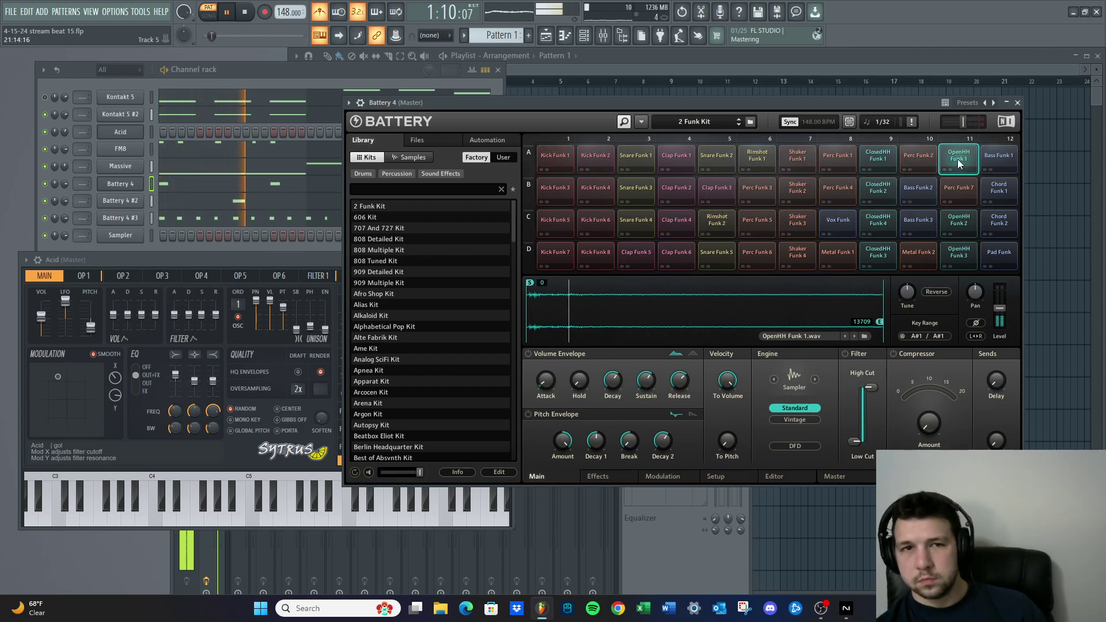
pyautogui.click(958, 253)
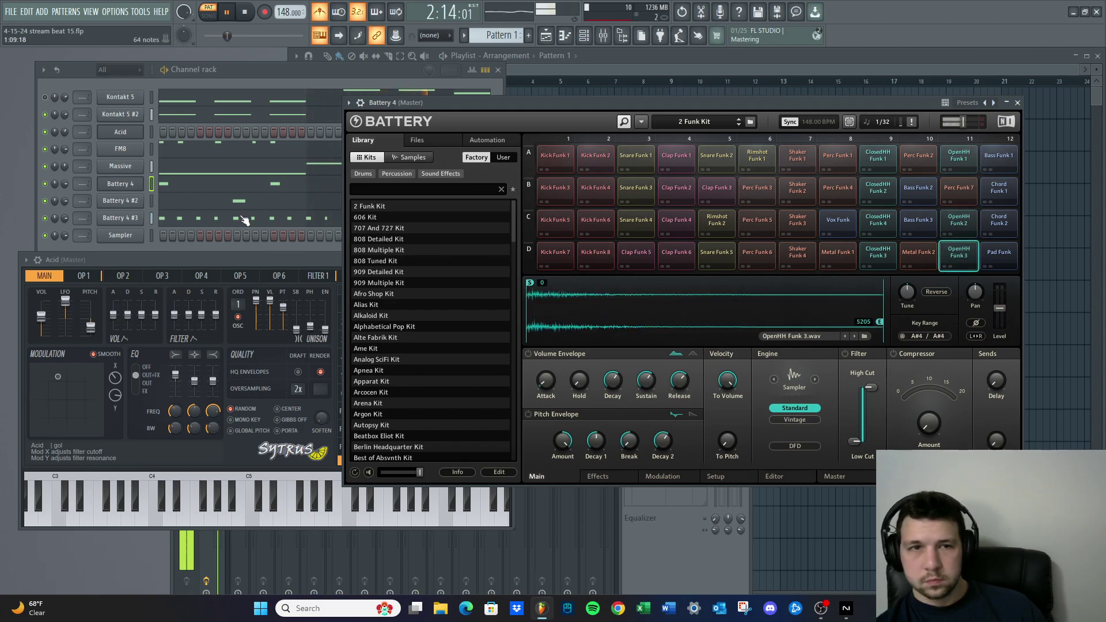
pyautogui.click(119, 186)
pyautogui.click(120, 186)
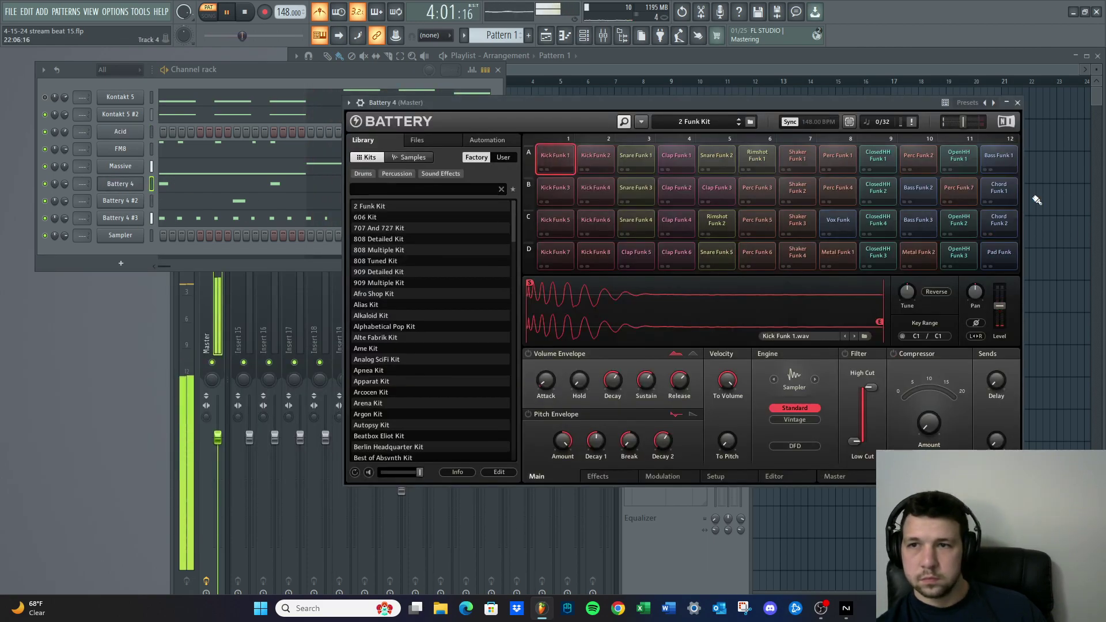
# Open the Battery 4 #3 plugin and audition the OpenHH Bouncin 1 and OpenHH Bouncin 2 samples over the playing pattern
pyautogui.click(127, 220)
pyautogui.click(990, 220)
pyautogui.click(989, 188)
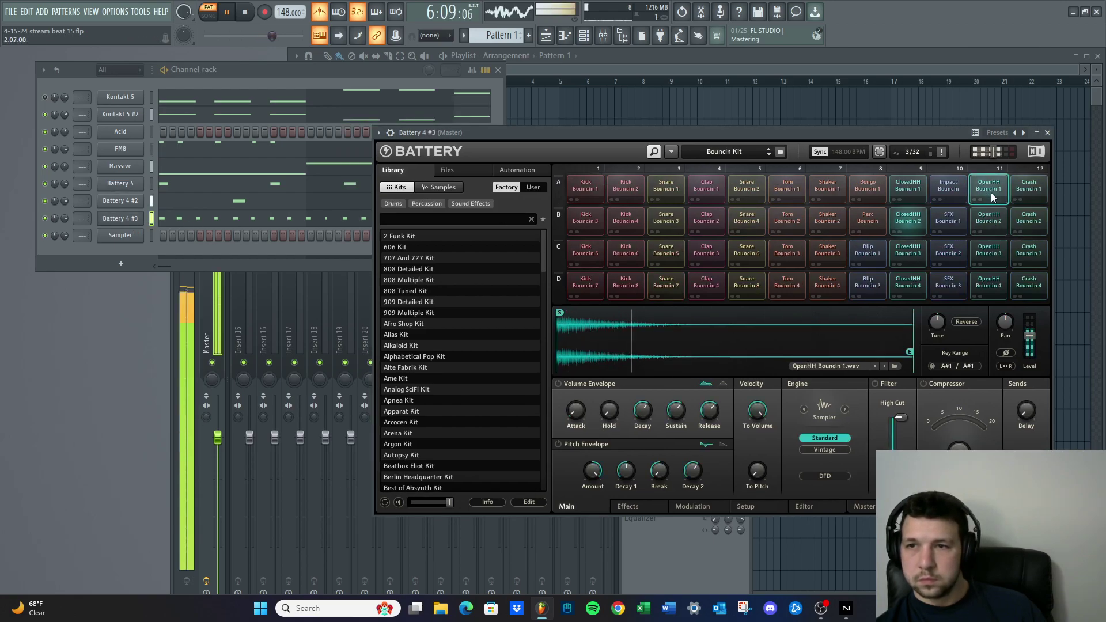
pyautogui.click(987, 221)
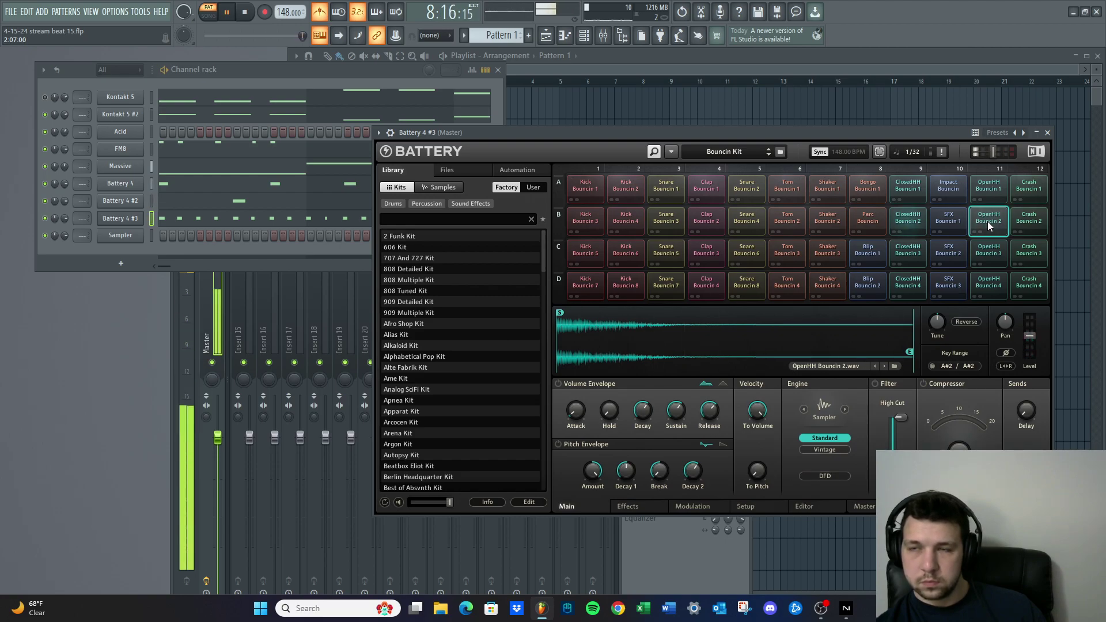
# Compare the four Crash Bouncin samples against the playing pattern, ending on Crash Bouncin 4, and stop playback
pyautogui.click(1029, 186)
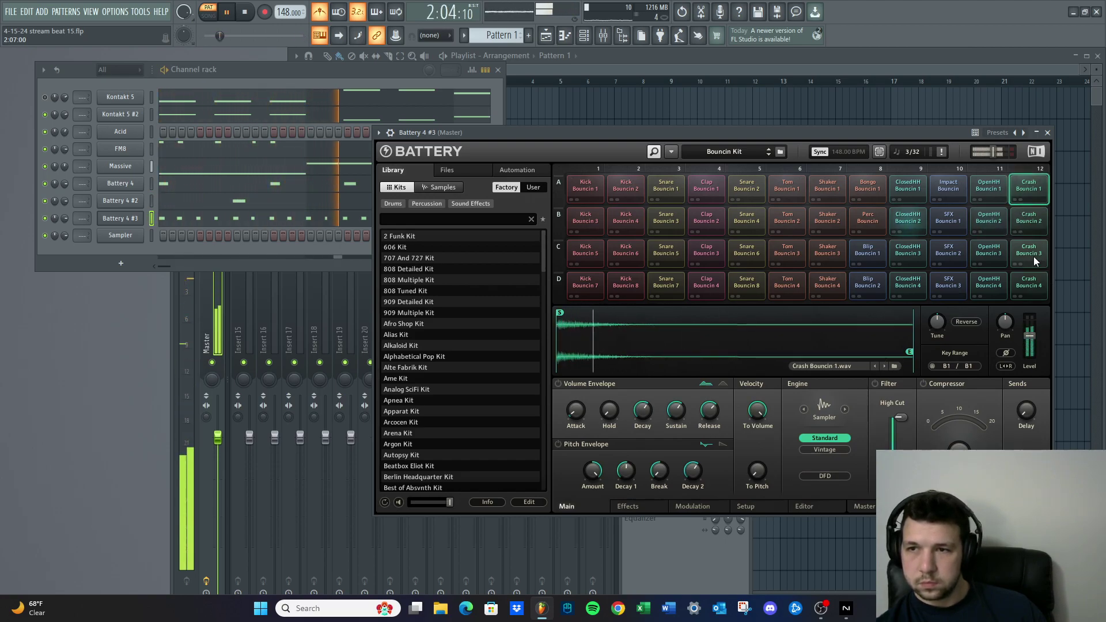
pyautogui.click(1035, 279)
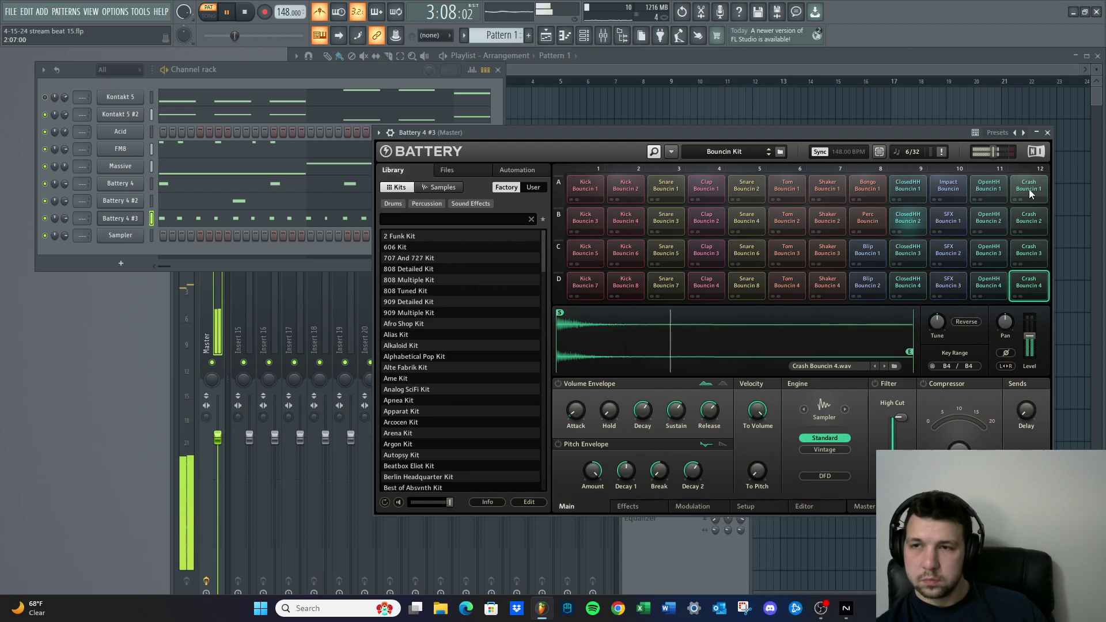
pyautogui.click(1032, 217)
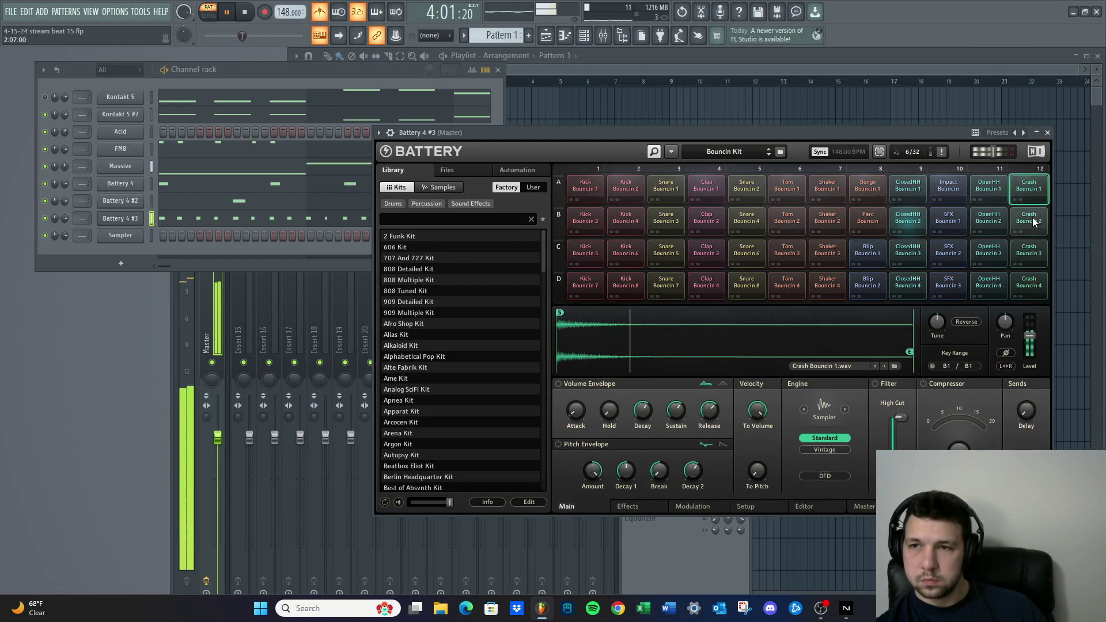
pyautogui.click(1028, 250)
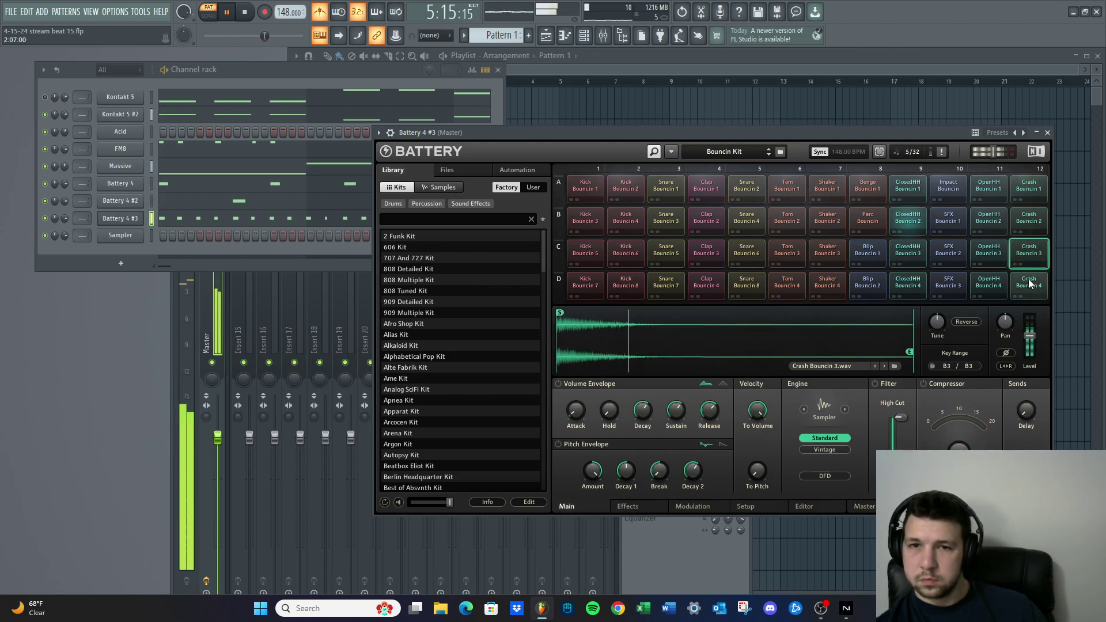
pyautogui.click(1029, 278)
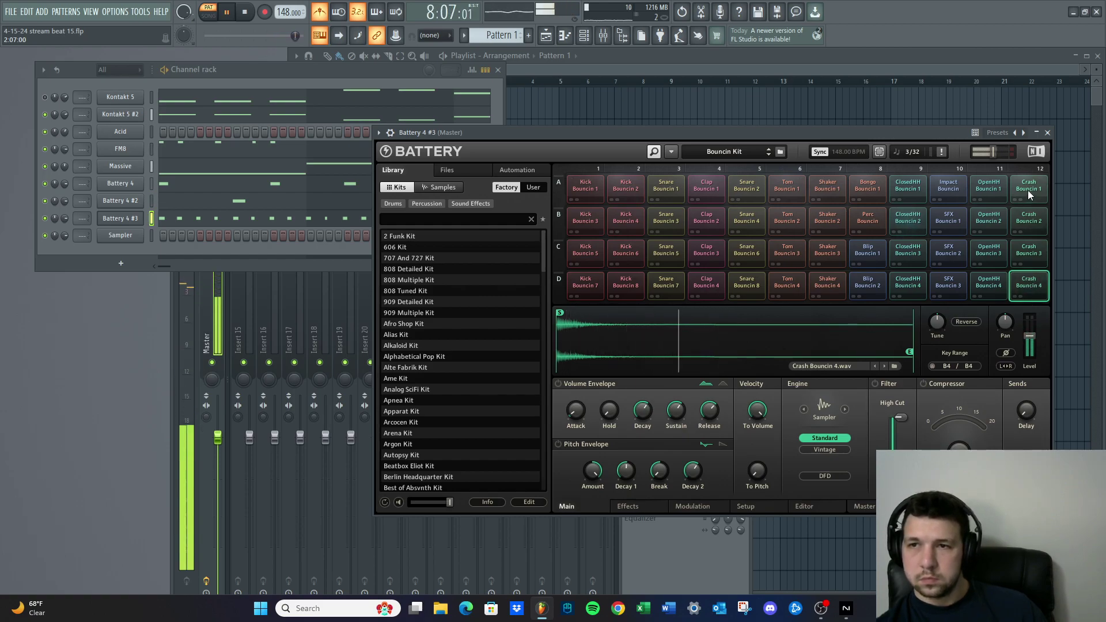
pyautogui.click(1031, 215)
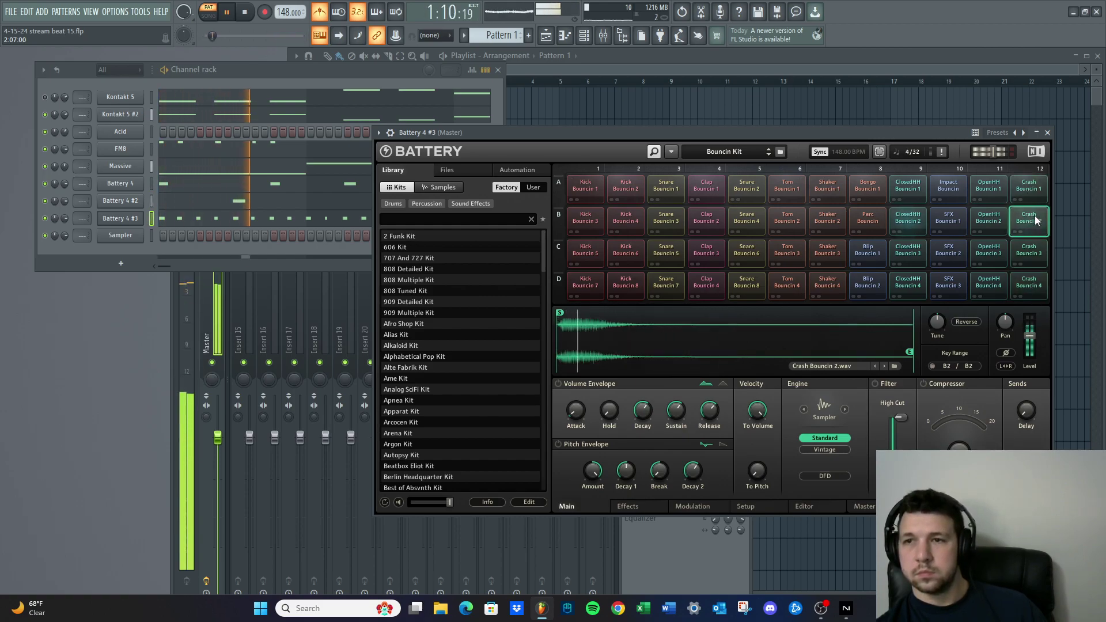
pyautogui.click(1029, 187)
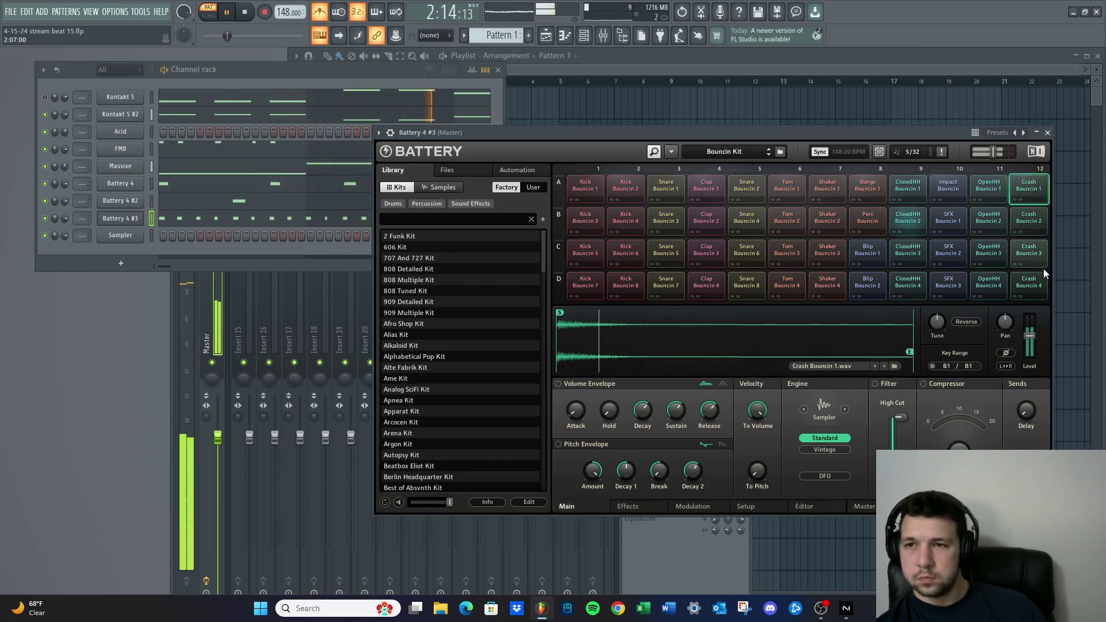
pyautogui.click(1024, 280)
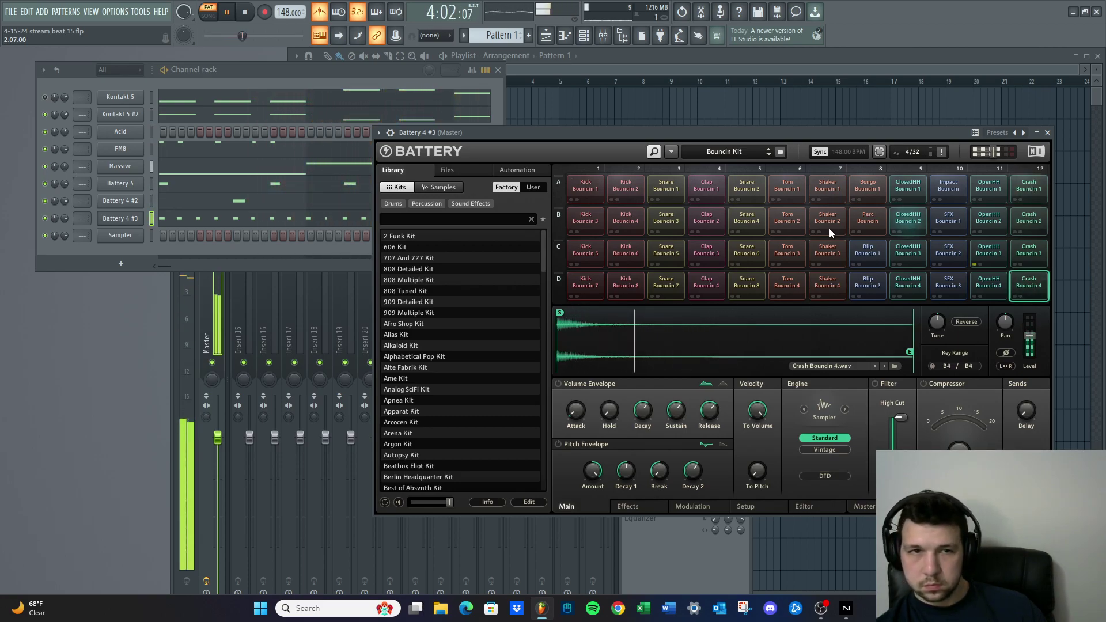
pyautogui.press('space')
pyautogui.rightClick(128, 219)
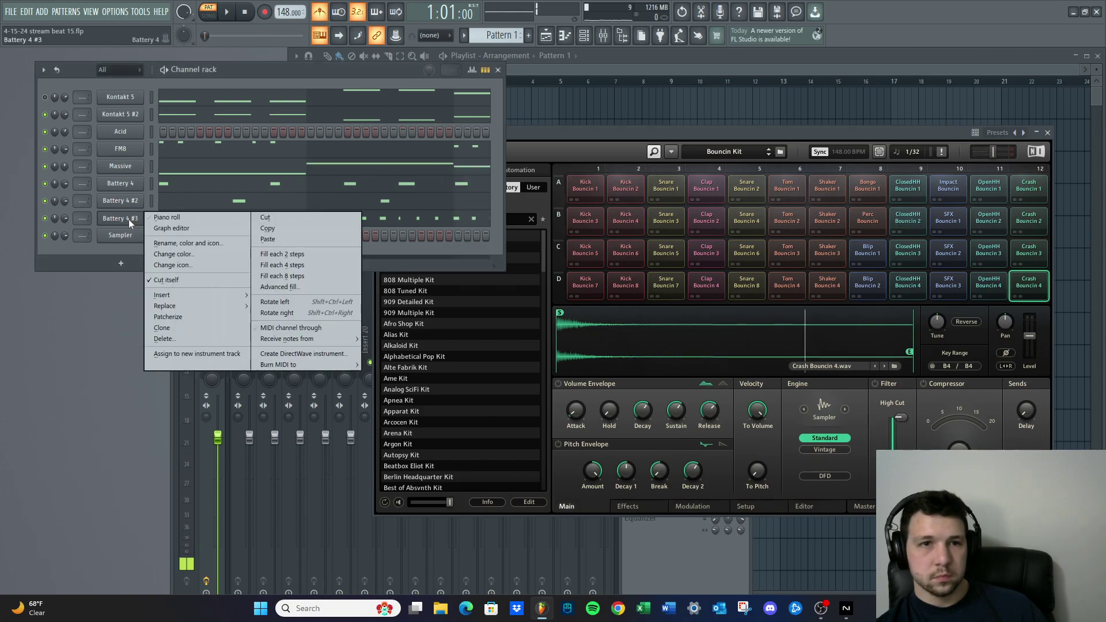
pyautogui.click(159, 218)
pyautogui.click(1099, 54)
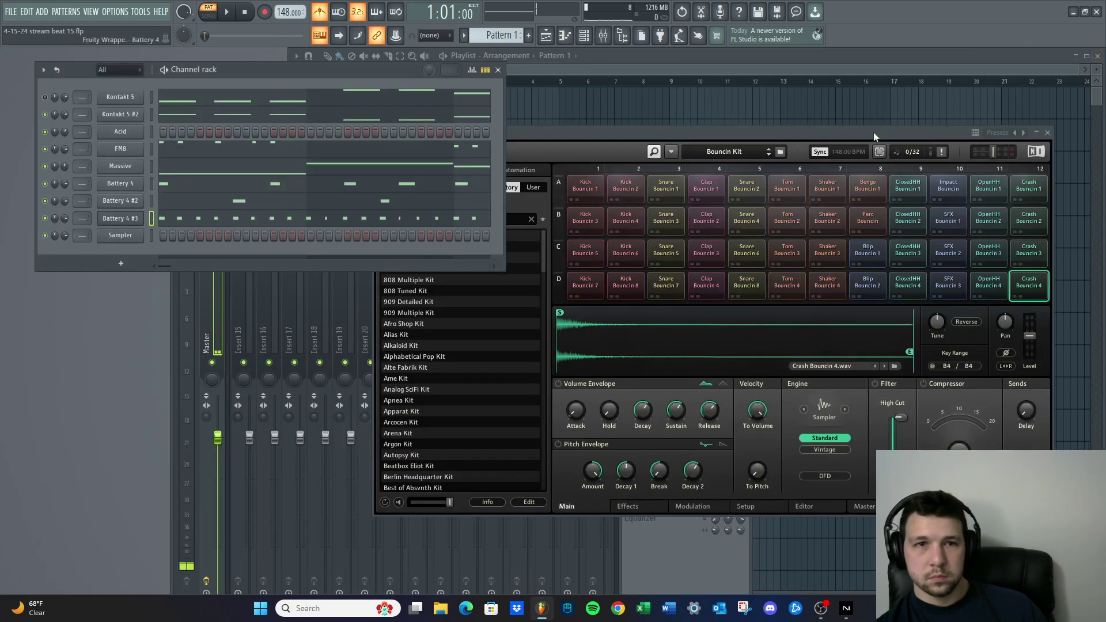
# Clone the Battery 4 #3 channel and audition Crash Bouncin 4 in the copy with the pattern playing
pyautogui.rightClick(118, 219)
pyautogui.click(166, 331)
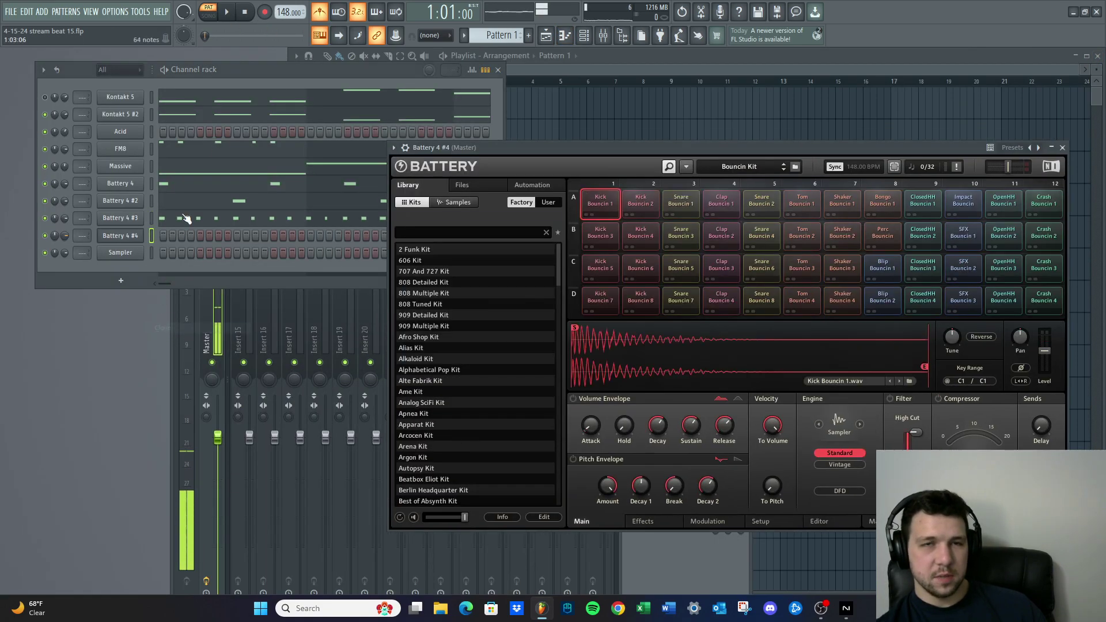
pyautogui.click(229, 19)
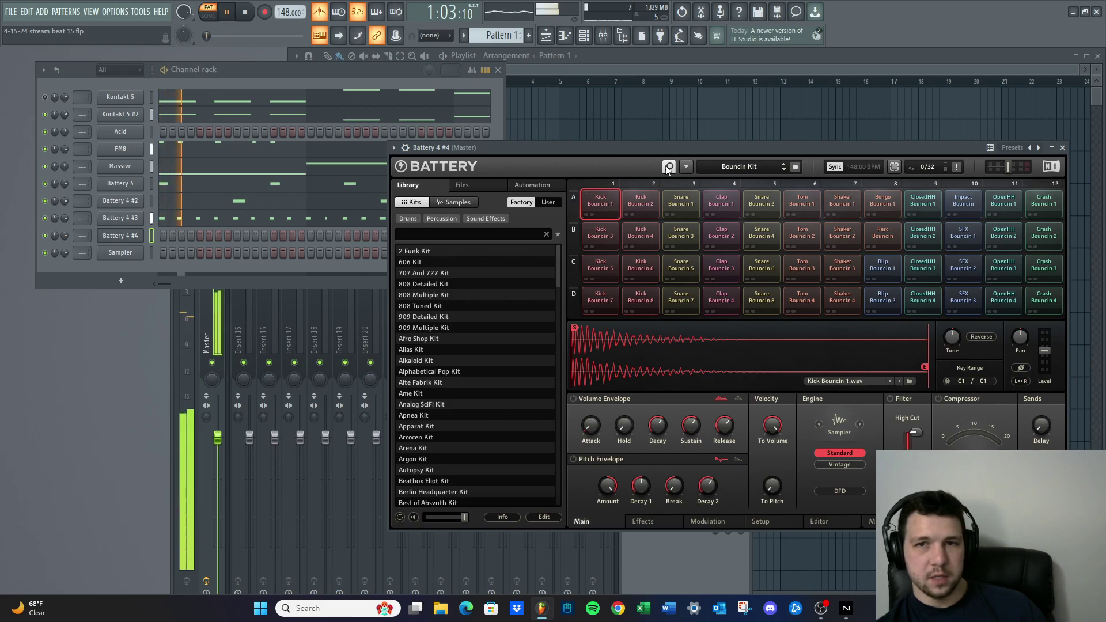
pyautogui.click(1039, 300)
pyautogui.press('space')
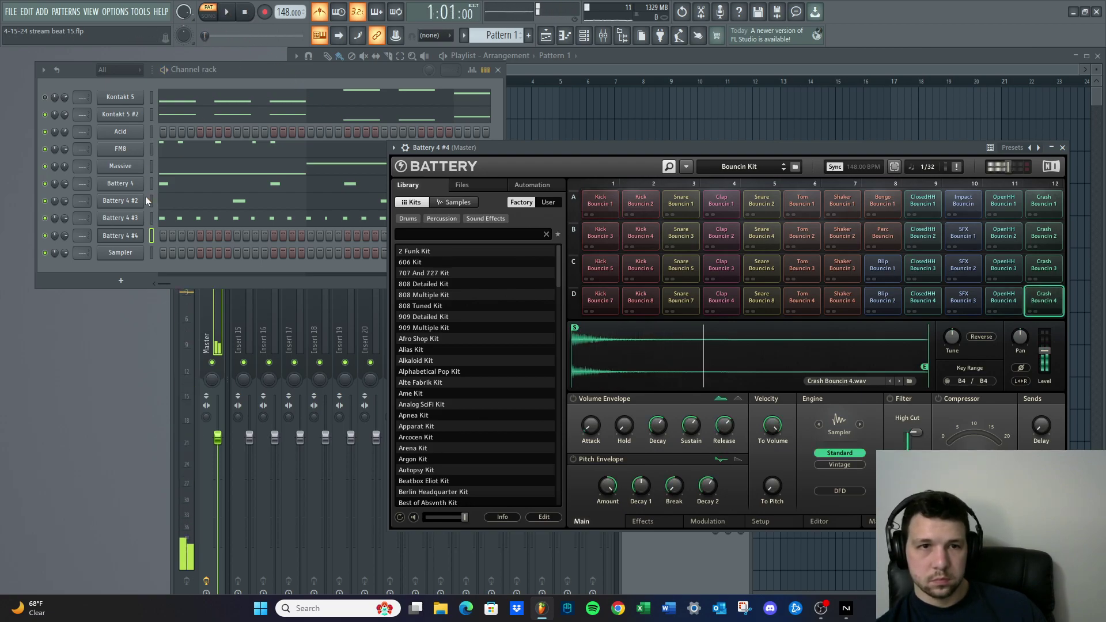
# Open the cloned Battery channel's piano roll and place a B6 crash note in bar 4, aligned to 4:09:00
pyautogui.rightClick(146, 231)
pyautogui.click(159, 235)
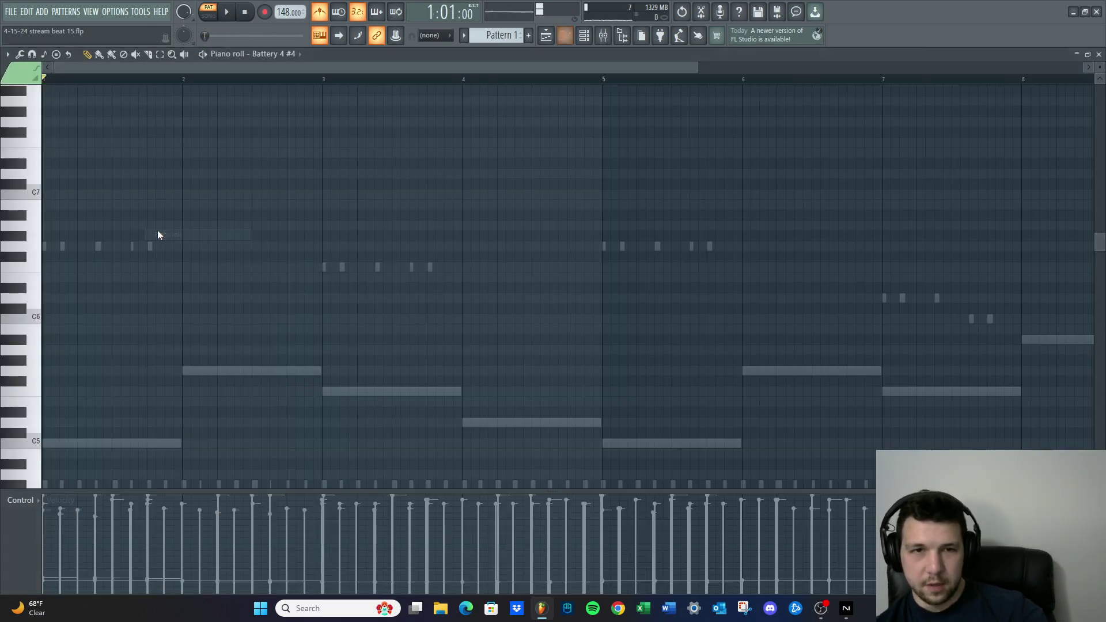
pyautogui.click(231, 13)
pyautogui.scroll(2, 345, 173)
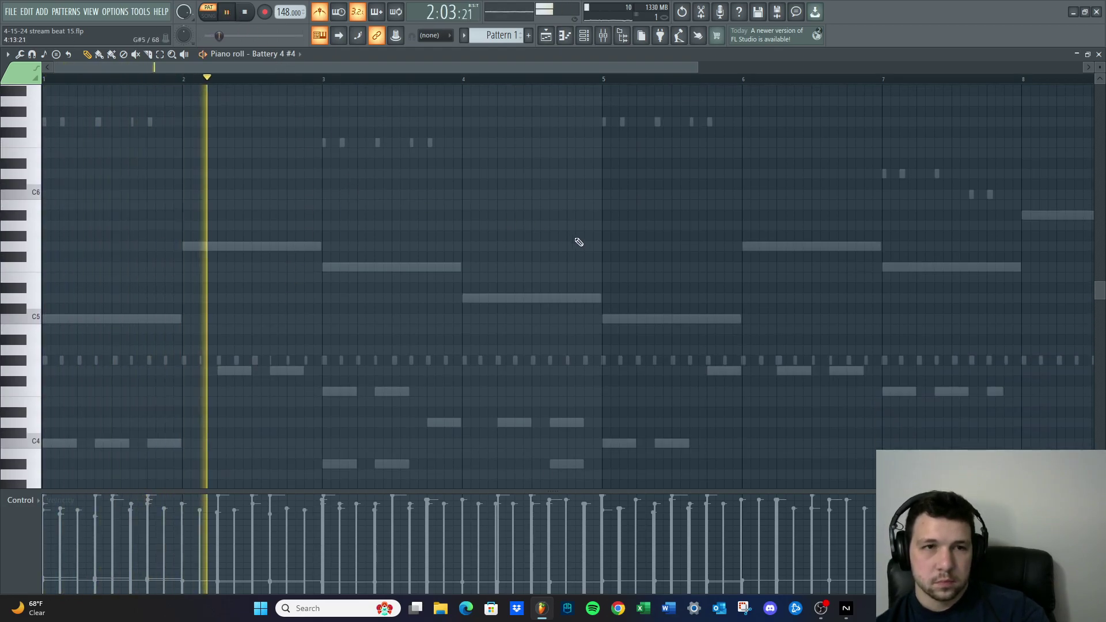
pyautogui.scroll(3, 579, 241)
pyautogui.scroll(3, 639, 239)
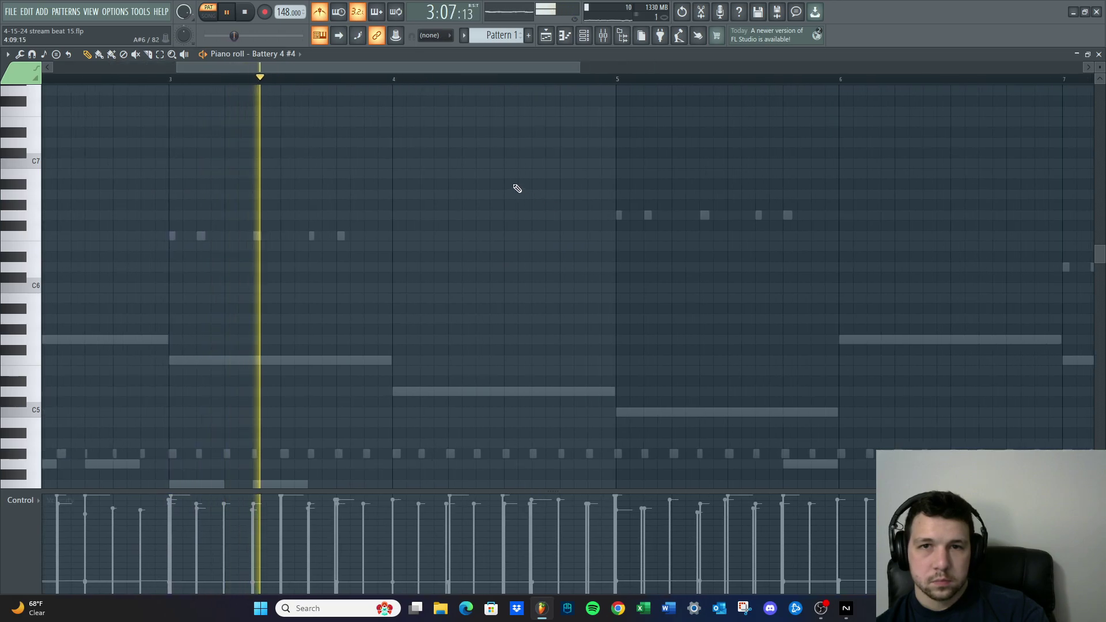
pyautogui.scroll(1, 513, 182)
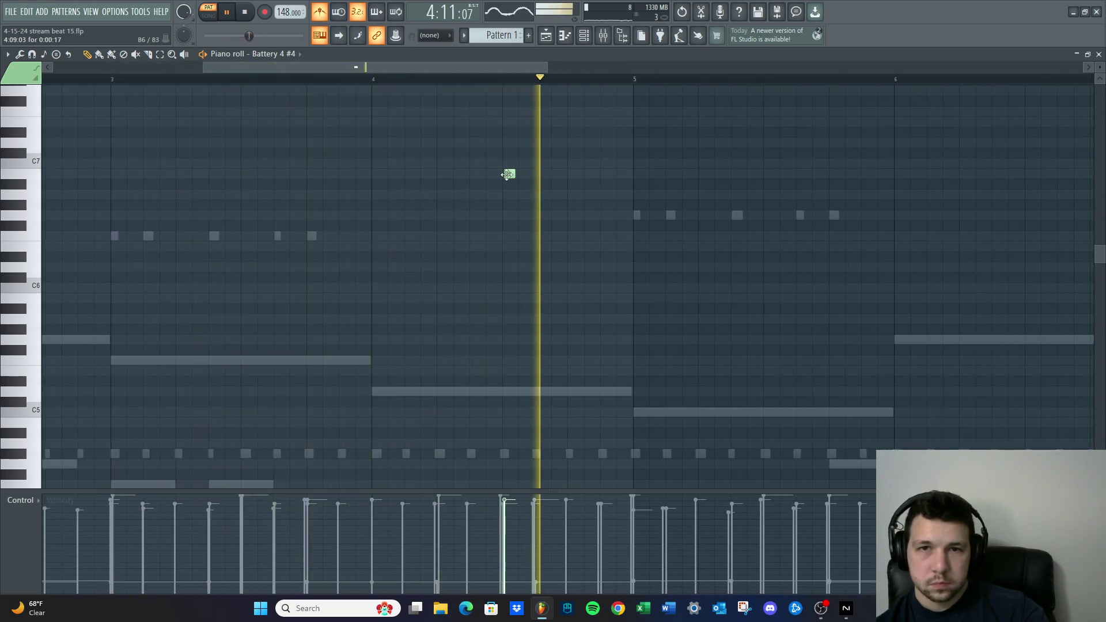
pyautogui.click(509, 174)
pyautogui.scroll(6, 511, 174)
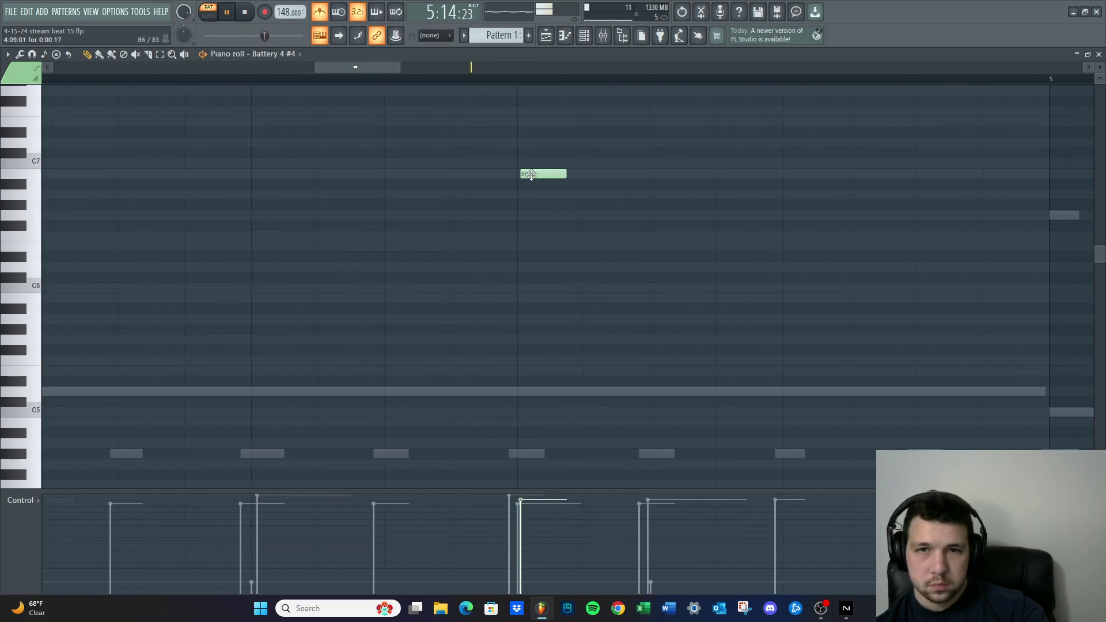
pyautogui.scroll(-10, 521, 227)
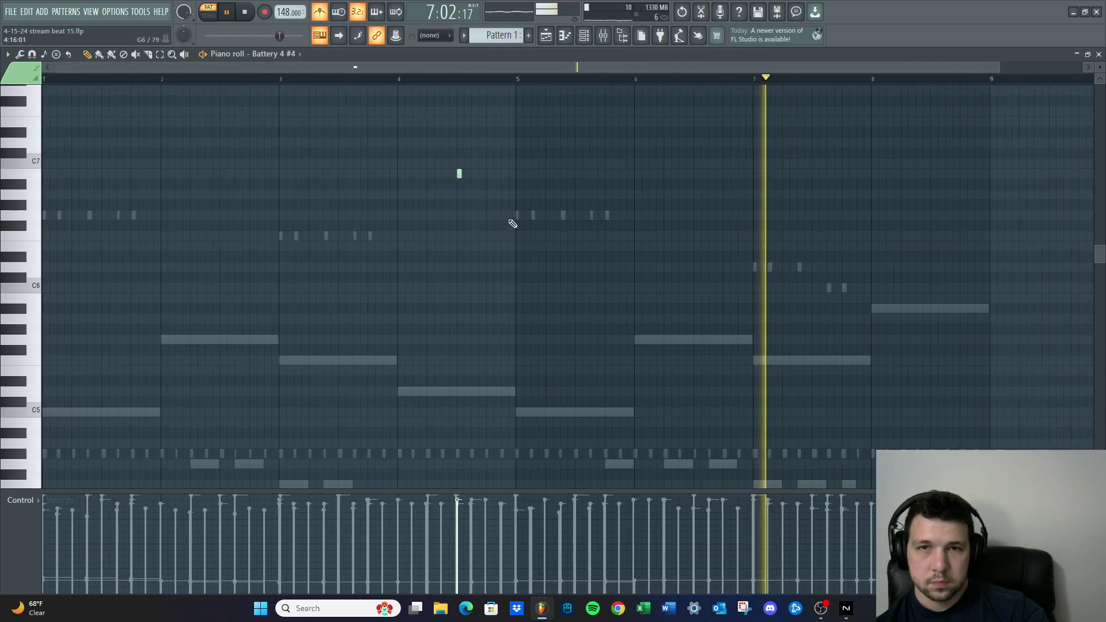
# Add a matching B6 crash note at 8:09:00, and lengthen the bar 4 note to 0:06:22 and the bar 8 note to 0:07:08
pyautogui.scroll(6, 700, 193)
pyautogui.scroll(2, 720, 192)
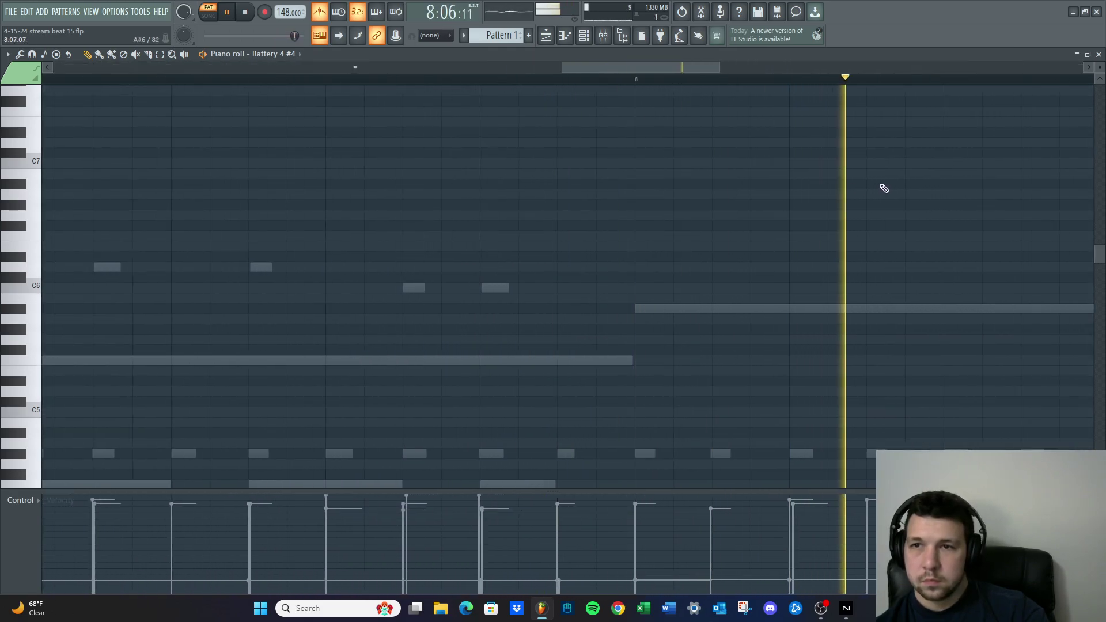
pyautogui.press('space')
pyautogui.press('space')
pyautogui.scroll(-8, 637, 251)
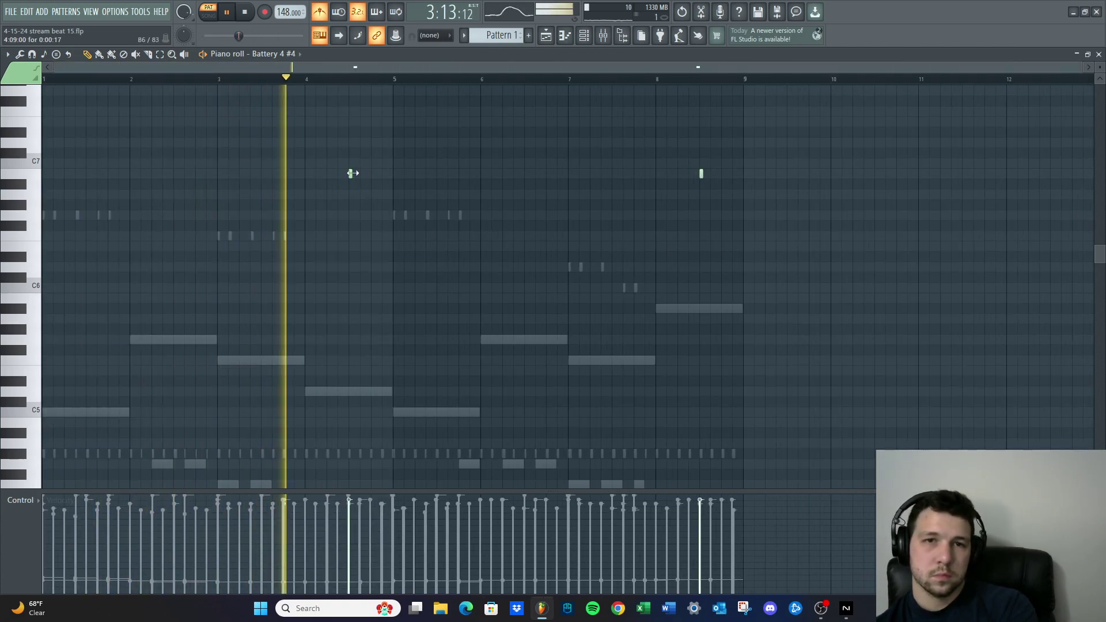
pyautogui.moveTo(352, 174); pyautogui.dragTo(387, 174)
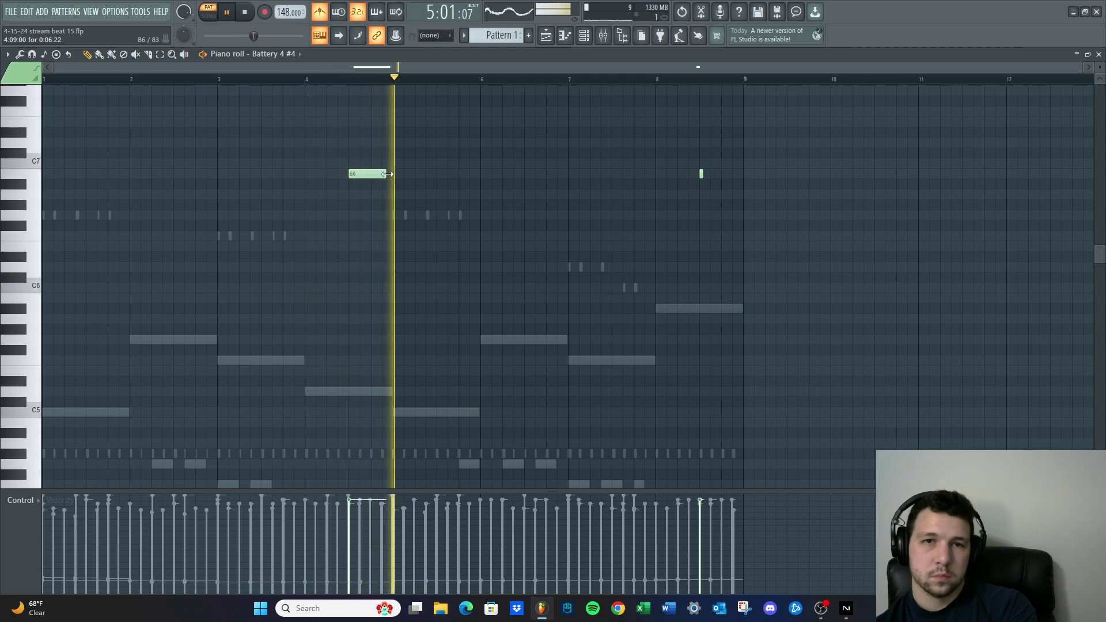
pyautogui.click(702, 173)
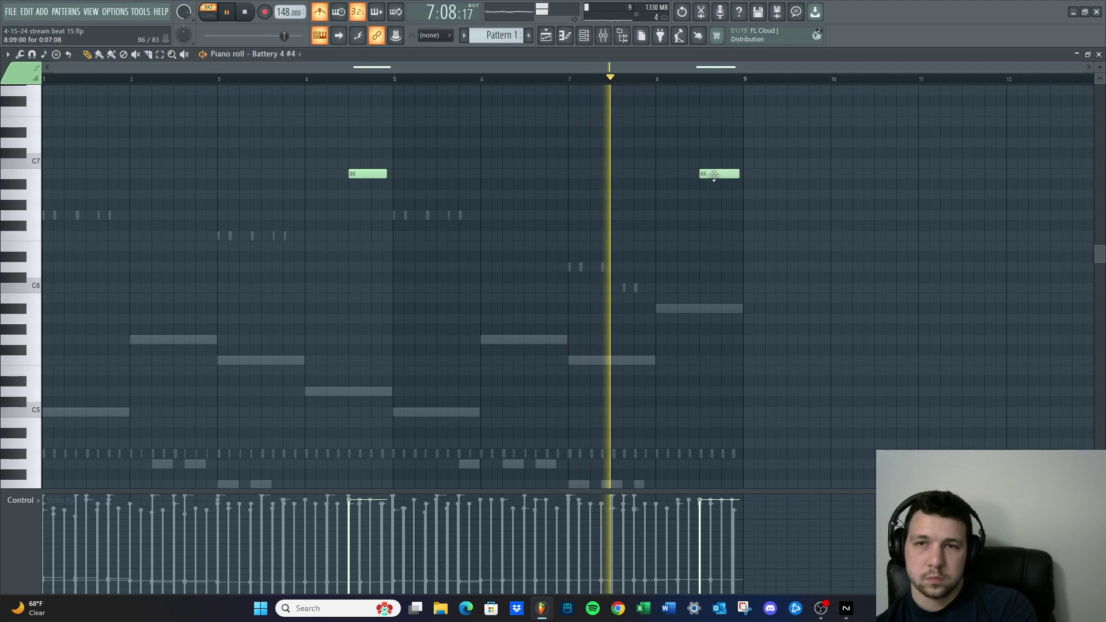
# Add another B6 crash note ahead of the existing one in bar 8, shift it to 8:07:00, and close the piano roll after playback
pyautogui.scroll(4, 733, 227)
pyautogui.press('space')
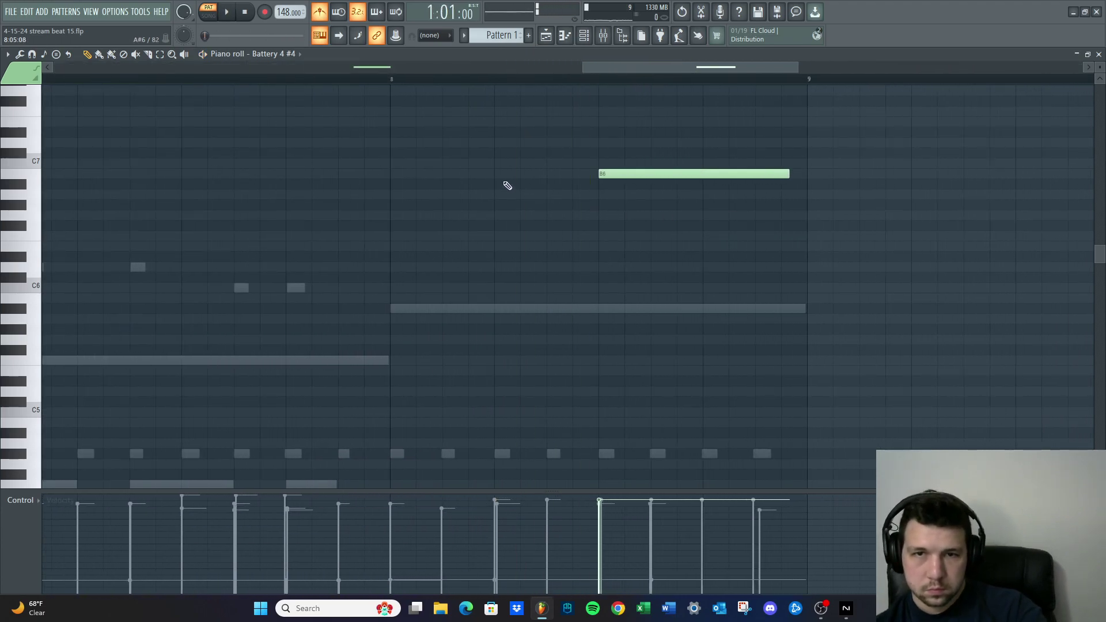
pyautogui.click(518, 174)
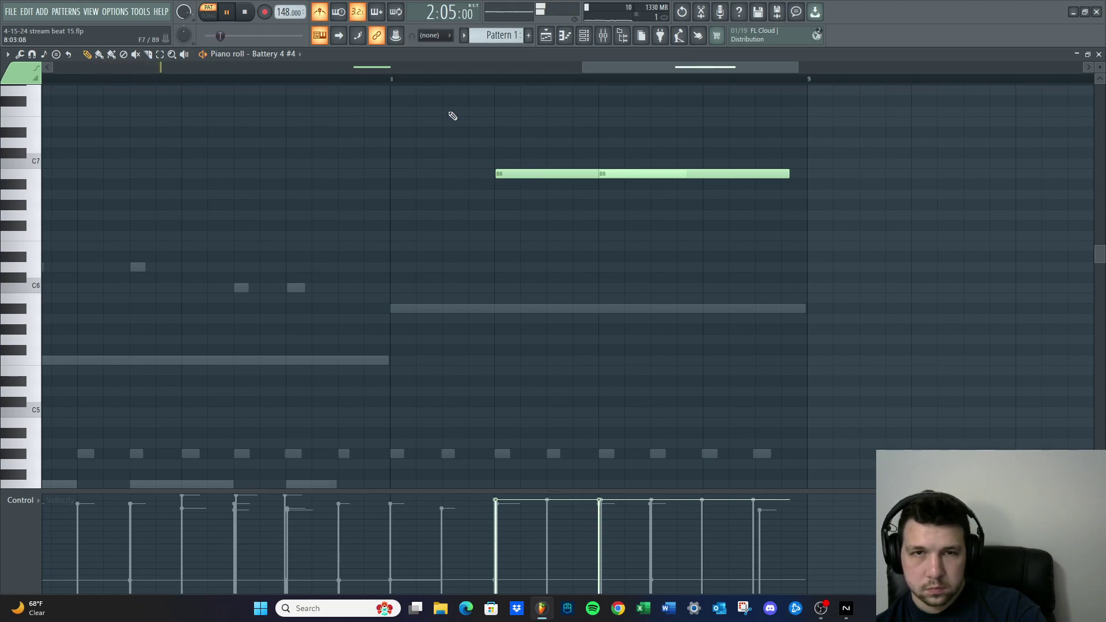
pyautogui.click(310, 85)
pyautogui.press('space')
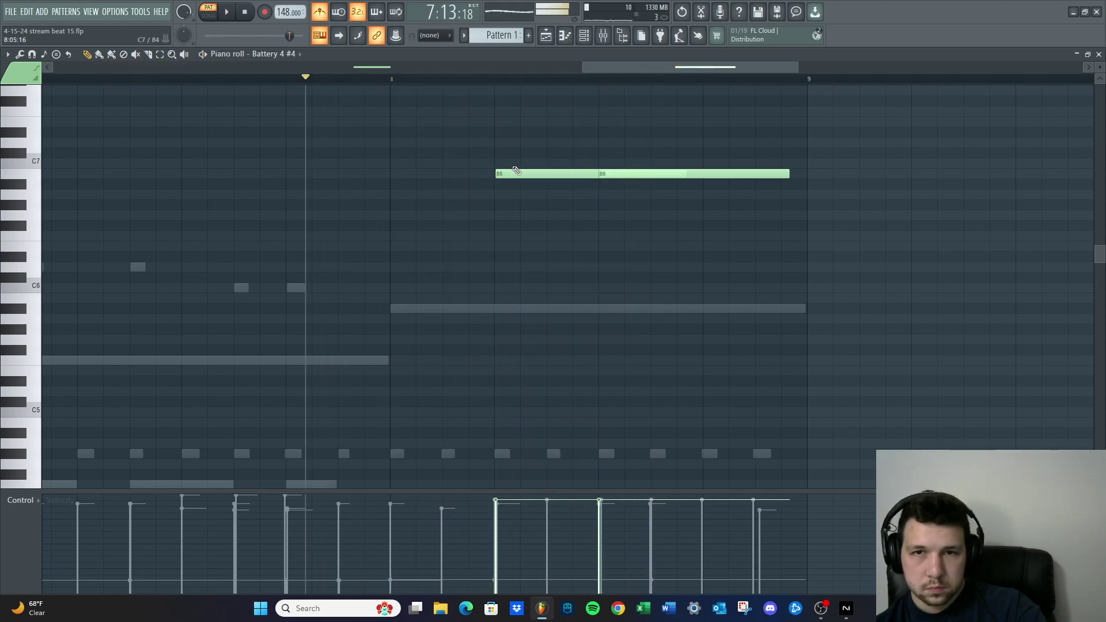
pyautogui.moveTo(515, 174); pyautogui.dragTo(573, 174)
pyautogui.press('space')
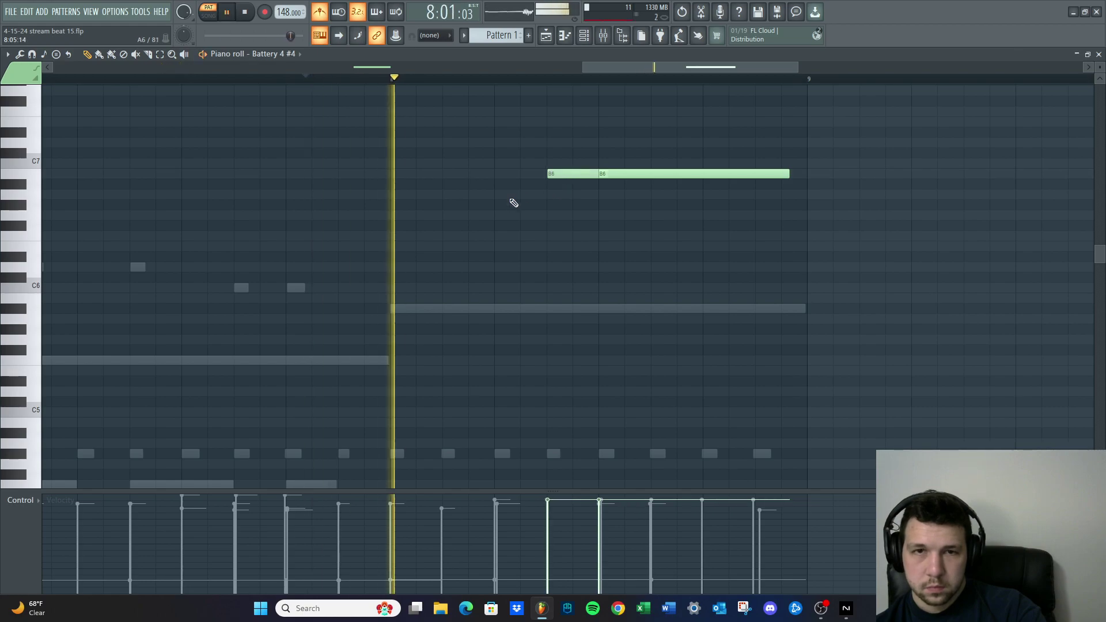
pyautogui.scroll(-3, 473, 218)
pyautogui.press('space')
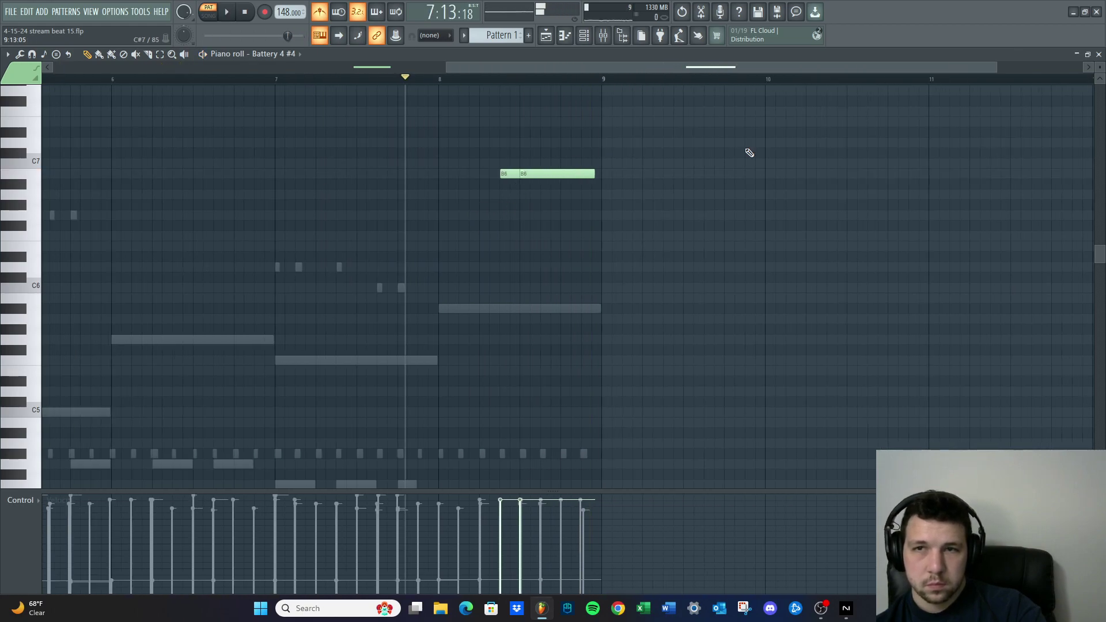
pyautogui.click(1099, 54)
# Reopen the Battery 4 #4 plugin window and bring up its detailed channel settings with the polyphony, cut group and arpeggiator options
pyautogui.rightClick(140, 235)
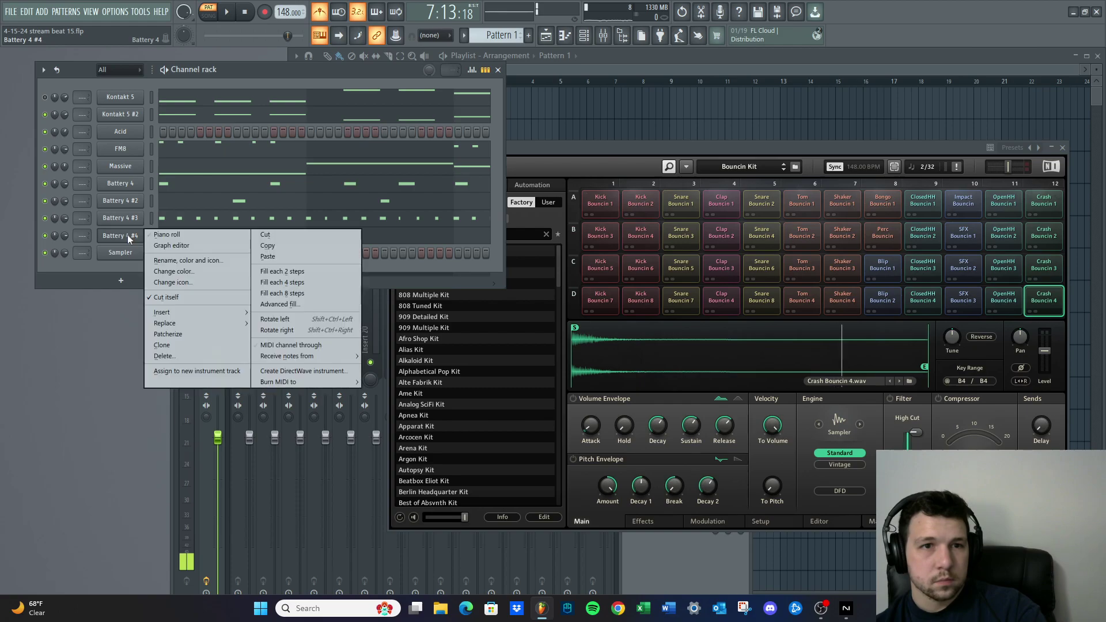
pyautogui.click(121, 237)
pyautogui.click(121, 238)
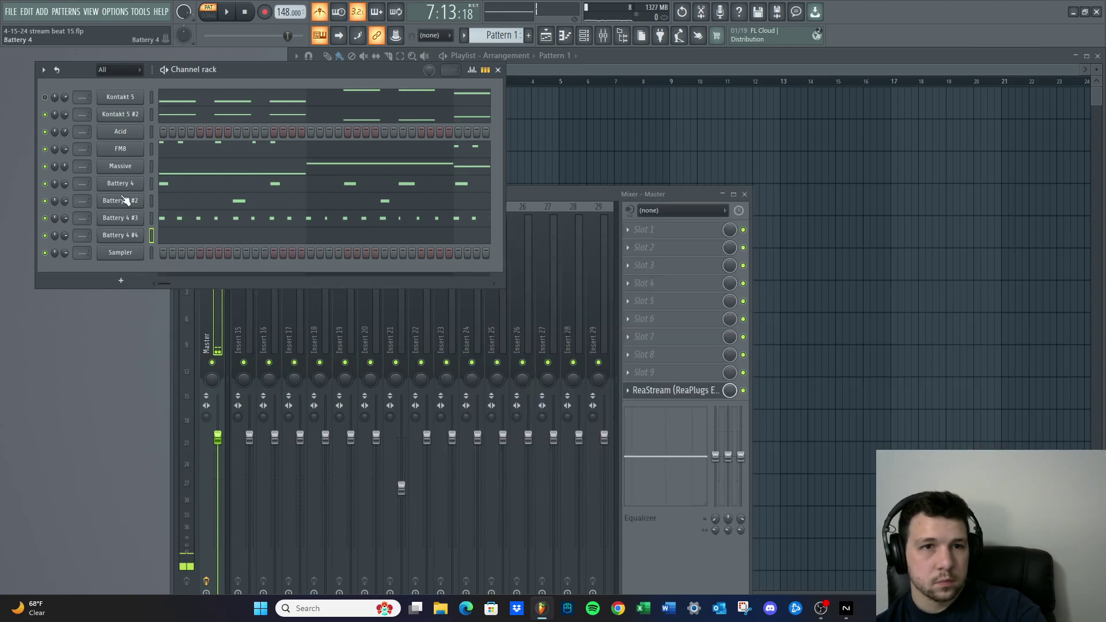
pyautogui.click(112, 234)
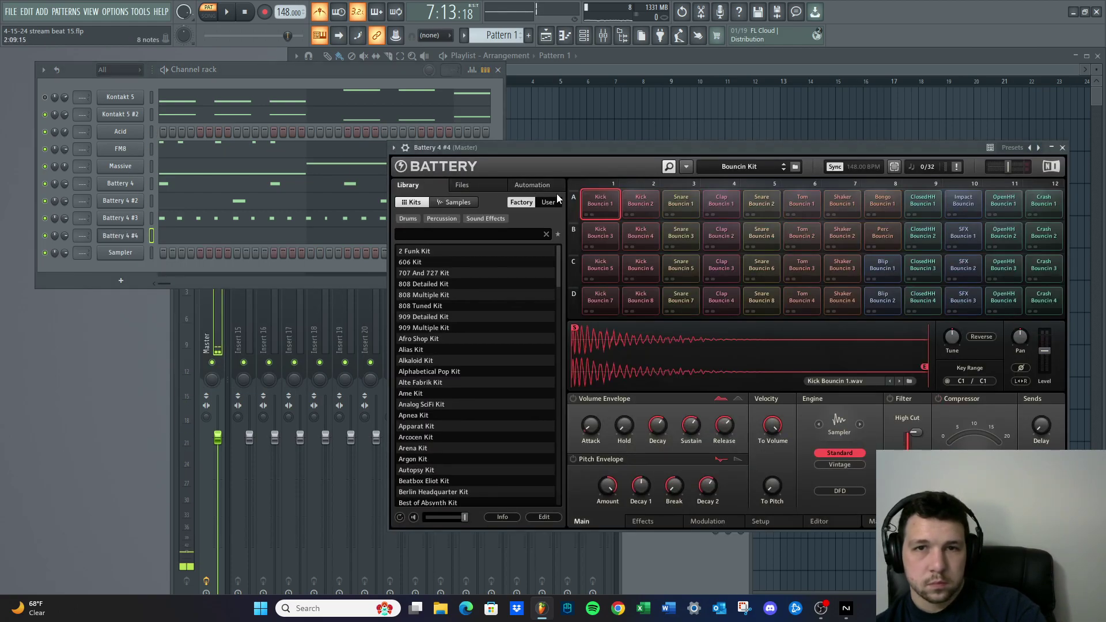
pyautogui.click(395, 149)
pyautogui.click(395, 148)
pyautogui.click(395, 149)
pyautogui.click(456, 147)
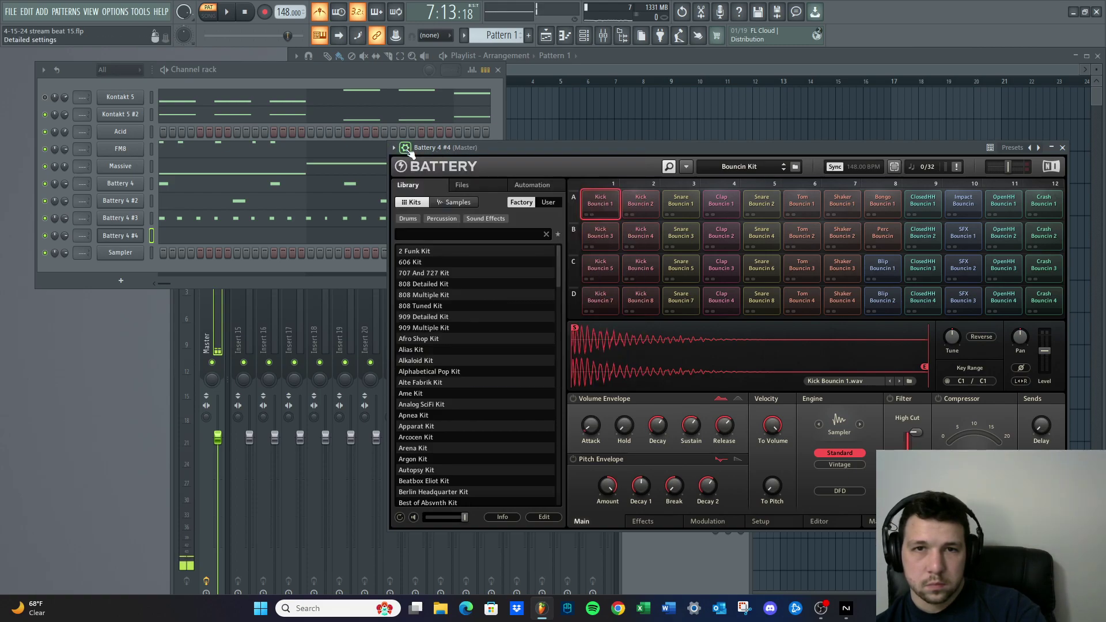
pyautogui.click(426, 169)
pyautogui.click(454, 167)
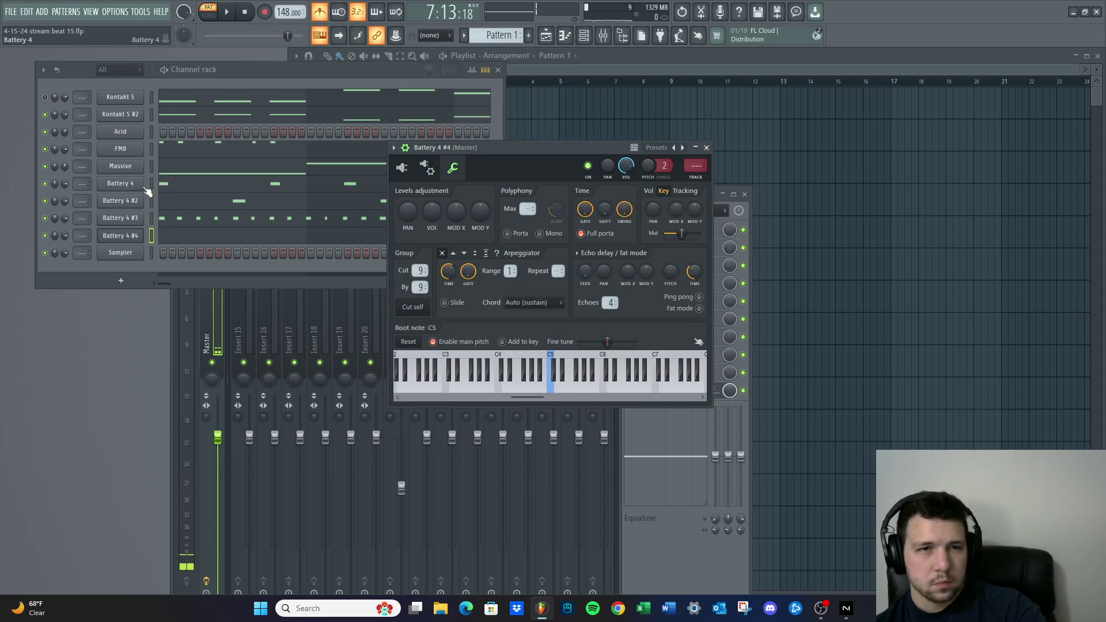
# Lower the velocity of the first B6 crash note in bar 8 of Battery 4 #4, and close its piano roll and plugin window
pyautogui.rightClick(123, 235)
pyautogui.click(237, 236)
pyautogui.scroll(-4, 661, 215)
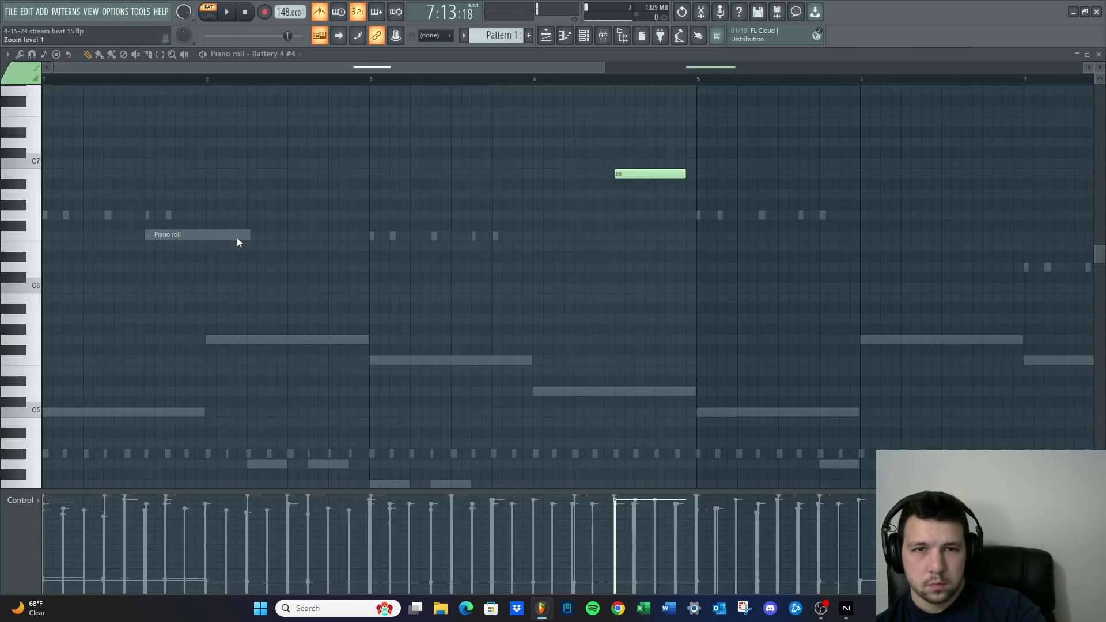
pyautogui.scroll(6, 743, 193)
pyautogui.moveTo(499, 177)
pyautogui.mouseDown()
pyautogui.moveTo(515, 186)
pyautogui.moveTo(478, 174)
pyautogui.mouseUp()
pyautogui.press('space')
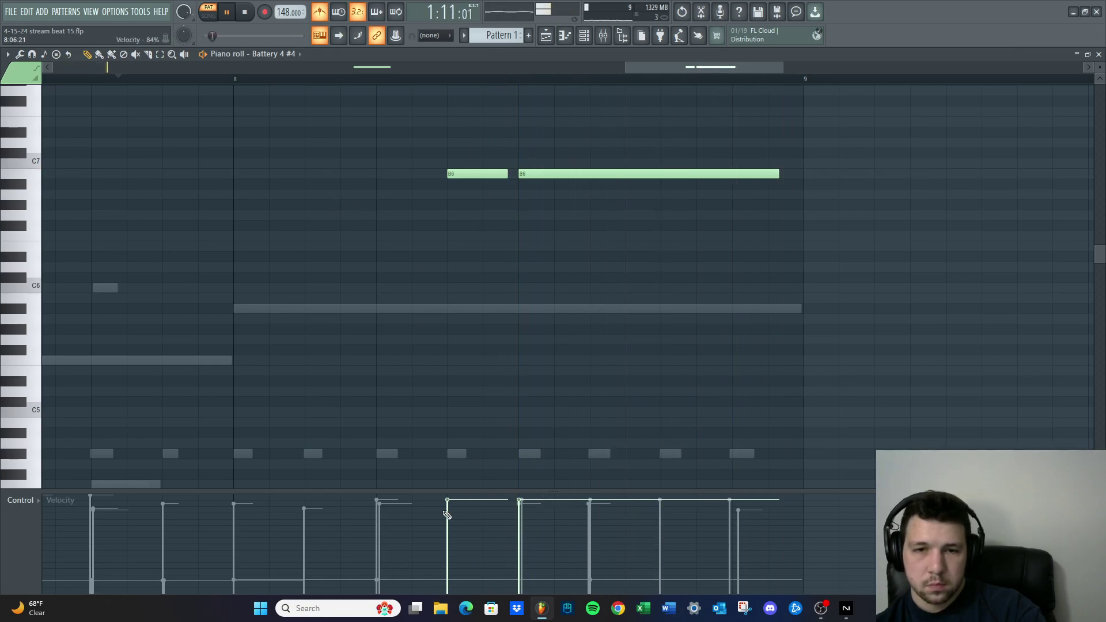
pyautogui.press('space')
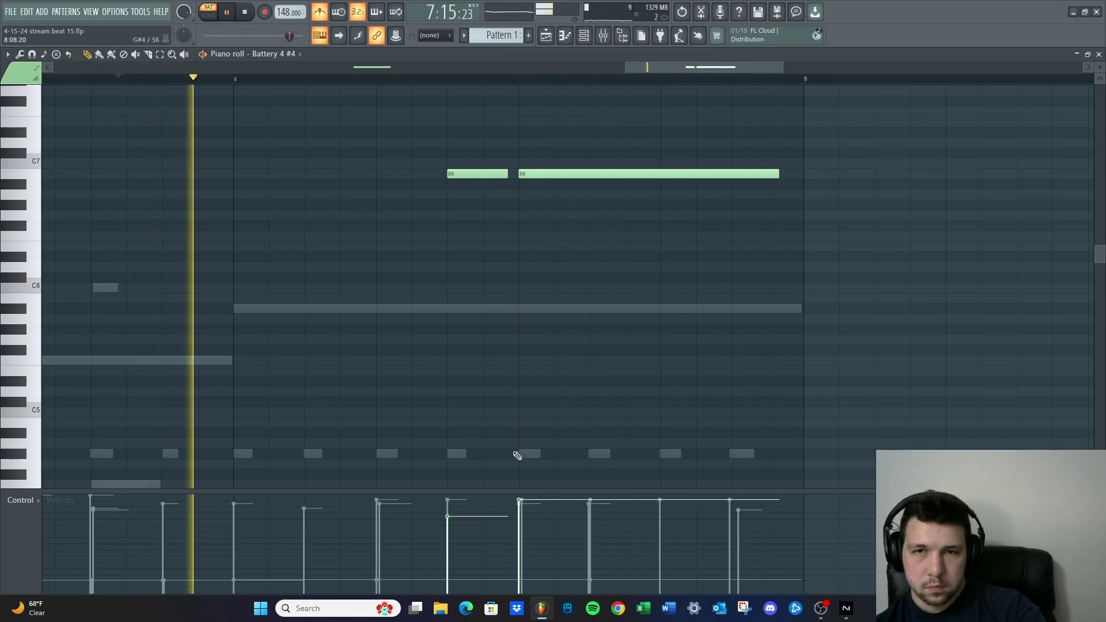
pyautogui.keyDown('ctrl'); pyautogui.scroll(-5, 424, 350); pyautogui.keyUp('ctrl')
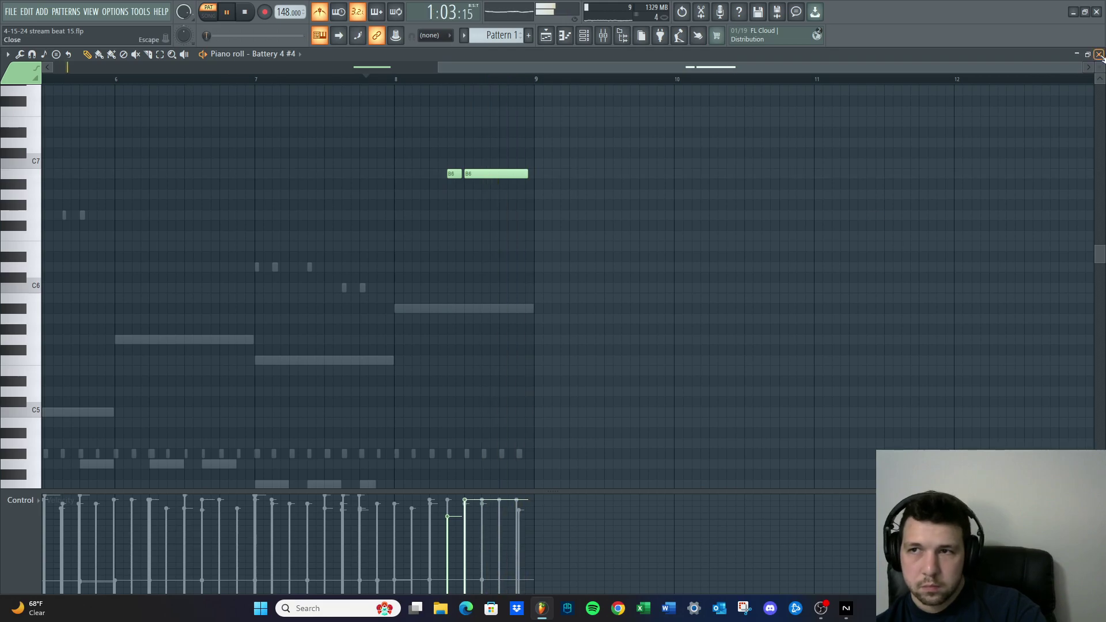
pyautogui.press('F7')
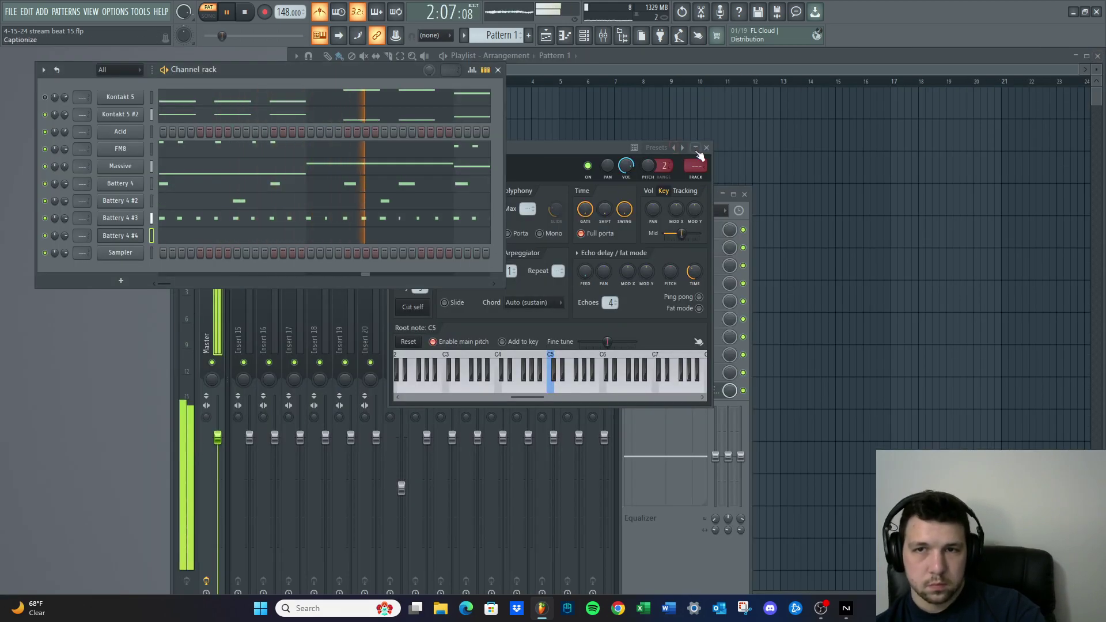
pyautogui.click(706, 148)
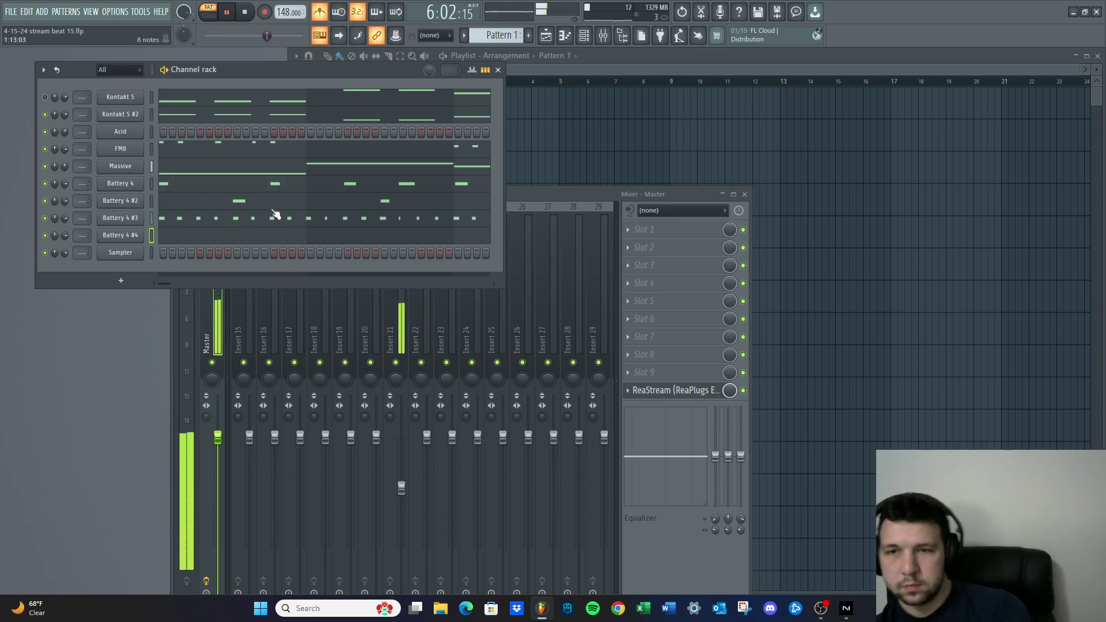
# Reopen the Battery 4 #4 kit view and audition the Impact Bouncin and SFX Bouncin 1 to 3 pads against the beat
pyautogui.click(120, 235)
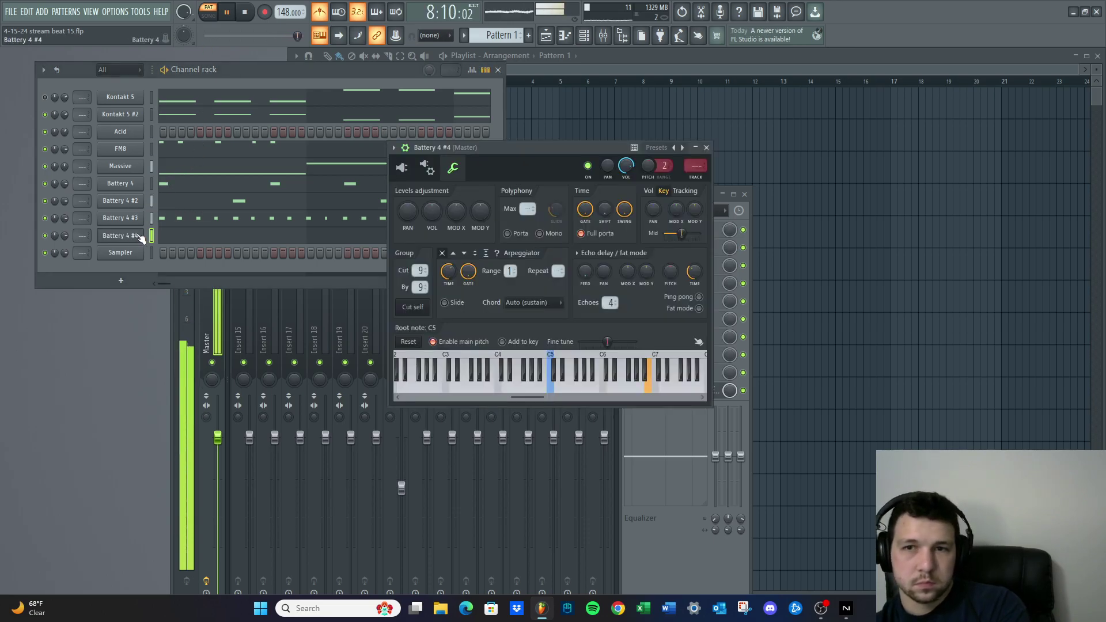
pyautogui.click(401, 168)
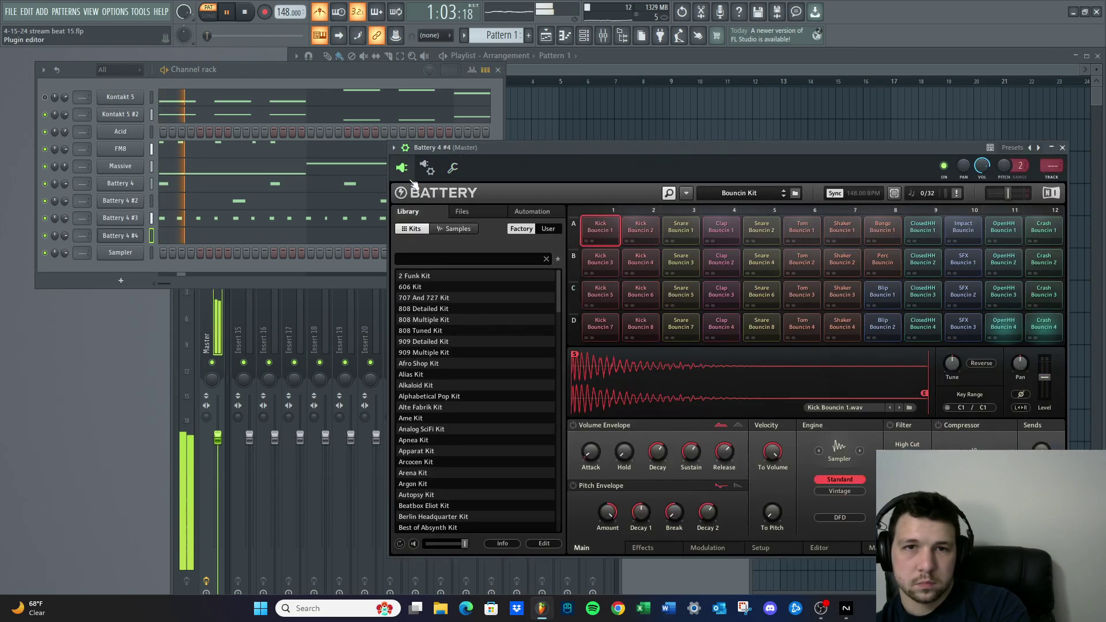
pyautogui.click(975, 322)
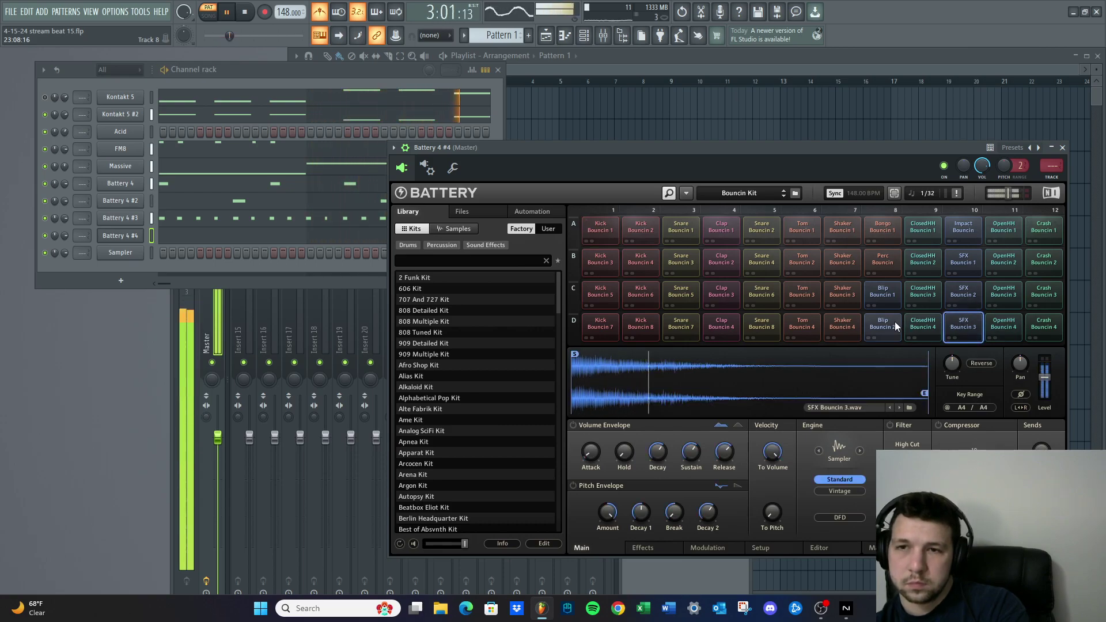
pyautogui.click(974, 291)
pyautogui.click(971, 259)
pyautogui.click(966, 232)
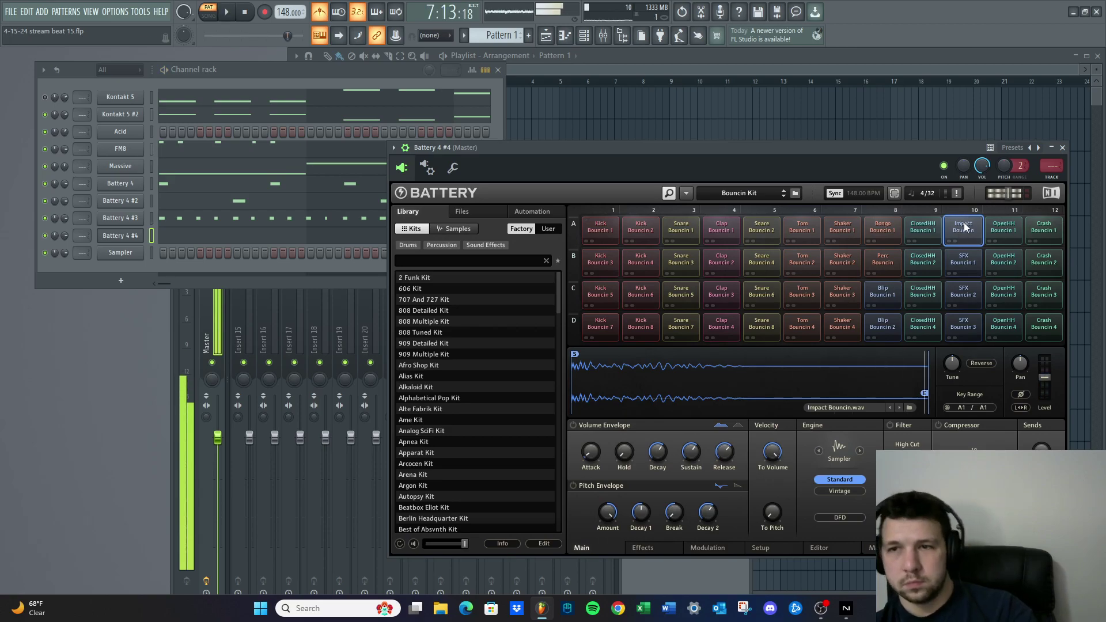
pyautogui.click(965, 259)
pyautogui.click(962, 292)
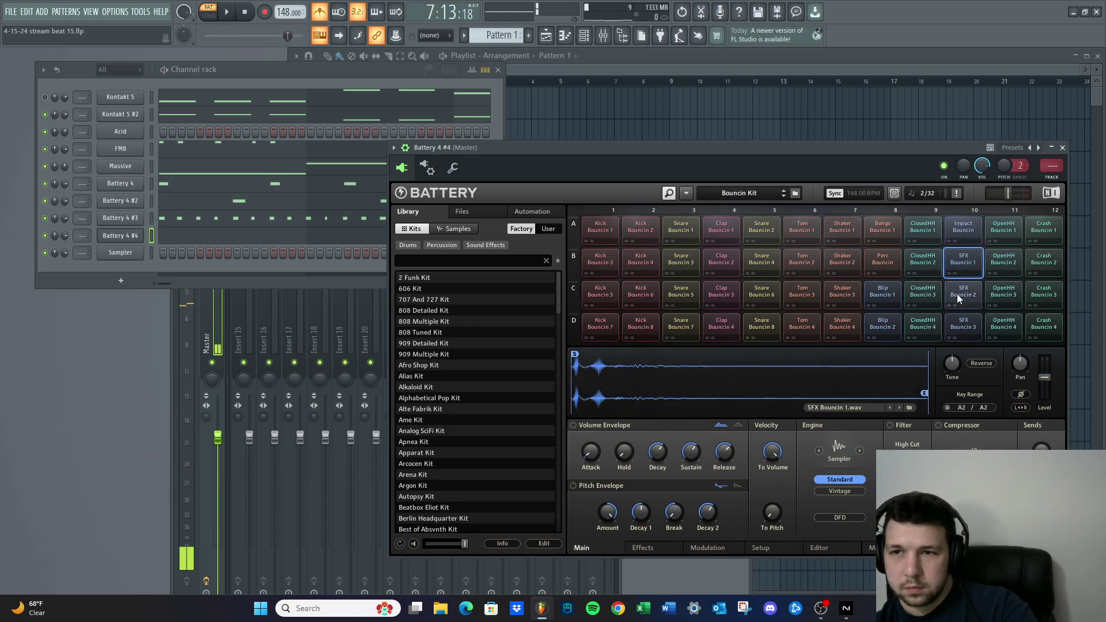
pyautogui.click(960, 325)
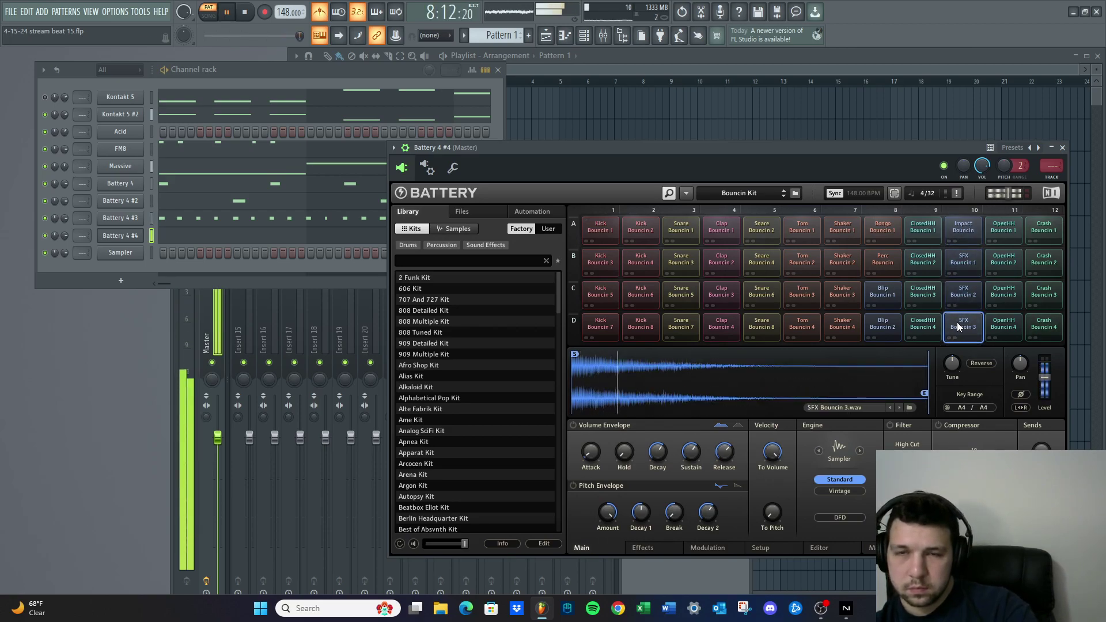
pyautogui.press('space')
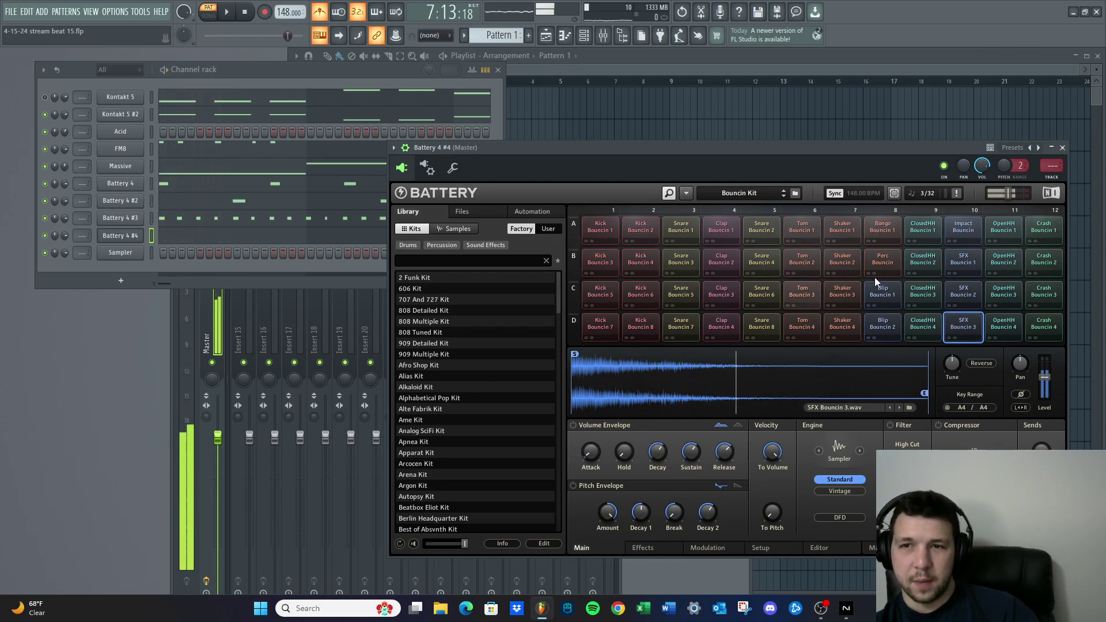
# Audition the Tom Bouncin and Shaker Bouncin pads of the Bouncin Kit while the pattern plays
pyautogui.click(230, 13)
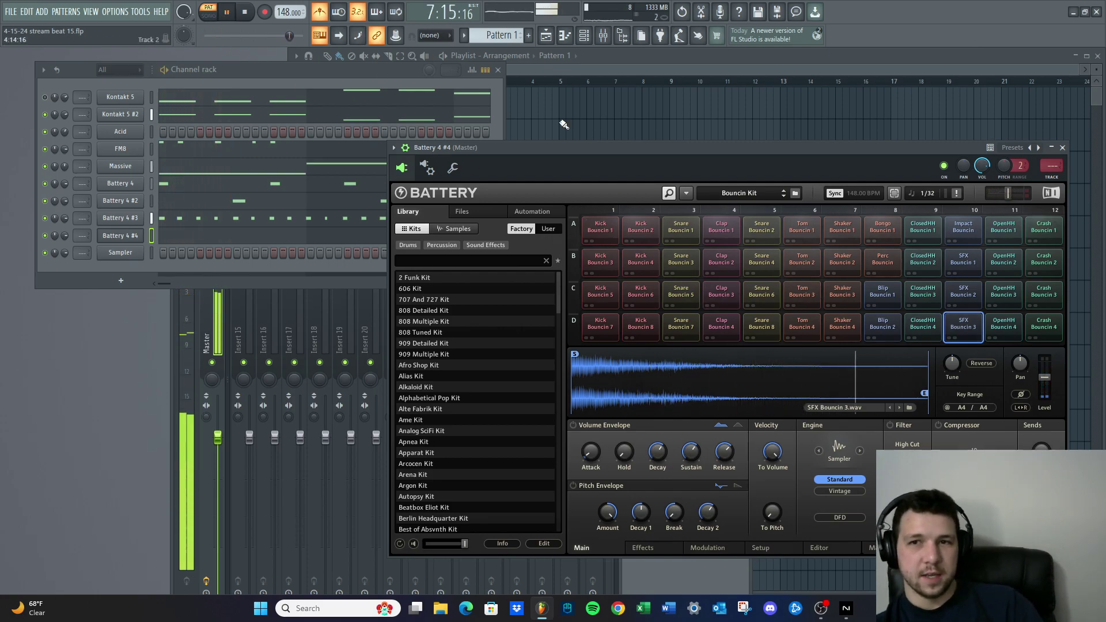
pyautogui.click(800, 258)
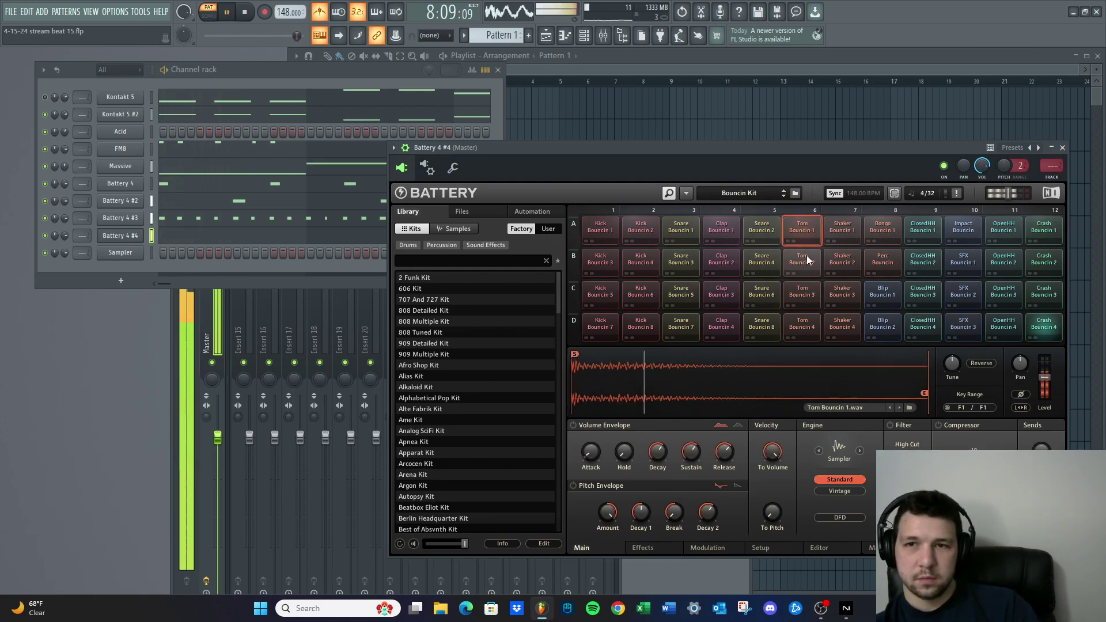
pyautogui.click(805, 286)
pyautogui.click(814, 320)
pyautogui.click(827, 320)
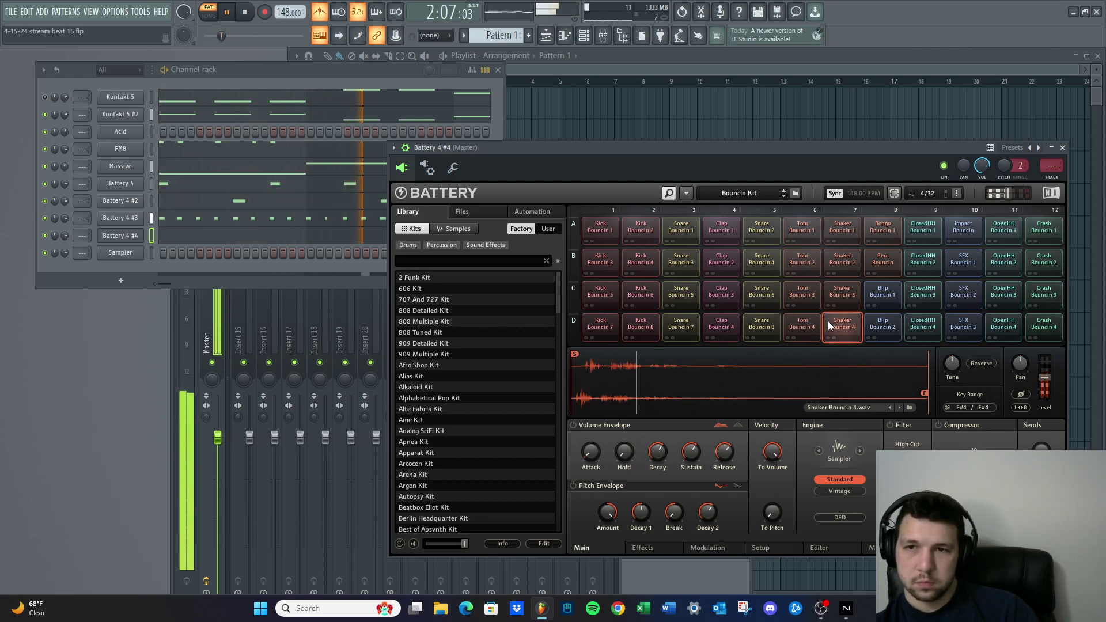
pyautogui.click(834, 291)
pyautogui.click(835, 262)
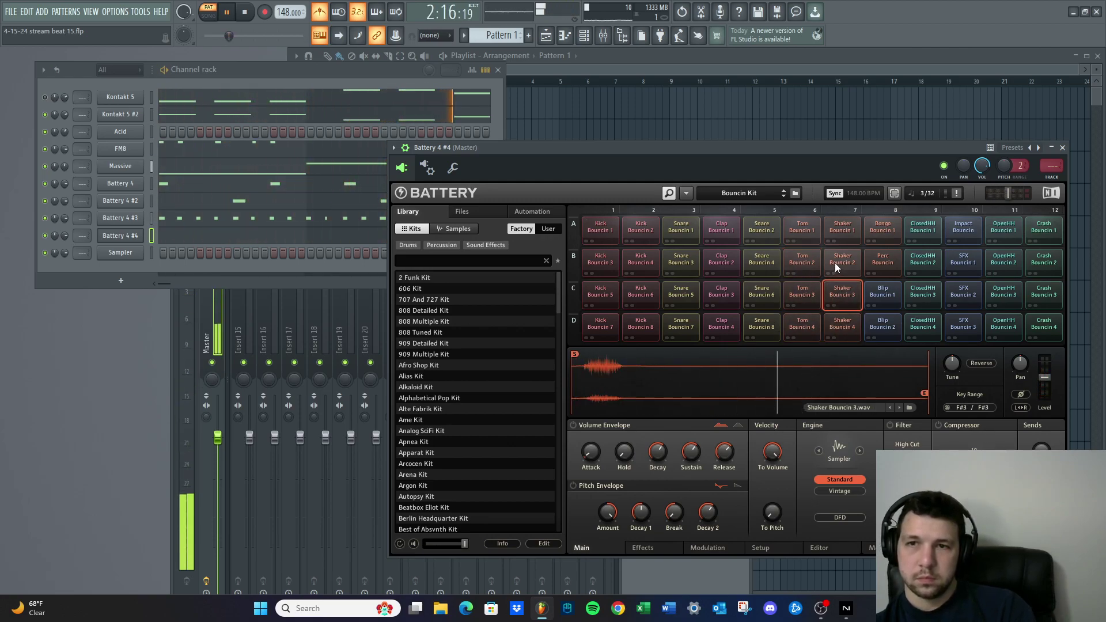
# Open the first Battery 4 channel and audition the vox, bass, chord and pad sounds of the 2 Funk Kit
pyautogui.click(115, 184)
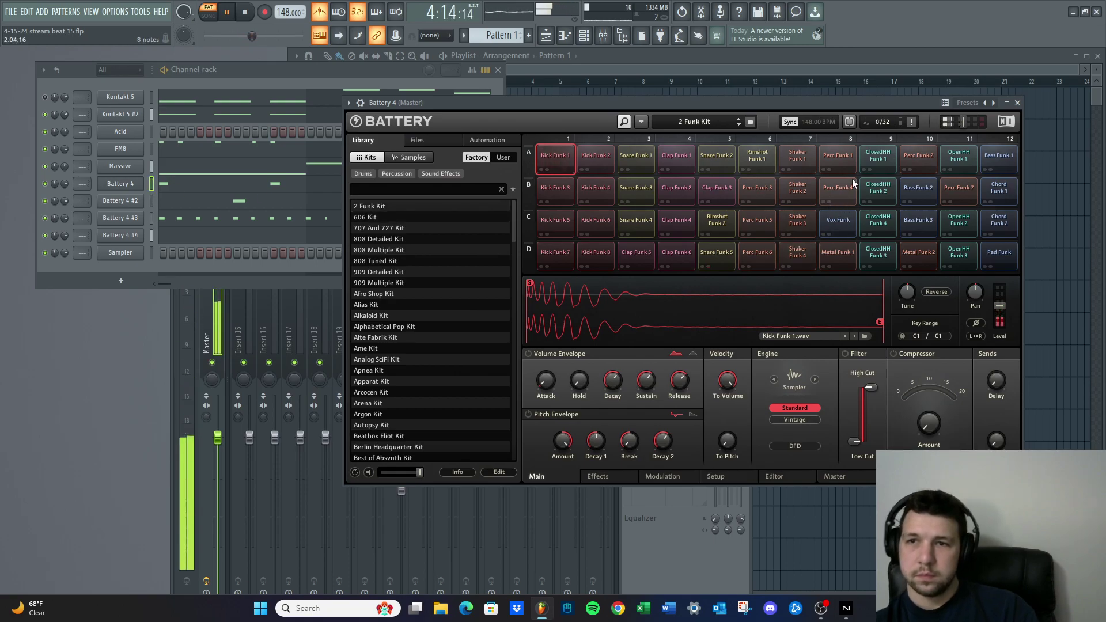
pyautogui.click(846, 226)
pyautogui.click(910, 214)
pyautogui.click(917, 192)
pyautogui.click(1000, 190)
pyautogui.click(1000, 222)
pyautogui.click(1002, 251)
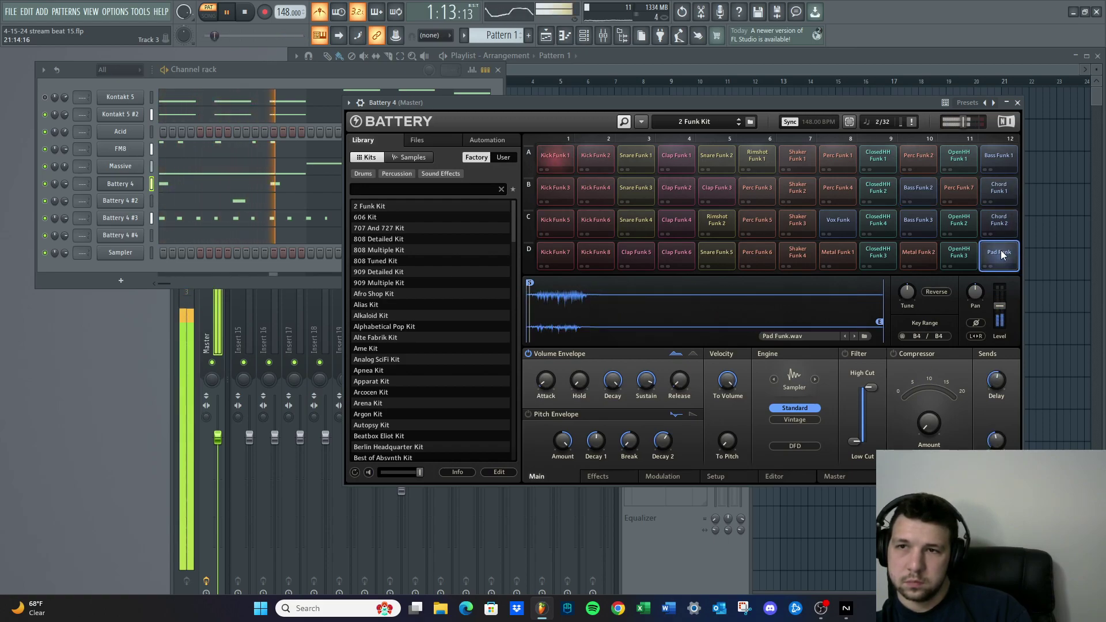
pyautogui.click(995, 157)
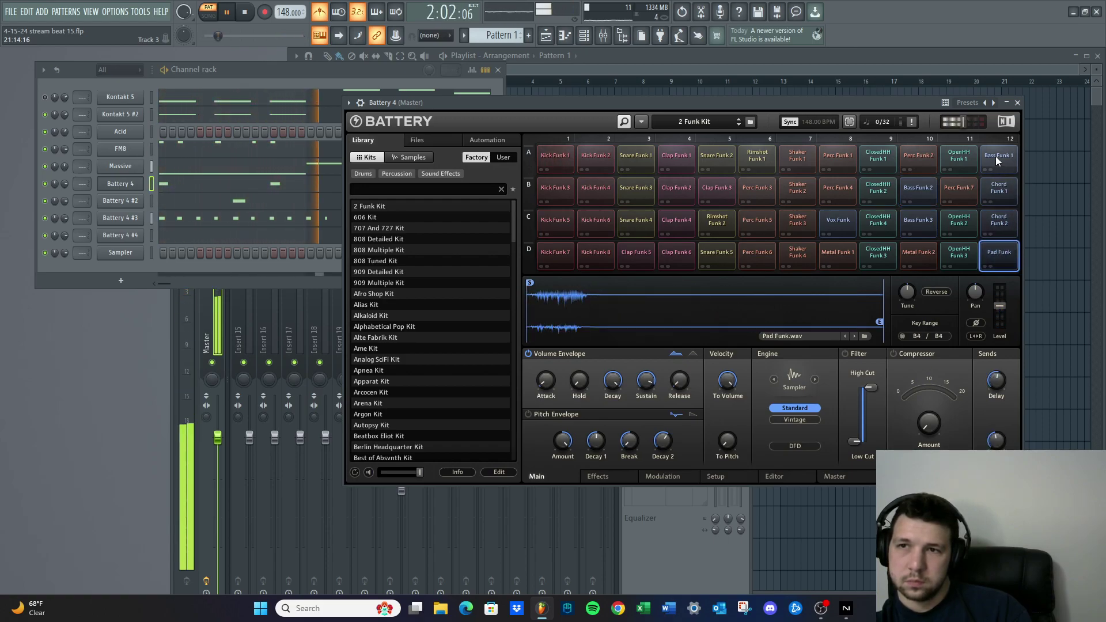
pyautogui.click(915, 189)
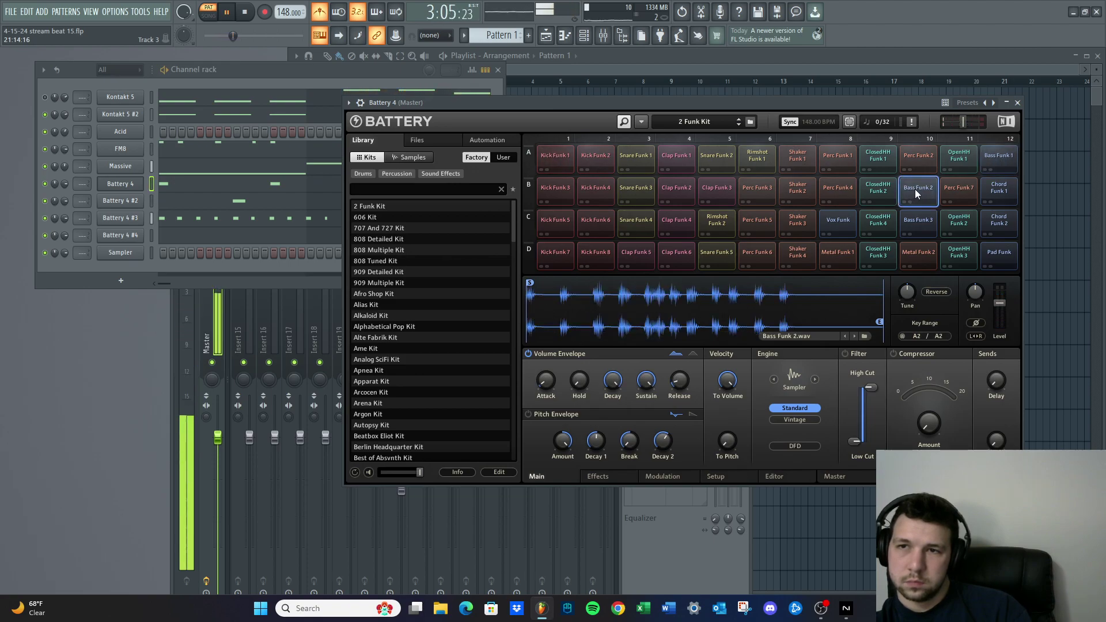
# Audition the percussion and shaker pads of the 2 Funk Kit, then close the plugin and listen to the pattern
pyautogui.click(908, 154)
pyautogui.click(833, 158)
pyautogui.click(800, 157)
pyautogui.click(770, 187)
pyautogui.click(752, 221)
pyautogui.click(754, 249)
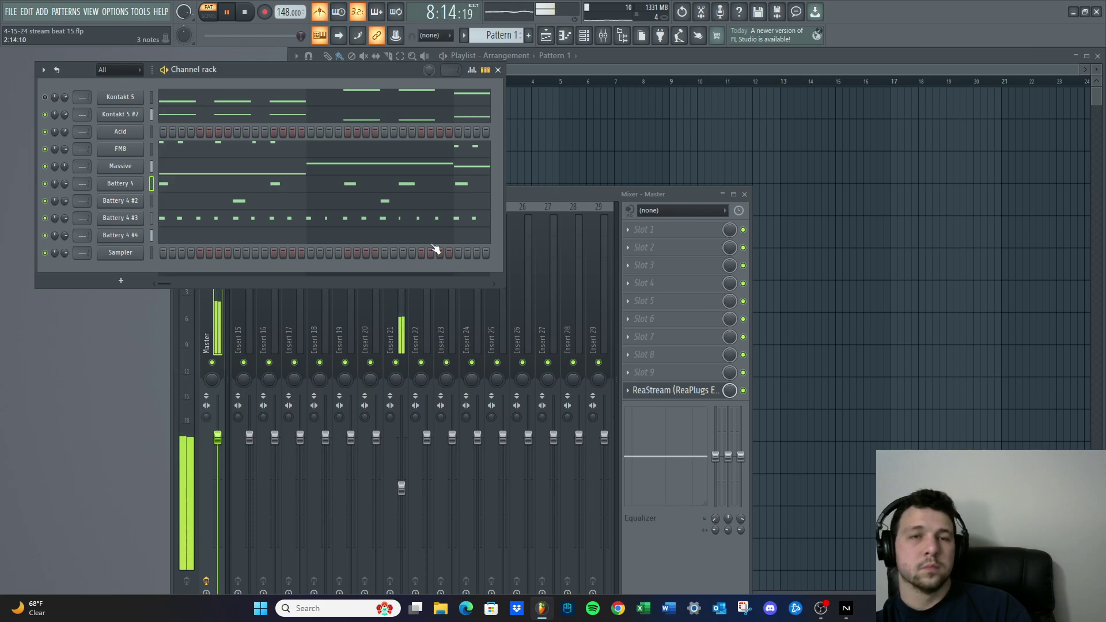
pyautogui.press('space')
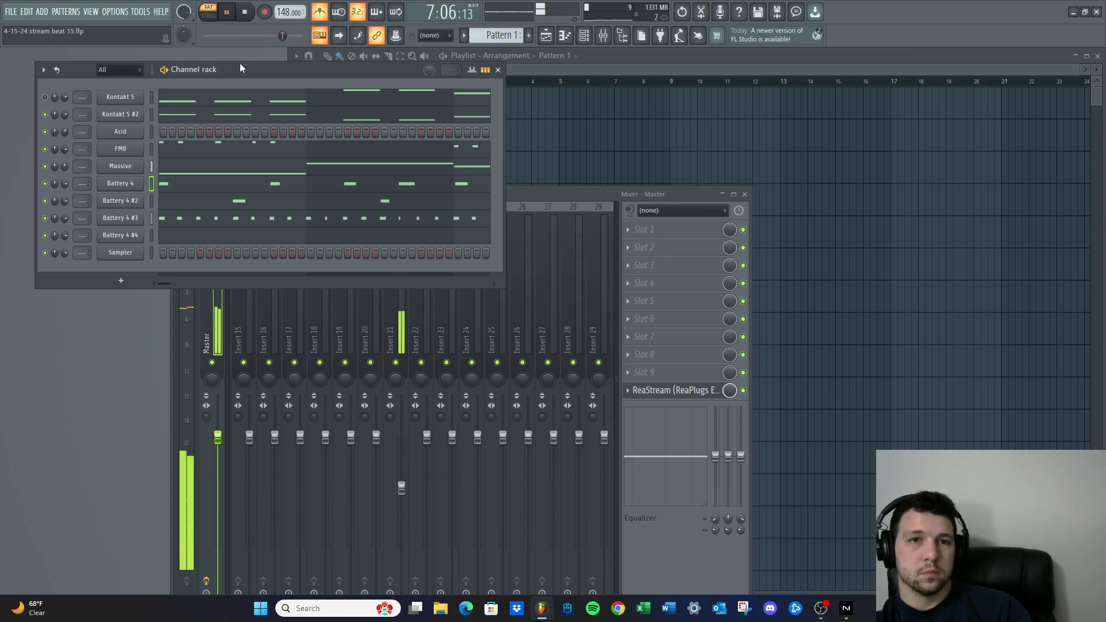
# Solo the FM8 channel, play its melody on its own from the start, and stop playback
pyautogui.click(247, 13)
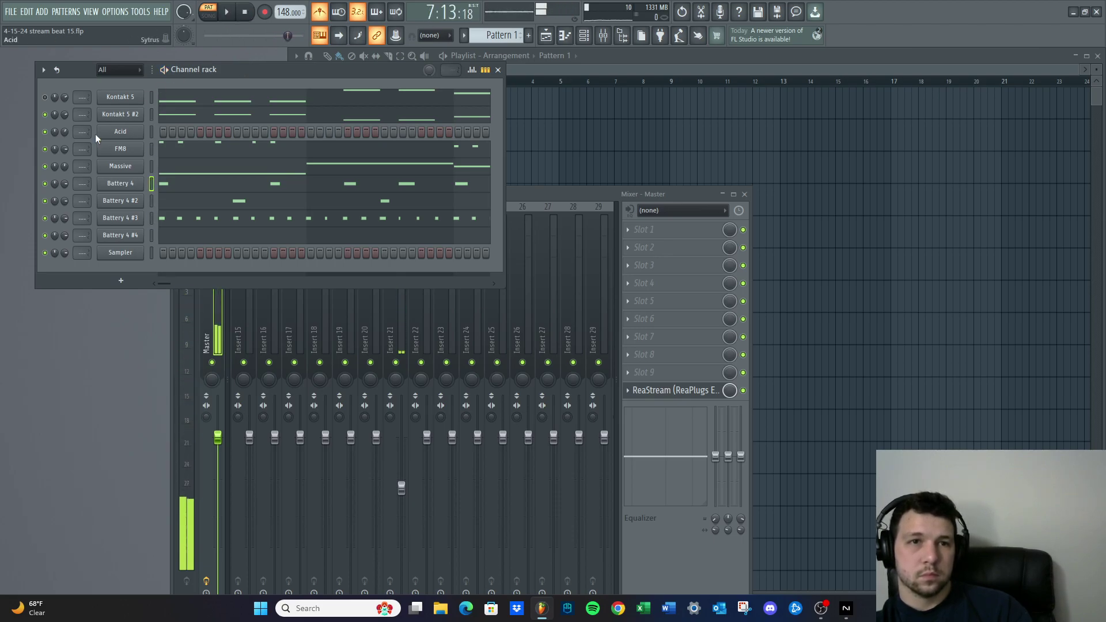
pyautogui.rightClick(53, 149)
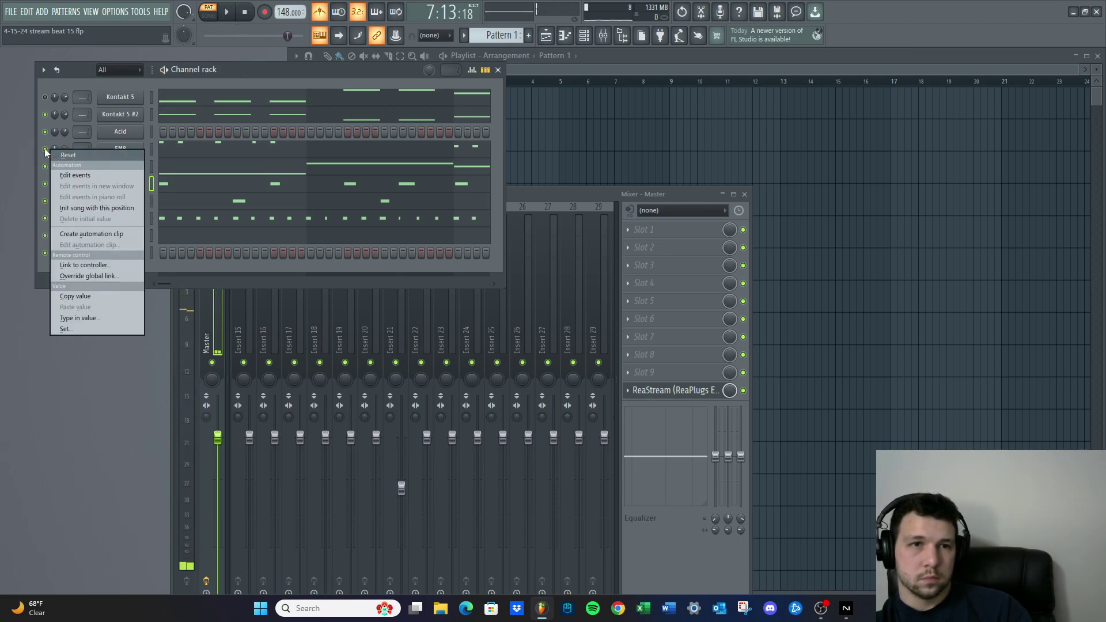
pyautogui.click(56, 154)
pyautogui.click(225, 14)
pyautogui.click(242, 14)
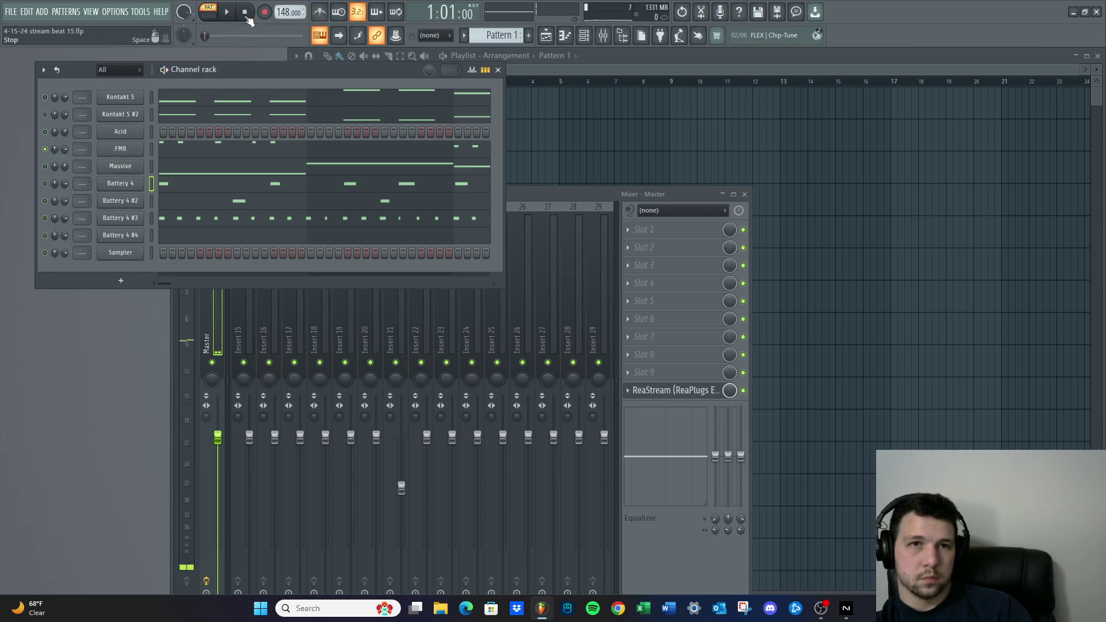
pyautogui.press('space')
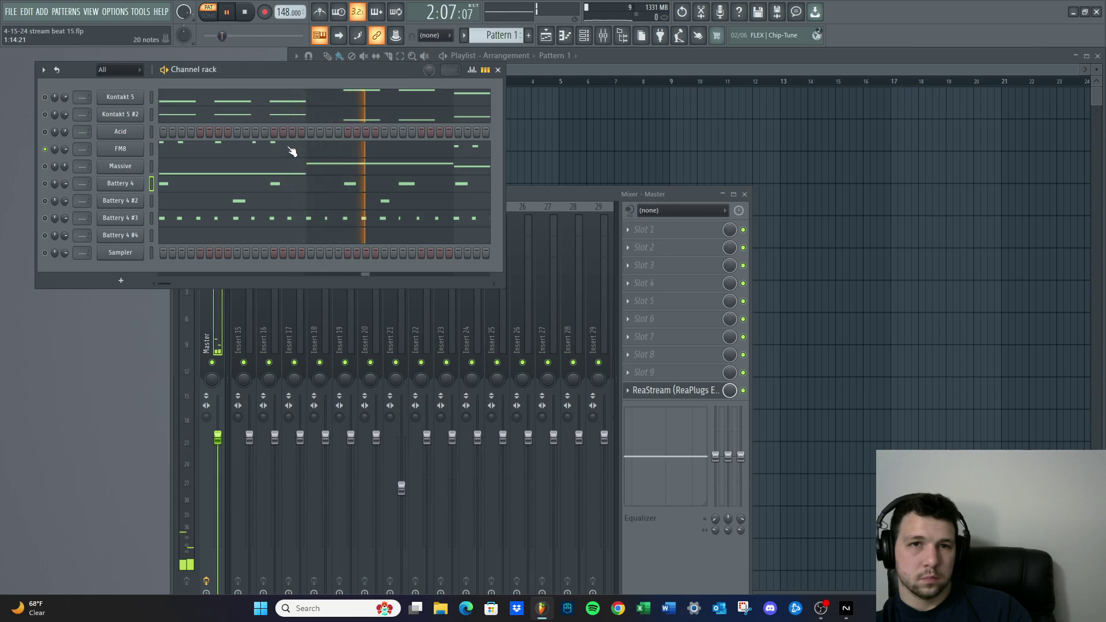
pyautogui.click(245, 14)
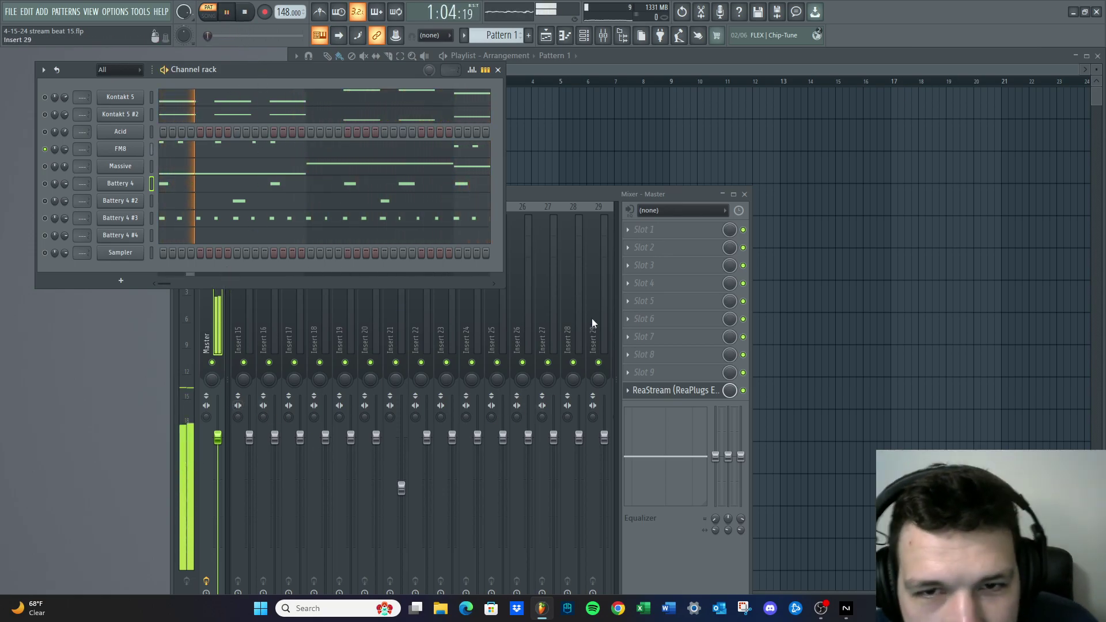
# Move the mixer window clear of the channel rack, show its first inserts, and unsolo FM8 so all channels are enabled
pyautogui.moveTo(554, 193); pyautogui.dragTo(625, 122)
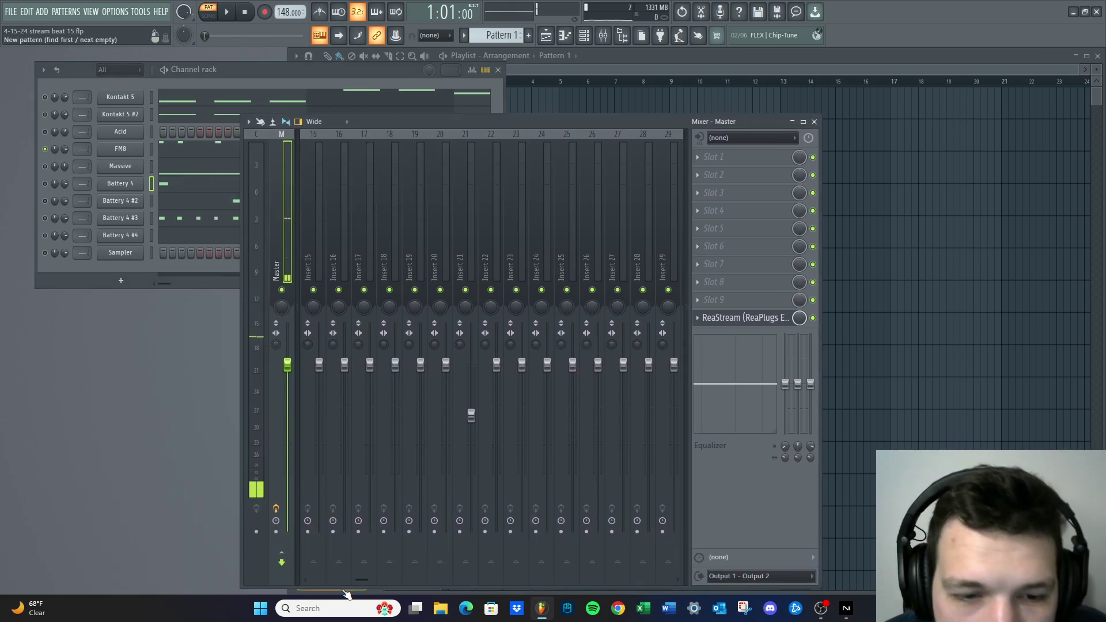
pyautogui.moveTo(361, 582); pyautogui.dragTo(317, 582)
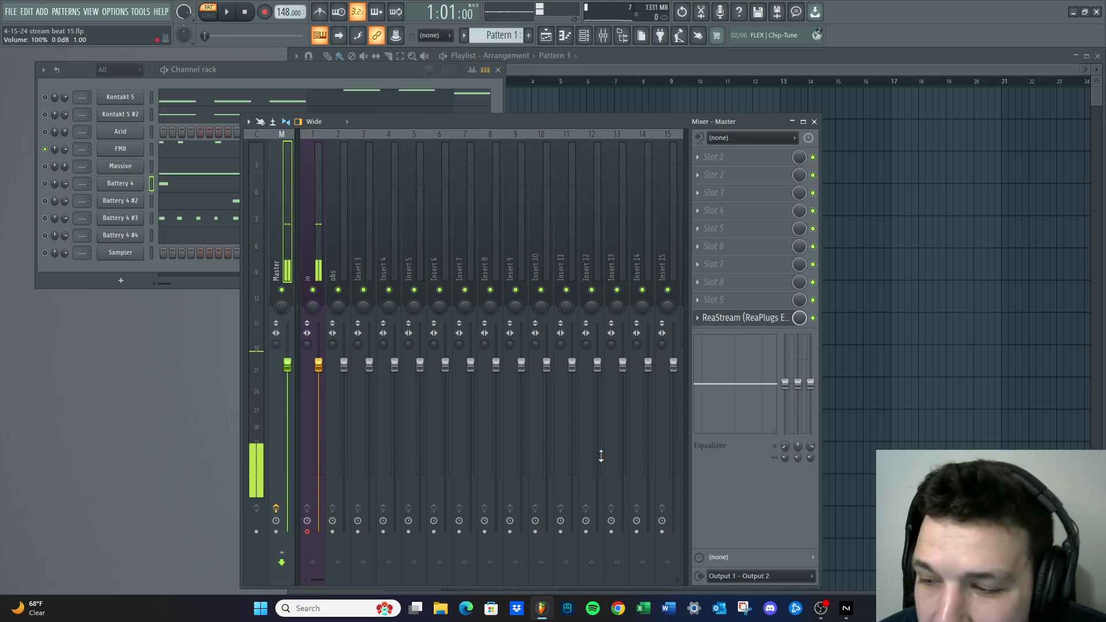
pyautogui.rightClick(47, 149)
pyautogui.click(62, 154)
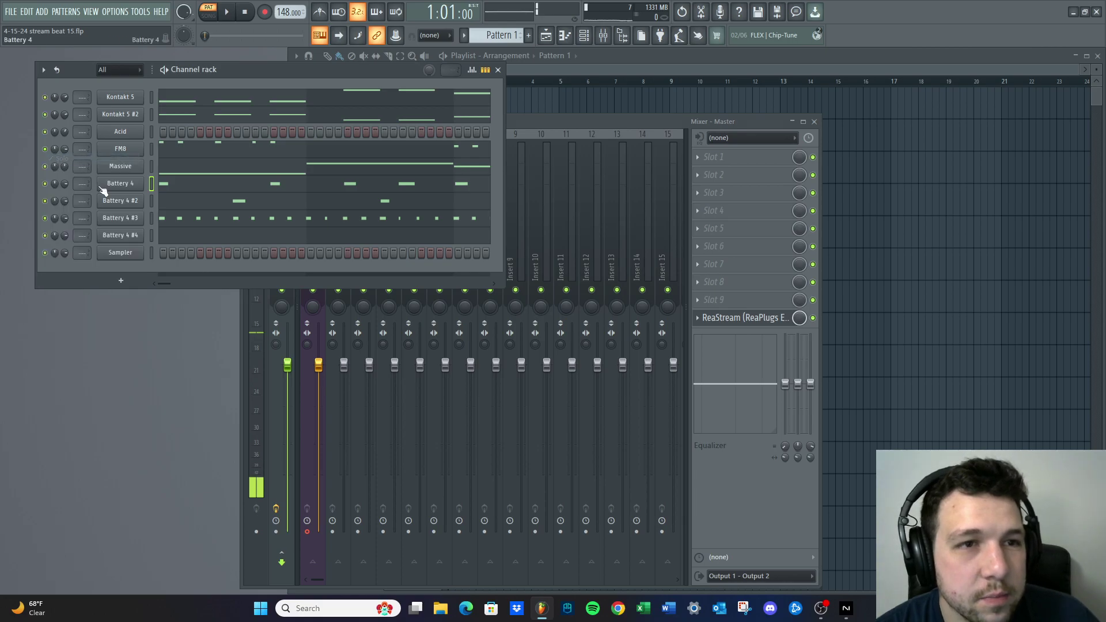
# Listen to the pattern with all channels enabled, stop it, and delete the first Kontakt 5 channel
pyautogui.rightClick(123, 114)
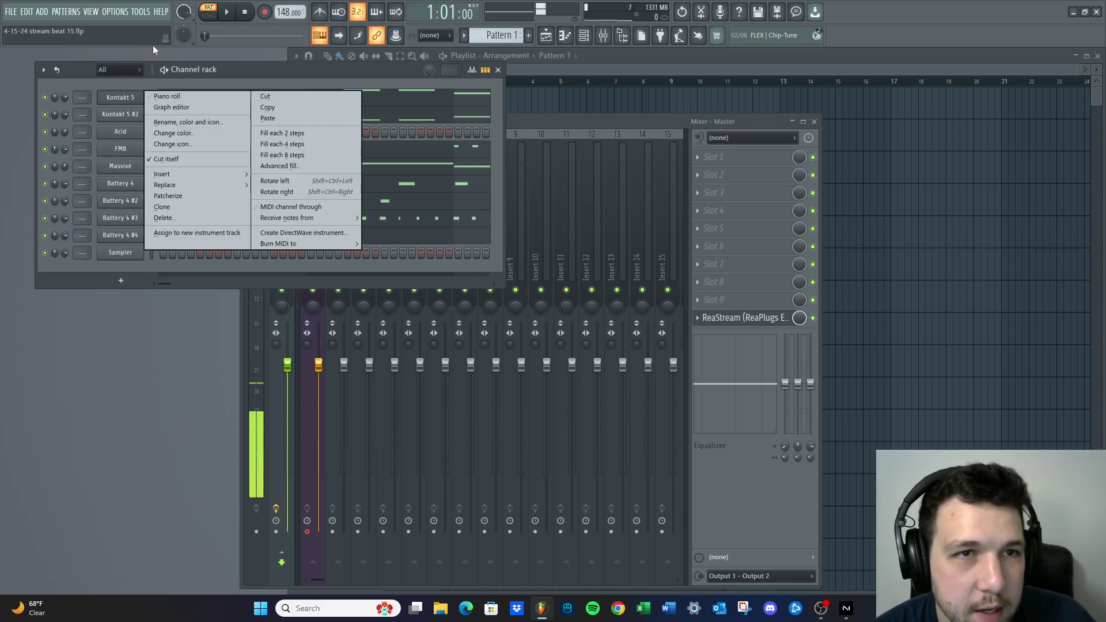
pyautogui.click(225, 12)
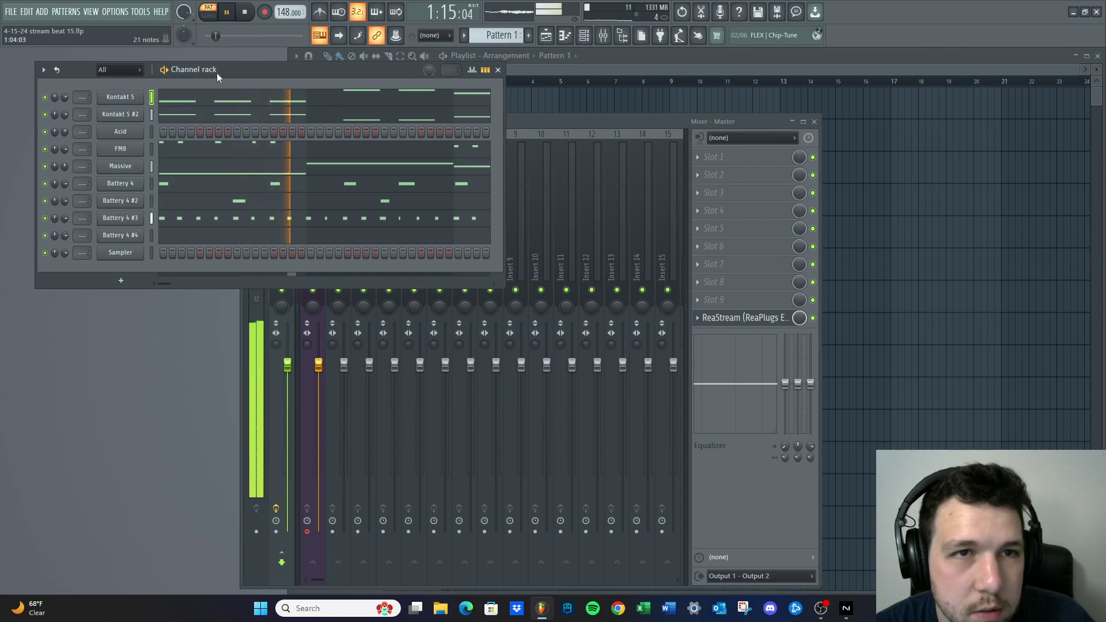
pyautogui.click(245, 12)
pyautogui.rightClick(153, 94)
pyautogui.click(173, 215)
pyautogui.click(594, 340)
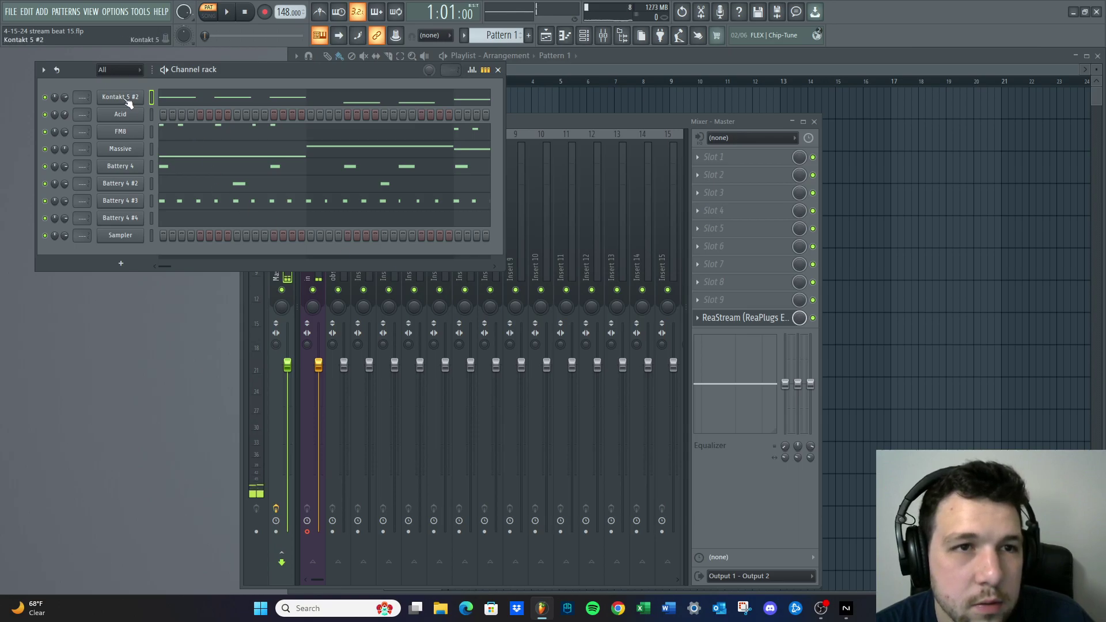
# Rename the Kontakt 5 #2 channel as Bass and color it purple
pyautogui.rightClick(128, 102)
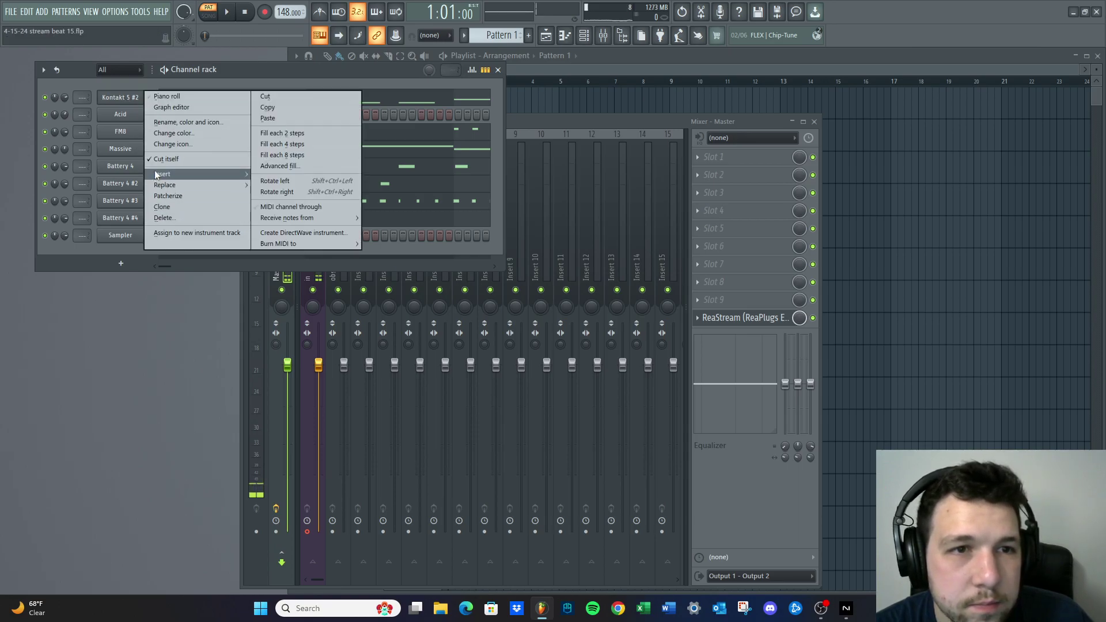
pyautogui.click(170, 122)
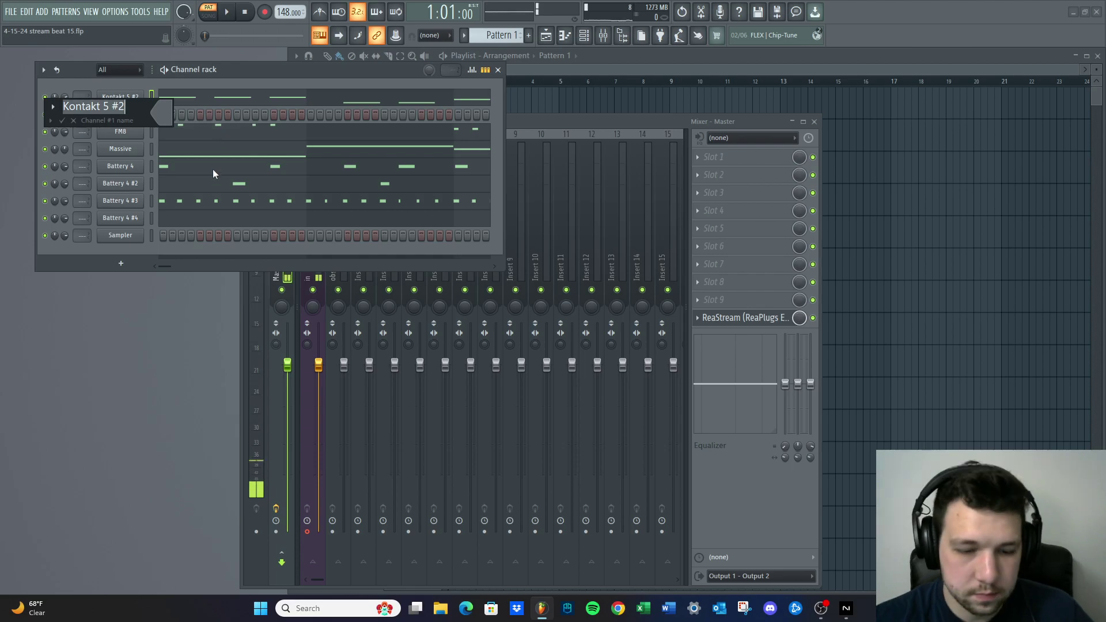
pyautogui.write('Bass')
pyautogui.press('Return')
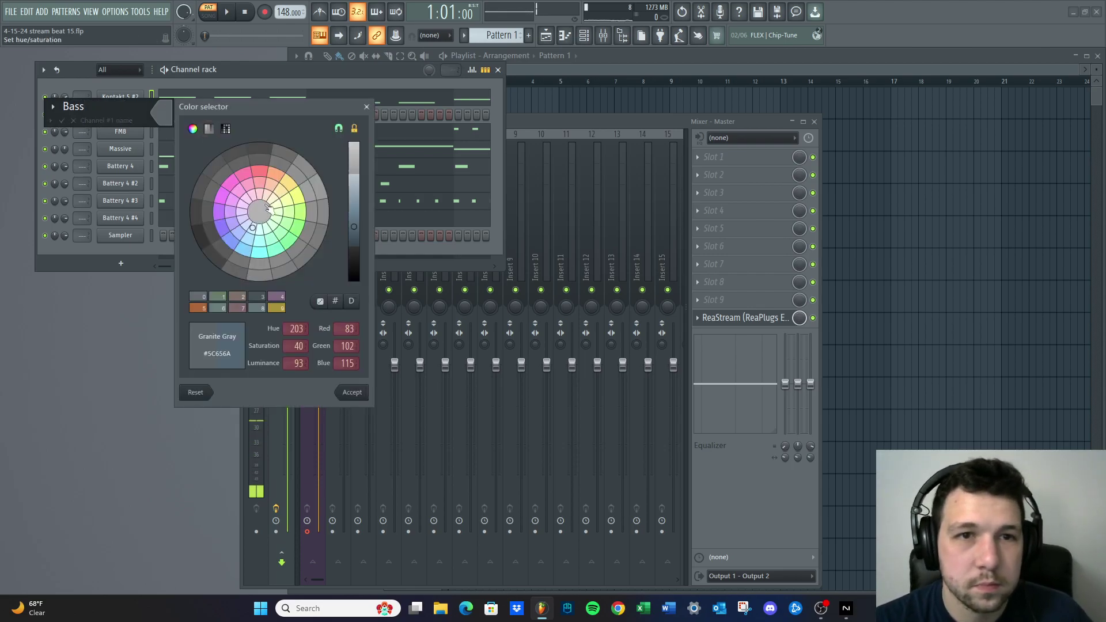
pyautogui.click(230, 212)
pyautogui.press('Return')
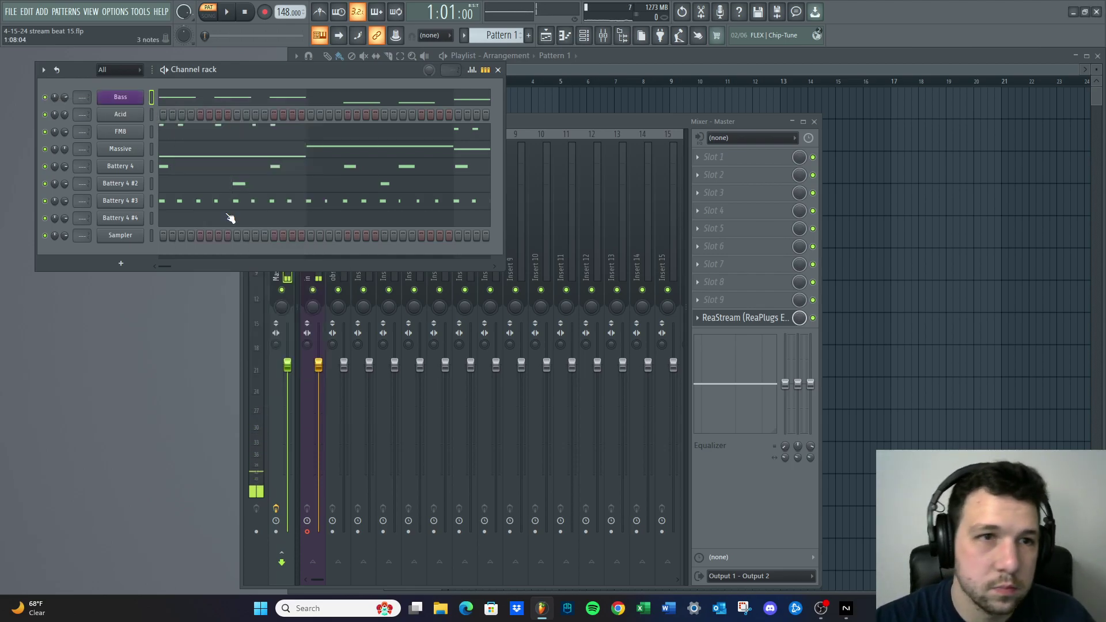
# Delete the unused Acid channel from the channel rack
pyautogui.rightClick(132, 119)
pyautogui.click(192, 231)
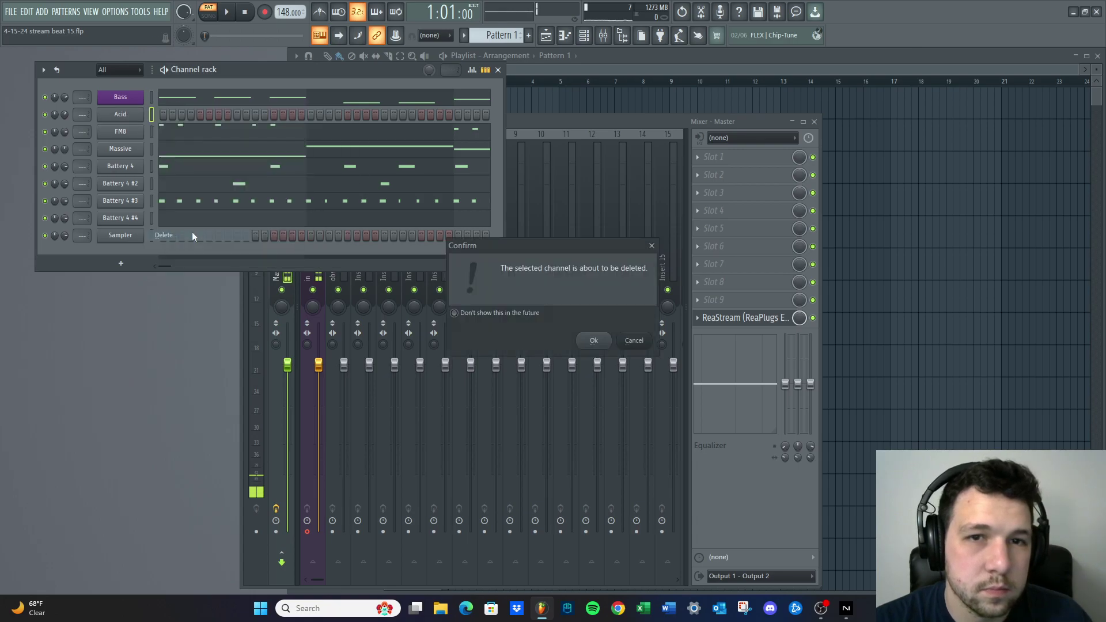
pyautogui.click(587, 339)
# Rename the FM8 channel as SynthHigh and give it a light gray color
pyautogui.rightClick(121, 116)
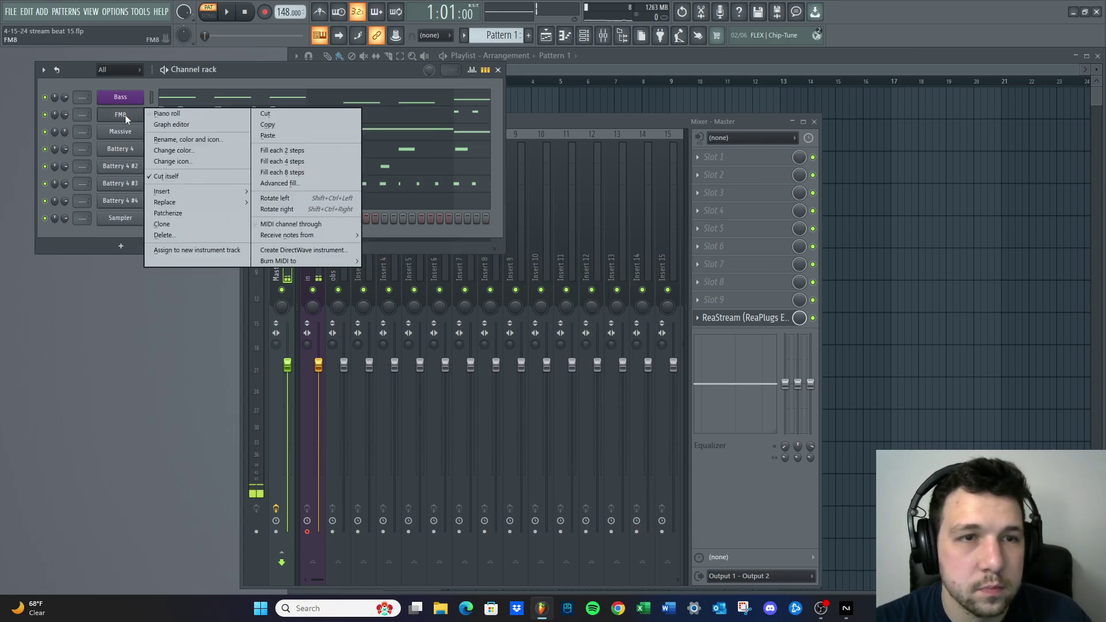
pyautogui.click(124, 115)
pyautogui.rightClick(122, 115)
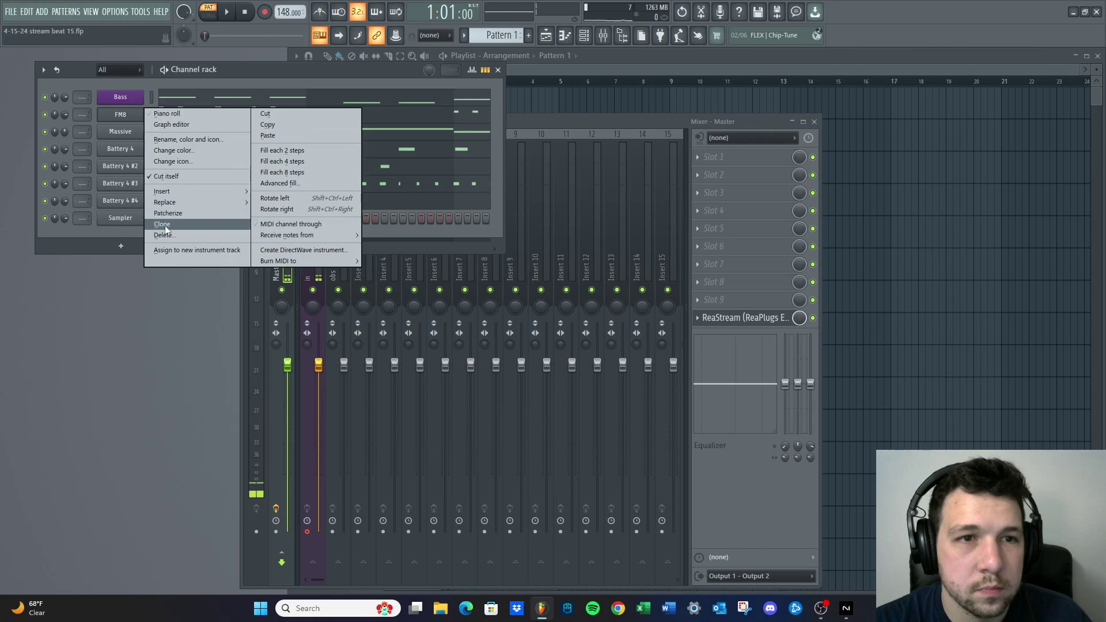
pyautogui.moveTo(179, 191)
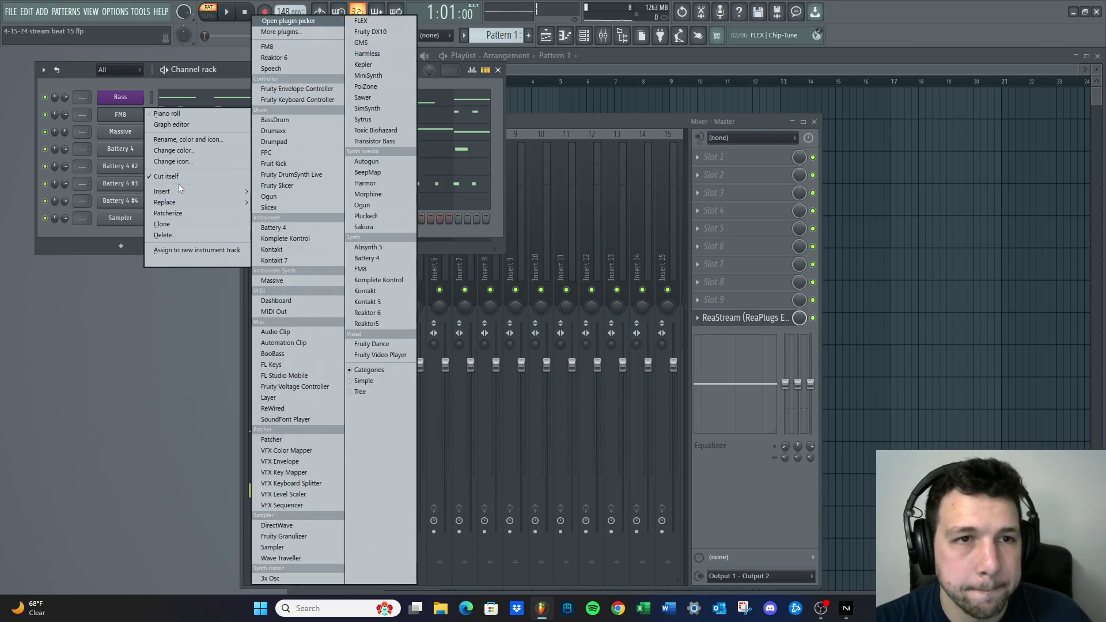
pyautogui.click(122, 116)
pyautogui.rightClick(122, 115)
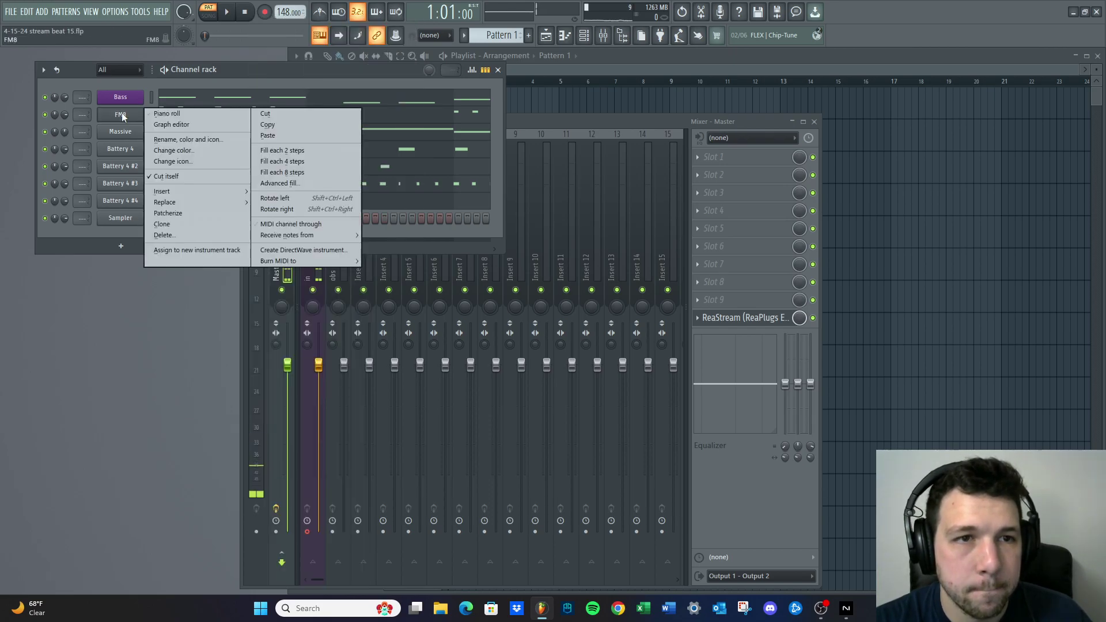
pyautogui.click(165, 140)
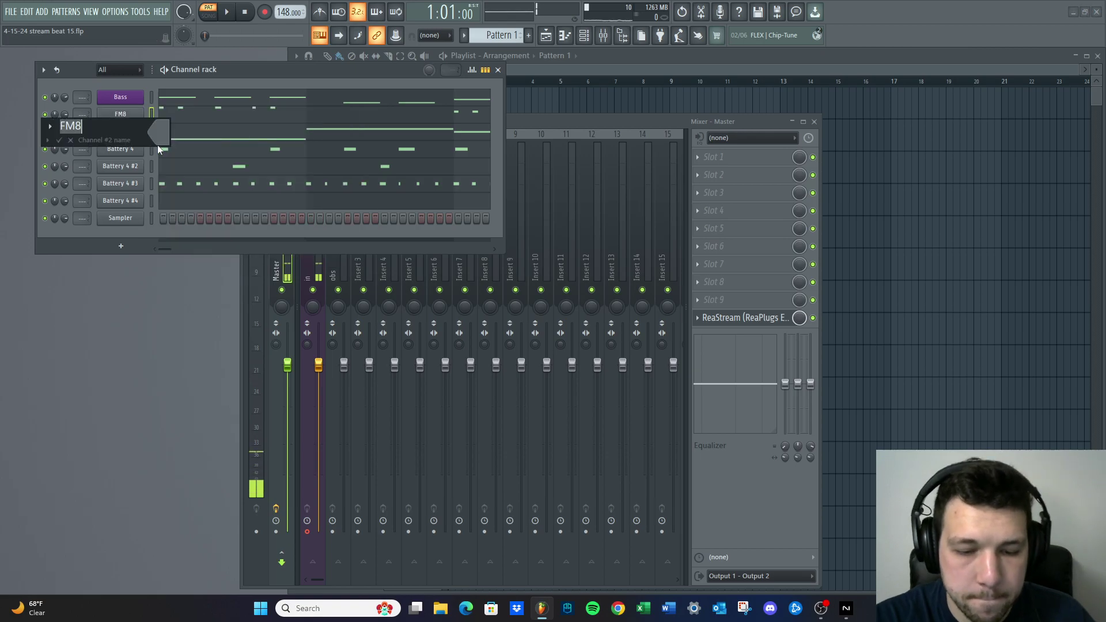
pyautogui.write('SynthHigh')
pyautogui.click(158, 135)
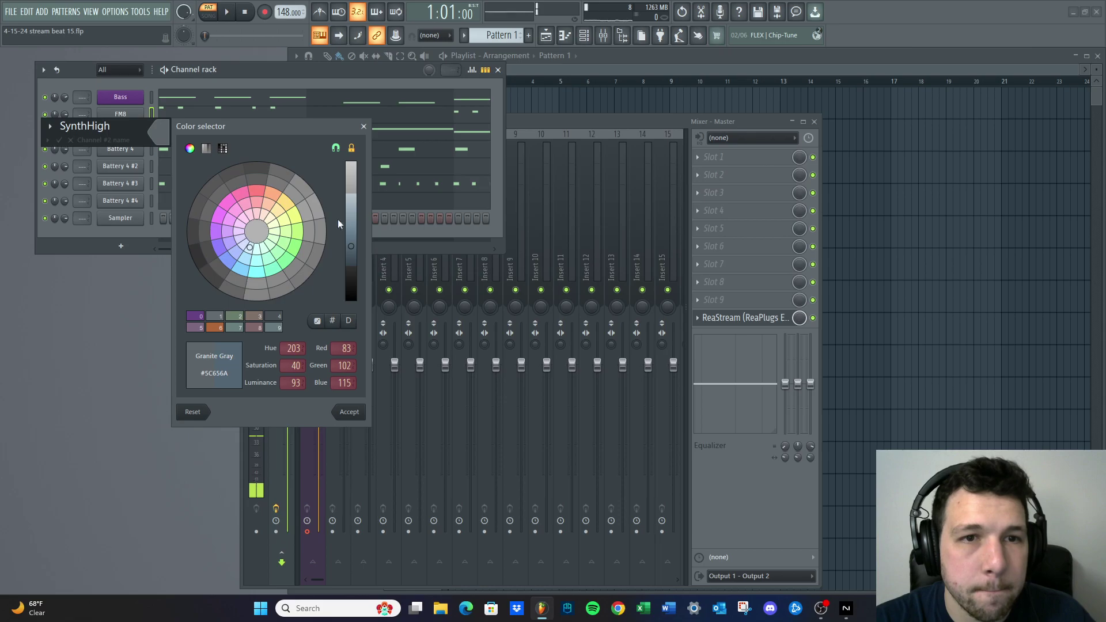
pyautogui.click(352, 198)
pyautogui.click(345, 411)
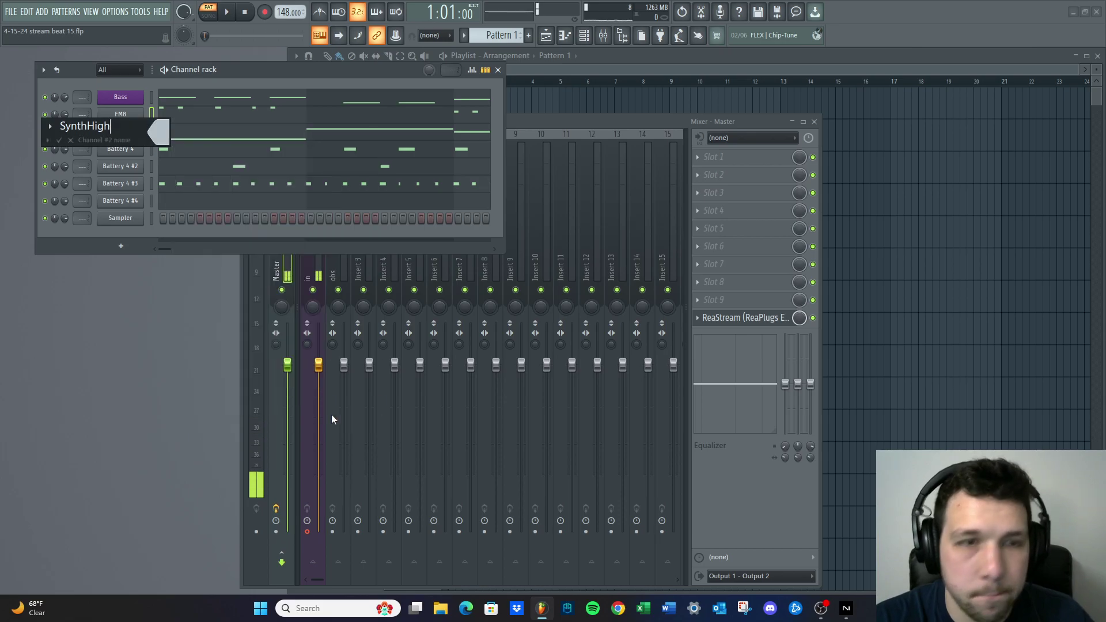
pyautogui.press('Return')
# Rename the Massive channel as Melody and color it teal green (#42846D)
pyautogui.rightClick(121, 132)
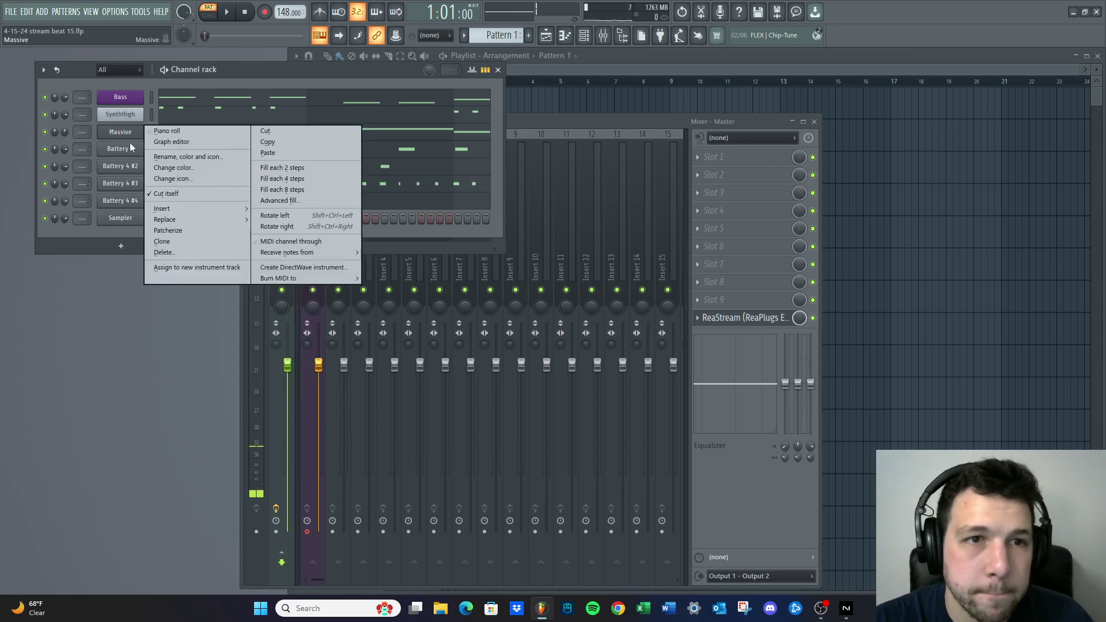
pyautogui.click(170, 157)
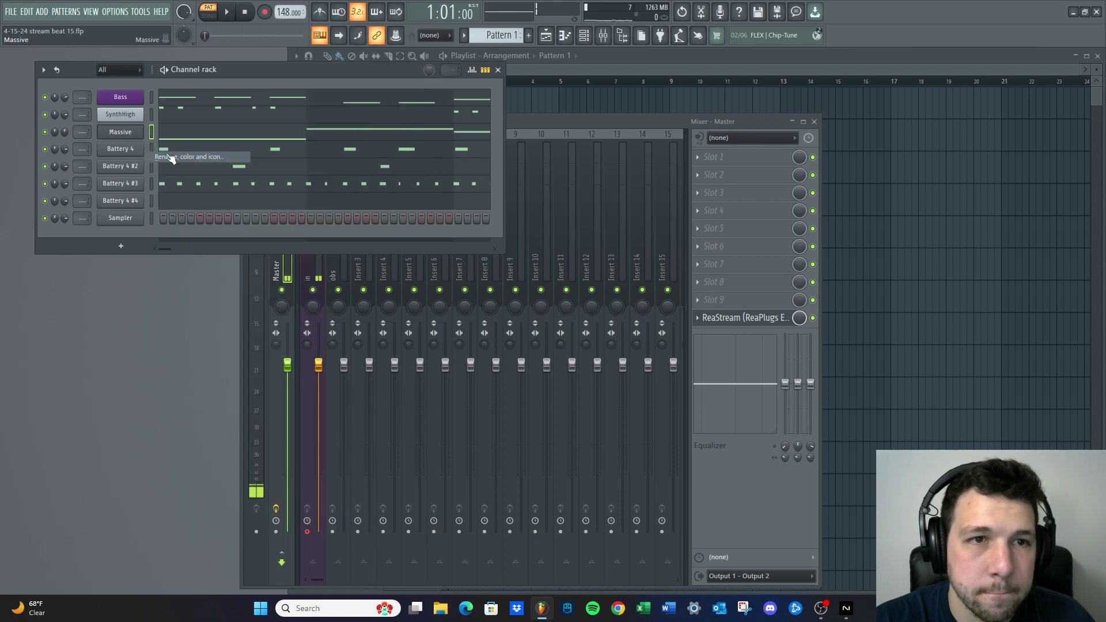
pyautogui.write('Melody')
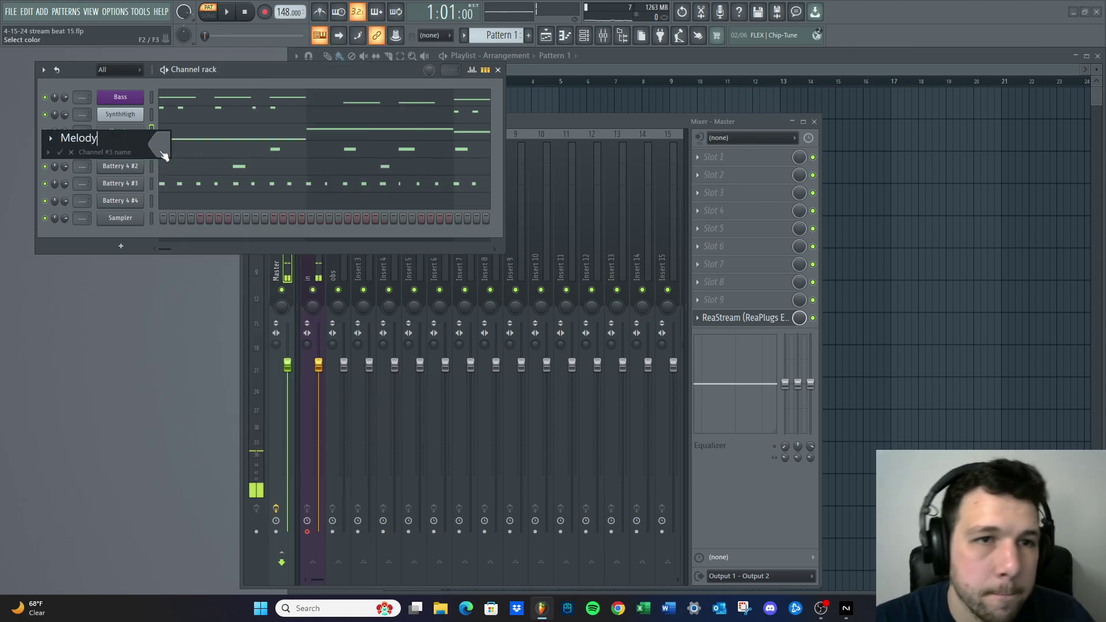
pyautogui.click(273, 268)
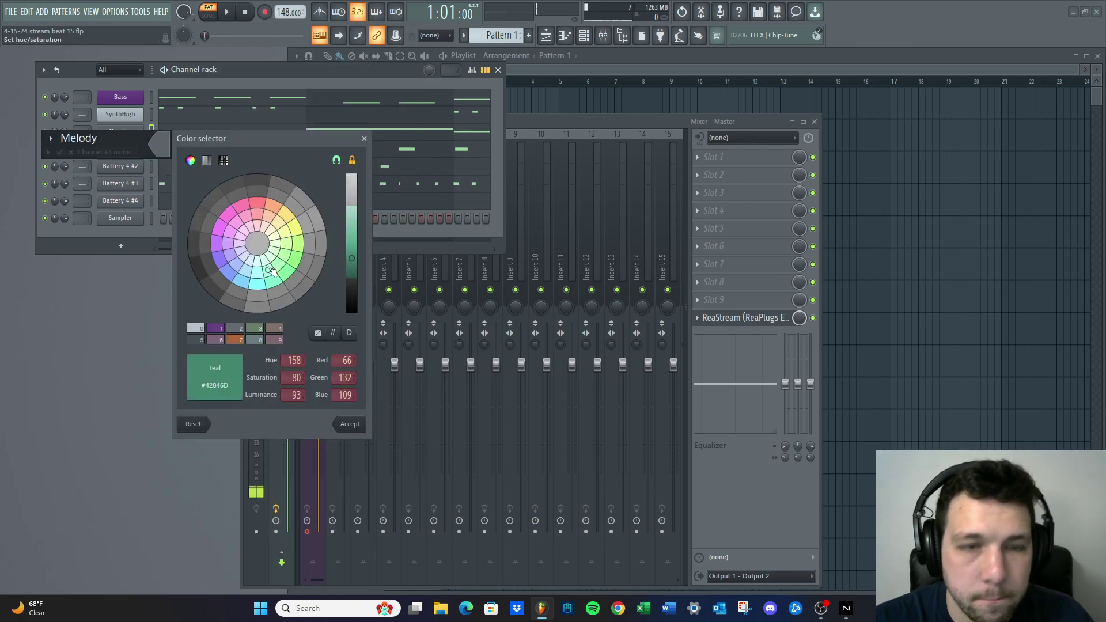
pyautogui.press('Return')
# Rename the first Battery 4 channel as Kick and color it red
pyautogui.rightClick(132, 159)
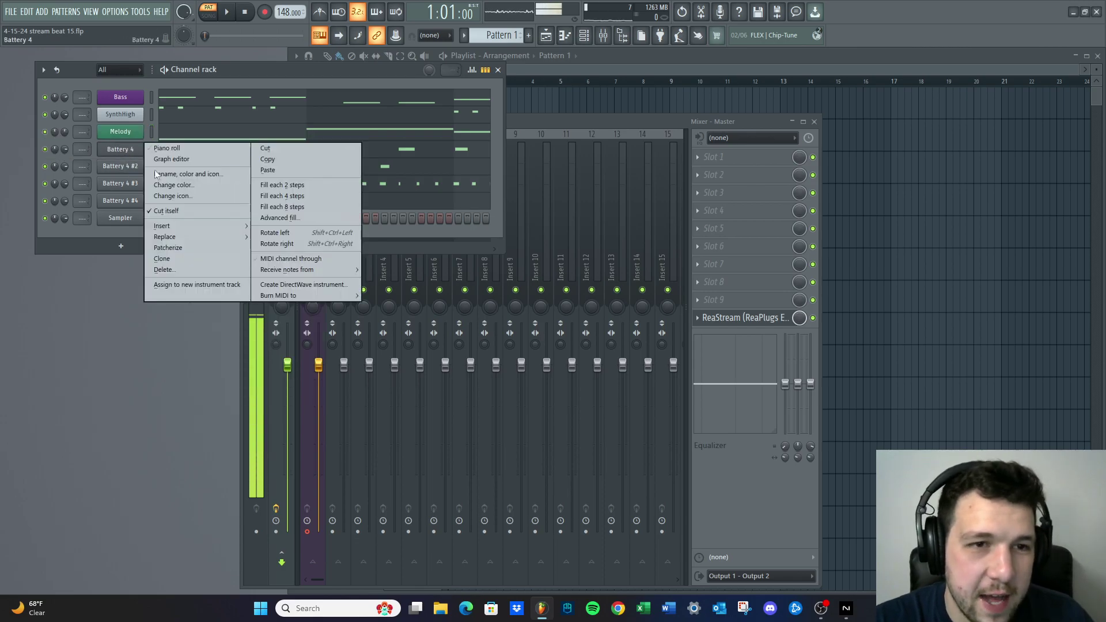
pyautogui.click(158, 178)
pyautogui.write('Kick')
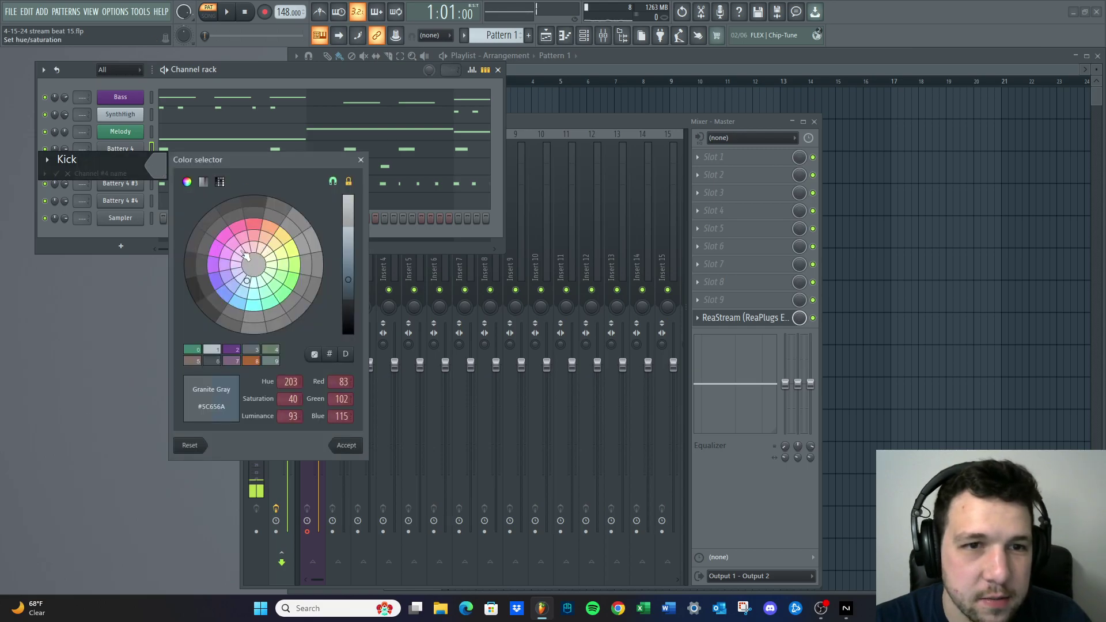
pyautogui.click(258, 232)
pyautogui.press('Return')
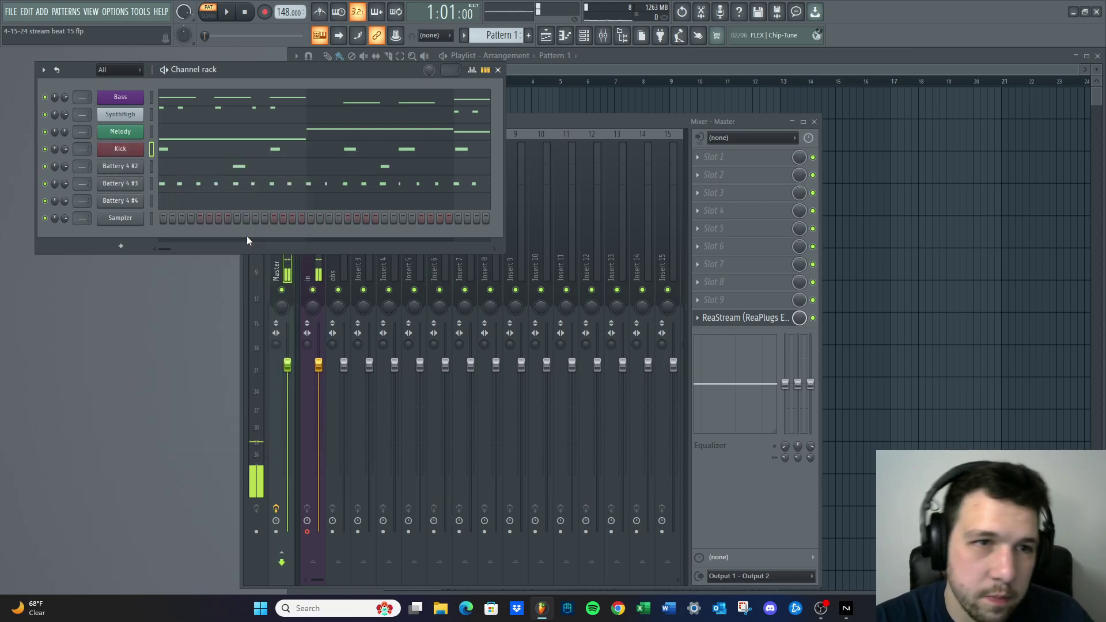
# Rename the Battery 4 #2 channel as Snare and color it light orange (#D19A75)
pyautogui.rightClick(113, 167)
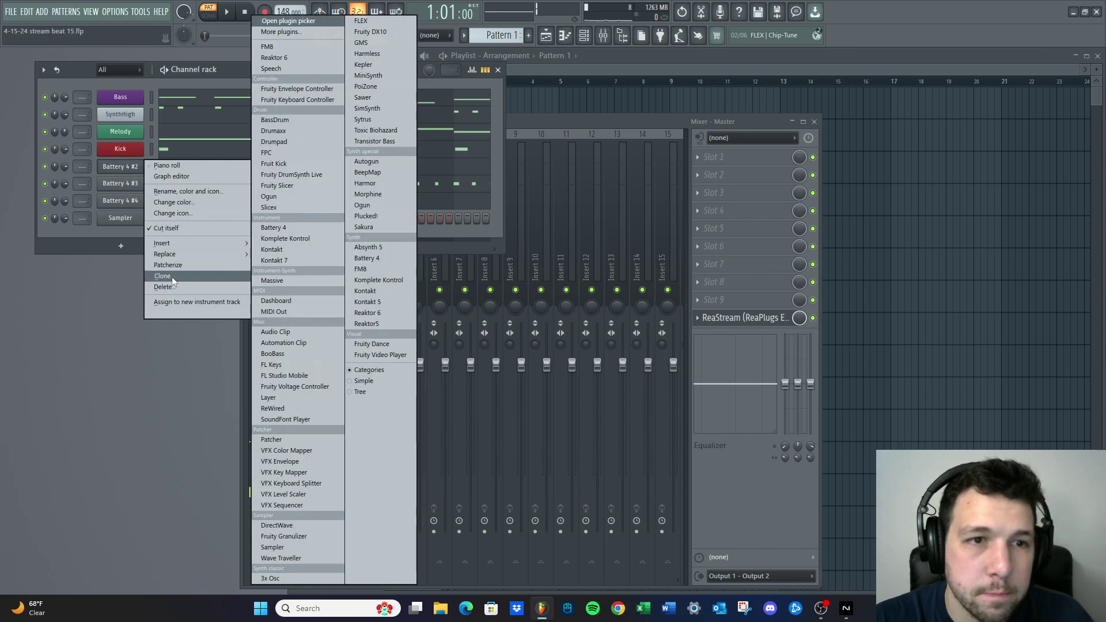
pyautogui.click(169, 191)
pyautogui.write('Snare')
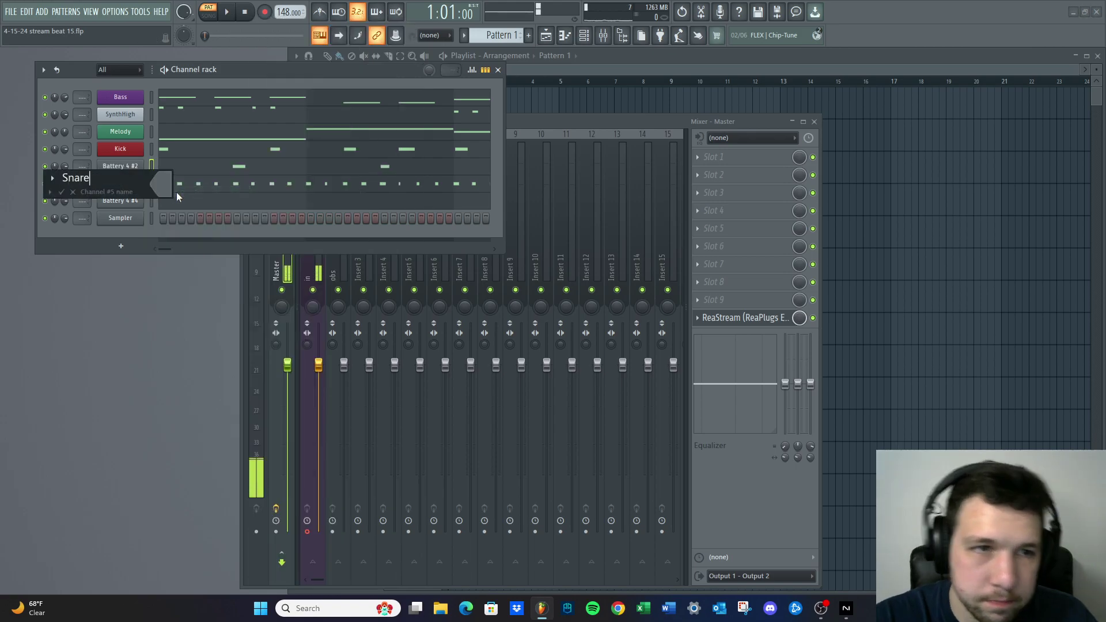
pyautogui.press('Return')
pyautogui.click(359, 267)
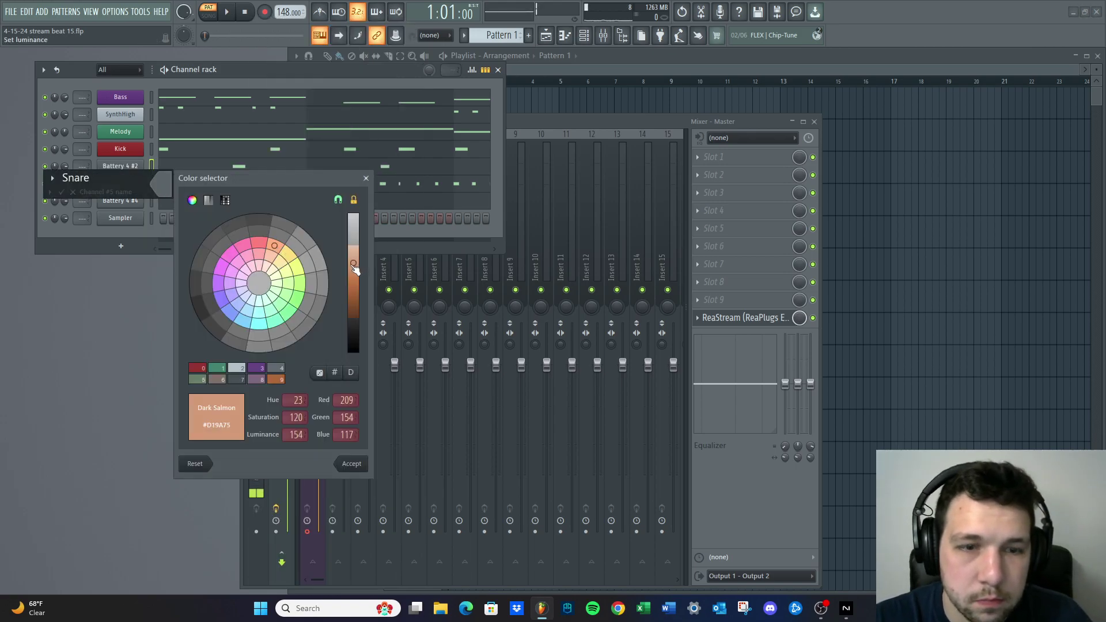
pyautogui.press('Return')
# Rename the Battery 4 #3 channel as Hat and color it dark yellow
pyautogui.rightClick(127, 186)
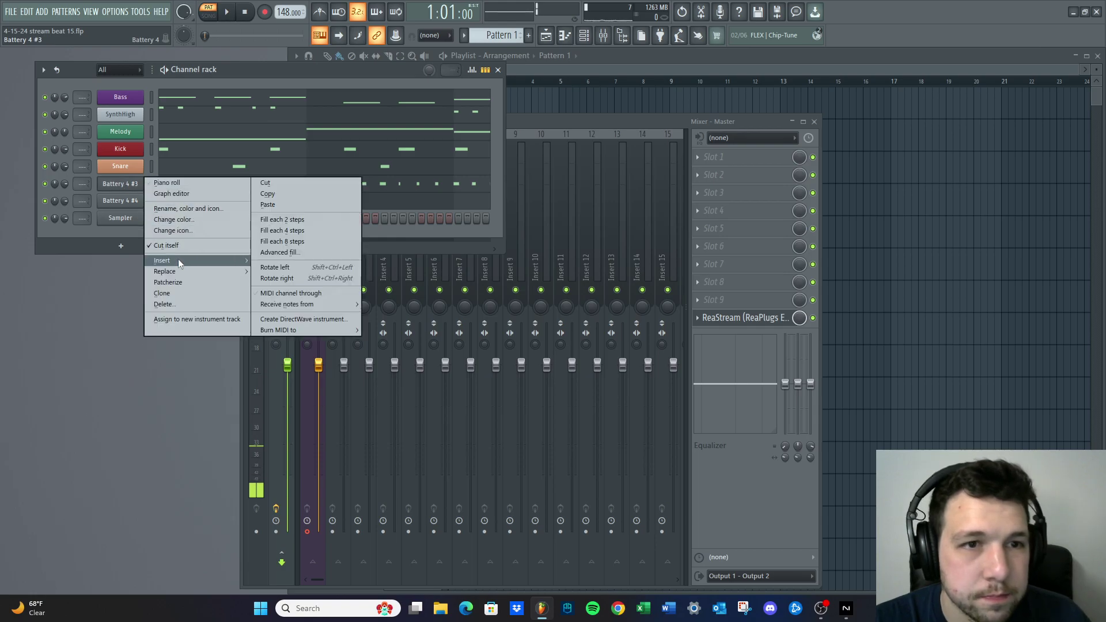
pyautogui.click(162, 208)
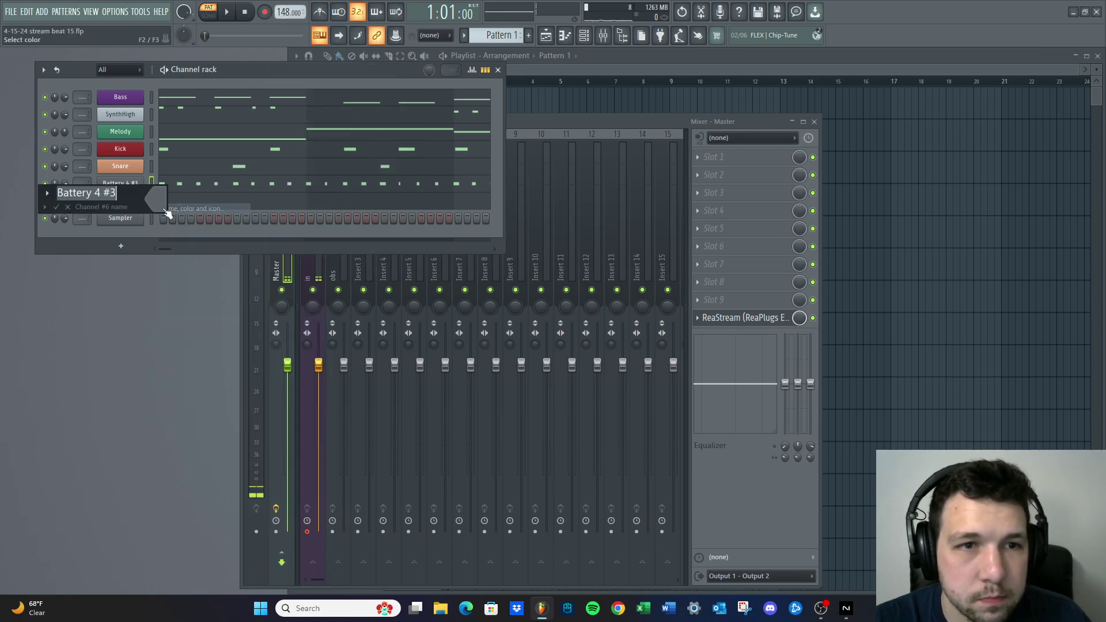
pyautogui.write('Hat')
pyautogui.press('Return')
pyautogui.click(223, 247)
pyautogui.press('Return')
# Rename the Battery 4 #4 channel as Ride and color it teal (#428284)
pyautogui.rightClick(121, 201)
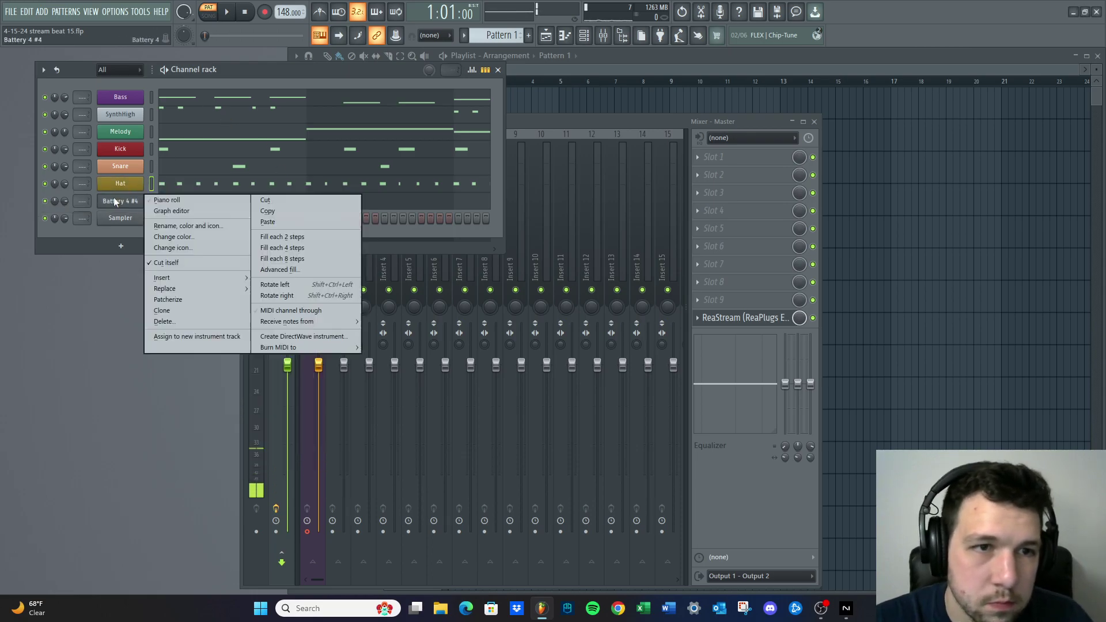
pyautogui.click(169, 227)
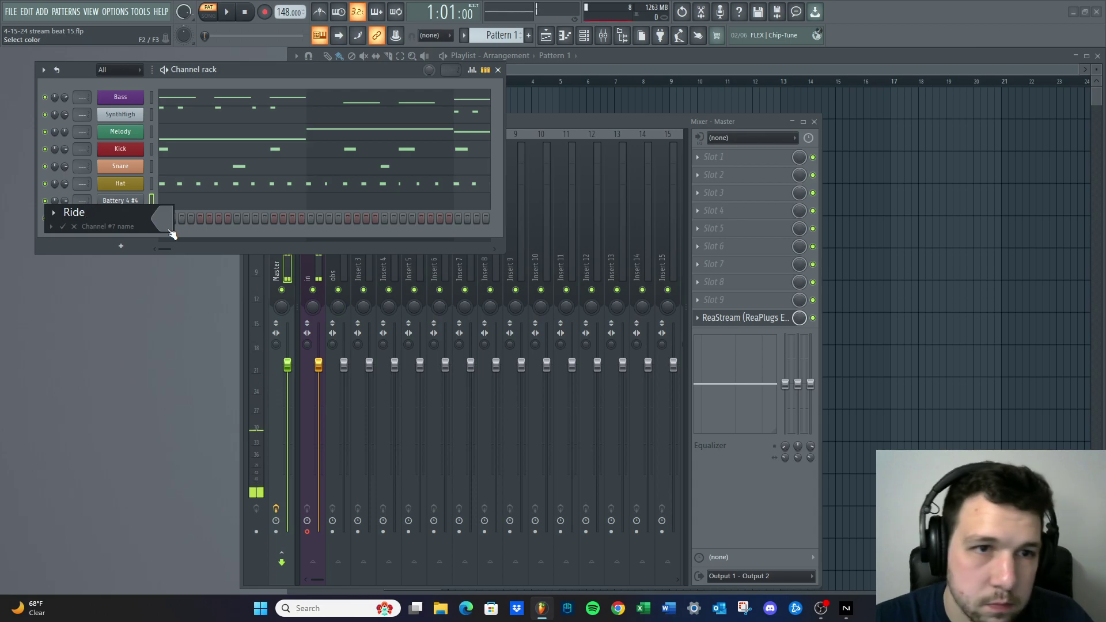
pyautogui.press('Return')
pyautogui.click(260, 347)
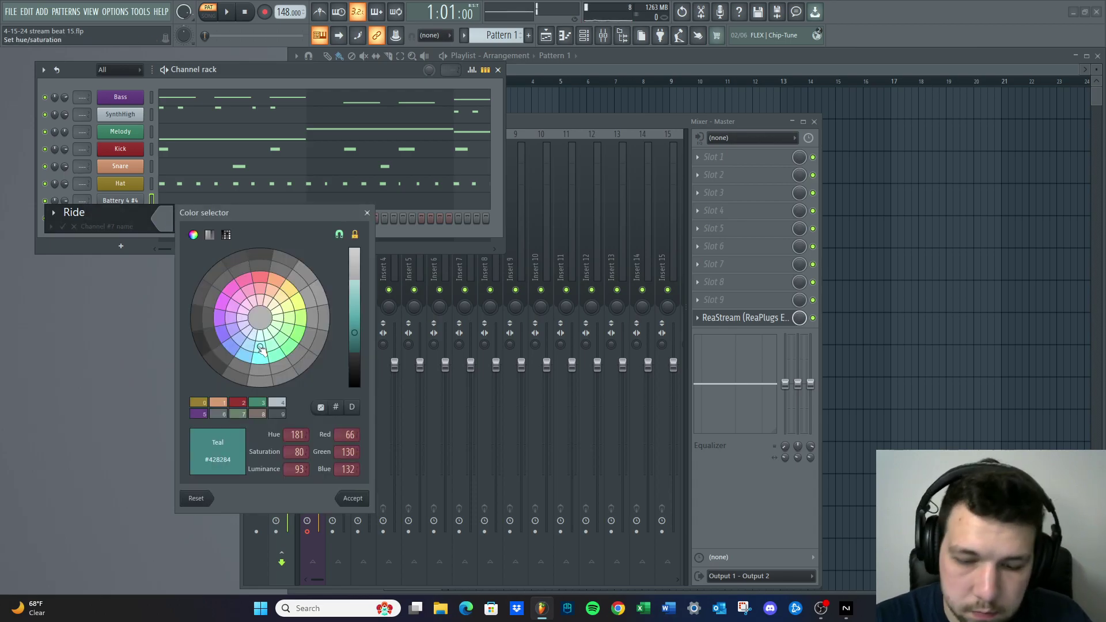
pyautogui.press('Return')
# Route the Bass, SynthHigh, Melody, Kick, Snare, Hat and Ride channels to their own mixer tracks 3 through 9
pyautogui.click(117, 98)
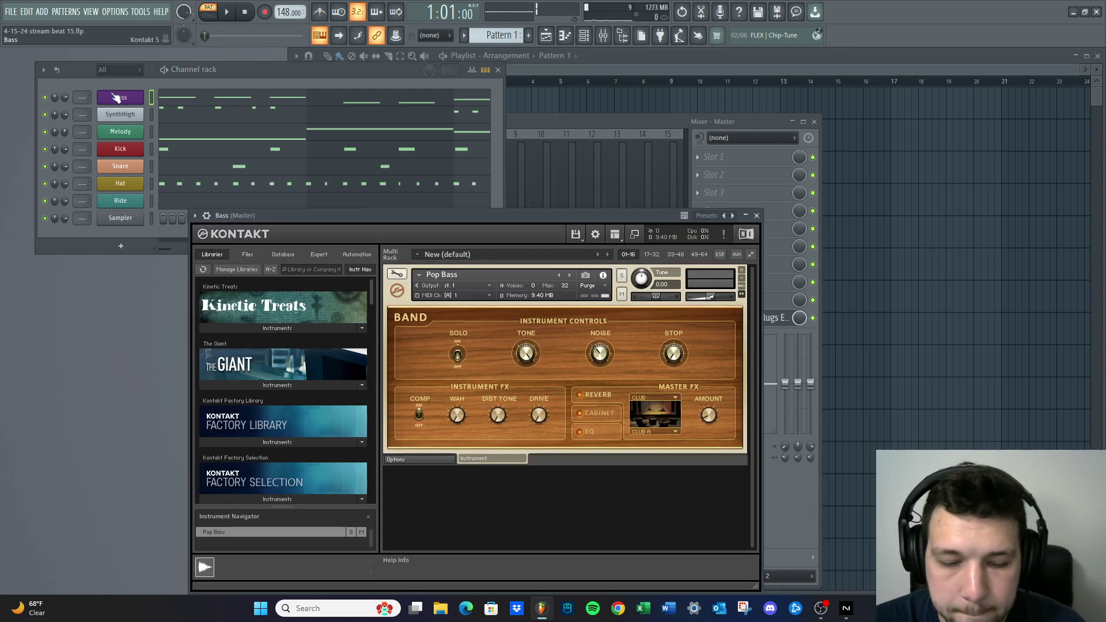
pyautogui.click(117, 98)
pyautogui.click(119, 114)
pyautogui.click(120, 132)
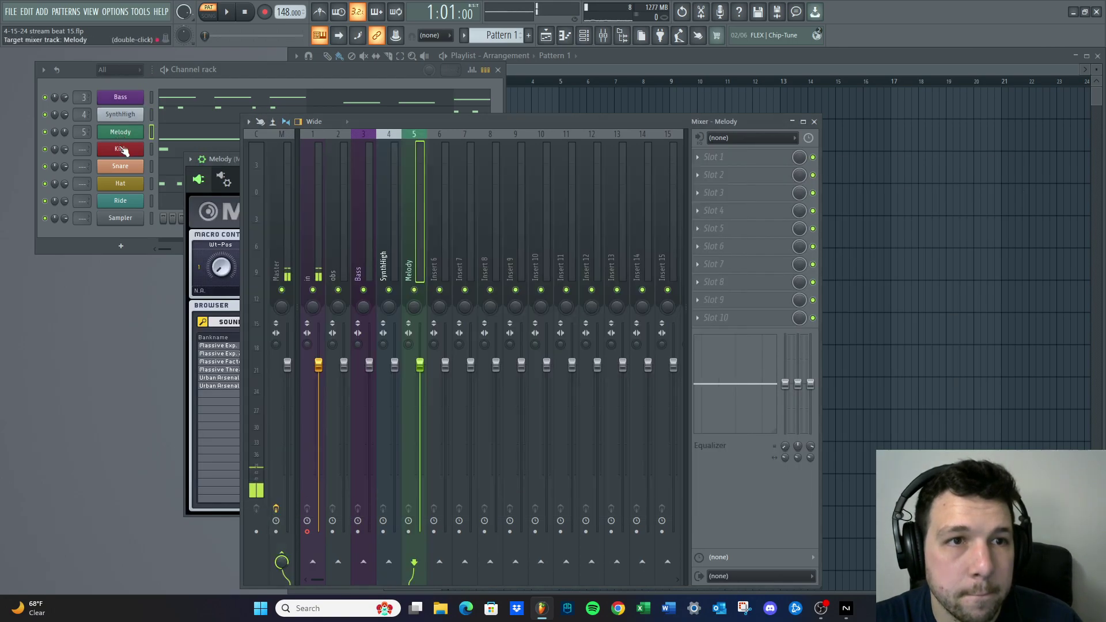
pyautogui.click(122, 149)
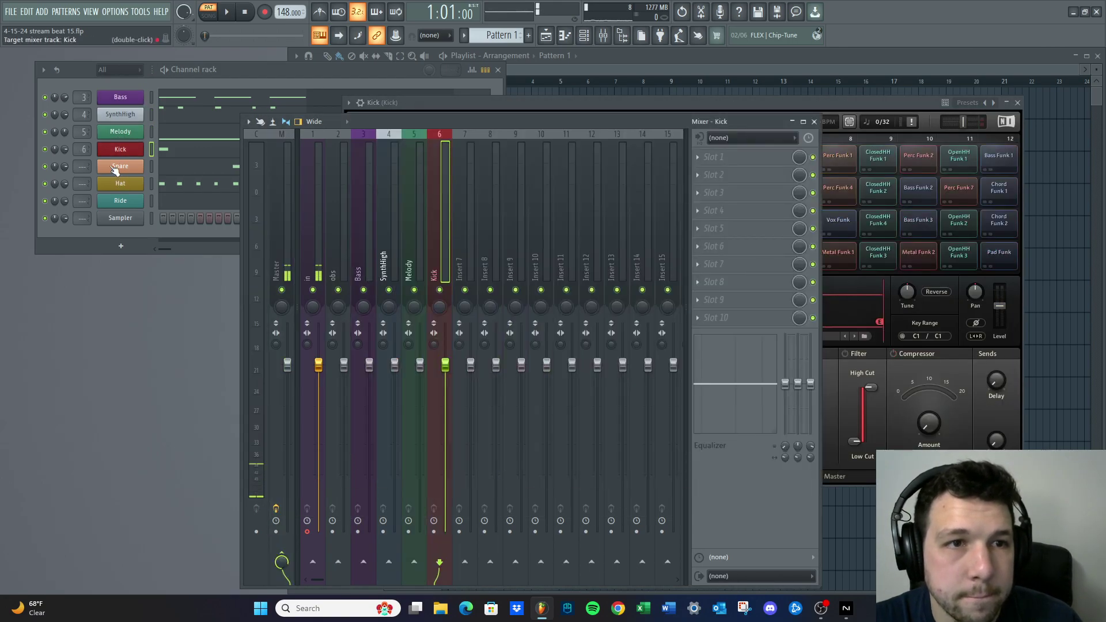
pyautogui.click(118, 167)
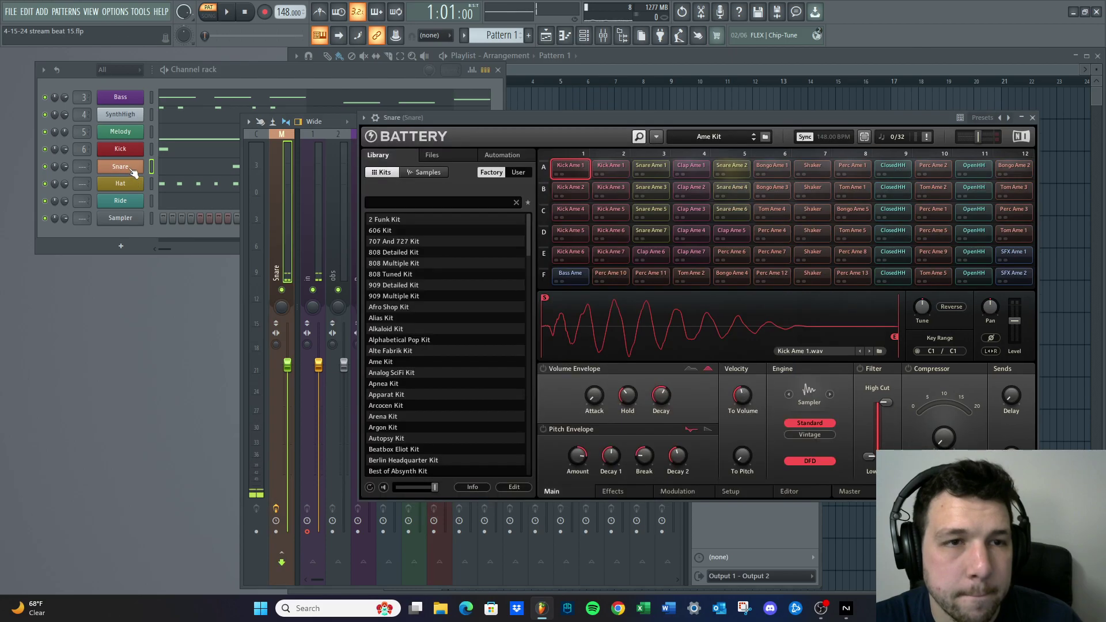
pyautogui.click(132, 185)
pyautogui.click(133, 205)
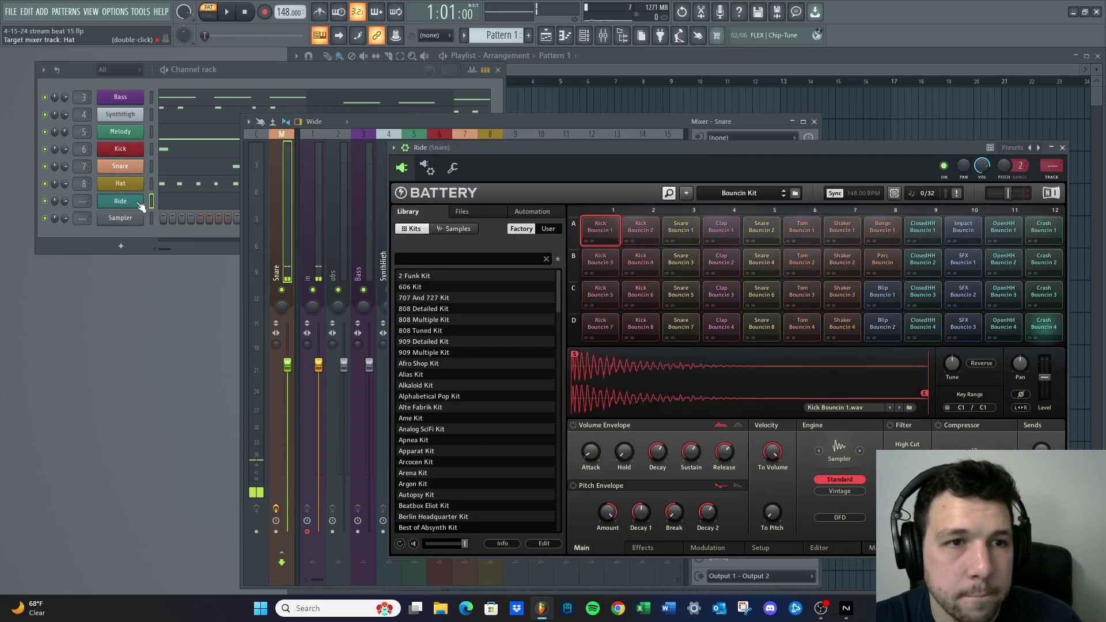
# Load Fruity Delay 2 into the first effect slot of the Snare mixer track 7
pyautogui.click(460, 266)
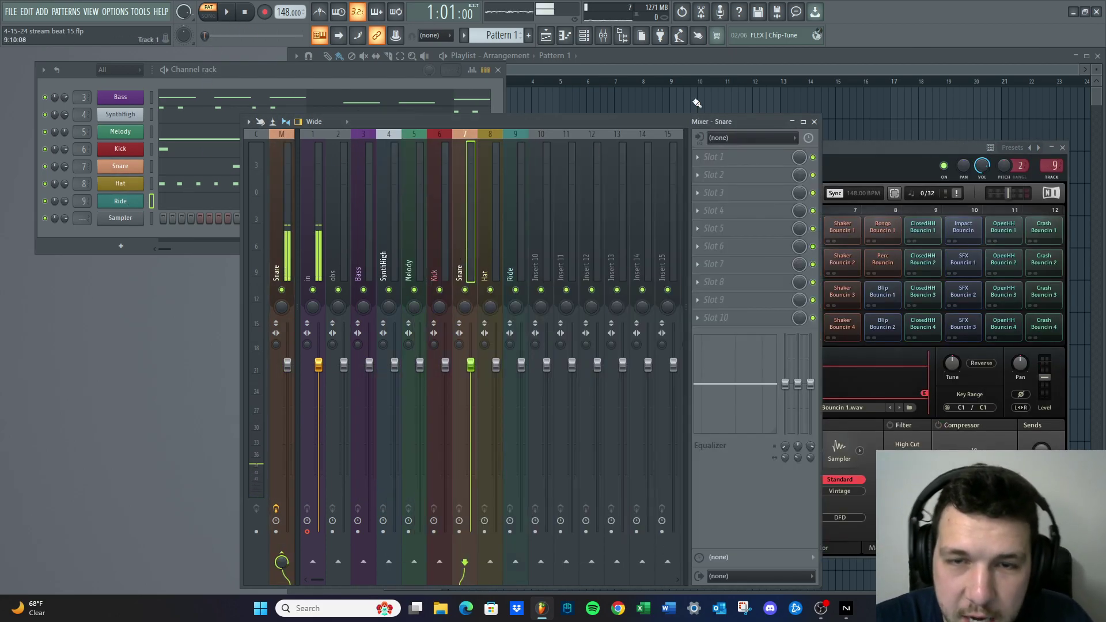
pyautogui.click(698, 155)
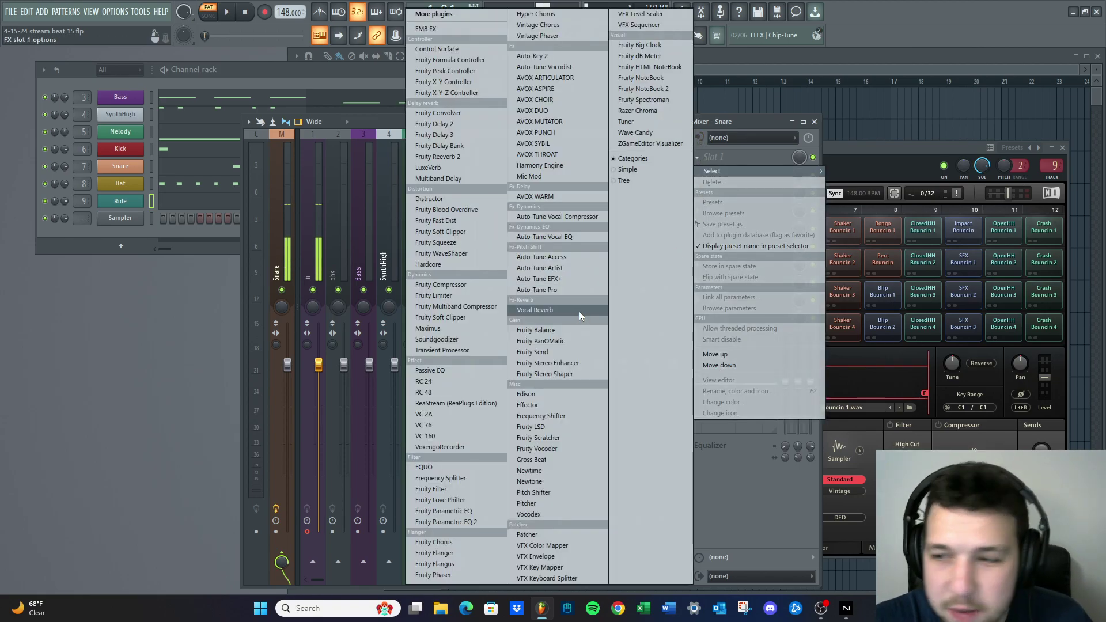
pyautogui.click(452, 123)
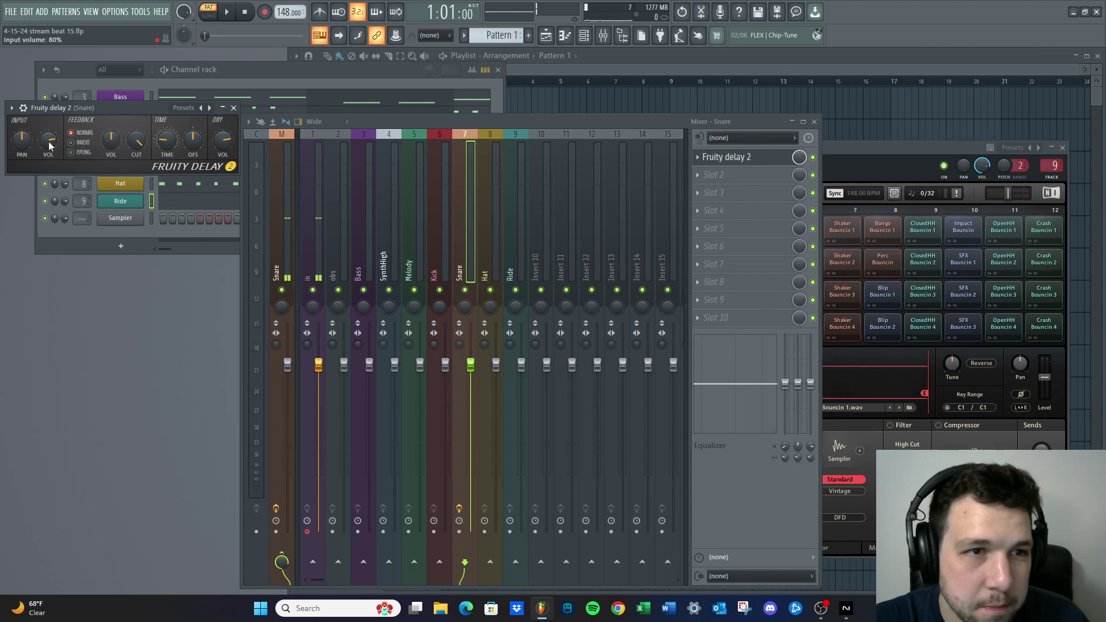
# Apply the Widen preset to the Snare's Fruity Delay 2 and adjust the delay time while the pattern plays
pyautogui.click(12, 108)
pyautogui.moveTo(57, 153)
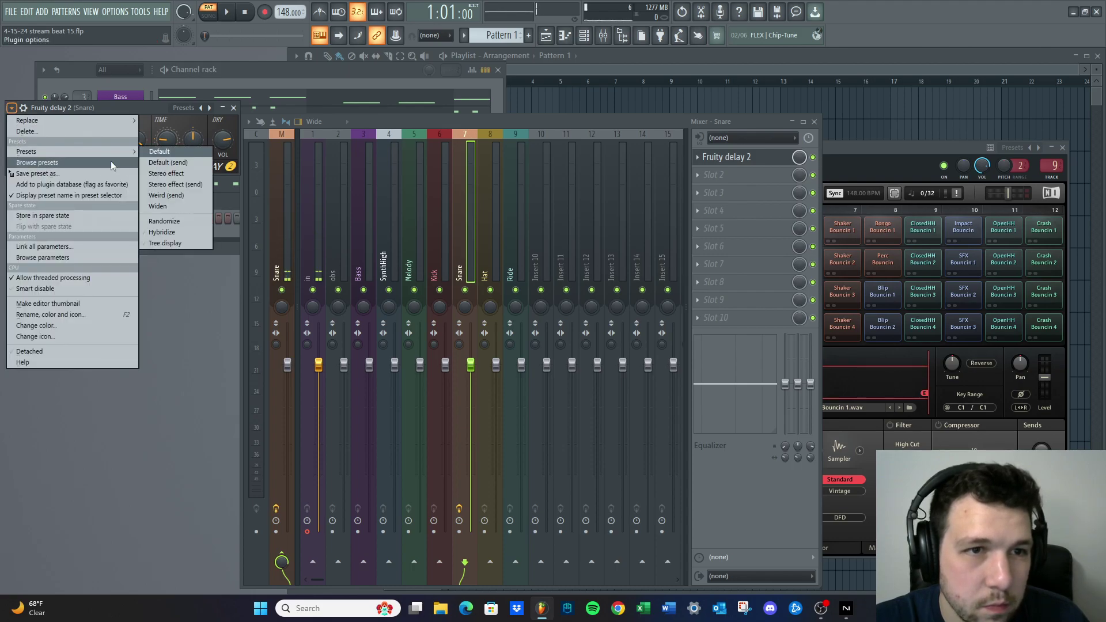
pyautogui.click(154, 207)
pyautogui.press('space')
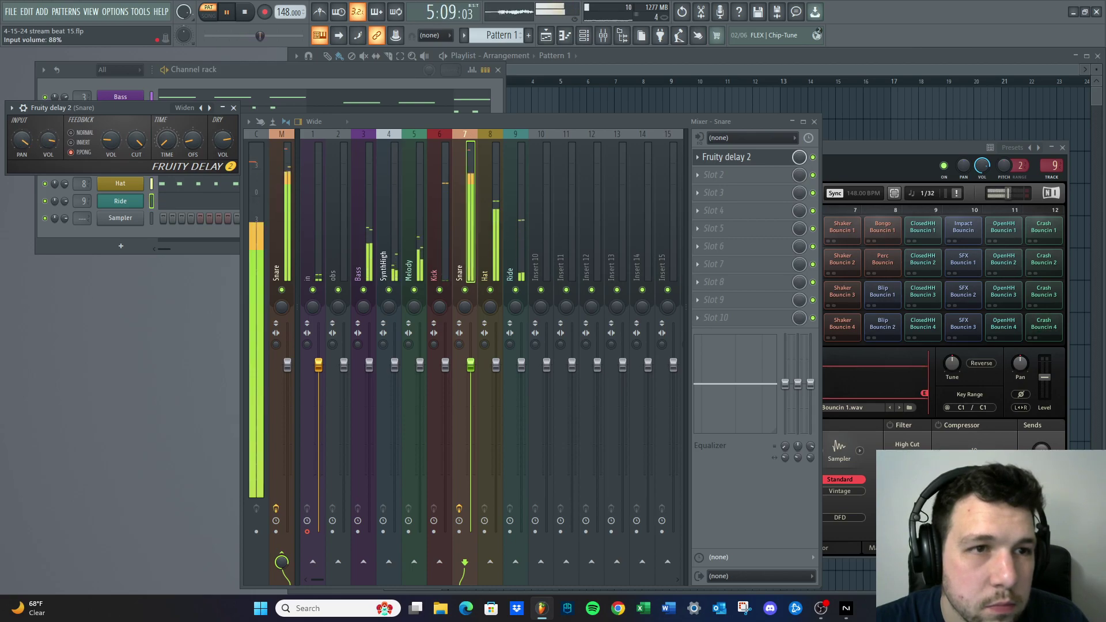
pyautogui.moveTo(167, 141); pyautogui.dragTo(167, 135)
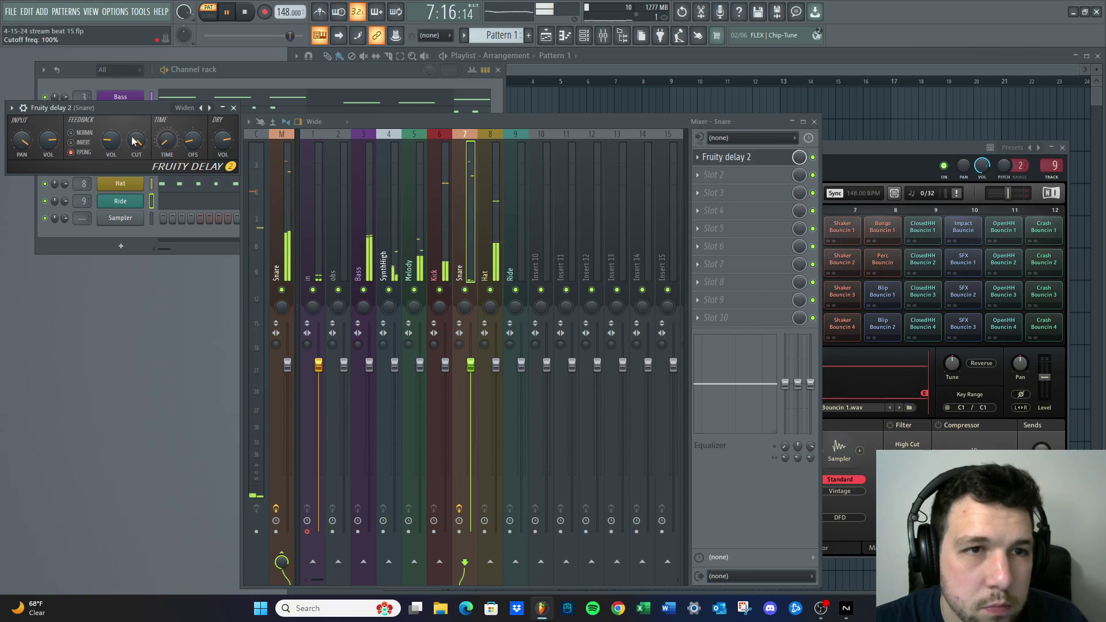
# Adjust the Snare delay's input volume and set its delay time to 0:05
pyautogui.click(11, 108)
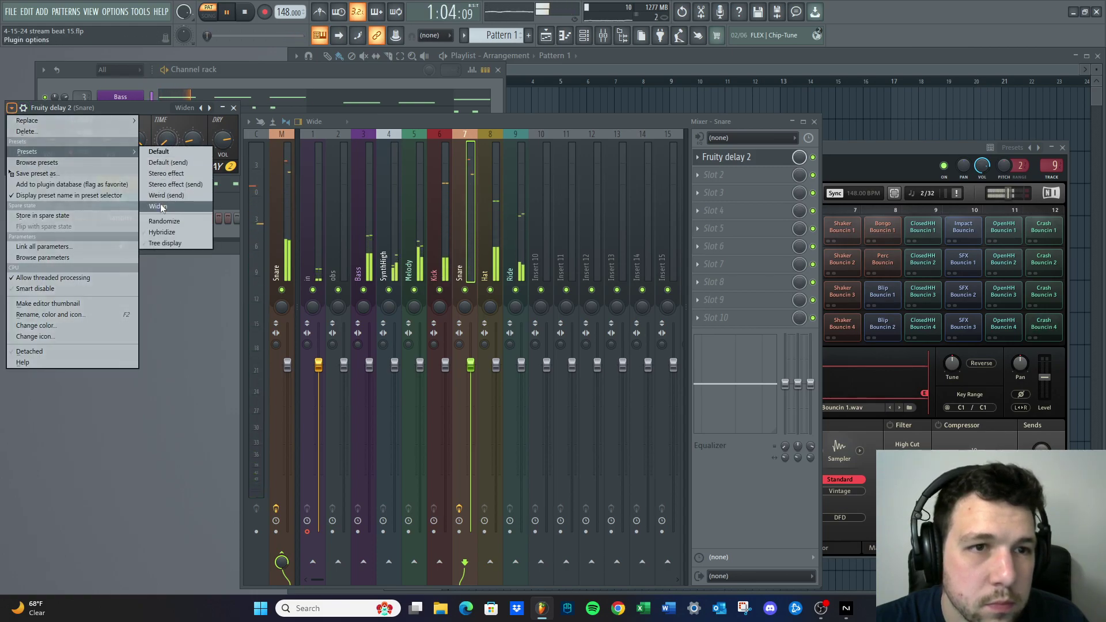
pyautogui.click(64, 165)
pyautogui.moveTo(49, 140); pyautogui.dragTo(48, 133)
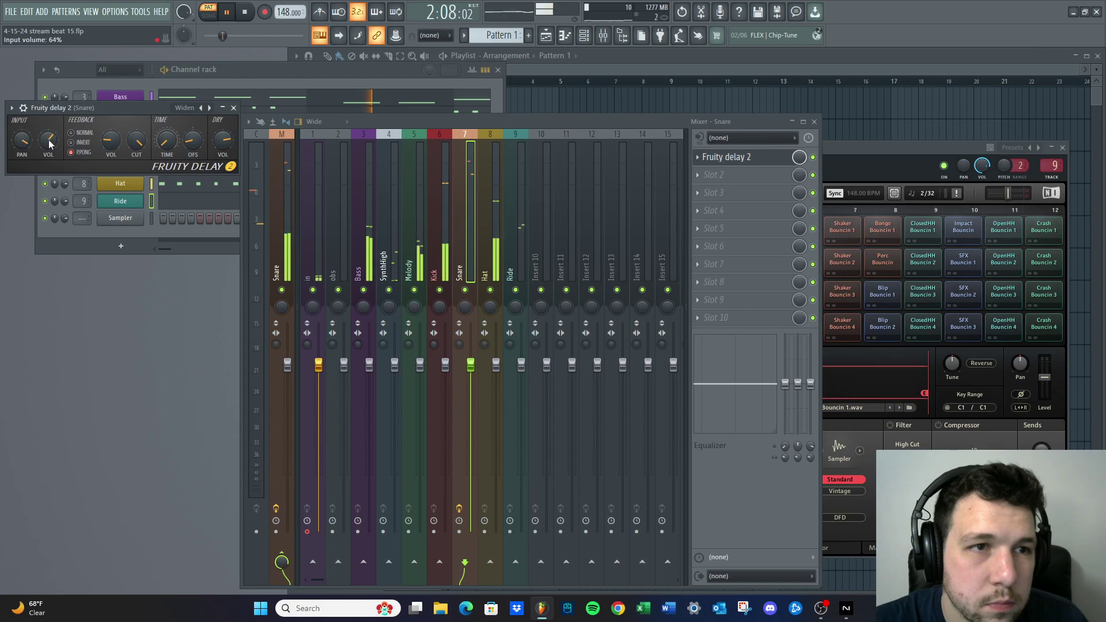
pyautogui.rightClick(166, 144)
pyautogui.click(207, 324)
pyautogui.write('0:06')
pyautogui.press('BackSpace')
pyautogui.write('3')
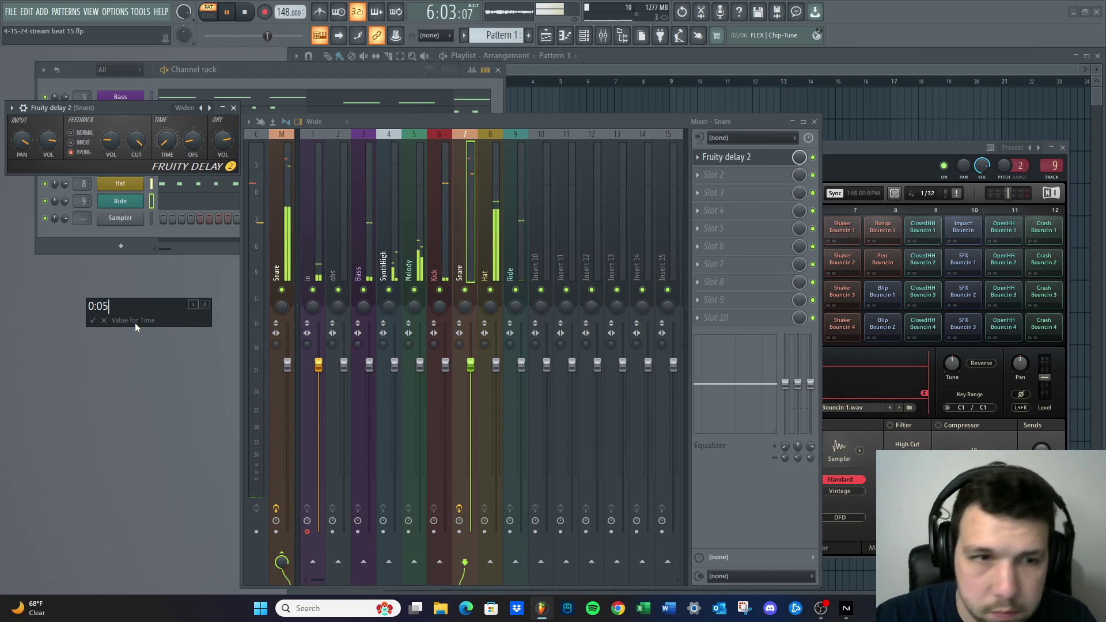
pyautogui.press('Return')
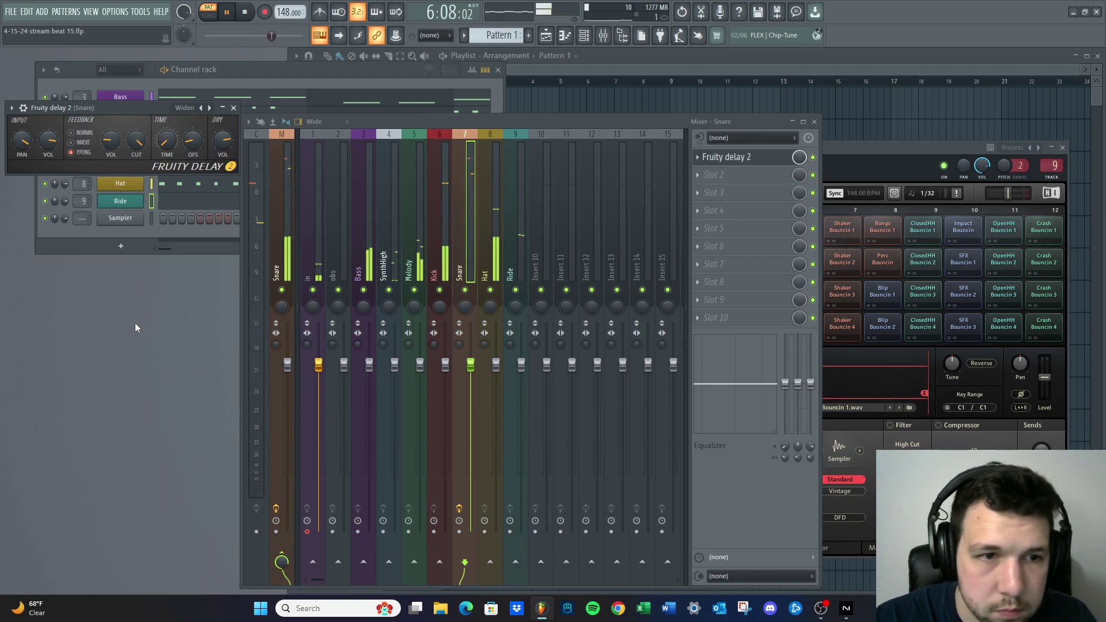
# Reset the Snare delay's time, turn it down to 0:01 and enter a replacement value for it
pyautogui.rightClick(167, 148)
pyautogui.click(180, 155)
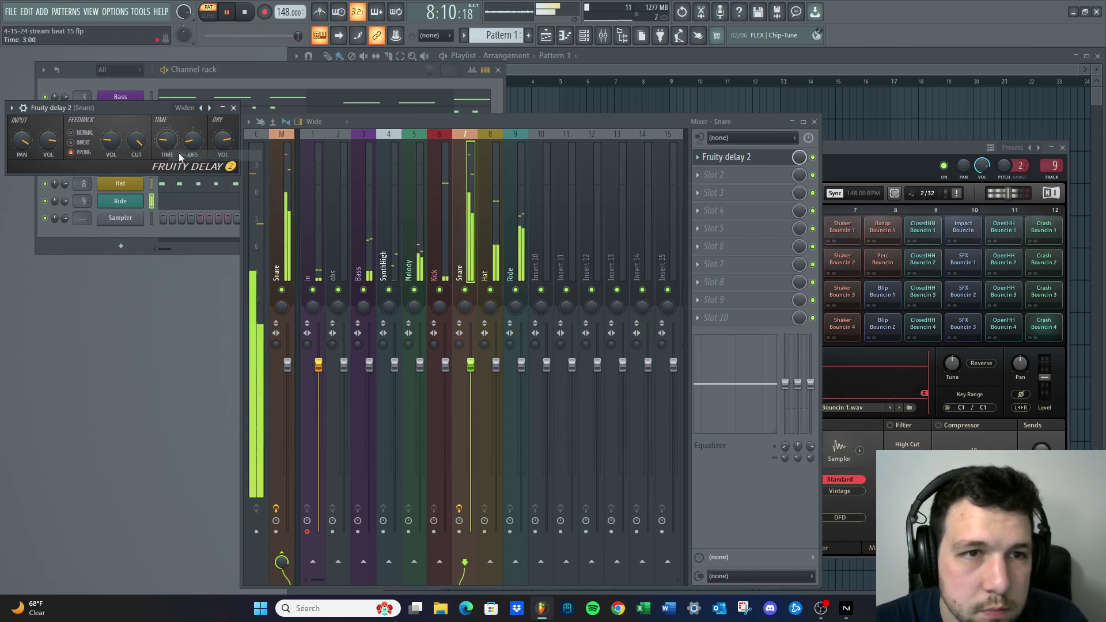
pyautogui.moveTo(166, 141); pyautogui.dragTo(166, 150)
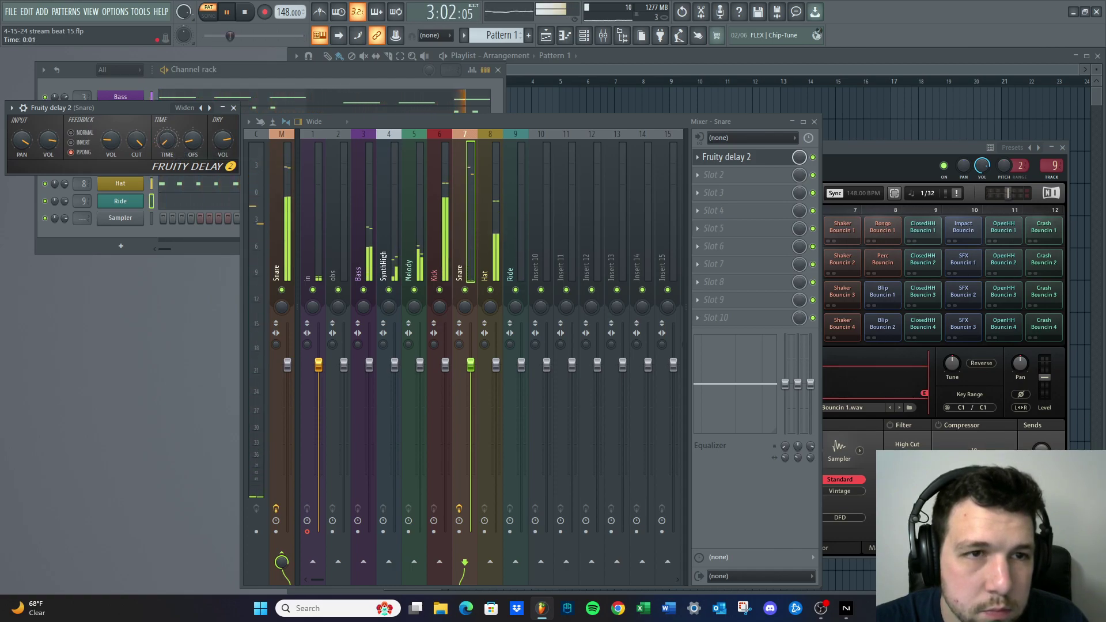
pyautogui.rightClick(166, 148)
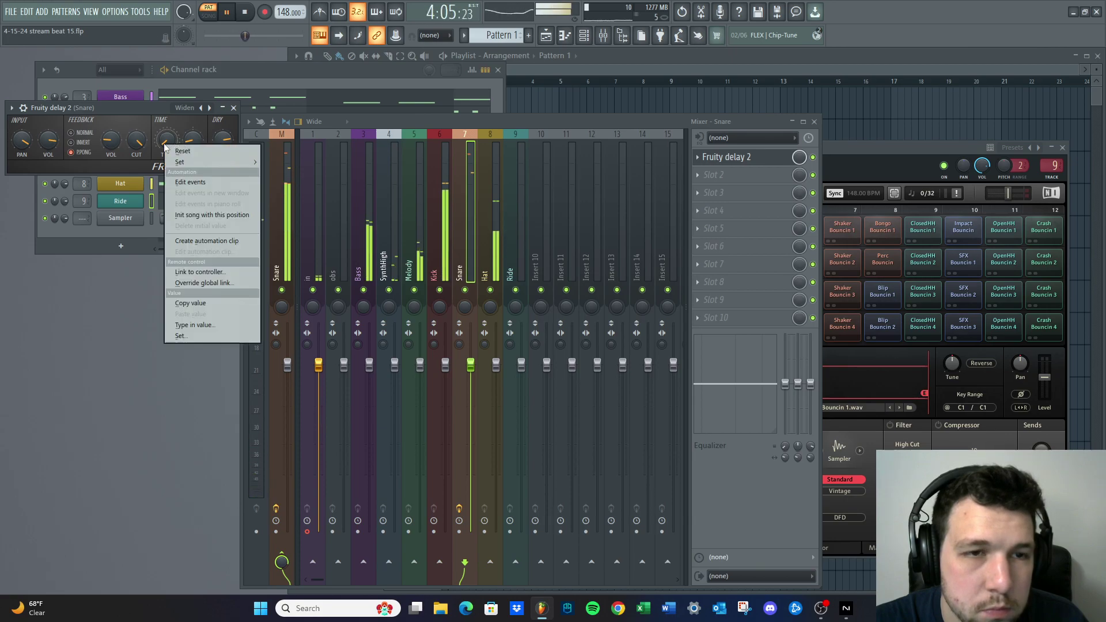
pyautogui.click(196, 326)
pyautogui.click(141, 313)
pyautogui.press('BackSpace')
pyautogui.press('BackSpace')
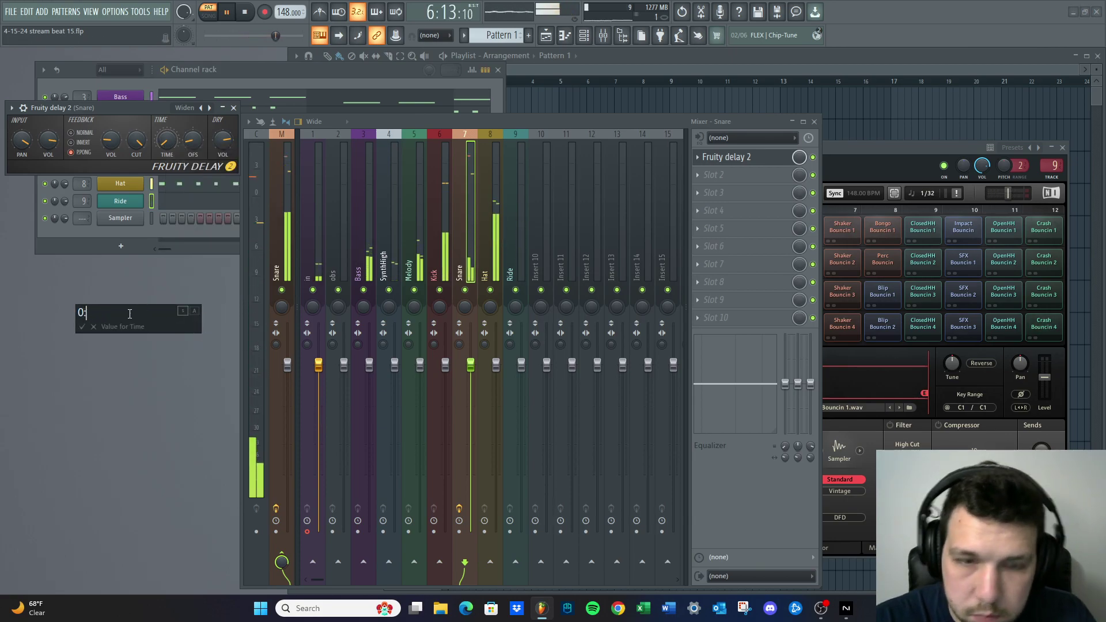
pyautogui.write('0')
pyautogui.press('Return')
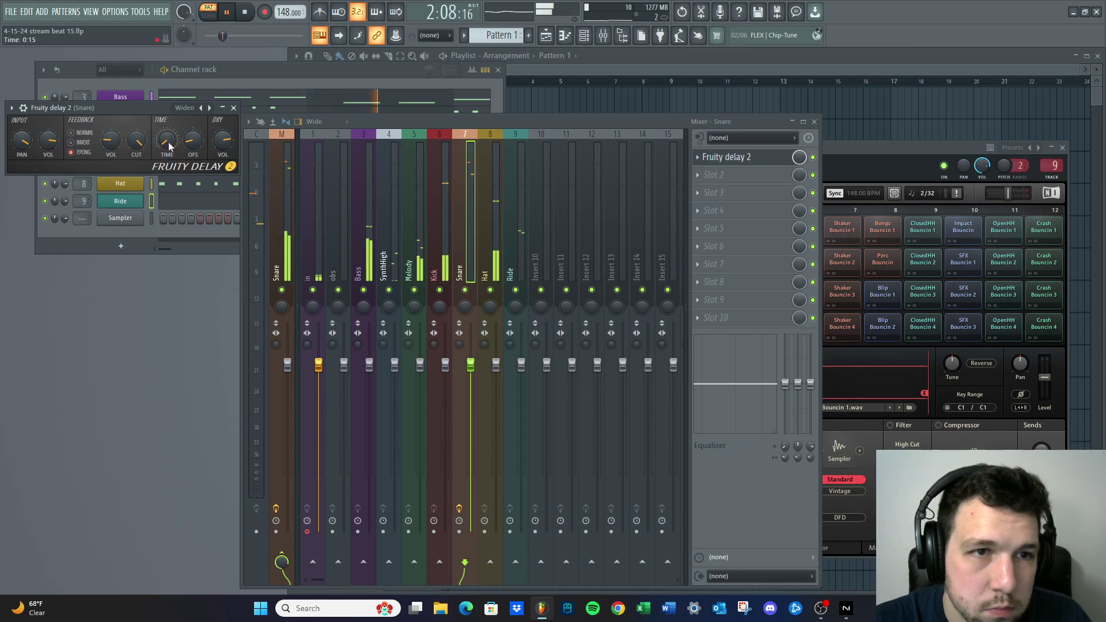
# Reapply the Widen preset to the Snare delay and enter a short delay time
pyautogui.click(20, 110)
pyautogui.moveTo(116, 152)
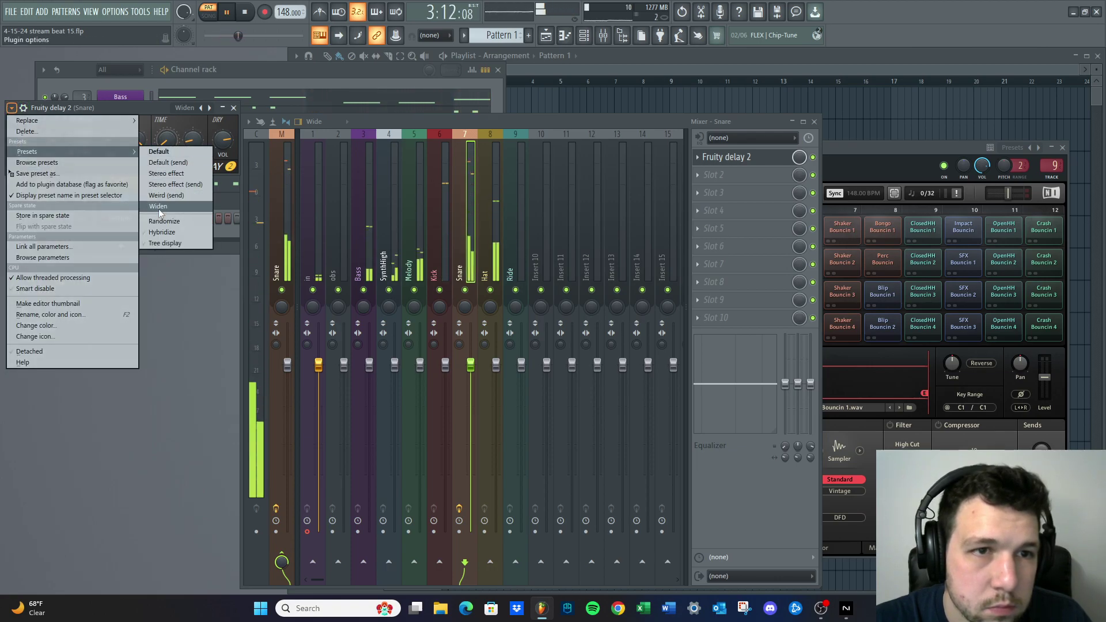
pyautogui.click(163, 154)
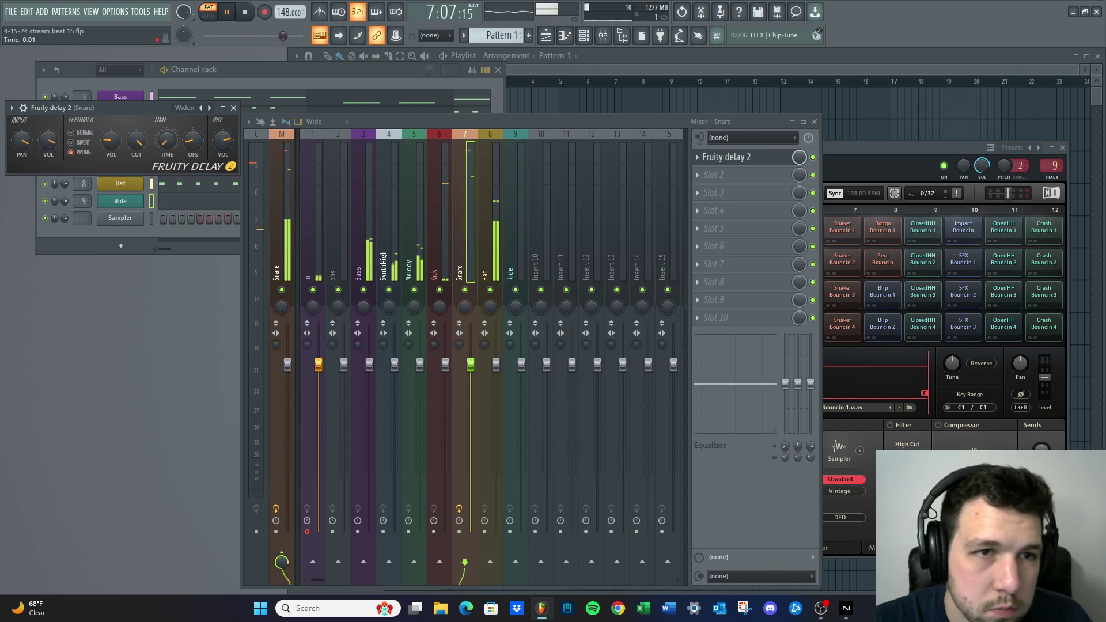
pyautogui.rightClick(164, 145)
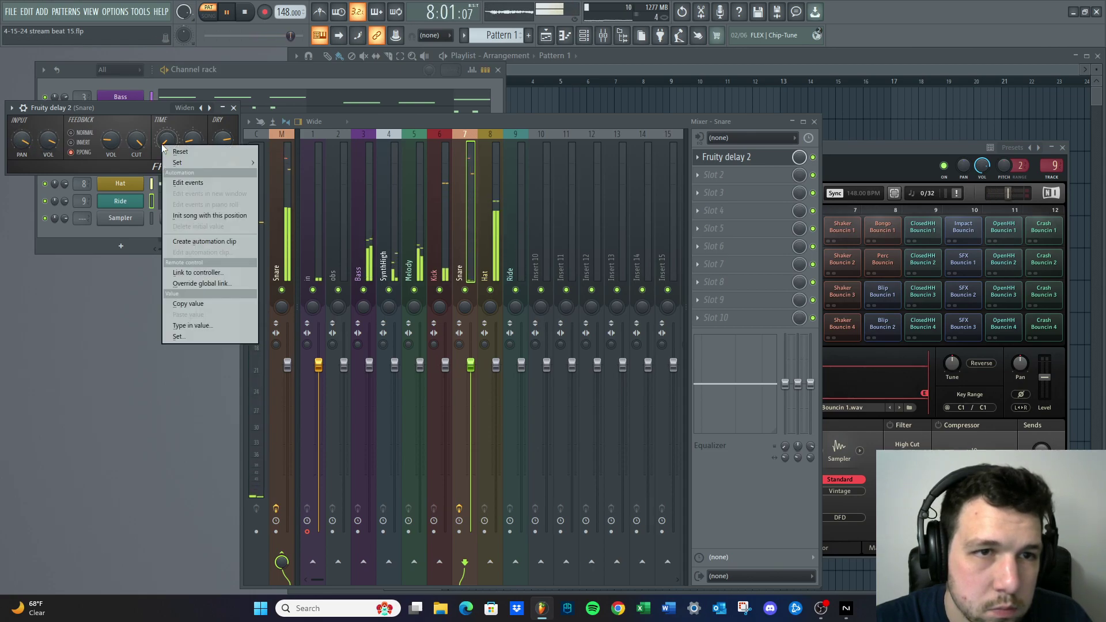
pyautogui.click(194, 326)
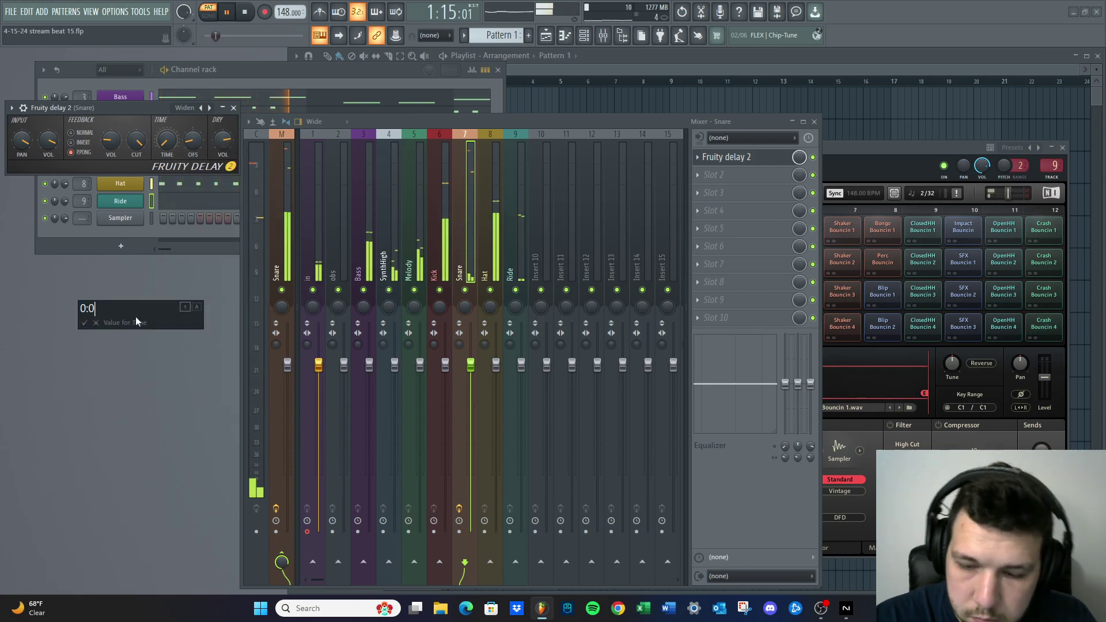
pyautogui.press('Return')
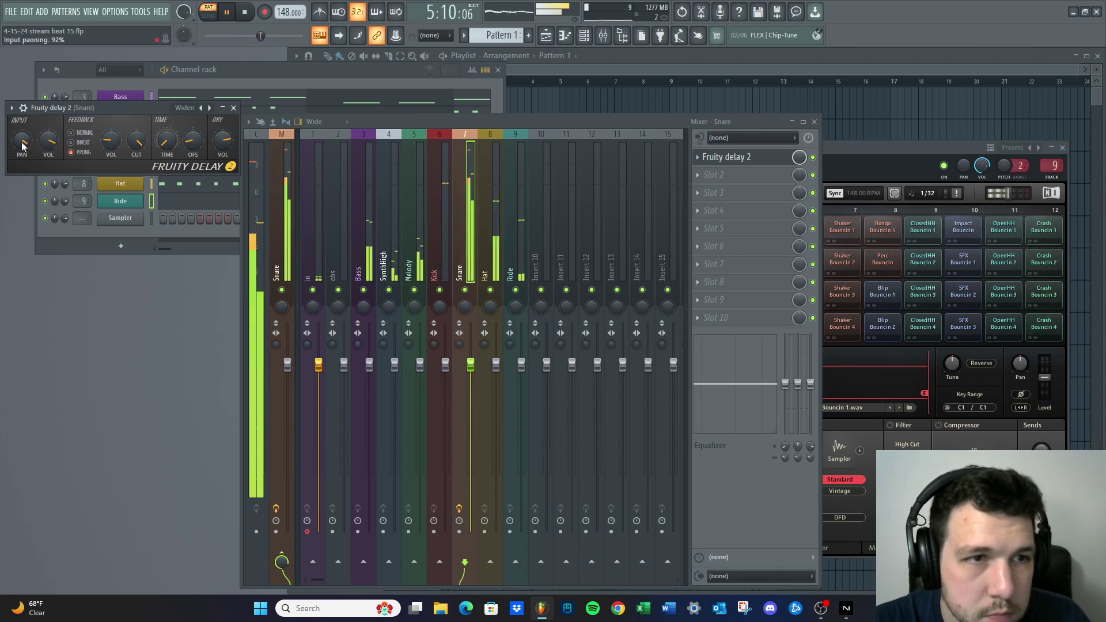
# Fine-tune the Snare delay's input panning and volume, and bring its time to about 0:12
pyautogui.moveTo(22, 140); pyautogui.dragTo(21, 143)
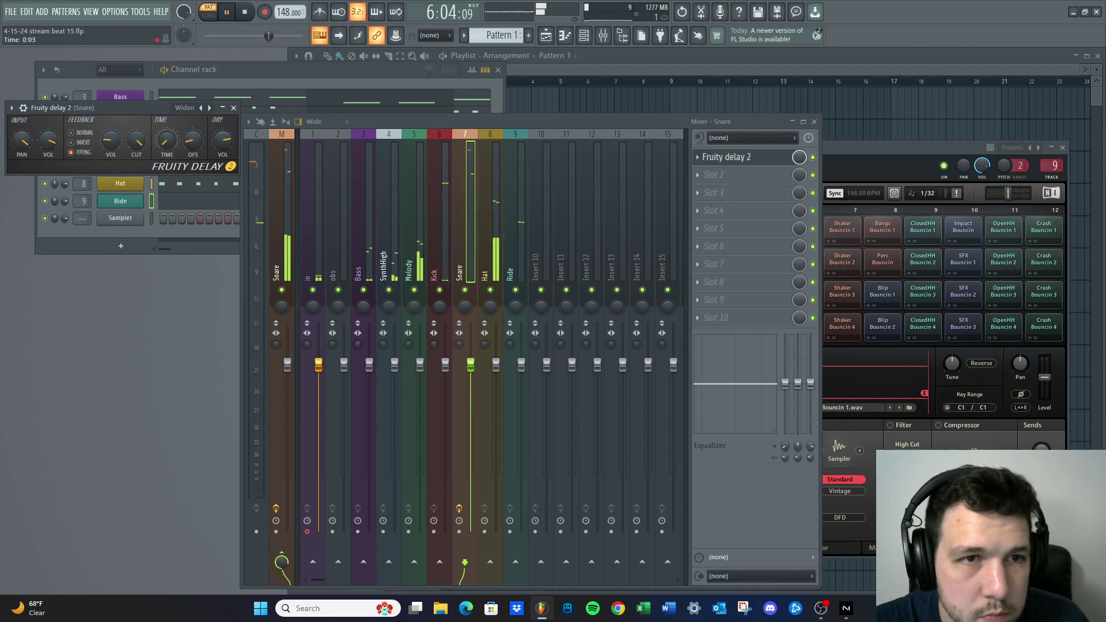
pyautogui.moveTo(54, 145); pyautogui.dragTo(55, 141)
pyautogui.rightClick(167, 143)
pyautogui.click(164, 143)
pyautogui.moveTo(164, 143); pyautogui.dragTo(165, 147)
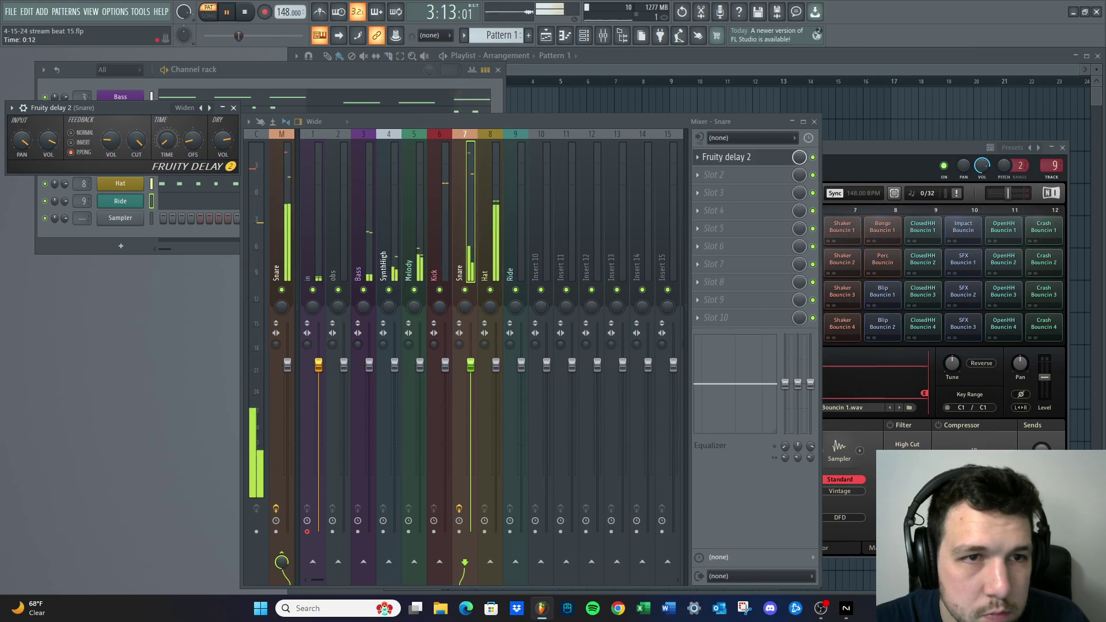
pyautogui.rightClick(165, 143)
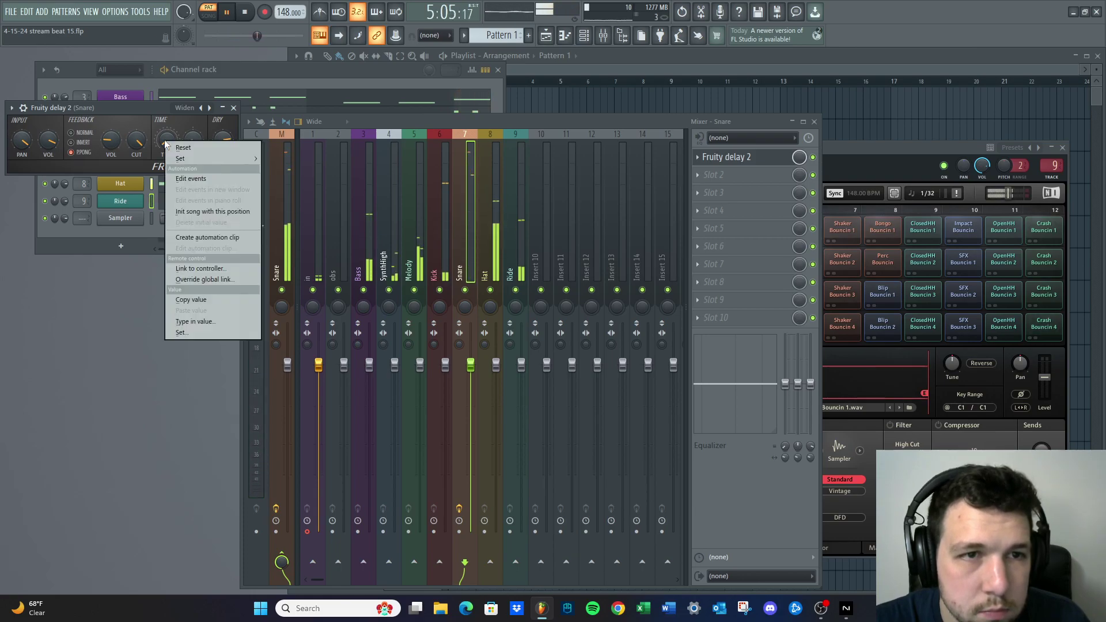
pyautogui.click(202, 320)
pyautogui.press('Escape')
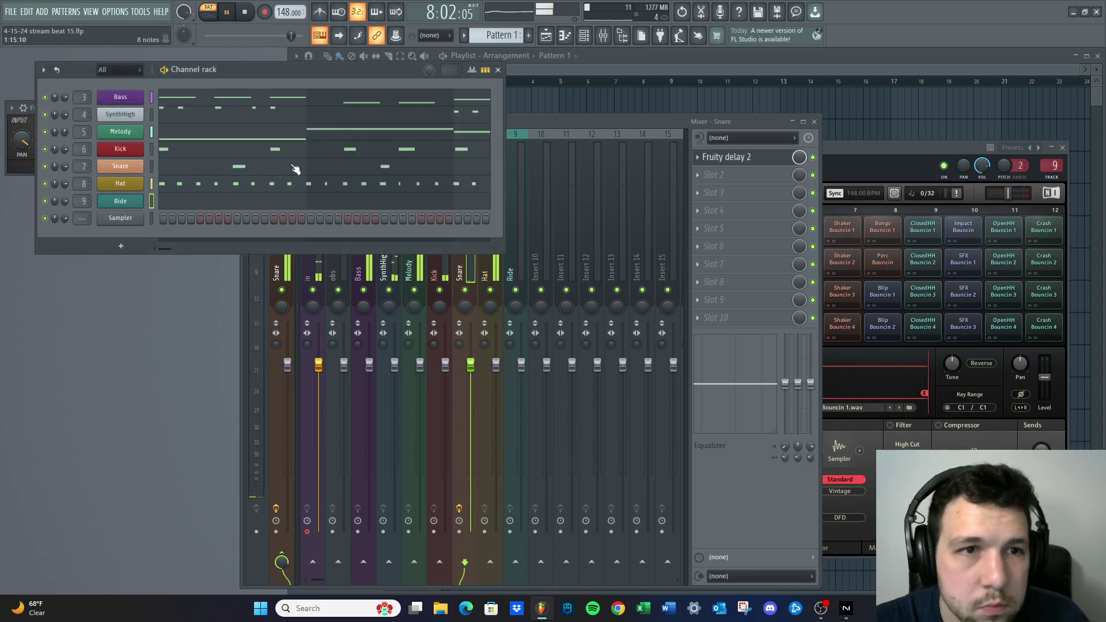
# Examine the Snare channel's notes in the piano roll, then return to the channel rack and mixer
pyautogui.click(302, 168)
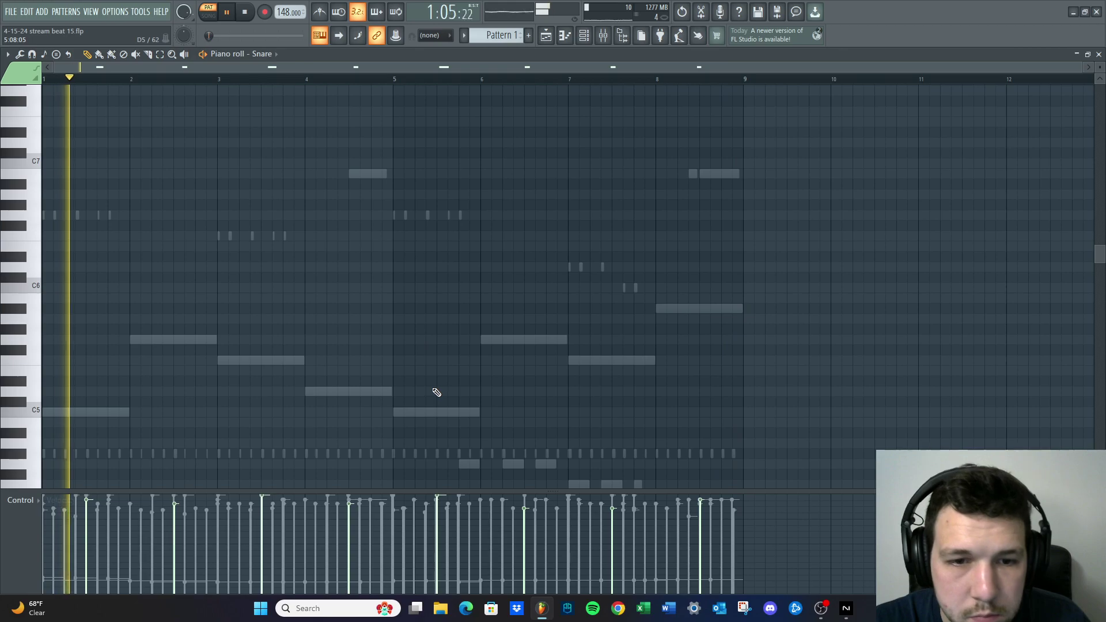
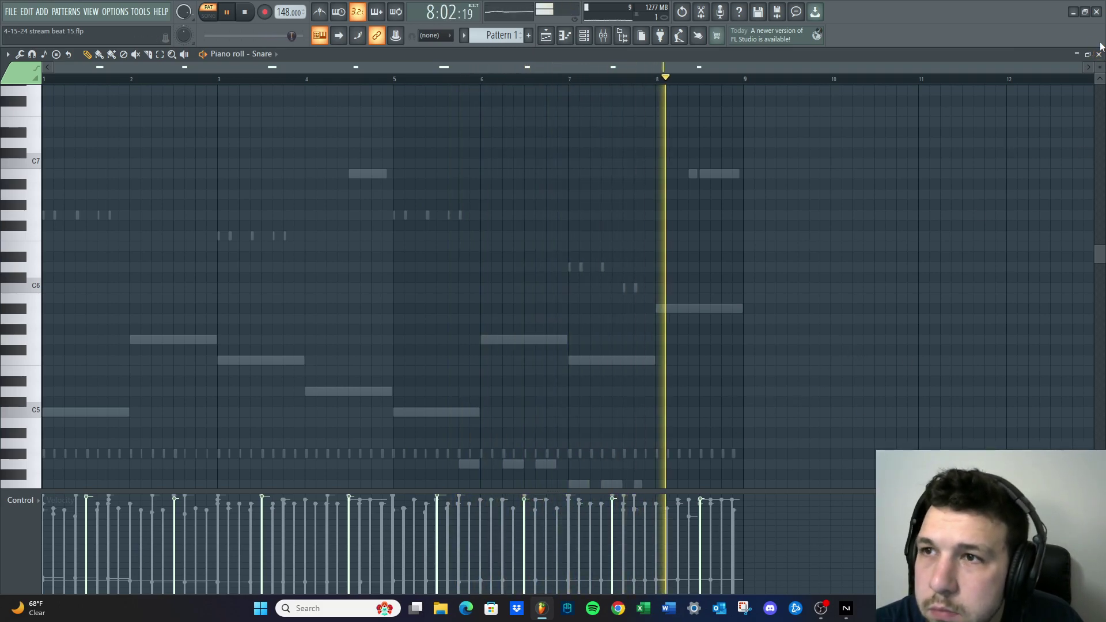
pyautogui.press('F7')
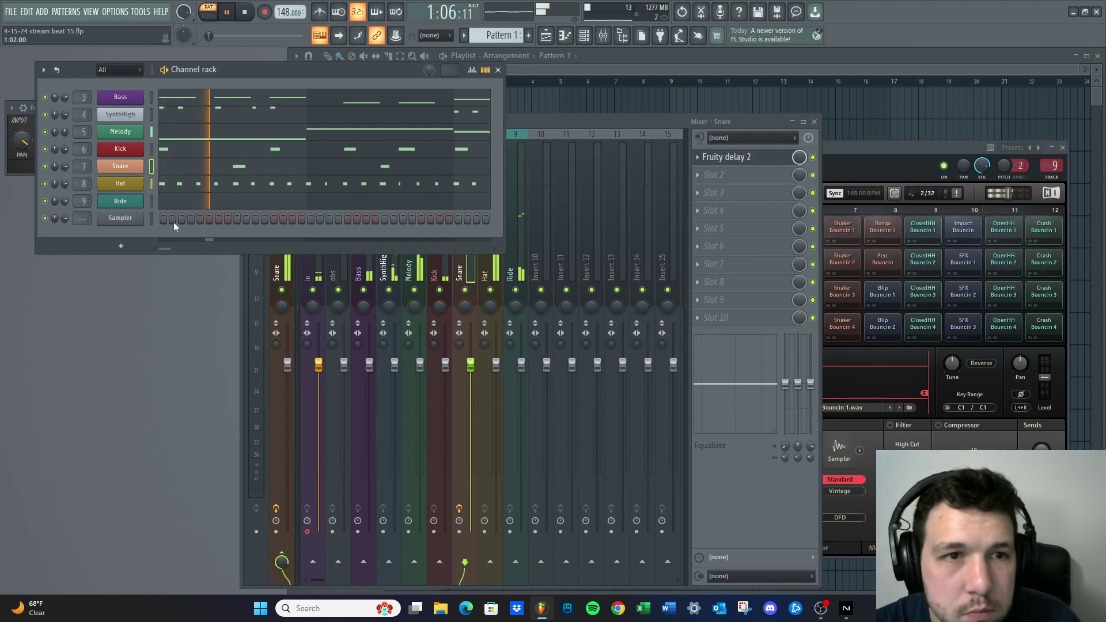
# Load Fruity Parametric EQ 2 into the first effect slot of the Kick mixer track 6 and start playback
pyautogui.click(440, 276)
pyautogui.click(720, 157)
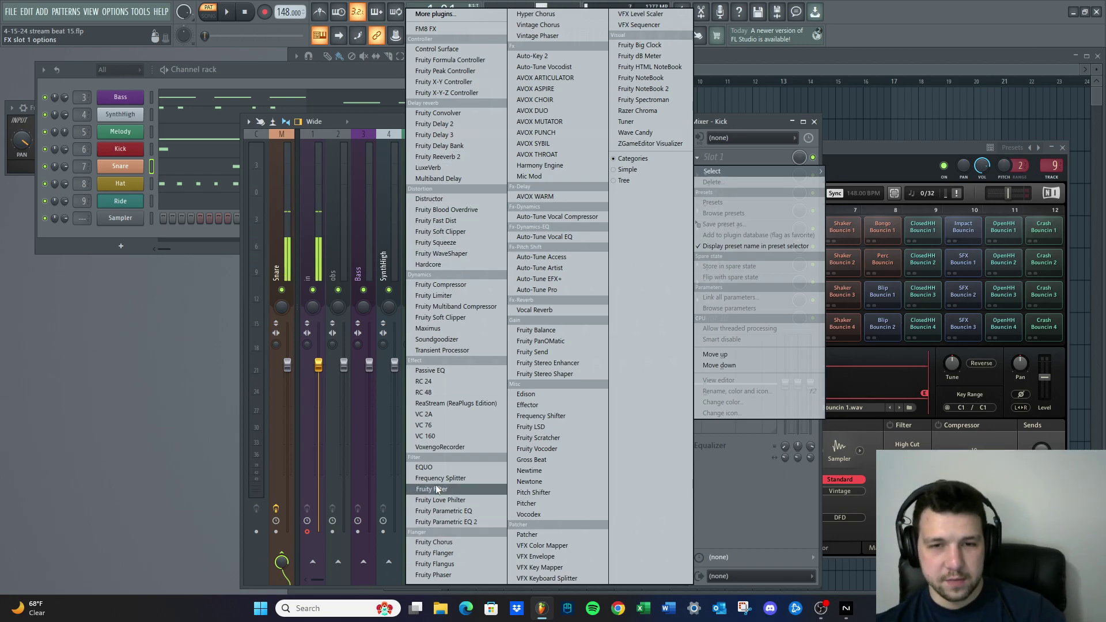
pyautogui.click(438, 522)
pyautogui.press('space')
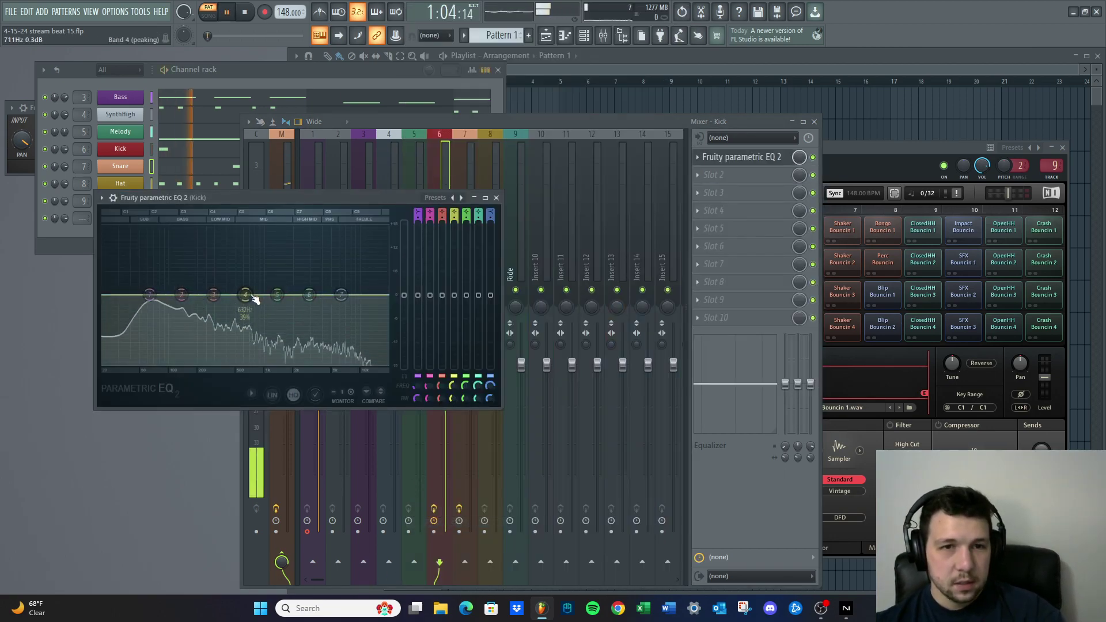
# Boost the Kick's low mids with EQ band 4, raise band 2 slightly, and close the EQ after auditioning it
pyautogui.moveTo(245, 295); pyautogui.dragTo(182, 290)
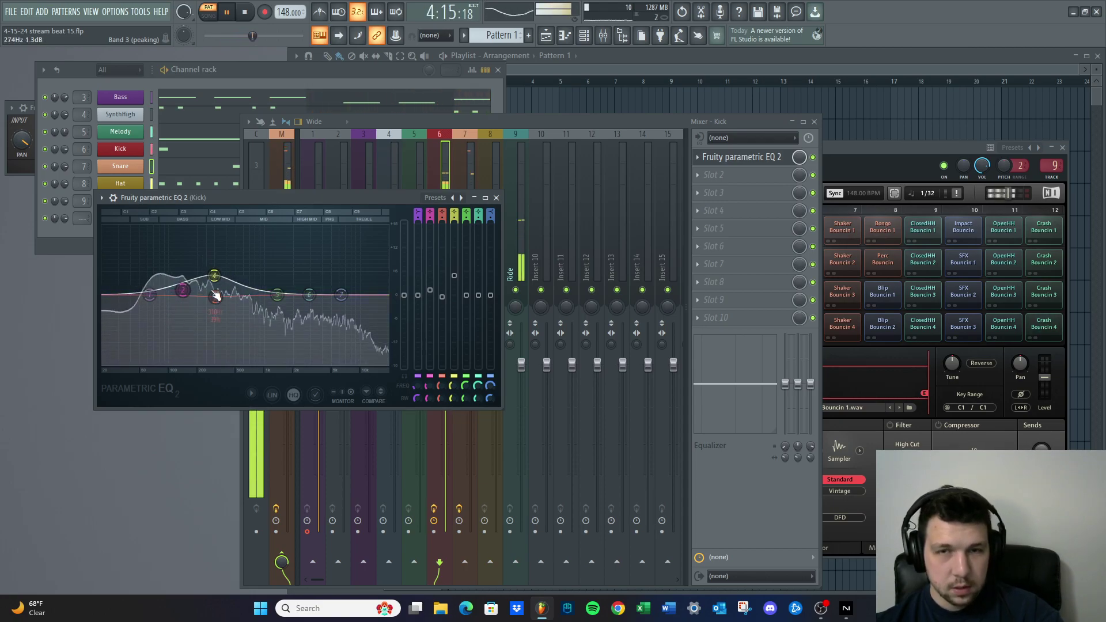
pyautogui.press('space')
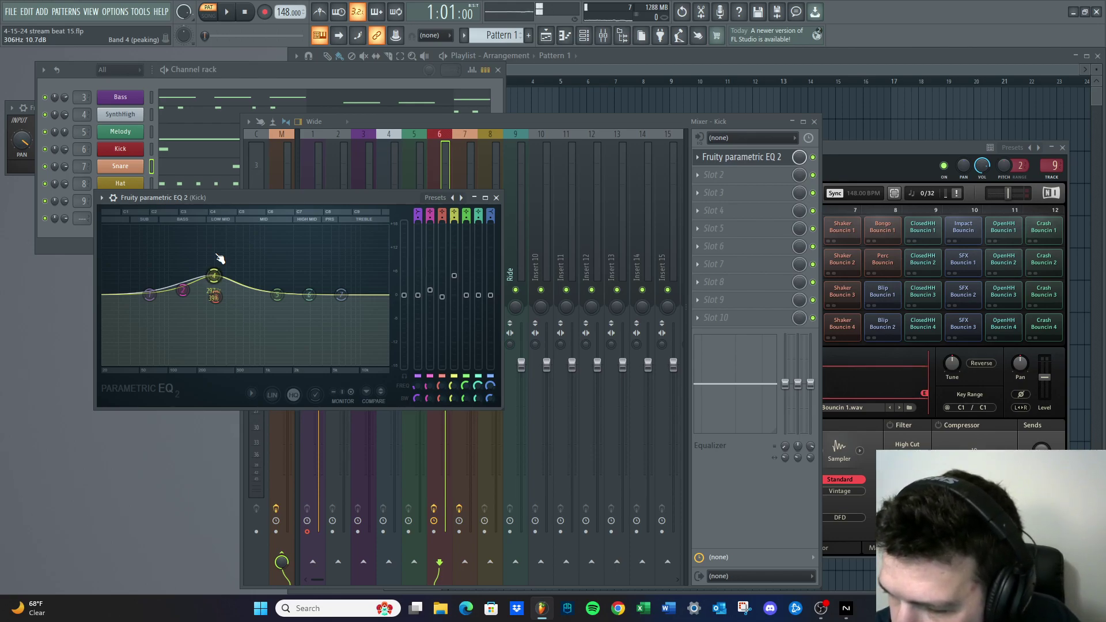
pyautogui.press('space')
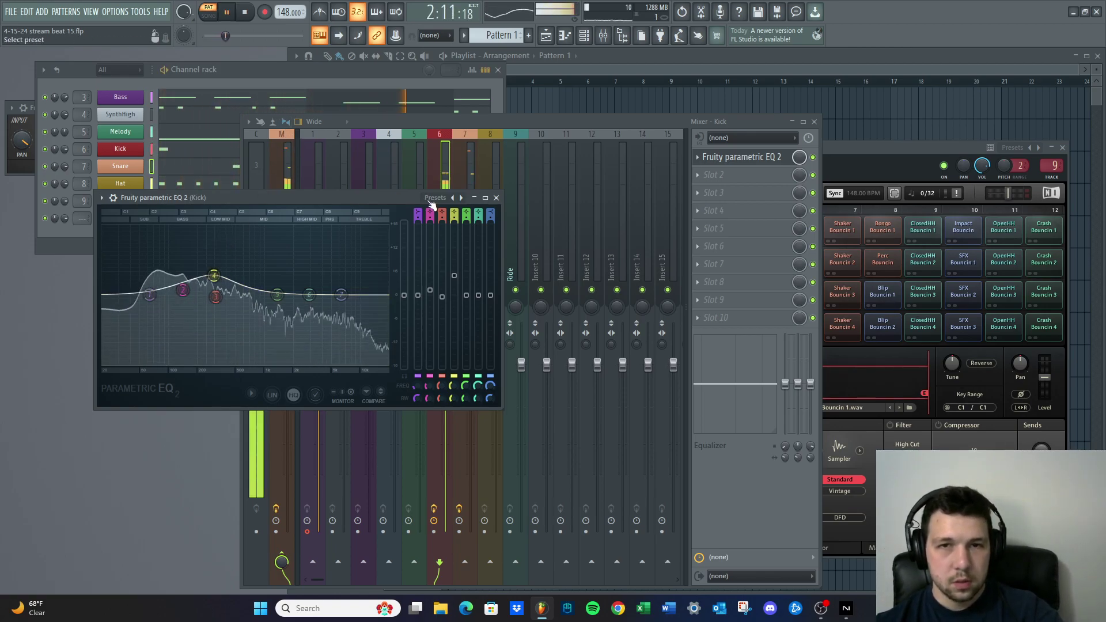
pyautogui.click(496, 197)
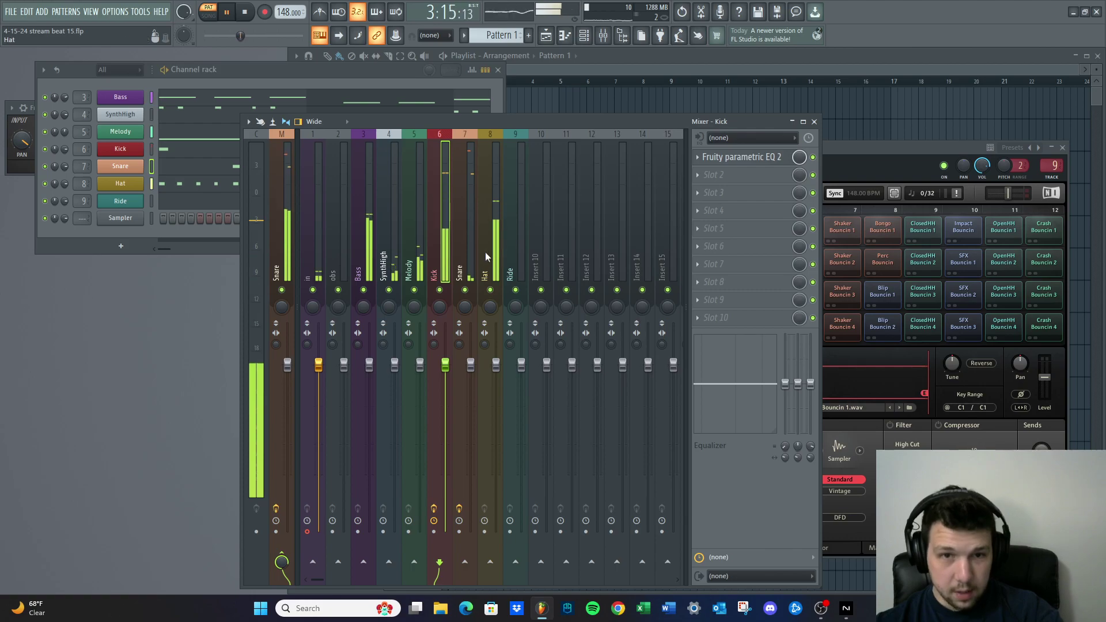
# Audition the full pattern and select the Hat mixer track 8
pyautogui.press('space')
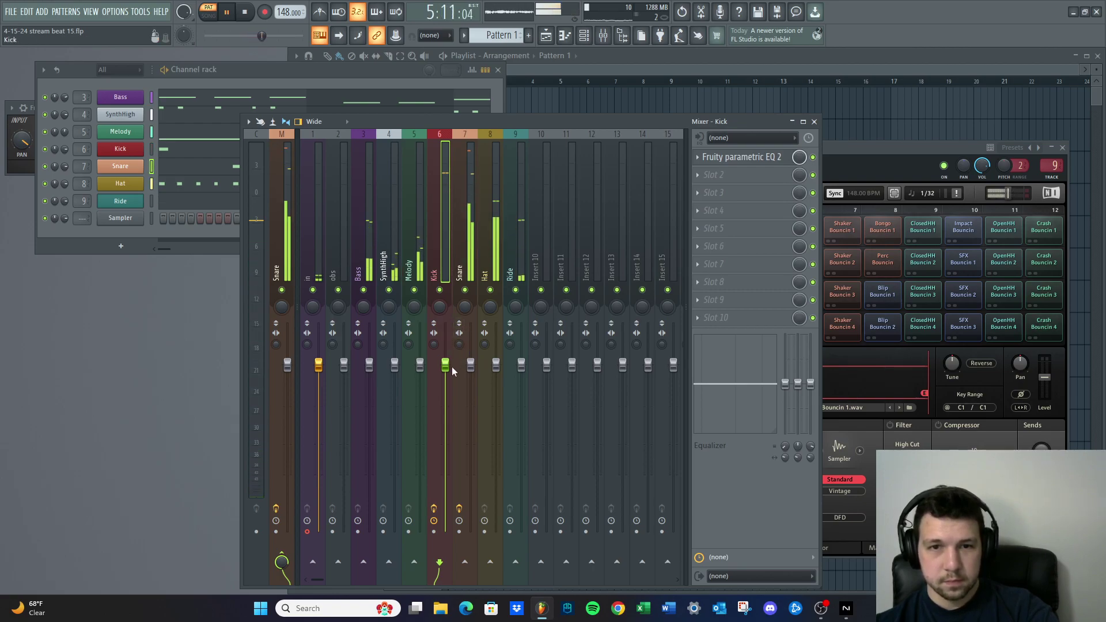
pyautogui.click(496, 366)
pyautogui.press('space')
# Solo the Bass mixer track 3 and listen to it on its own
pyautogui.rightClick(364, 291)
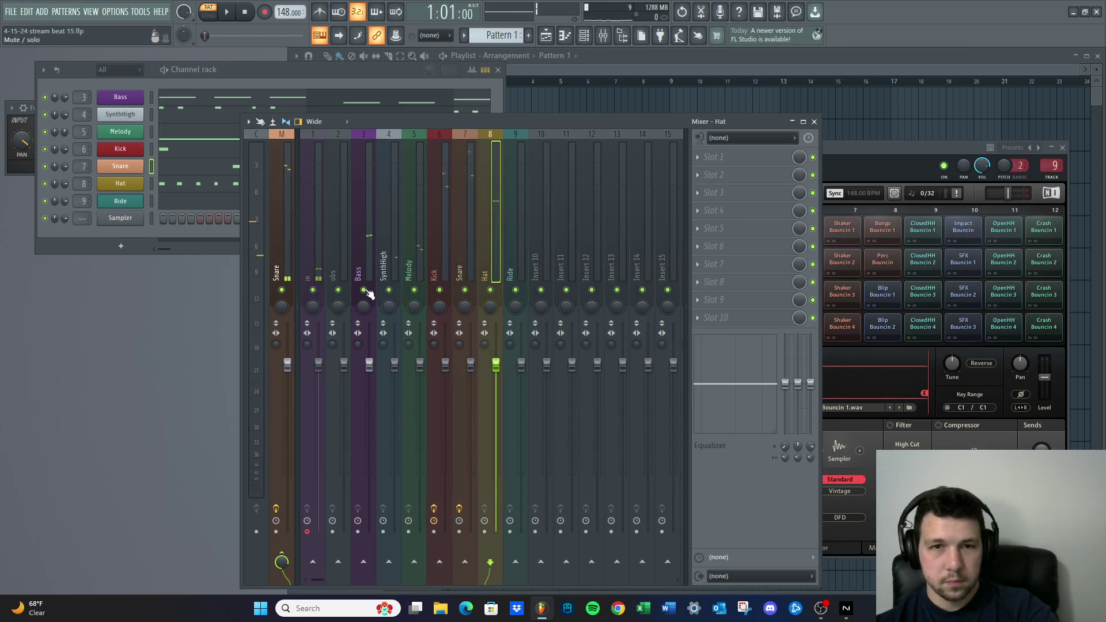
pyautogui.click(313, 290)
pyautogui.press('space')
pyautogui.click(364, 277)
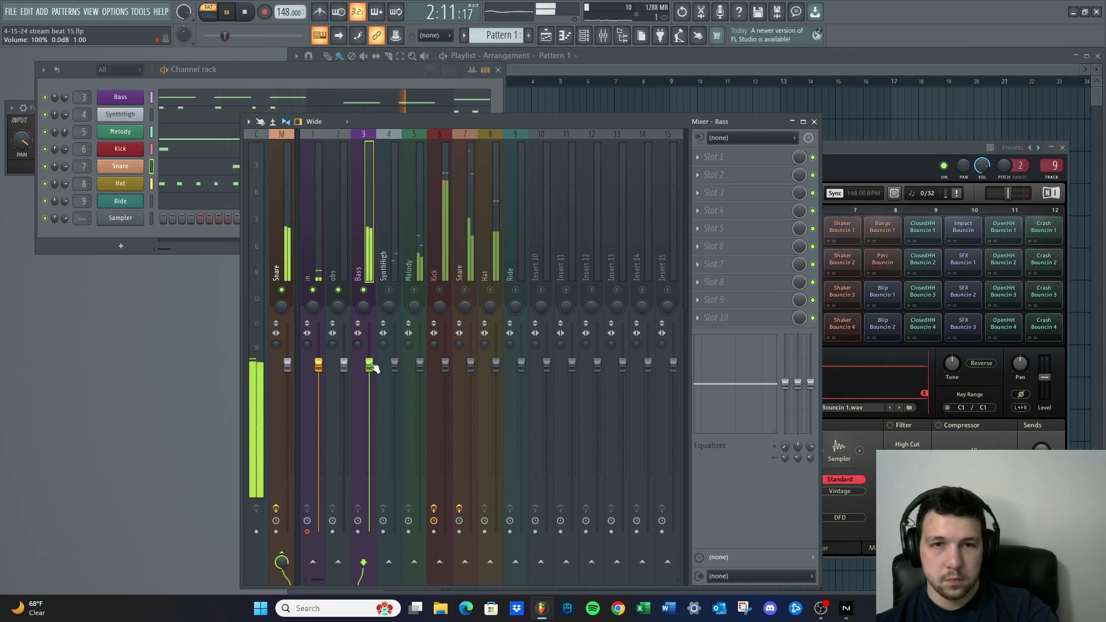
pyautogui.press('space')
# Solo the SynthHigh mixer track 4 and load LuxeVerb with the Bright Hall preset into its first effect slot
pyautogui.click(390, 290)
pyautogui.press('space')
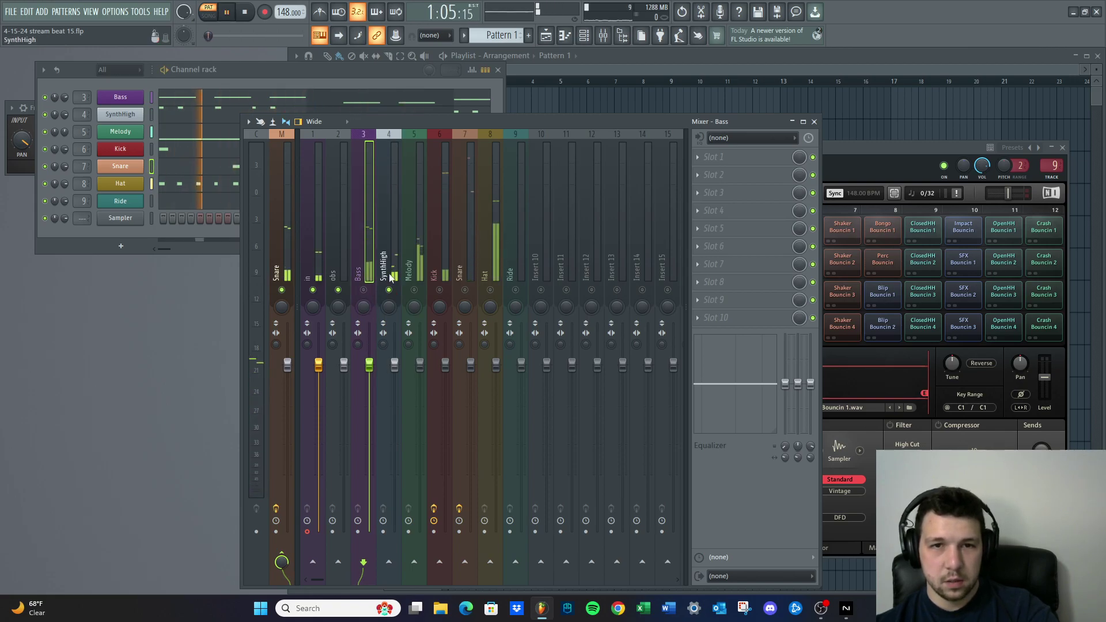
pyautogui.click(713, 156)
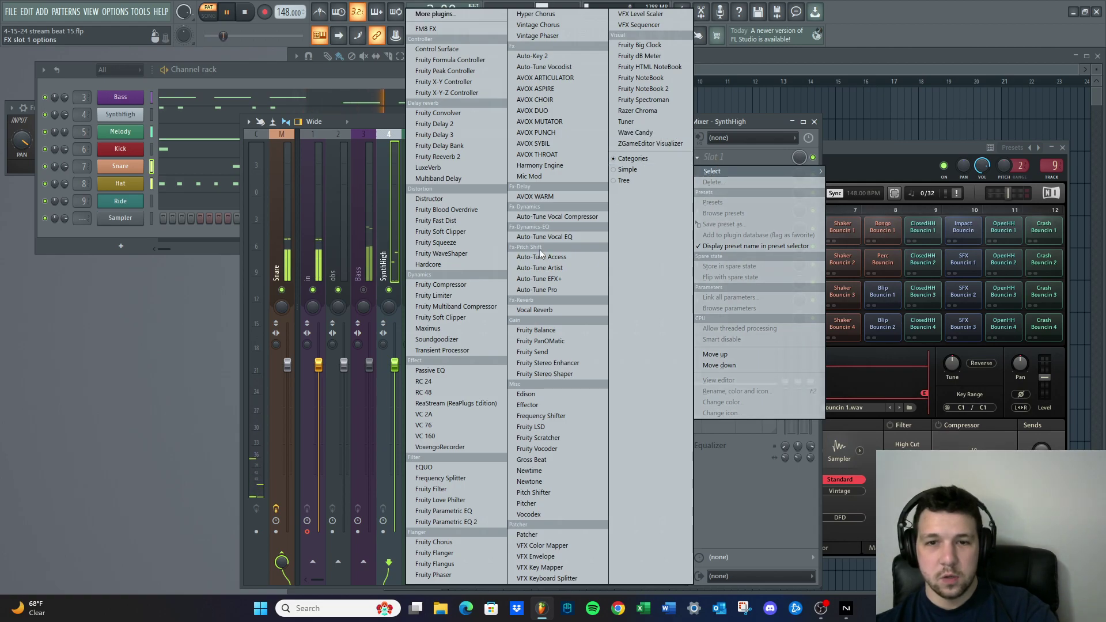
pyautogui.press('l')
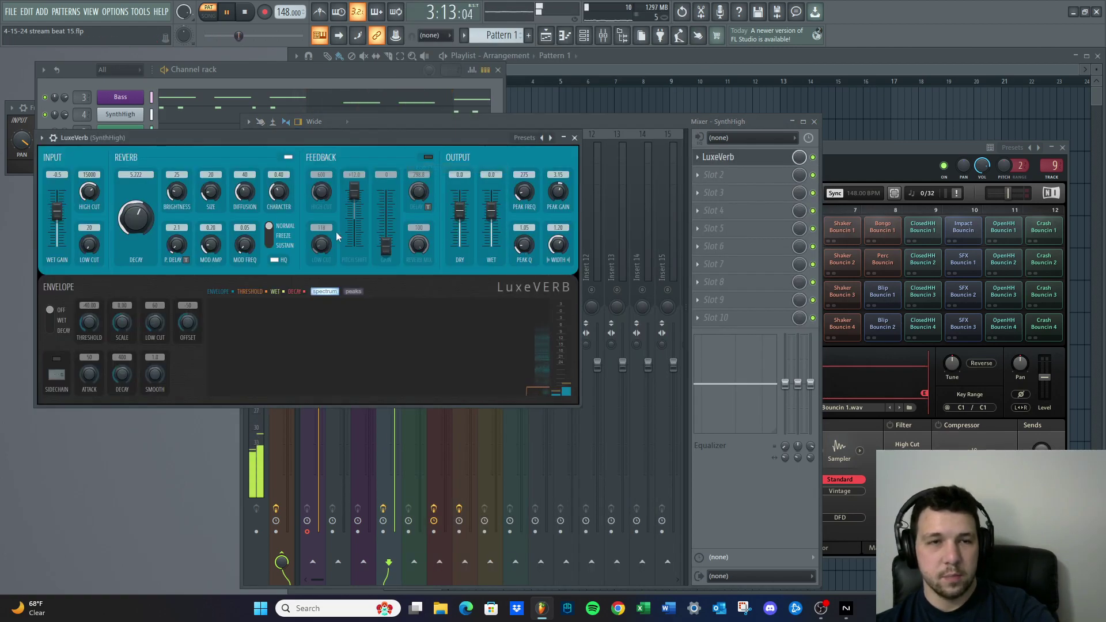
pyautogui.click(41, 138)
pyautogui.moveTo(57, 182)
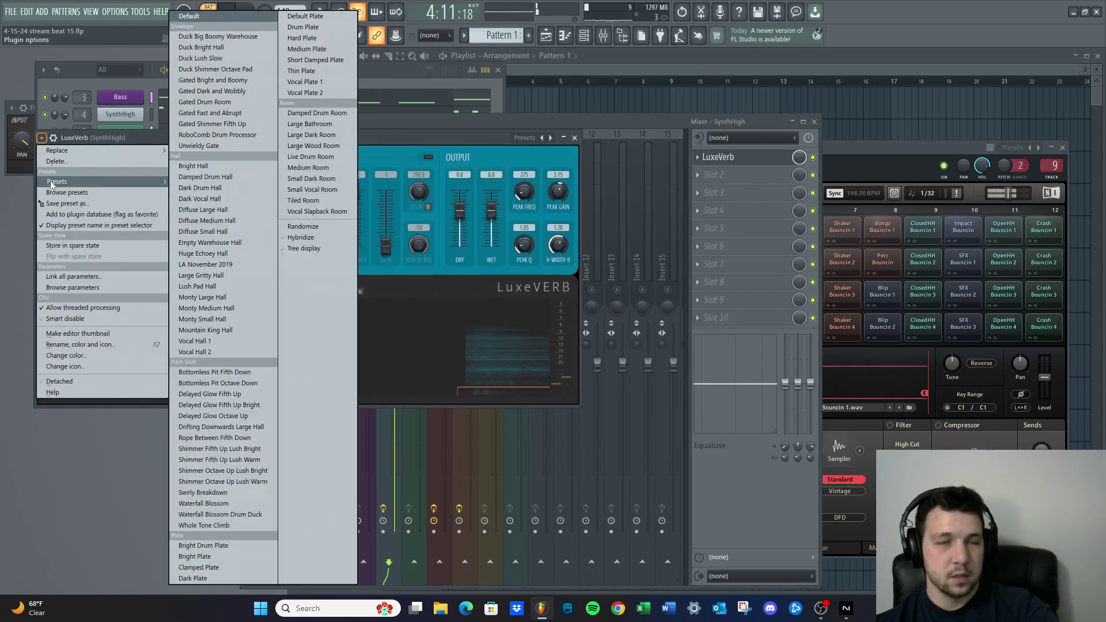
pyautogui.click(196, 167)
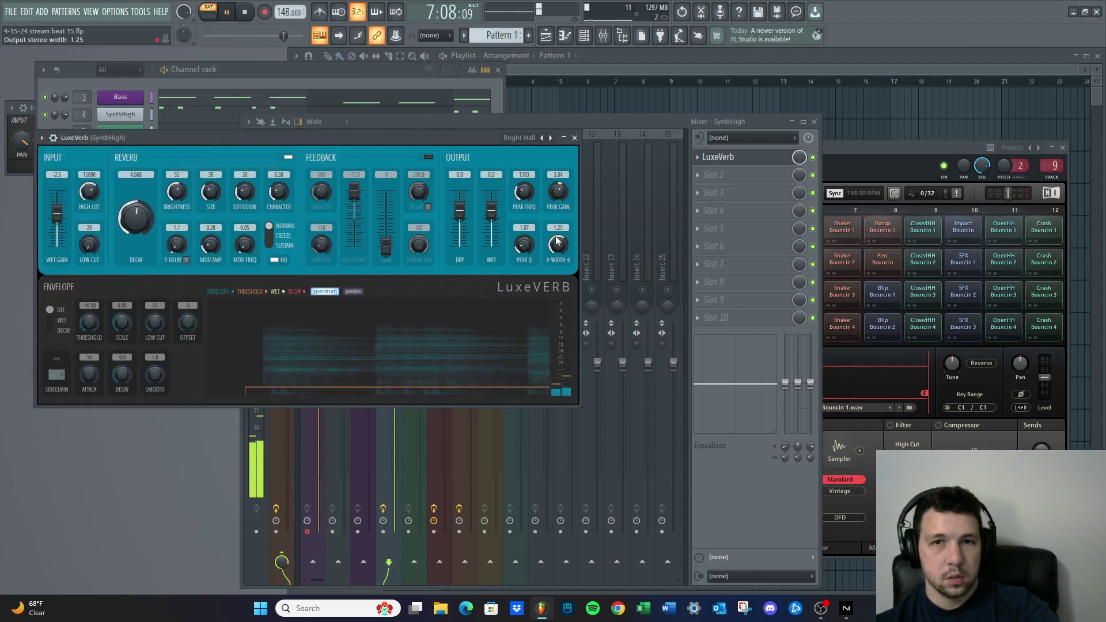
# Restart playback to audition the SynthHigh reverb, close LuxeVerb, and solo the Melody mixer track 5
pyautogui.click(249, 12)
pyautogui.press('space')
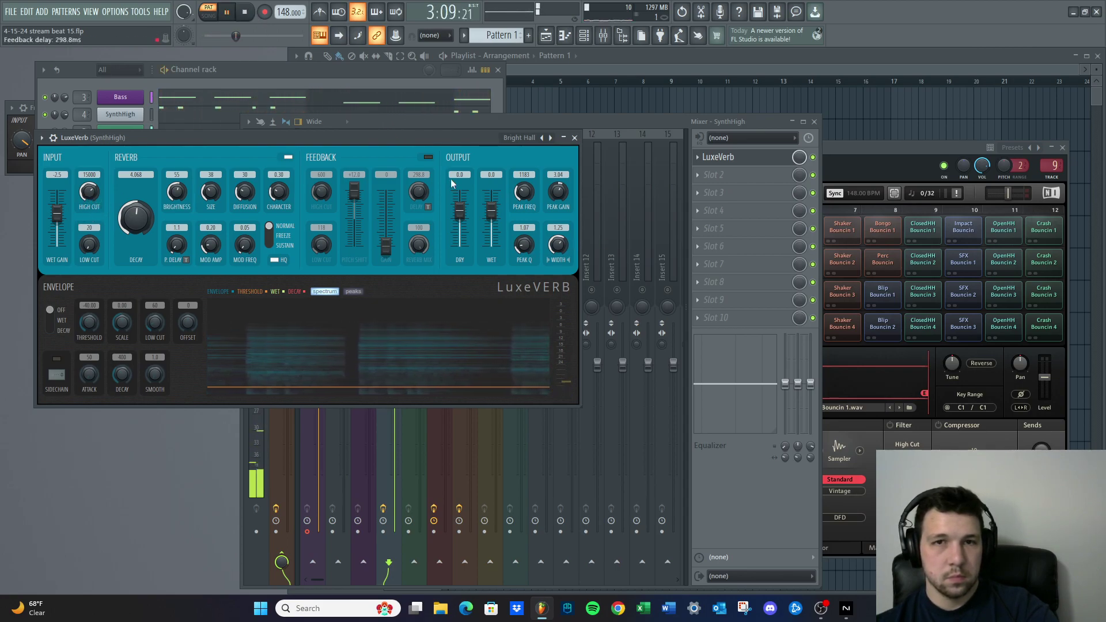
pyautogui.click(574, 138)
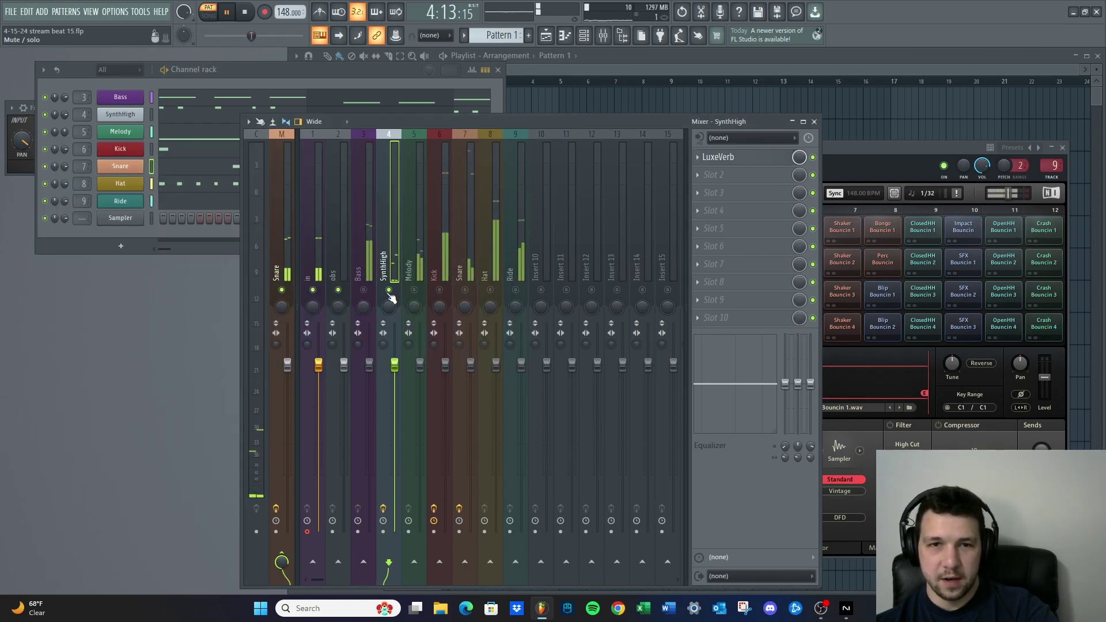
pyautogui.click(417, 293)
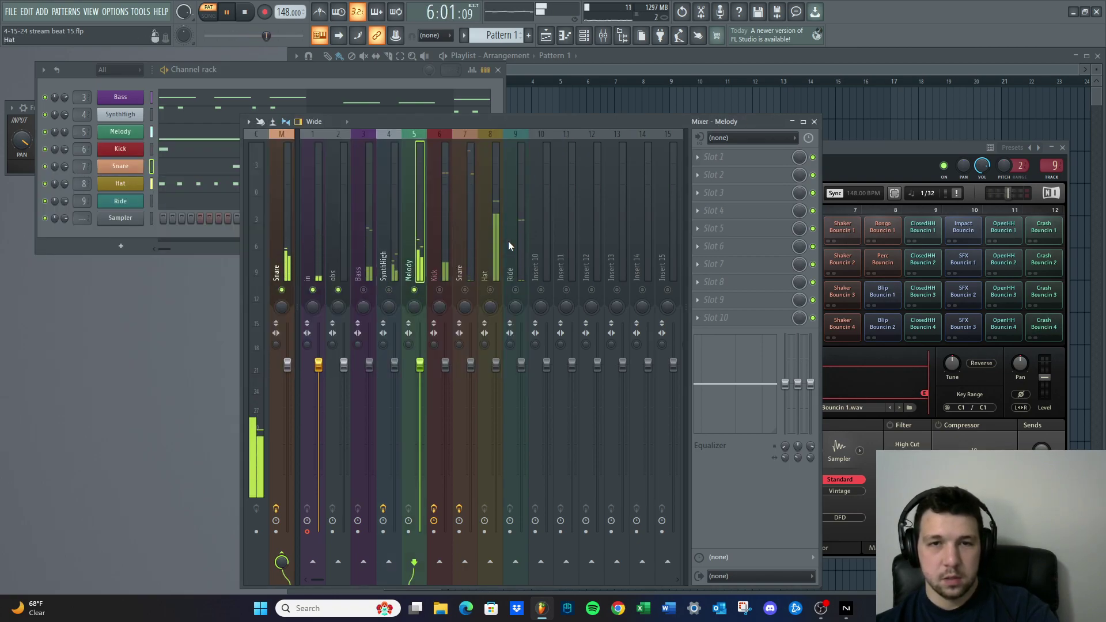
# Try AVOX DUO in the Melody track's first effect slot and delete it after listening
pyautogui.click(711, 166)
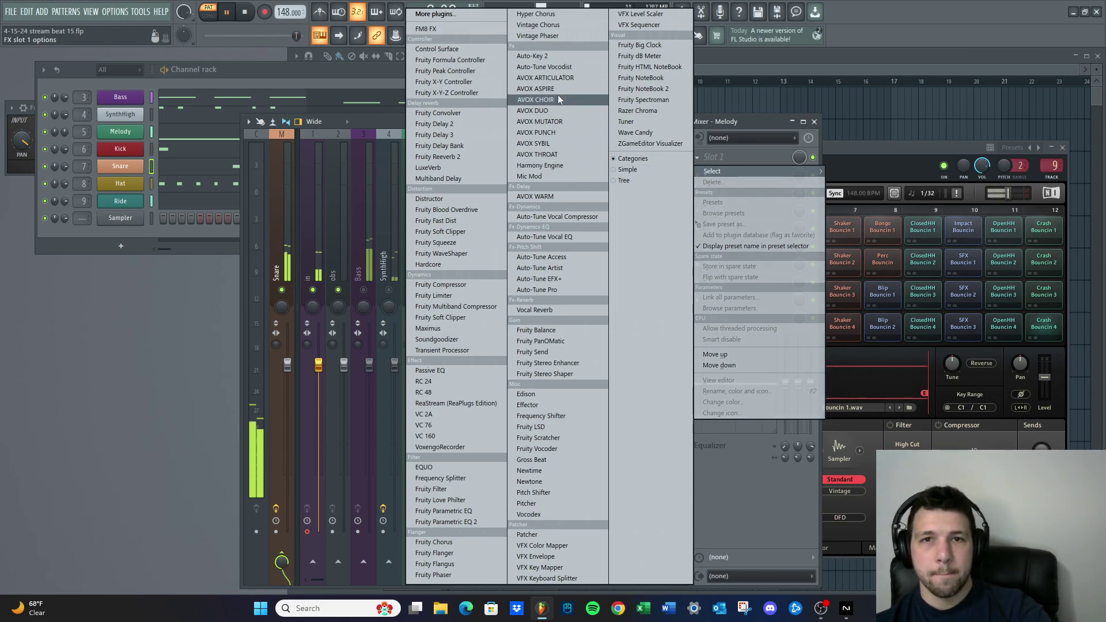
pyautogui.click(545, 109)
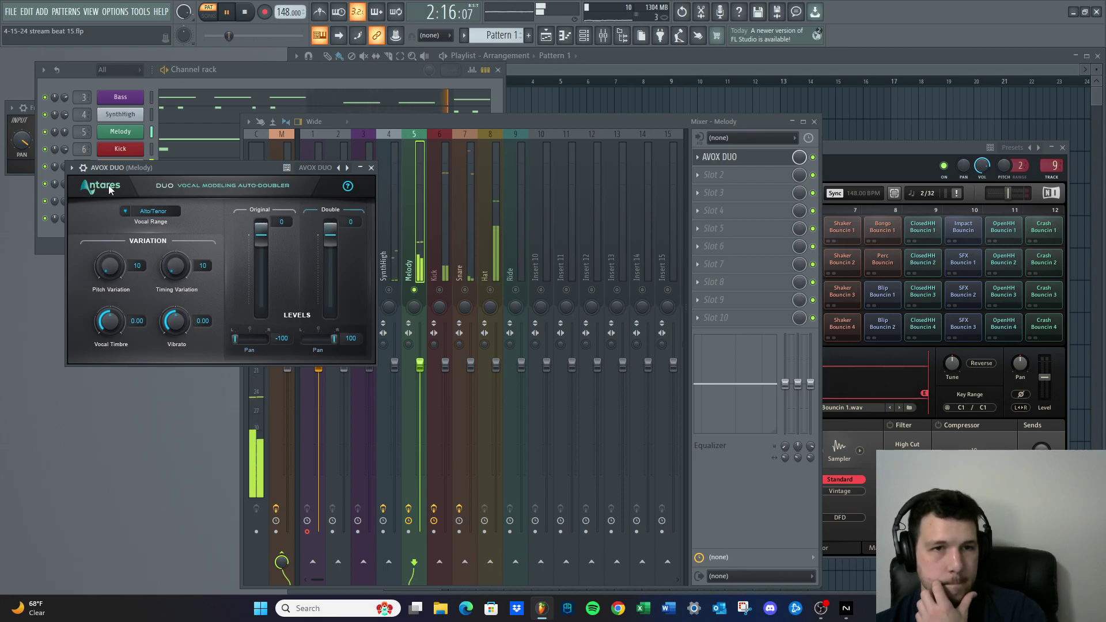
pyautogui.click(698, 157)
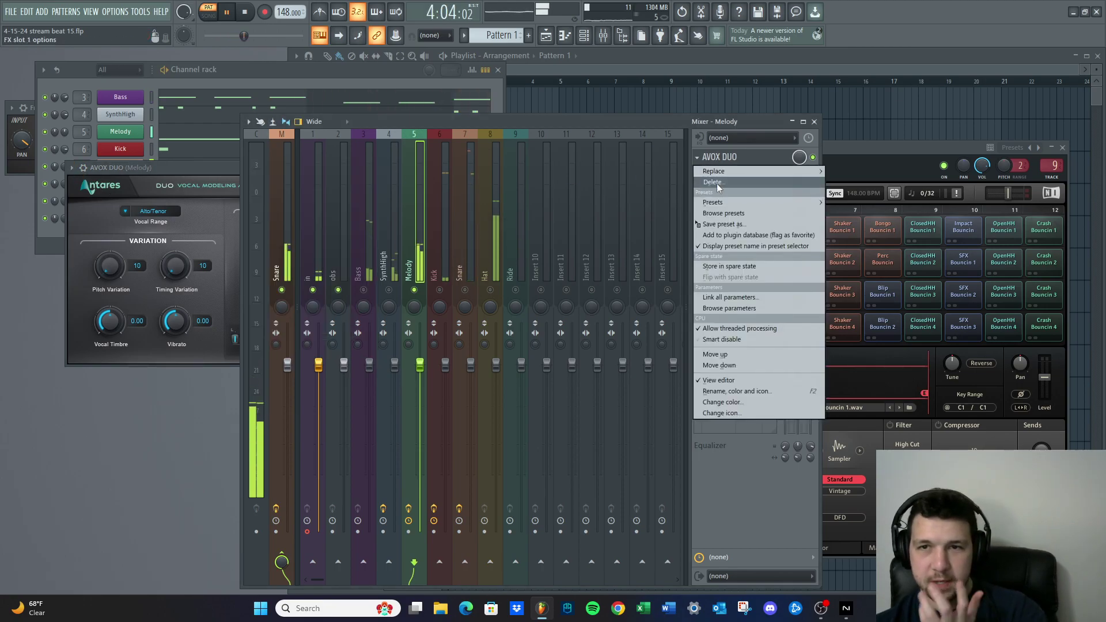
pyautogui.moveTo(718, 171)
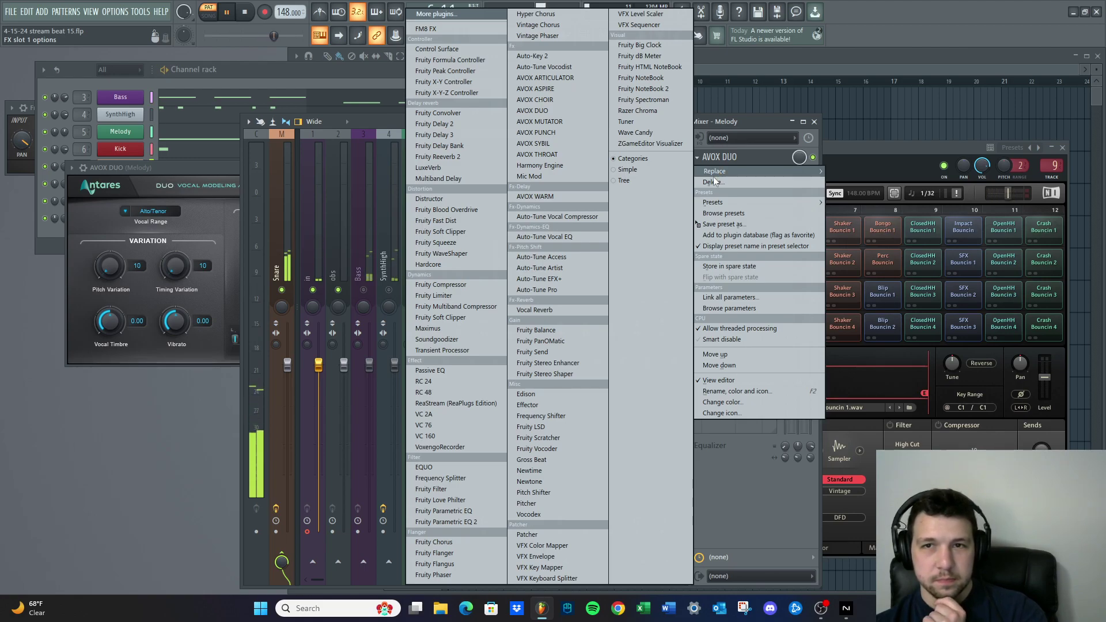
pyautogui.click(711, 181)
pyautogui.click(592, 340)
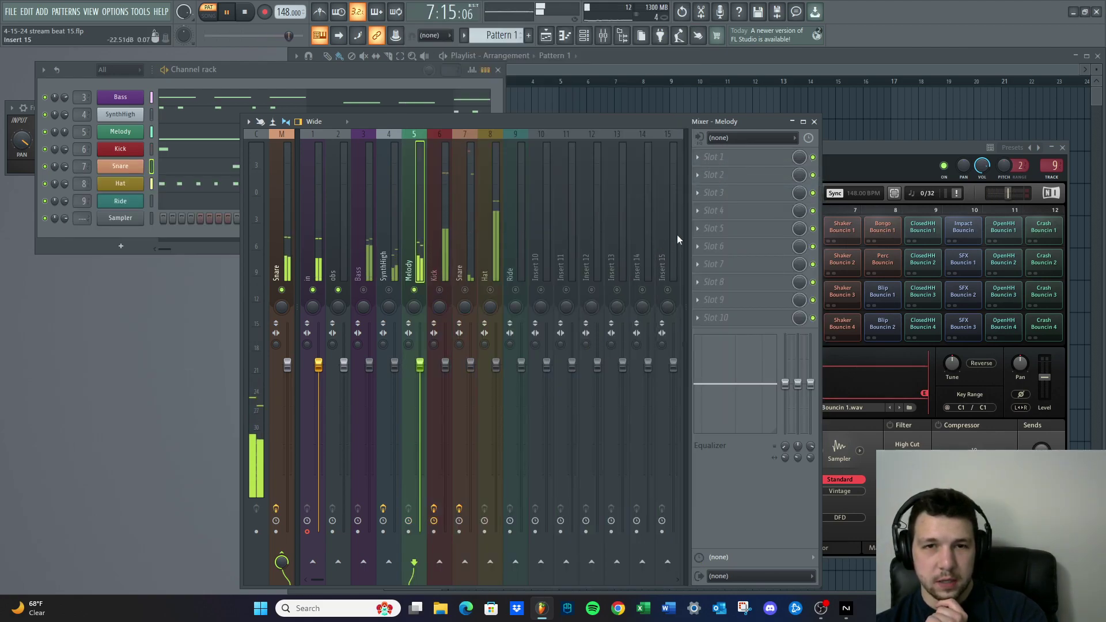
# Load Fruity Chorus into the Melody track's first effect slot, restart playback, and apply the Fat Clean preset
pyautogui.click(703, 160)
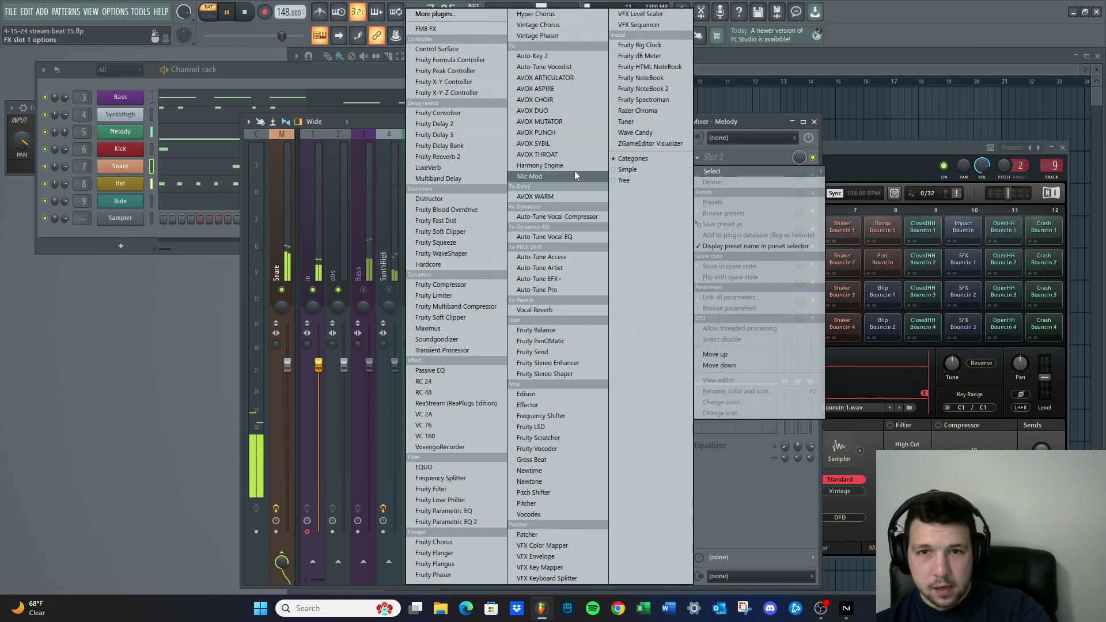
pyautogui.click(250, 13)
pyautogui.click(250, 12)
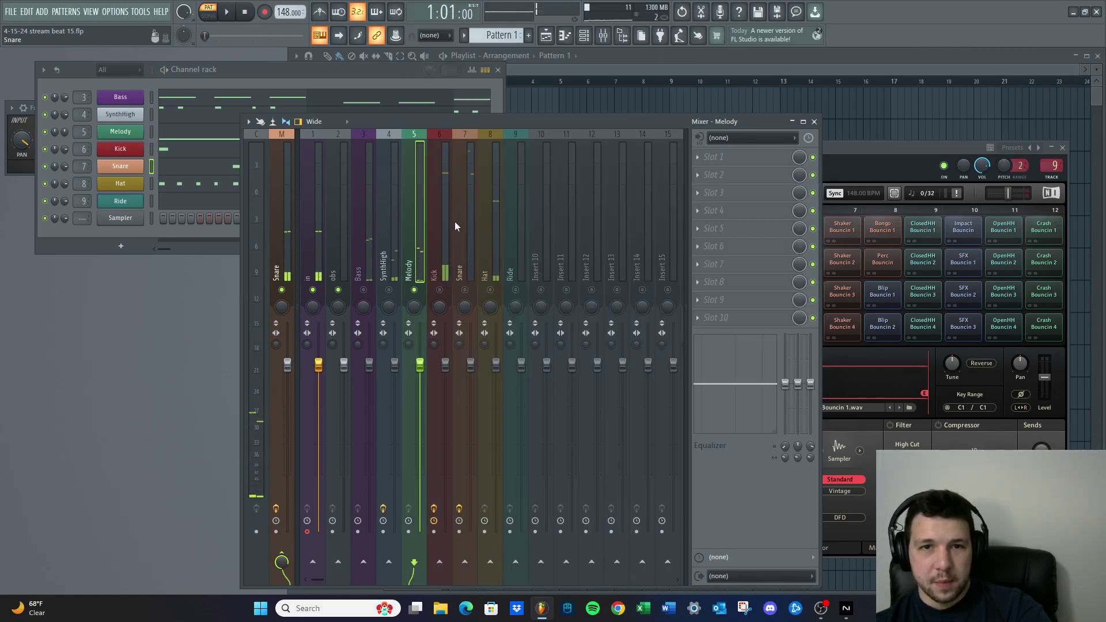
pyautogui.click(697, 158)
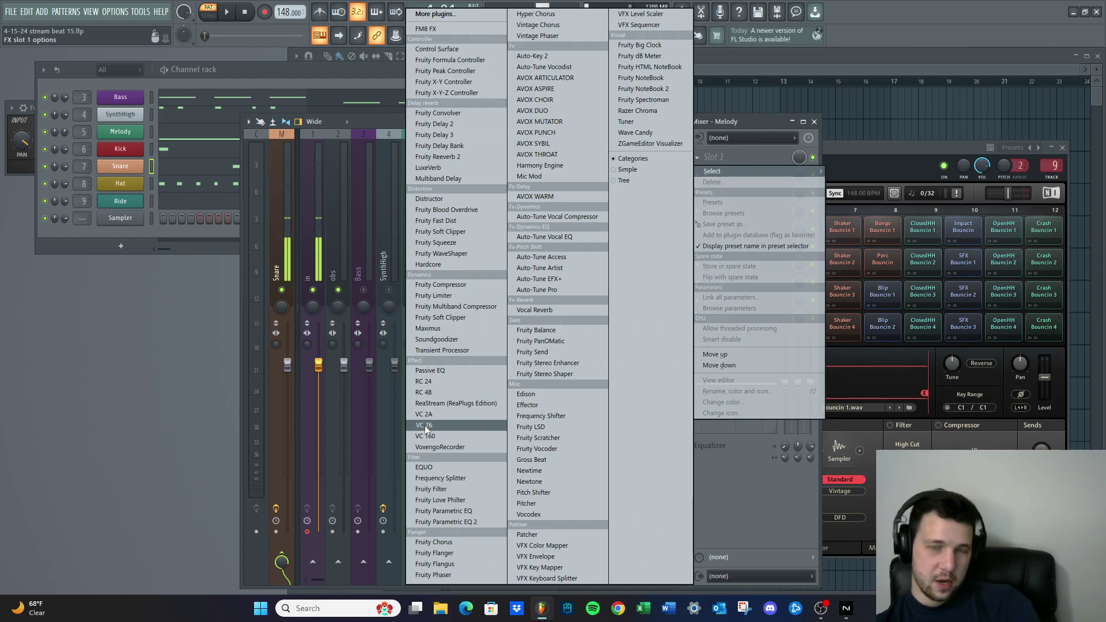
pyautogui.click(437, 542)
pyautogui.press('space')
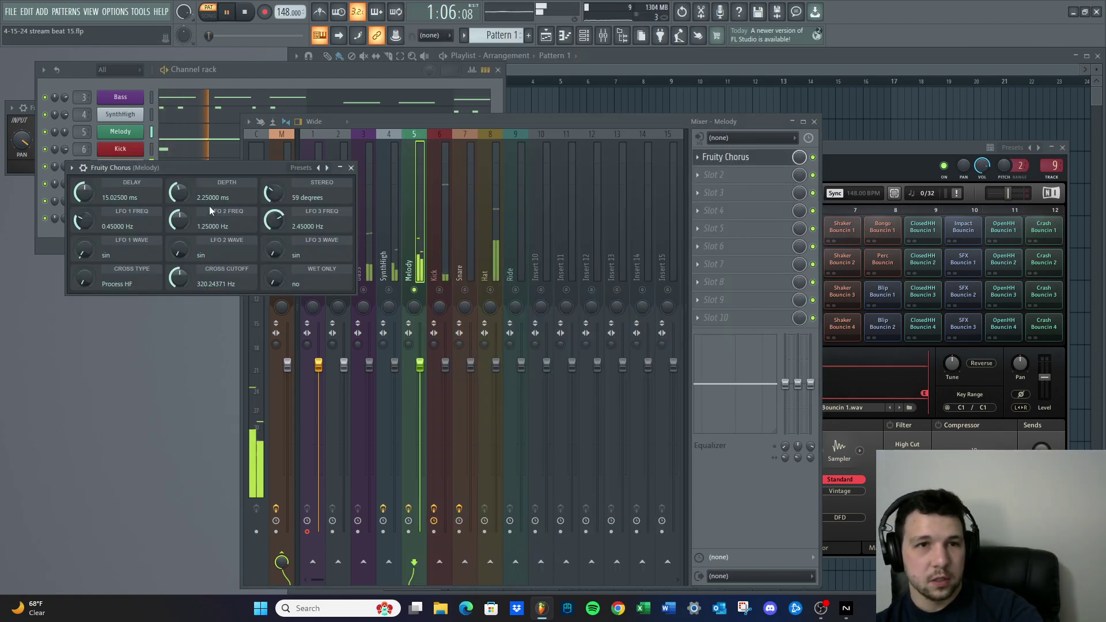
pyautogui.click(71, 168)
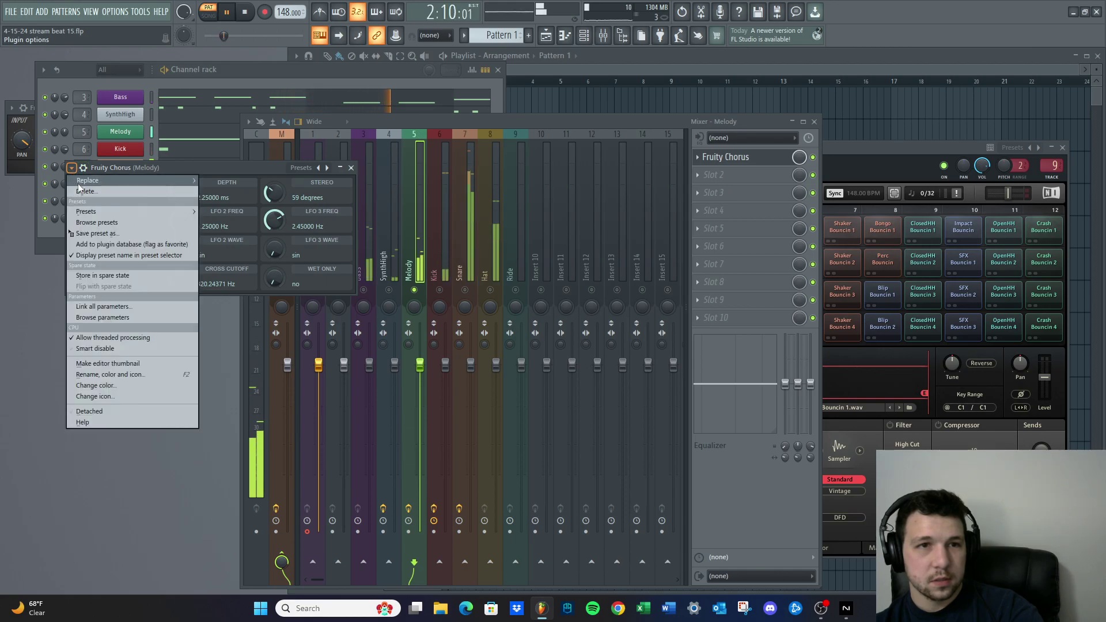
pyautogui.moveTo(95, 212)
pyautogui.click(222, 244)
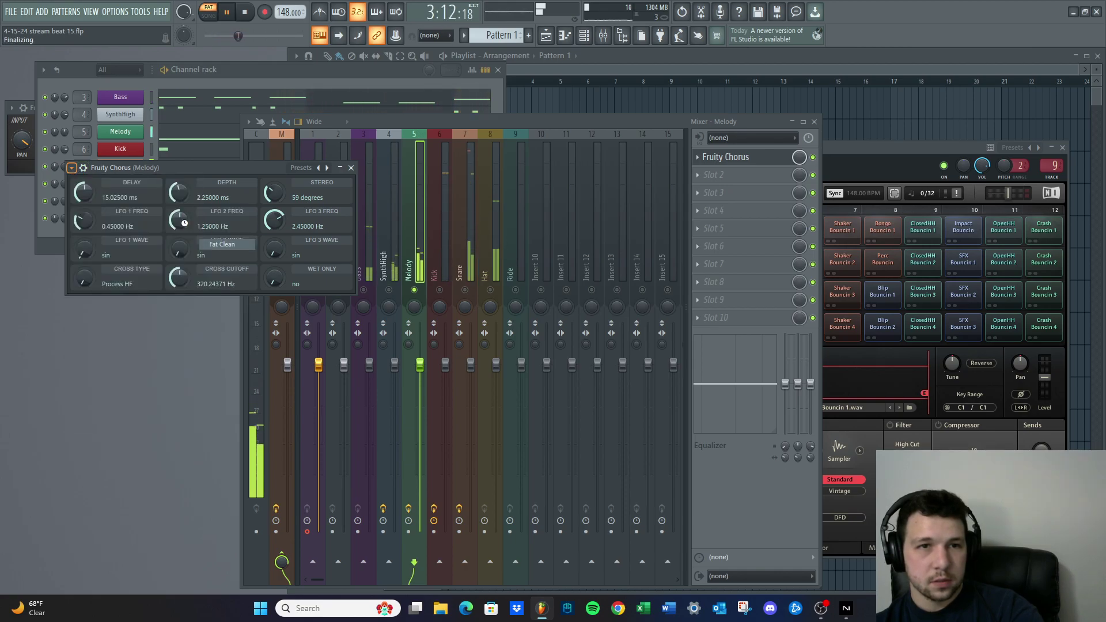
# Audition the Fruity Chorus presets one after another, including Low Enhance, Poly Chorus and 50 Detune, ending on Default
pyautogui.click(71, 168)
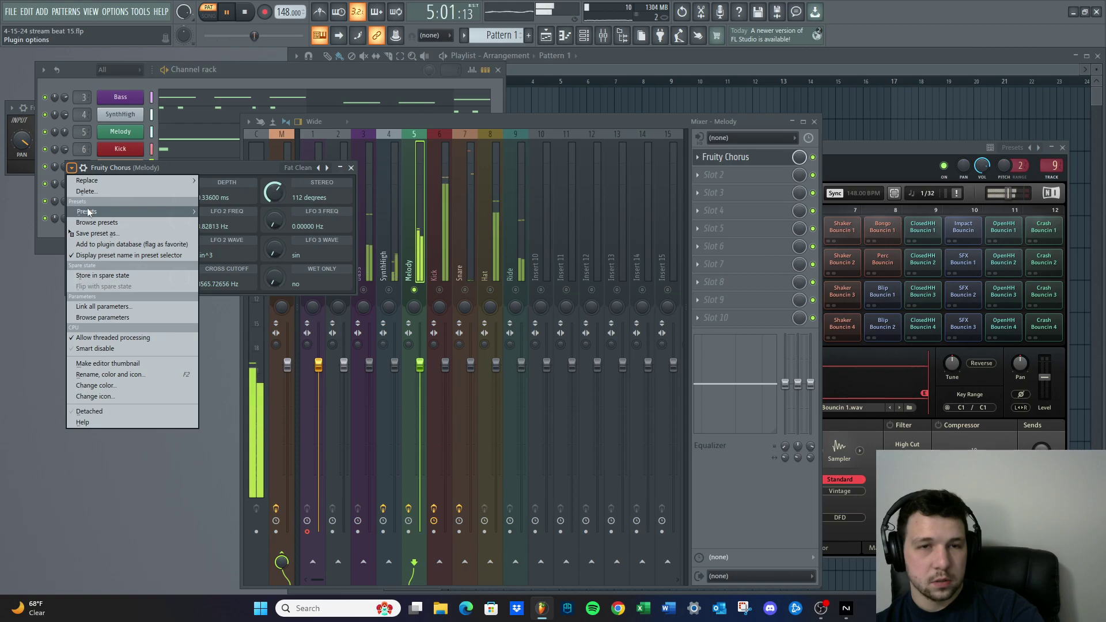
pyautogui.moveTo(180, 216)
pyautogui.click(328, 168)
pyautogui.click(328, 168)
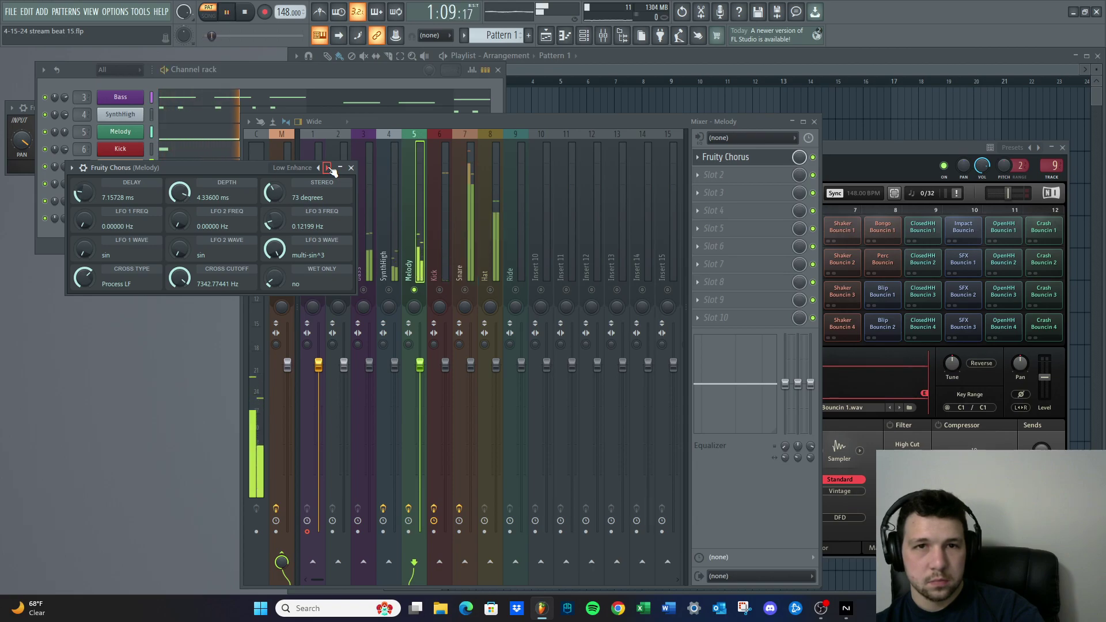
pyautogui.click(328, 168)
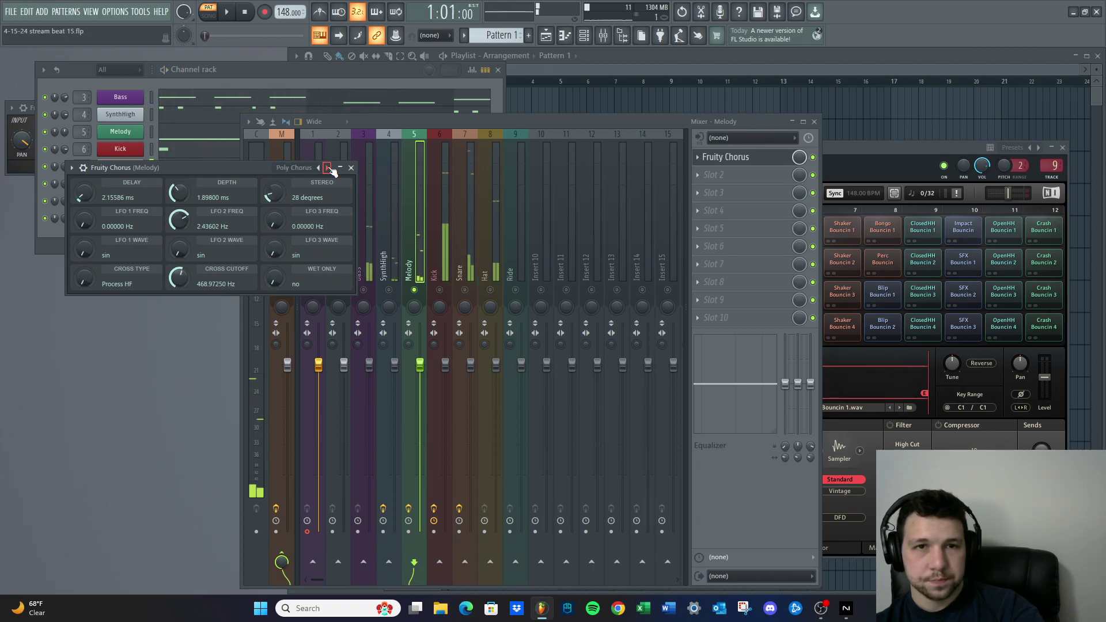
pyautogui.click(328, 168)
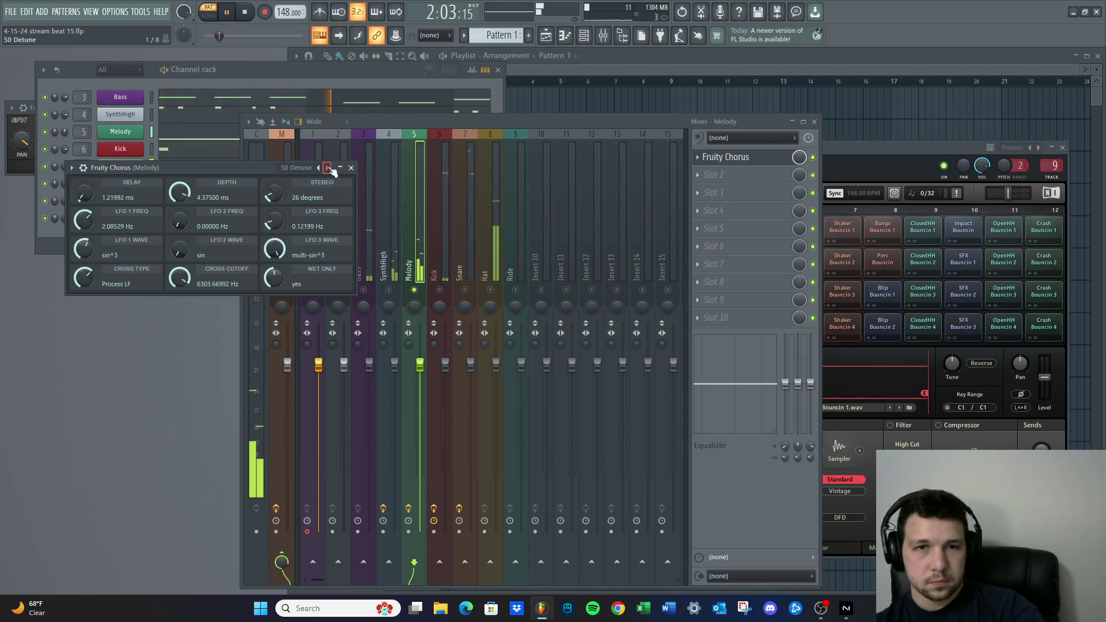
pyautogui.click(328, 168)
pyautogui.press('space')
pyautogui.click(329, 169)
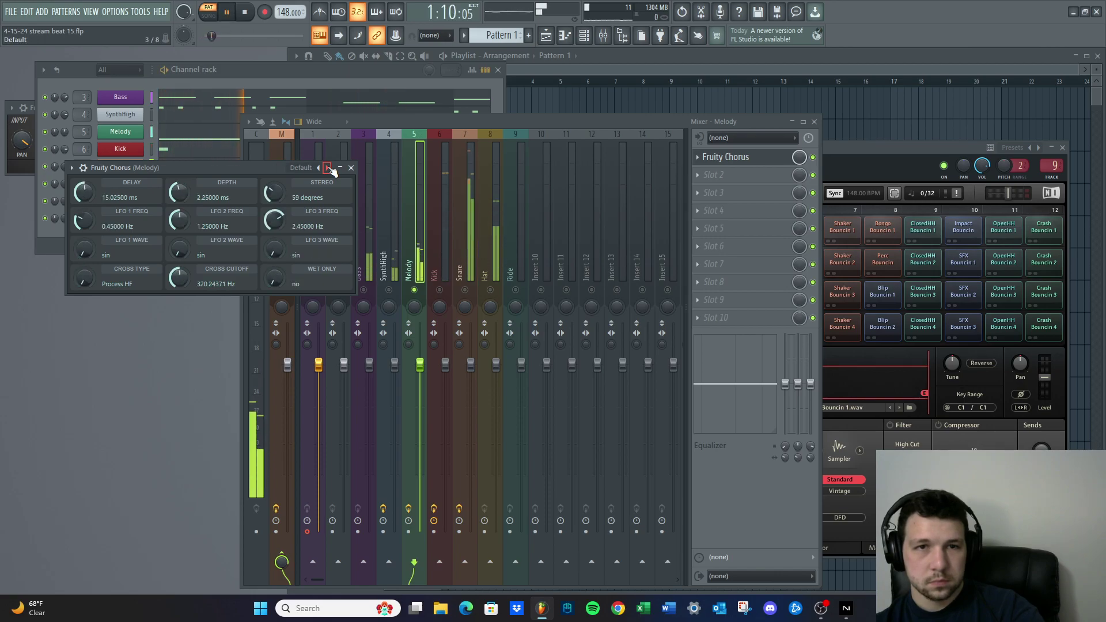
# Turn off the Melody solo so all tracks play, and advance Fruity Chorus to its Fat Clean preset
pyautogui.click(427, 295)
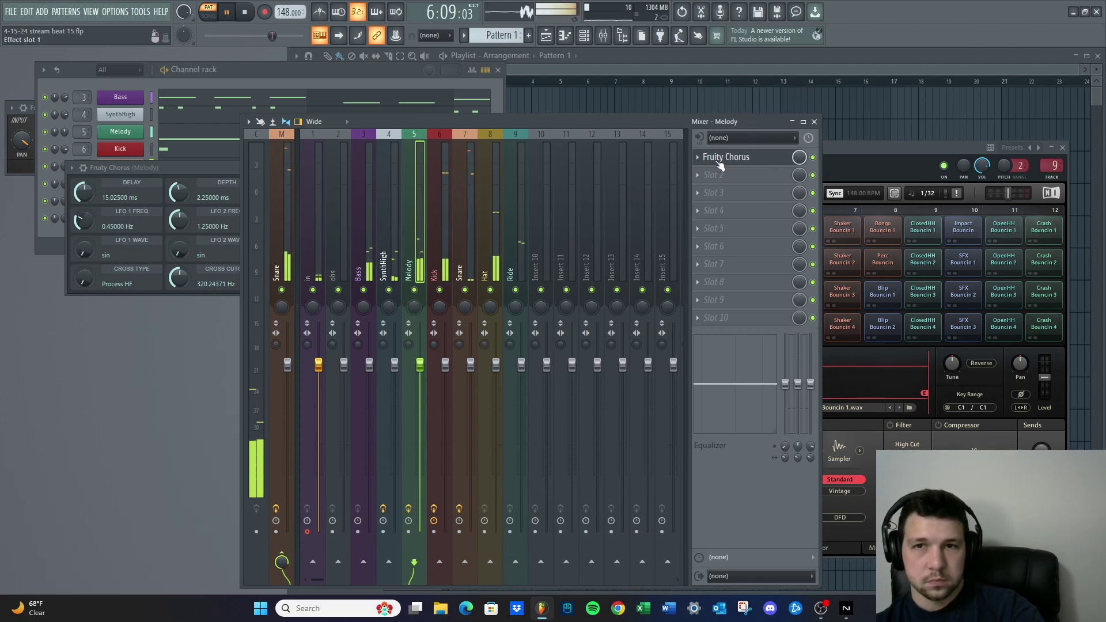
pyautogui.moveTo(180, 166); pyautogui.dragTo(179, 192)
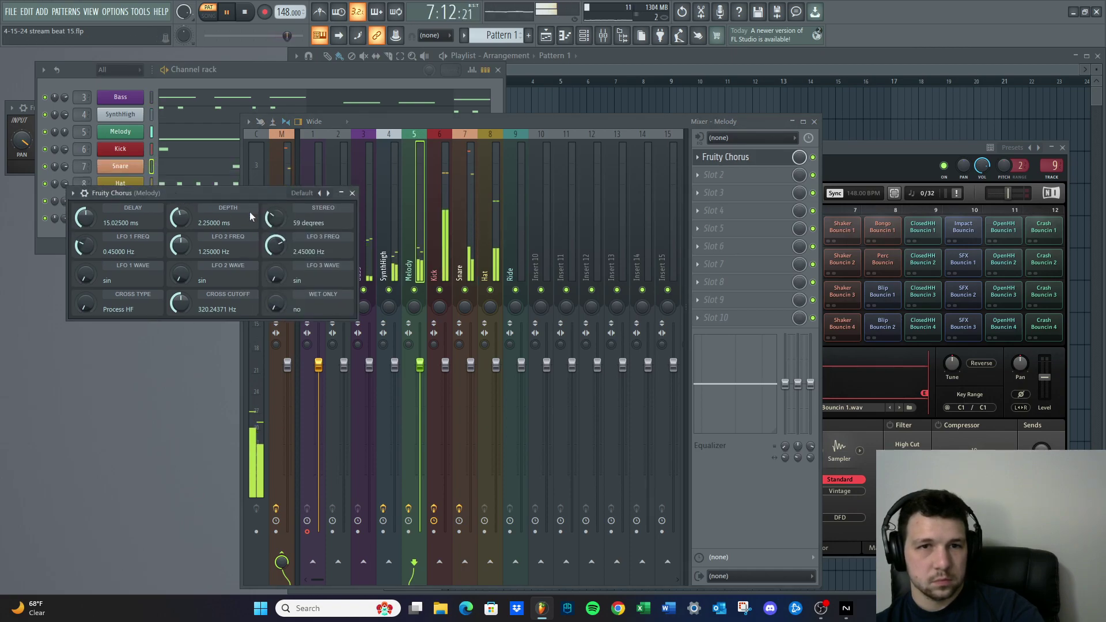
pyautogui.click(329, 193)
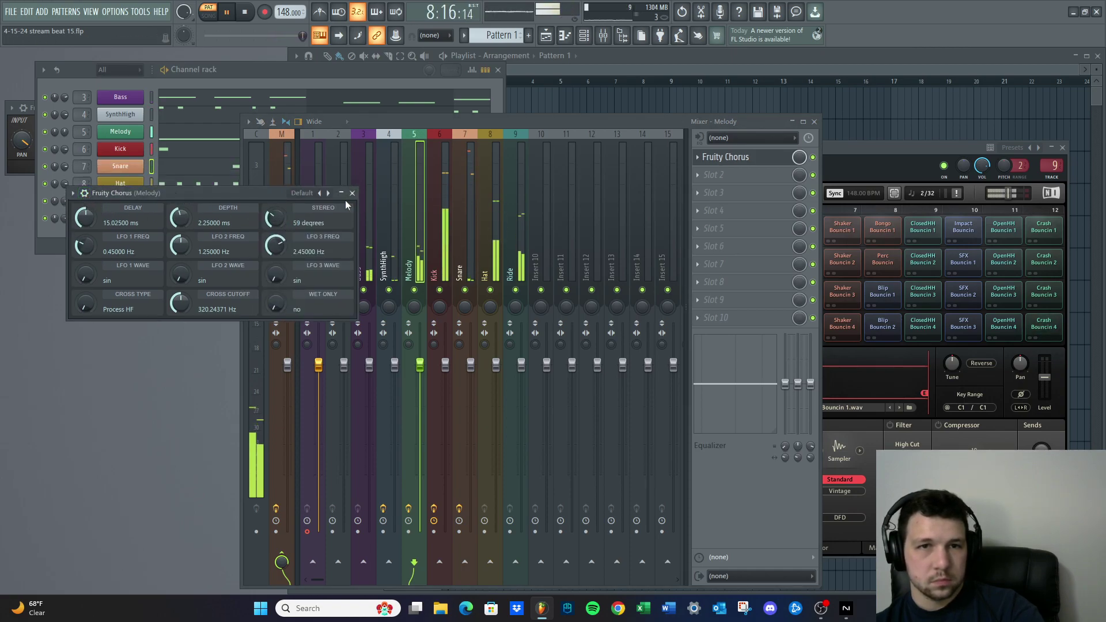
# Replace Fruity Chorus on the Melody track with Vintage Chorus and restart playback to audition it
pyautogui.click(697, 157)
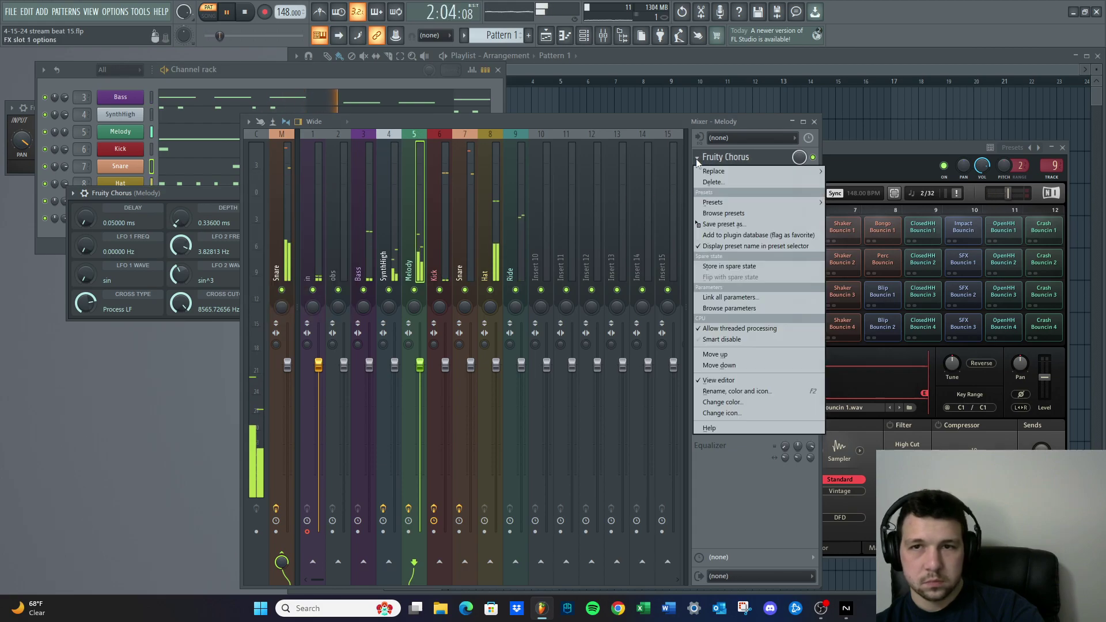
pyautogui.moveTo(718, 172)
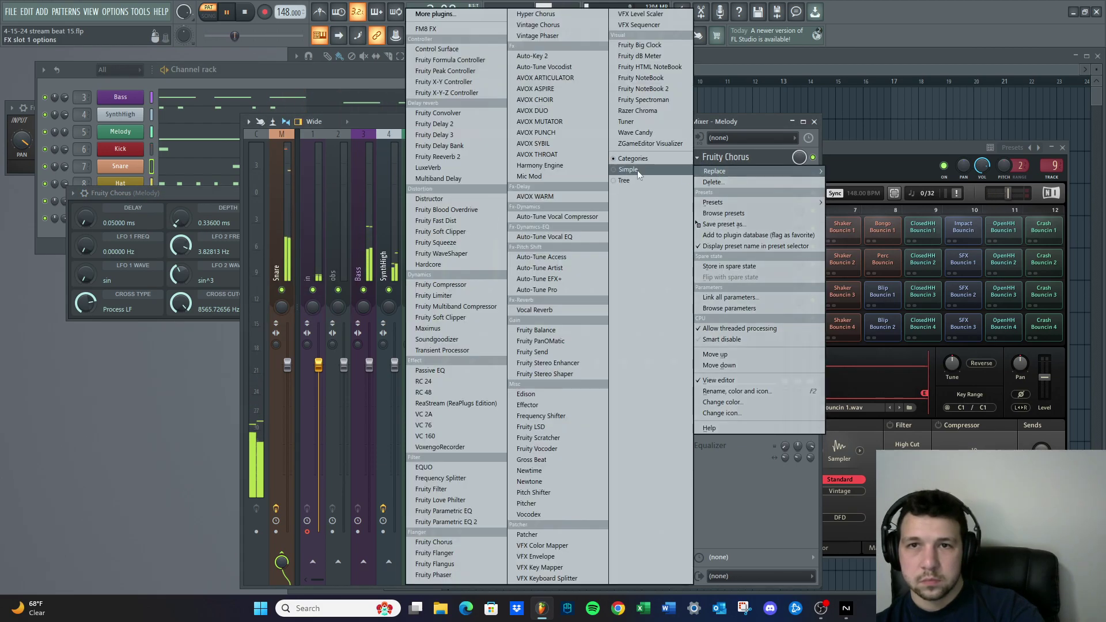
pyautogui.press('v')
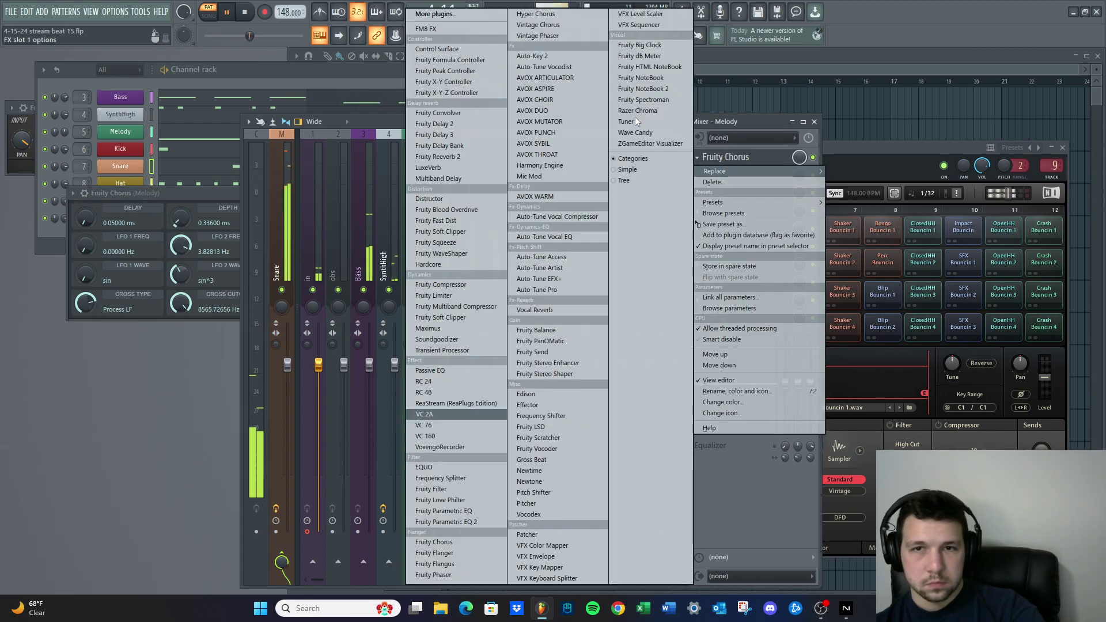
pyautogui.press('v')
pyautogui.press('v')
pyautogui.press('v')
pyautogui.press('v')
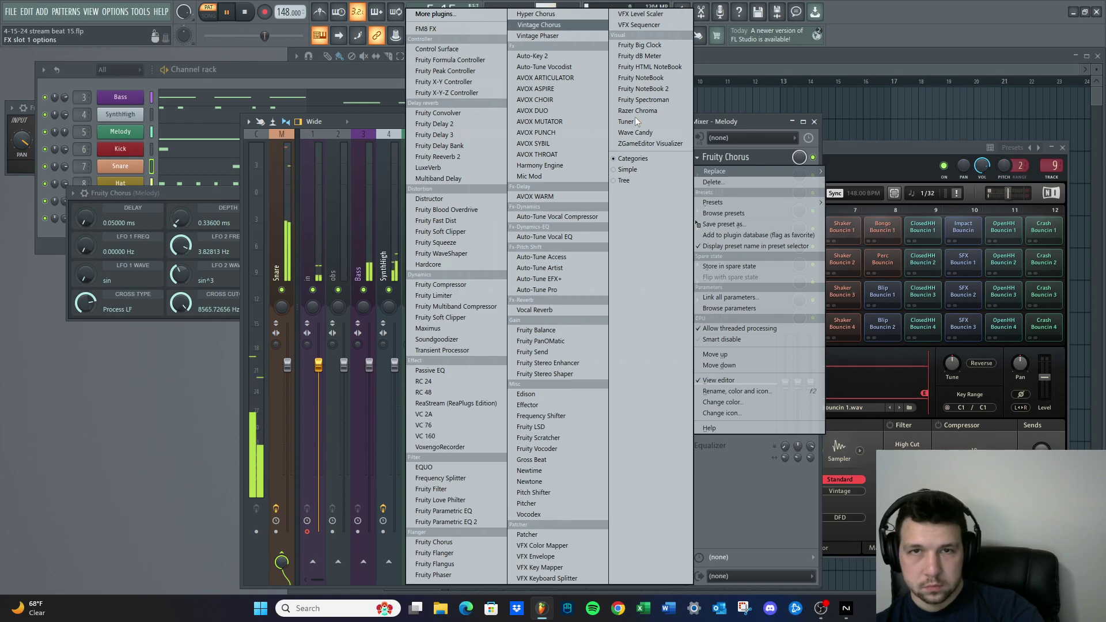
pyautogui.click(546, 26)
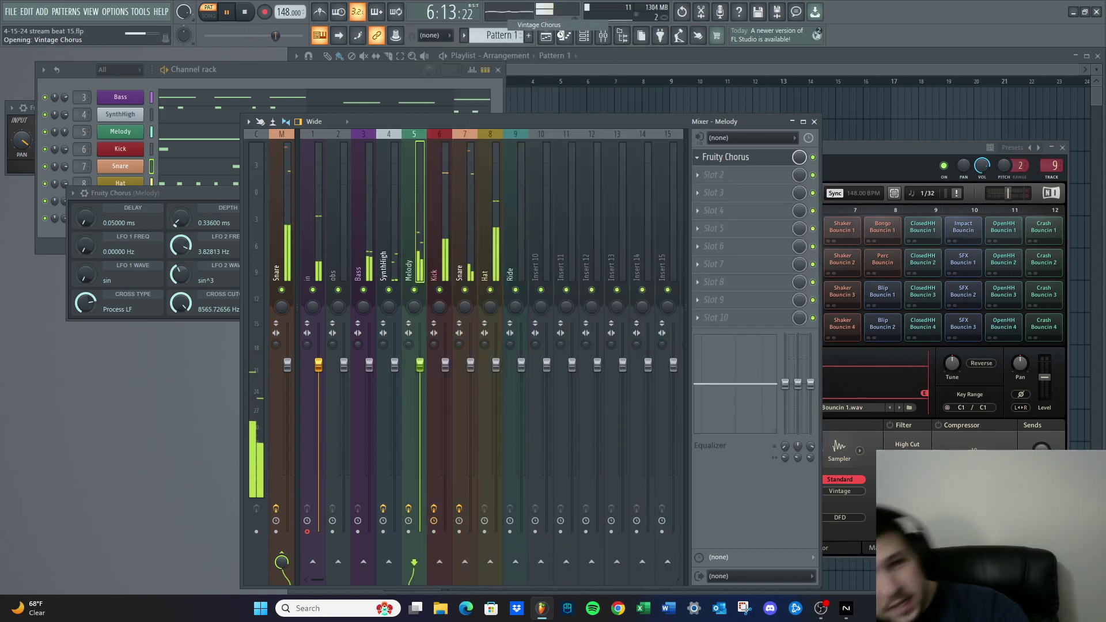
pyautogui.press('space')
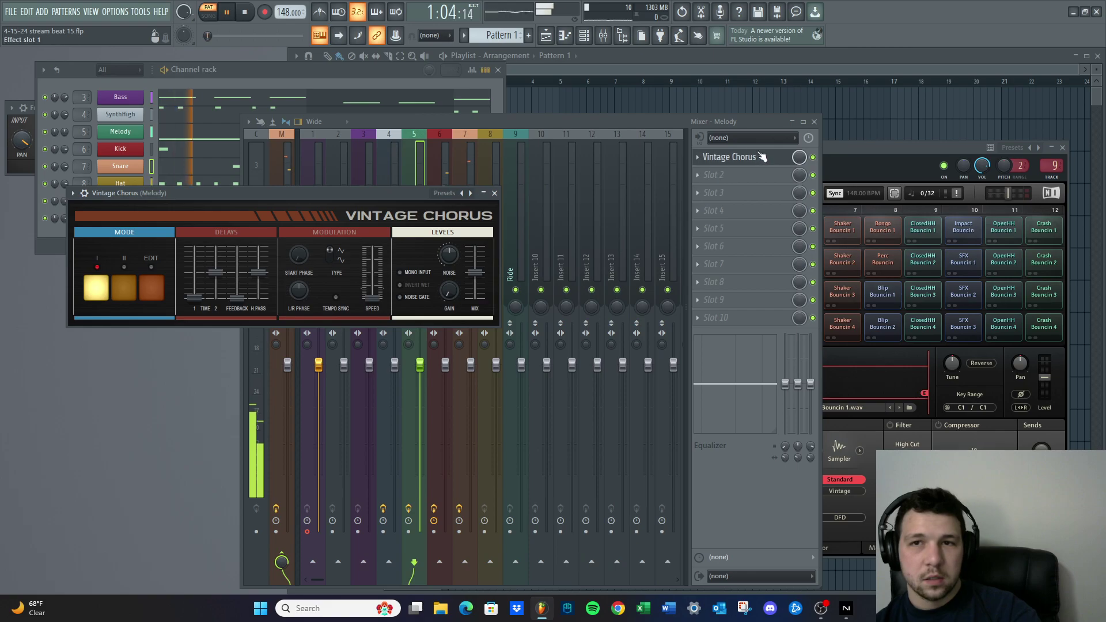
# Replace Vintage Chorus in the Melody track's first effect slot with Hyper Chorus
pyautogui.click(697, 157)
pyautogui.moveTo(709, 174)
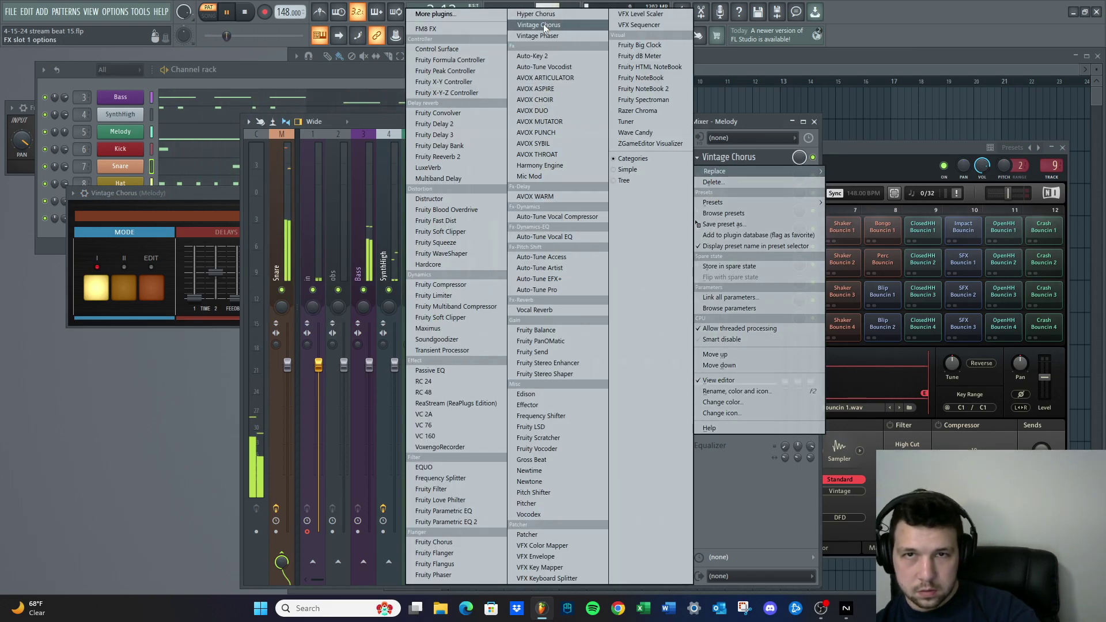
pyautogui.click(584, 16)
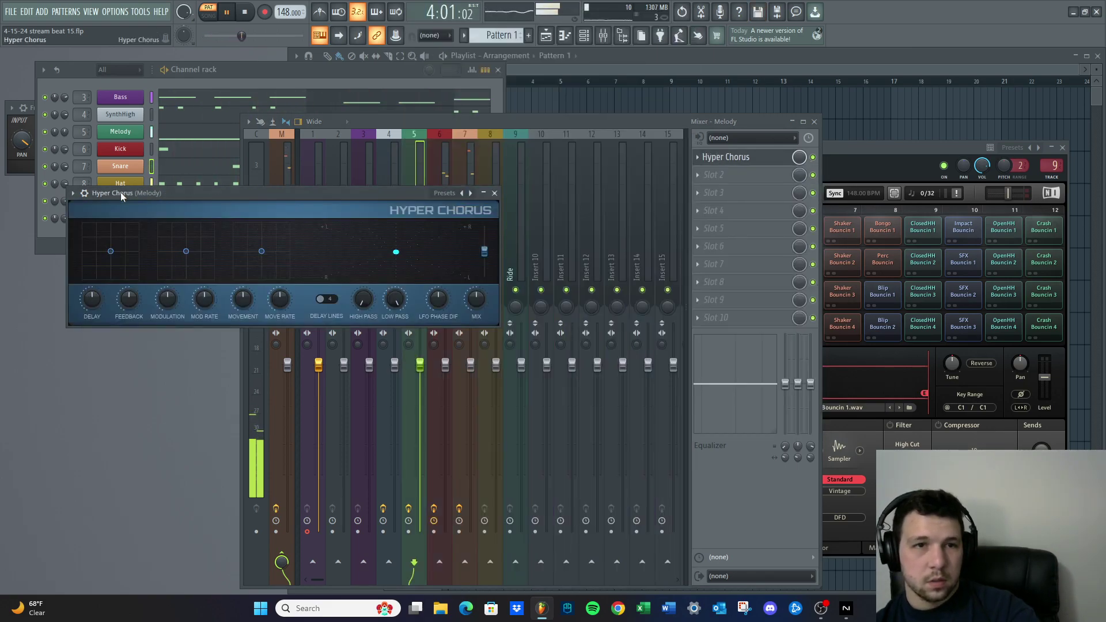
# Audition the Hyper Chorus presets on the Melody track, starting from Basic wide and going through Drift stacker and Sandy crust to Top shell
pyautogui.click(72, 193)
pyautogui.moveTo(99, 207)
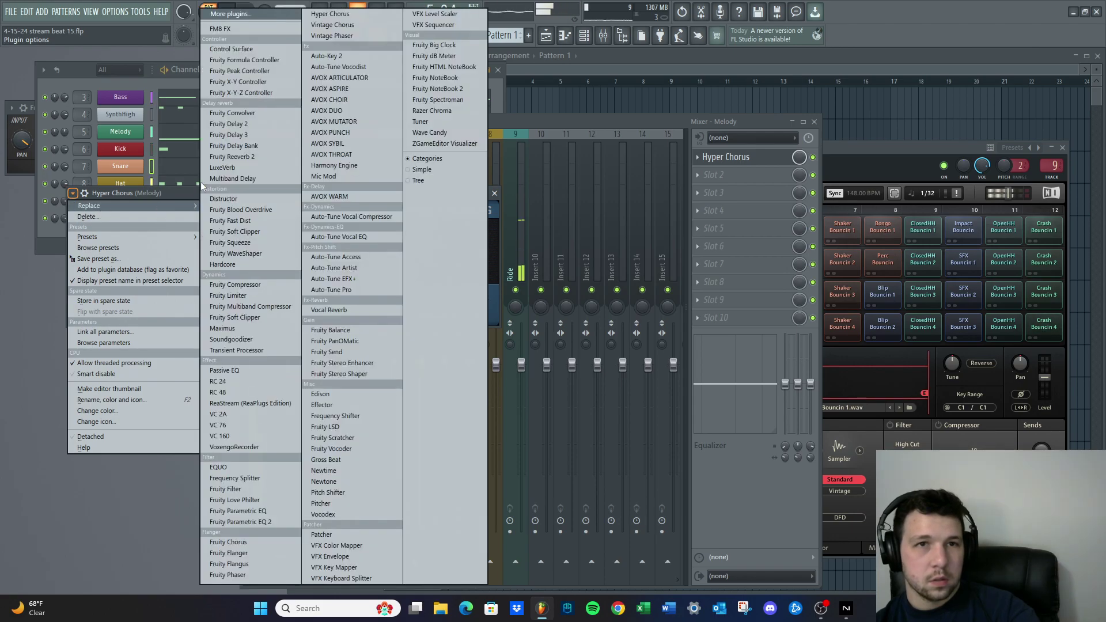
pyautogui.moveTo(116, 237)
pyautogui.click(221, 232)
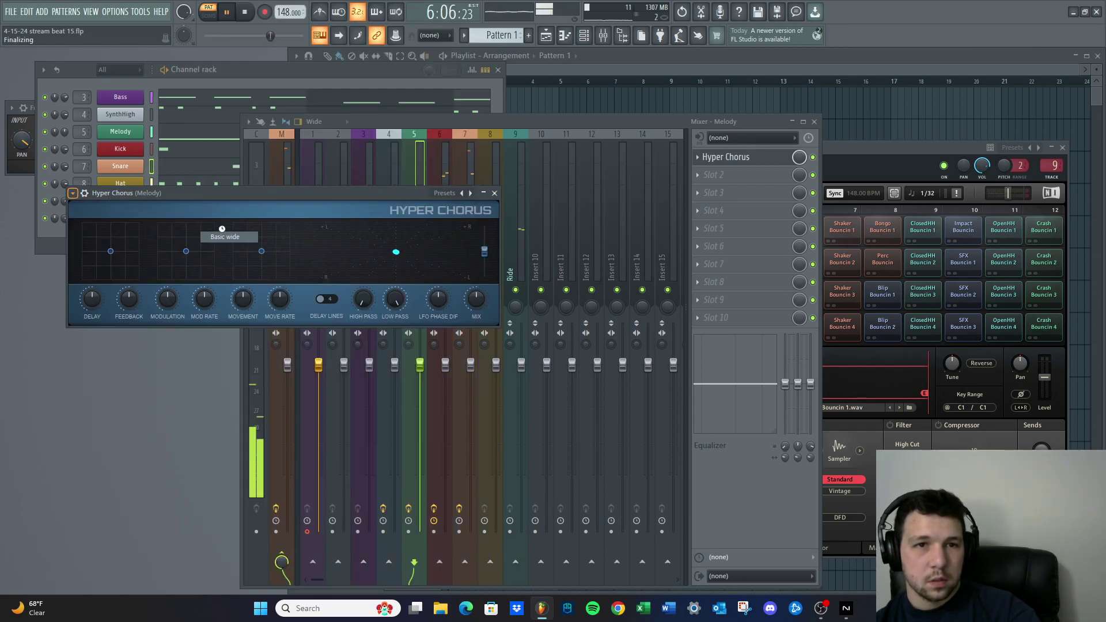
pyautogui.click(471, 193)
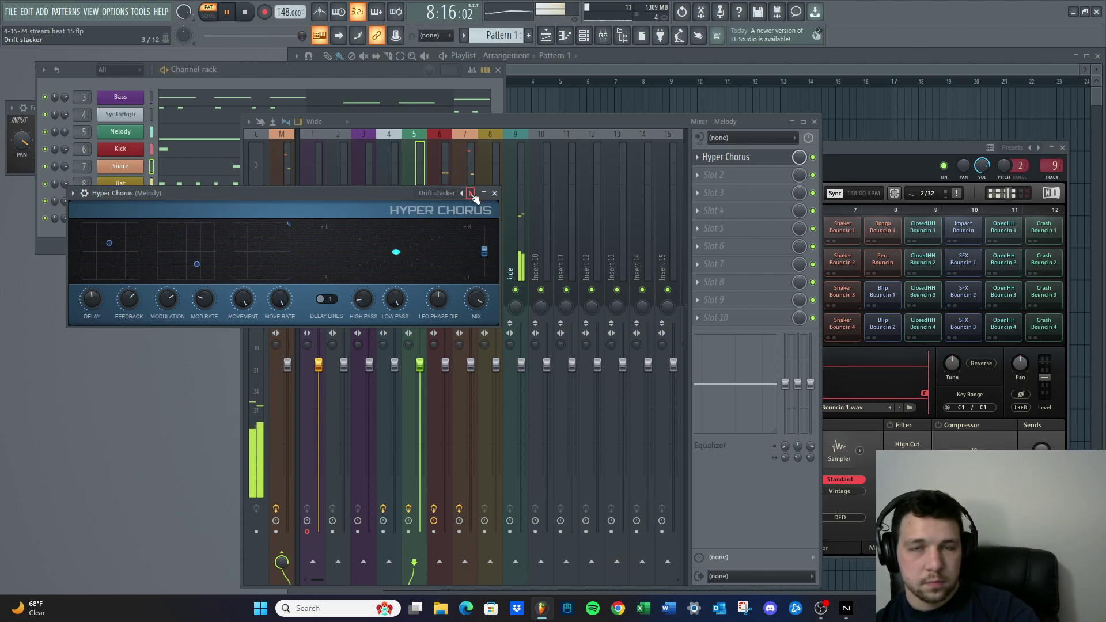
pyautogui.click(472, 195)
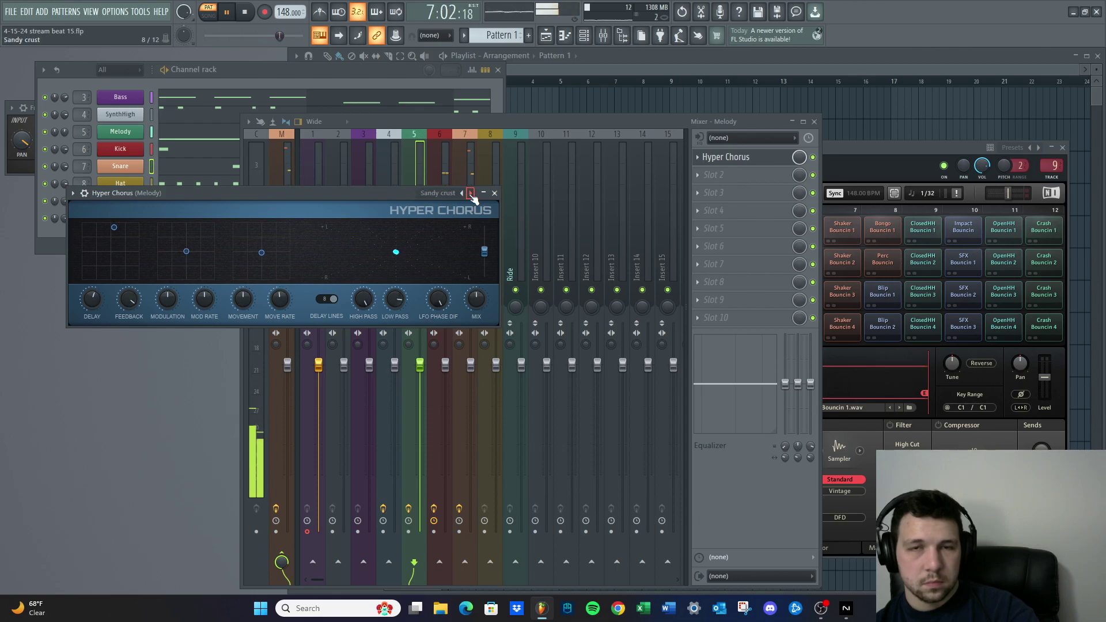
pyautogui.click(471, 195)
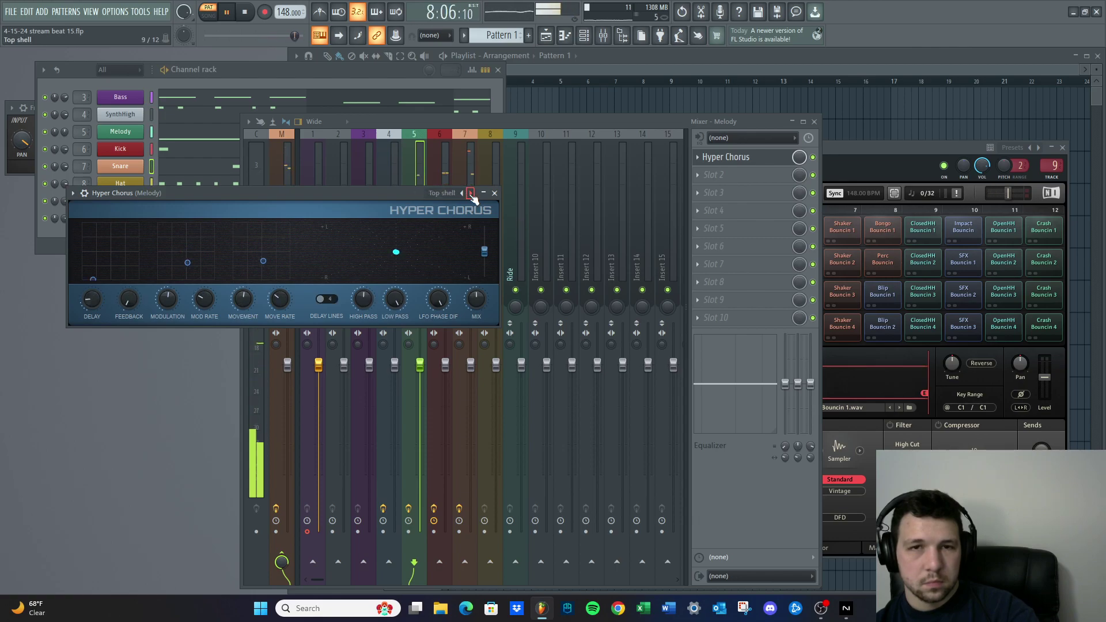
# Audition the remaining Hyper Chorus presets, including Viral 90s, Warm padder and Wild chorus, comparing Warm padder with the effect bypassed
pyautogui.moveTo(380, 195); pyautogui.dragTo(362, 329)
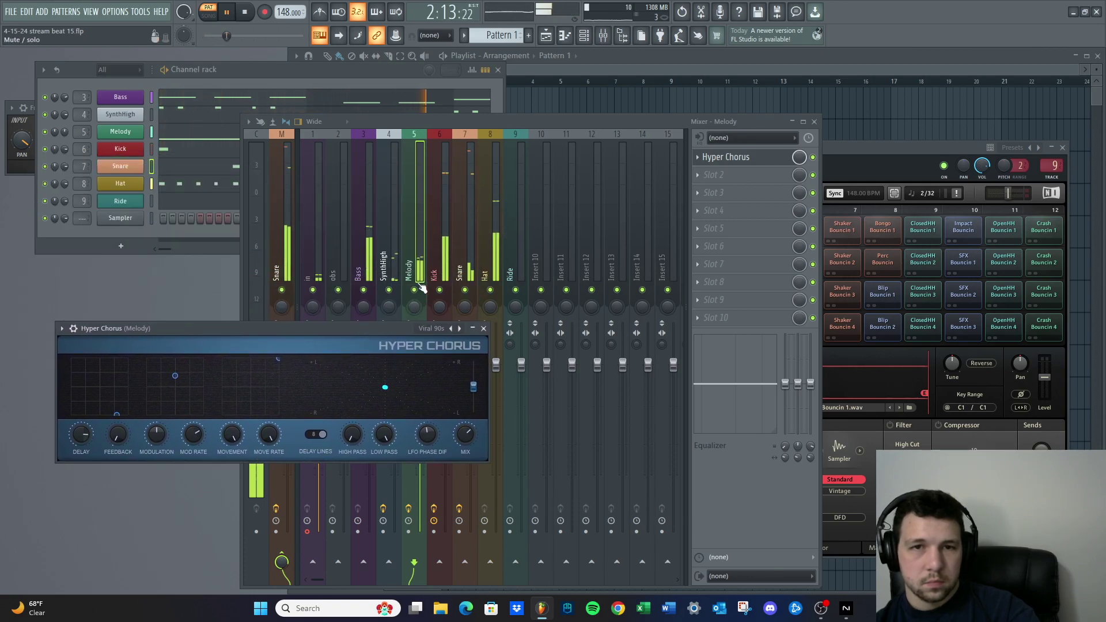
pyautogui.click(458, 331)
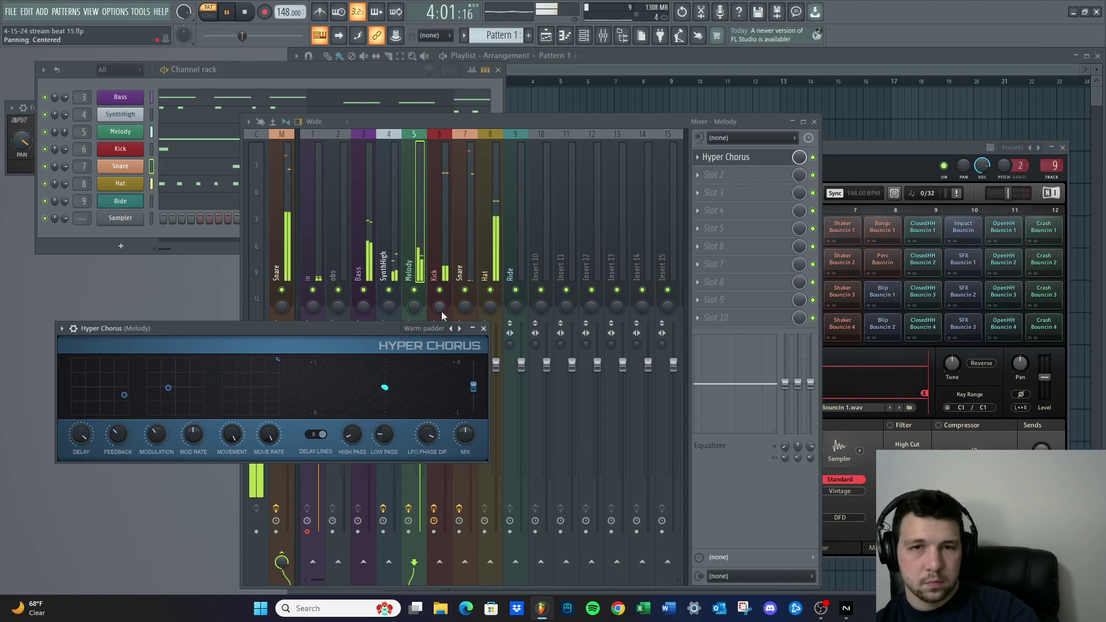
pyautogui.click(810, 160)
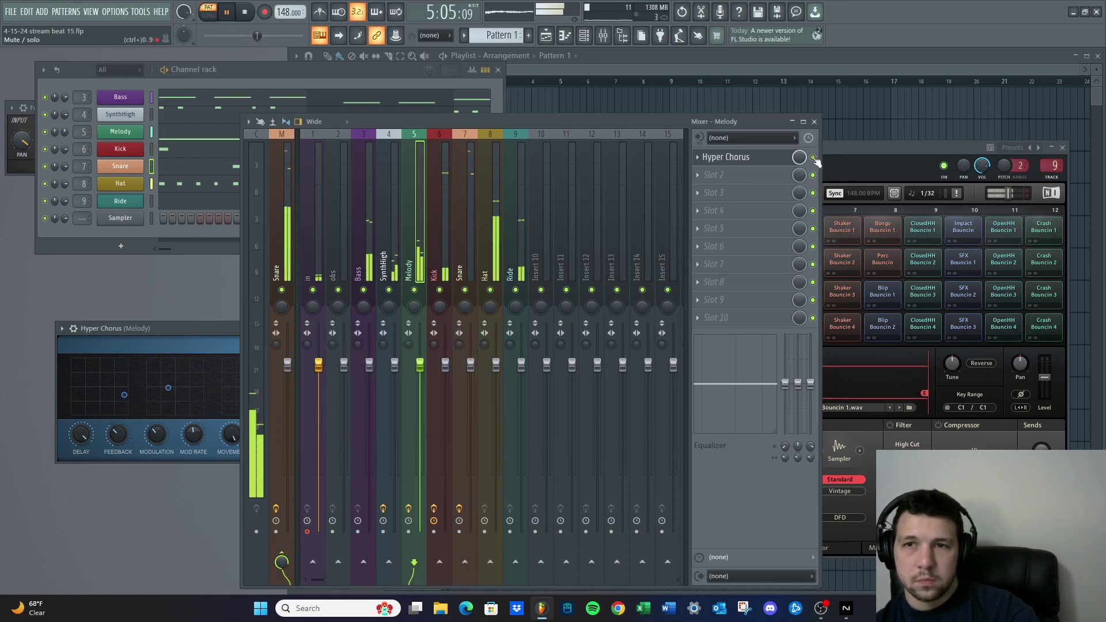
pyautogui.click(813, 158)
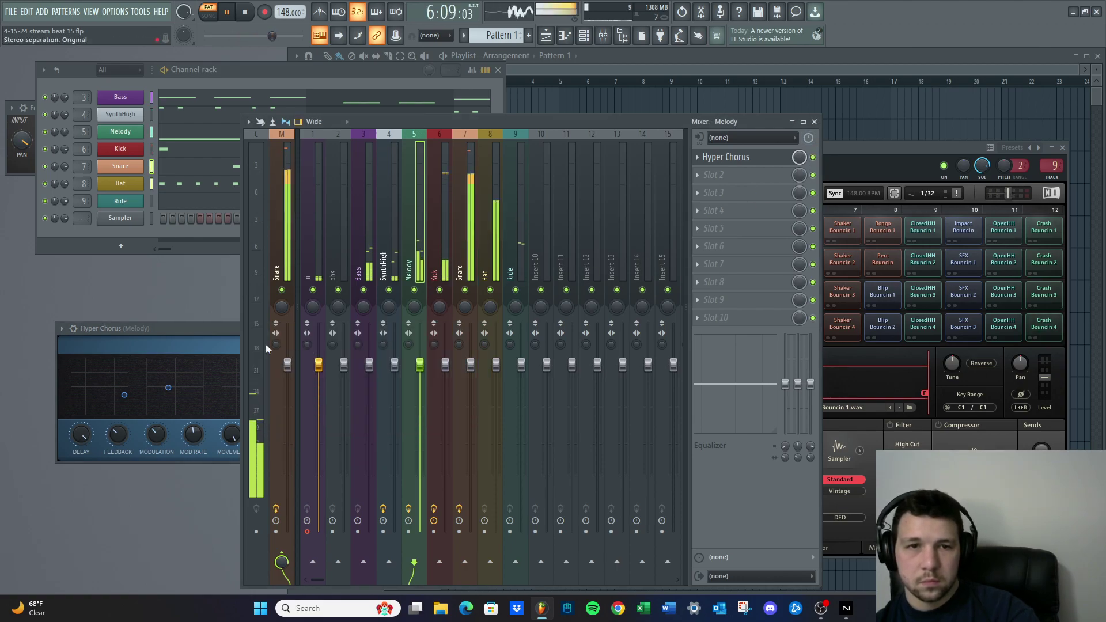
pyautogui.click(224, 331)
pyautogui.click(461, 330)
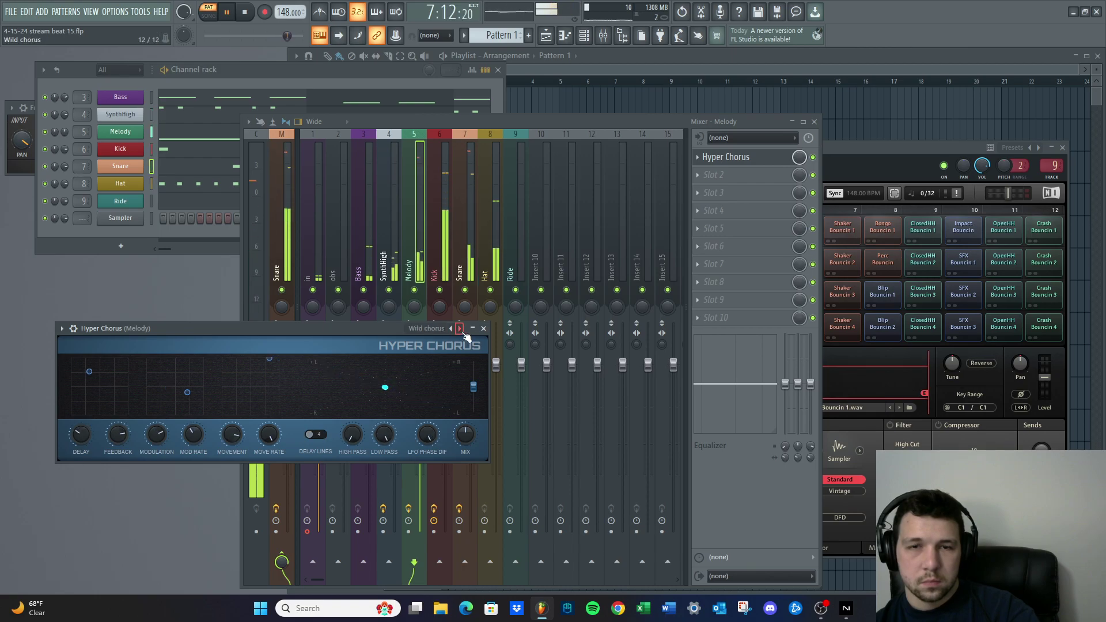
# Replace Hyper Chorus in the Melody track's first slot with Vintage Chorus and load its At the corner preset
pyautogui.click(697, 160)
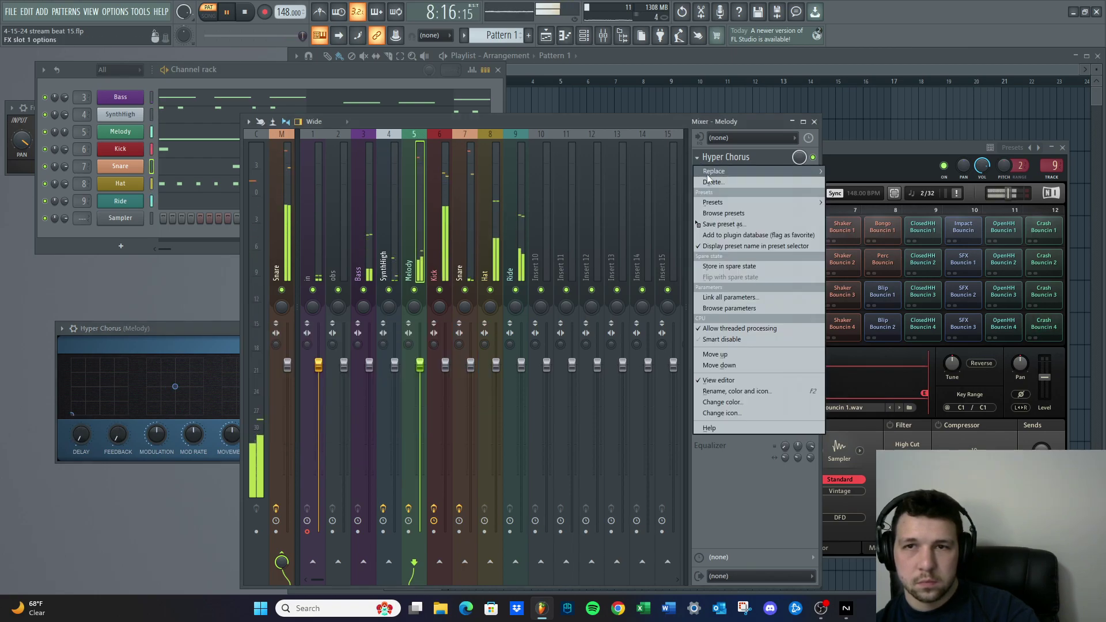
pyautogui.moveTo(713, 173)
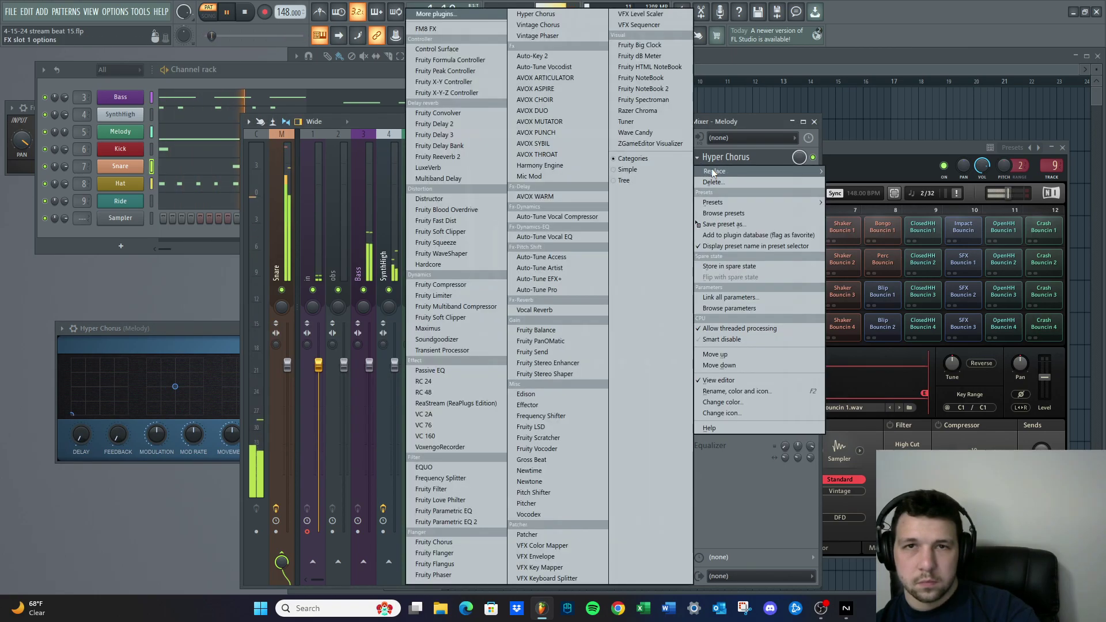
pyautogui.click(540, 24)
pyautogui.click(459, 328)
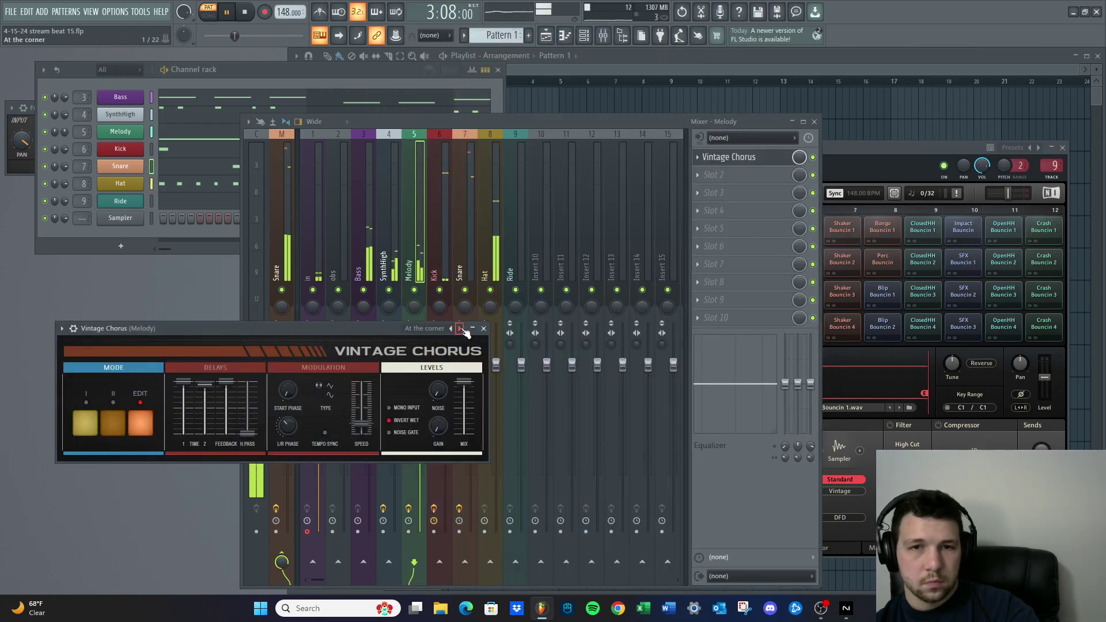
# Restart playback with only Melody and the first two insert tracks audible, and compare the melody with Vintage Chorus bypassed and enabled
pyautogui.press('space')
pyautogui.rightClick(415, 290)
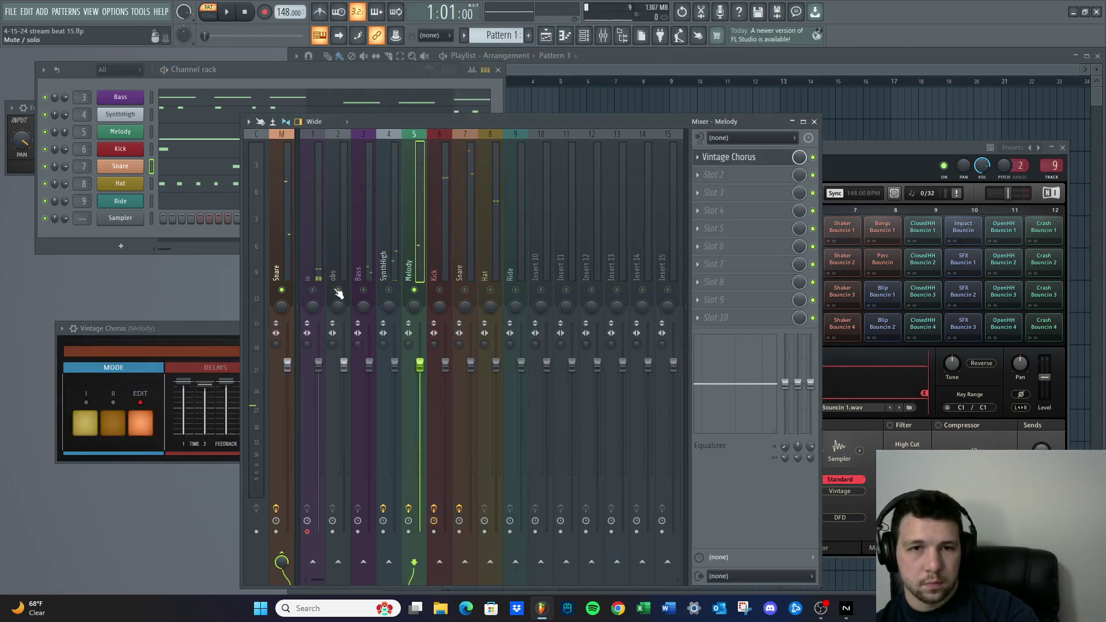
pyautogui.press('space')
pyautogui.click(167, 330)
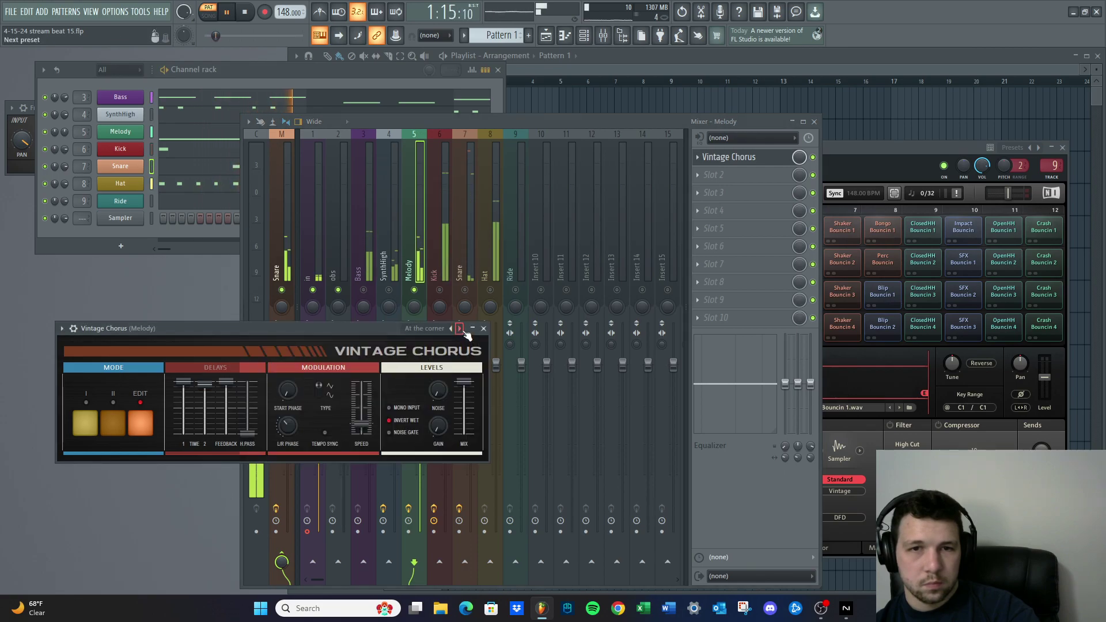
pyautogui.click(813, 157)
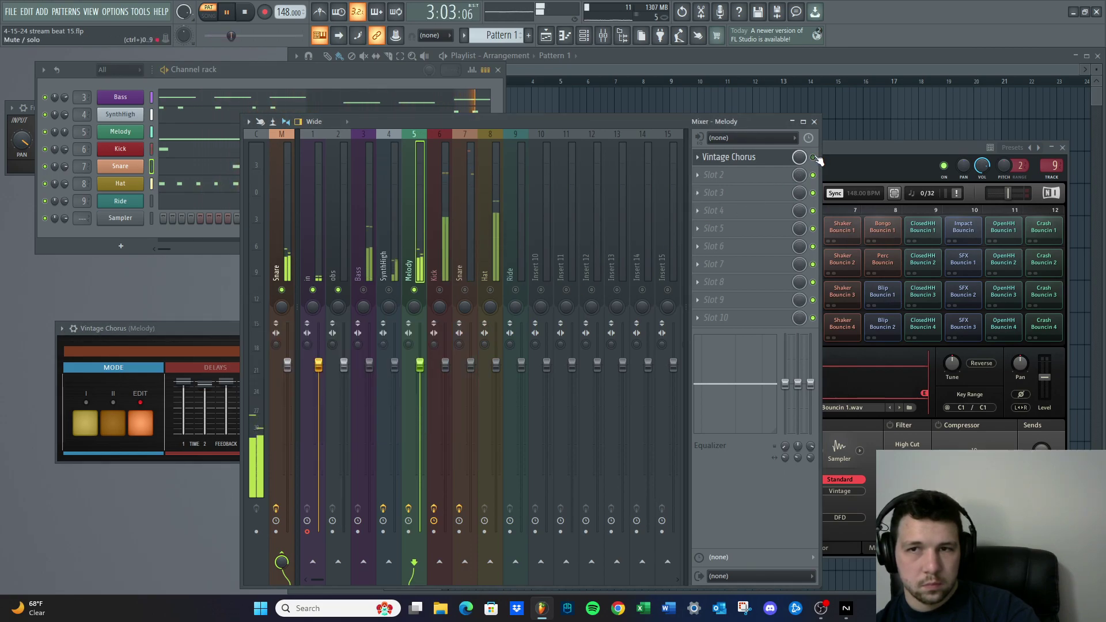
pyautogui.click(157, 346)
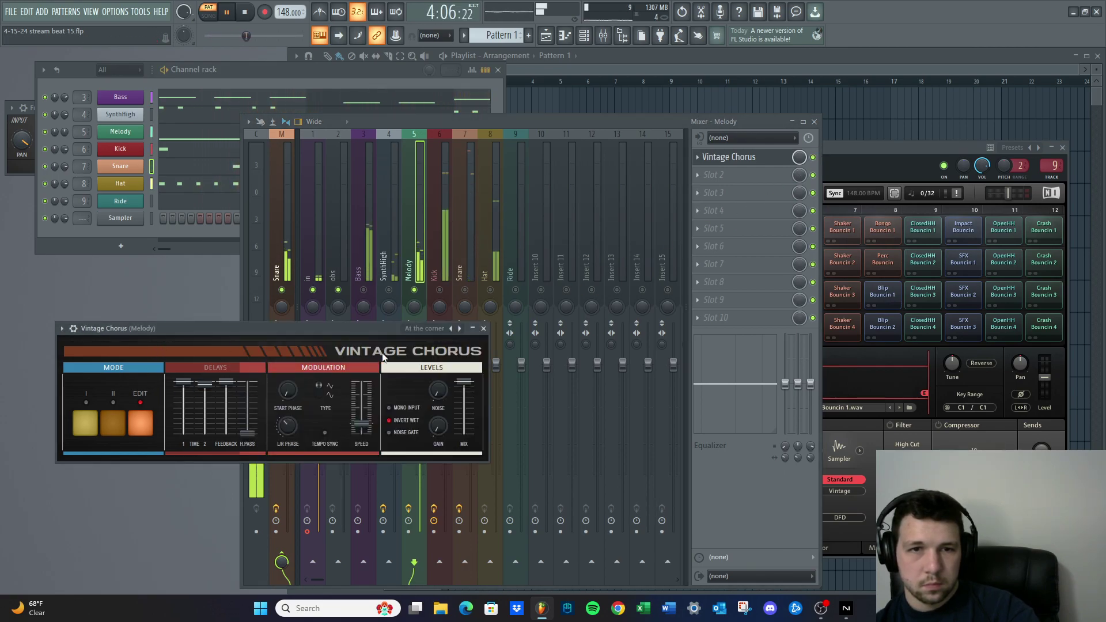
# Advance Vintage Chorus through Crystal Twister to the Default preset and compare it with the effect bypassed
pyautogui.click(460, 330)
pyautogui.click(461, 330)
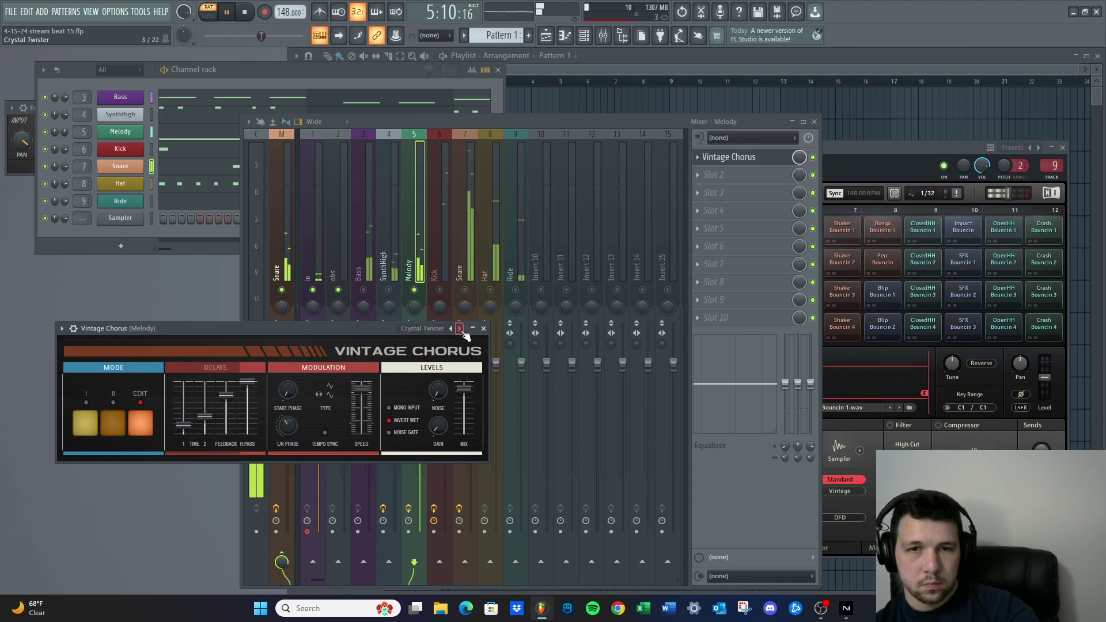
pyautogui.click(461, 330)
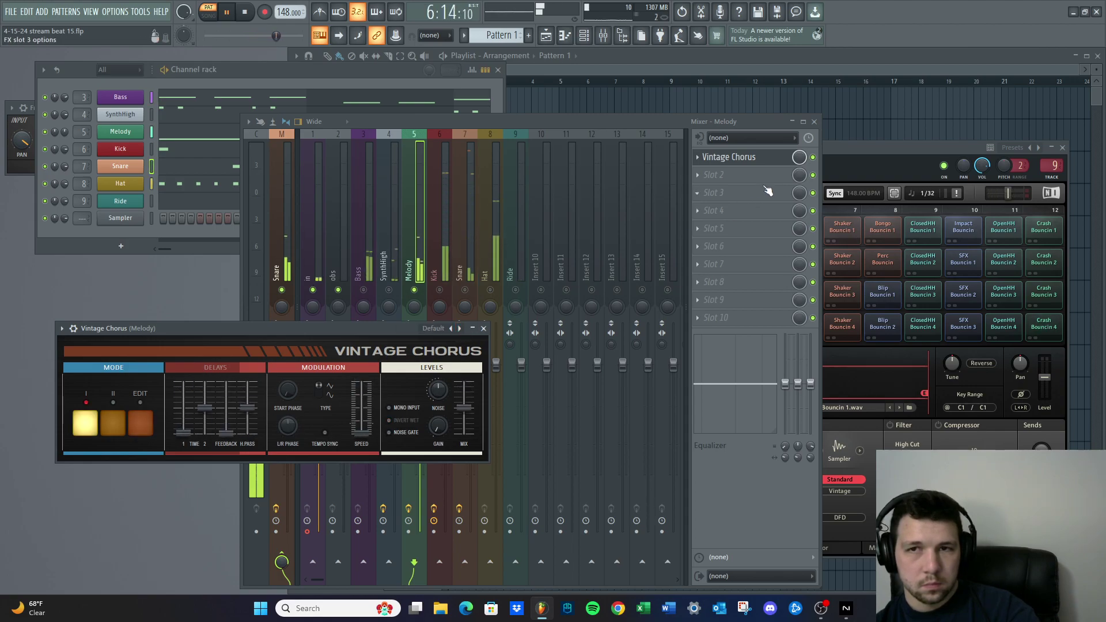
pyautogui.click(815, 159)
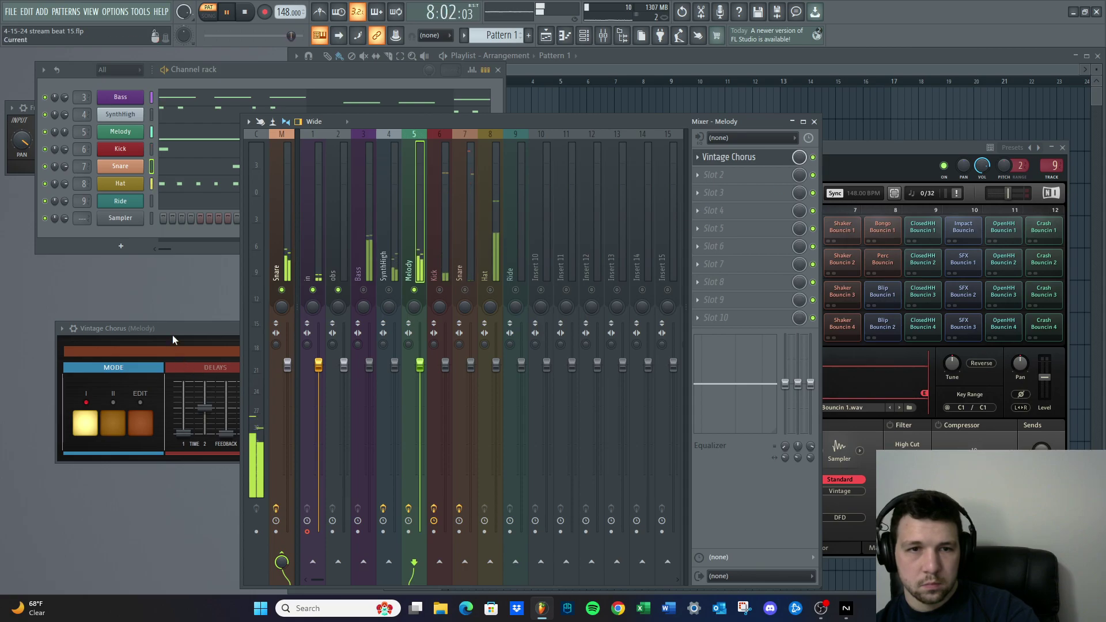
pyautogui.click(173, 339)
# Hear the Default chorus in the full mix, then restart playback with only Melody and the first two inserts audible
pyautogui.click(414, 293)
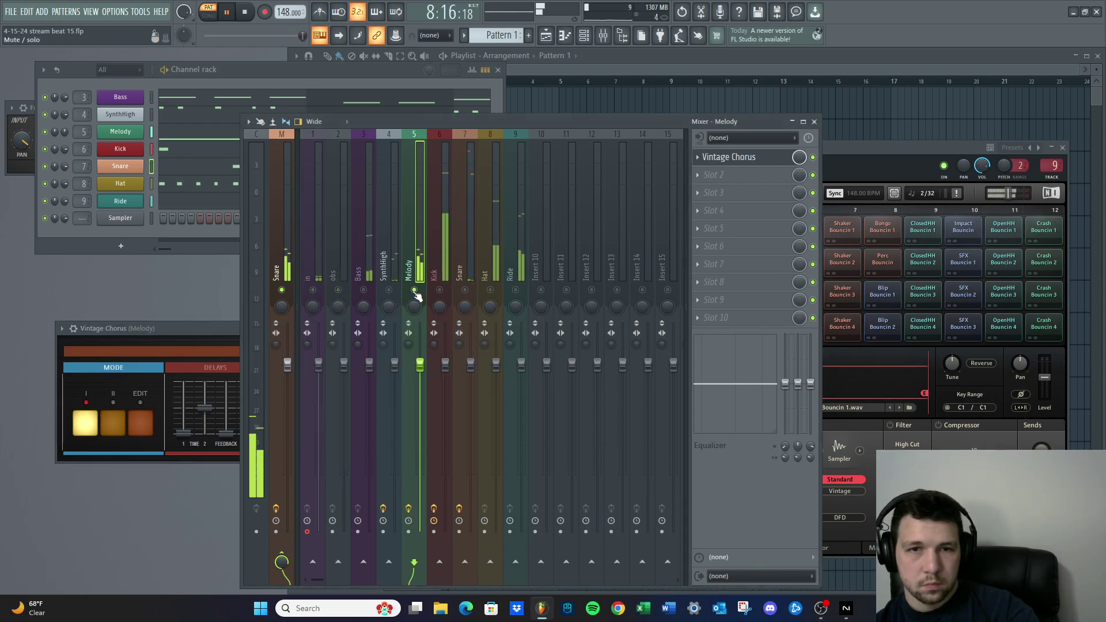
pyautogui.click(193, 354)
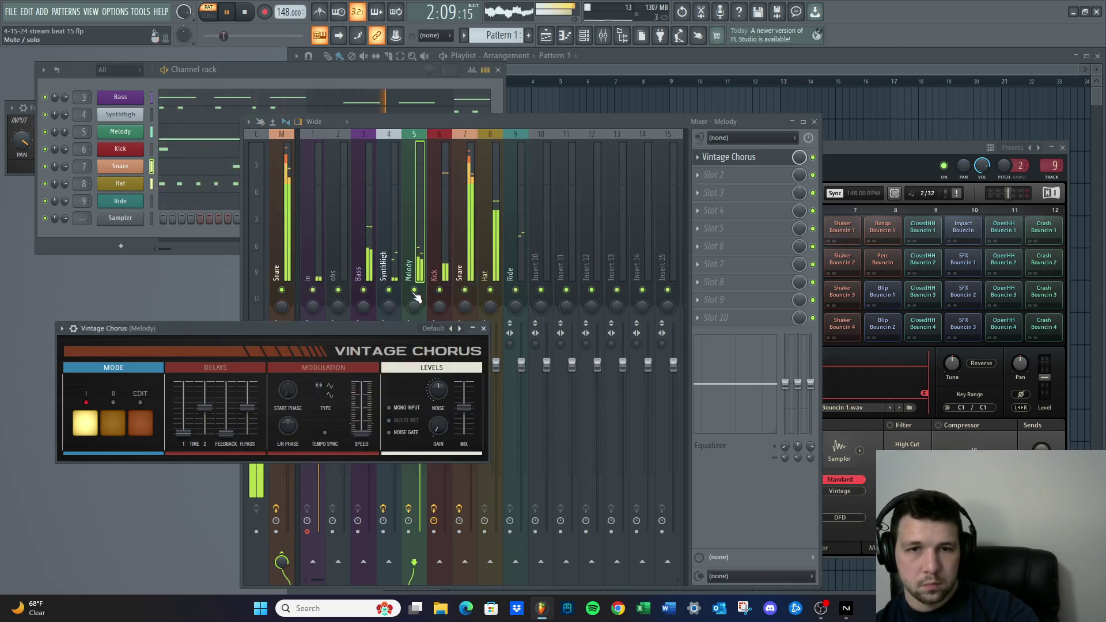
pyautogui.press('space')
pyautogui.click(350, 294)
pyautogui.click(313, 291)
pyautogui.click(186, 336)
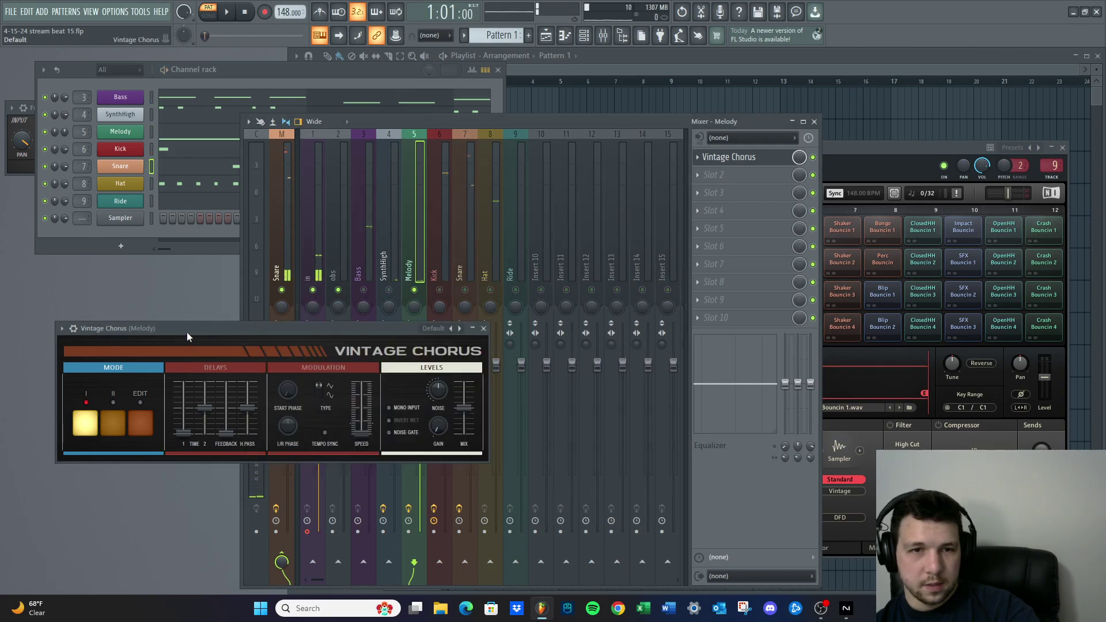
pyautogui.press('space')
# Audition Vintage Chorus presets Feedback Folder, Juno 6 Mode I and Juno 6 Mode I + II, checking the last one in the full mix
pyautogui.click(459, 328)
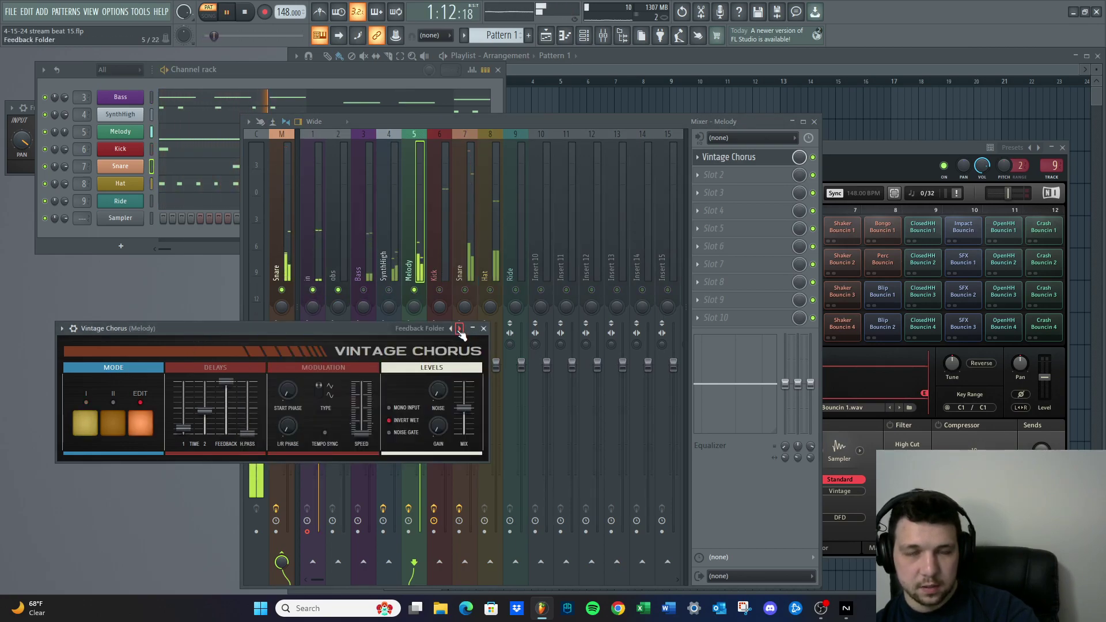
pyautogui.click(459, 328)
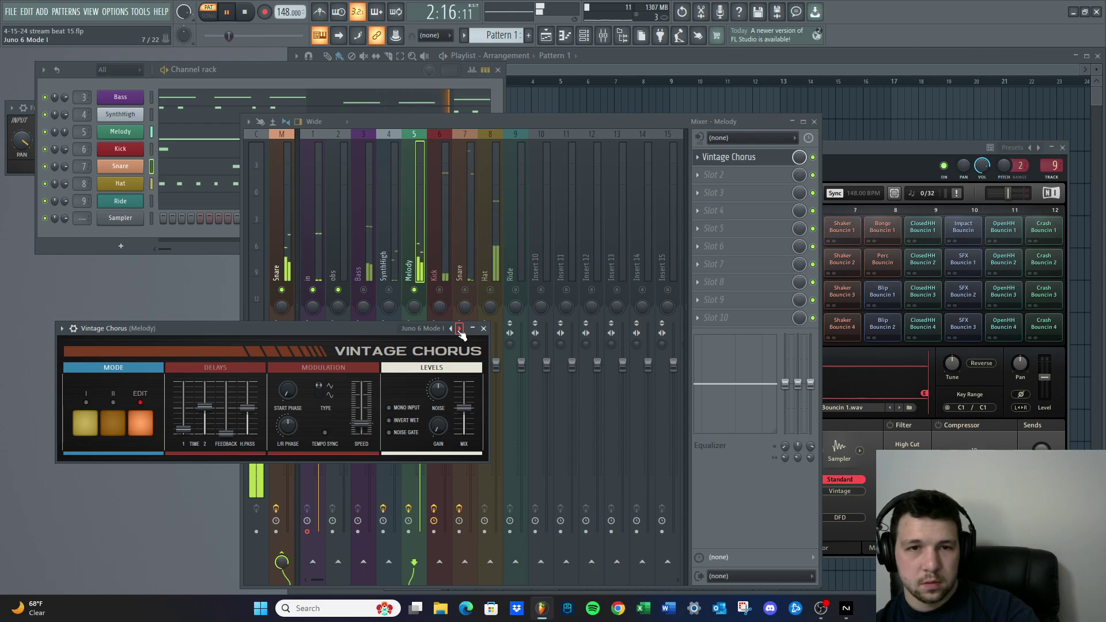
pyautogui.click(460, 328)
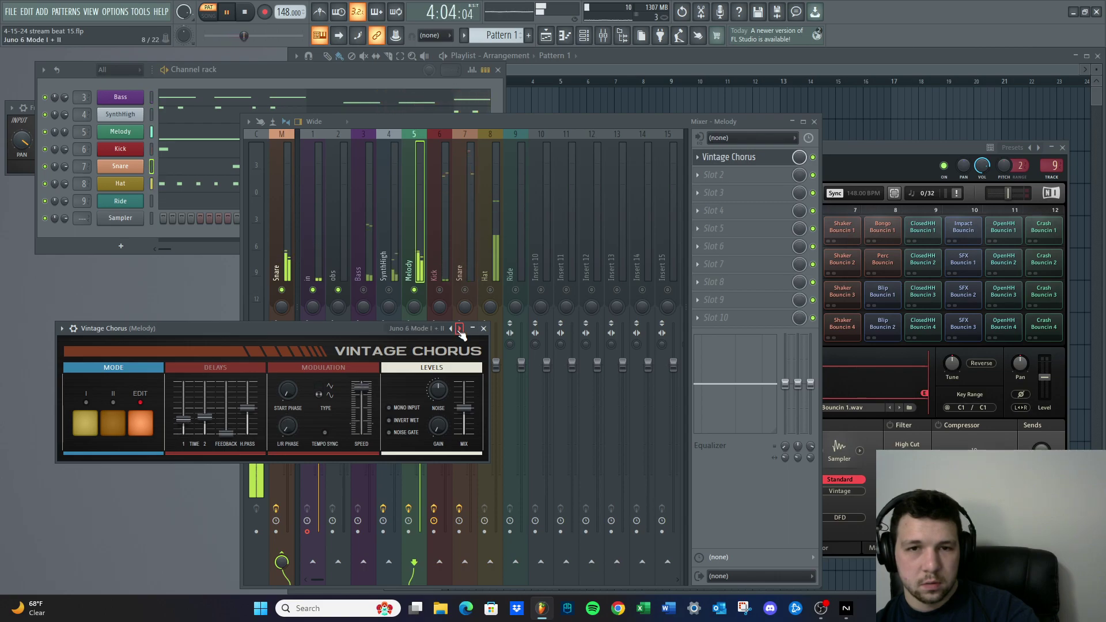
pyautogui.keyDown('ctrl'); pyautogui.click(414, 290); pyautogui.keyUp('ctrl')
pyautogui.keyDown('ctrl'); pyautogui.click(414, 290); pyautogui.keyUp('ctrl')
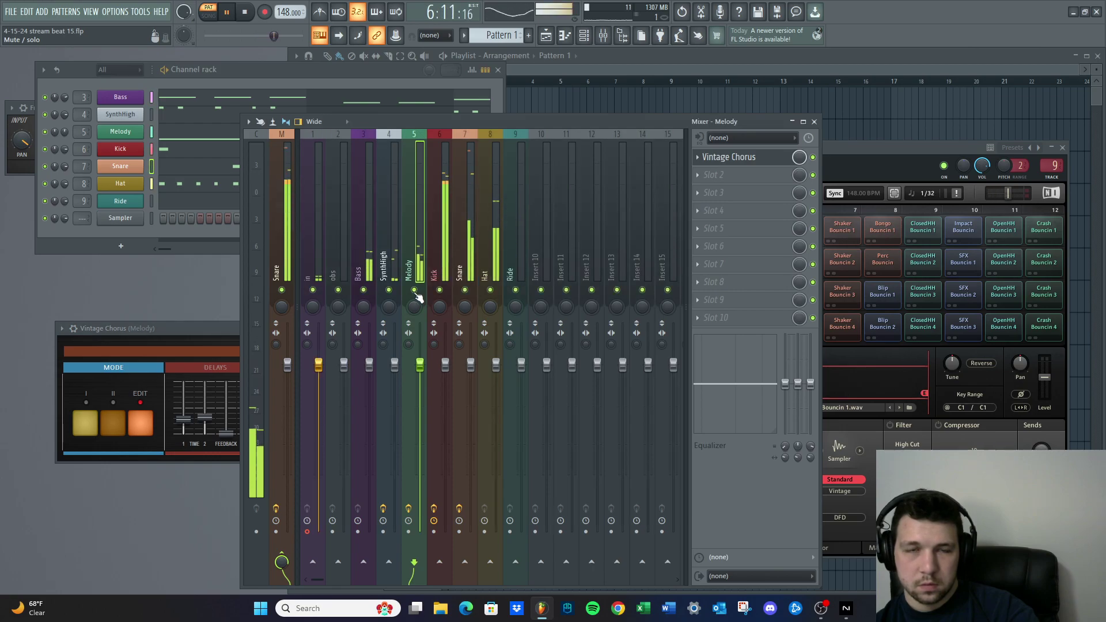
pyautogui.keyDown('ctrl'); pyautogui.click(415, 290); pyautogui.keyUp('ctrl')
# Continue auditioning Vintage Chorus presets on the soloed melody, including Juno 106 Mode I, Neon Smudge and Presencer, up to Pulsifier for saw
pyautogui.click(236, 328)
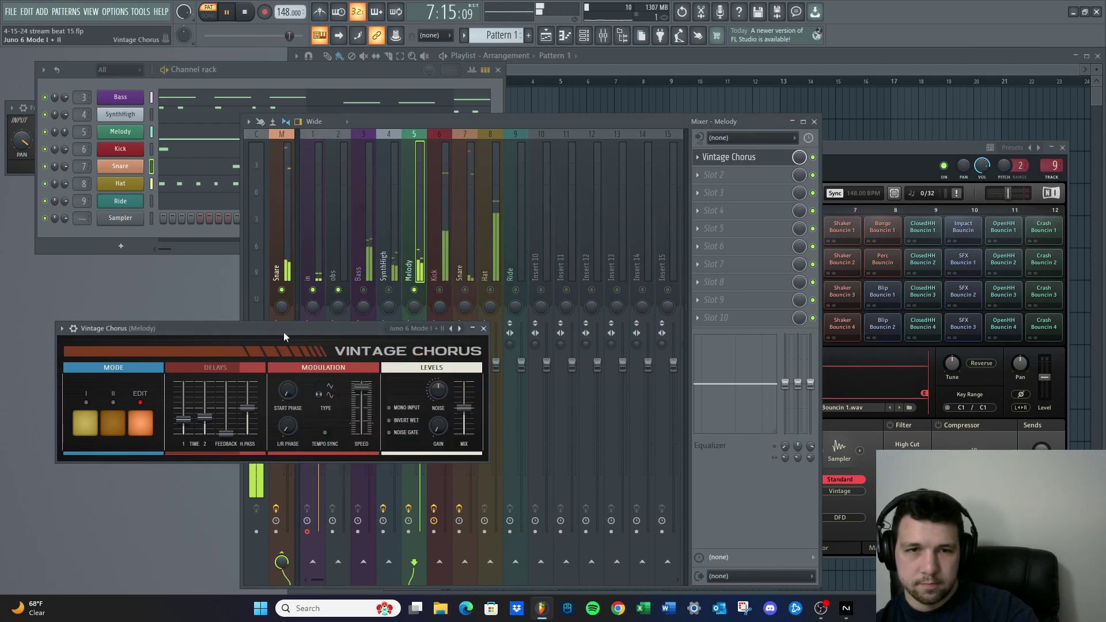
pyautogui.click(459, 328)
pyautogui.click(460, 329)
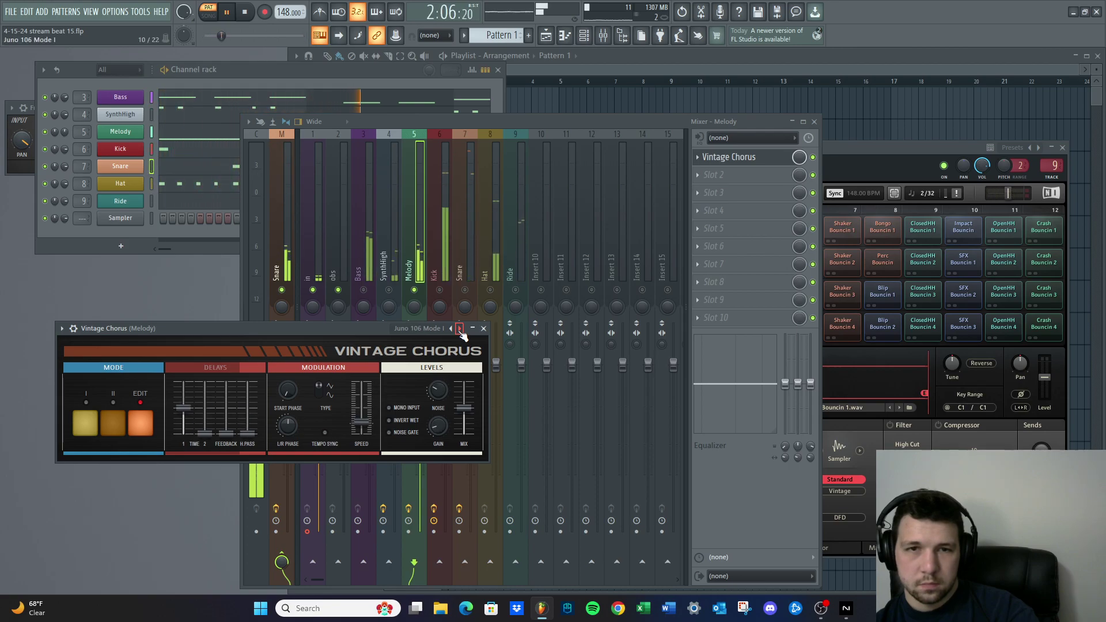
pyautogui.click(460, 329)
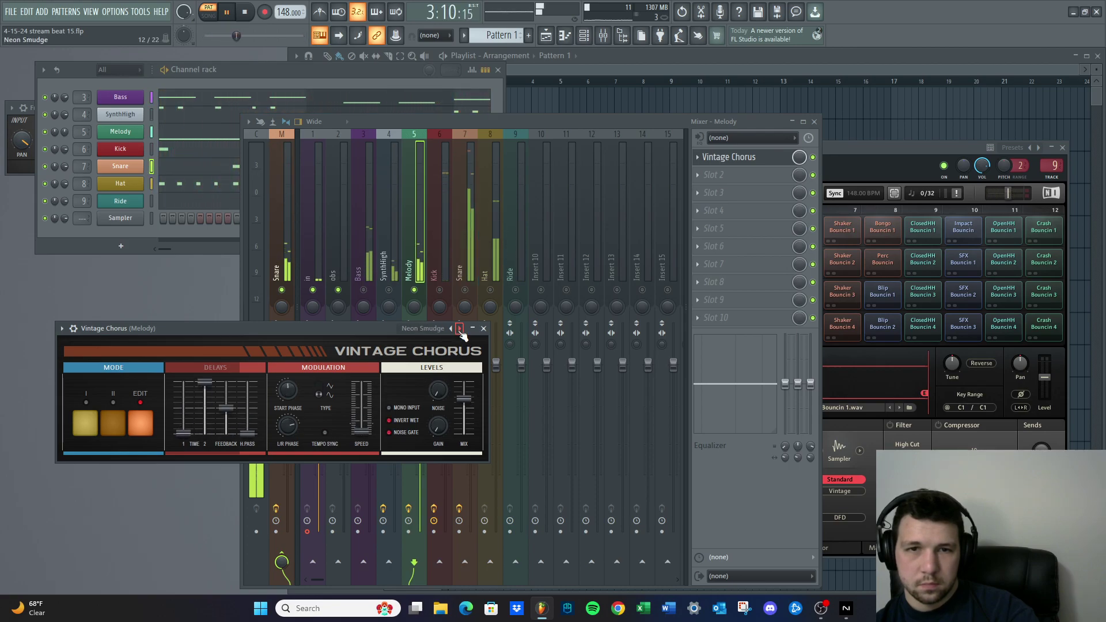
pyautogui.click(460, 329)
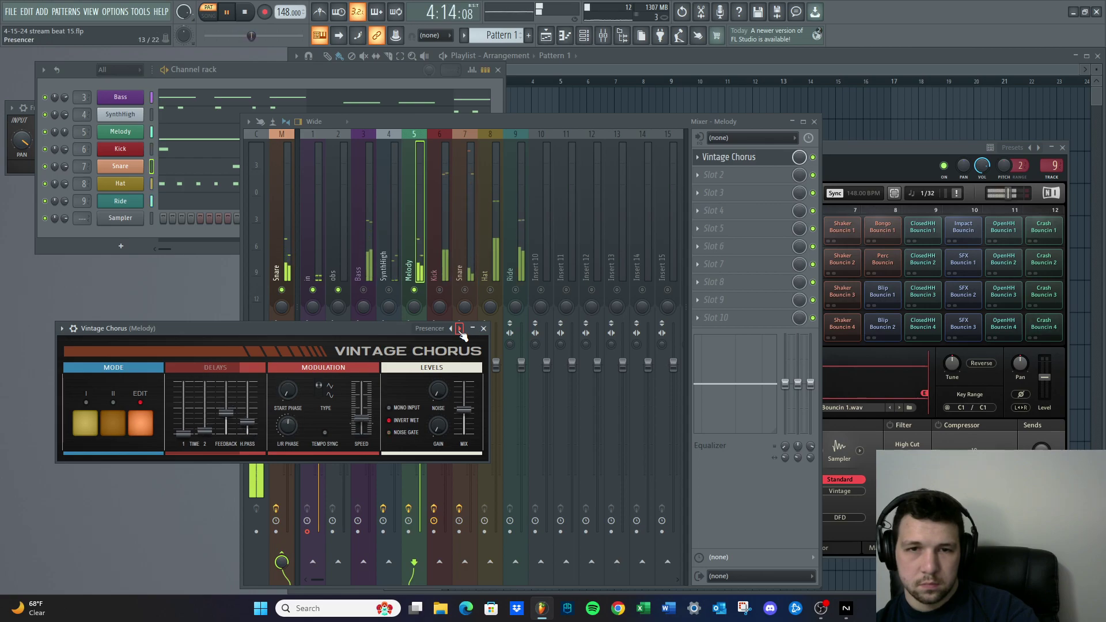
pyautogui.click(459, 328)
pyautogui.click(460, 328)
pyautogui.click(460, 329)
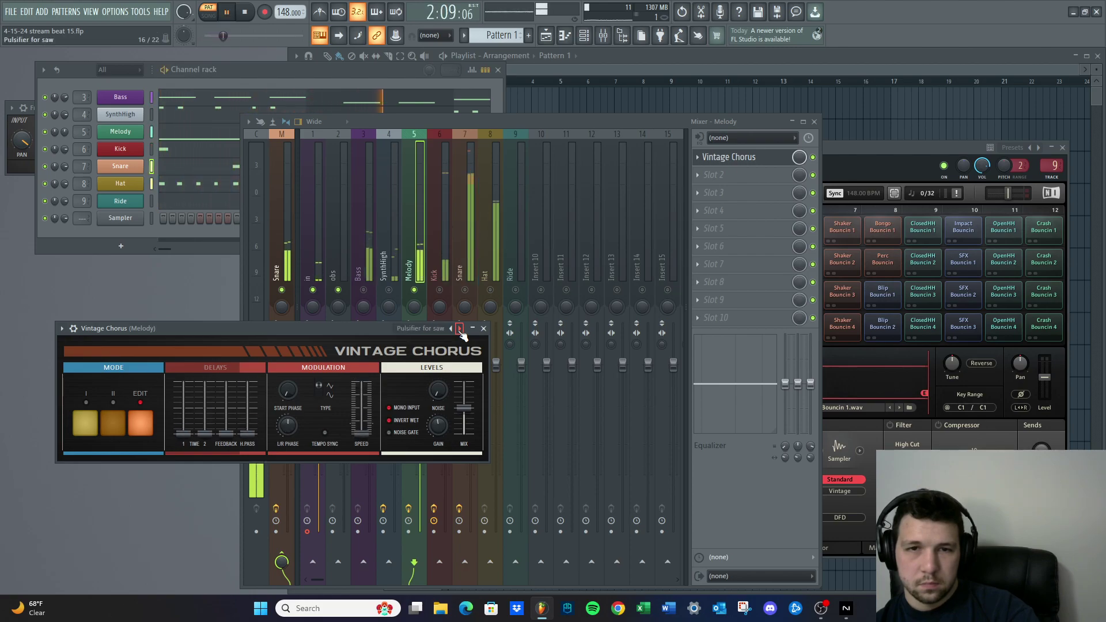
# Step through the rest of the Vintage Chorus presets on Melody, wrapping around to At the corner and settling on Vintage Shaper
pyautogui.click(425, 286)
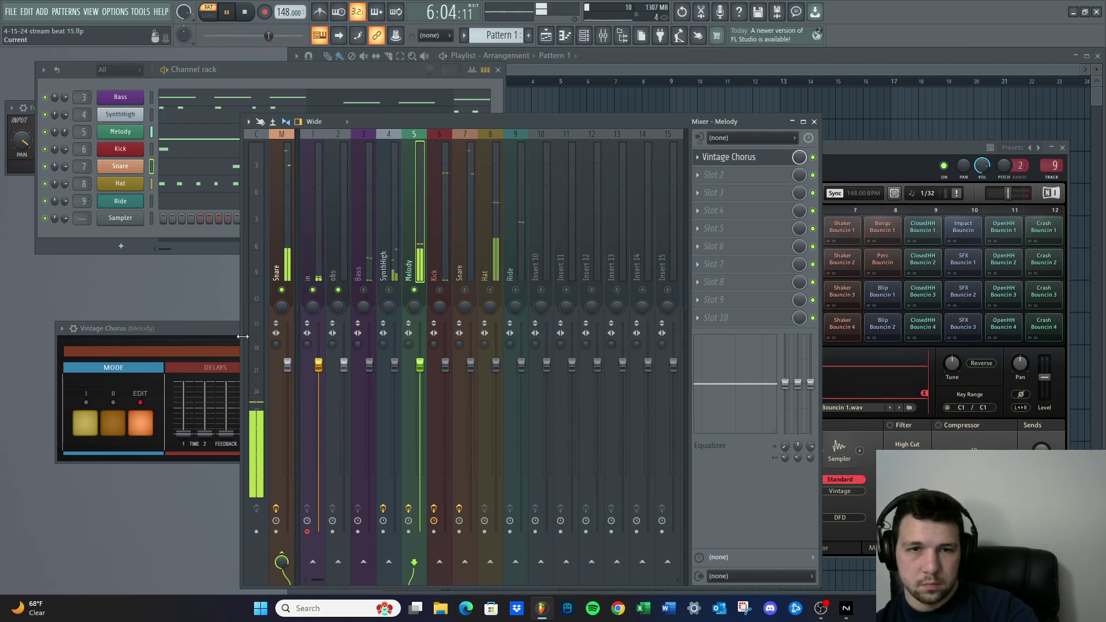
pyautogui.click(233, 331)
pyautogui.click(460, 329)
pyautogui.click(460, 329)
pyautogui.click(460, 329)
pyautogui.click(459, 328)
pyautogui.click(460, 329)
pyautogui.click(459, 328)
pyautogui.click(451, 329)
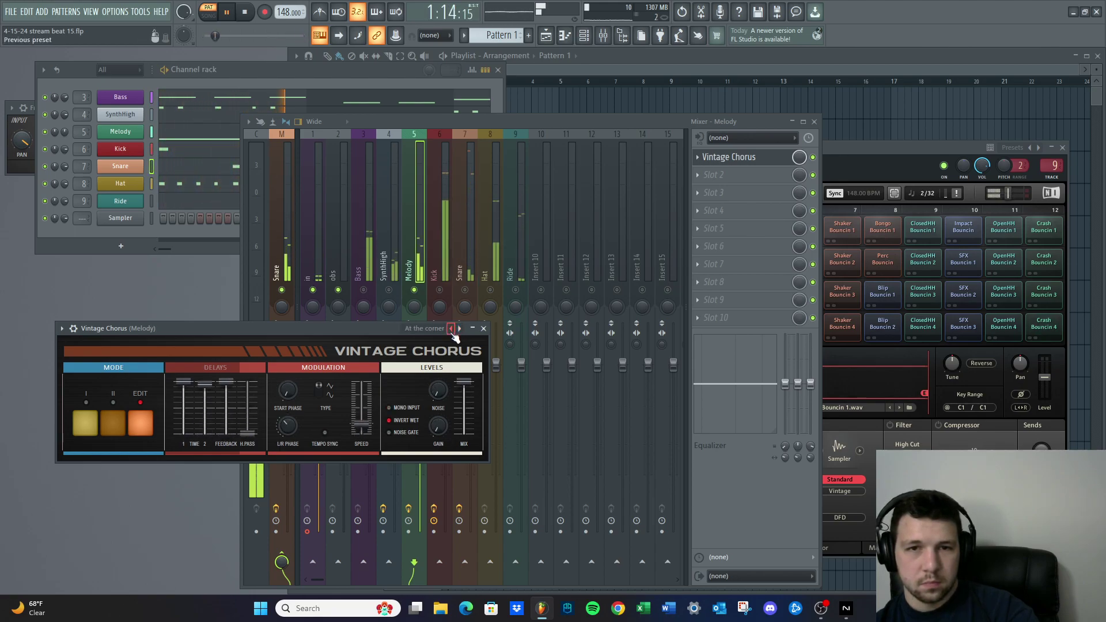
pyautogui.click(459, 328)
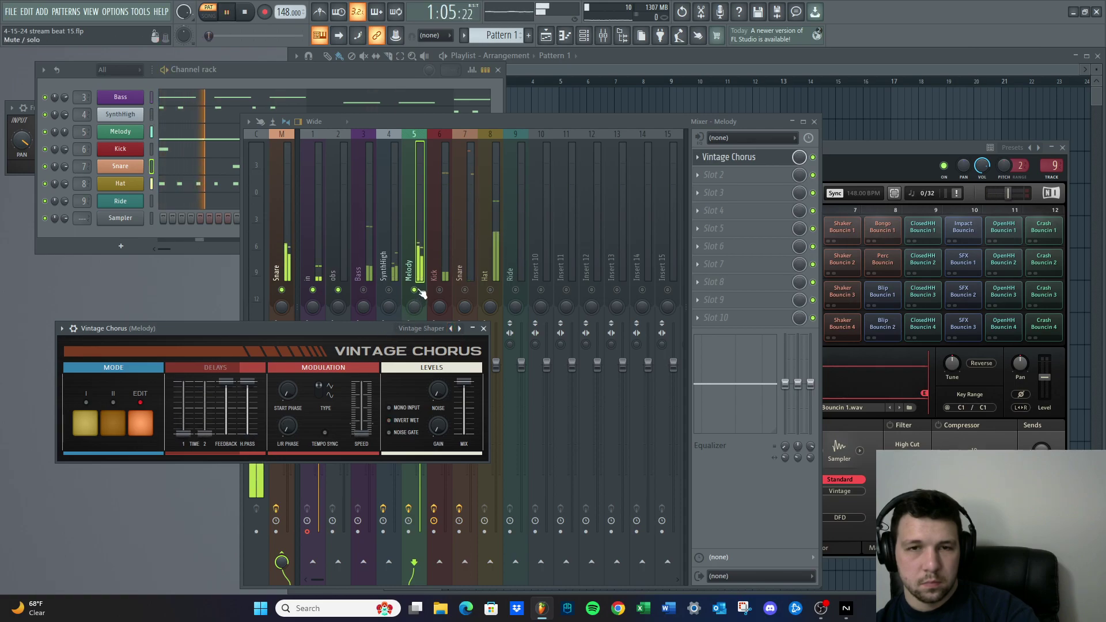
# Check Melody without Vintage Chorus, then load the chorus's Default preset and replay the beat
pyautogui.click(815, 162)
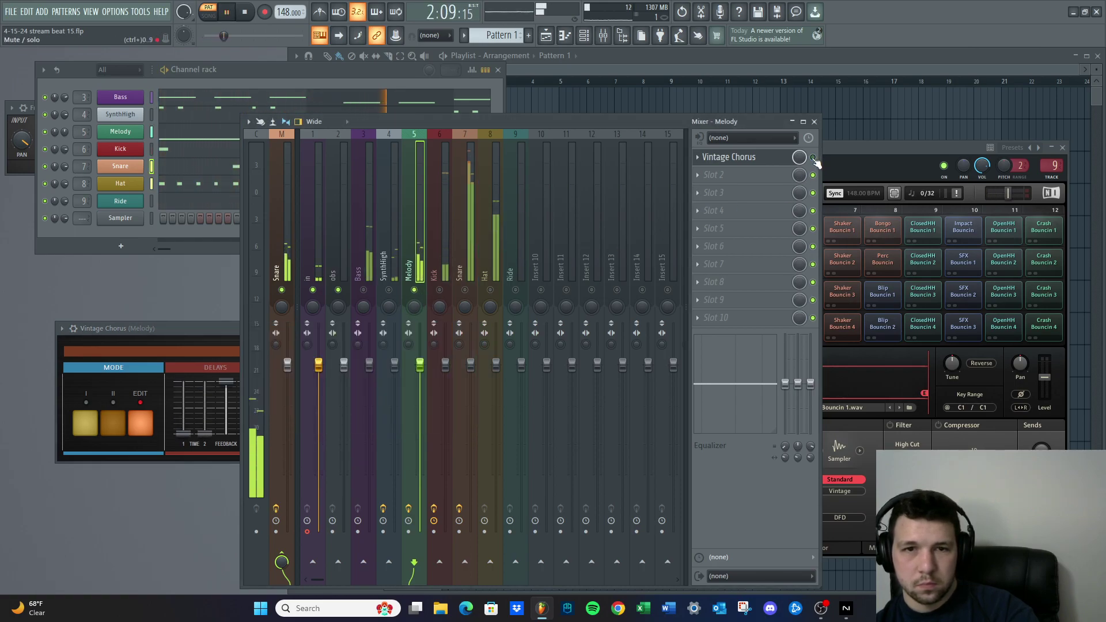
pyautogui.press('space')
pyautogui.click(203, 340)
pyautogui.click(459, 329)
pyautogui.click(421, 331)
pyautogui.click(441, 341)
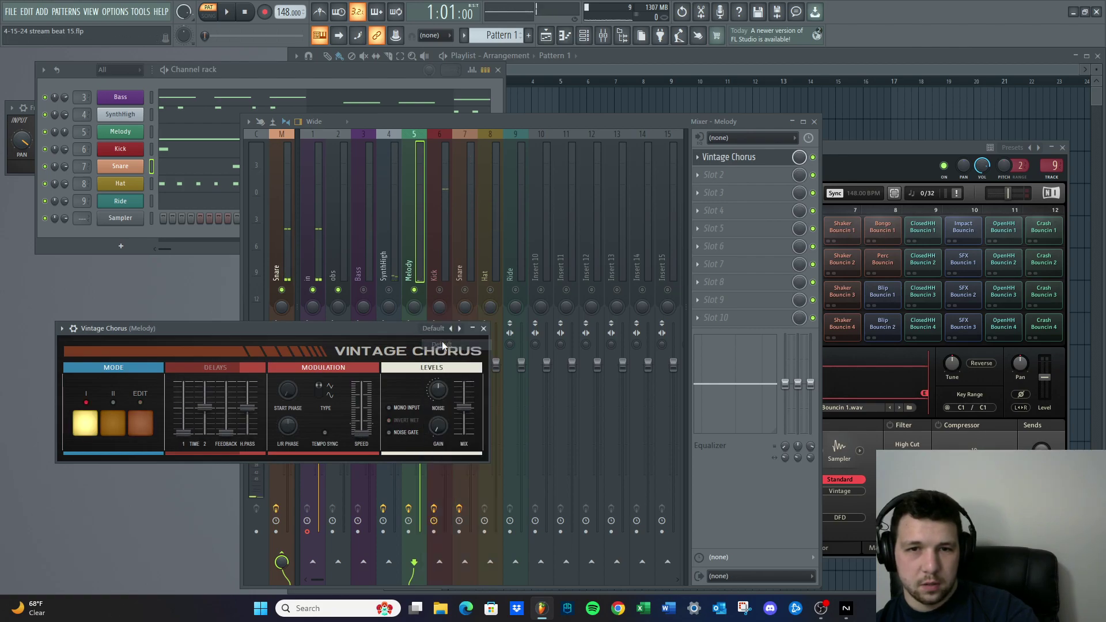
pyautogui.press('space')
pyautogui.press('space')
# Add LuxeVerb to Melody's second effect slot, load the Default Plate preset and start playback
pyautogui.click(744, 175)
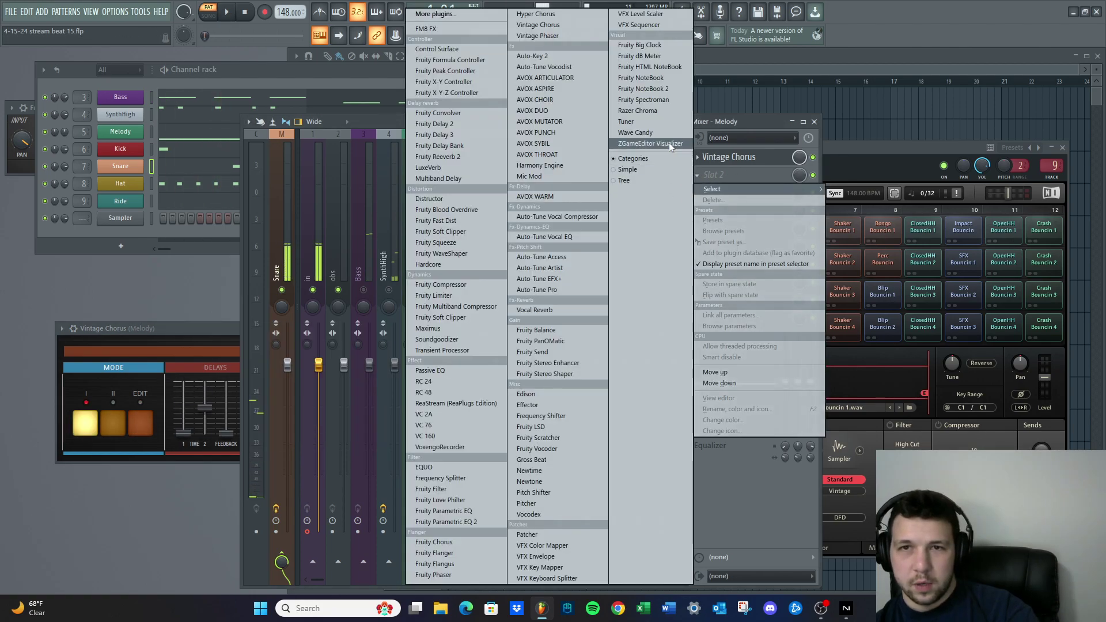
pyautogui.click(631, 156)
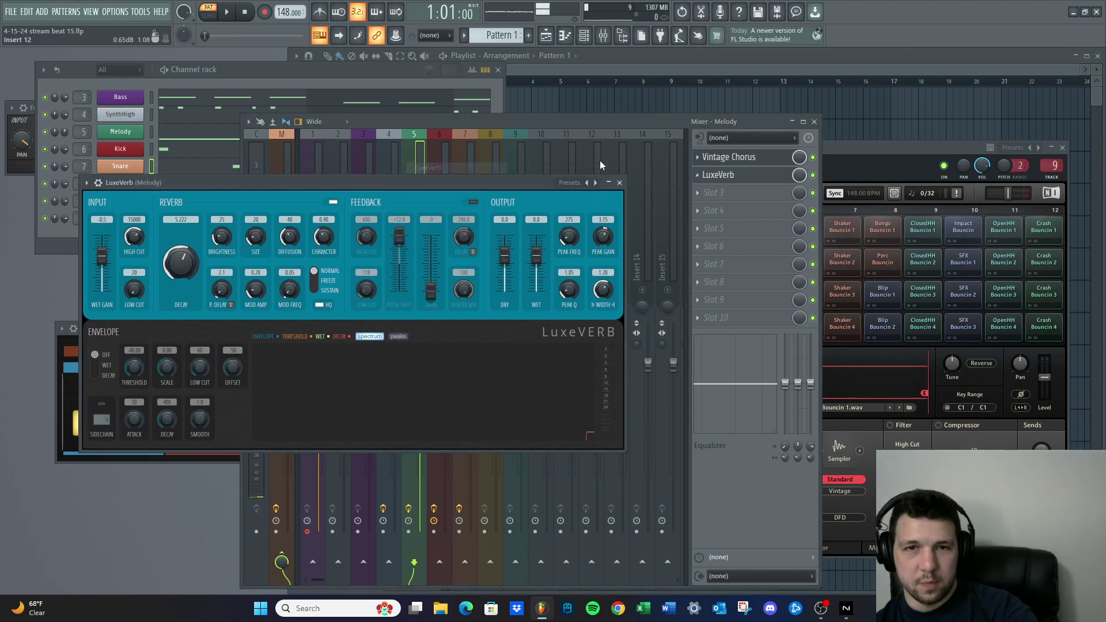
pyautogui.click(86, 184)
pyautogui.moveTo(185, 227)
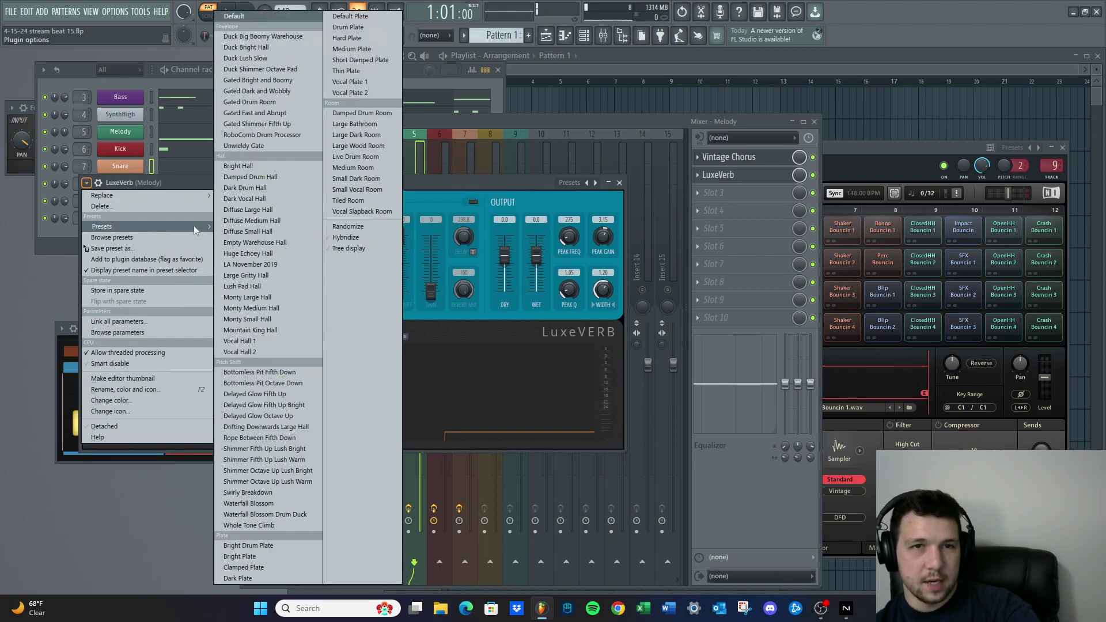
pyautogui.click(361, 16)
pyautogui.press('space')
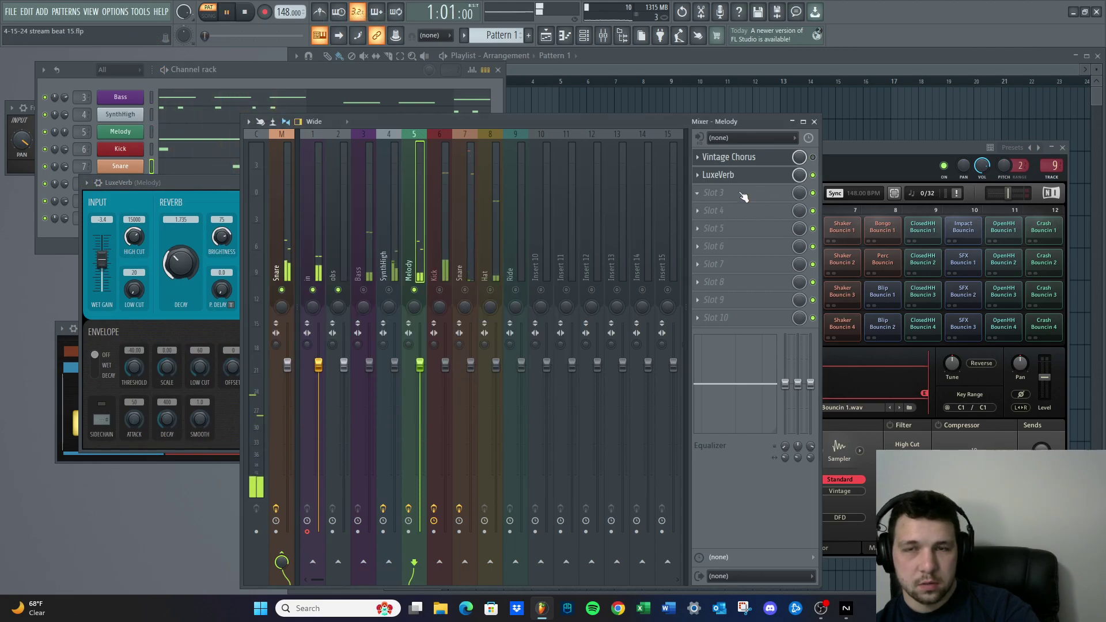
# Set the plate reverb's high cut to 13071 Hz and decay to 0.907, and adjust its stereo width
pyautogui.click(730, 176)
pyautogui.click(756, 176)
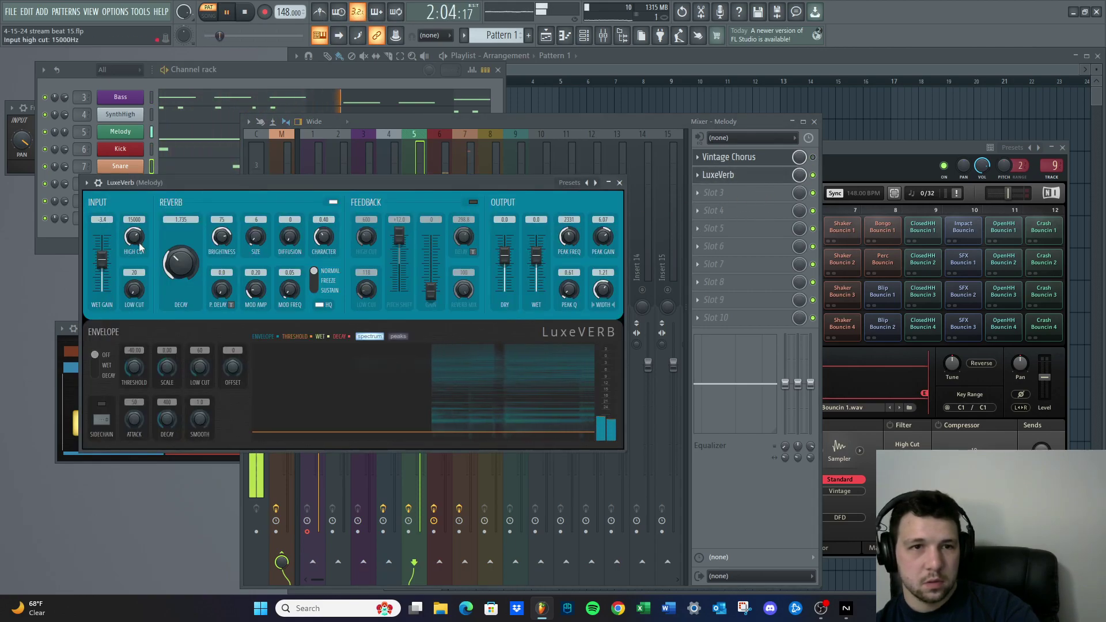
pyautogui.moveTo(186, 261); pyautogui.dragTo(186, 277)
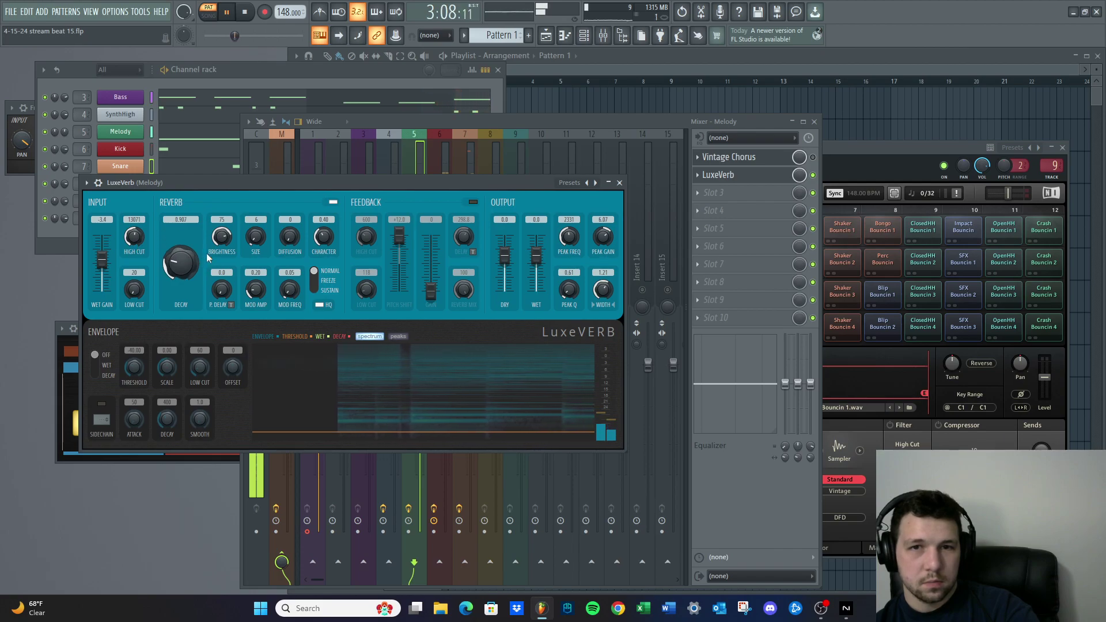
pyautogui.moveTo(602, 301); pyautogui.dragTo(602, 295)
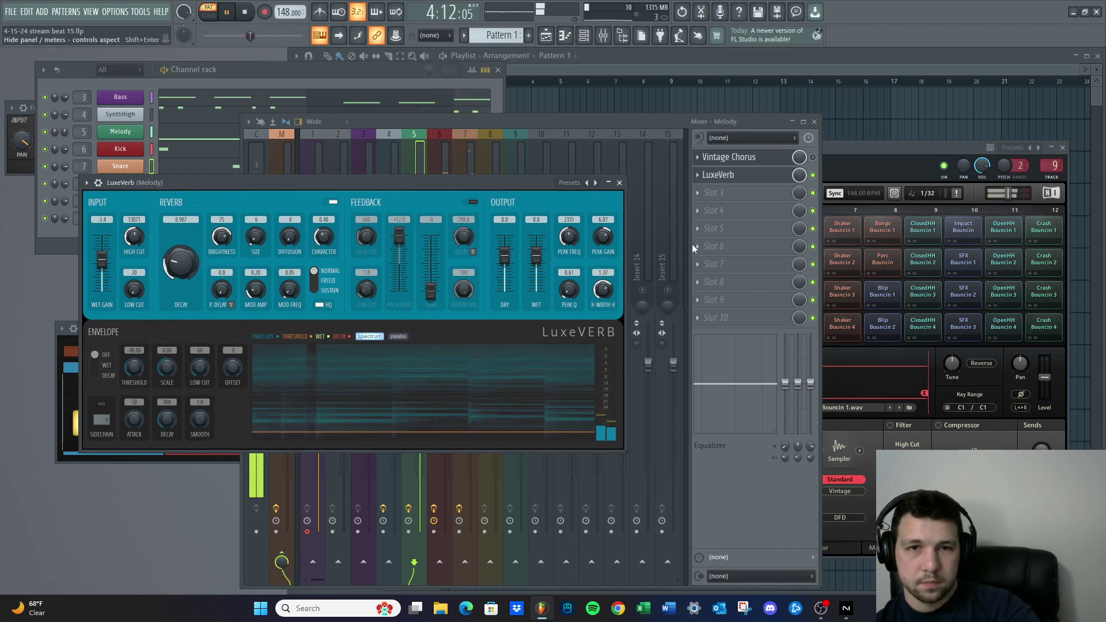
# Compare the soloed melody with LuxeVerb and Vintage Chorus switched on and off
pyautogui.click(813, 176)
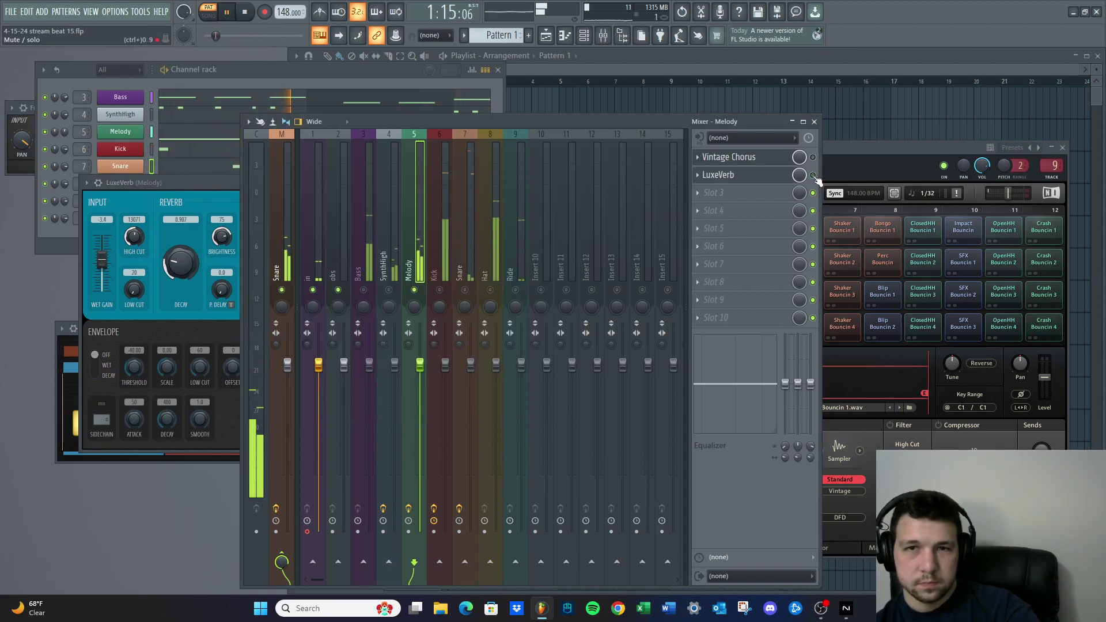
pyautogui.click(814, 175)
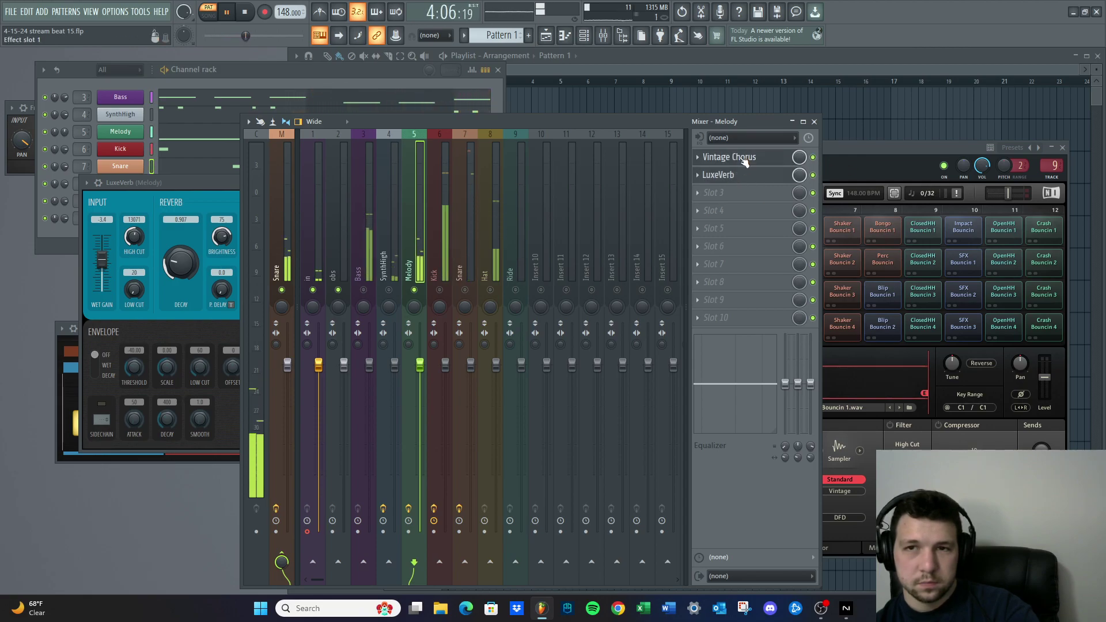
pyautogui.click(814, 158)
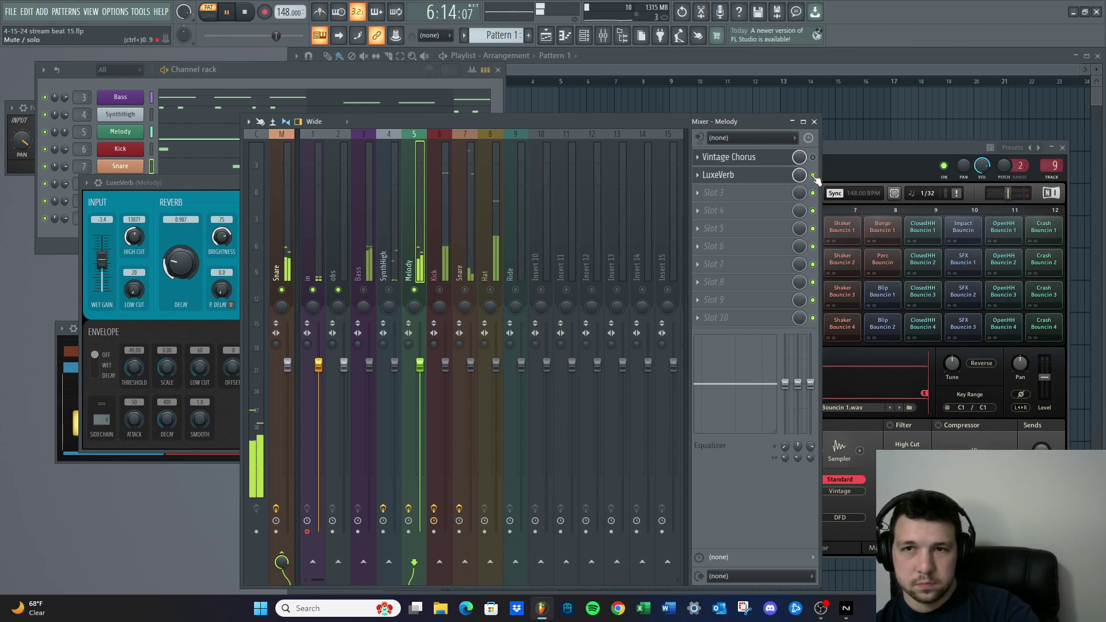
# Try Fruity Parametric EQ 2 in Melody's third effect slot, pulling down the two highest bands
pyautogui.click(699, 195)
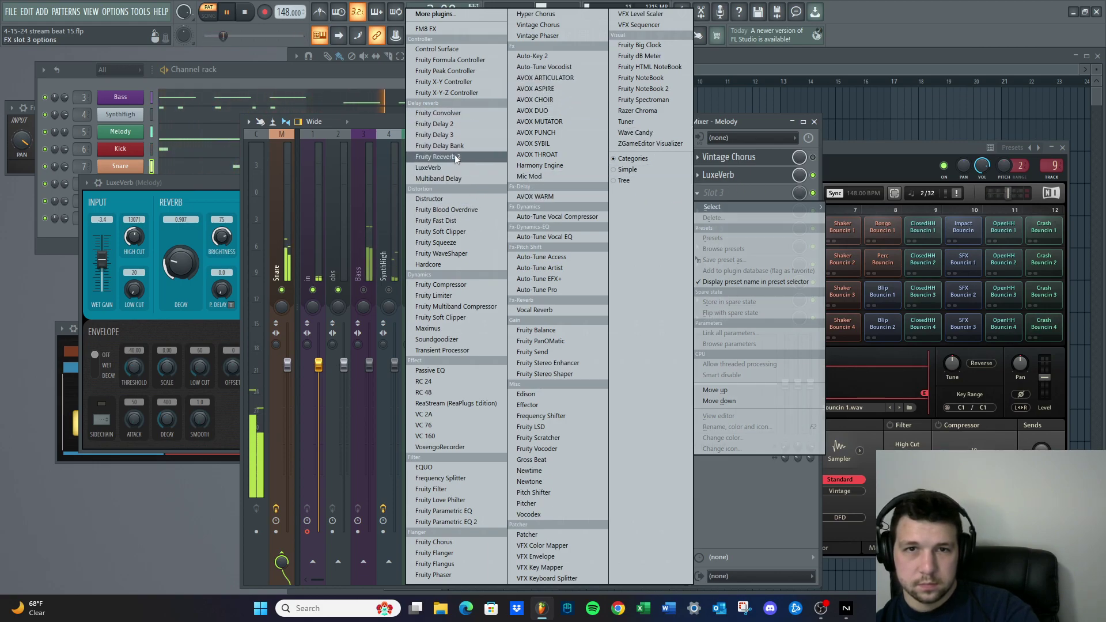
pyautogui.click(437, 522)
pyautogui.moveTo(341, 295); pyautogui.dragTo(373, 314)
pyautogui.moveTo(310, 295); pyautogui.dragTo(318, 299)
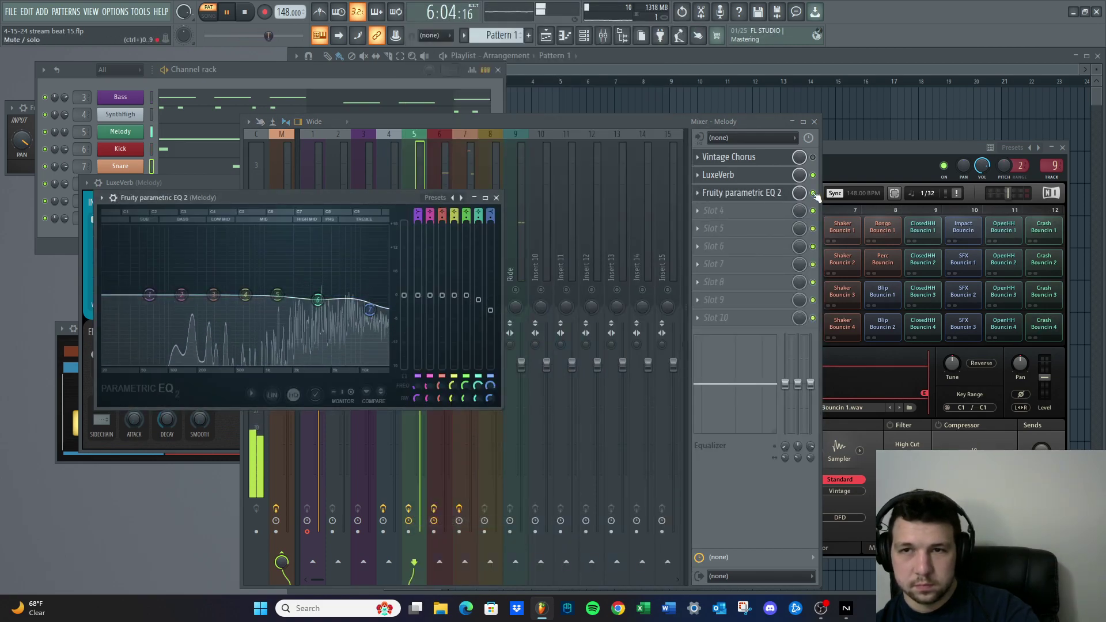
pyautogui.click(799, 194)
# Stop playback and delete Fruity Parametric EQ 2 from Melody's third effect slot
pyautogui.press('space')
pyautogui.click(697, 193)
pyautogui.click(712, 218)
pyautogui.click(591, 341)
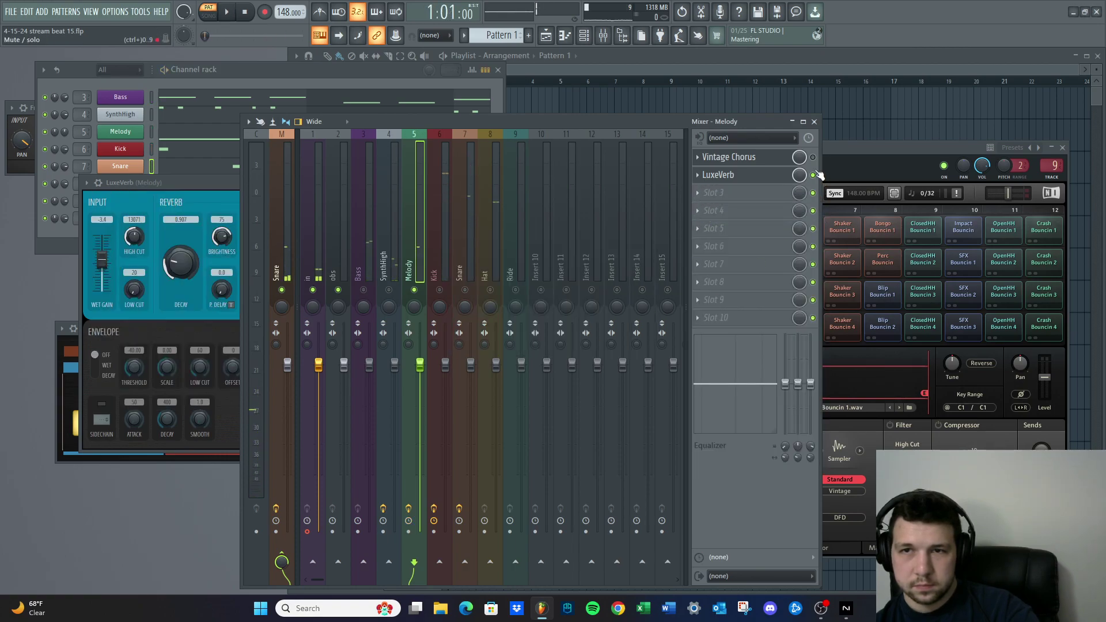
# Play the melody, unsolo it, and compare it in the full mix with LuxeVerb and Vintage Chorus on and off
pyautogui.press('space')
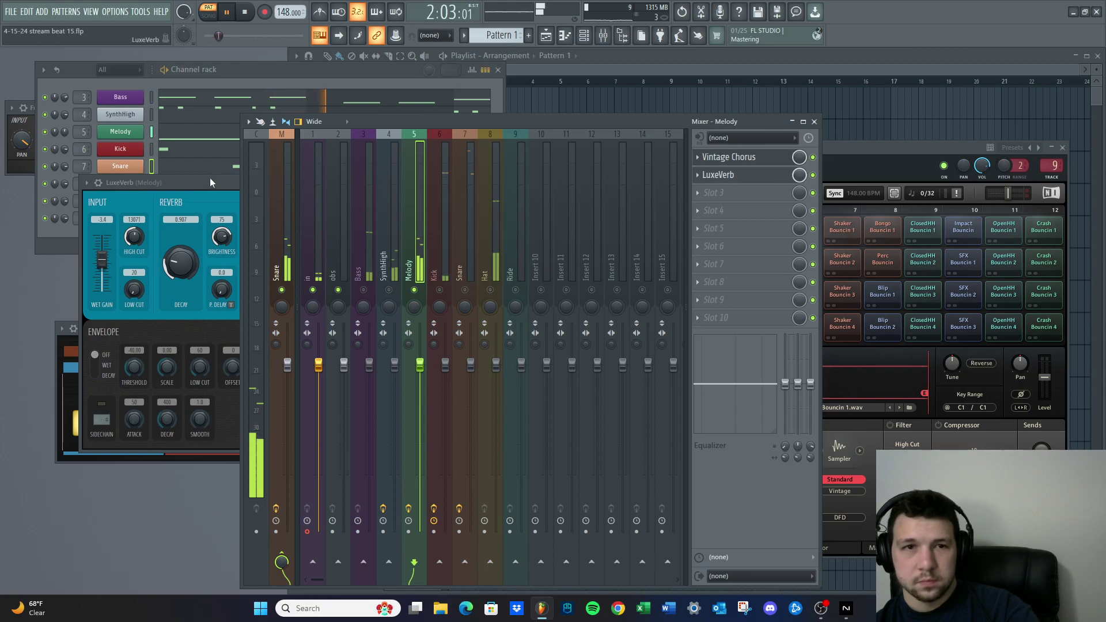
pyautogui.rightClick(414, 291)
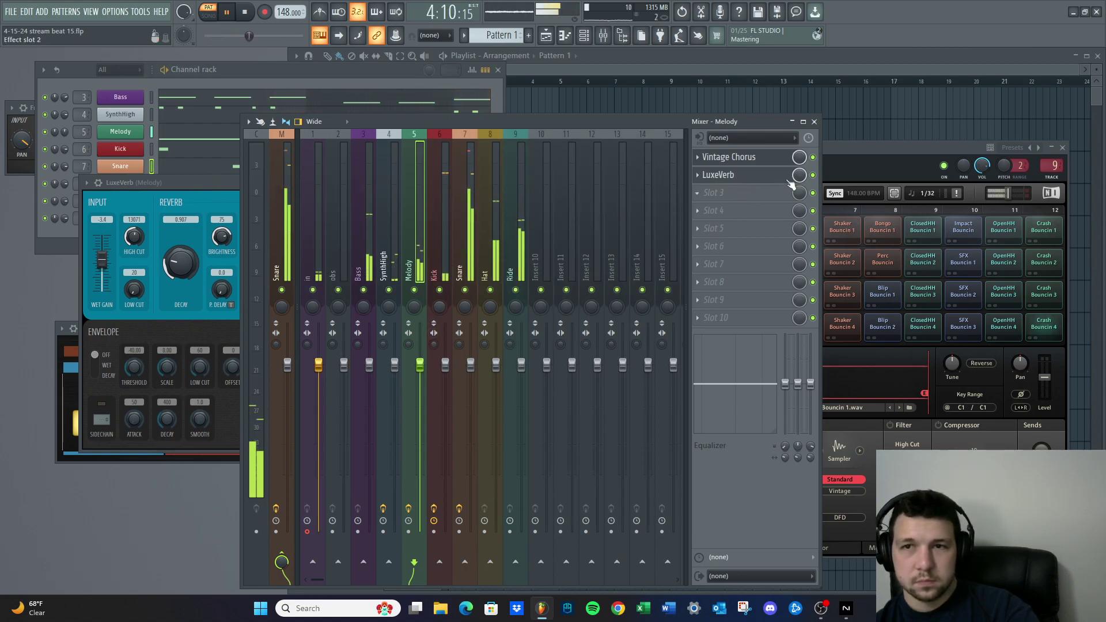
pyautogui.click(812, 175)
pyautogui.click(813, 157)
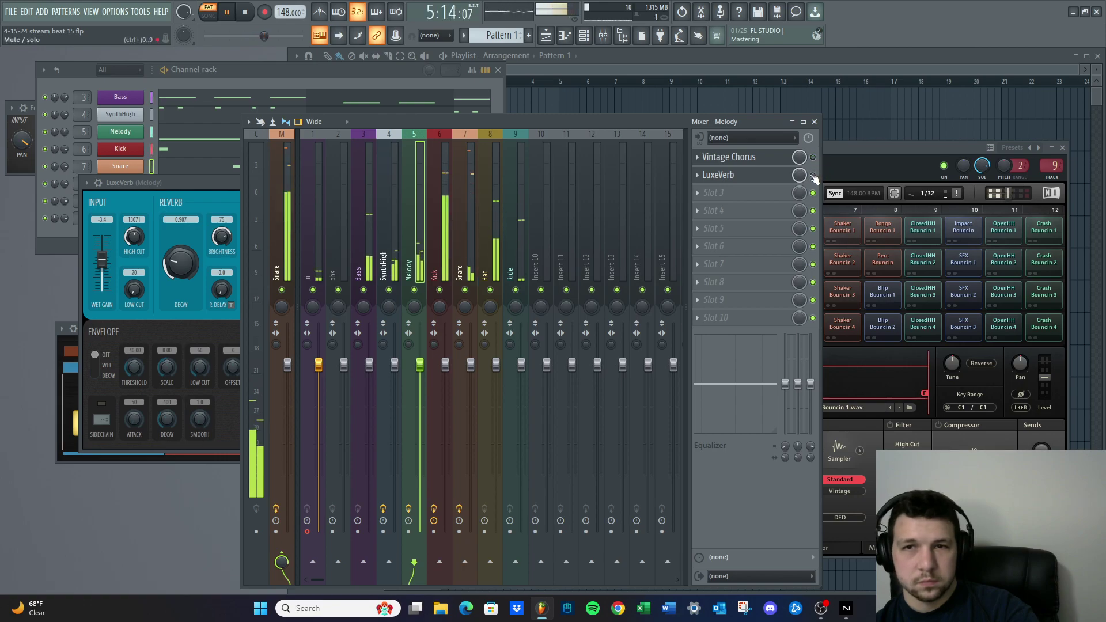
pyautogui.click(813, 175)
pyautogui.click(813, 157)
pyautogui.click(813, 157)
# Reopen LuxeVerb, restart playback and lower the reverb brightness to 71 while listening
pyautogui.click(754, 176)
pyautogui.click(753, 176)
pyautogui.press('space')
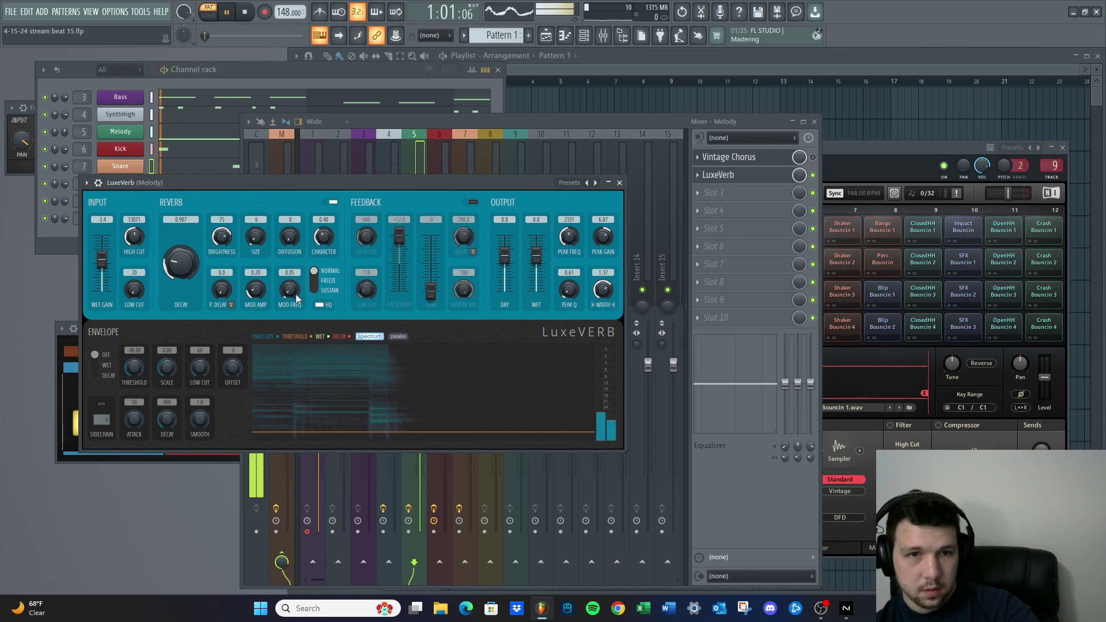
pyautogui.press('space')
pyautogui.moveTo(221, 236); pyautogui.dragTo(221, 239)
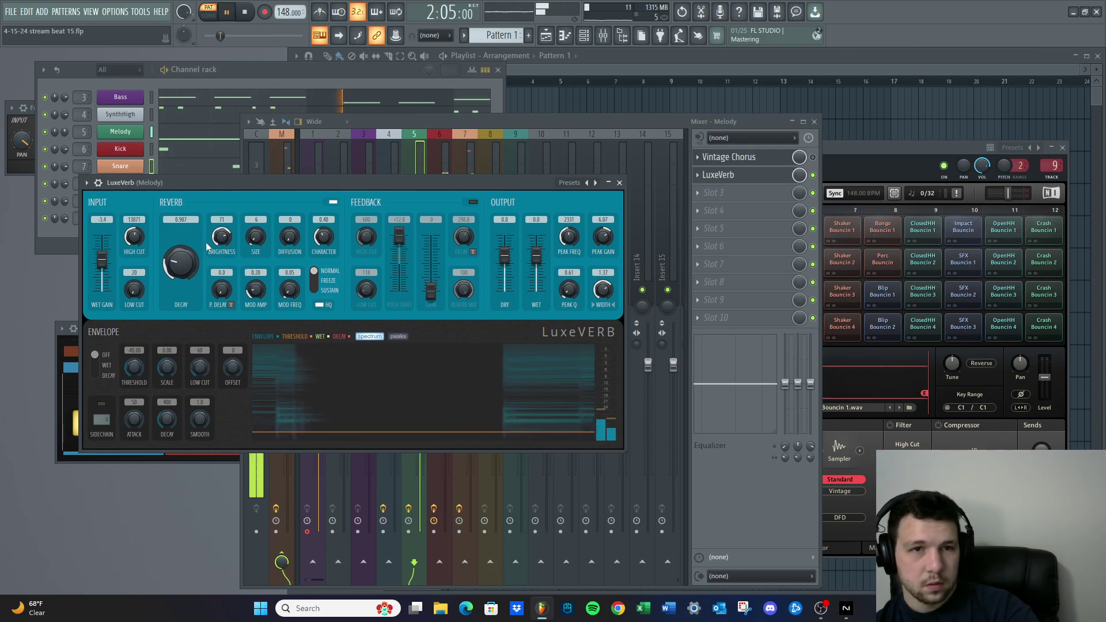
pyautogui.press('space')
# Load LuxeVerb's Bright Hall preset on Melody and set its decay to 2.638 and high cut to 14575 Hz
pyautogui.click(86, 183)
pyautogui.moveTo(159, 226)
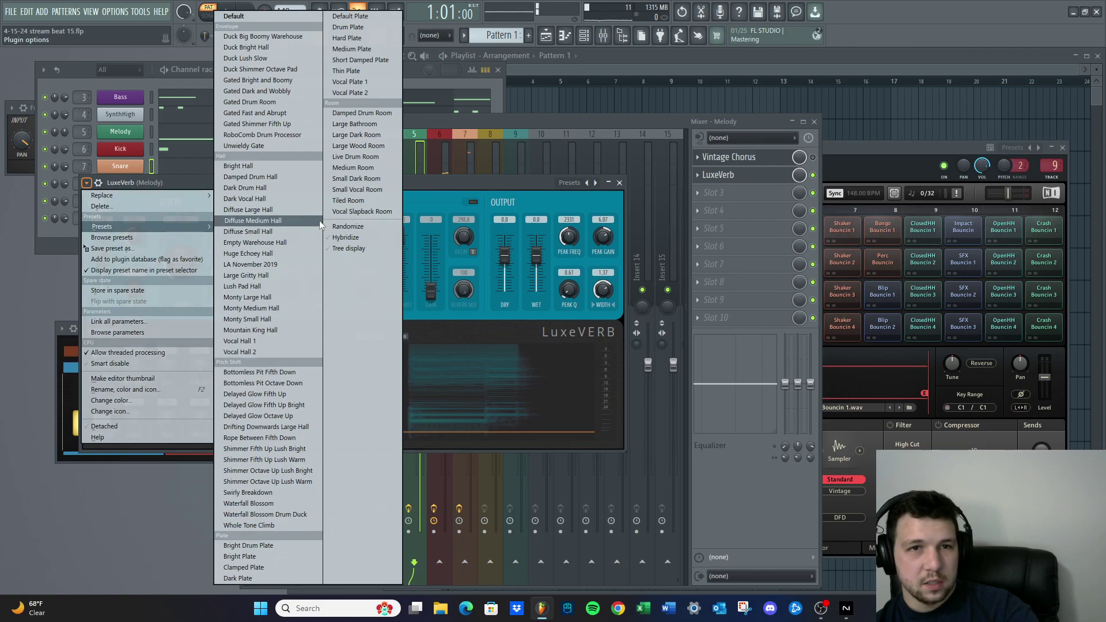
pyautogui.click(264, 167)
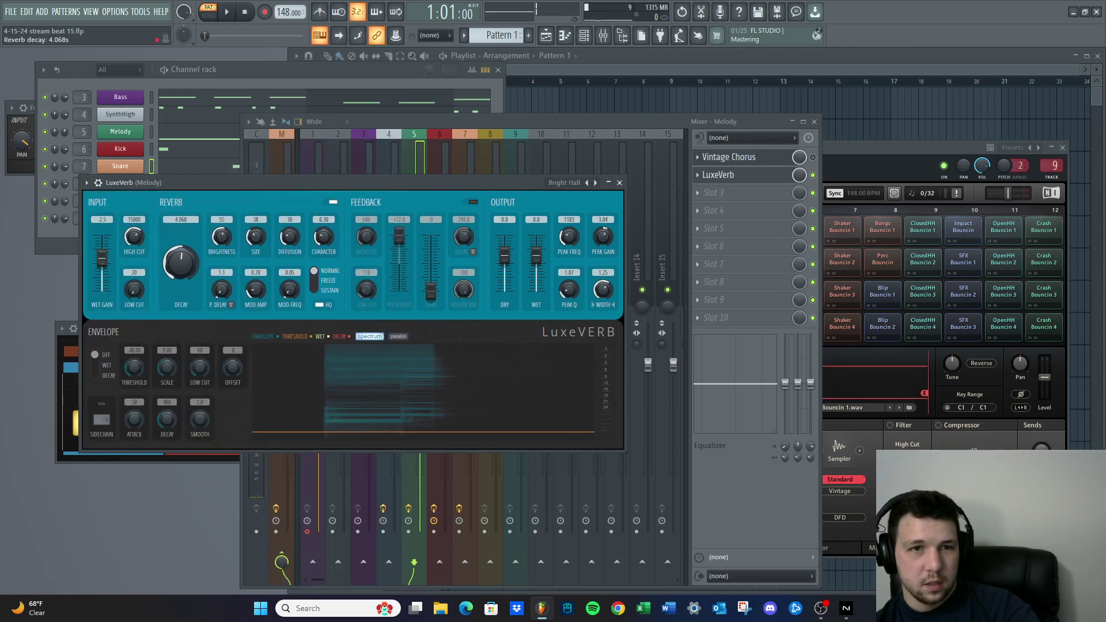
pyautogui.moveTo(181, 258); pyautogui.dragTo(179, 268)
pyautogui.moveTo(136, 235); pyautogui.dragTo(137, 238)
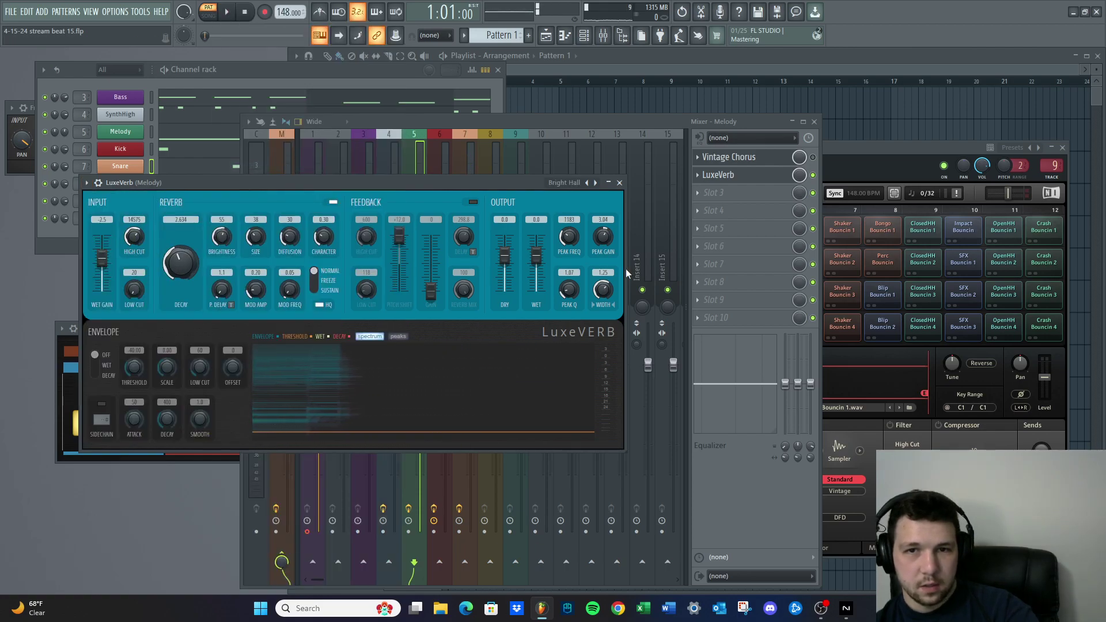
# Raise LuxeVerb's width to about 1.34 during playback, lowering its dry and wet output levels to about -1.6 and -1.9
pyautogui.press('space')
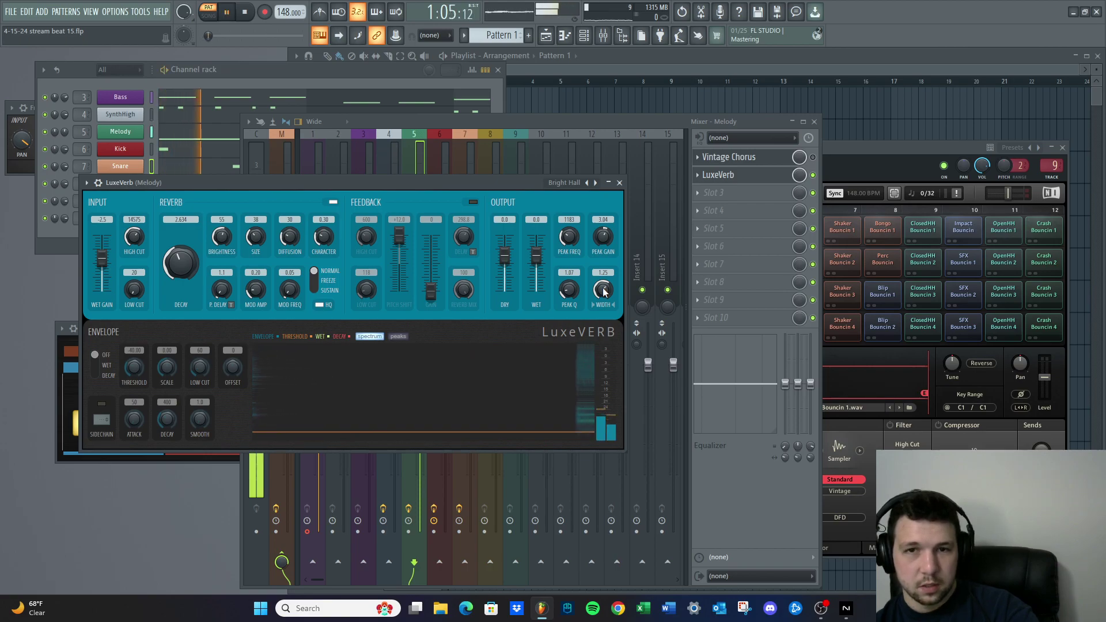
pyautogui.moveTo(603, 292); pyautogui.dragTo(604, 290)
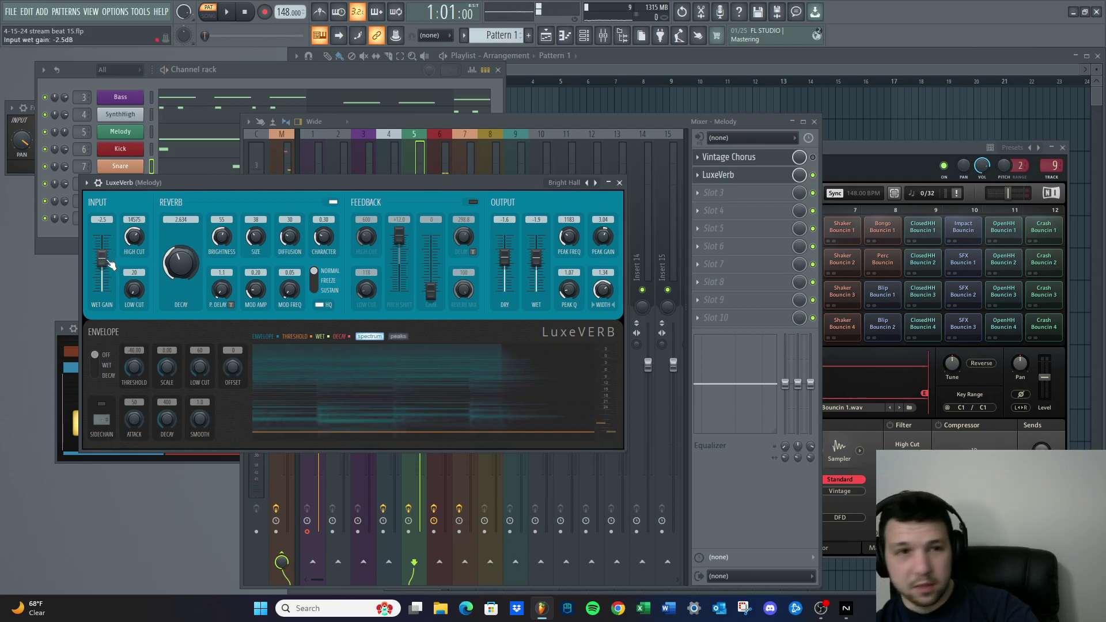
pyautogui.press('space')
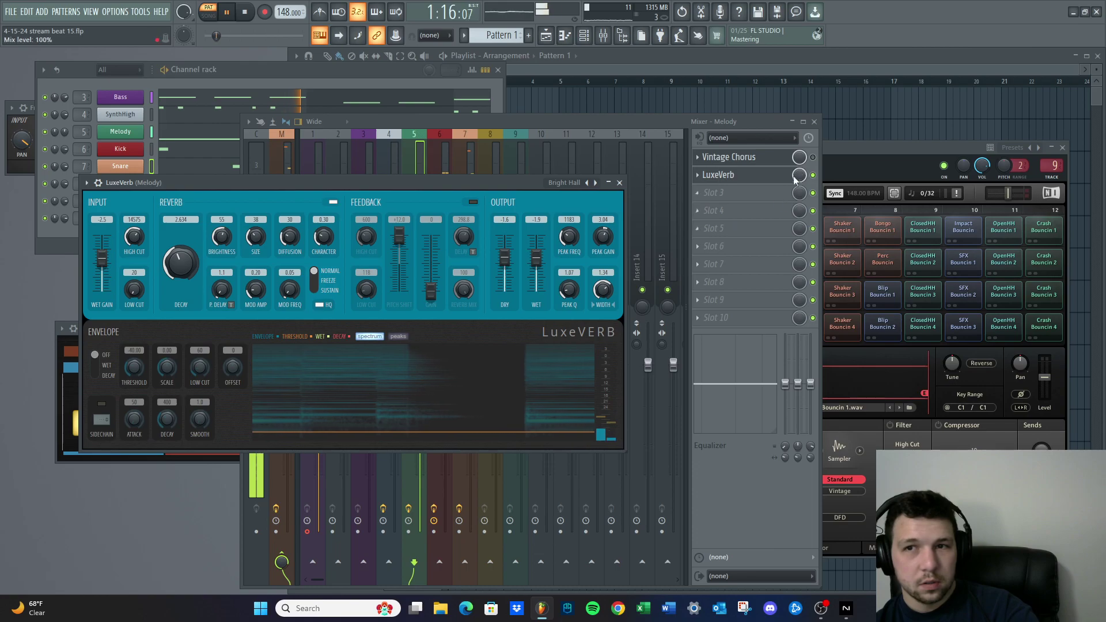
# Compare Melody in the full mix with the Bright Hall reverb and the chorus enabled and bypassed
pyautogui.click(813, 175)
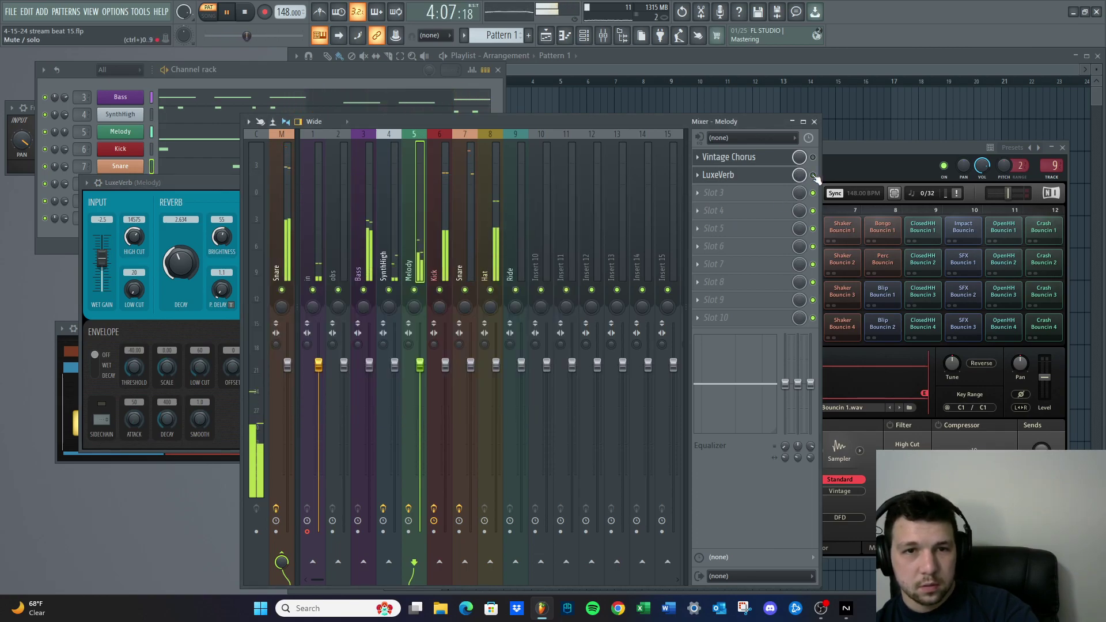
pyautogui.press('space')
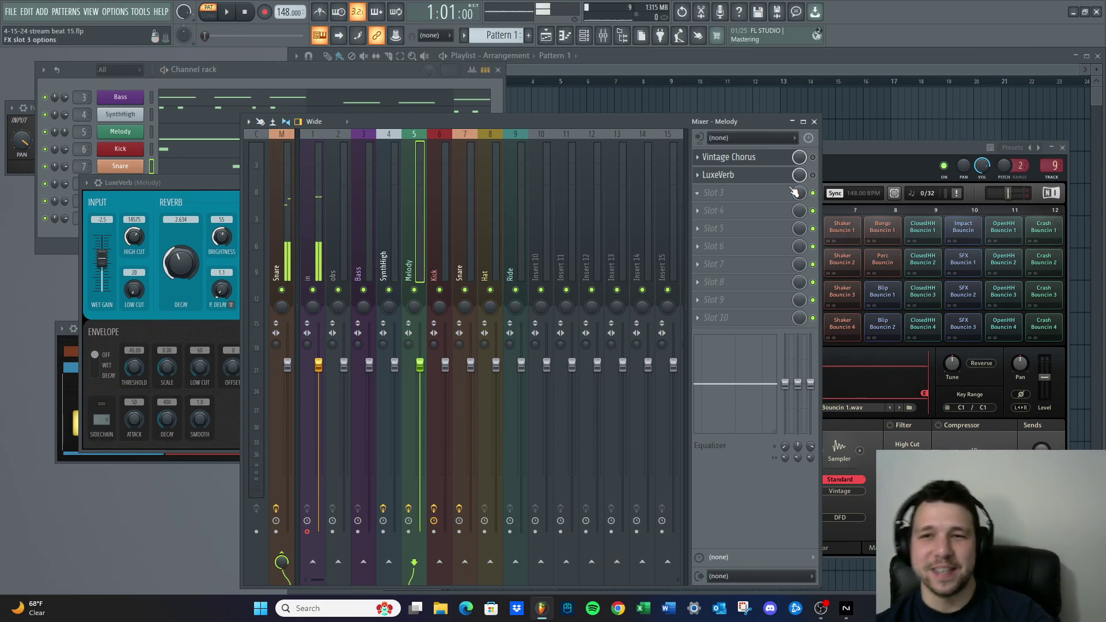
pyautogui.press('space')
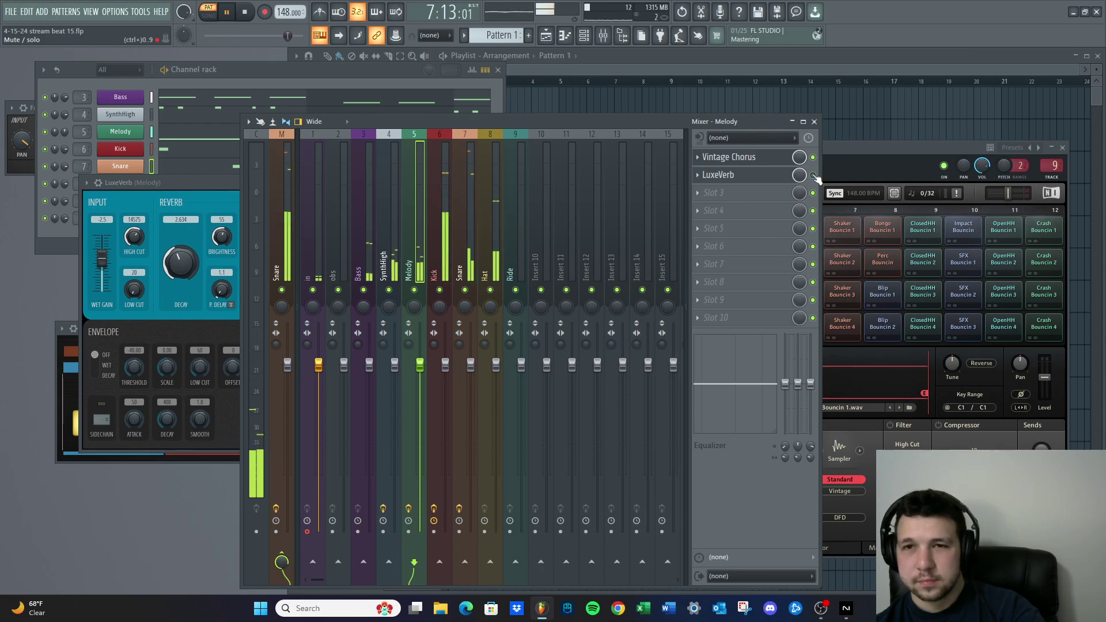
pyautogui.click(813, 175)
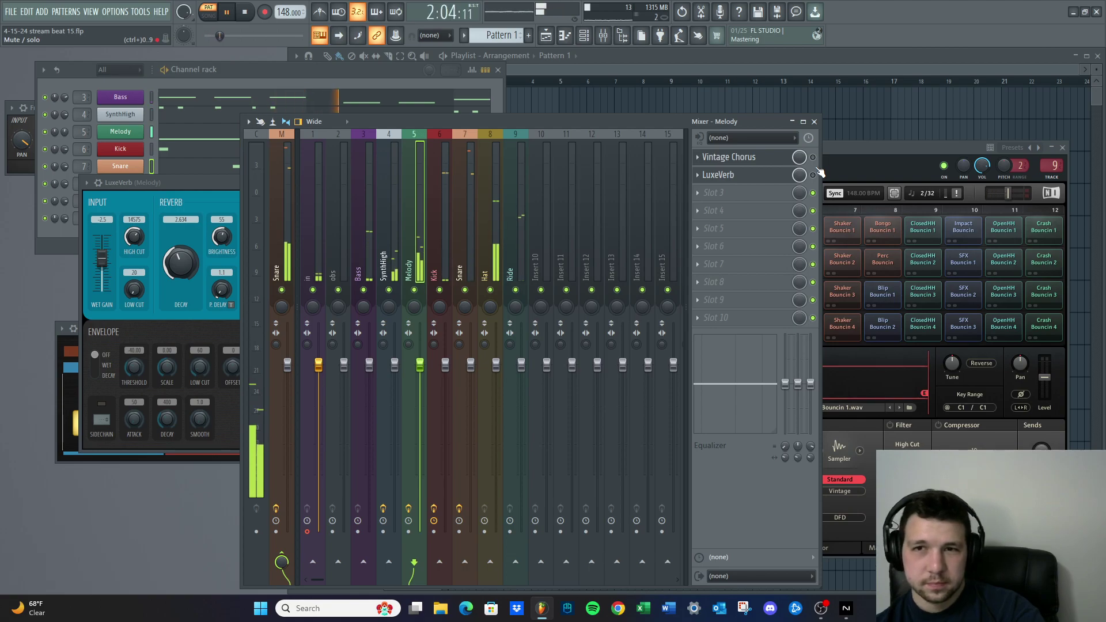
pyautogui.press('space')
pyautogui.click(814, 176)
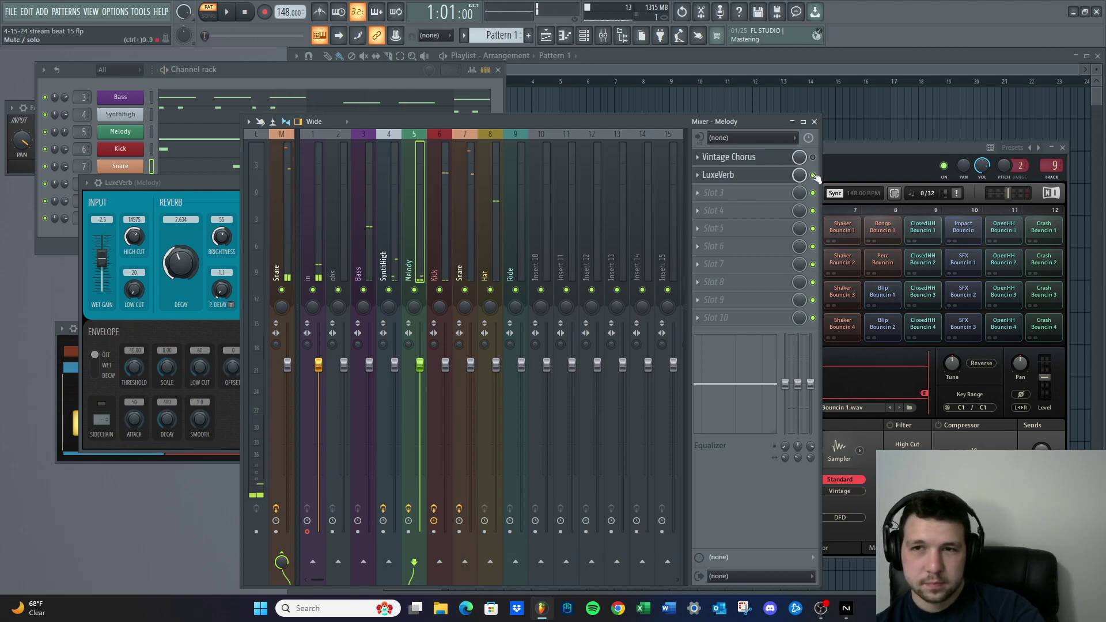
# Try Fruity Reeverb 2 in Melody's third effect slot and hear it in the full mix
pyautogui.click(729, 198)
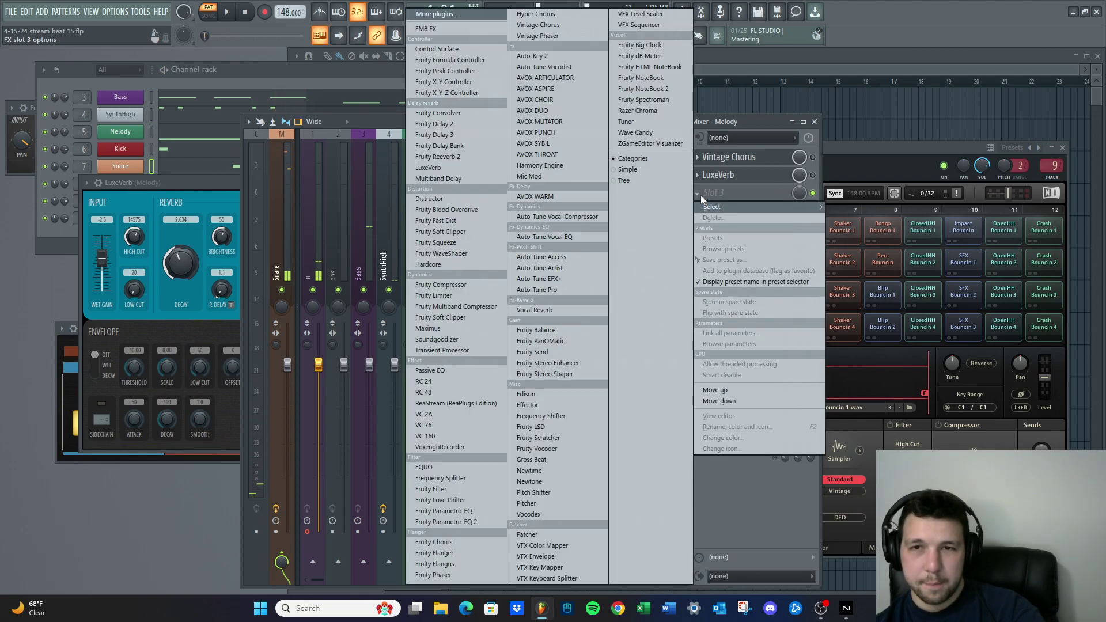
pyautogui.click(436, 155)
pyautogui.press('space')
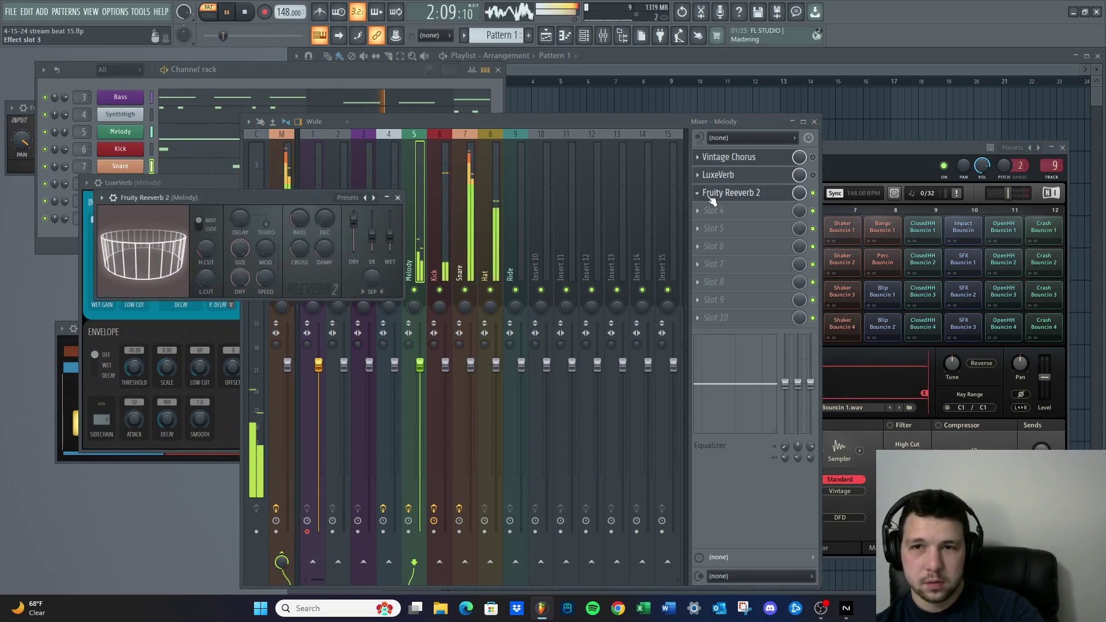
# Delete Fruity Reeverb 2 from Melody's third effect slot and restart playback
pyautogui.press('space')
pyautogui.rightClick(708, 199)
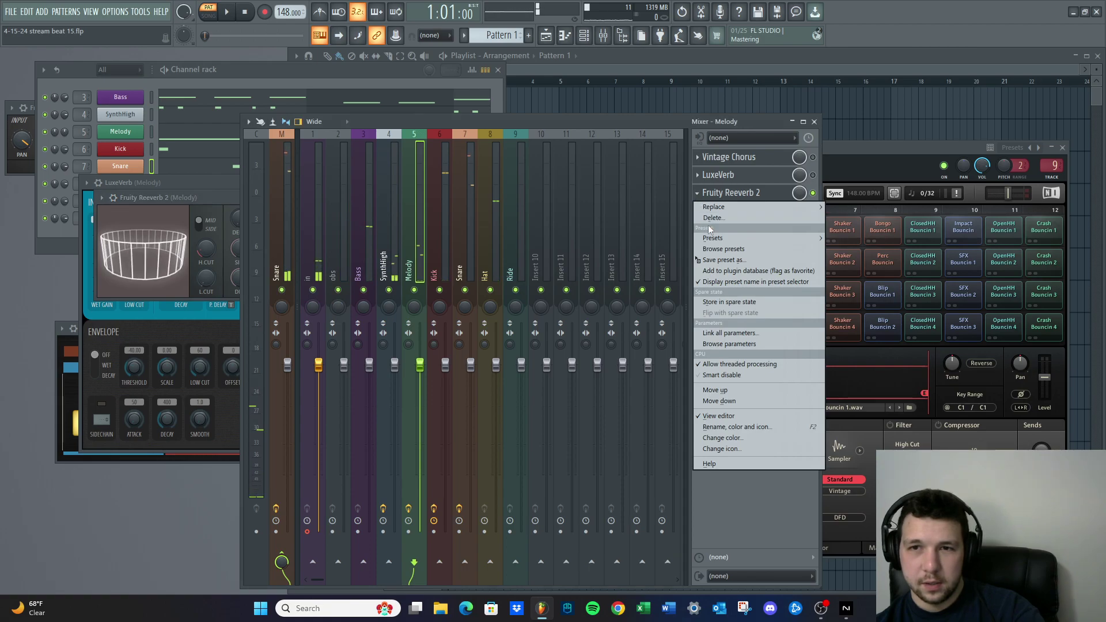
pyautogui.click(713, 218)
pyautogui.click(593, 342)
pyautogui.press('space')
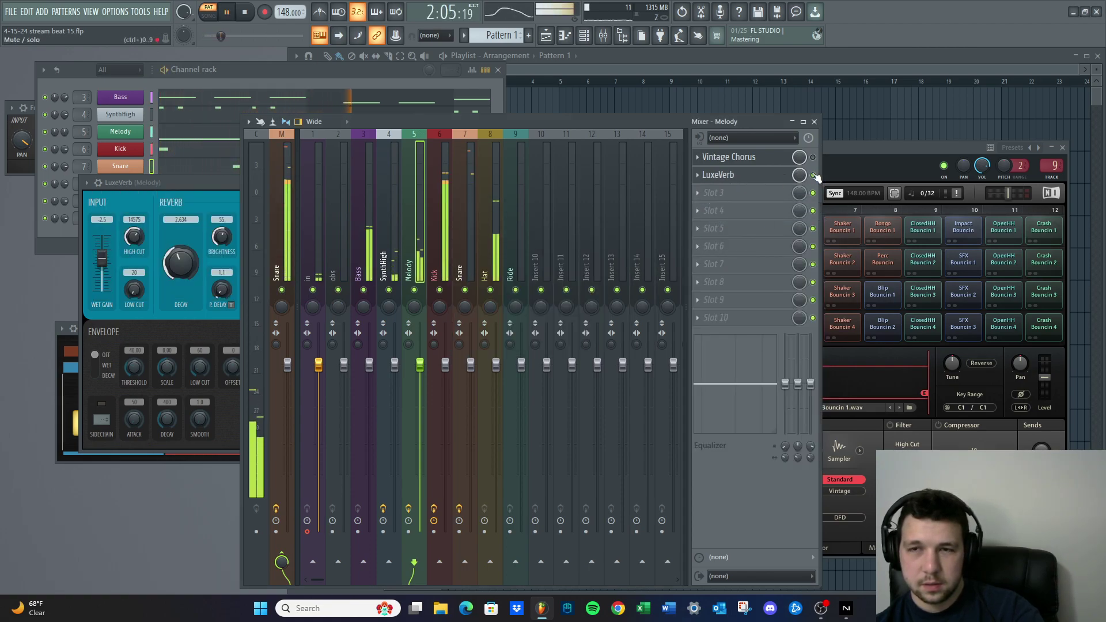
# Re-enable Vintage Chorus in Melody's first effect slot
pyautogui.click(813, 158)
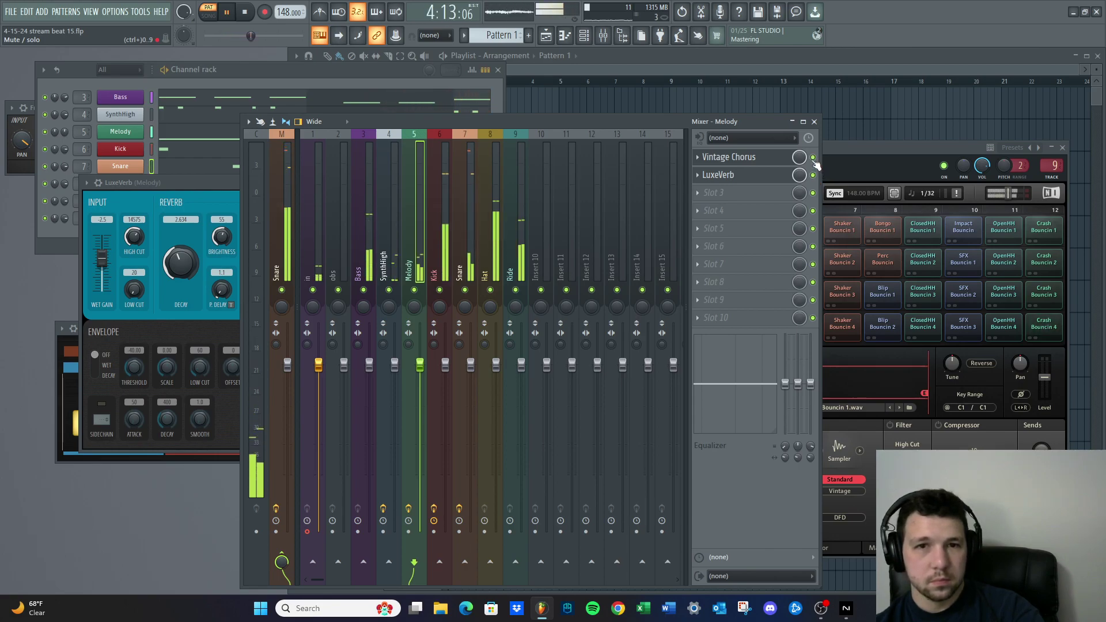
# Try Fruity Chorus with the Fat Clean preset in place of Vintage Chorus on Melody, then stop playback
pyautogui.click(698, 157)
pyautogui.moveTo(714, 171)
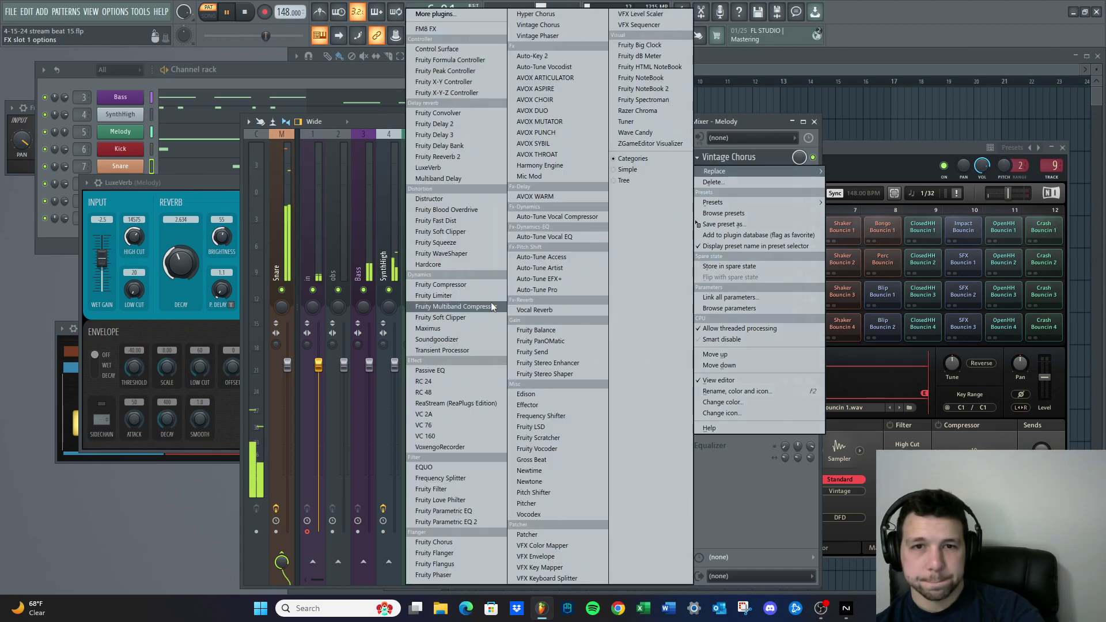
pyautogui.click(429, 542)
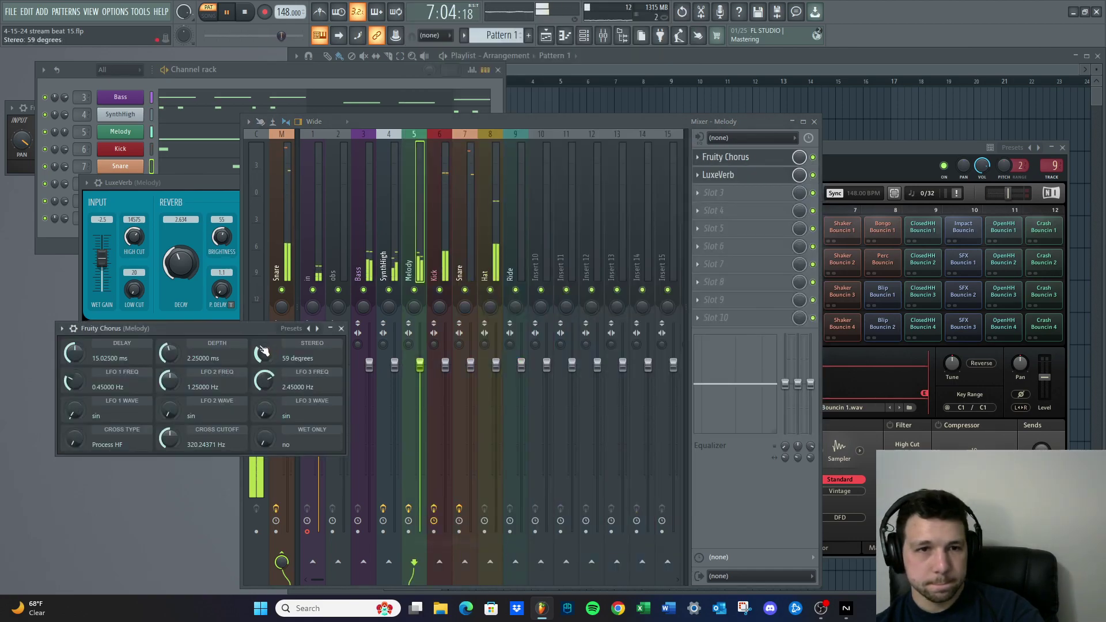
pyautogui.click(293, 328)
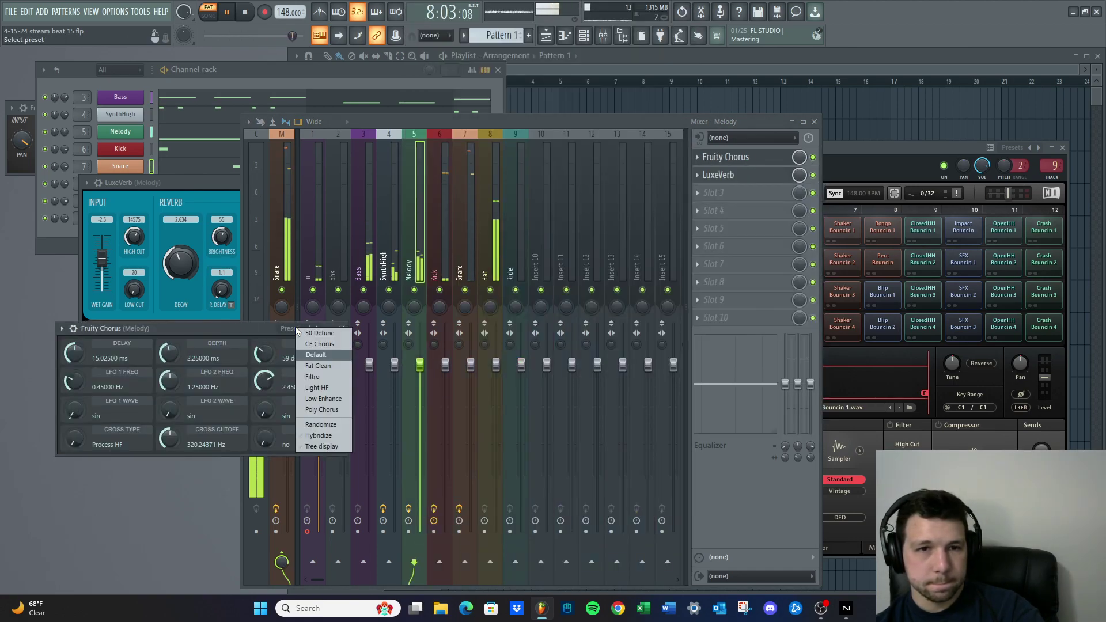
pyautogui.click(313, 365)
pyautogui.press('space')
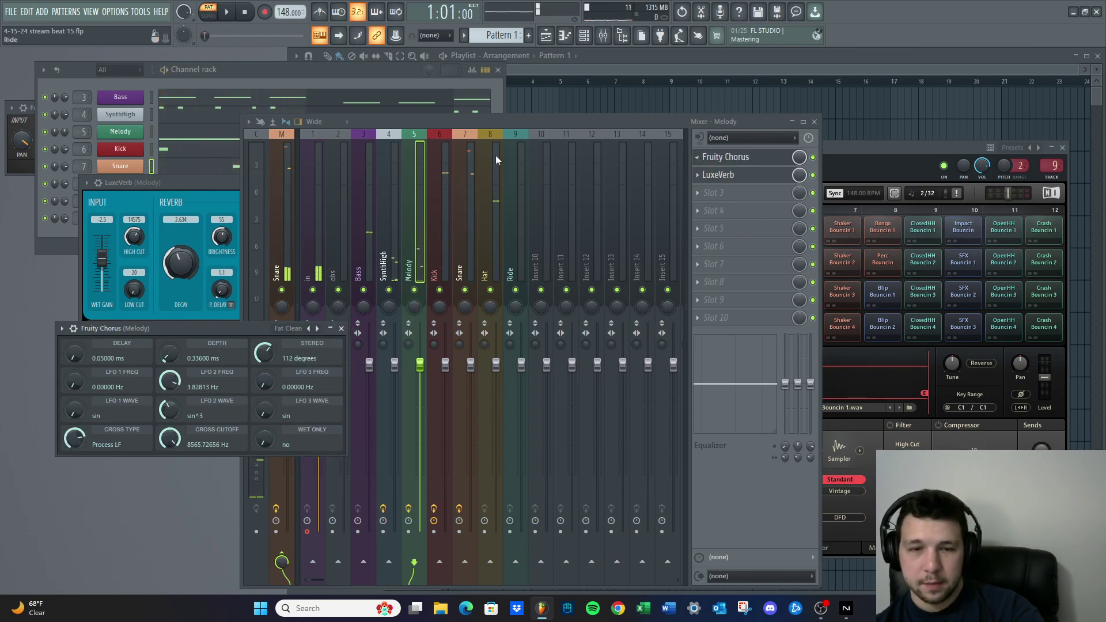
# Undo the effect replacement on Melody and hear the mix with Vintage Chorus restored
pyautogui.click(25, 12)
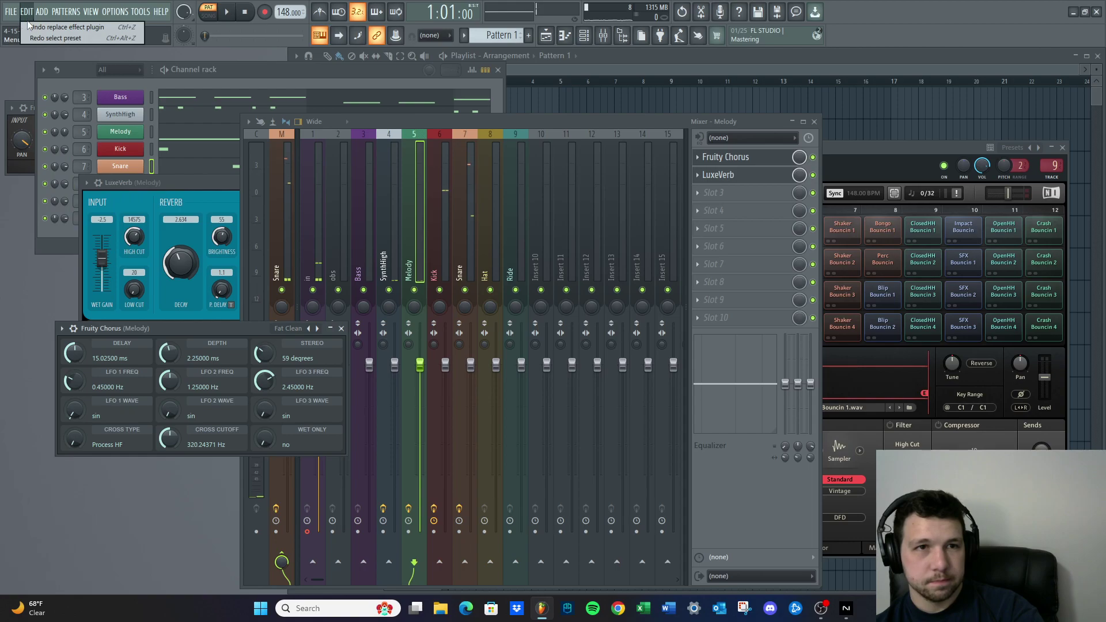
pyautogui.click(38, 27)
pyautogui.press('space')
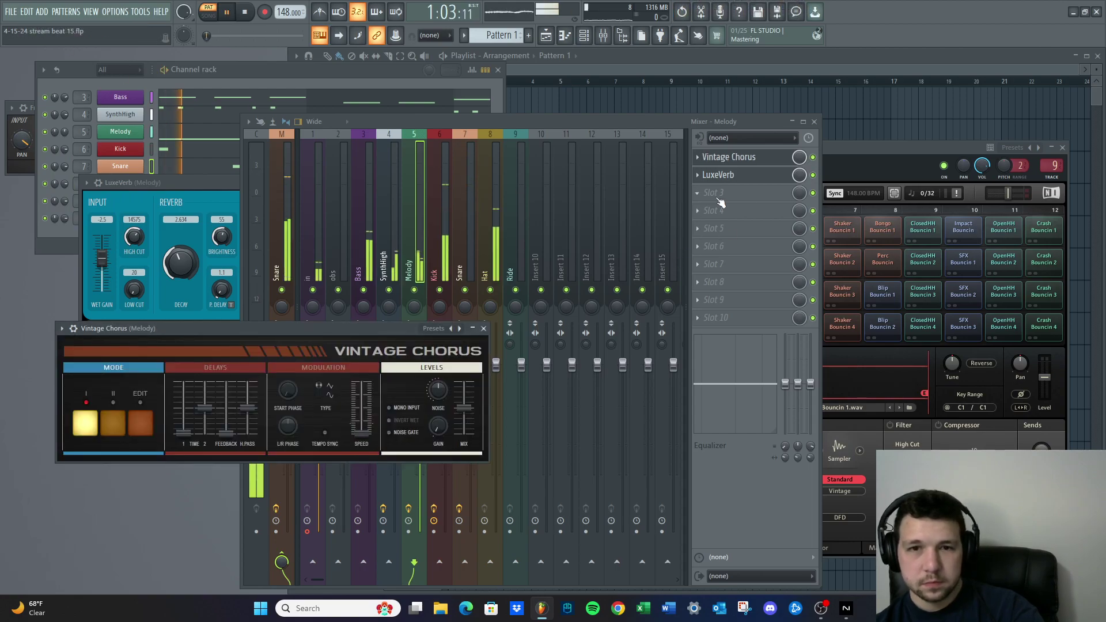
pyautogui.press('space')
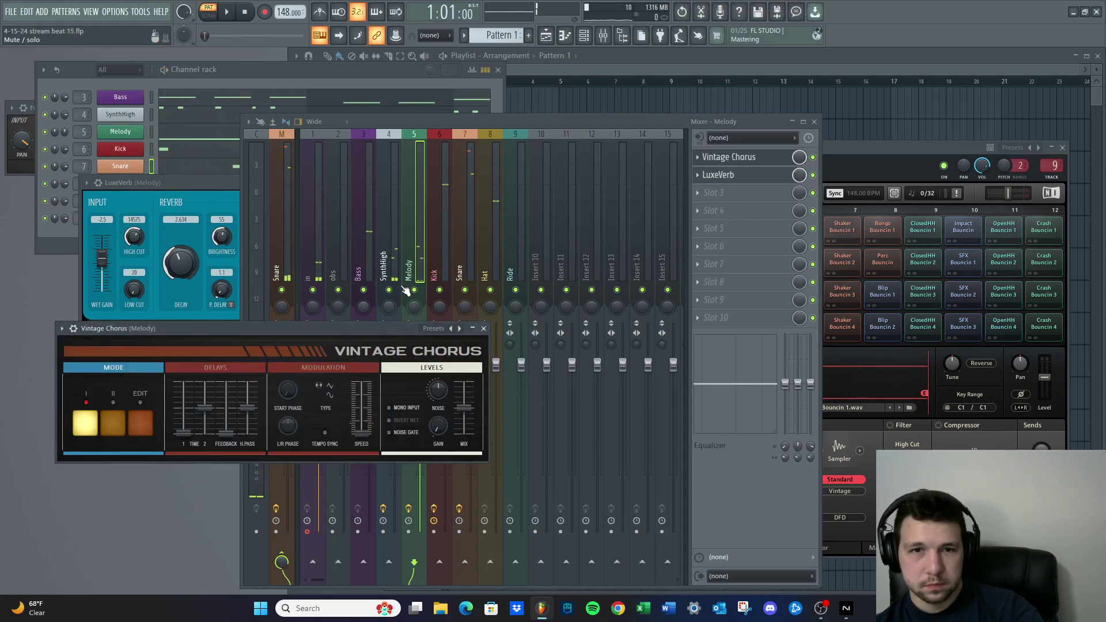
# Audition Melody soloed while comparing Vintage Chorus modes I and II and adjusting its gain and mix
pyautogui.rightClick(414, 290)
pyautogui.click(209, 337)
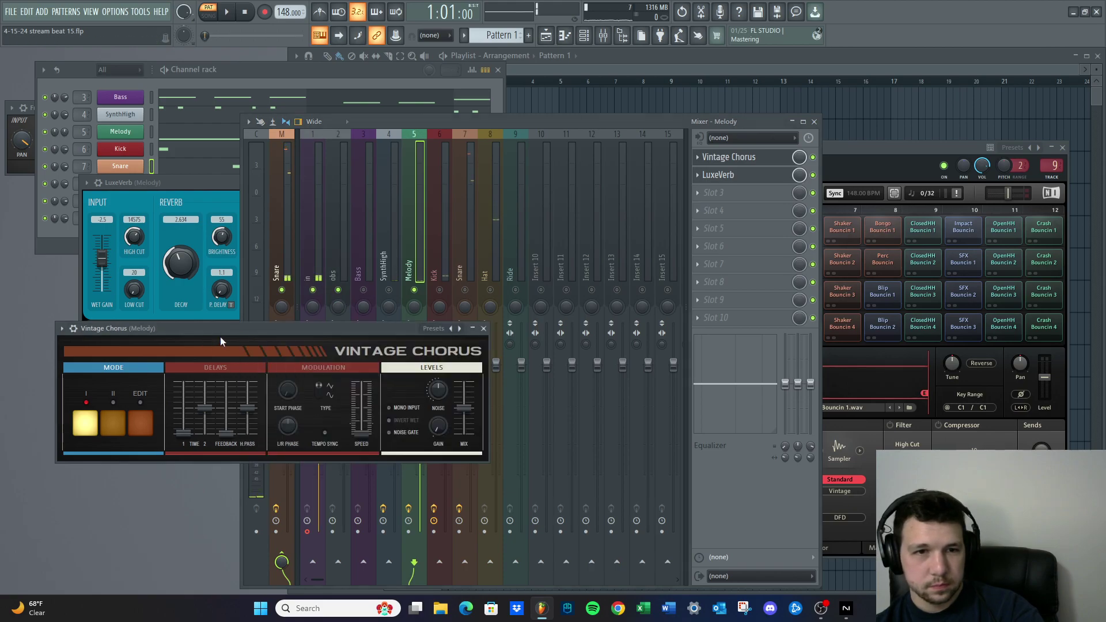
pyautogui.press('space')
pyautogui.moveTo(469, 390); pyautogui.dragTo(465, 406)
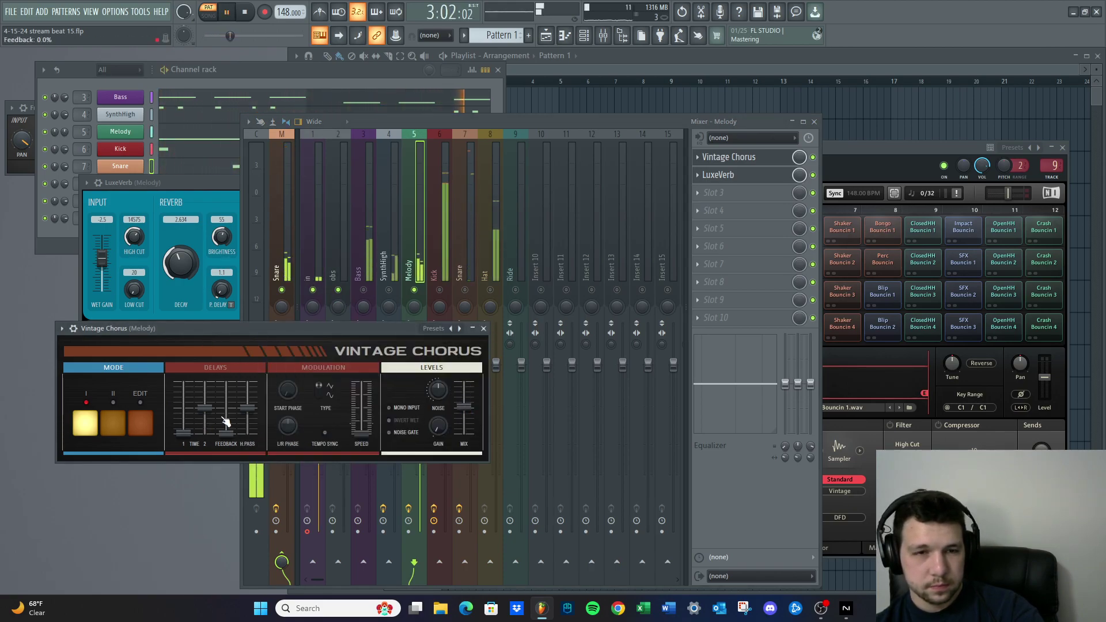
pyautogui.click(111, 426)
pyautogui.click(86, 426)
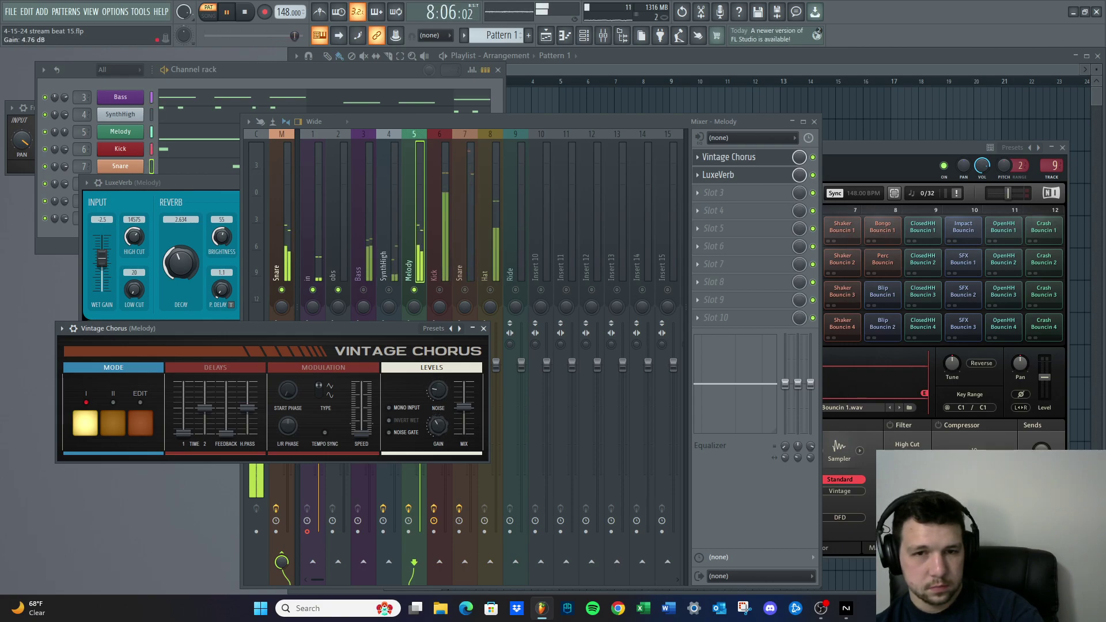
pyautogui.moveTo(464, 385); pyautogui.dragTo(464, 421)
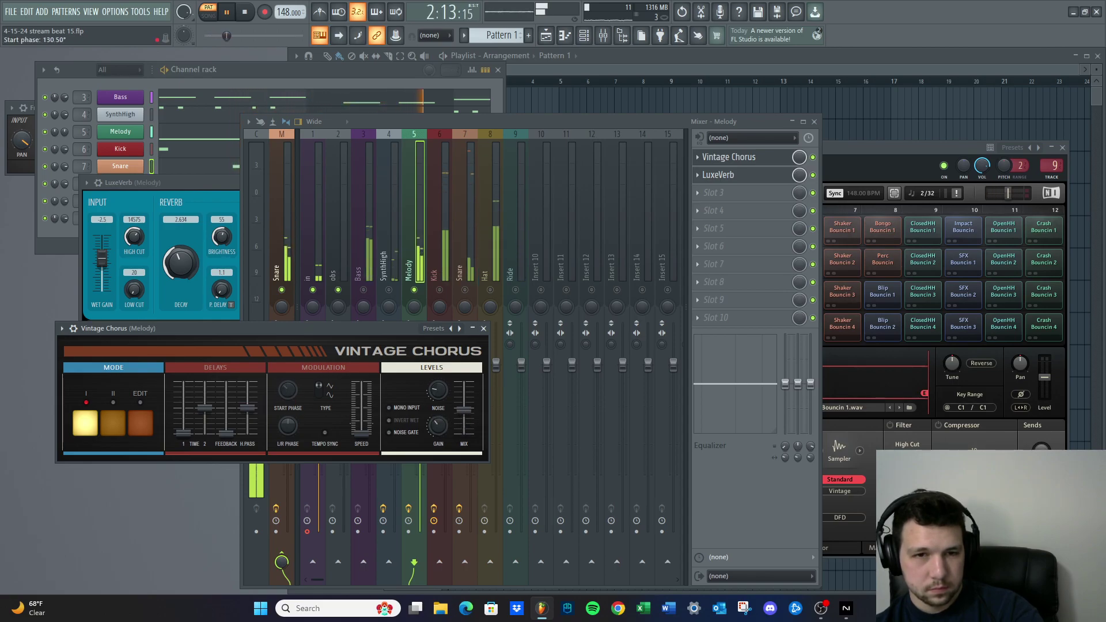
# With the full mix playing, set Melody's Vintage Chorus gain to about 2.78 dB and its mix to 50% dry / 50% wet
pyautogui.click(813, 175)
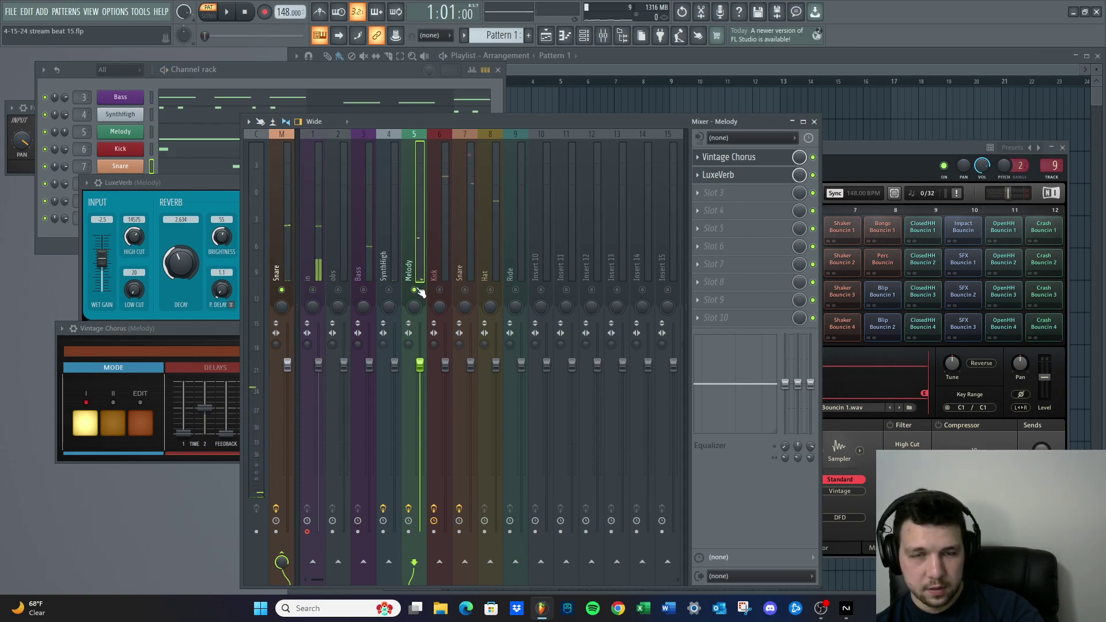
pyautogui.press('space')
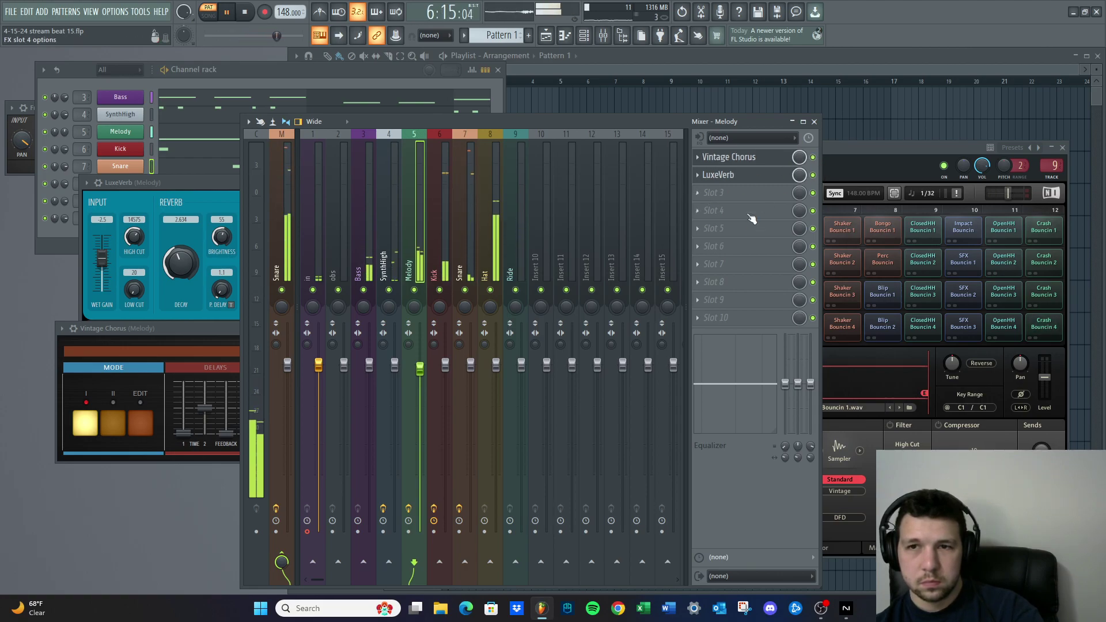
pyautogui.click(783, 163)
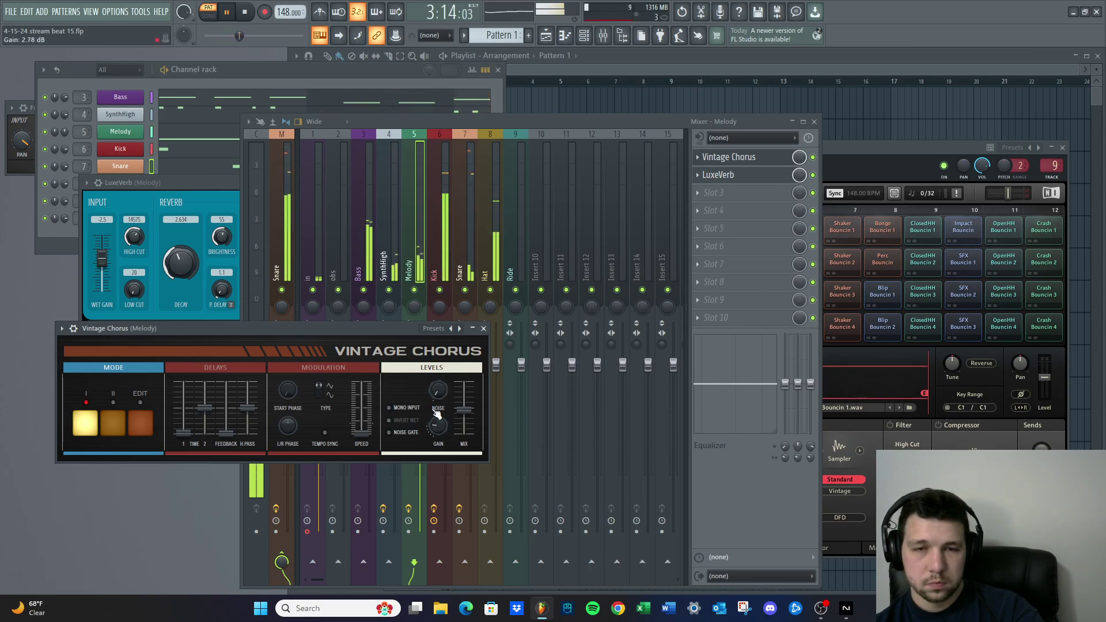
pyautogui.rightClick(465, 409)
pyautogui.click(489, 402)
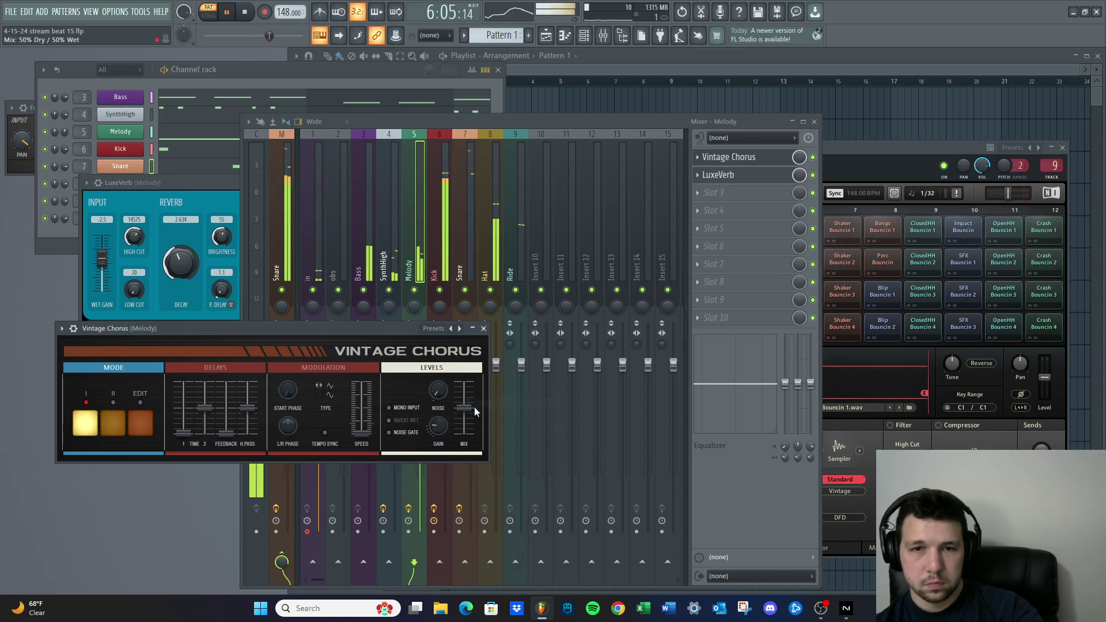
# Stop playback and pull the Bass, SynthHigh, Melody, Kick, Snare, Hat and Ride faders down to 0%
pyautogui.click(745, 484)
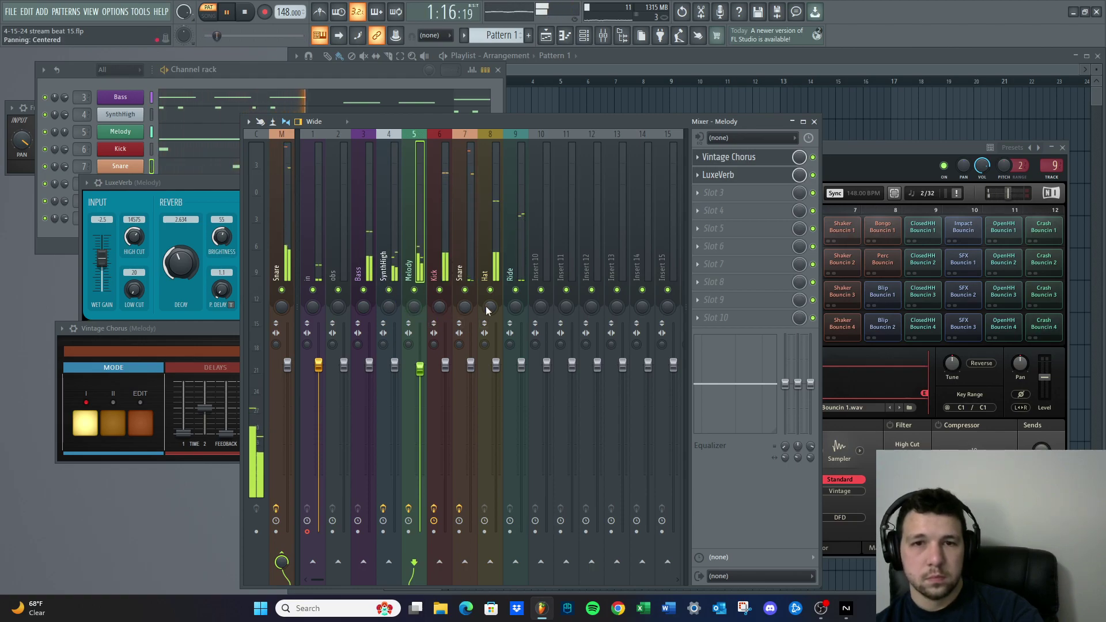
pyautogui.click(516, 263)
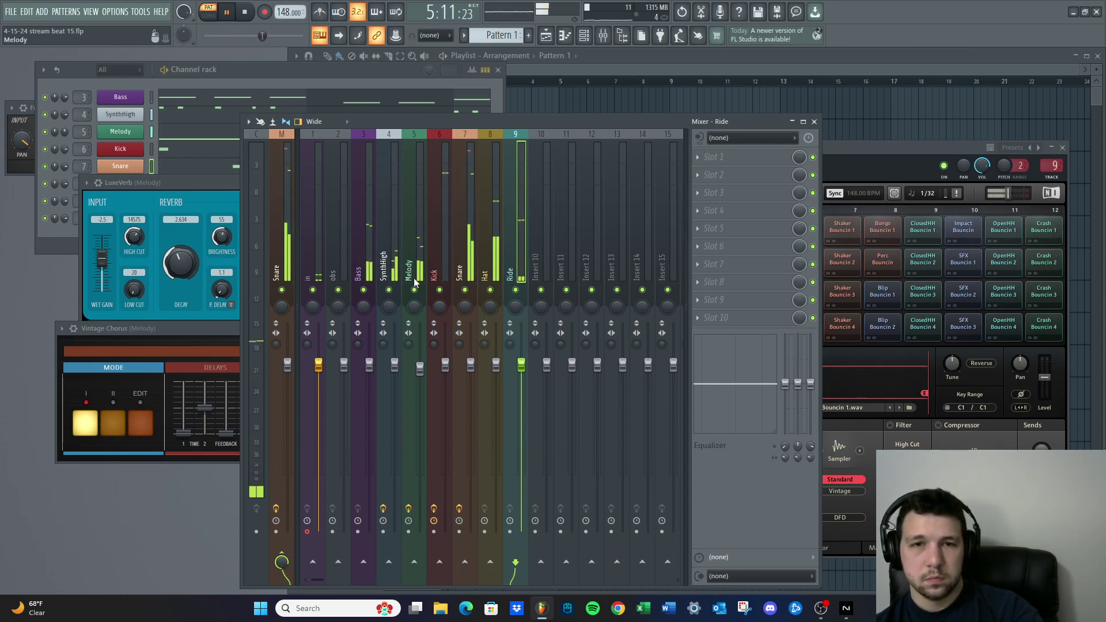
pyautogui.press('space')
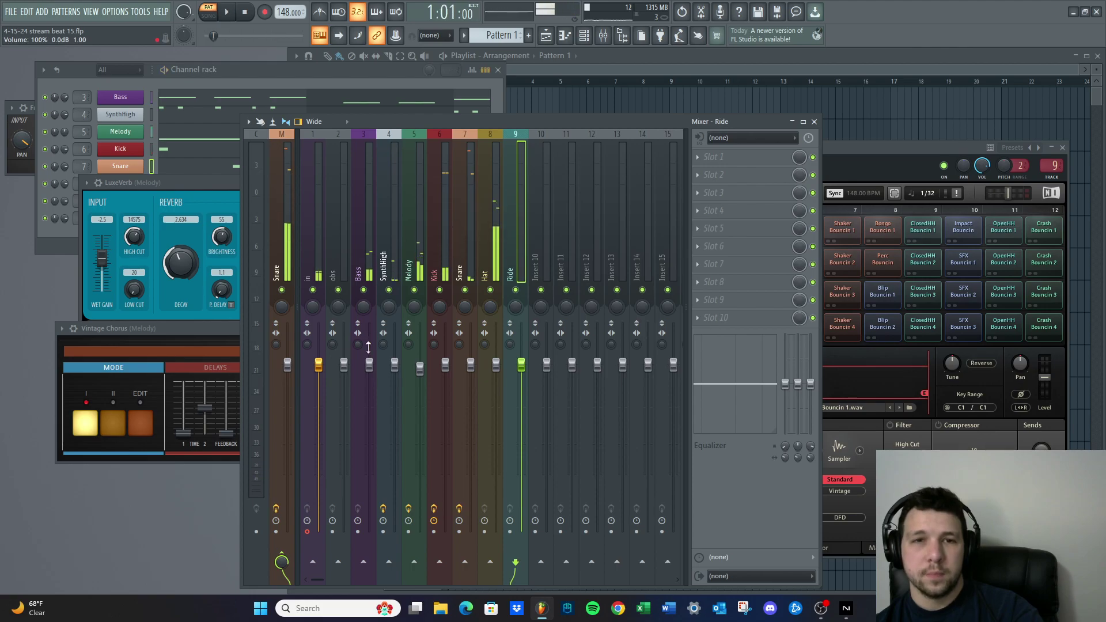
pyautogui.moveTo(369, 364); pyautogui.dragTo(394, 512)
pyautogui.moveTo(420, 367); pyautogui.dragTo(395, 531)
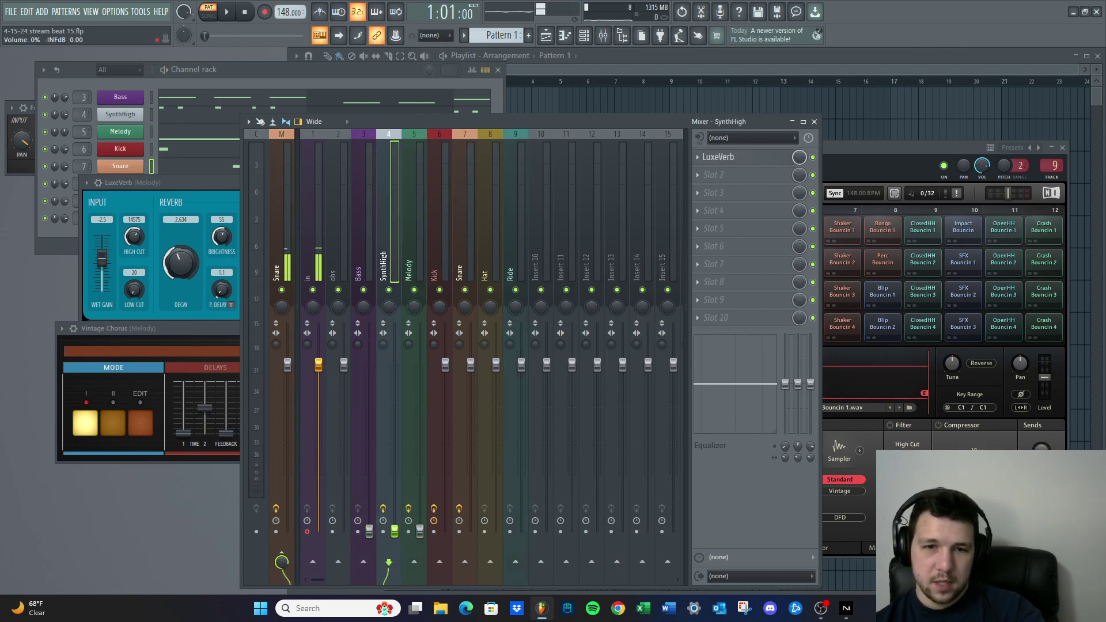
pyautogui.moveTo(446, 364); pyautogui.dragTo(446, 532)
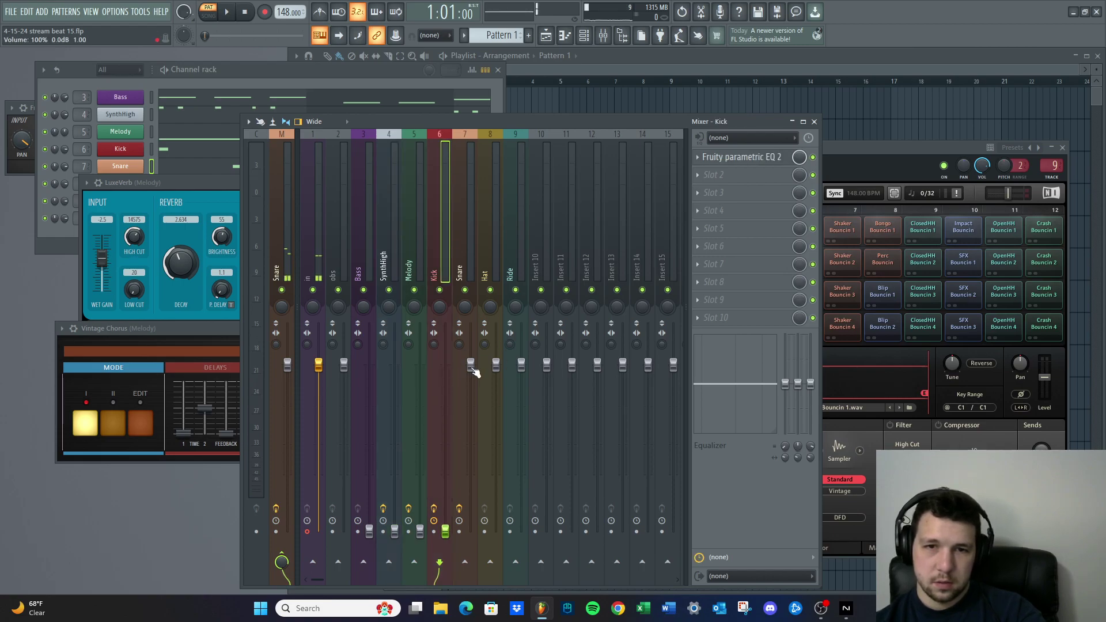
pyautogui.moveTo(471, 365); pyautogui.dragTo(471, 531)
pyautogui.moveTo(496, 369); pyautogui.dragTo(522, 436)
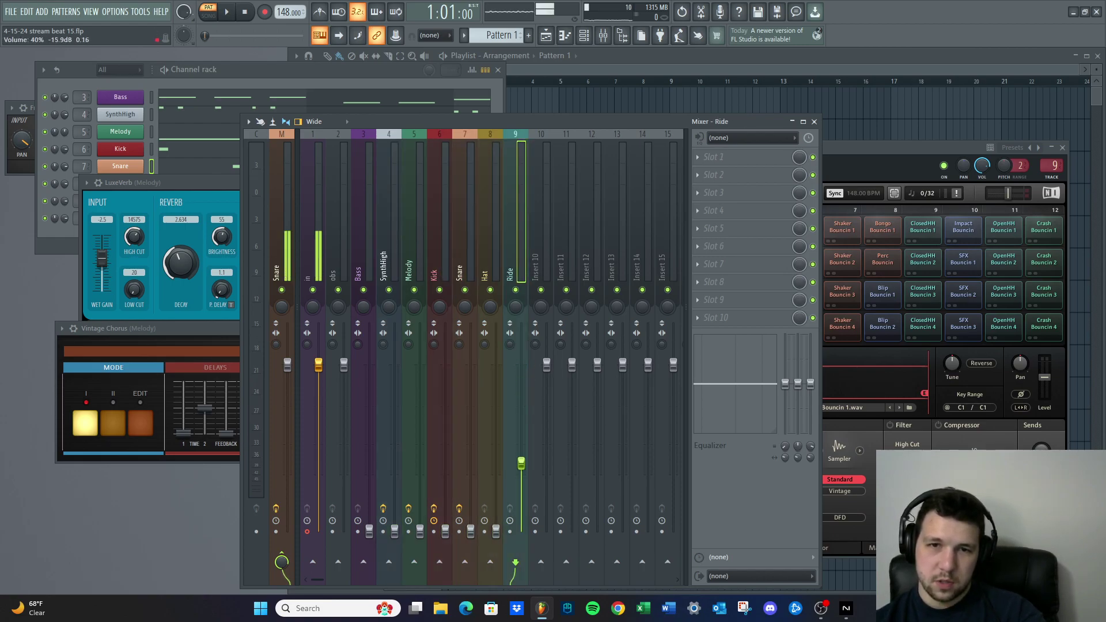
# Raise Melody's fader to about 89%, check it in playback, and turn the system volume up to 100
pyautogui.moveTo(426, 532); pyautogui.dragTo(425, 390)
pyautogui.press('space')
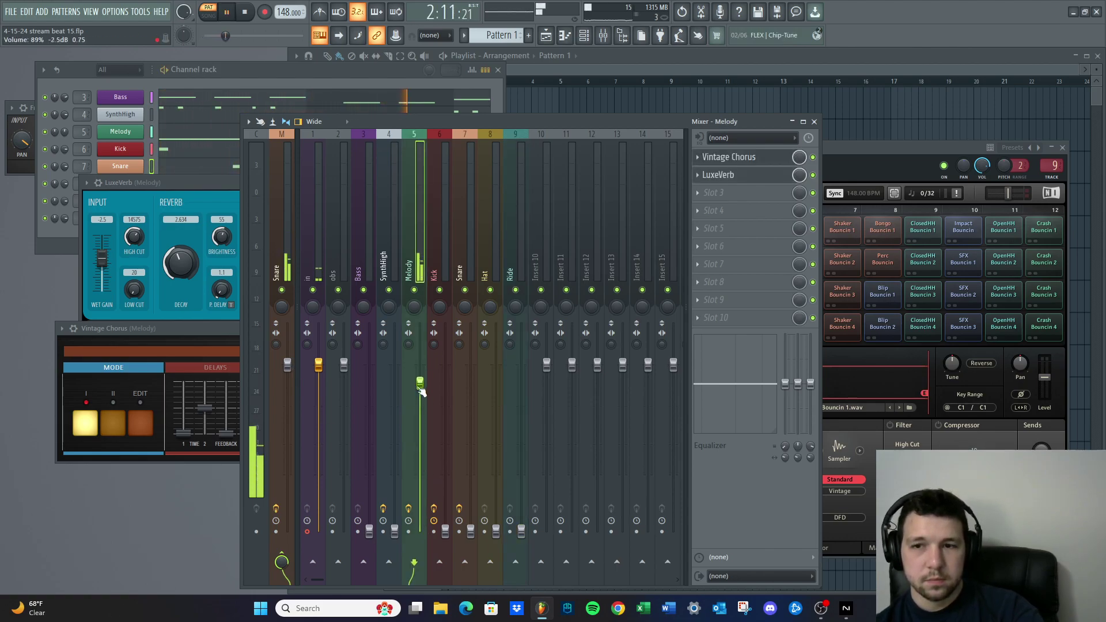
pyautogui.press('space')
pyautogui.click(1030, 608)
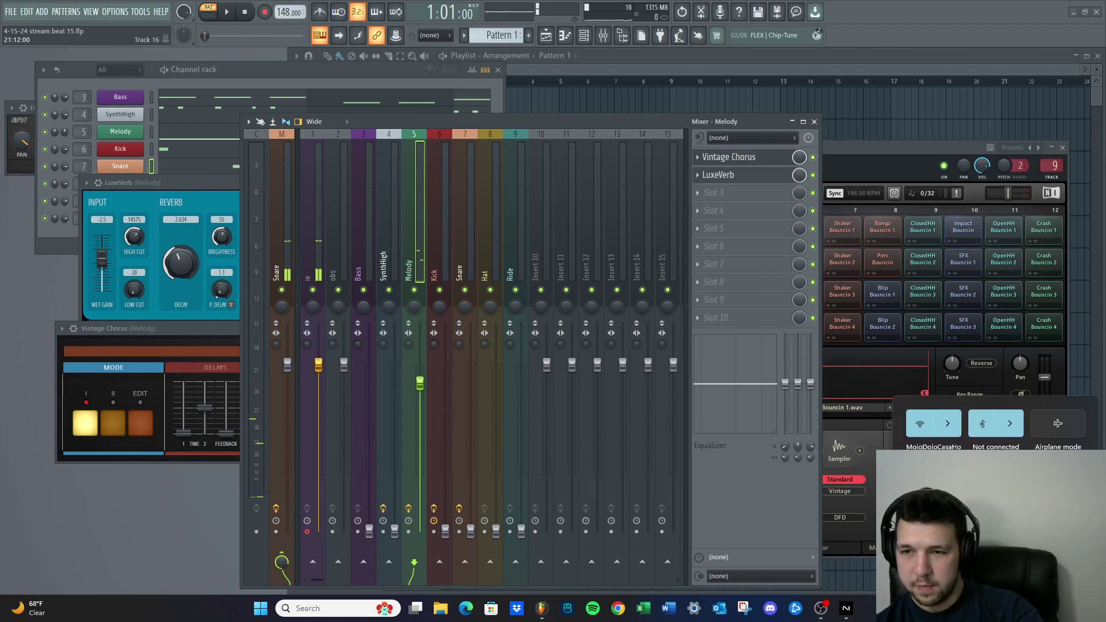
pyautogui.click(1029, 608)
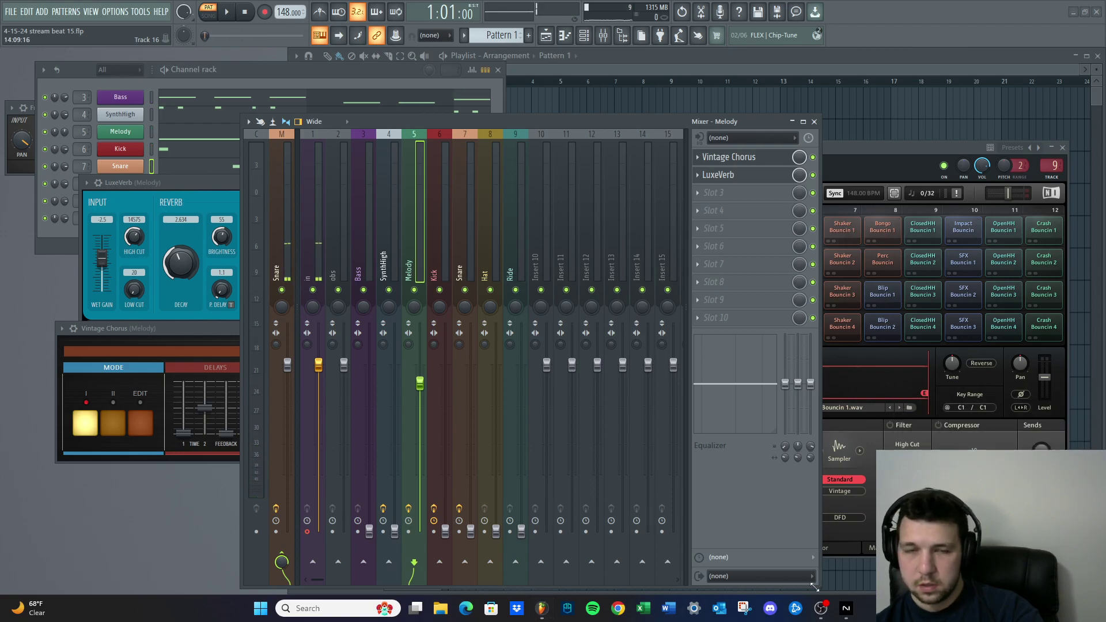
pyautogui.press('space')
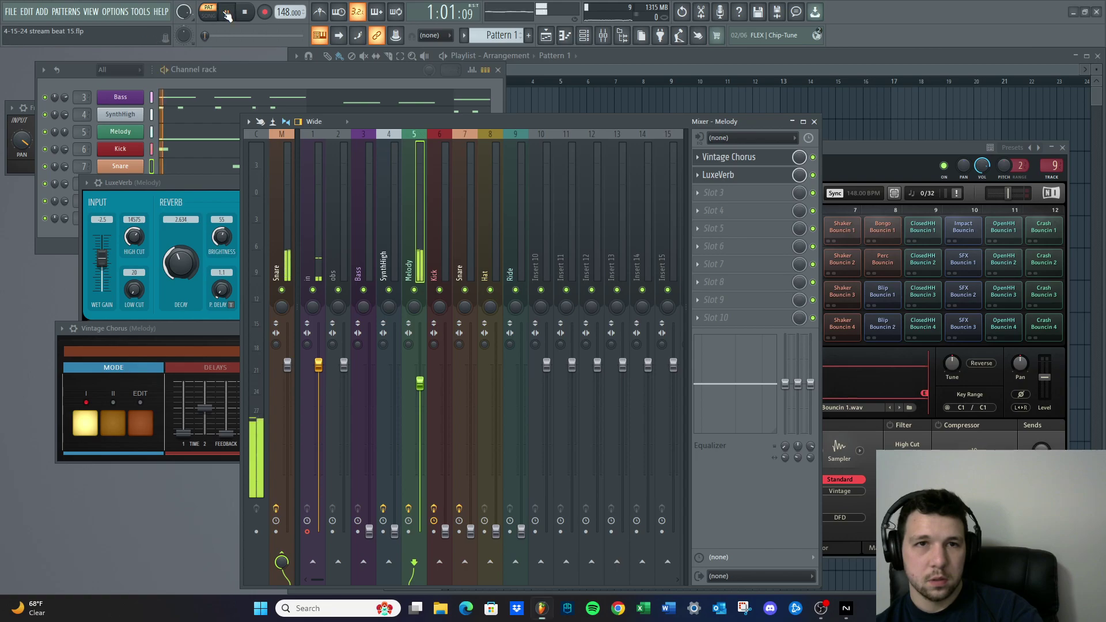
pyautogui.press('XF86AudioRaiseVolume')
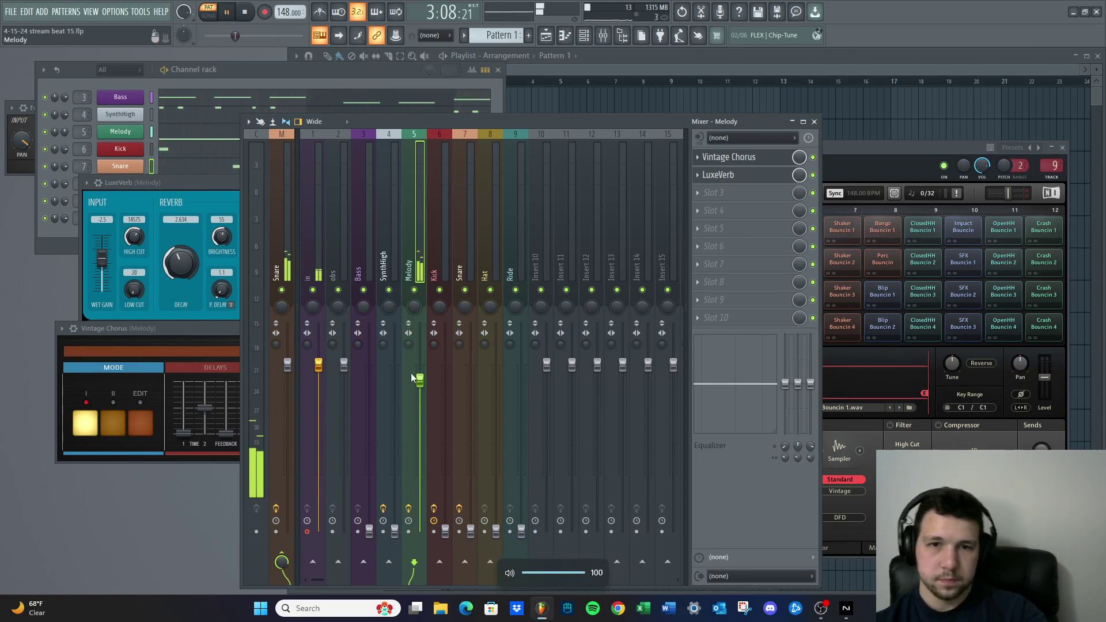
# Bring the Kick, Snare and Hat faders up during playback, balancing them slightly below the Melody fader
pyautogui.moveTo(444, 533); pyautogui.dragTo(445, 414)
pyautogui.click(460, 520)
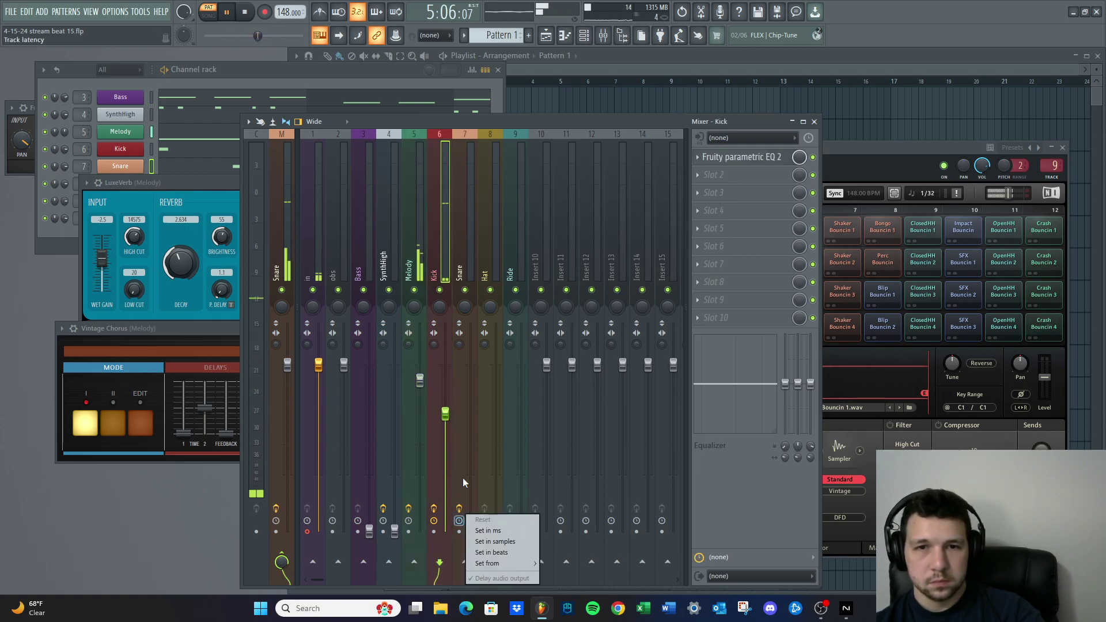
pyautogui.click(454, 563)
pyautogui.moveTo(471, 532); pyautogui.dragTo(472, 393)
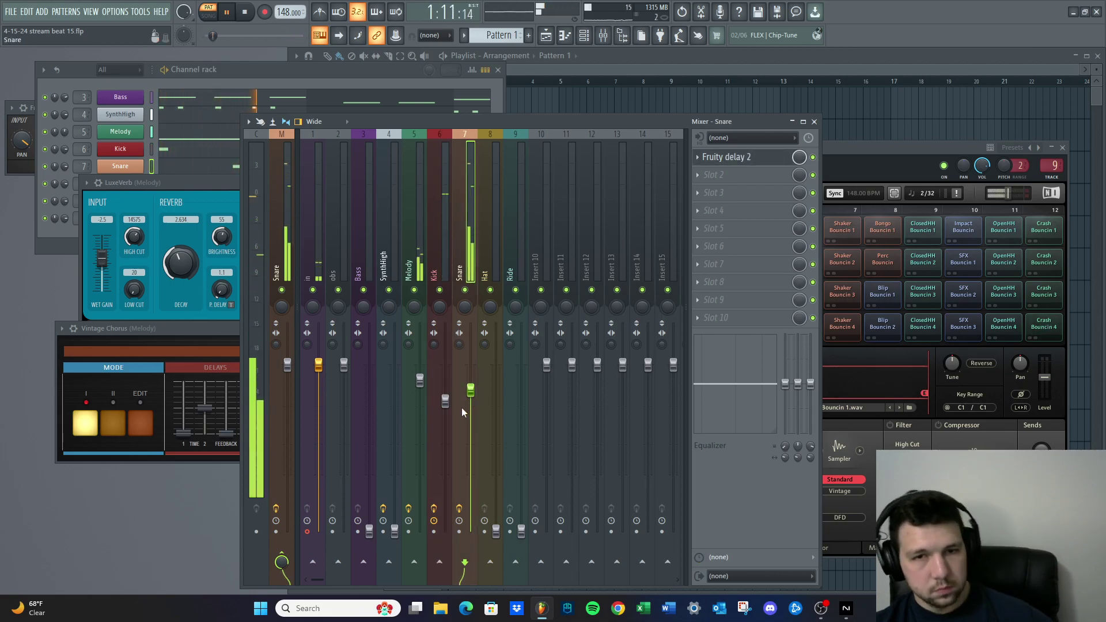
pyautogui.moveTo(496, 530); pyautogui.dragTo(496, 406)
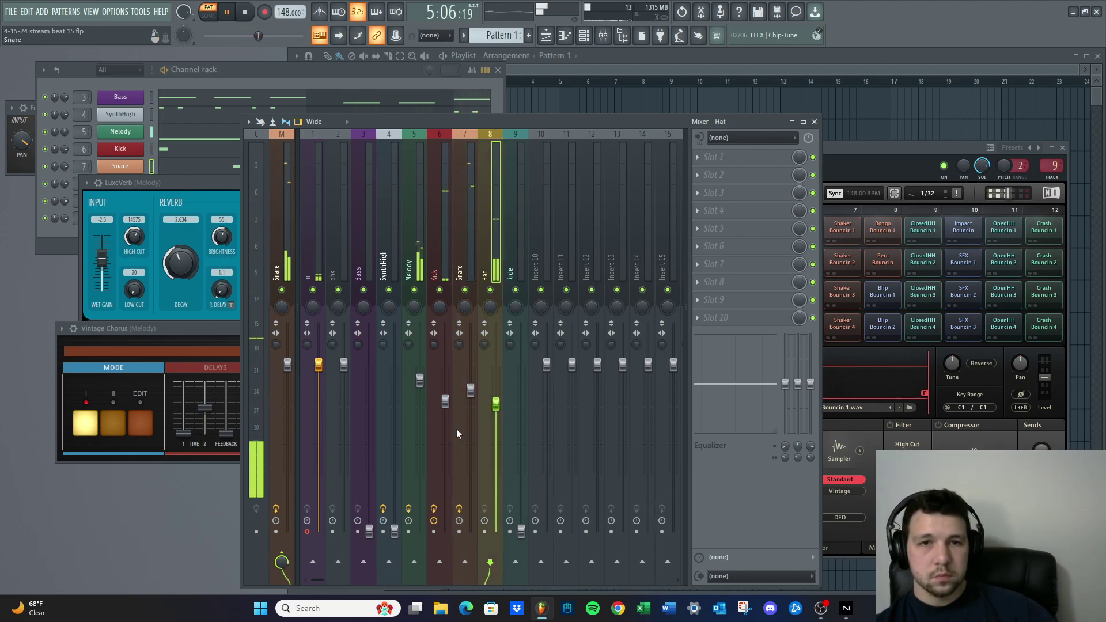
# Raise the Ride fader level with the Hat fader and nudge the Melody fader up slightly
pyautogui.moveTo(521, 529); pyautogui.dragTo(522, 481)
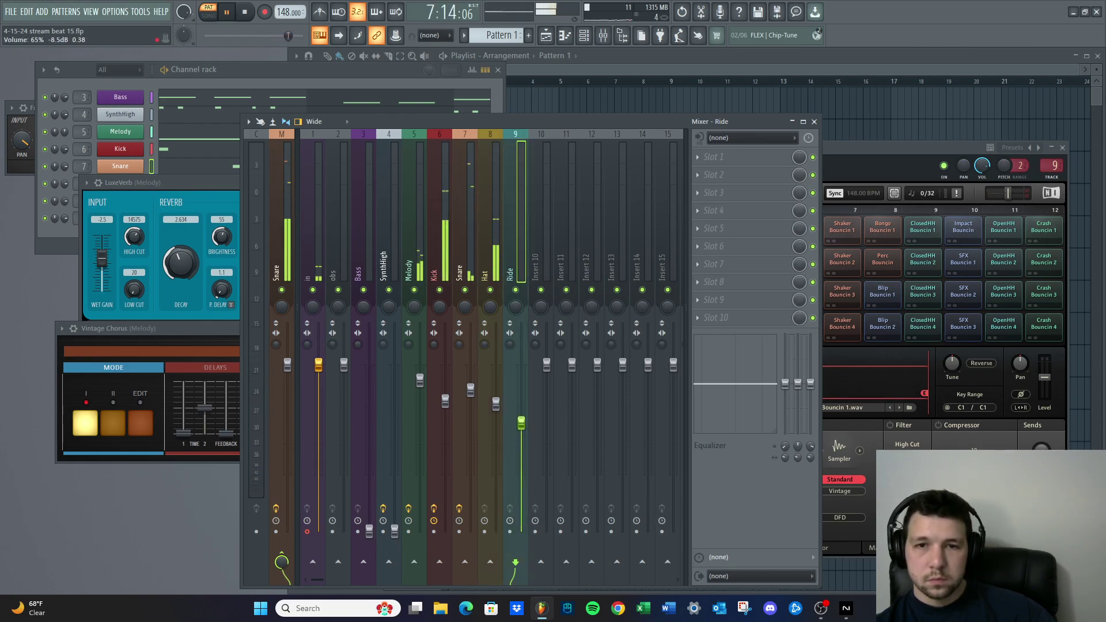
pyautogui.moveTo(521, 412); pyautogui.dragTo(524, 407)
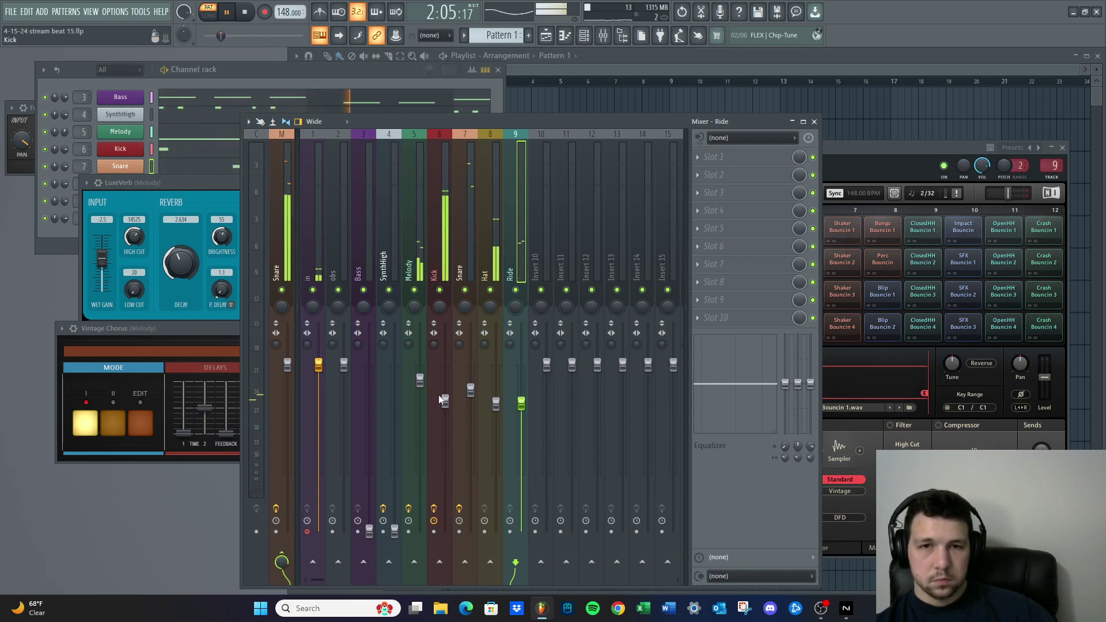
pyautogui.moveTo(420, 380); pyautogui.dragTo(420, 378)
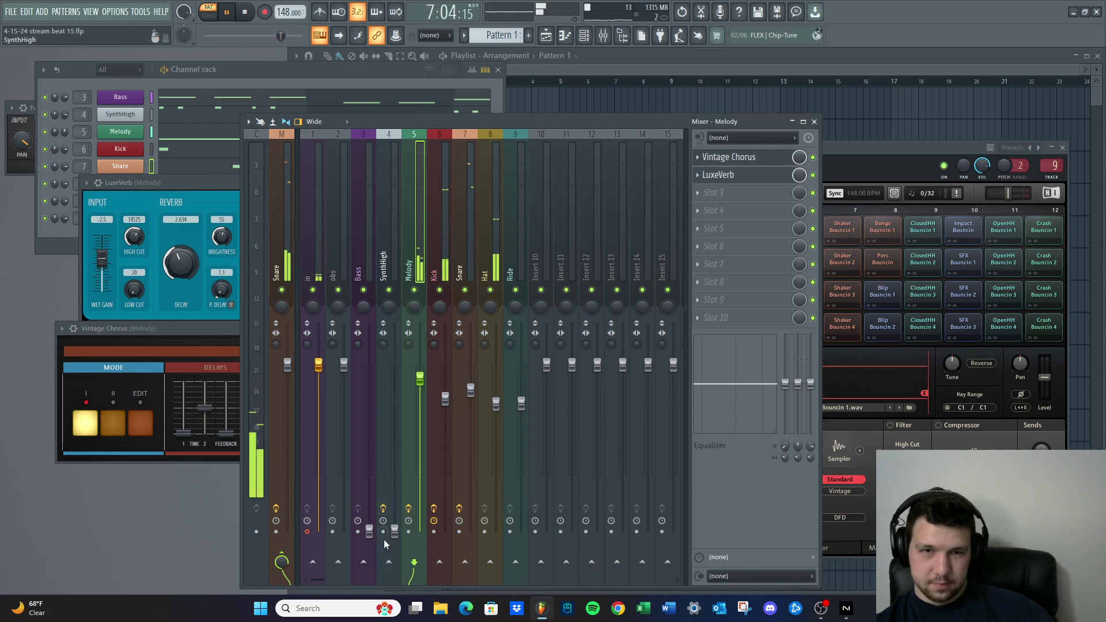
# Raise the Bass fader slightly below the Hat fader and load Fruity Parametric EQ 2 in Bass's first effect slot
pyautogui.moveTo(369, 531); pyautogui.dragTo(373, 429)
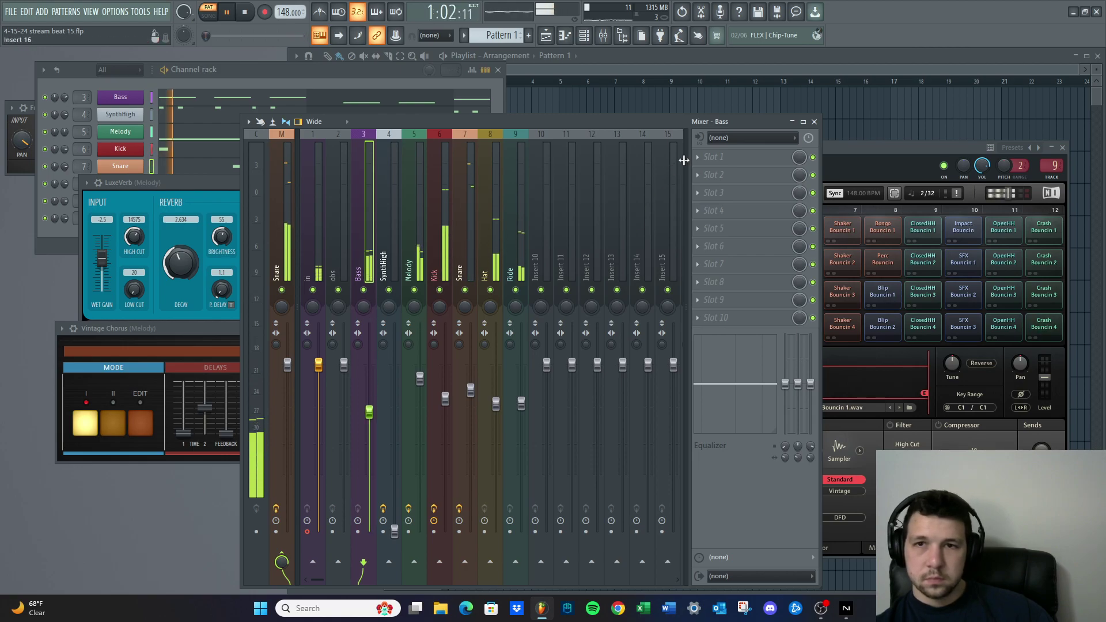
pyautogui.click(697, 157)
pyautogui.click(541, 352)
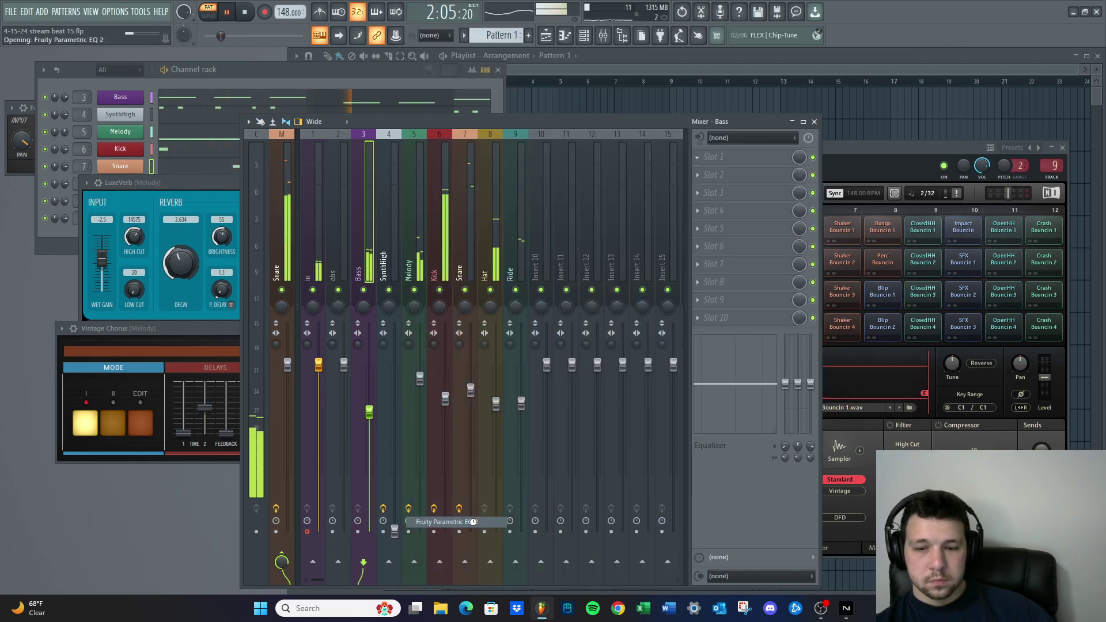
# Shape the Bass EQ with a gentle low-end boost by slightly raising its first three bands
pyautogui.moveTo(83, 211); pyautogui.dragTo(112, 197)
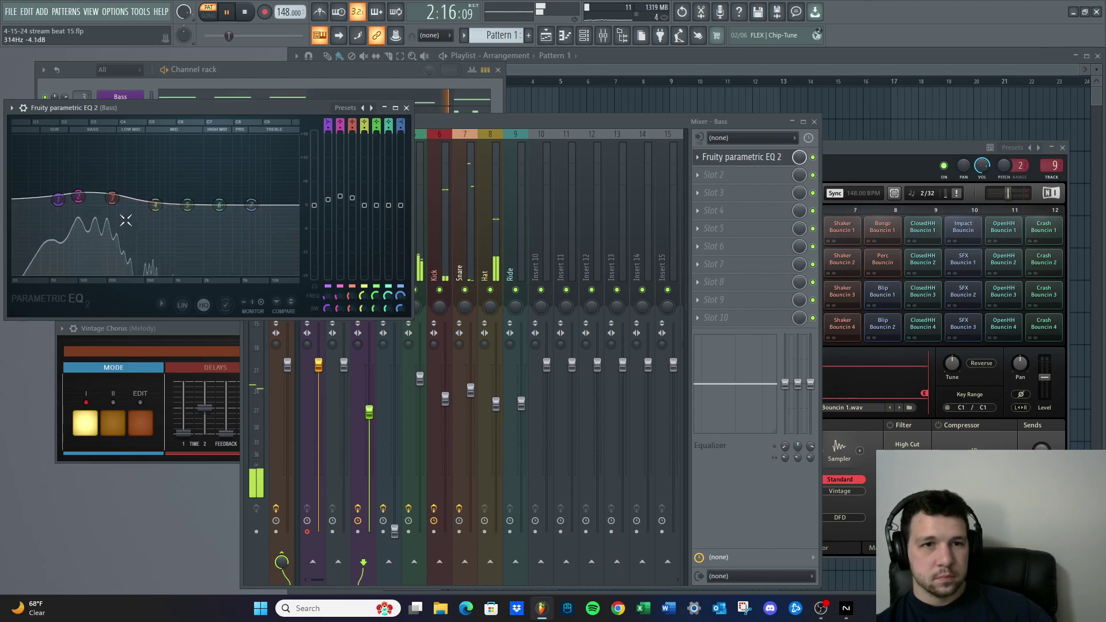
pyautogui.moveTo(111, 198); pyautogui.dragTo(110, 198)
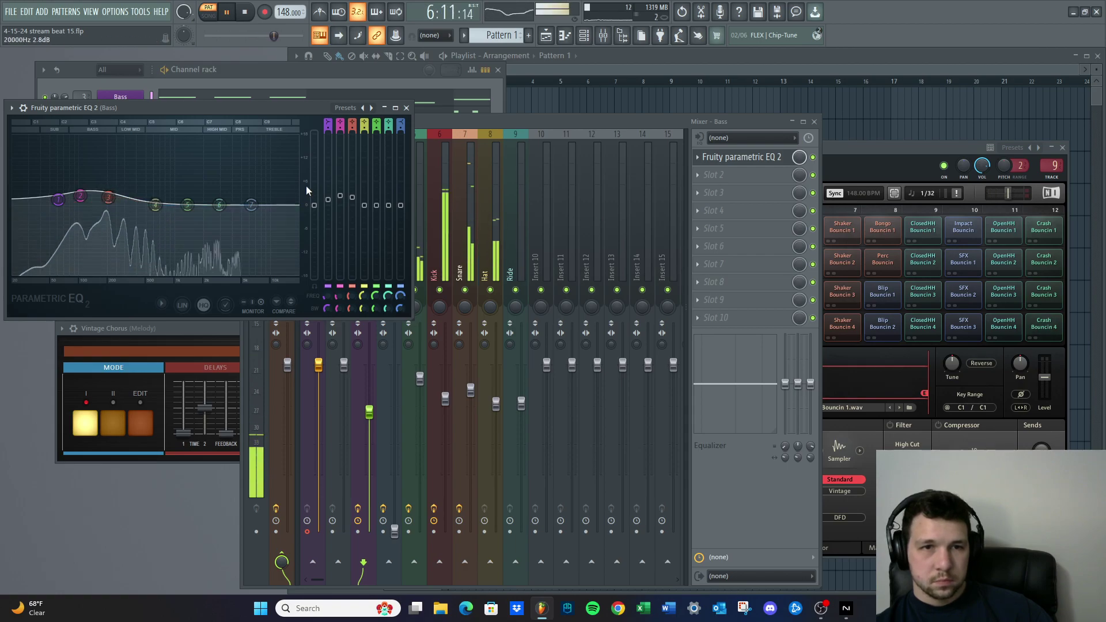
# Raise the SynthHigh fader from zero in stages until it is level with the Hat and Ride faders, checking it in playback
pyautogui.moveTo(395, 529); pyautogui.dragTo(398, 444)
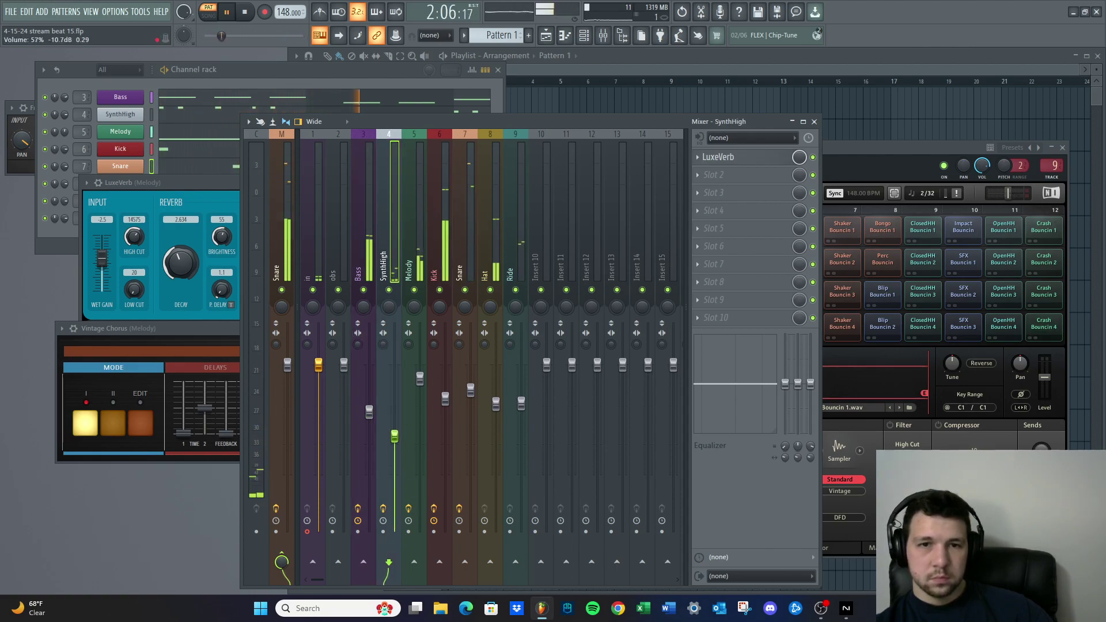
pyautogui.press('space')
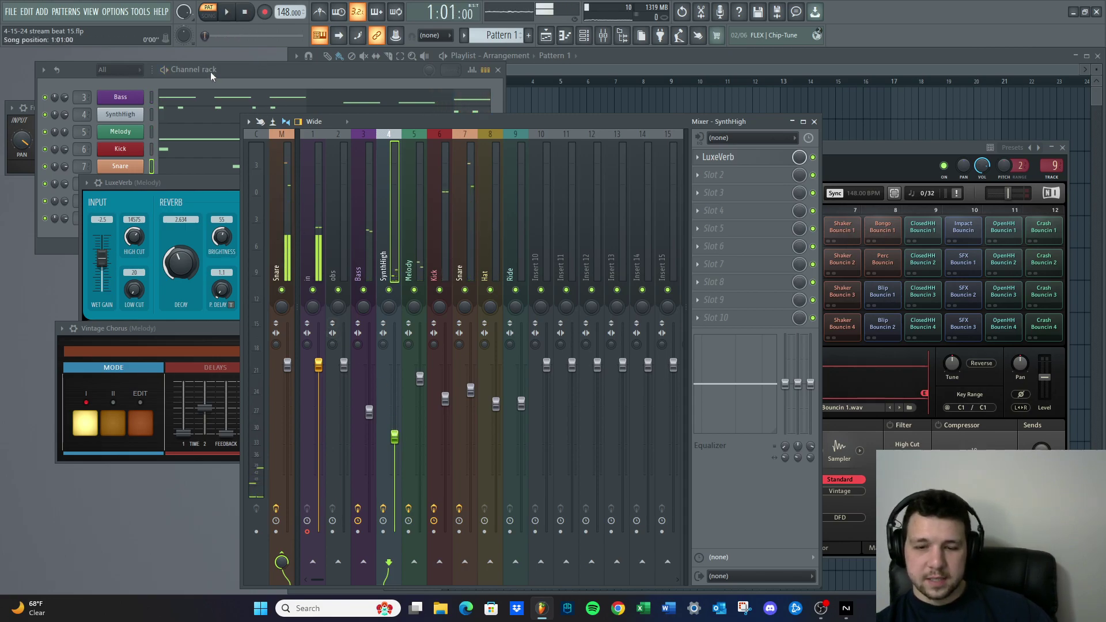
pyautogui.click(227, 14)
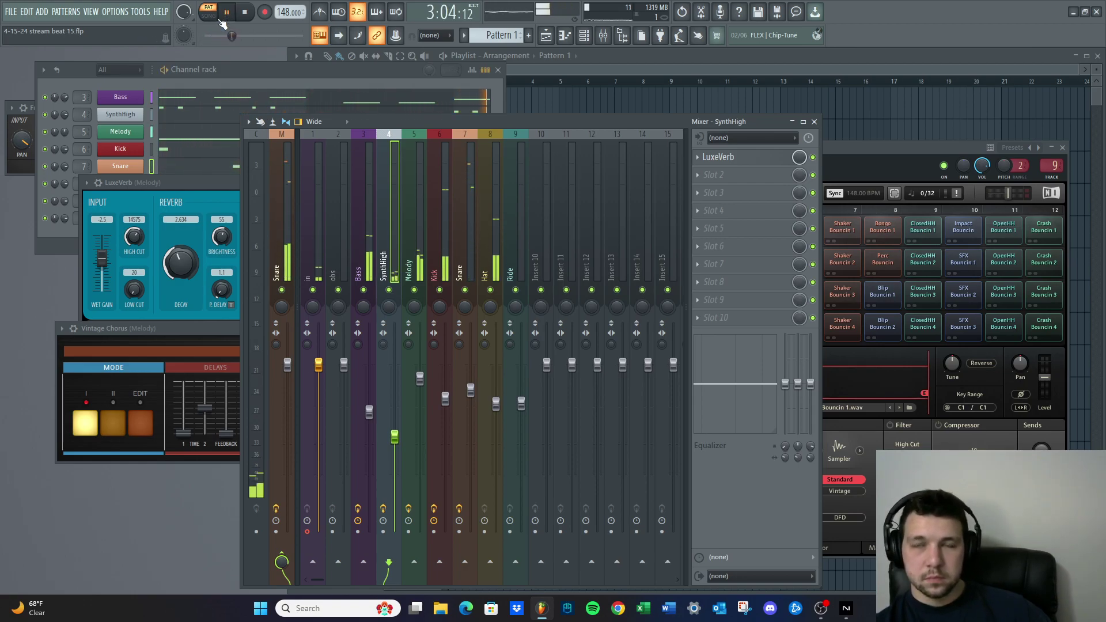
pyautogui.moveTo(394, 437); pyautogui.dragTo(396, 408)
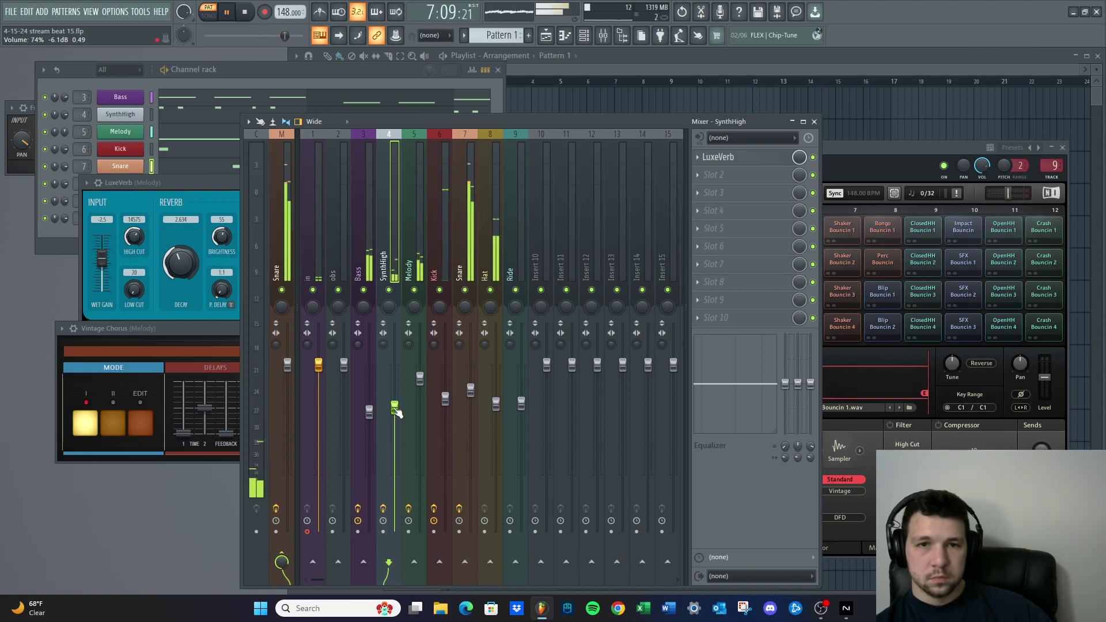
pyautogui.moveTo(396, 412)
pyautogui.mouseDown()
pyautogui.moveTo(396, 452)
pyautogui.moveTo(395, 411)
pyautogui.mouseUp()
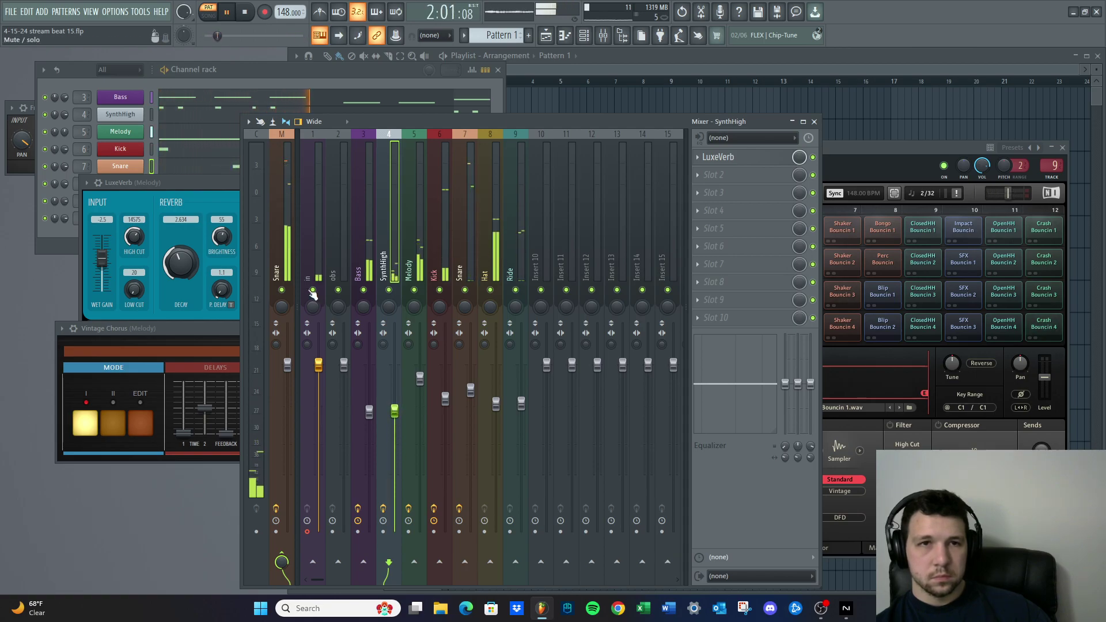
pyautogui.click(244, 12)
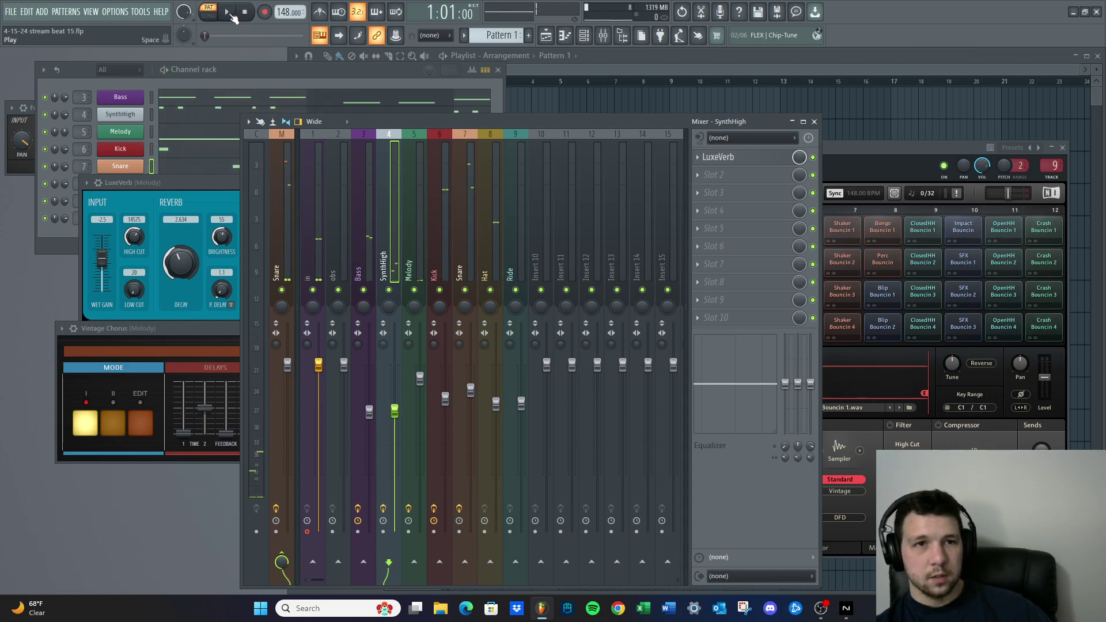
pyautogui.click(227, 13)
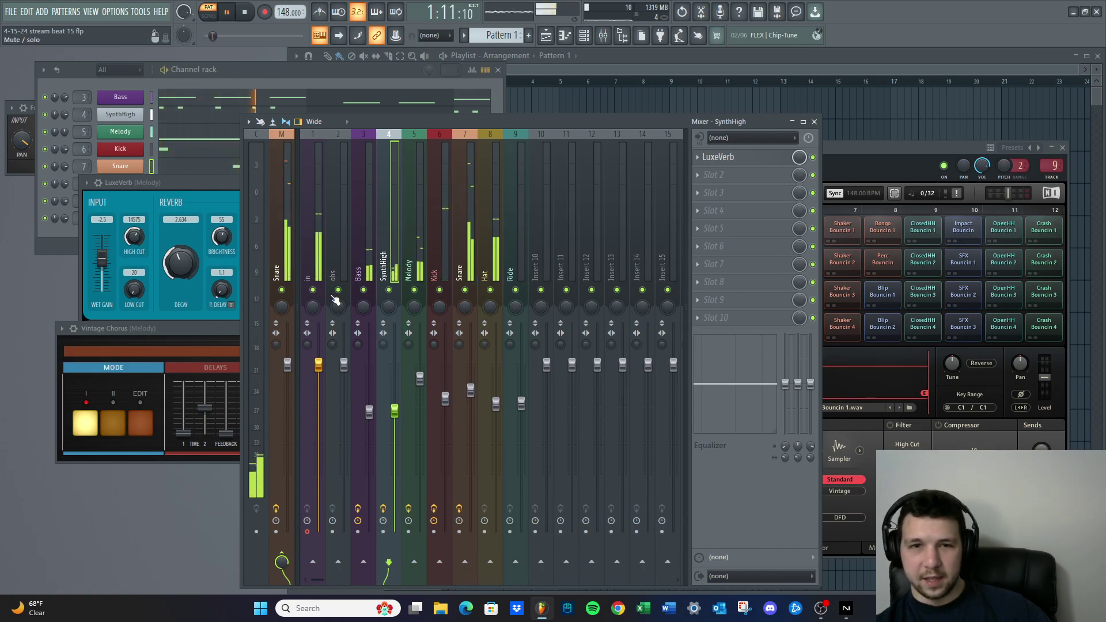
pyautogui.moveTo(395, 410); pyautogui.dragTo(396, 405)
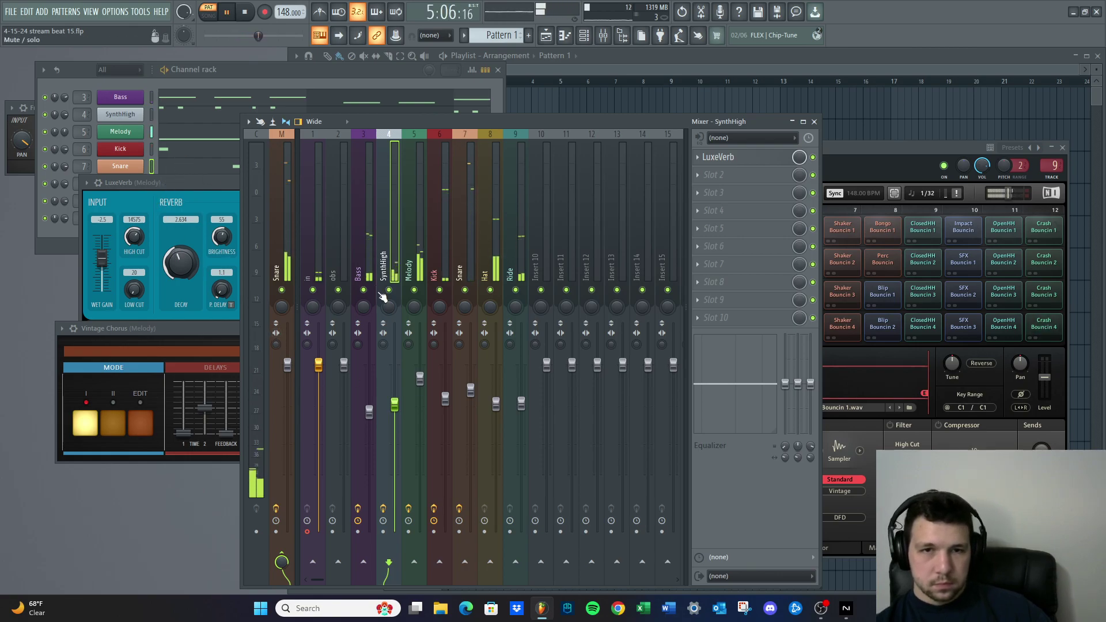
# Pan SynthHigh slightly to the left, shift the mixer window a little, and play the pattern from the start to check the mix
pyautogui.moveTo(383, 307); pyautogui.dragTo(384, 311)
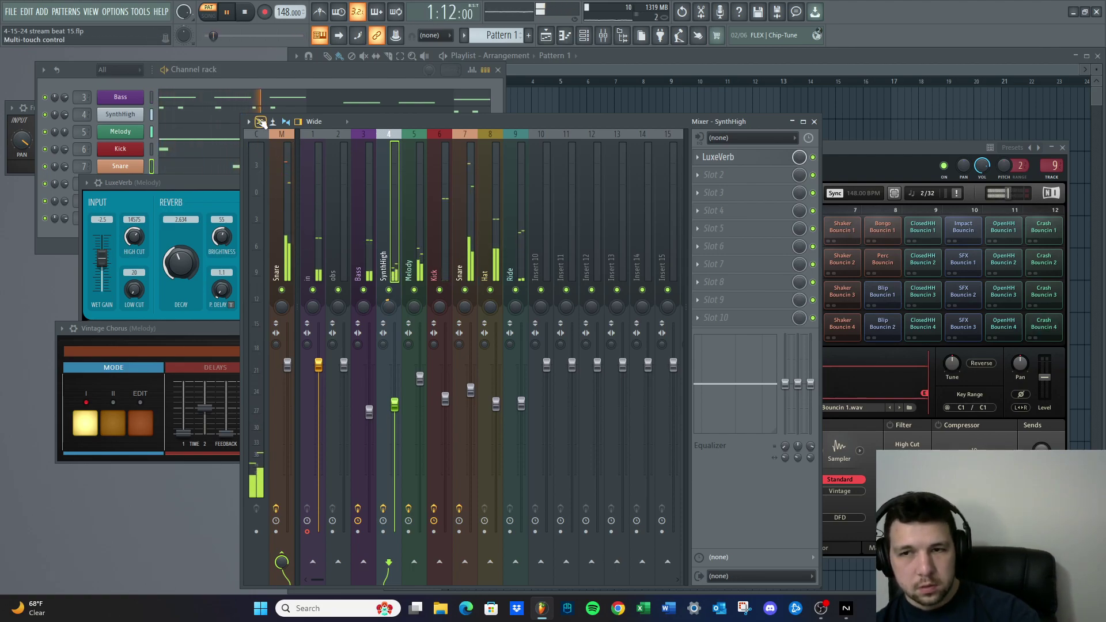
pyautogui.press('space')
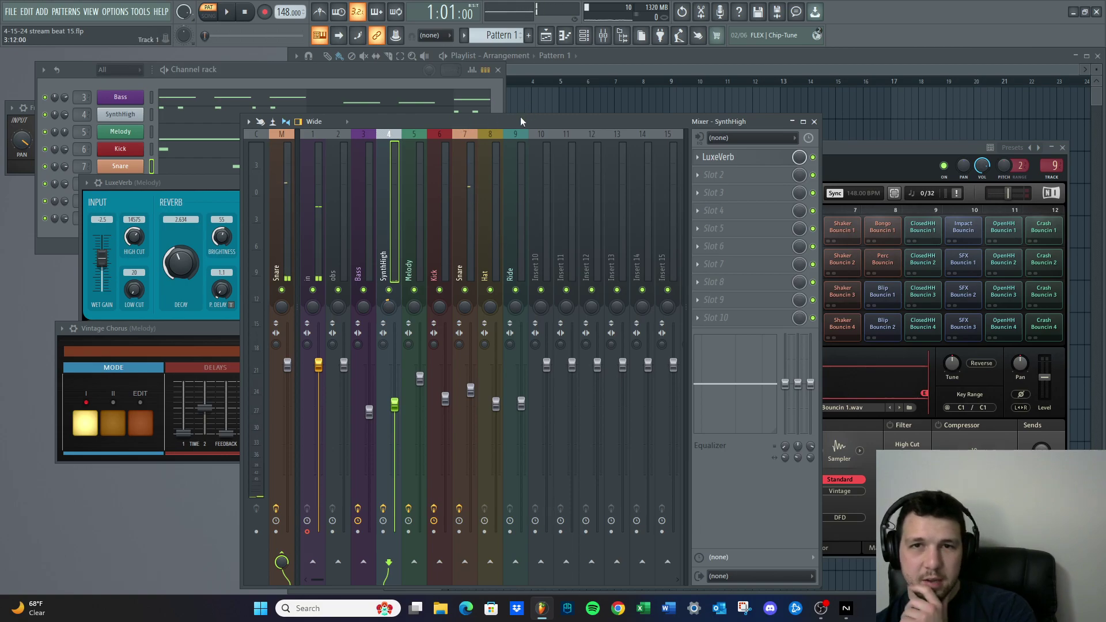
pyautogui.moveTo(521, 117); pyautogui.dragTo(504, 110)
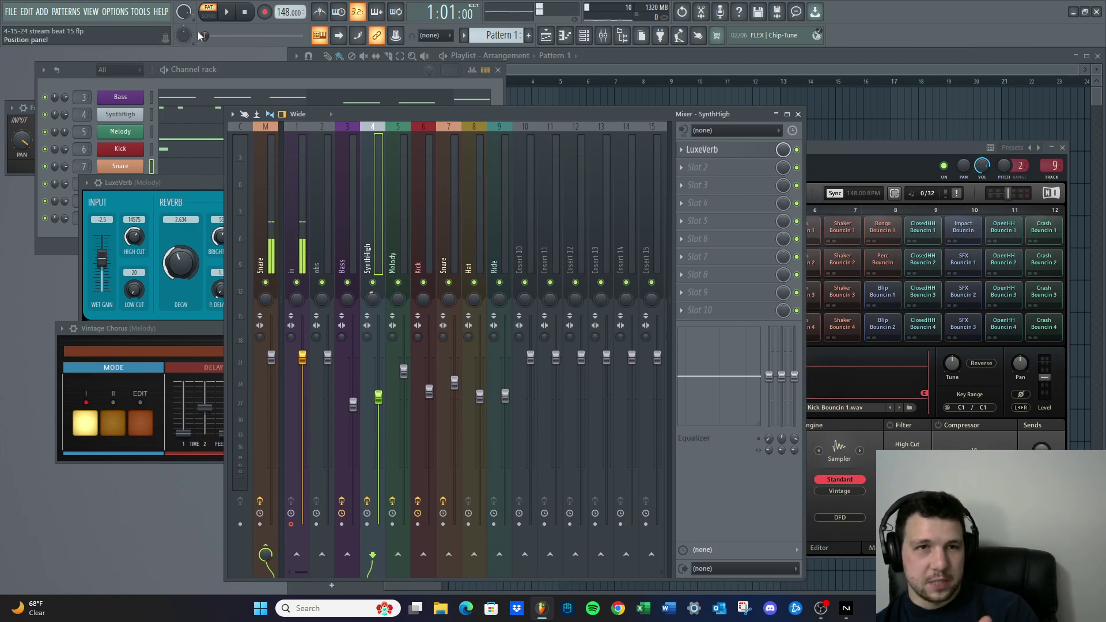
pyautogui.click(228, 14)
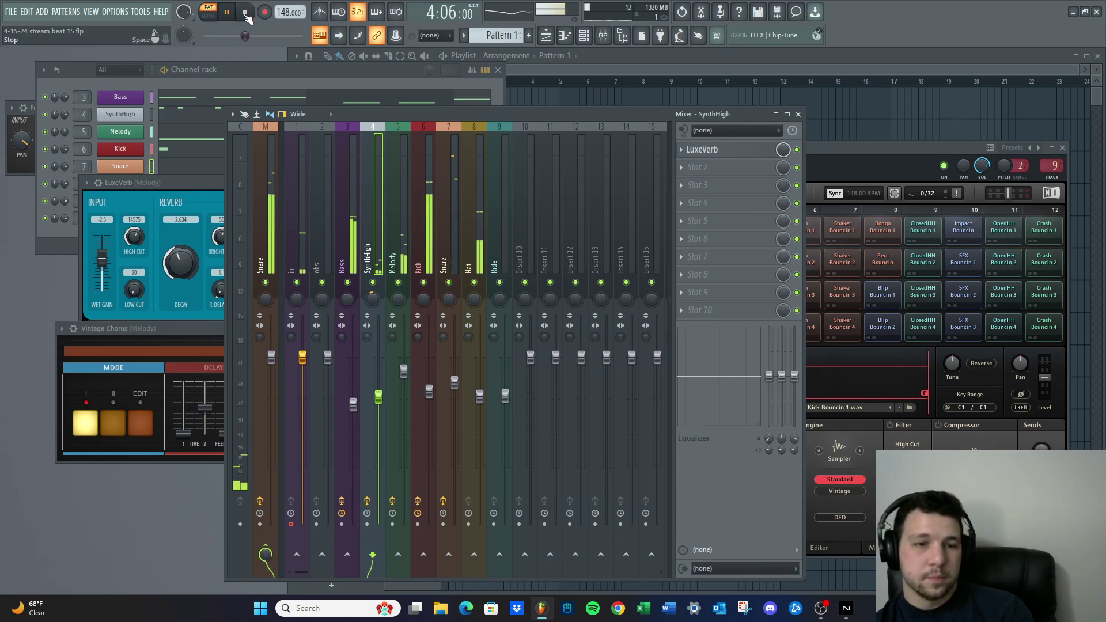
pyautogui.click(245, 14)
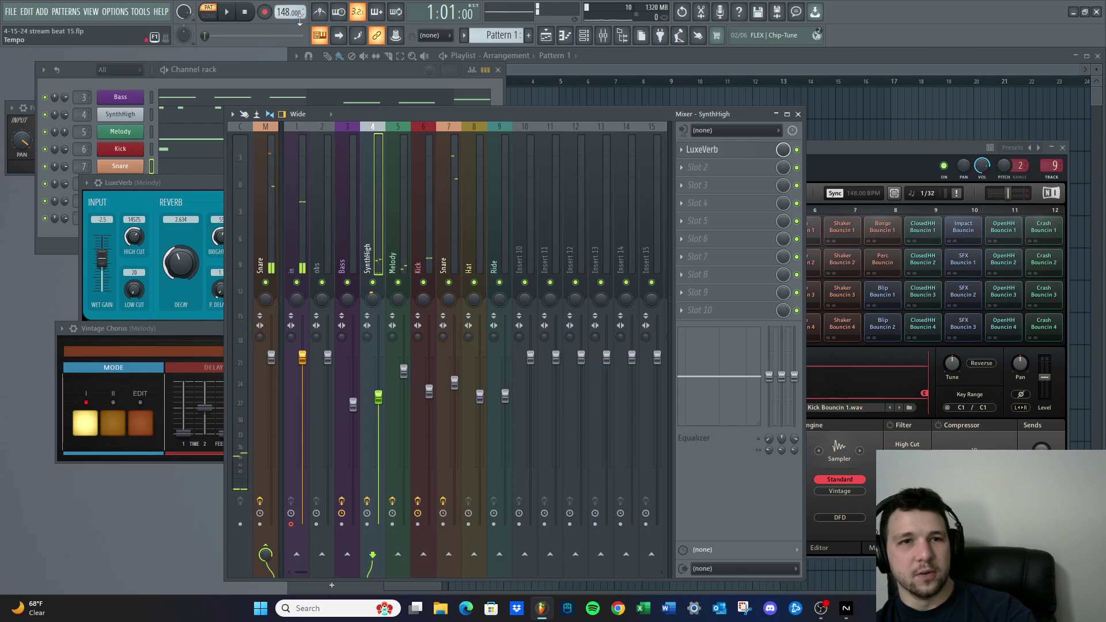